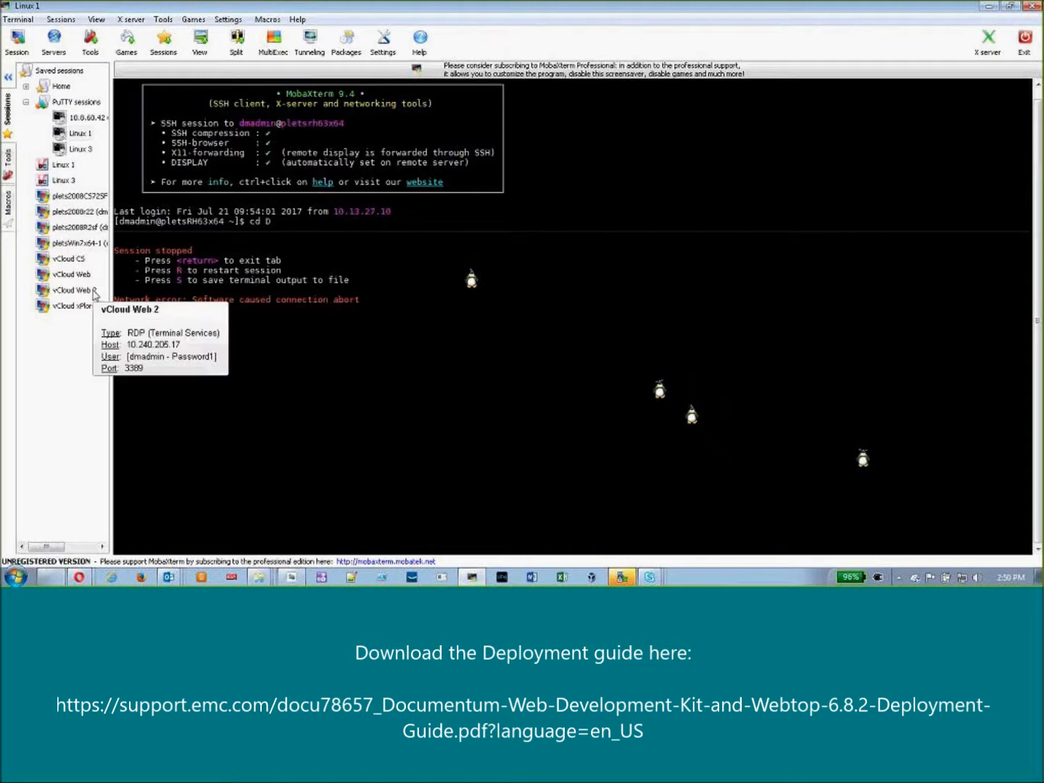
- Connect to the vCloud Web 2 remote desktop session and open the tomcat-8.0.33.8080 folder
left_click(88, 290)
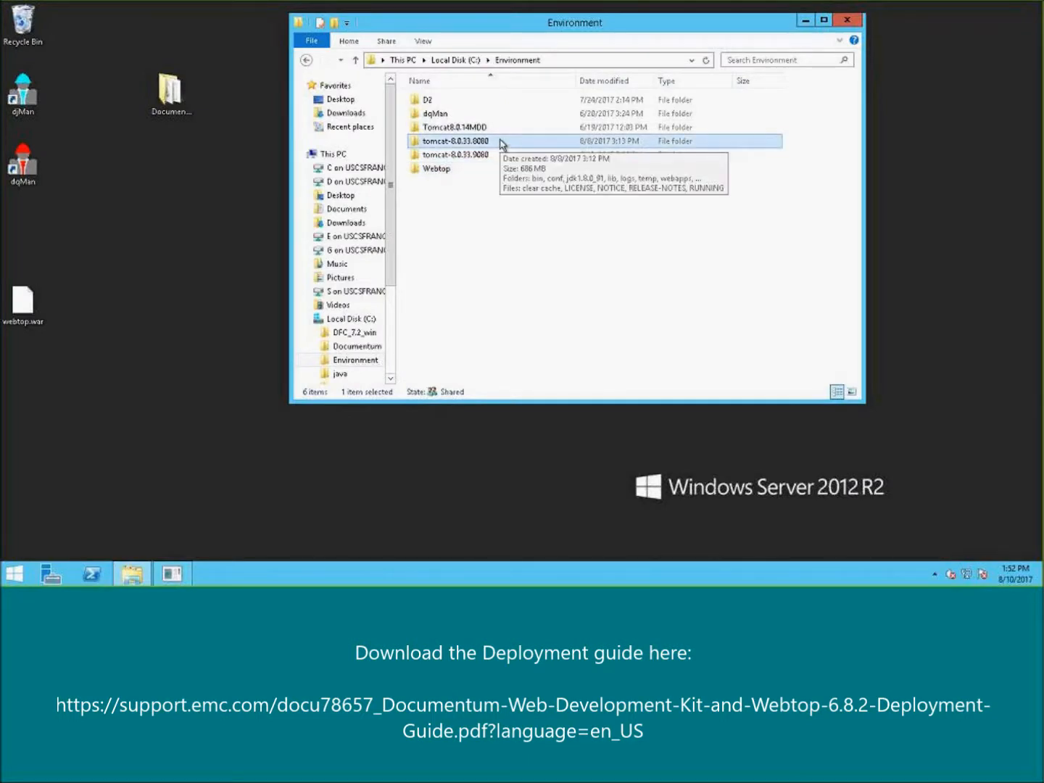
double_click(500, 143)
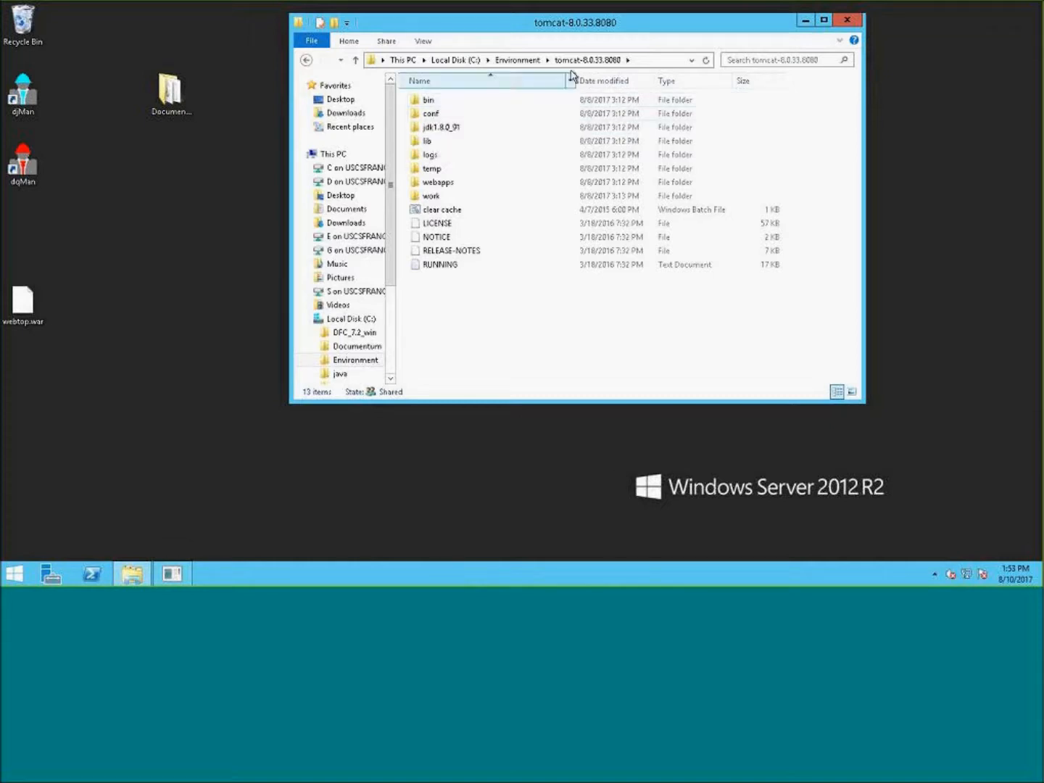
- Navigate up to the C: drive, open the java folder and select the jdk1.8.0_91 folder
left_click(517, 60)
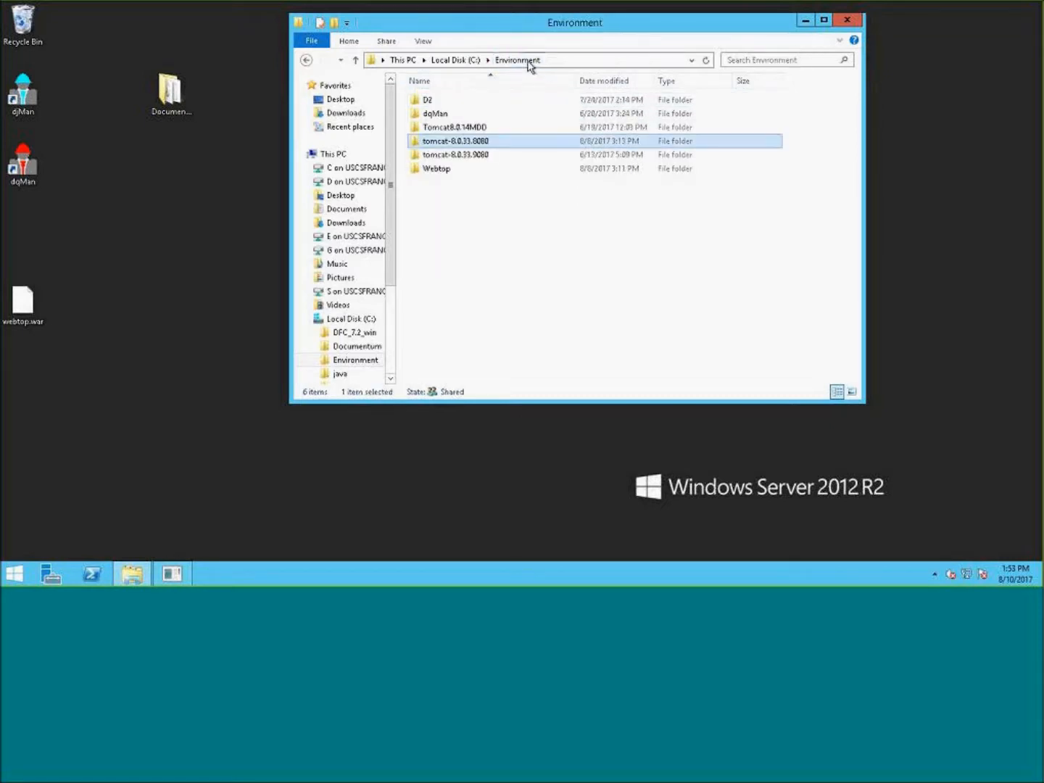
left_click(472, 61)
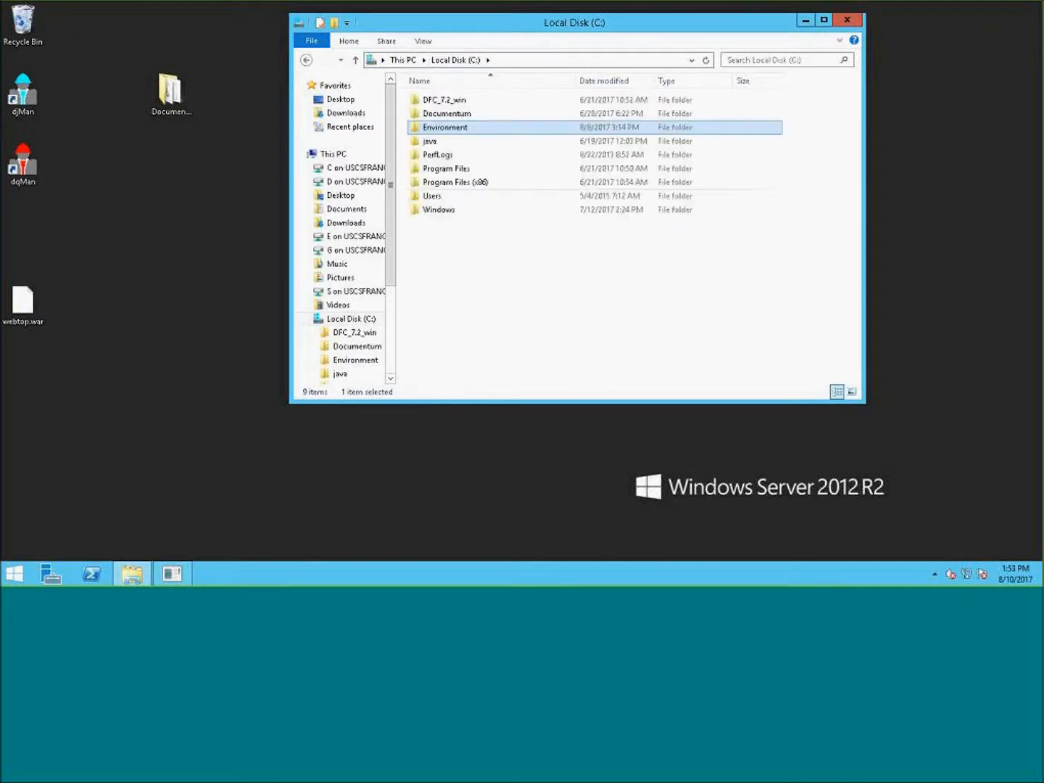
double_click(434, 145)
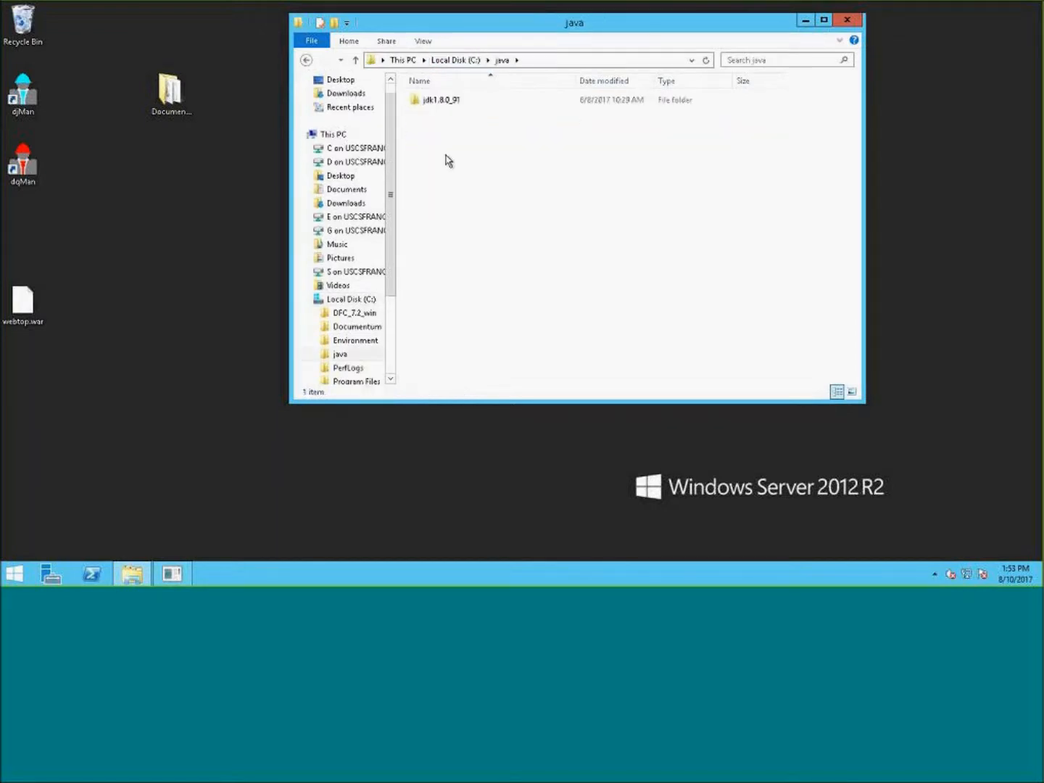
left_click(451, 105)
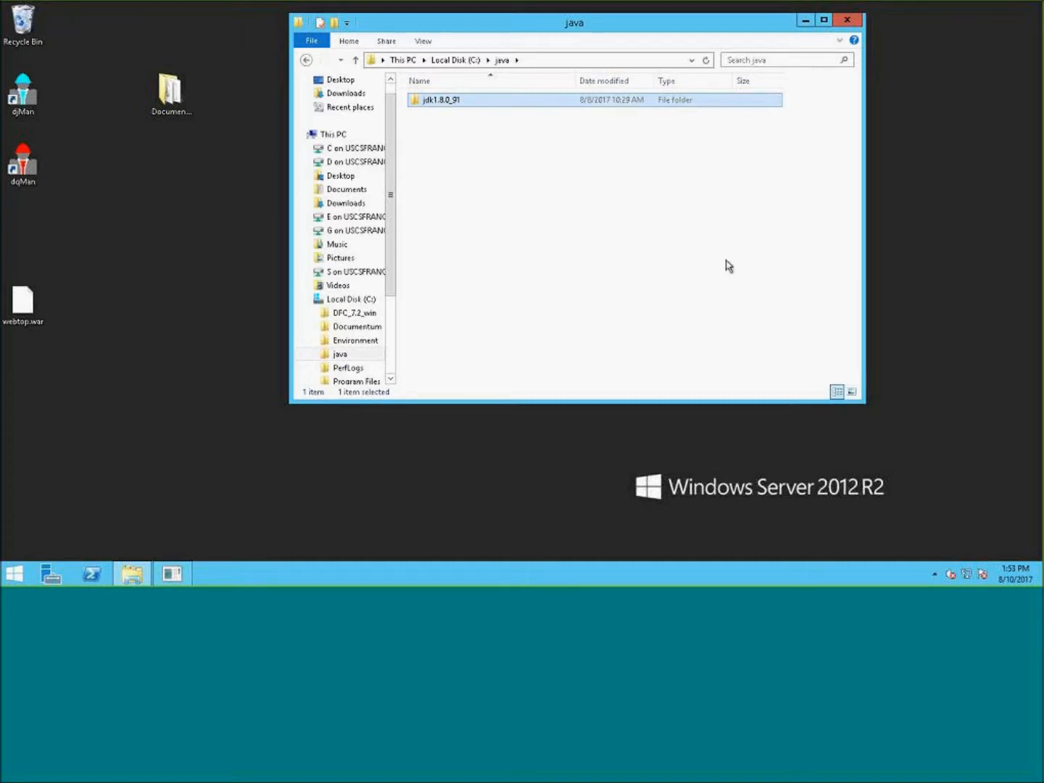
- Return to C:\Environment\tomcat-8.0.33.8080 and open its bin folder
left_click(454, 63)
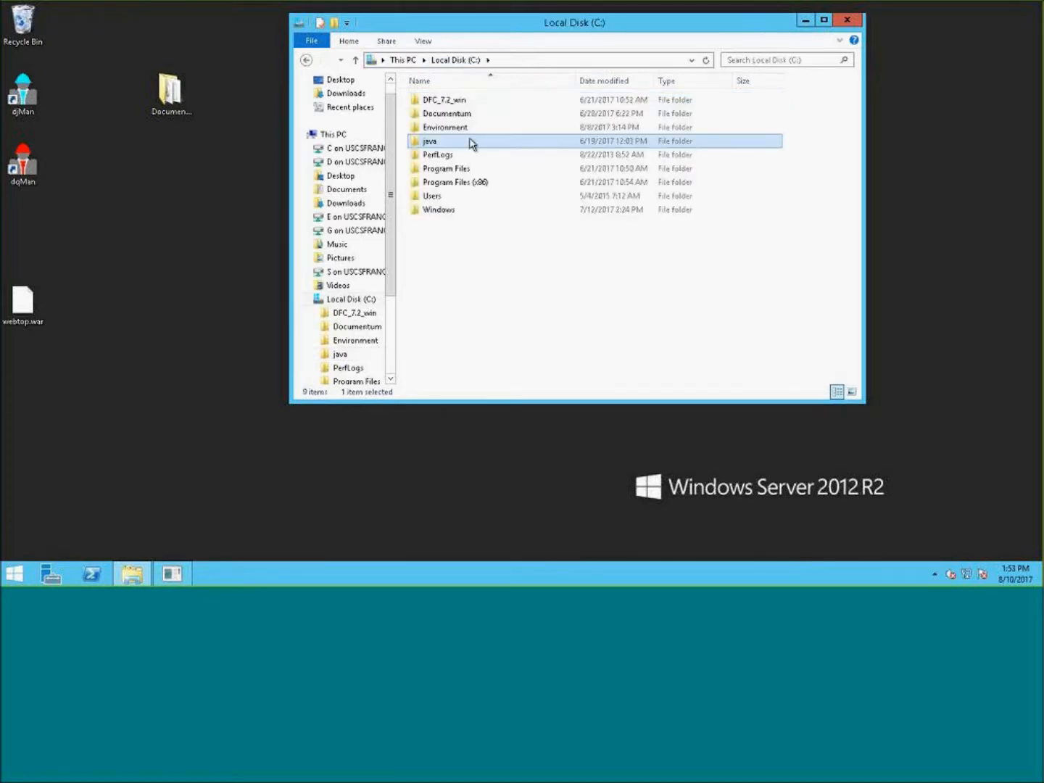
double_click(453, 128)
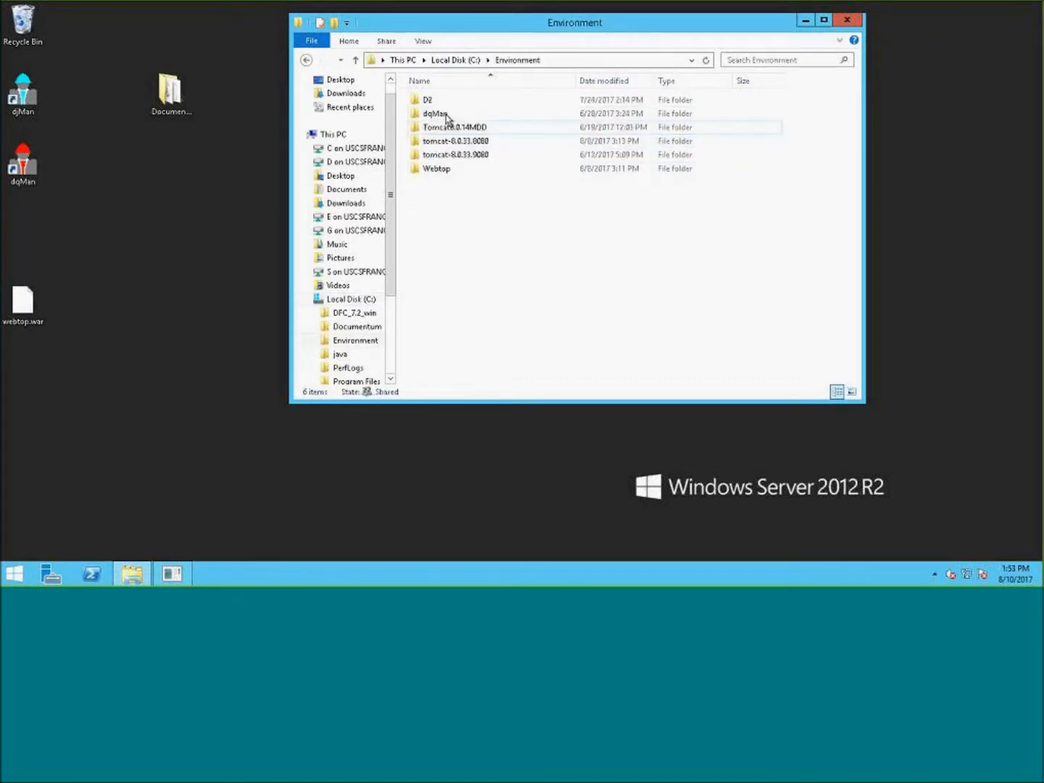
double_click(462, 142)
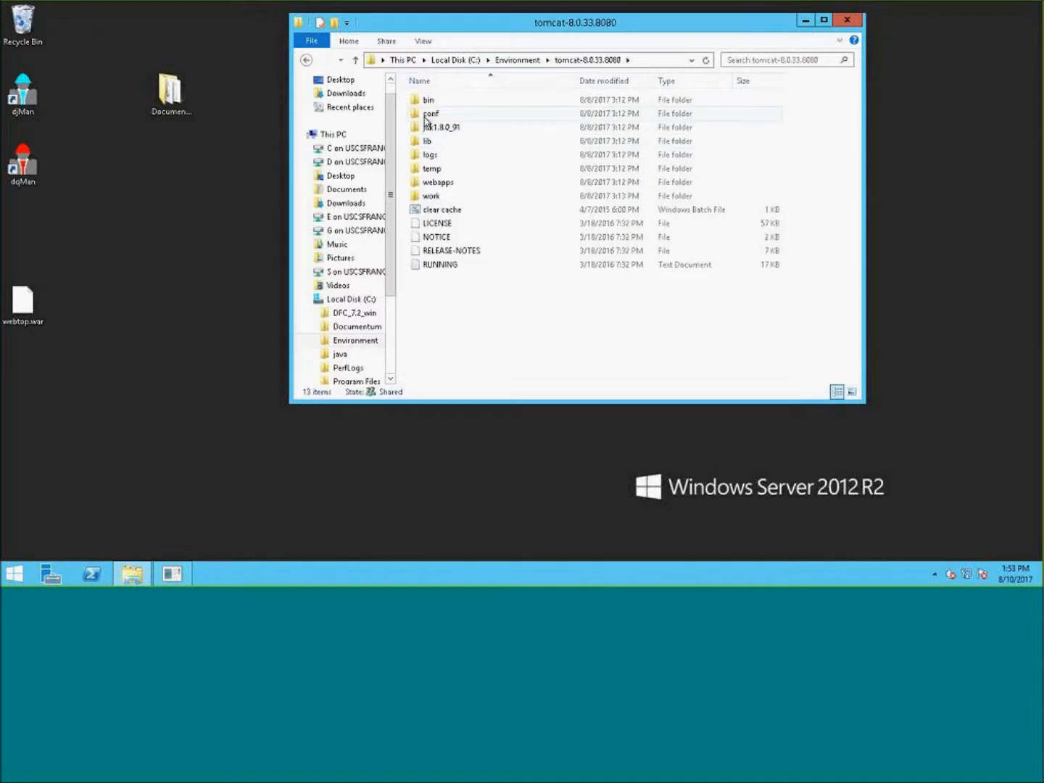
left_click(430, 101)
double_click(429, 101)
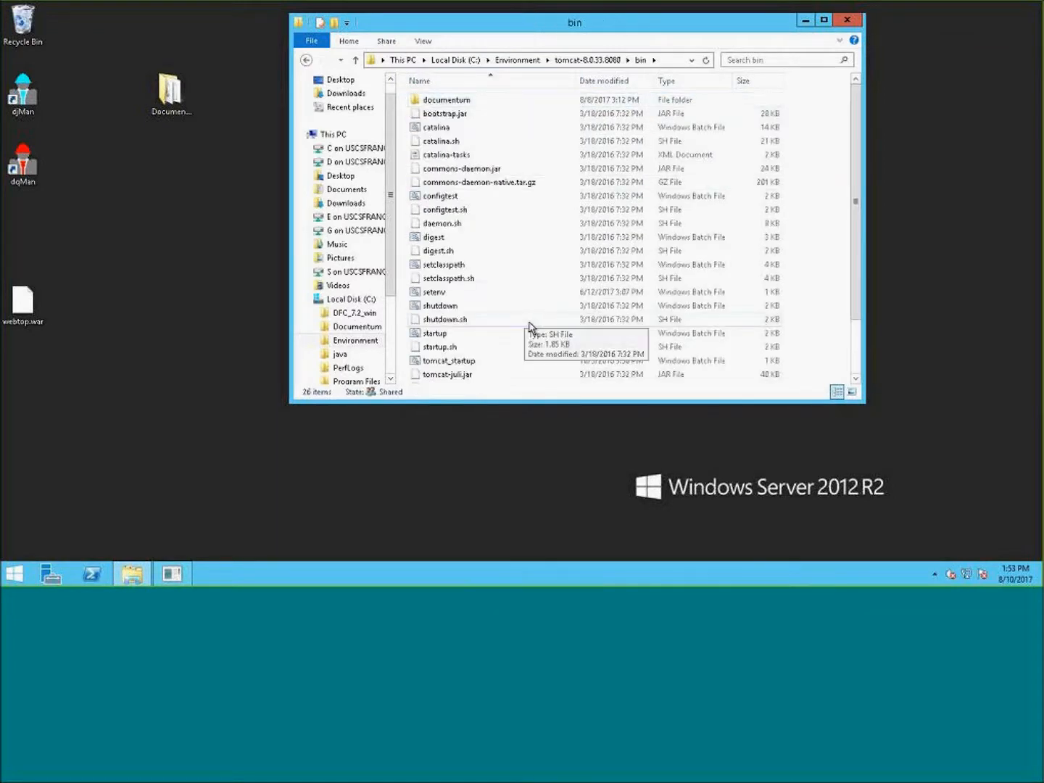
- Open setenv.bat from the bin folder in Notepad++
scroll(434, 290, "down", 2)
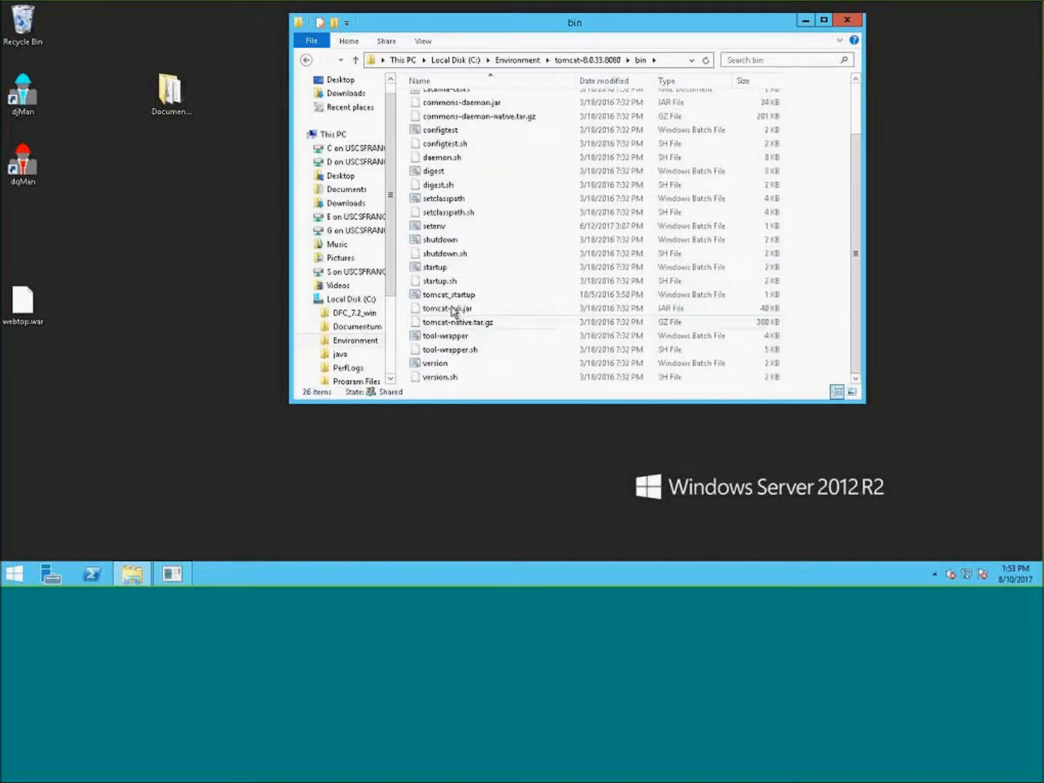
left_click(428, 229)
right_click(446, 231)
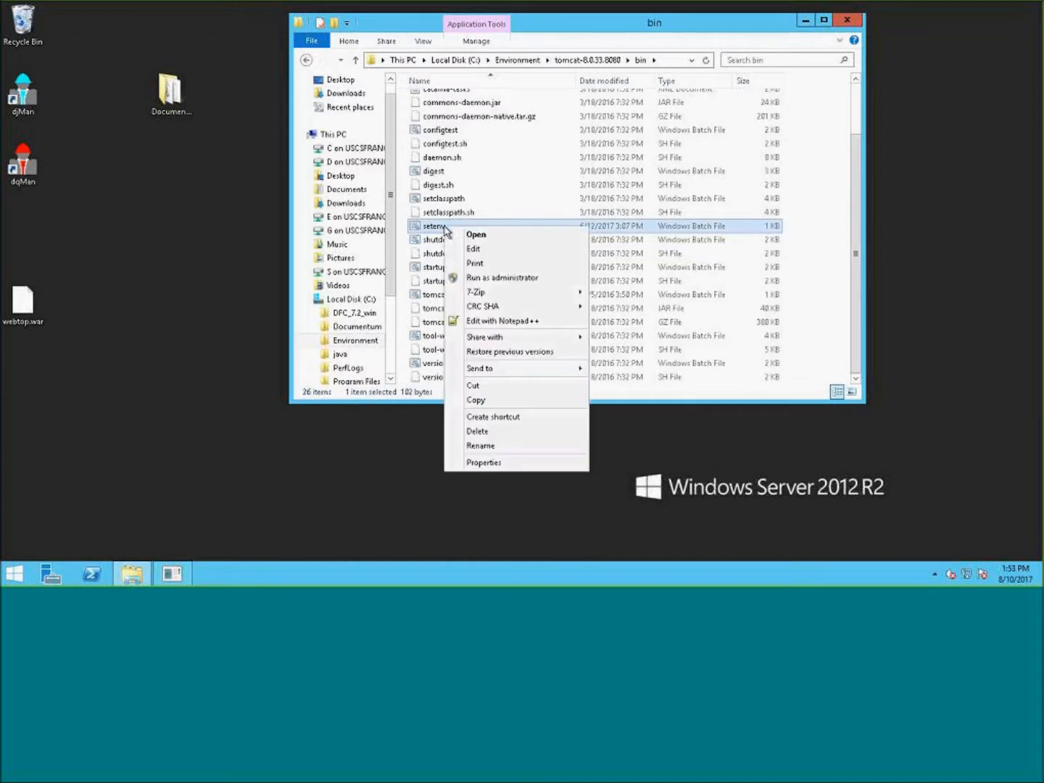
left_click(507, 321)
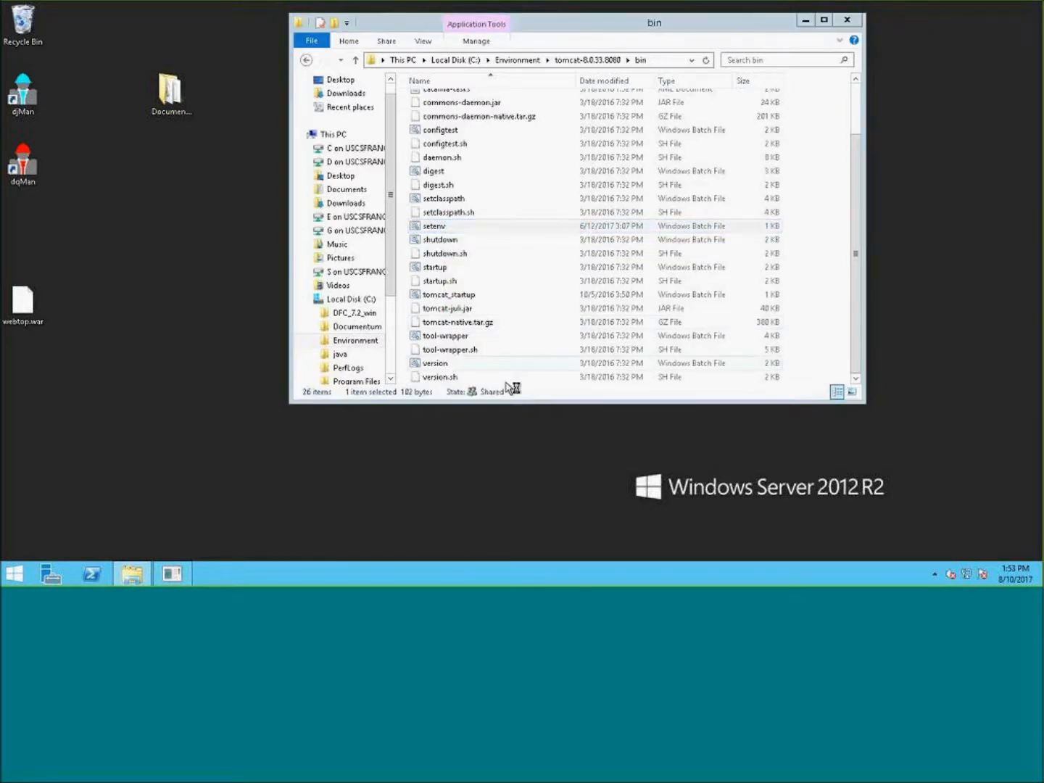
- Examine the JAVA_HOME and JAVA_OPTS lines in setenv.bat
left_click_drag(251, 10, 459, 75)
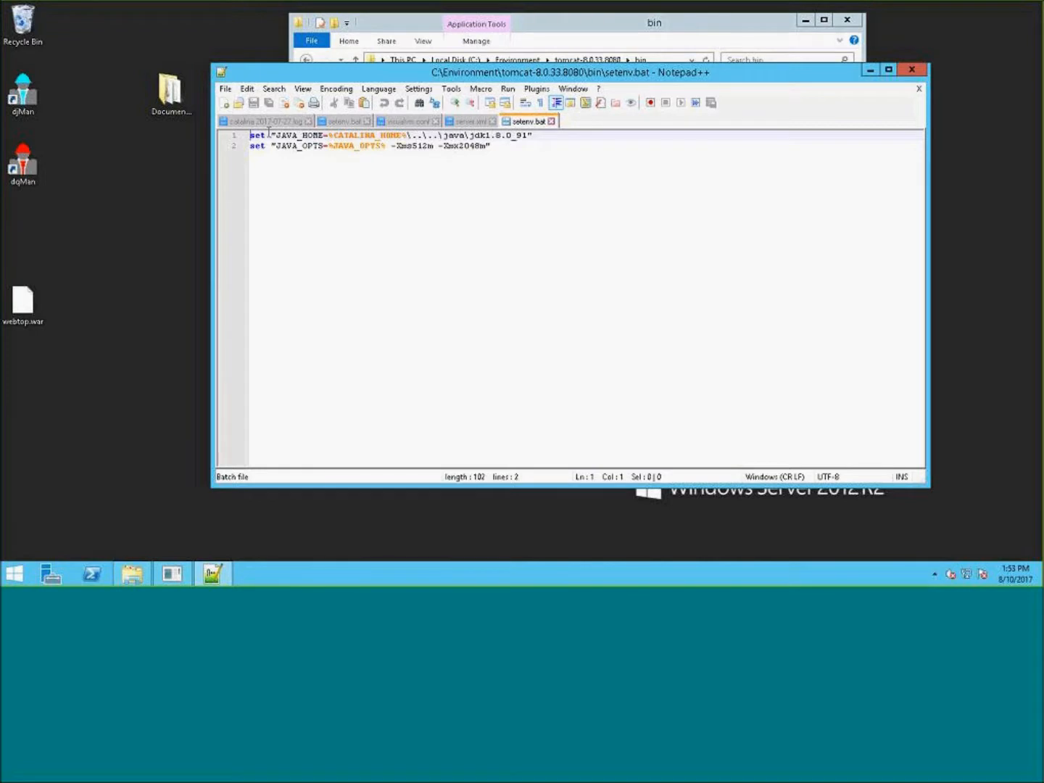
left_click_drag(540, 134, 329, 135)
left_click(406, 135)
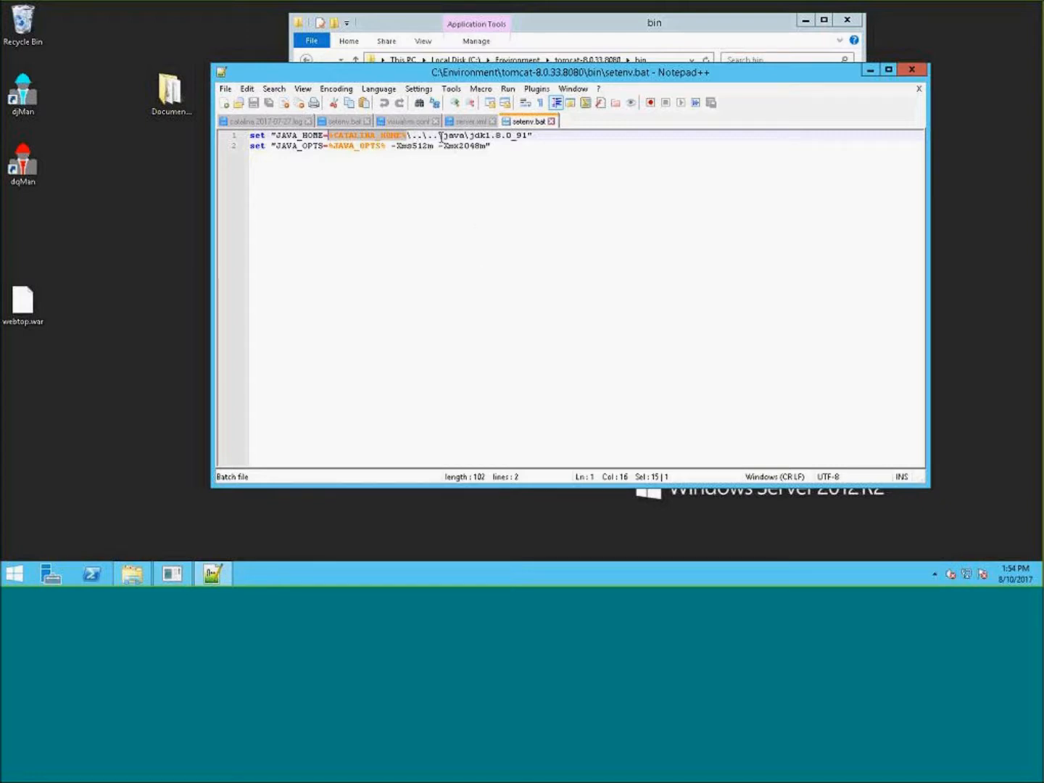
left_click(515, 139)
left_click_drag(533, 136, 344, 136)
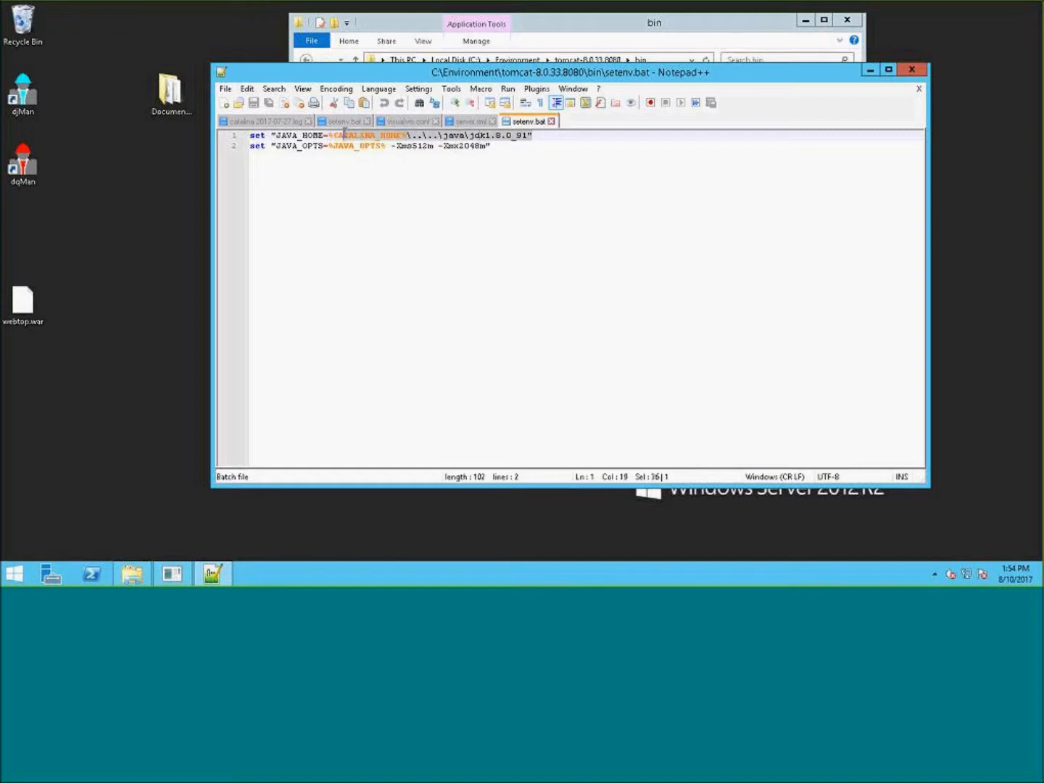
left_click(380, 136)
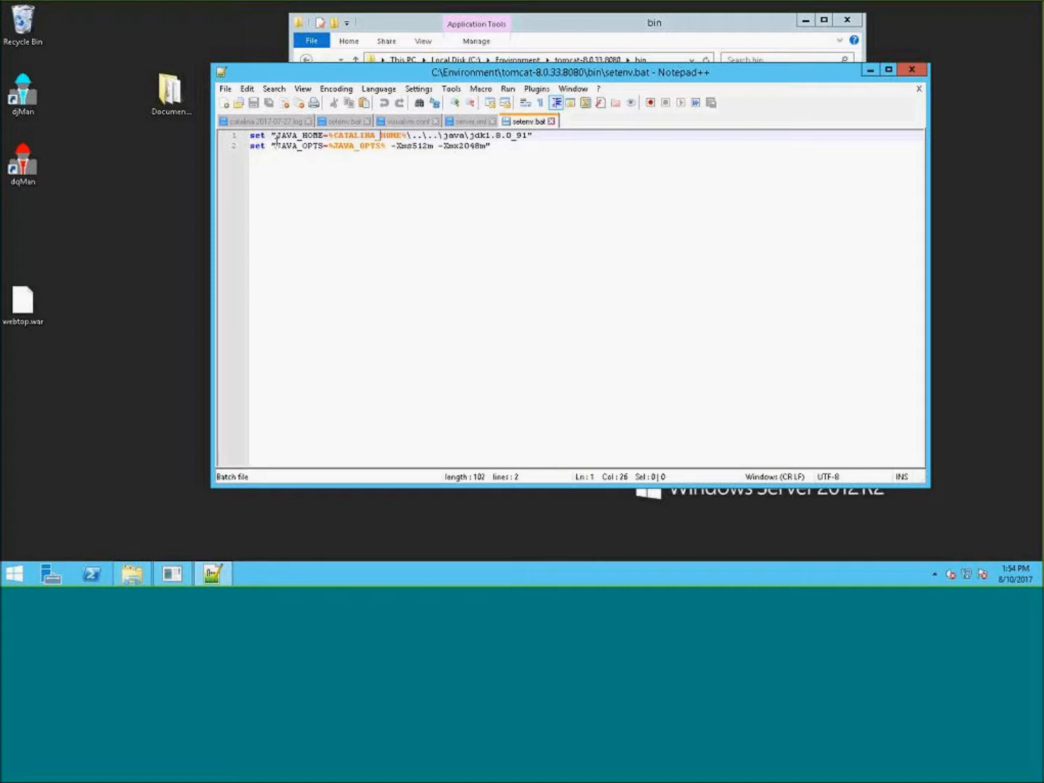
left_click_drag(382, 146, 338, 146)
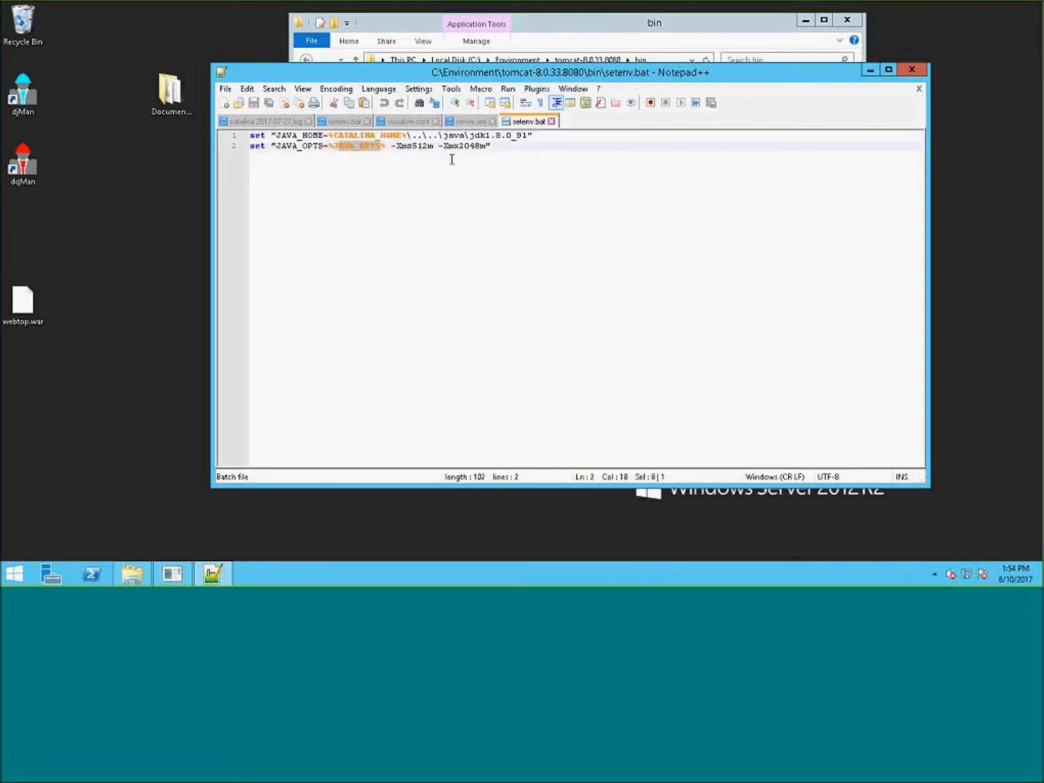
left_click(498, 150)
- Highlight the -Xmx2048m maximum memory option on the JAVA_OPTS line
left_click(763, 28)
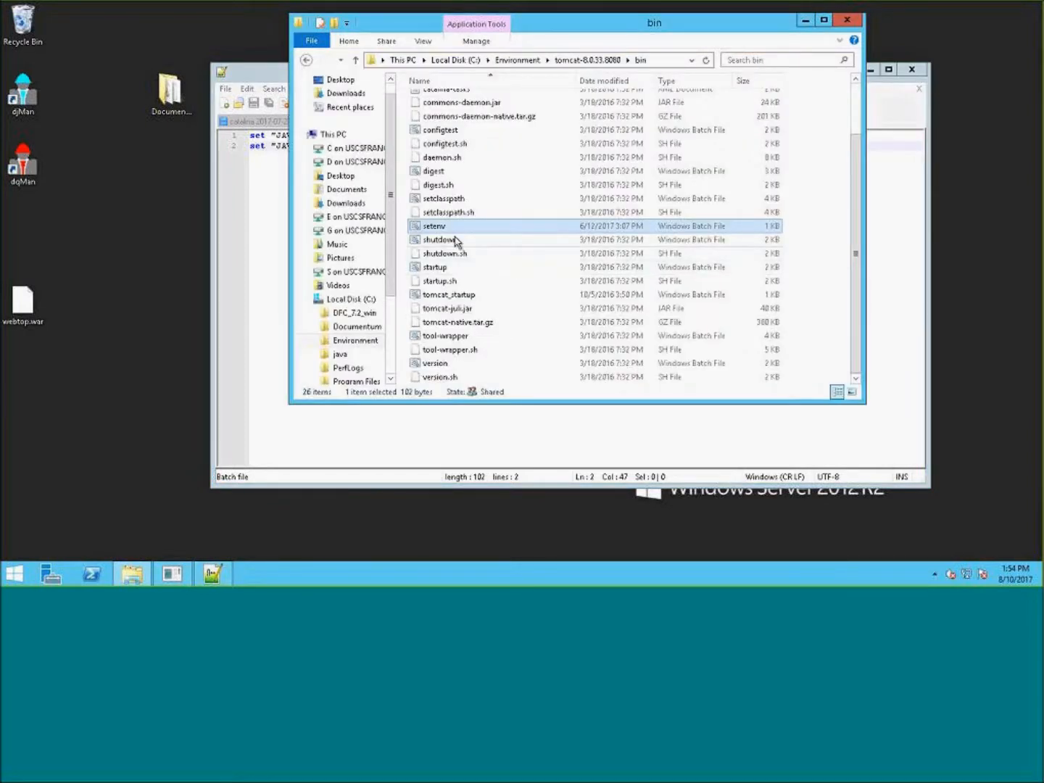
left_click(503, 426)
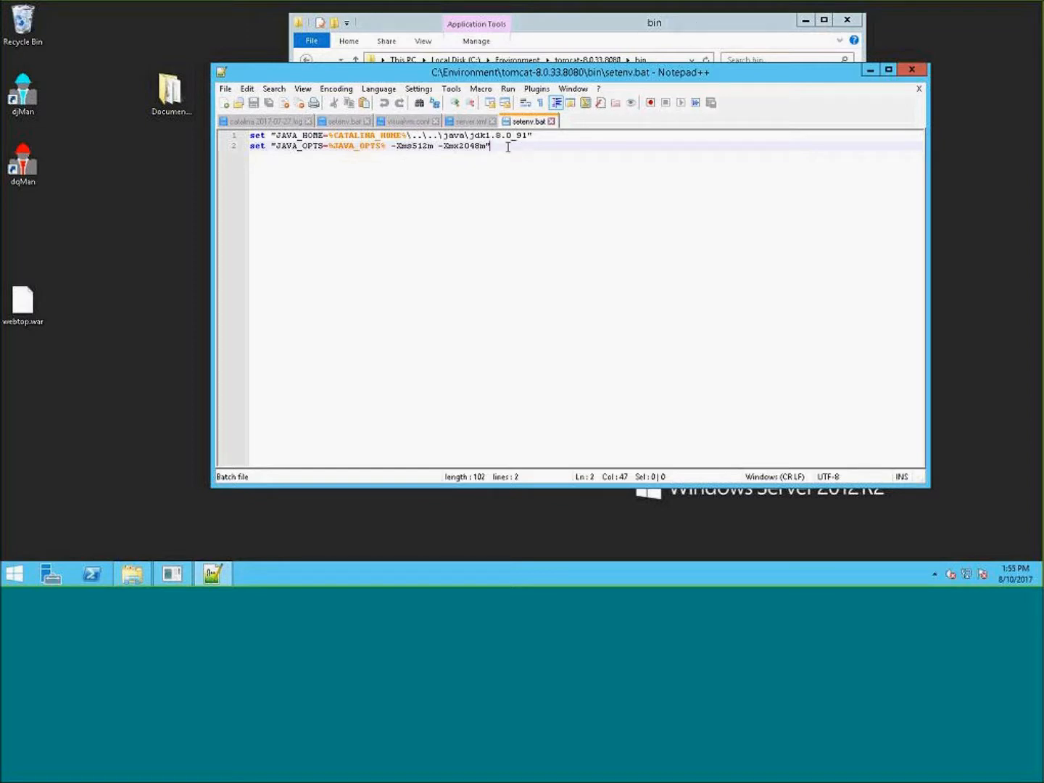
left_click_drag(507, 147, 439, 147)
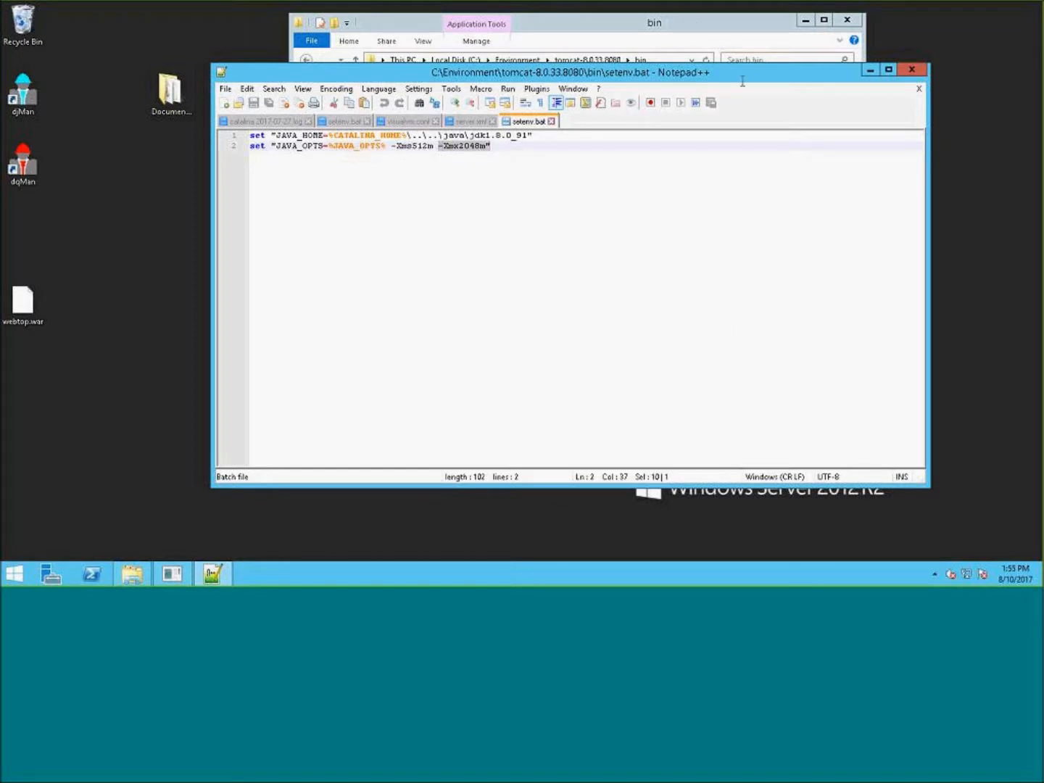
left_click(711, 26)
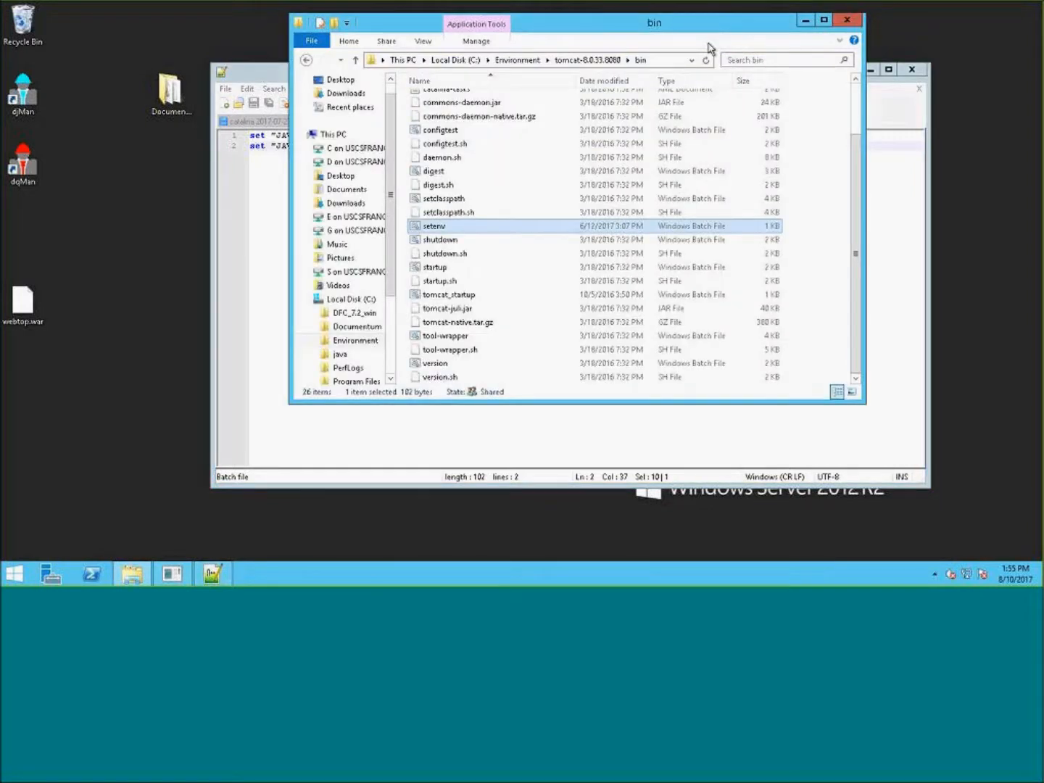
- Go back to the tomcat-8.0.33.8080 folder and open its conf folder
scroll(585, 259, "up", 2)
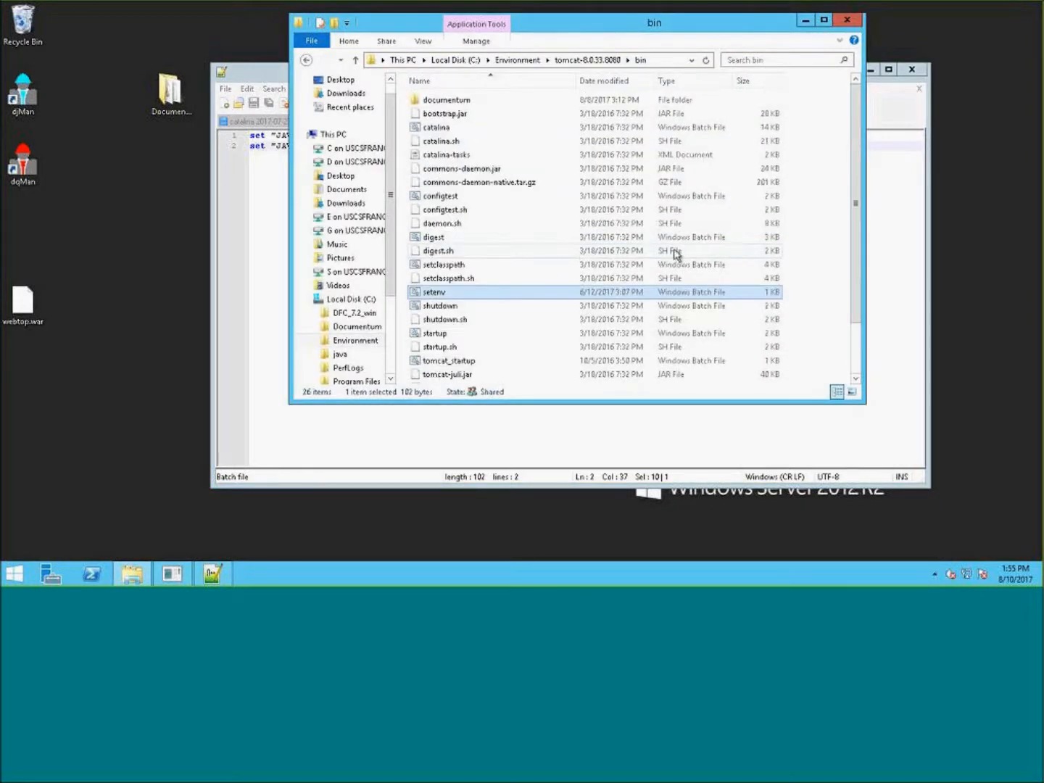
left_click(588, 61)
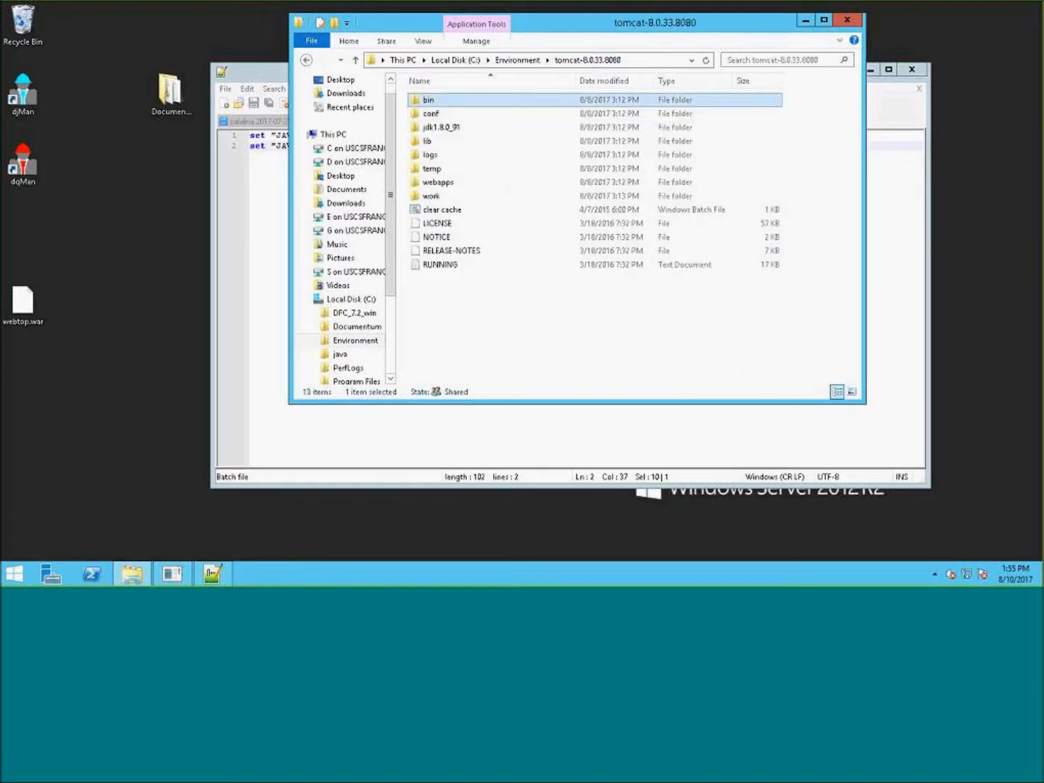
double_click(456, 116)
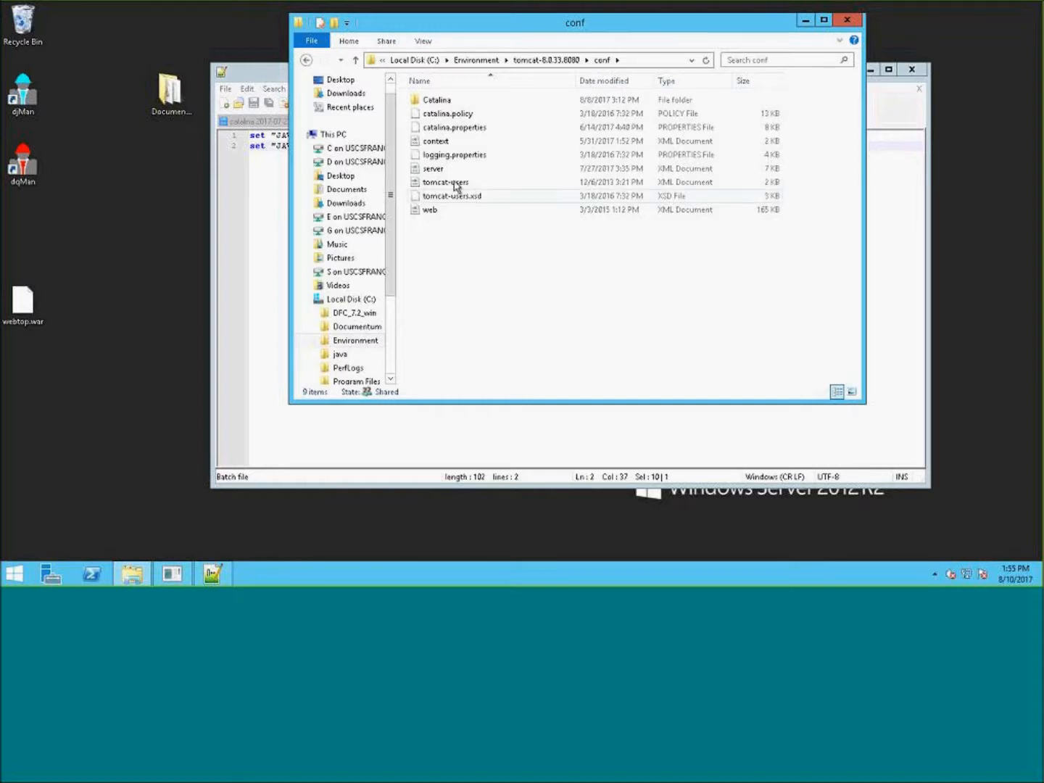
- Open context.xml in Notepad++ and review its Context element
right_click(433, 143)
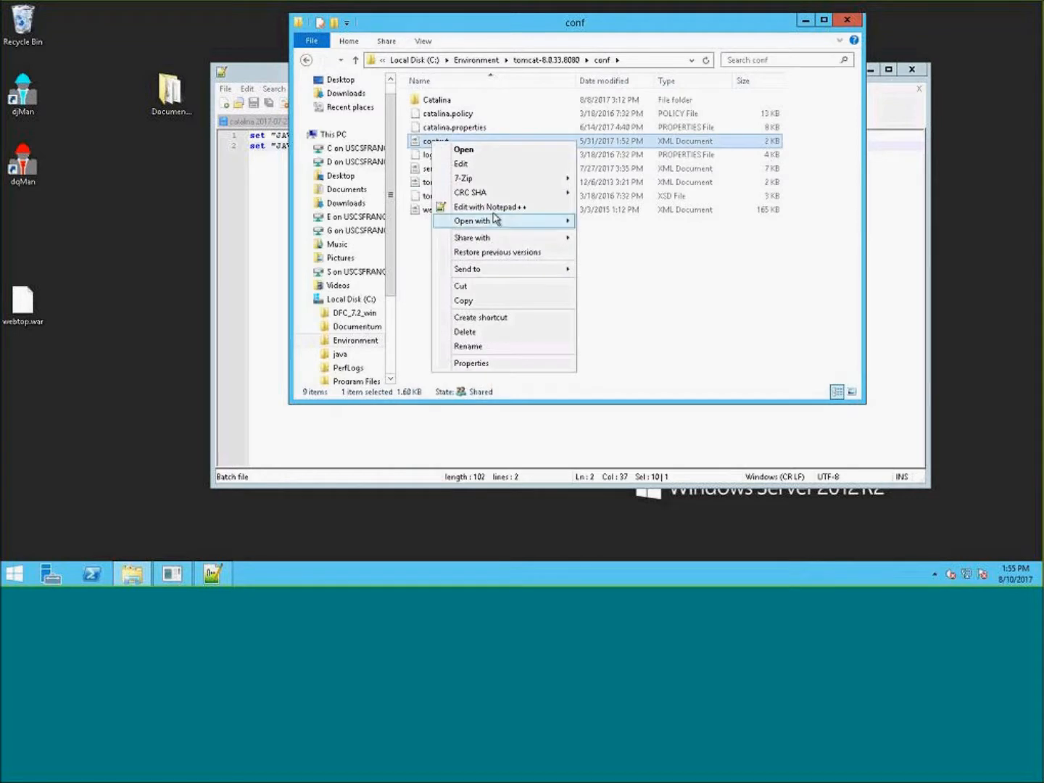
left_click(492, 209)
left_click(643, 335)
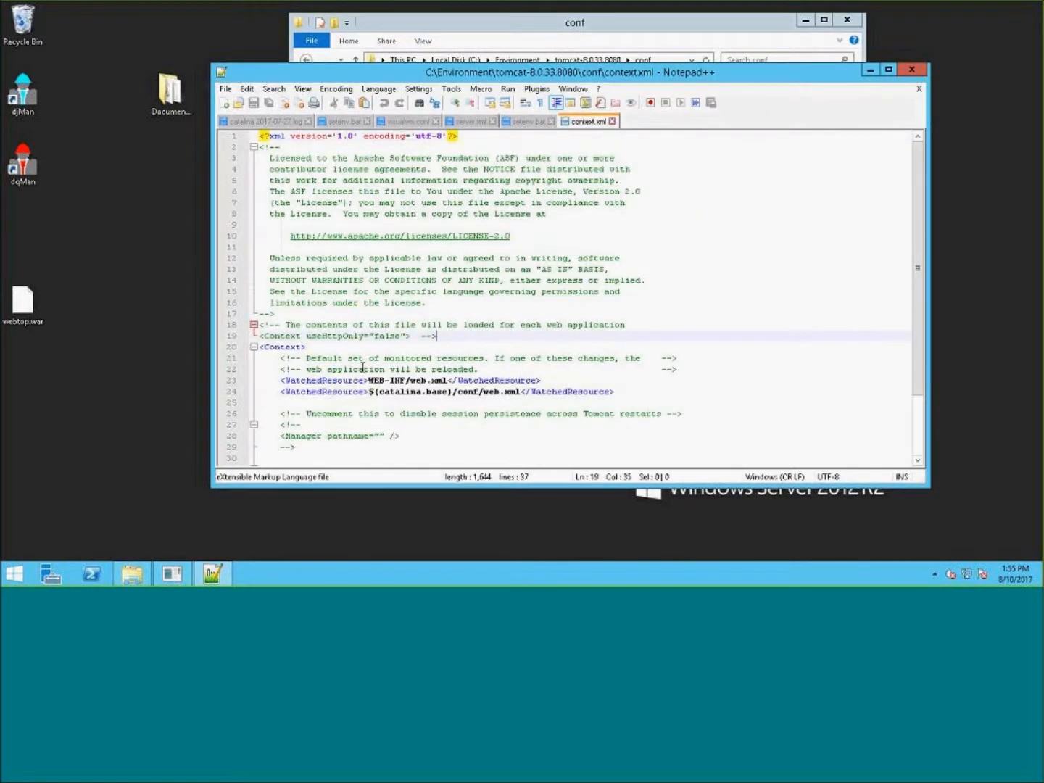
left_click(302, 347)
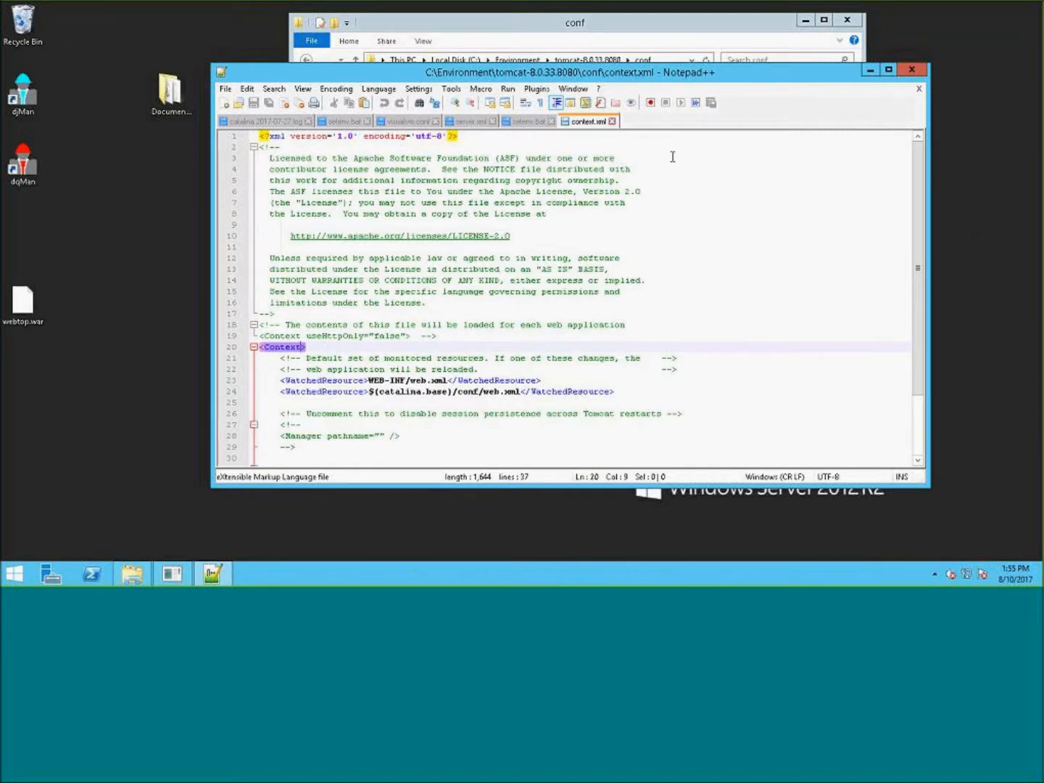
- Close the context.xml tab and reopen the conf folder of tomcat-8.0.33.8080
left_click(612, 121)
left_click(673, 49)
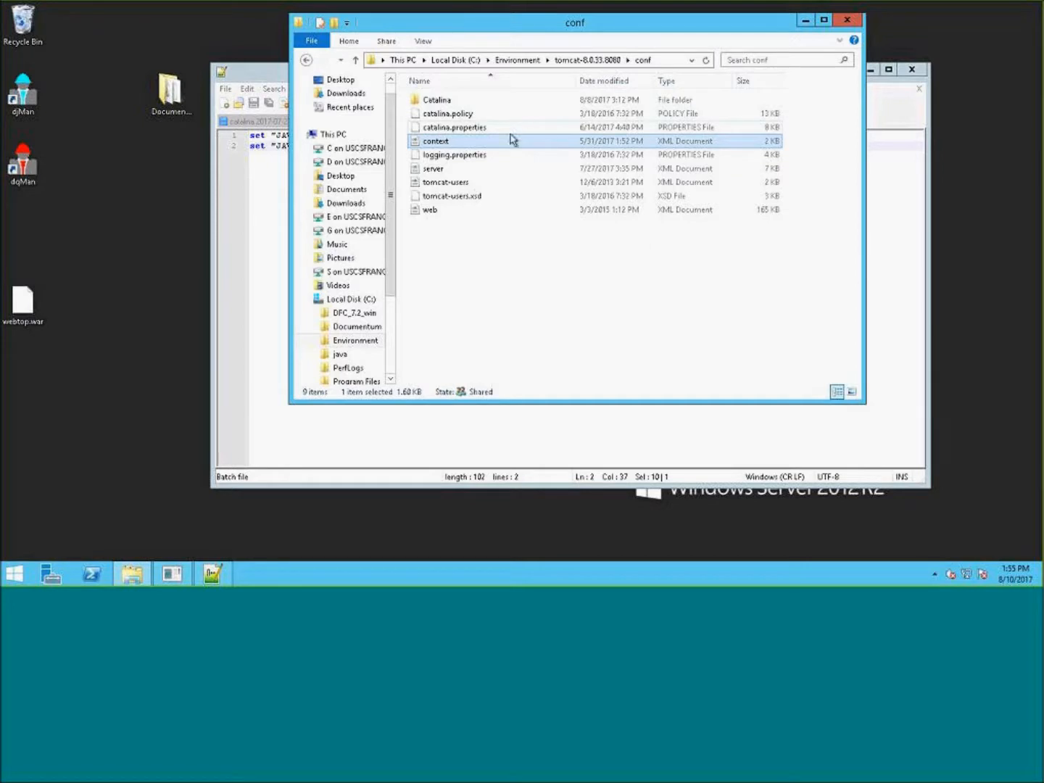
left_click(600, 61)
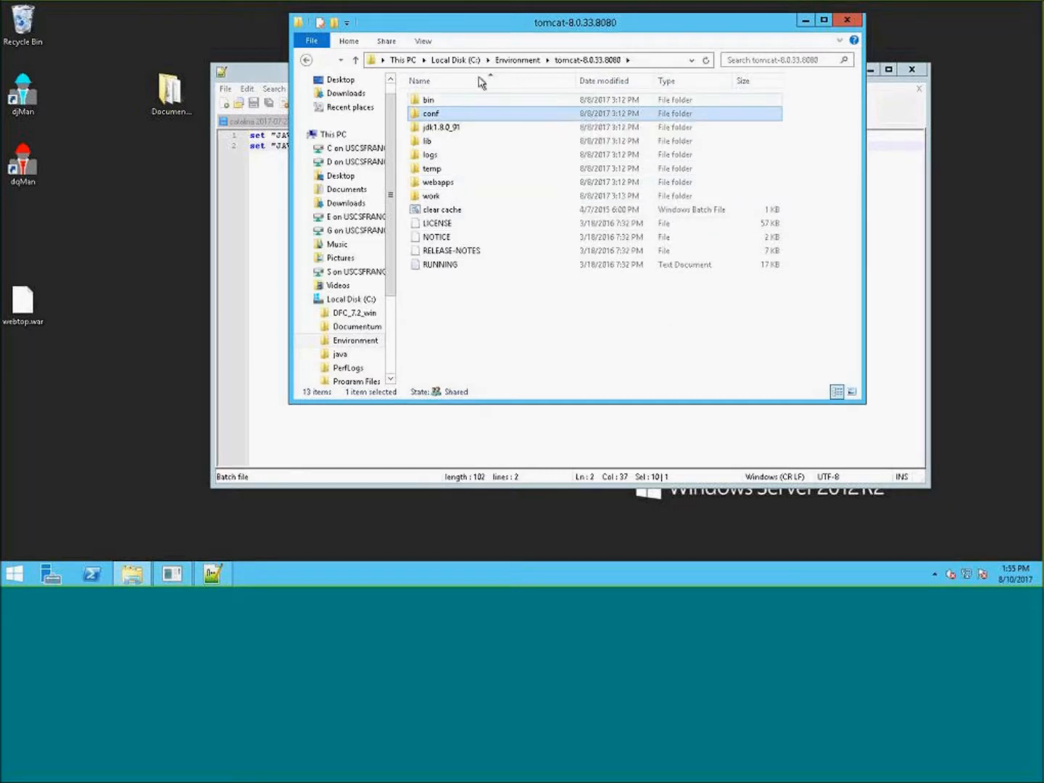
left_click(447, 116)
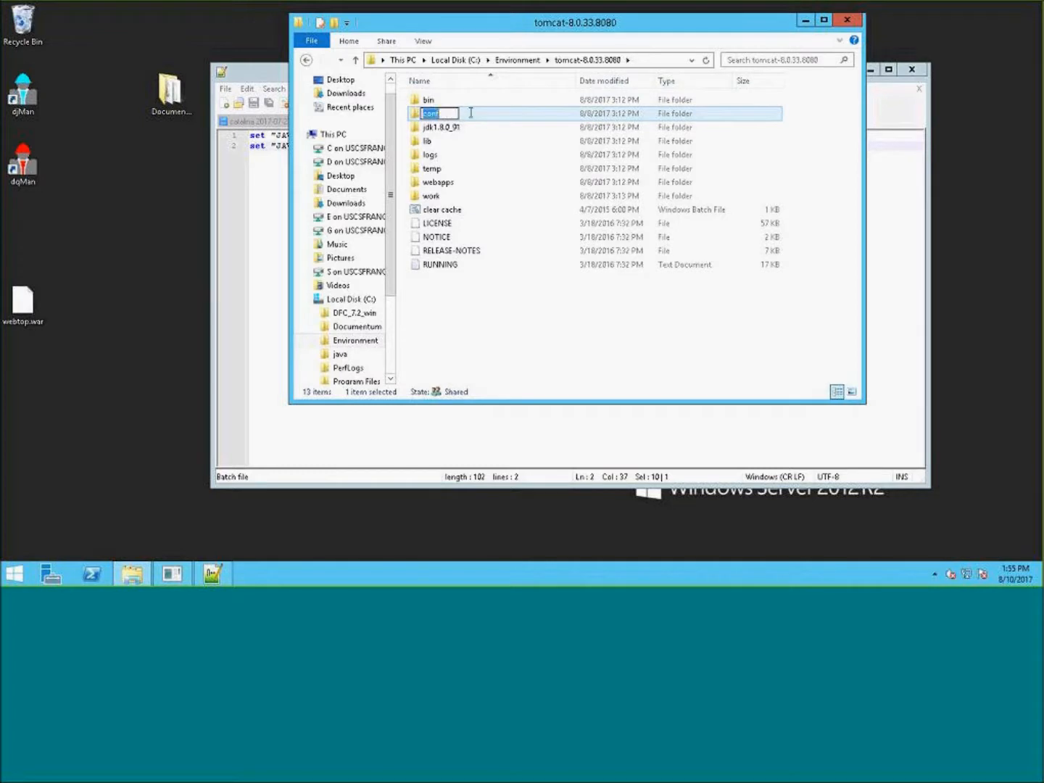
left_click(484, 116)
double_click(485, 116)
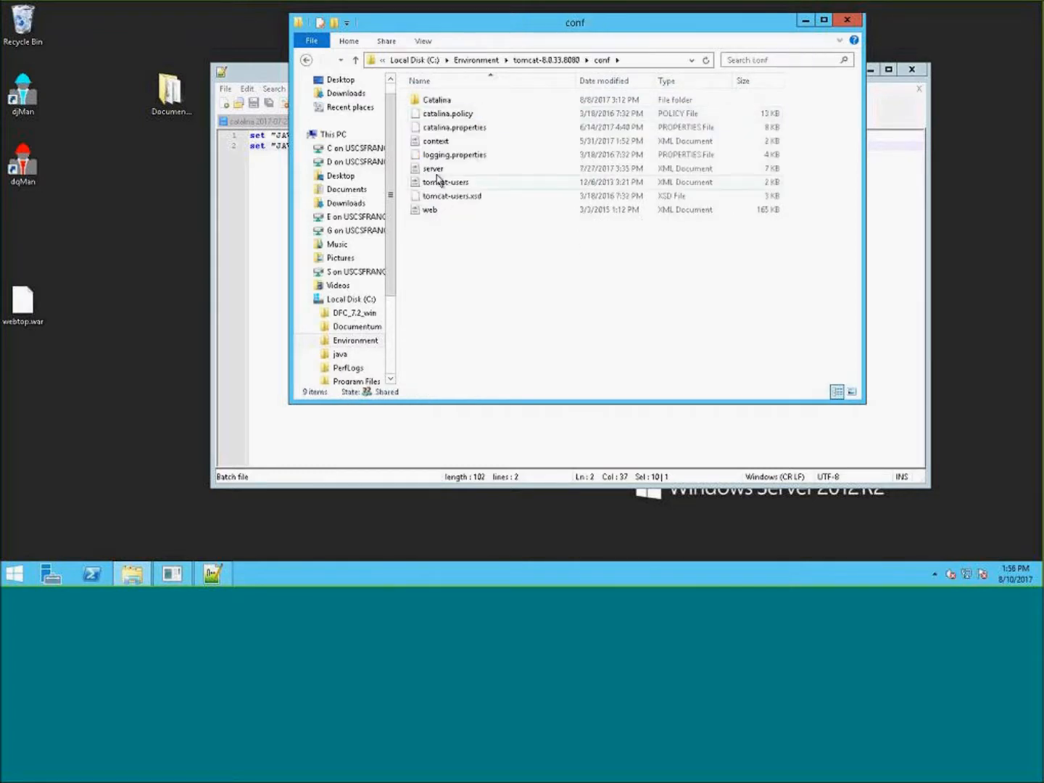
- Open server.xml from the conf folder in Notepad++
right_click(440, 171)
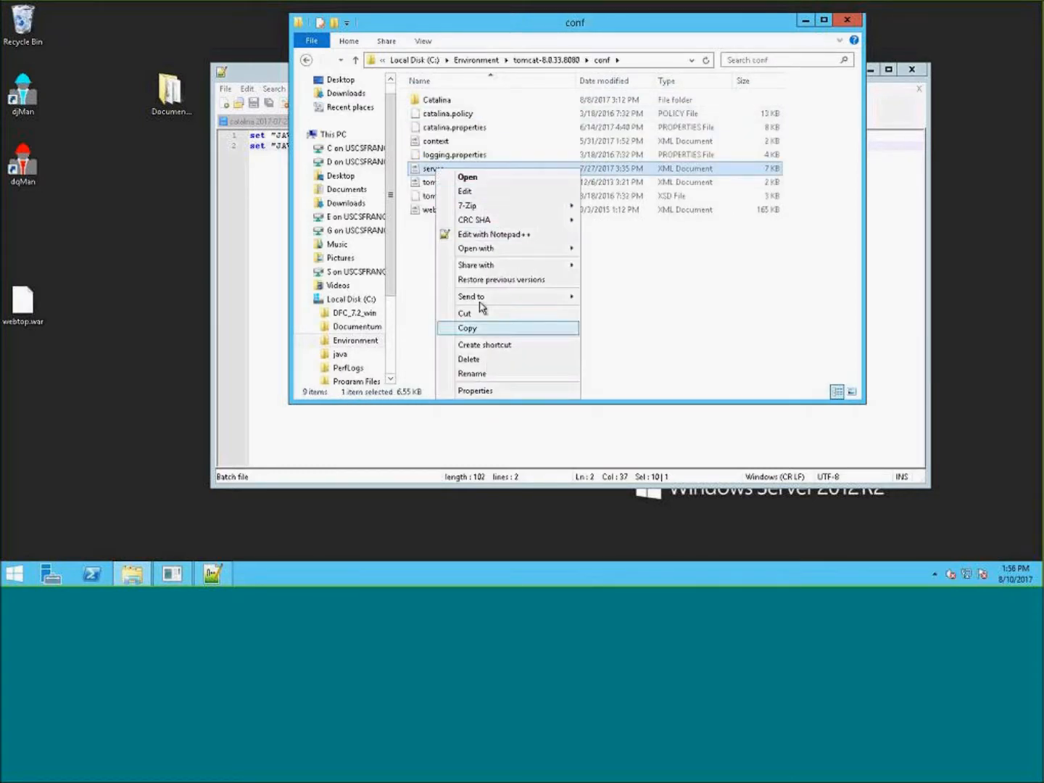
left_click(487, 234)
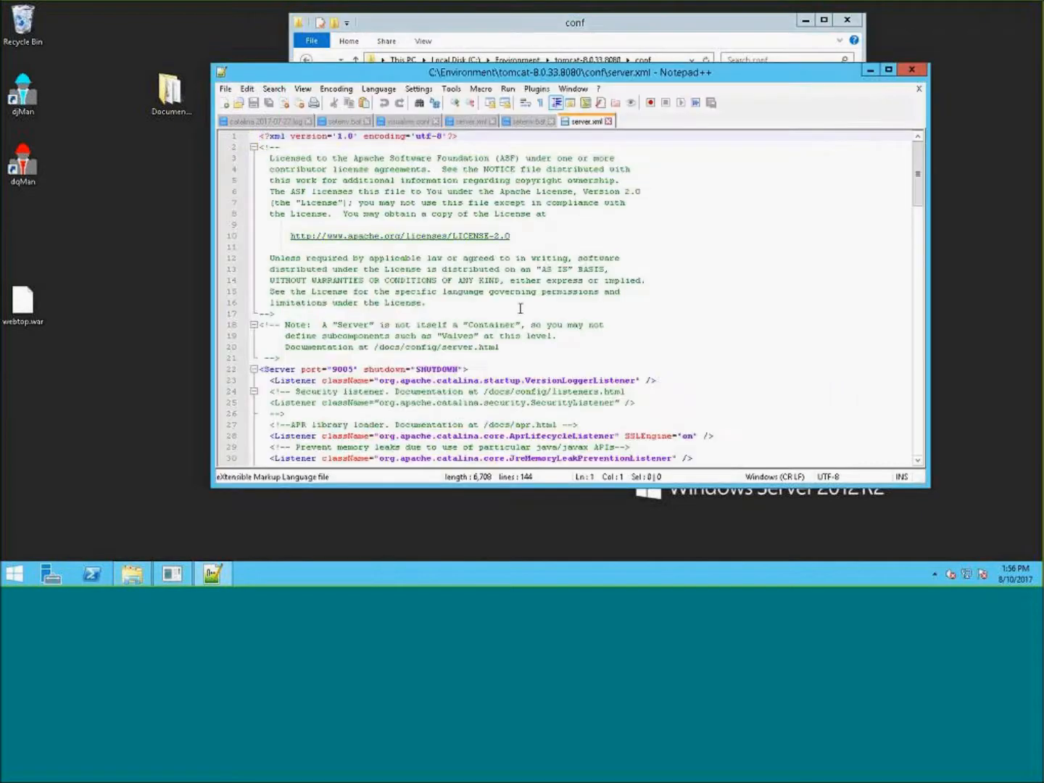
mouse_move(556, 51)
left_mouse_down()
mouse_move(497, 146)
mouse_move(542, 71)
left_mouse_up()
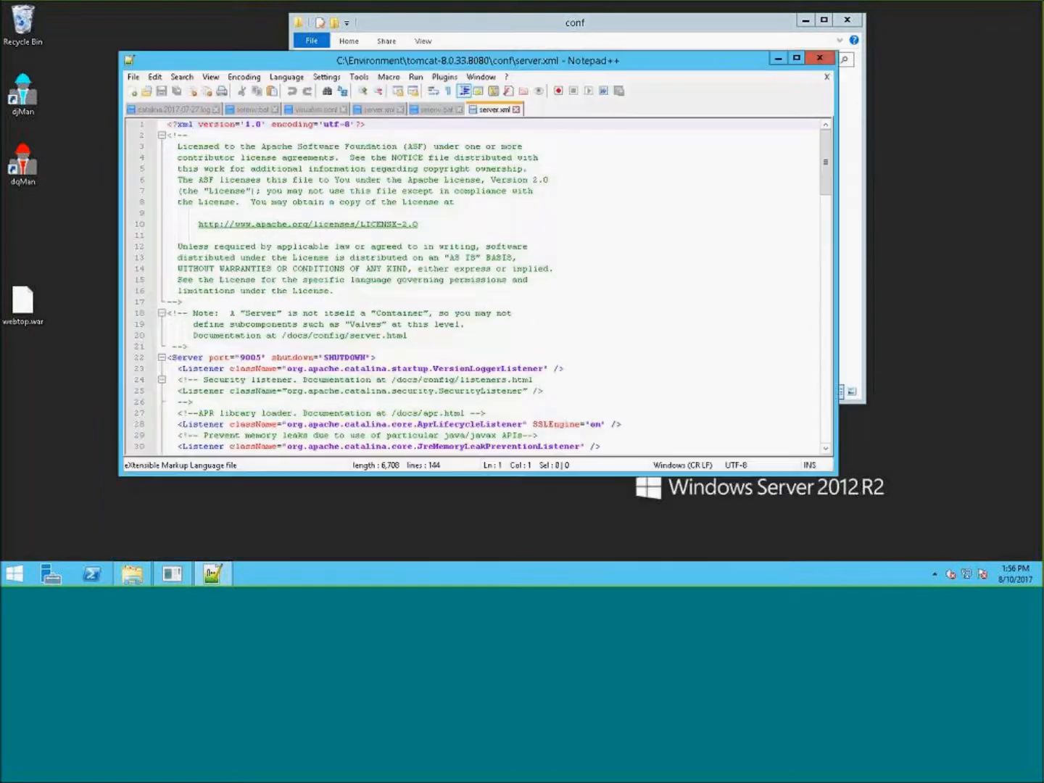
- Set the Server element's shutdown port to 8005 in server.xml
left_click(247, 357)
key("BackSpace")
type("8")
left_click(626, 289)
scroll(626, 289, "down", 11)
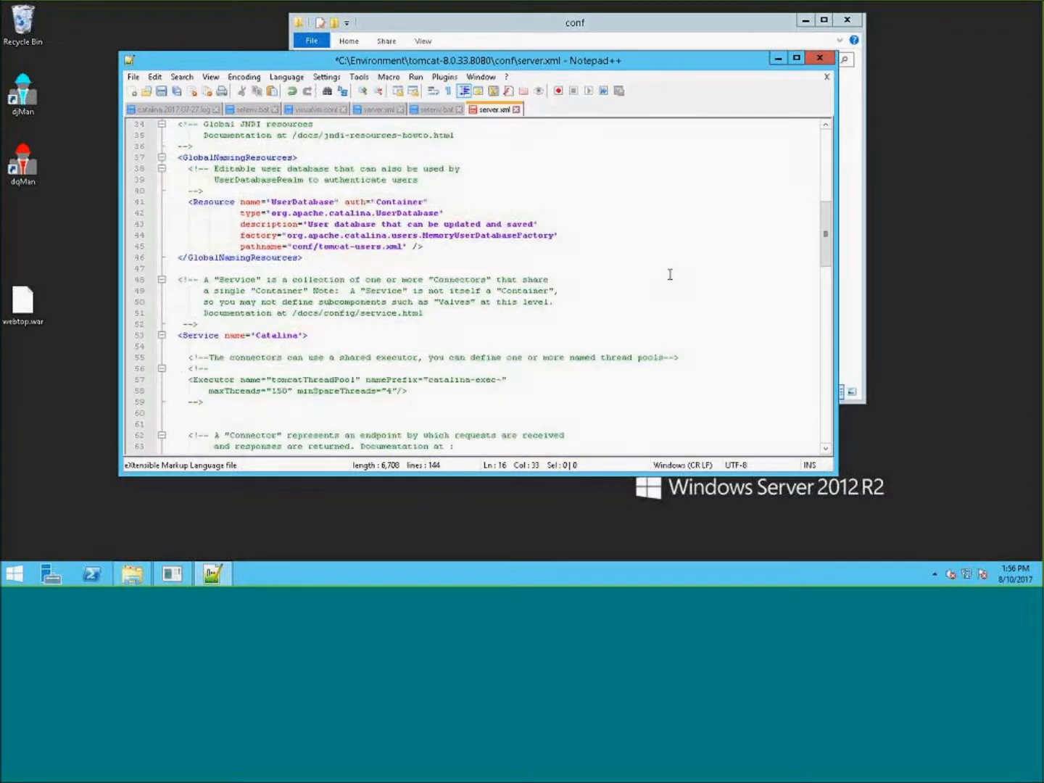
scroll(681, 288, "down", 7)
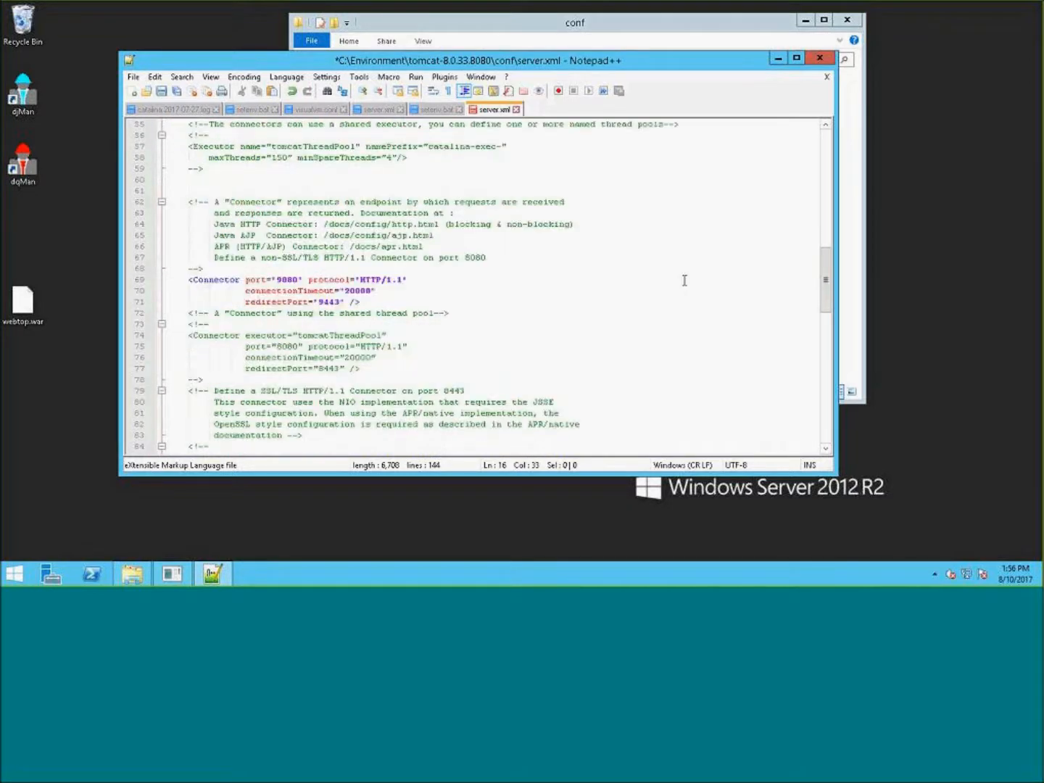
- Set the redirectPort of the first HTTP/1.1 Connector to 8443
left_click(282, 279)
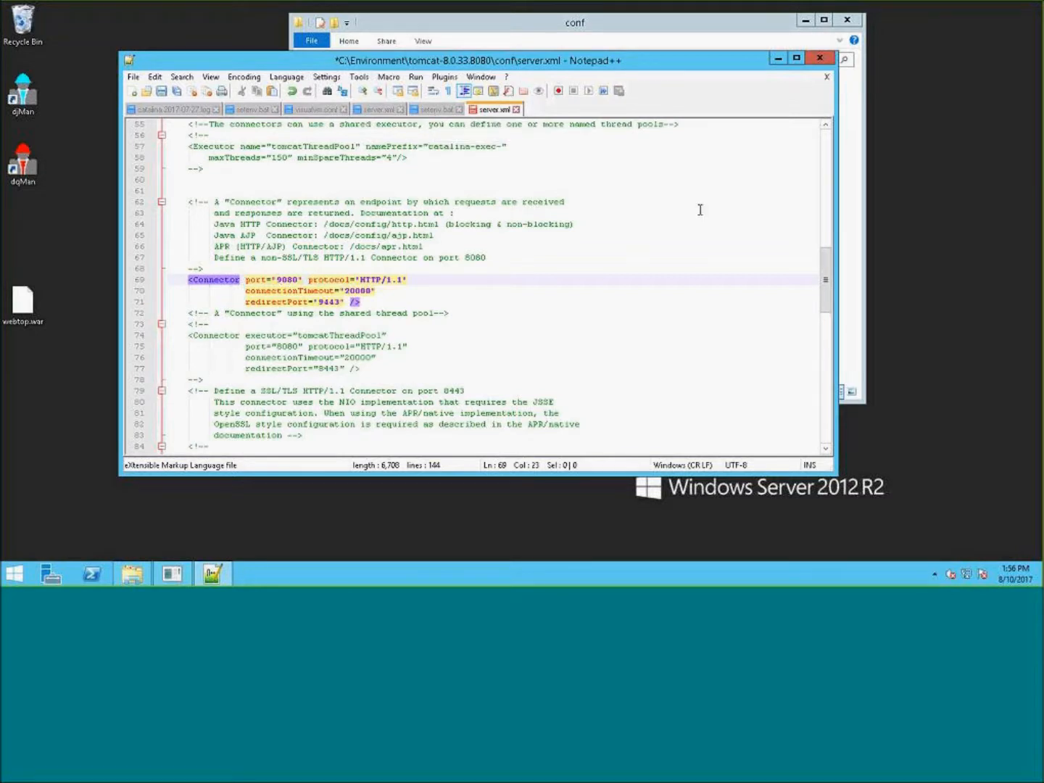
key("BackSpace")
type("9")
left_click(325, 301)
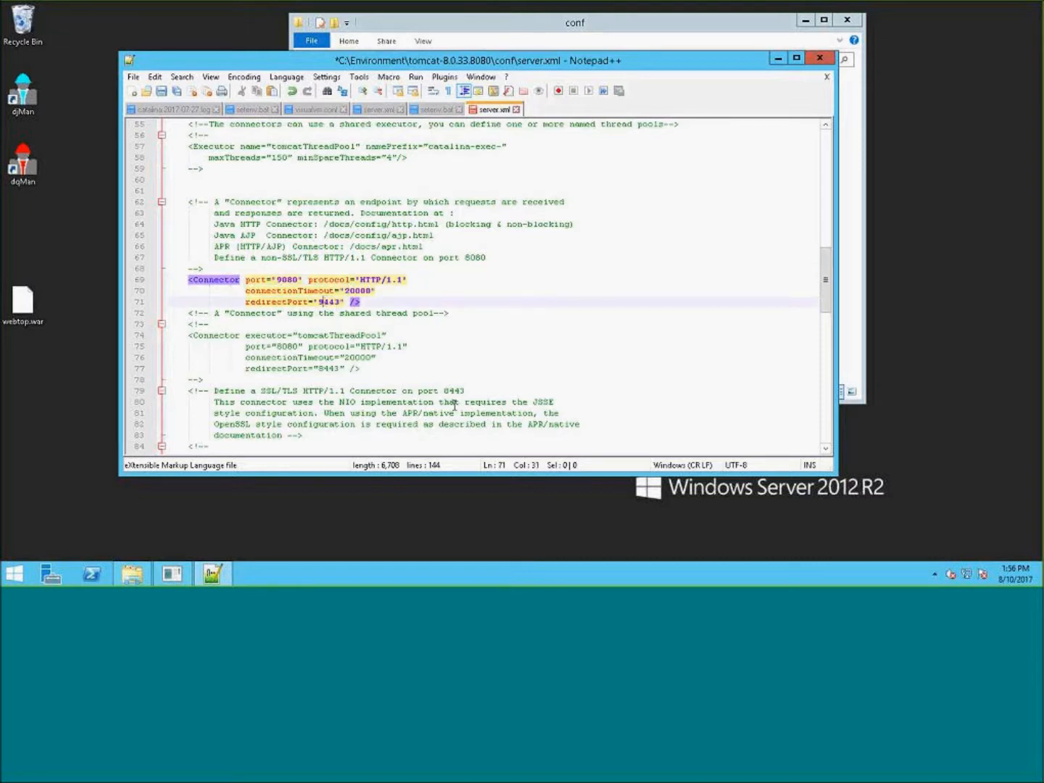
key("BackSpace")
type("8")
type("8")
- Set the port of the first HTTP/1.1 Connector to 8080
left_click(512, 369)
scroll(512, 369, "down", 7)
scroll(469, 328, "up", 4)
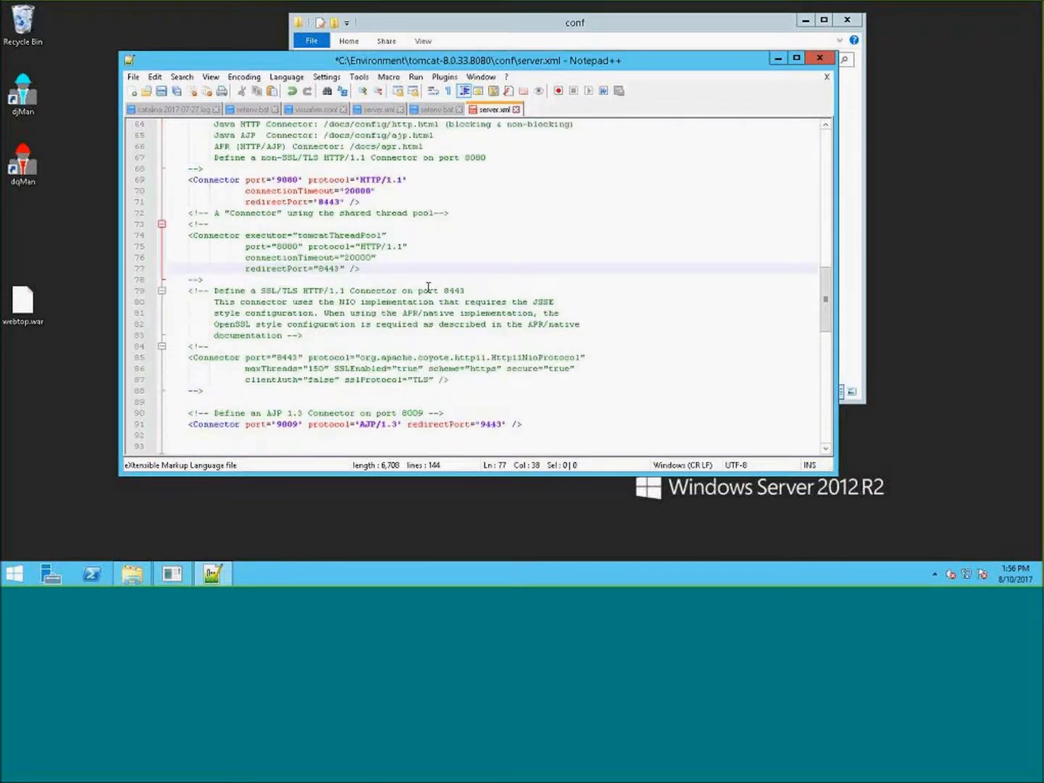
left_click(279, 179)
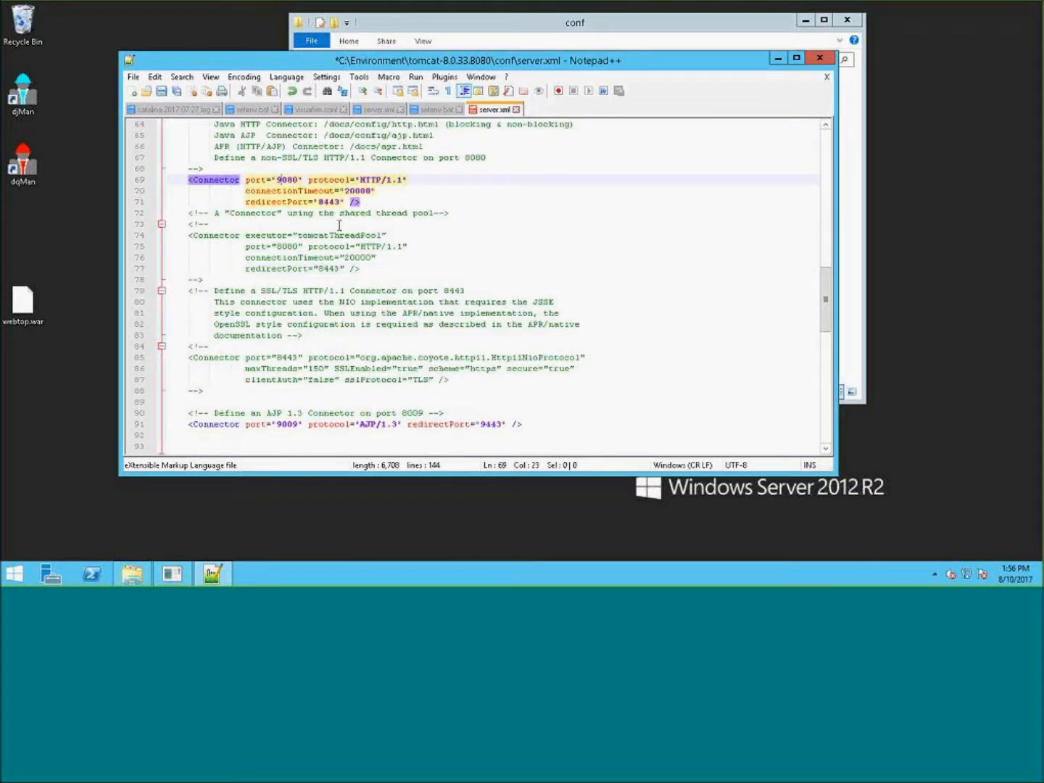
key("BackSpace")
type("8")
- Set the AJP/1.3 Connector's port to 8009
left_click(454, 290)
scroll(453, 289, "down", 2)
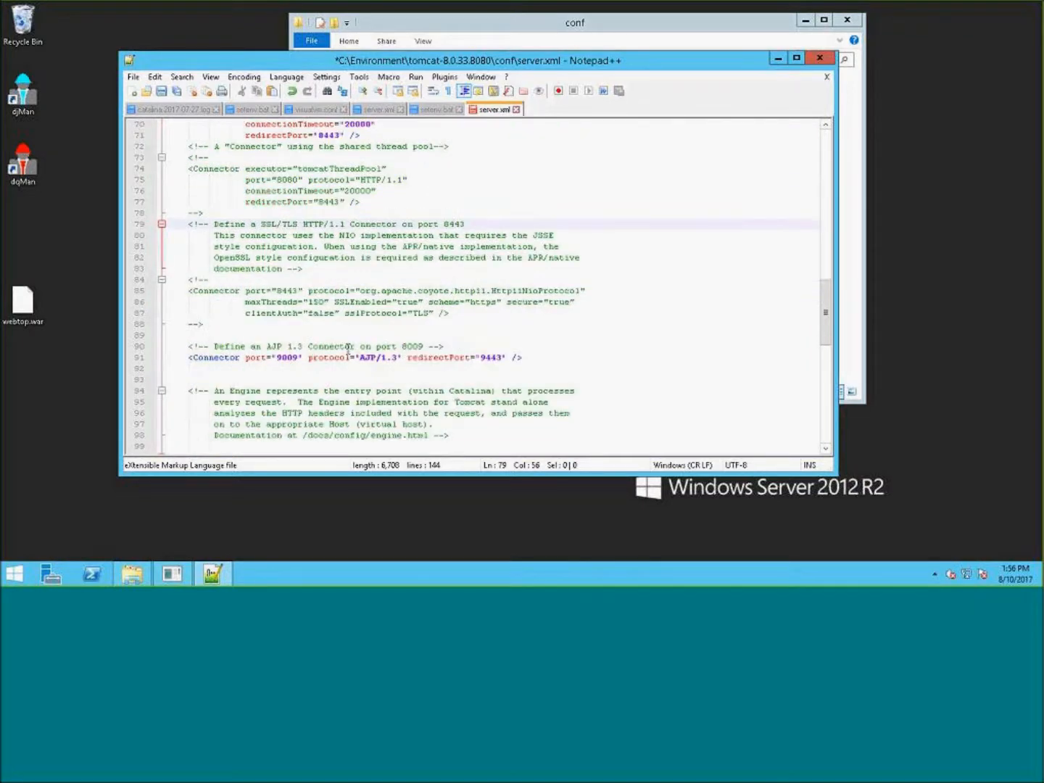
left_click(284, 358)
key("BackSpace")
type("8")
- Set the AJP/1.3 Connector's redirectPort to 8443
left_click(489, 282)
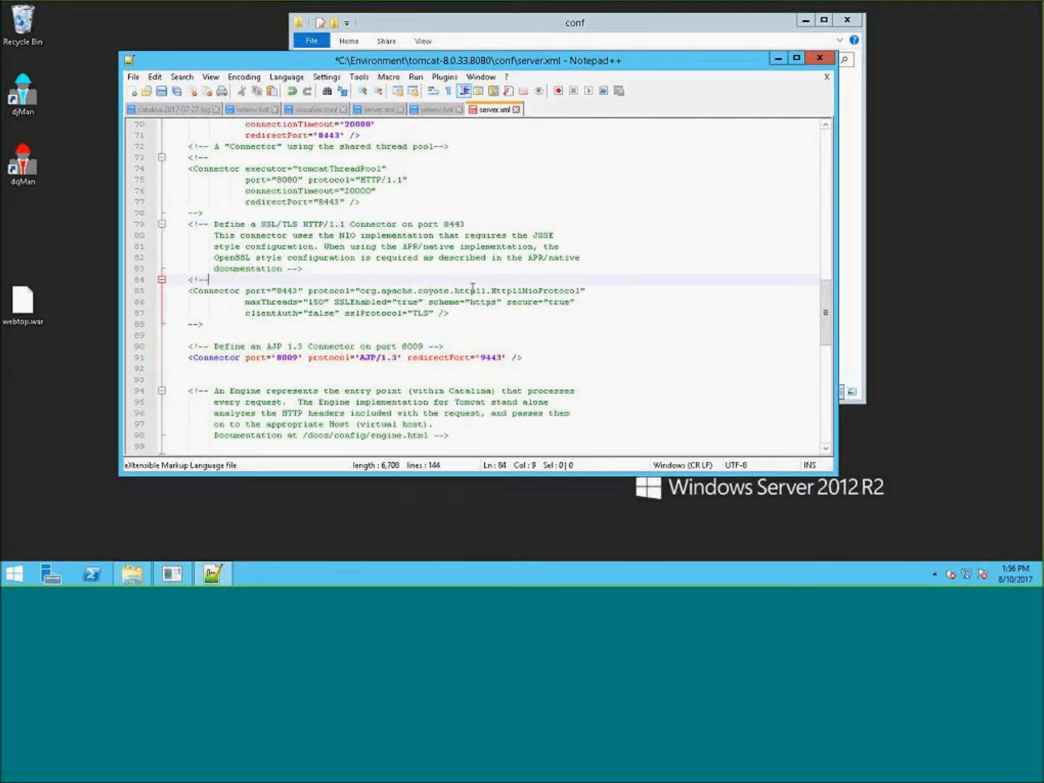
left_click(485, 358)
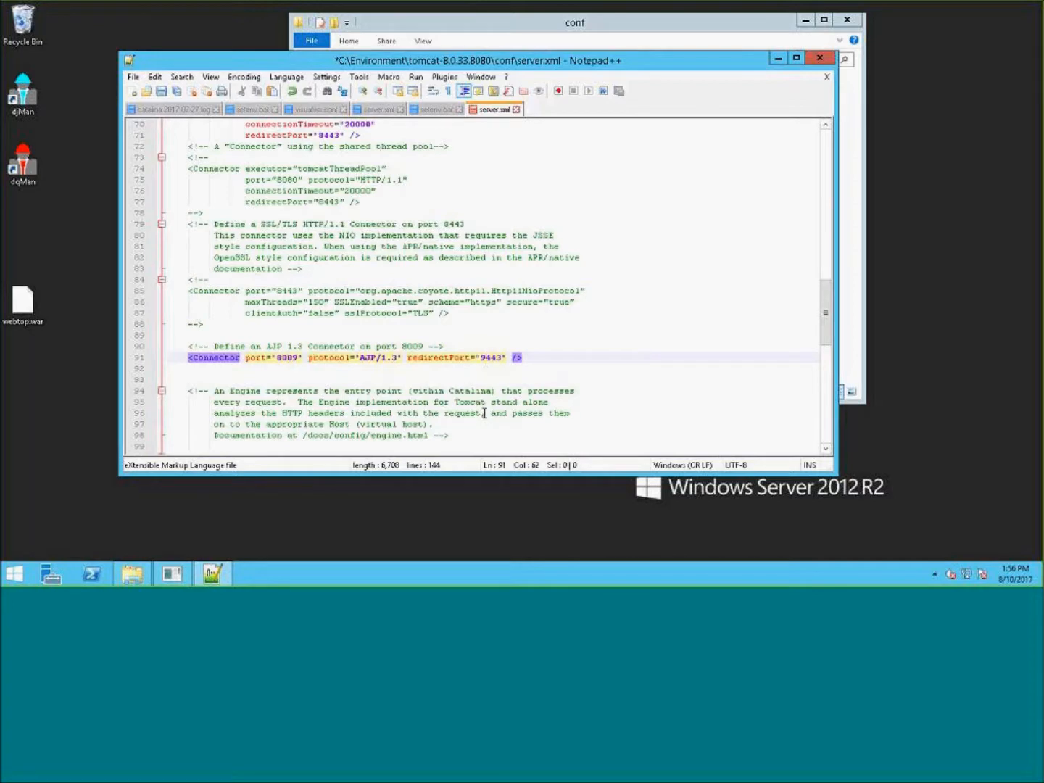
key("BackSpace")
type("8")
- Examine the webtop Context entries near the end of server.xml
left_click(585, 317)
scroll(576, 311, "down", 7)
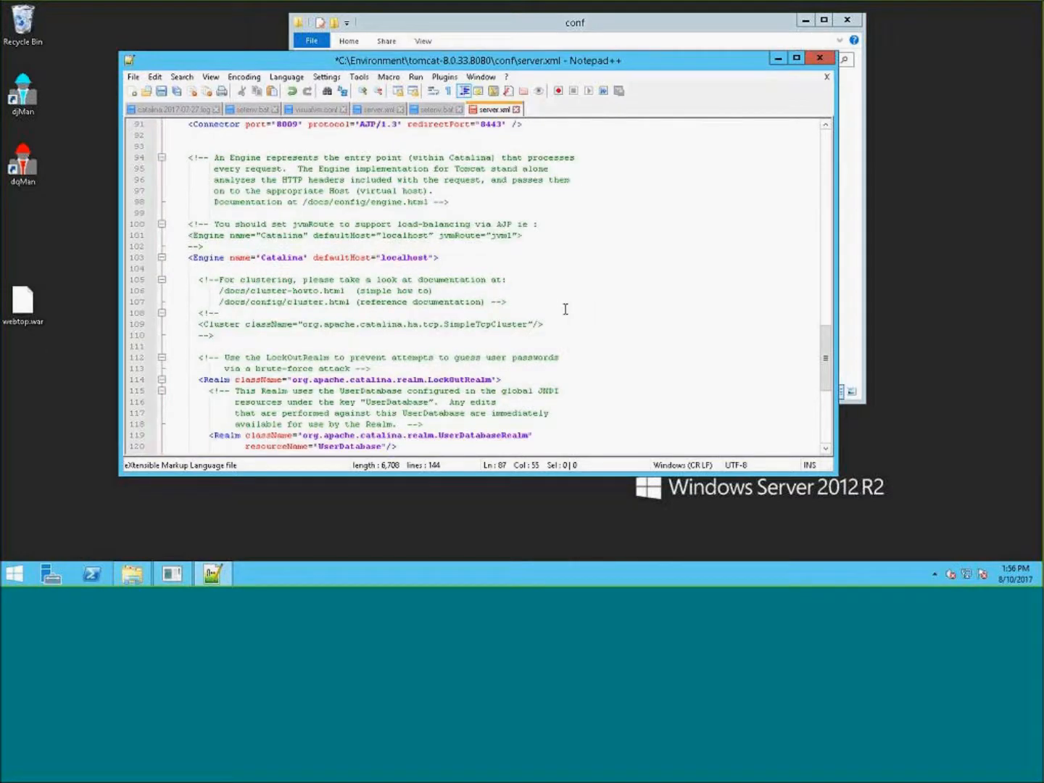
scroll(573, 311, "down", 8)
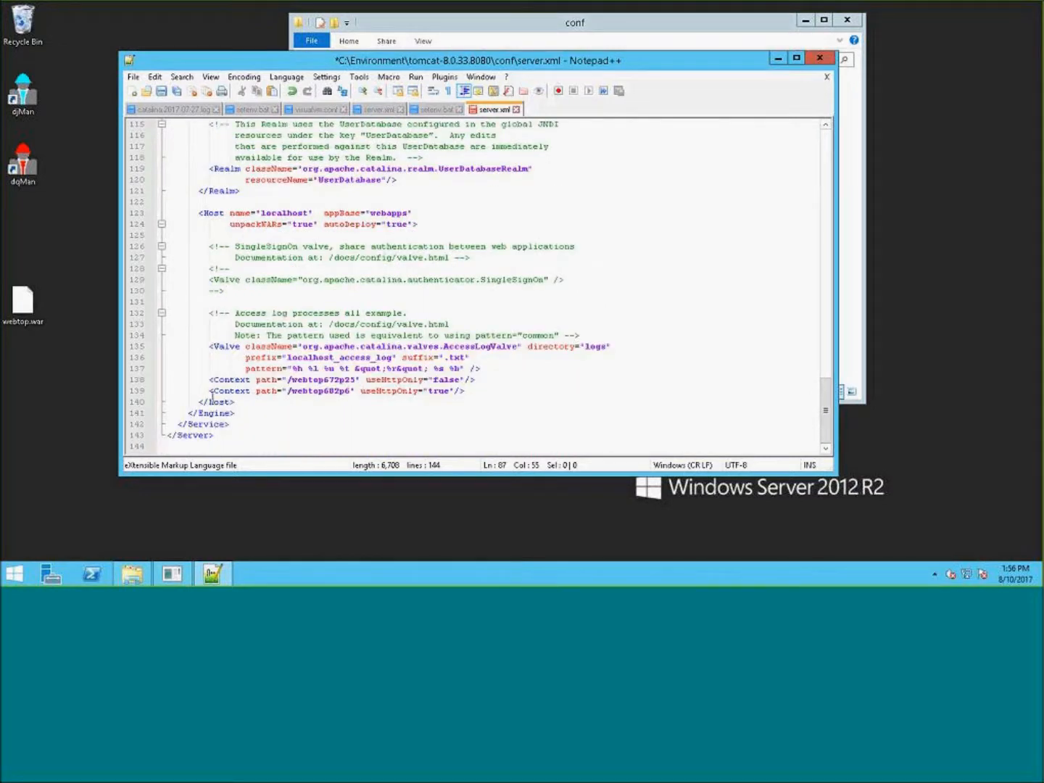
left_click_drag(237, 402, 158, 385)
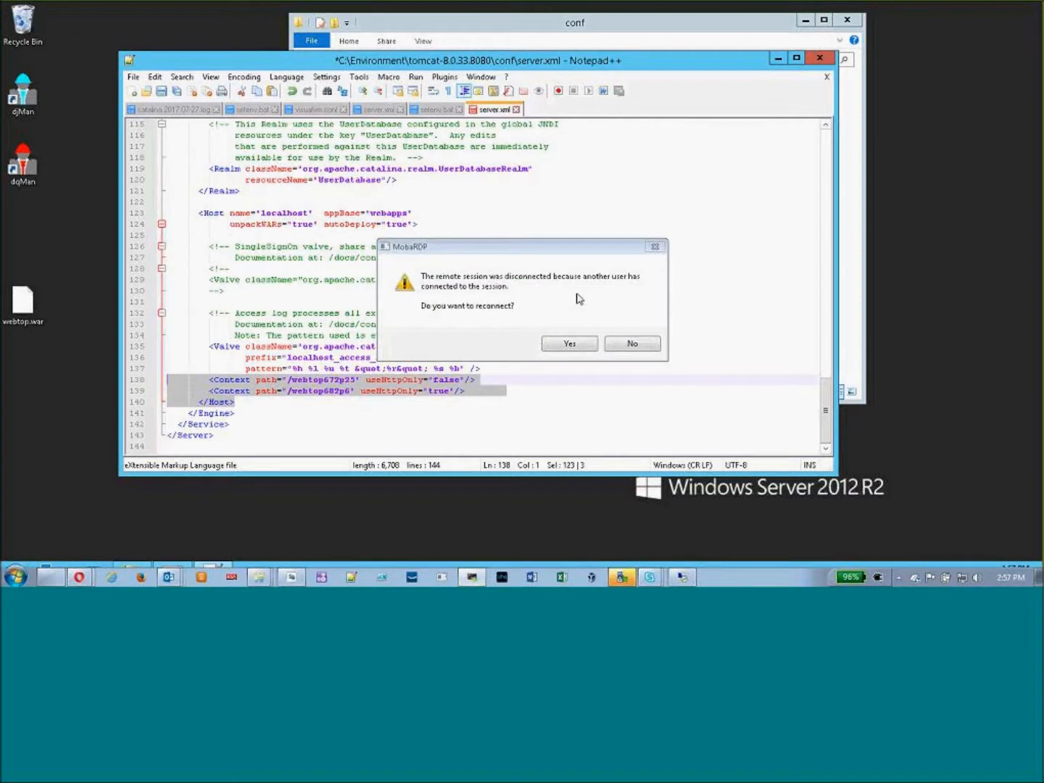
- Reconnect to the disconnected remote desktop session
left_click(577, 345)
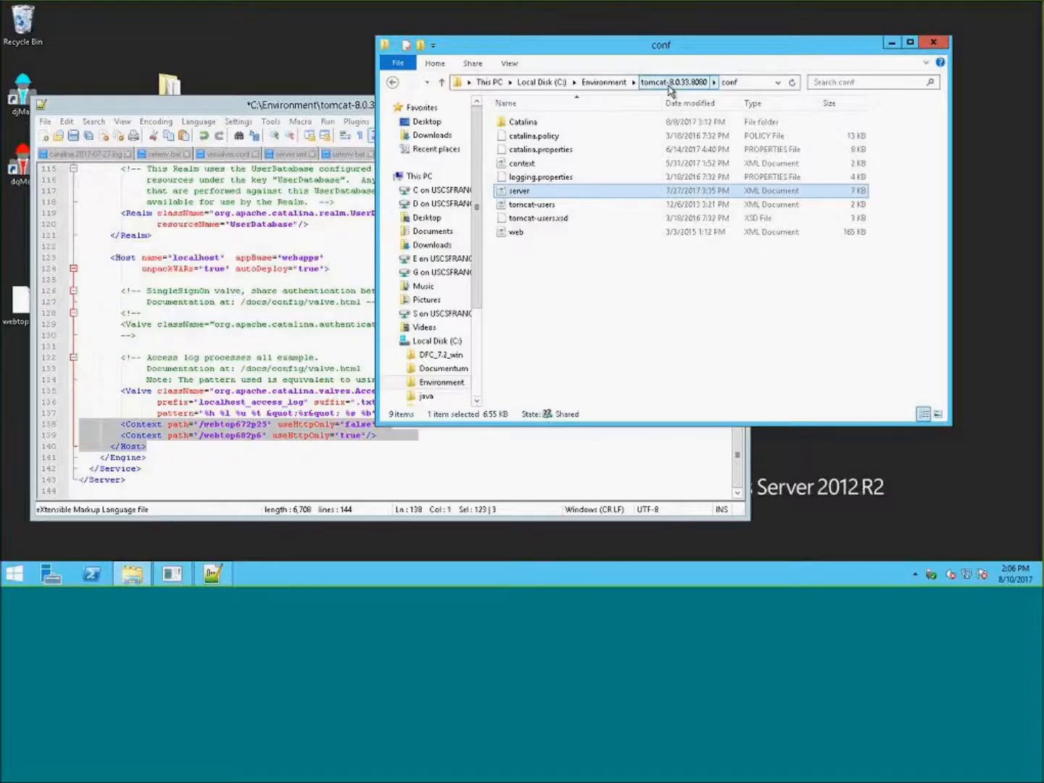
left_click(669, 82)
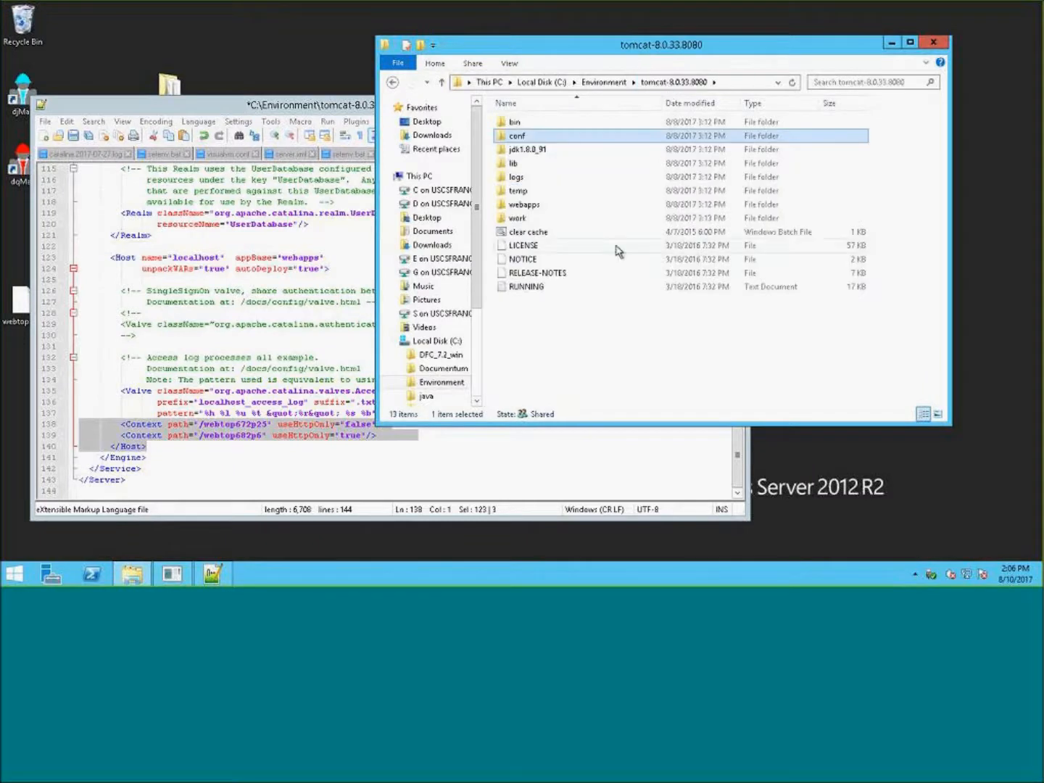
- Open the webapps folder of tomcat-8.0.33.8080 and delete the webtop682p6 folder
double_click(558, 207)
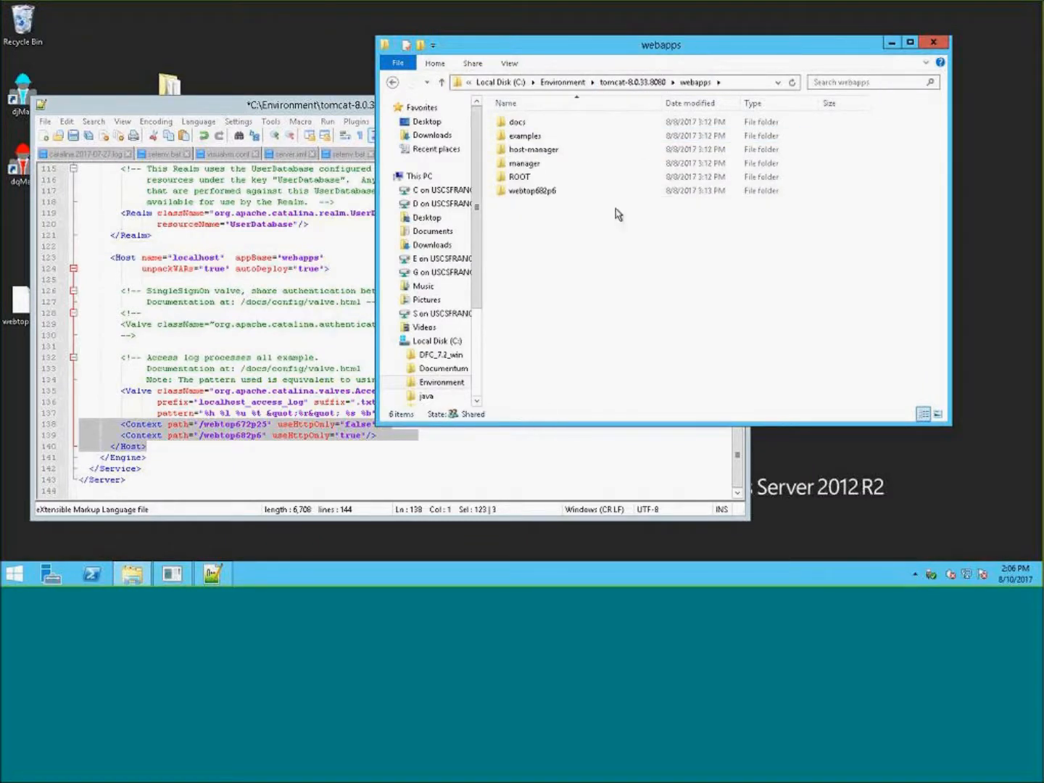
left_click(559, 192)
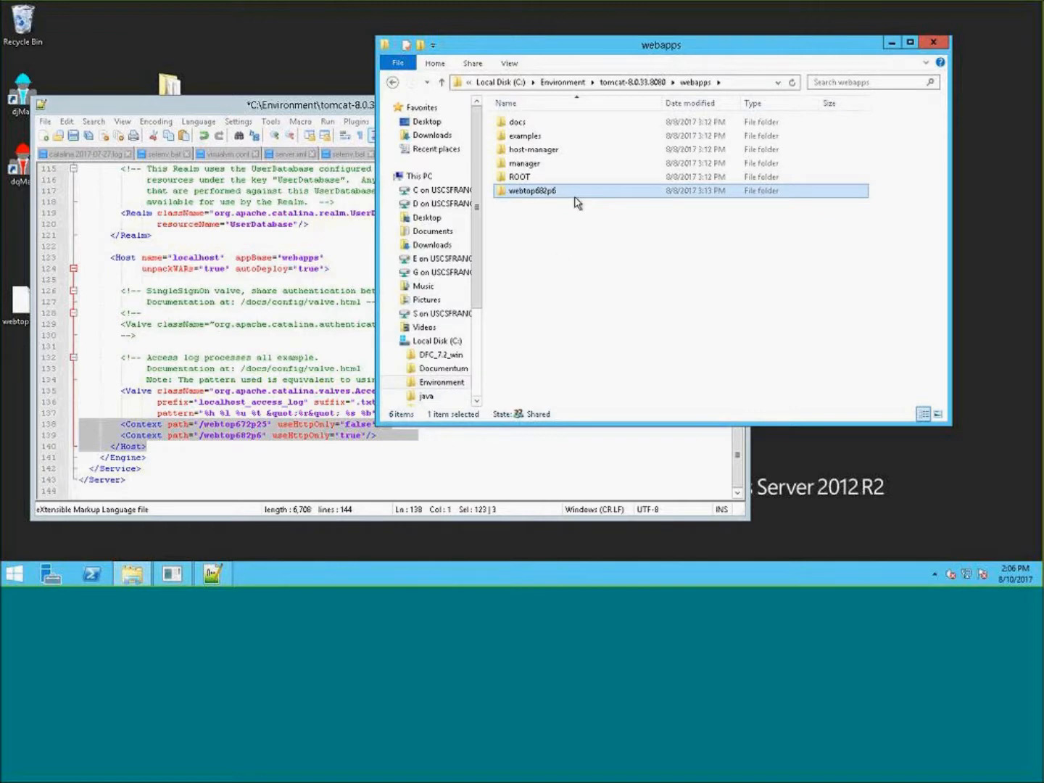
key("F2")
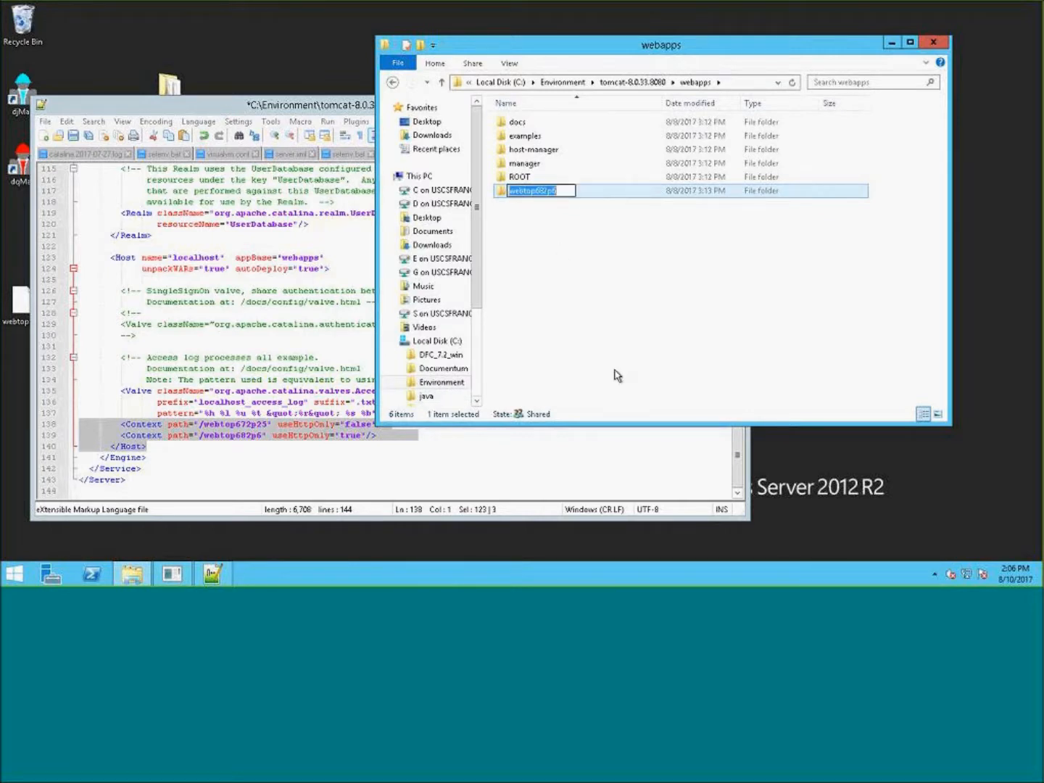
left_click(621, 315)
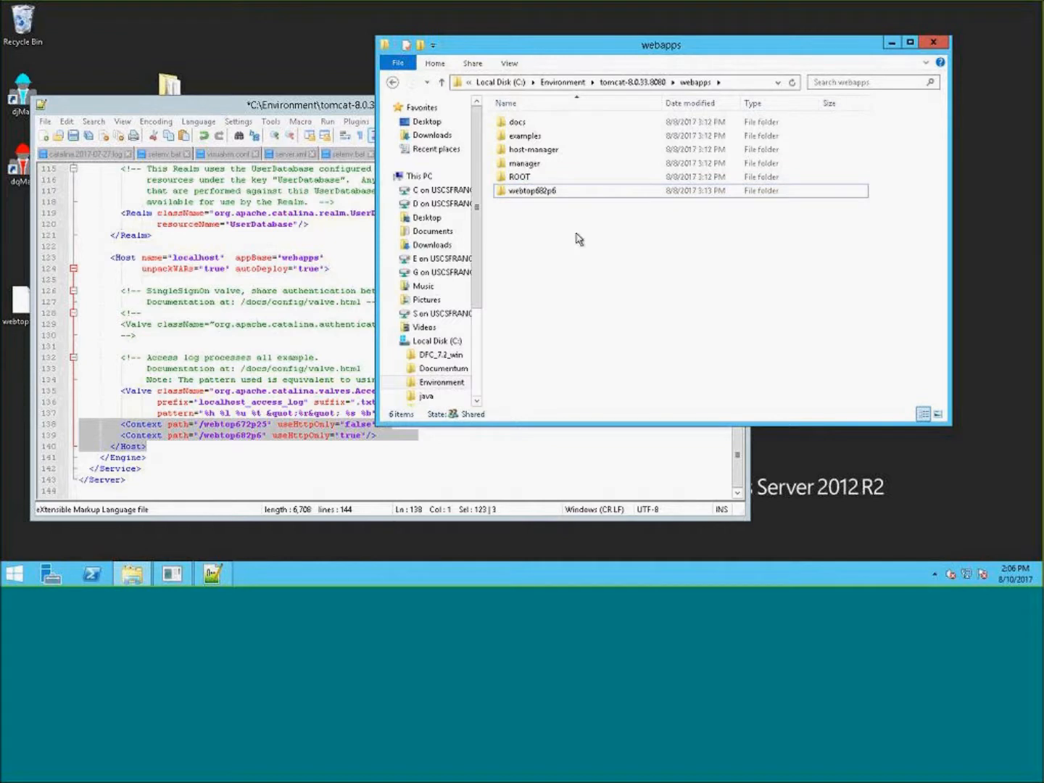
left_click(586, 194)
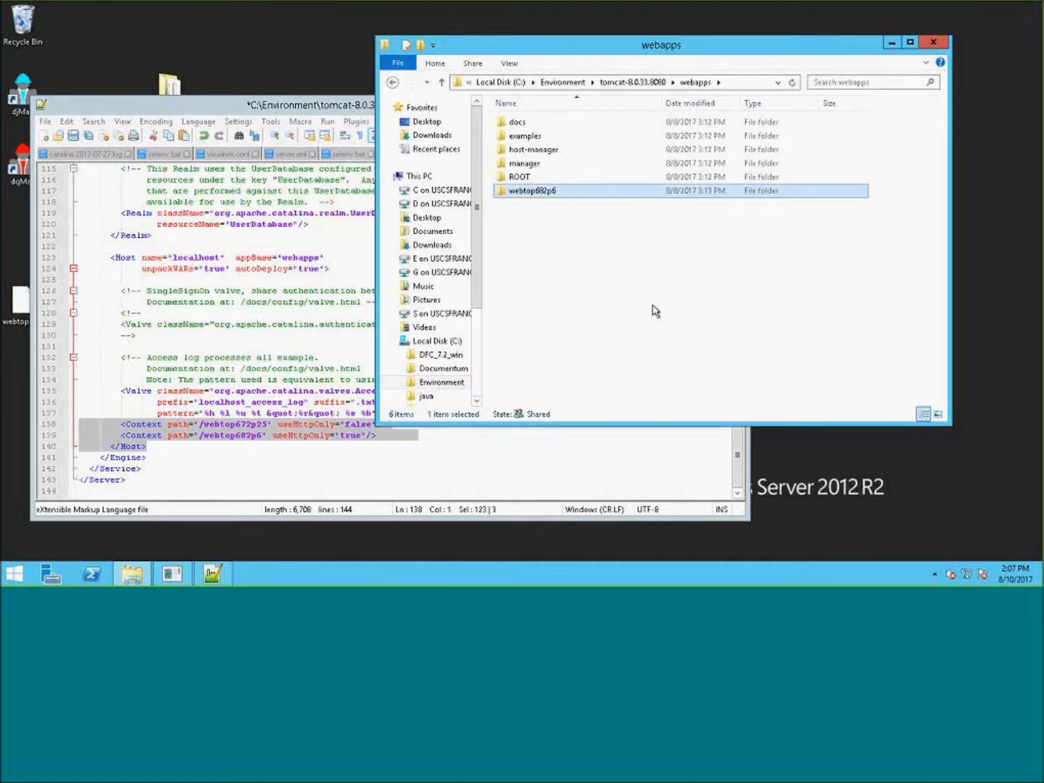
key("Delete")
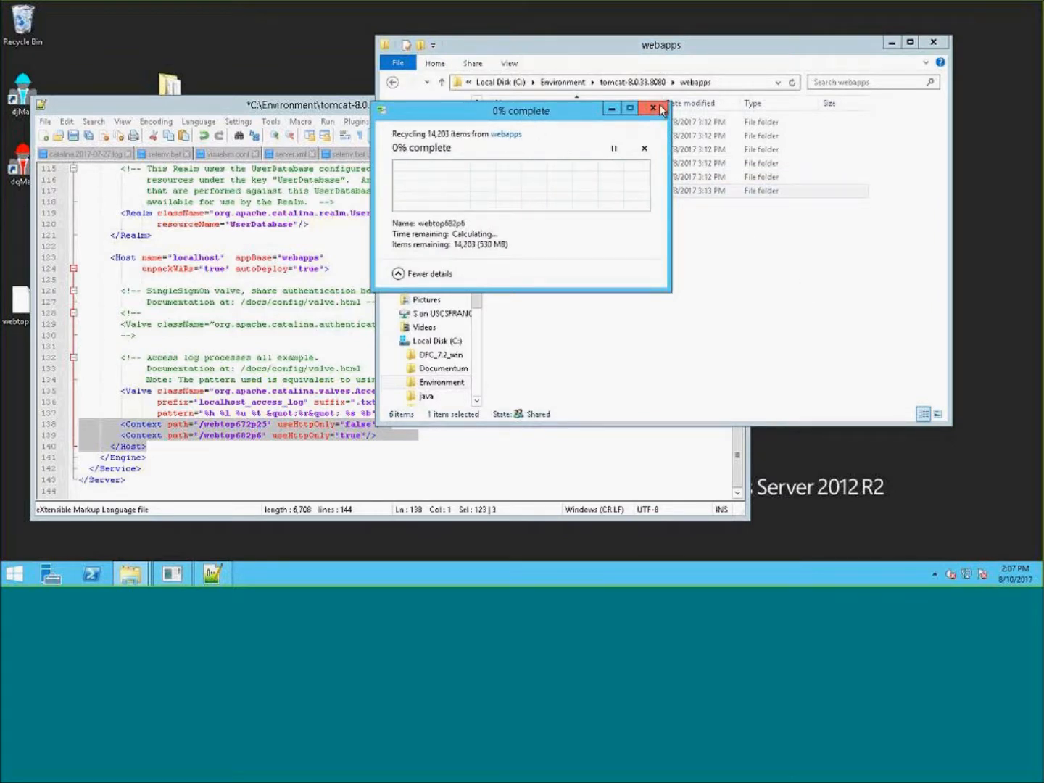
- Go to the Environment\Webtop folder and copy webtop.war
left_click(660, 46)
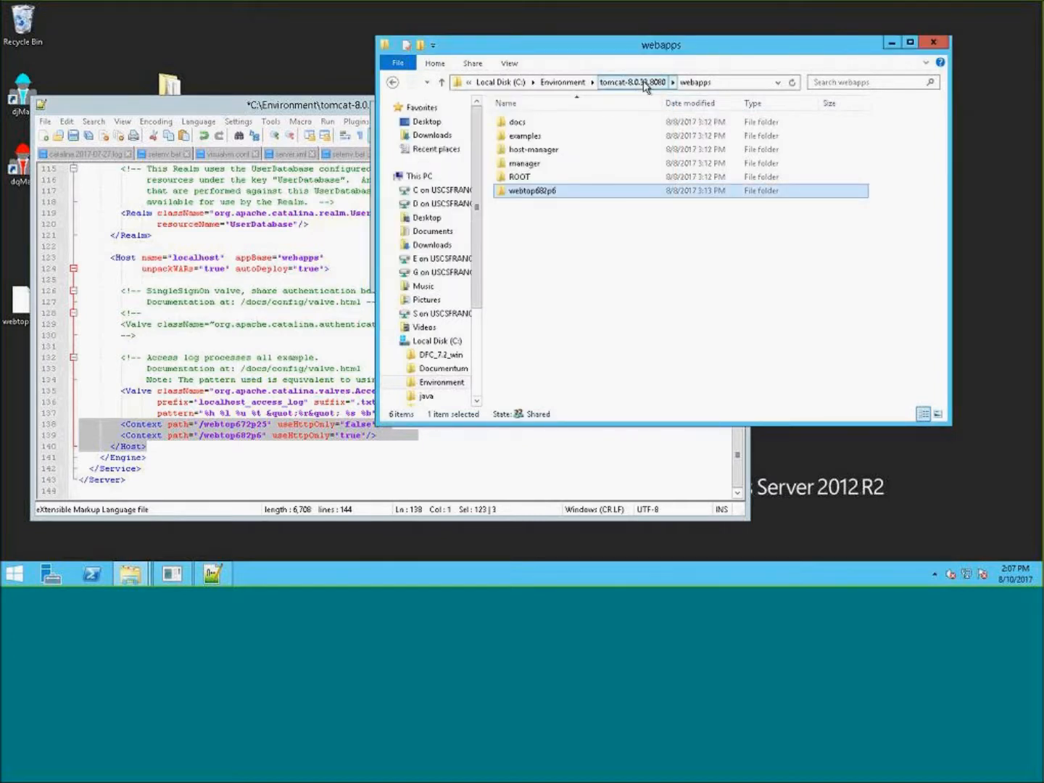
left_click(645, 82)
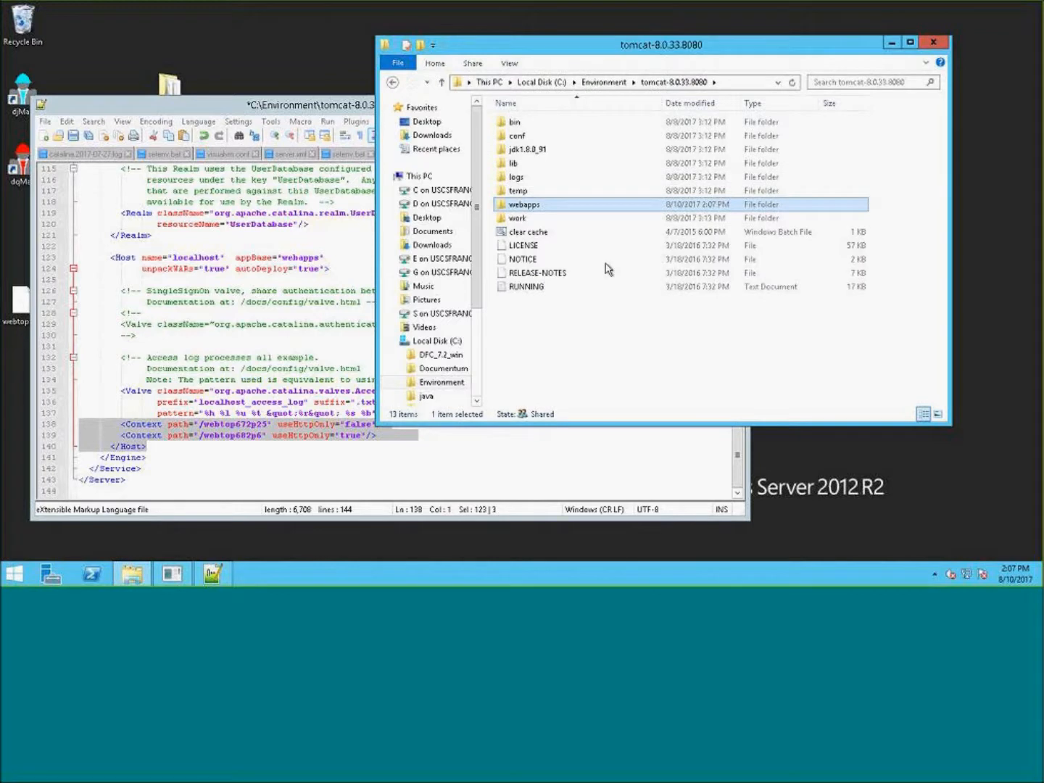
left_click(611, 83)
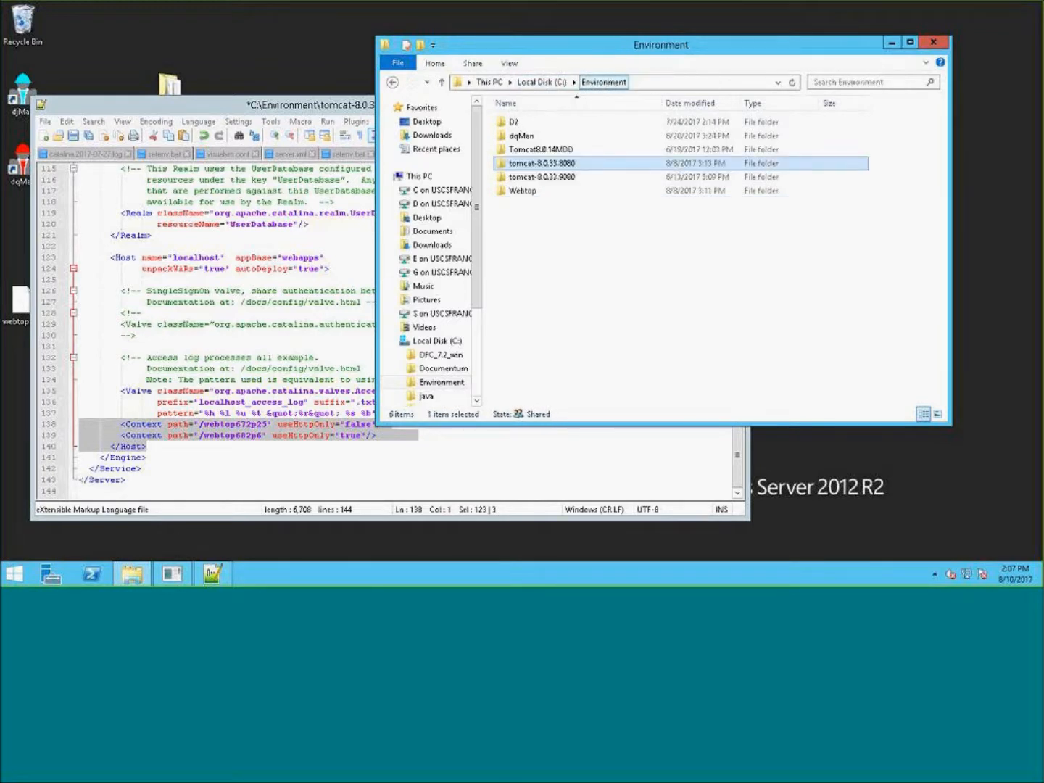
double_click(524, 192)
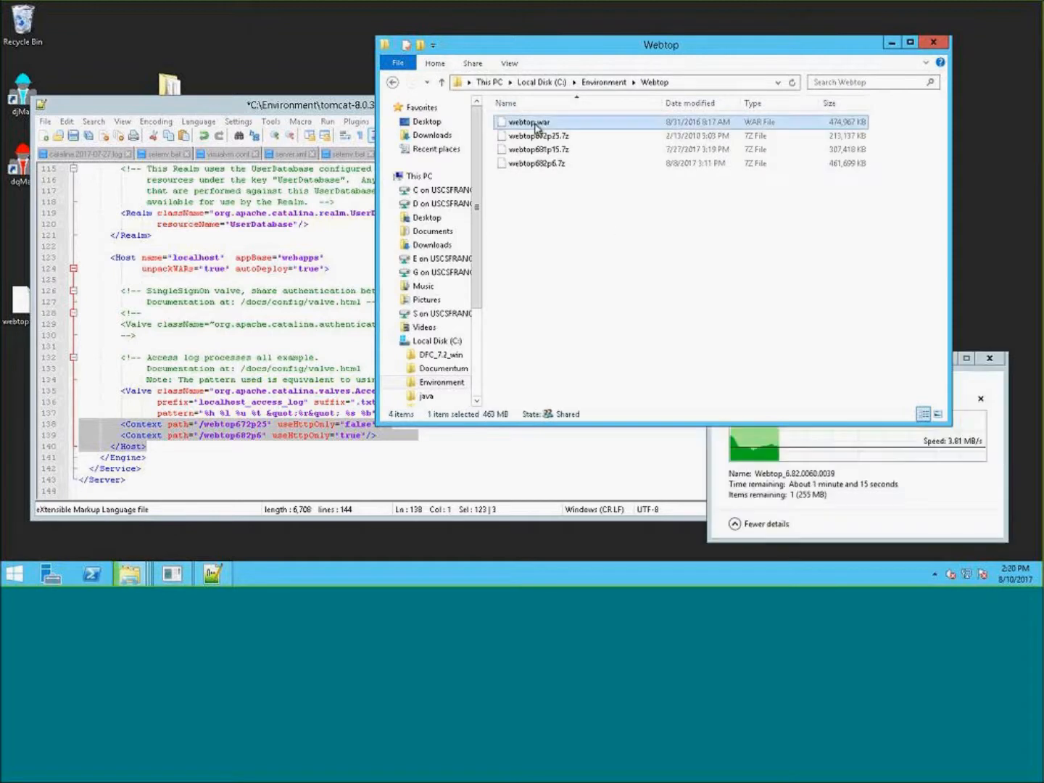
right_click(535, 125)
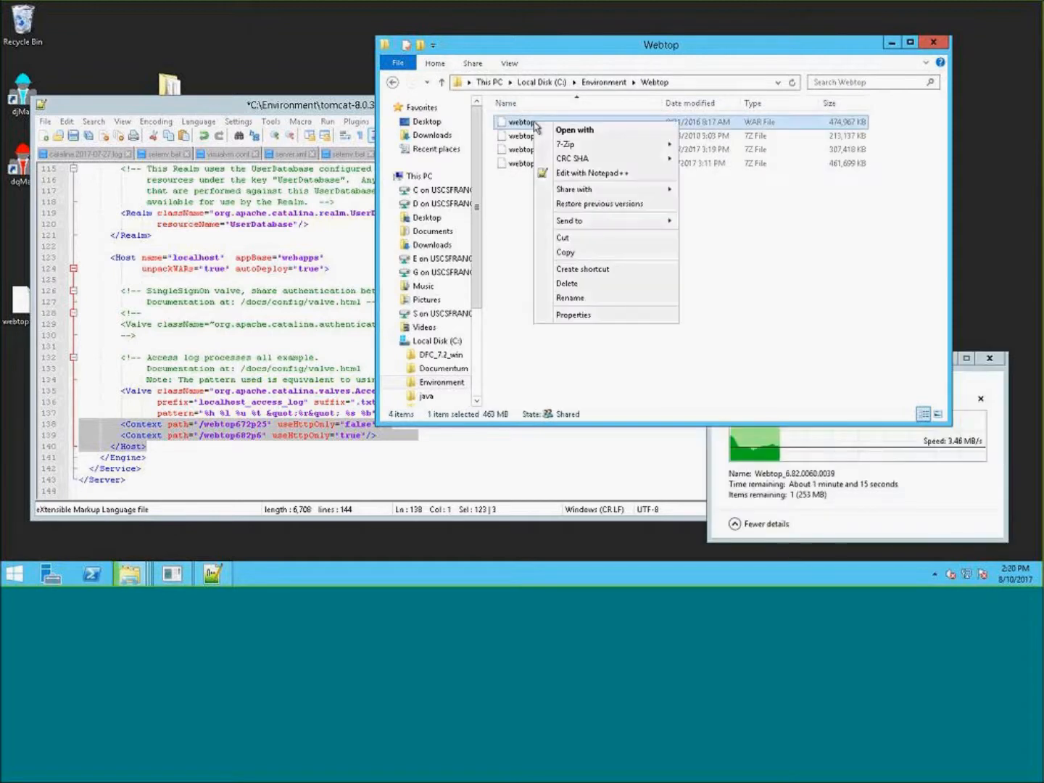
left_click(577, 253)
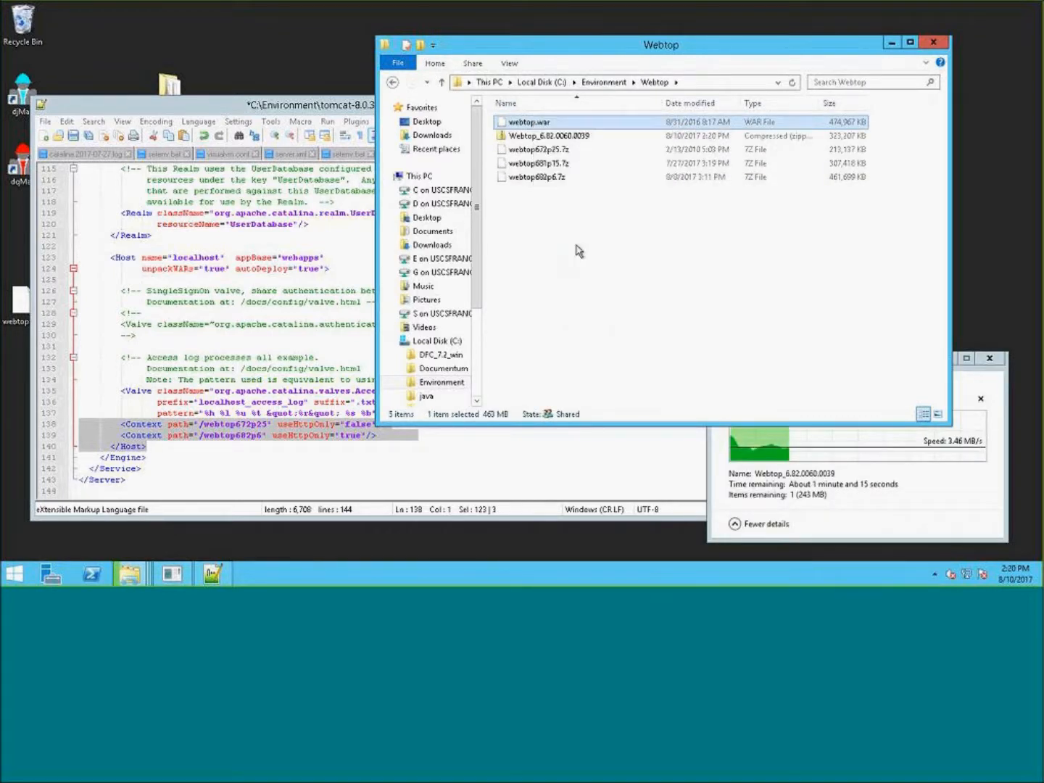
- Paste webtop.war into the webapps folder of tomcat-8.0.33.8080
left_click(602, 84)
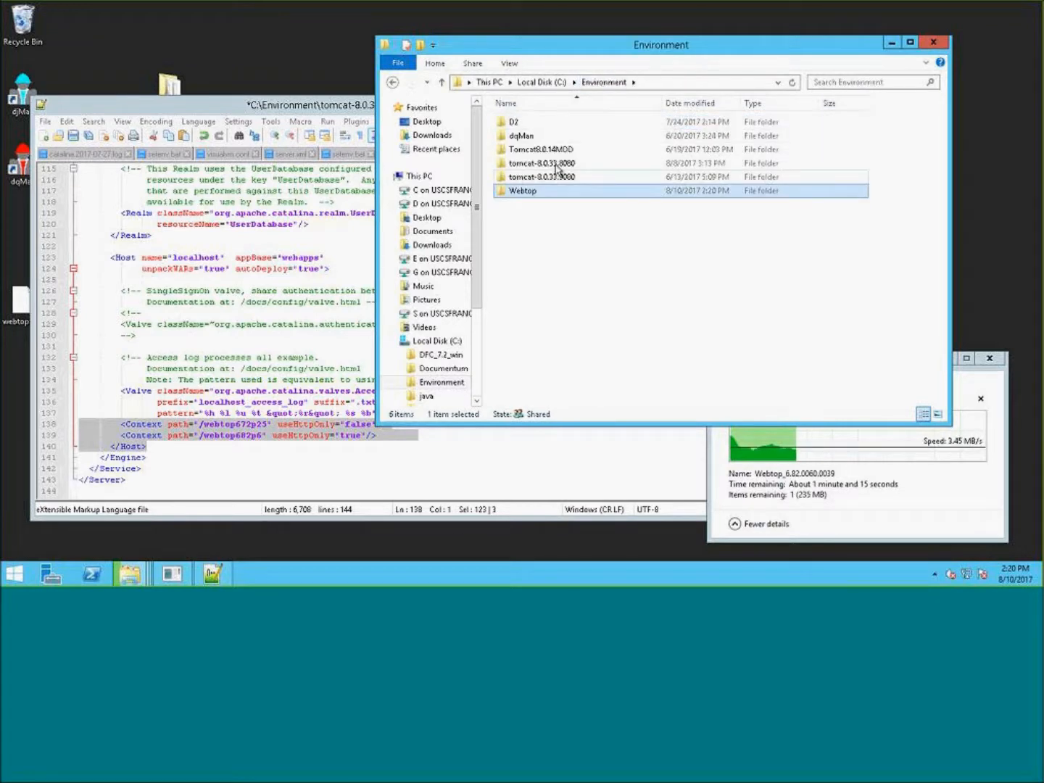
left_click(541, 82)
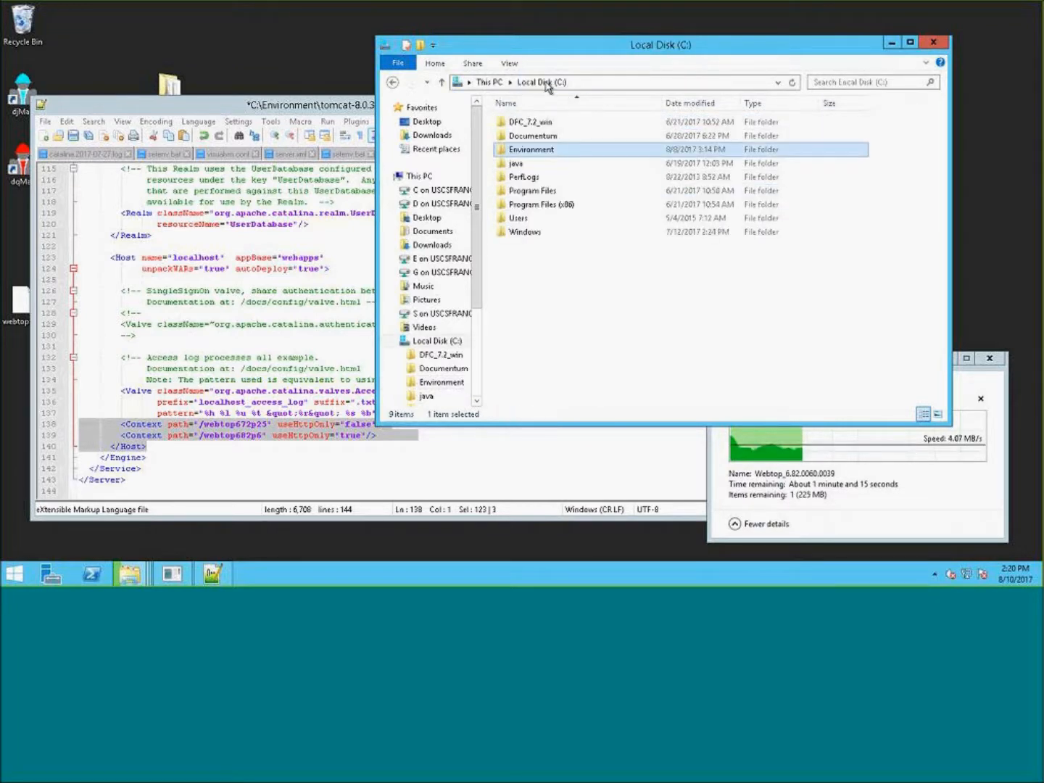
double_click(564, 150)
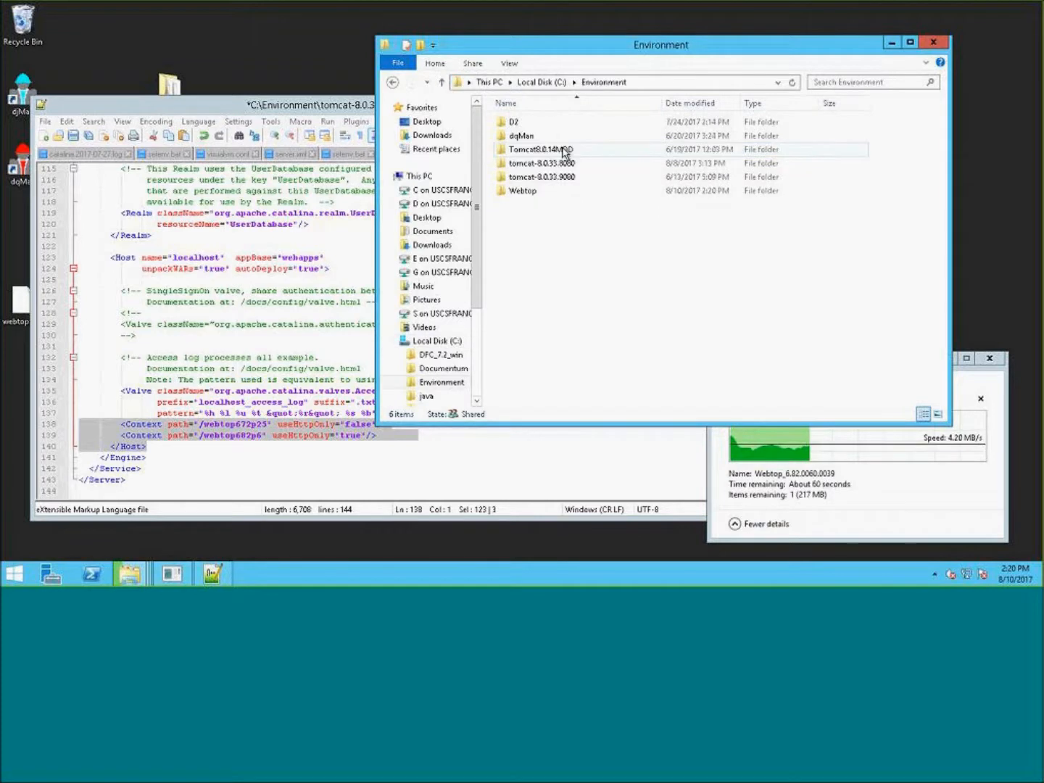
double_click(530, 191)
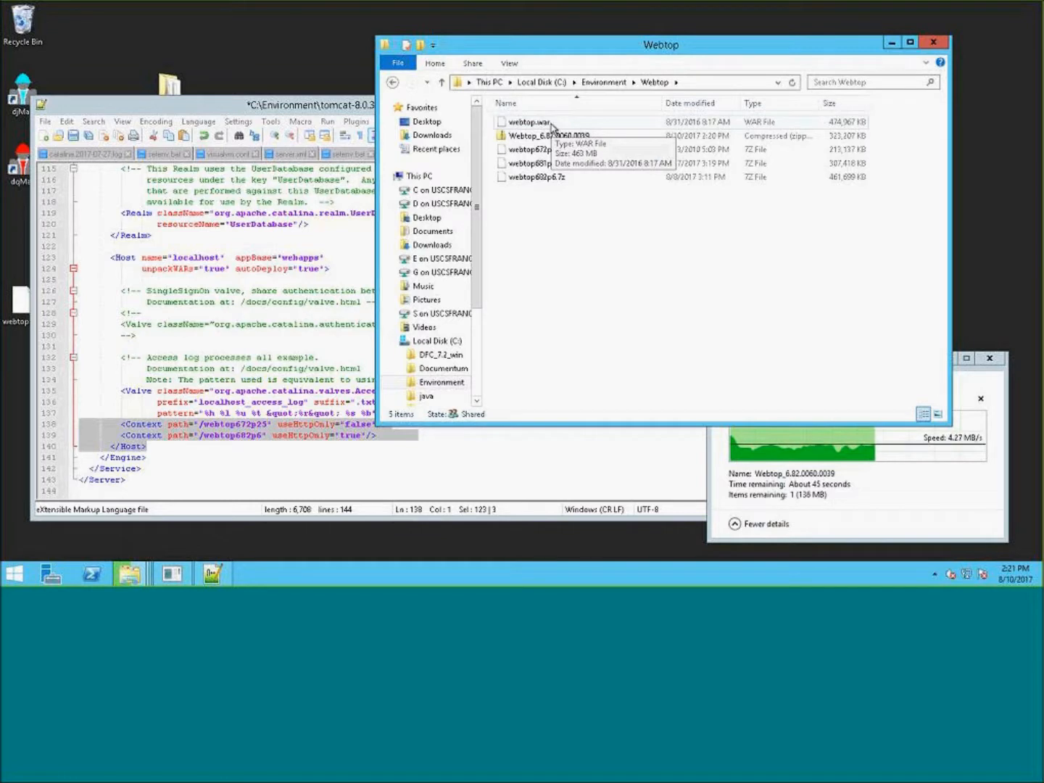
left_click(551, 123)
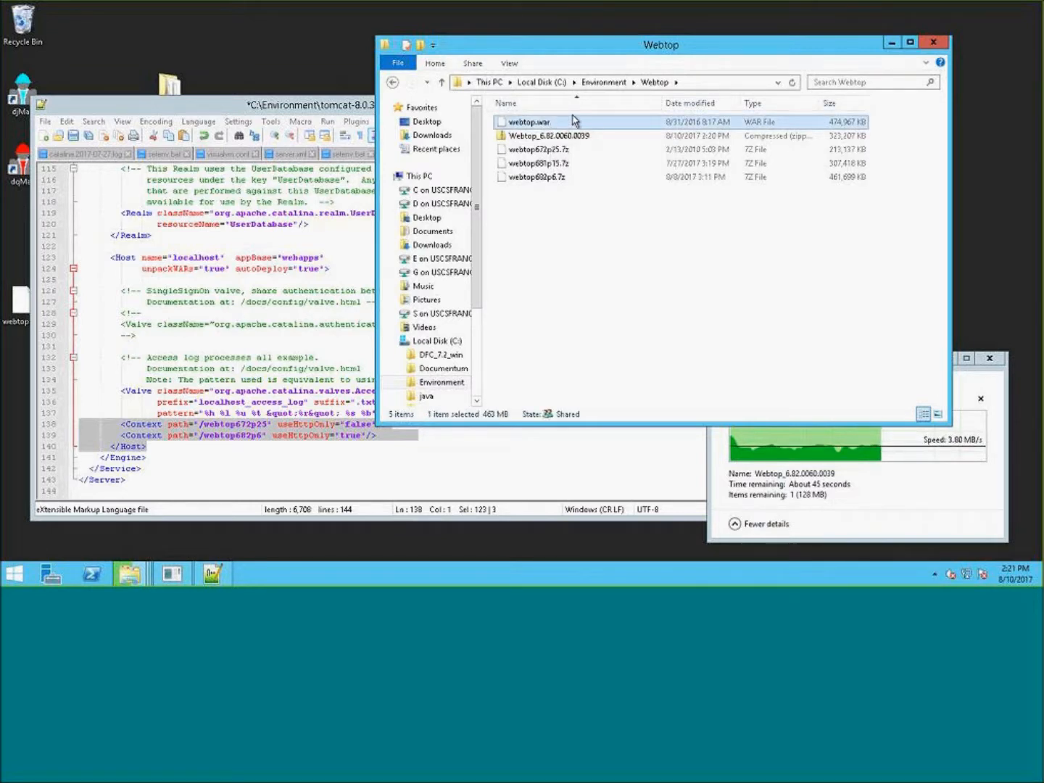
left_click(607, 84)
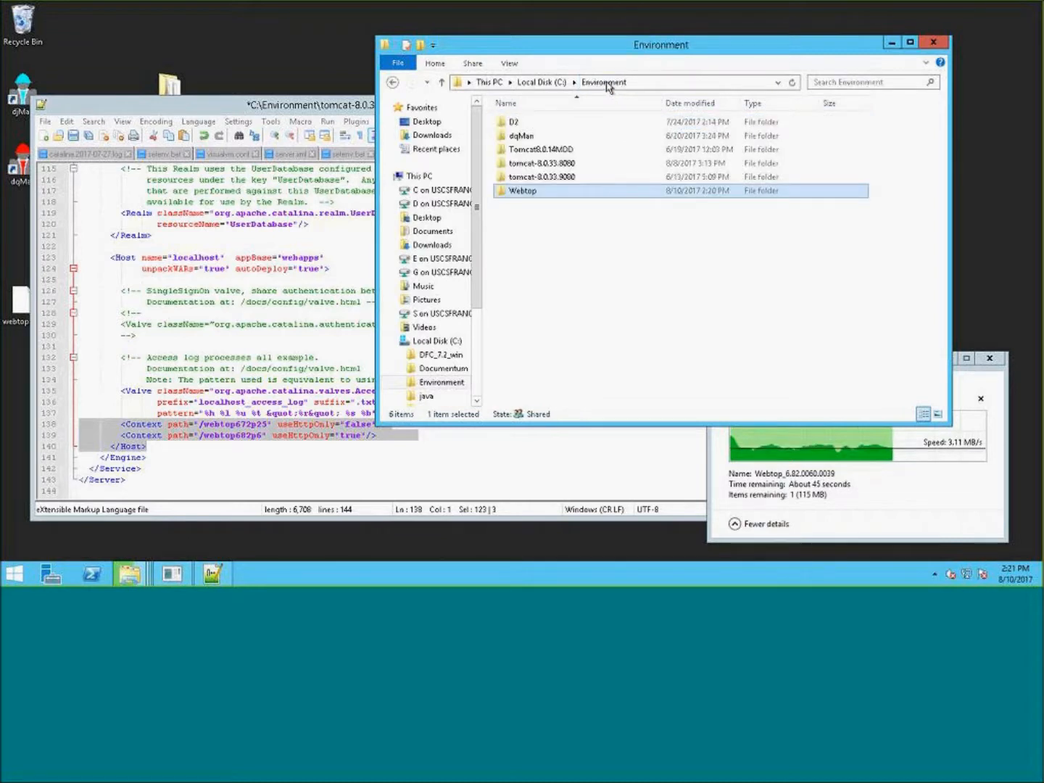
double_click(583, 164)
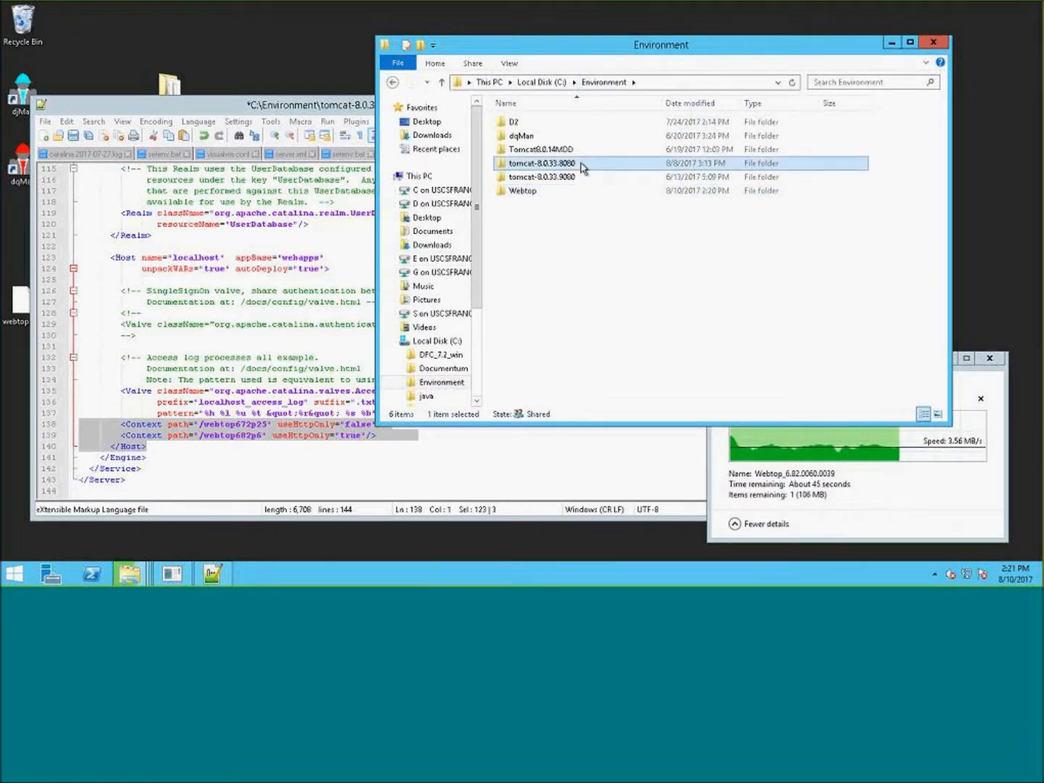
double_click(570, 206)
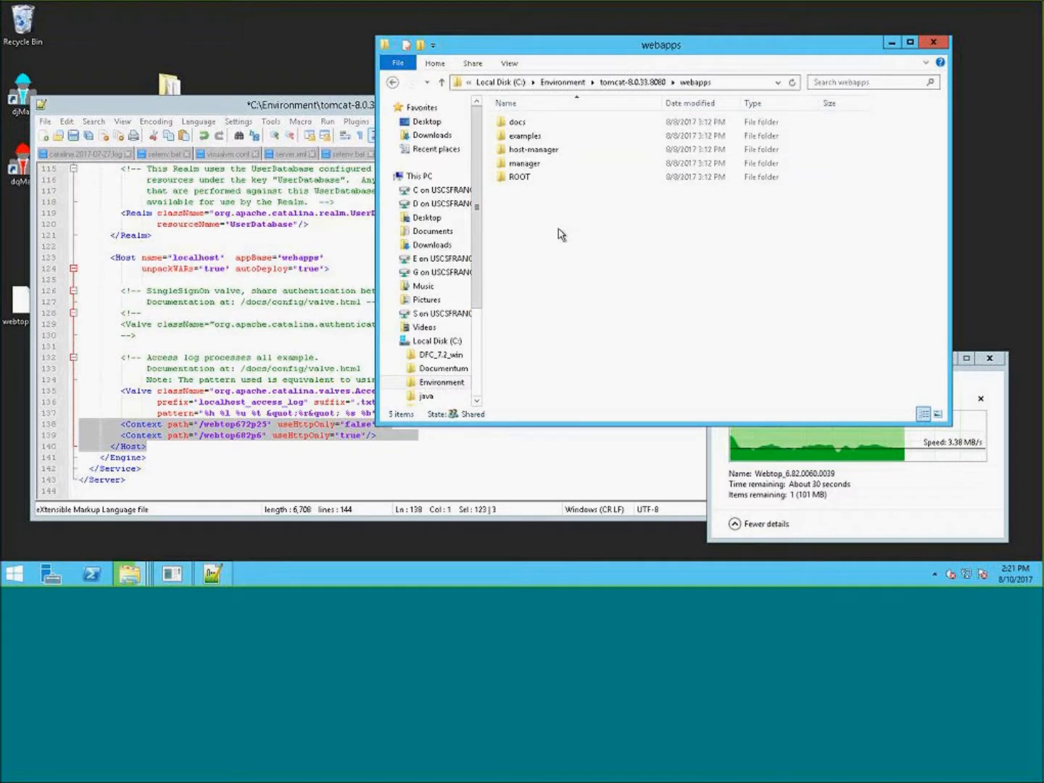
right_click(551, 227)
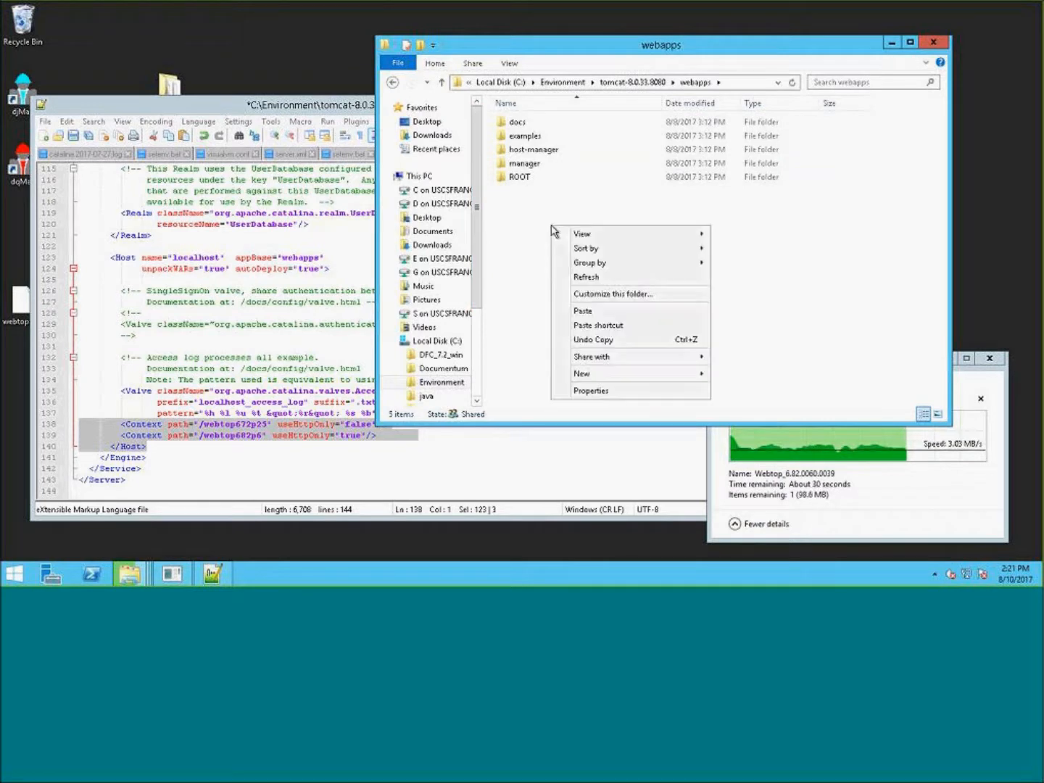
left_click(585, 310)
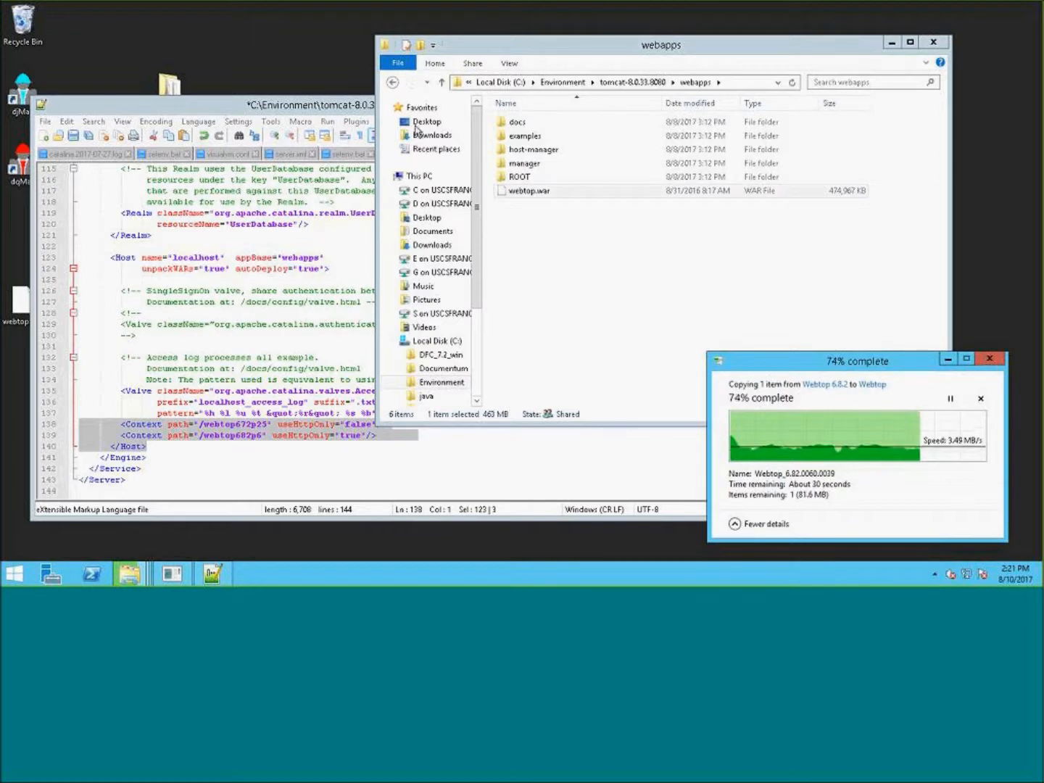
- Extract webtop.war with 7-Zip into a webtop folder inside the webapps folder
left_click(636, 276)
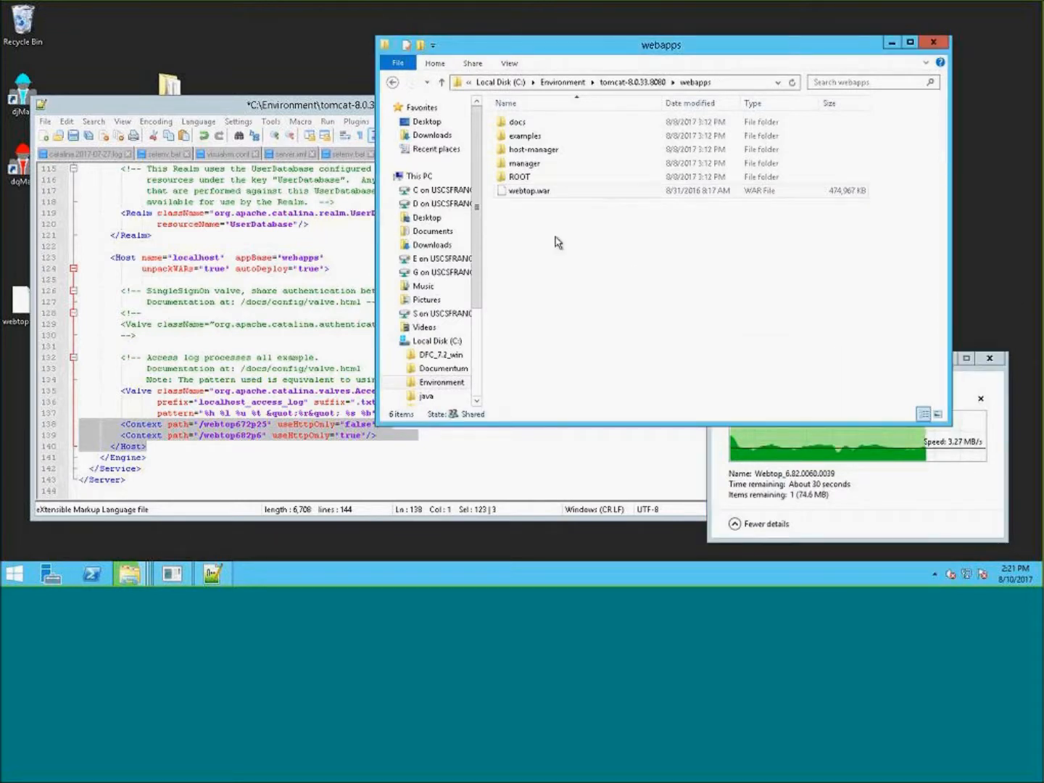
right_click(552, 192)
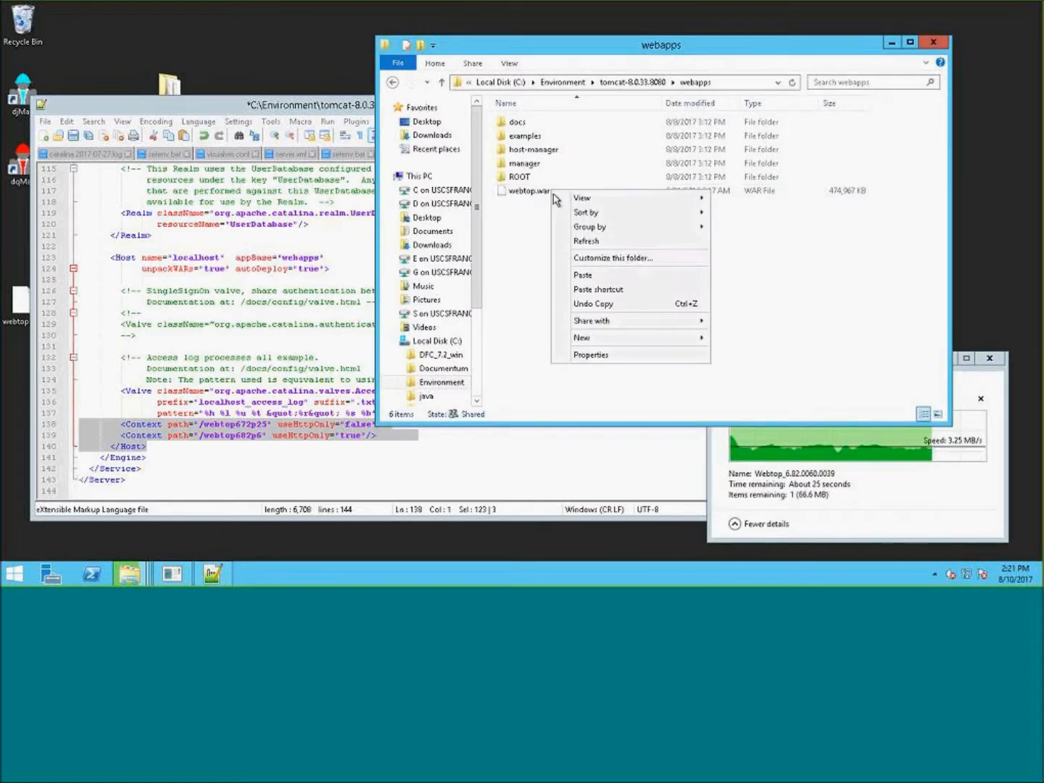
left_click(532, 193)
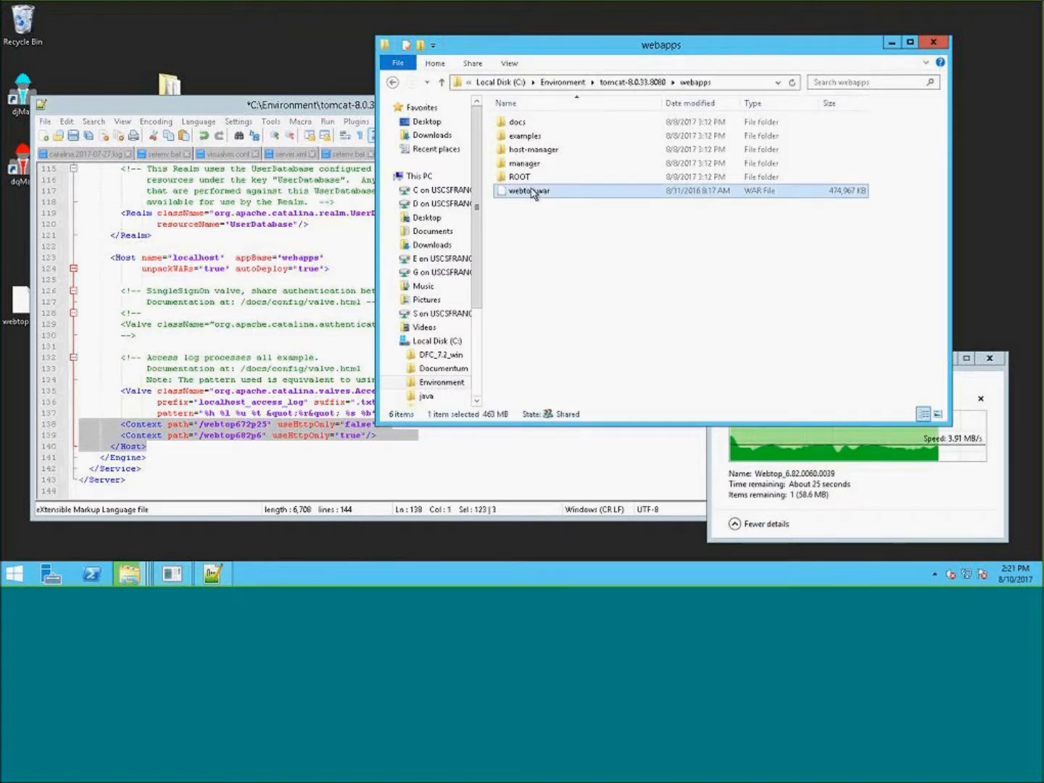
right_click(532, 191)
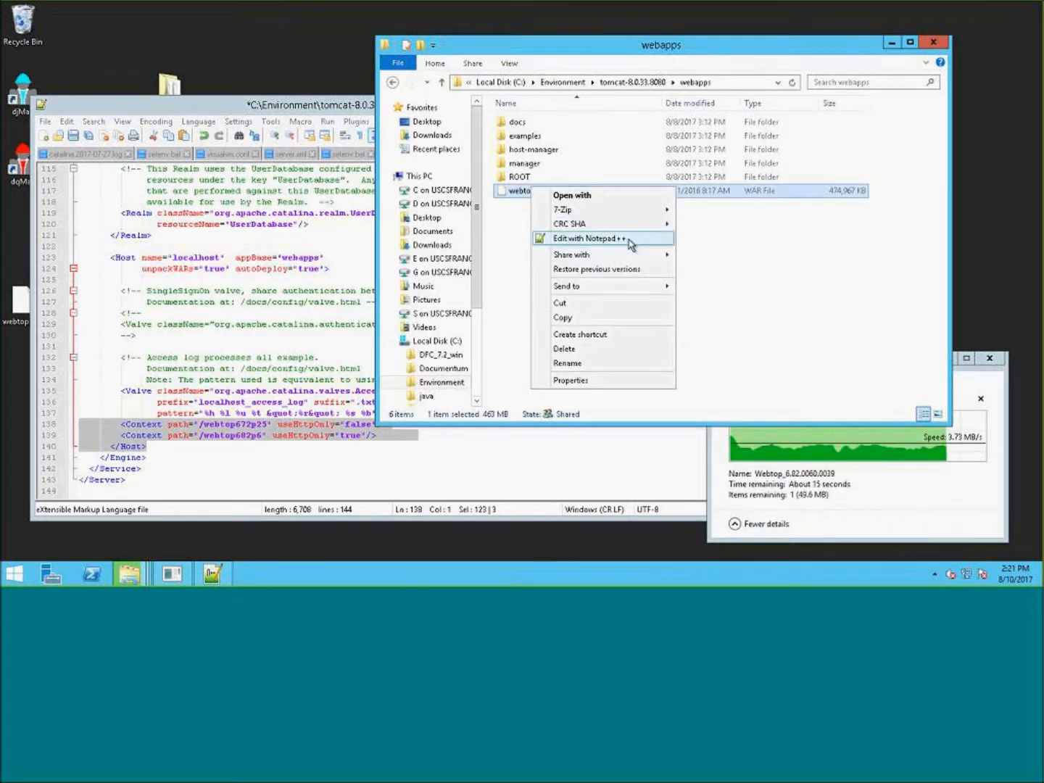
mouse_move(659, 218)
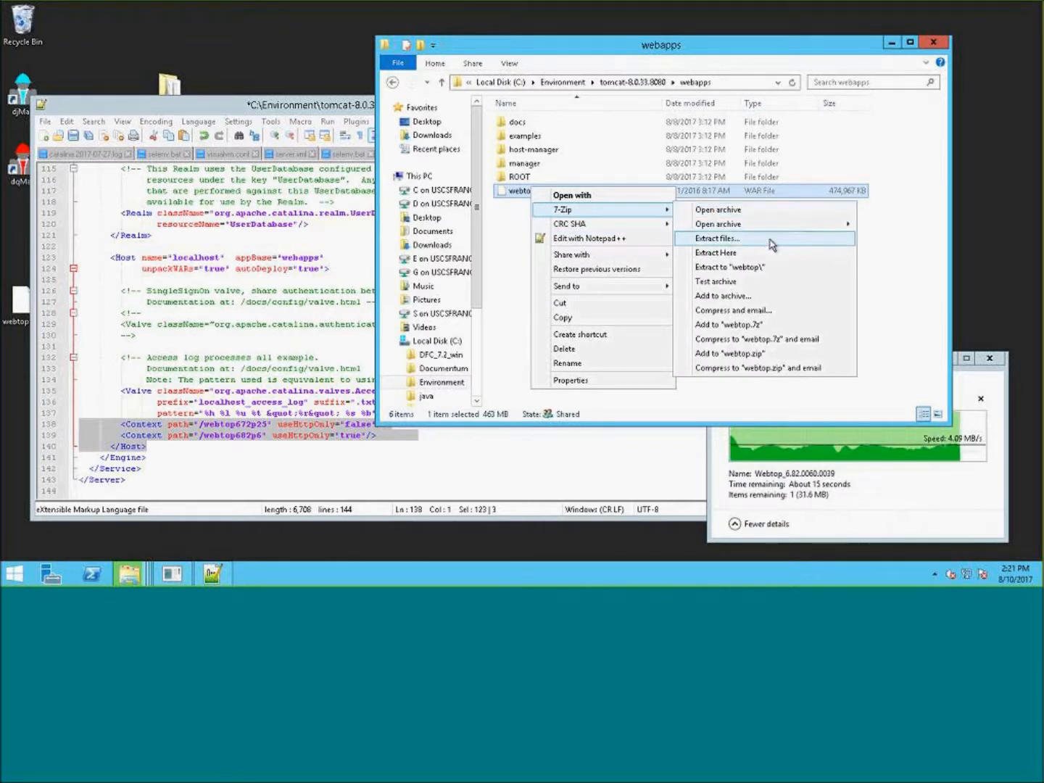
left_click(770, 270)
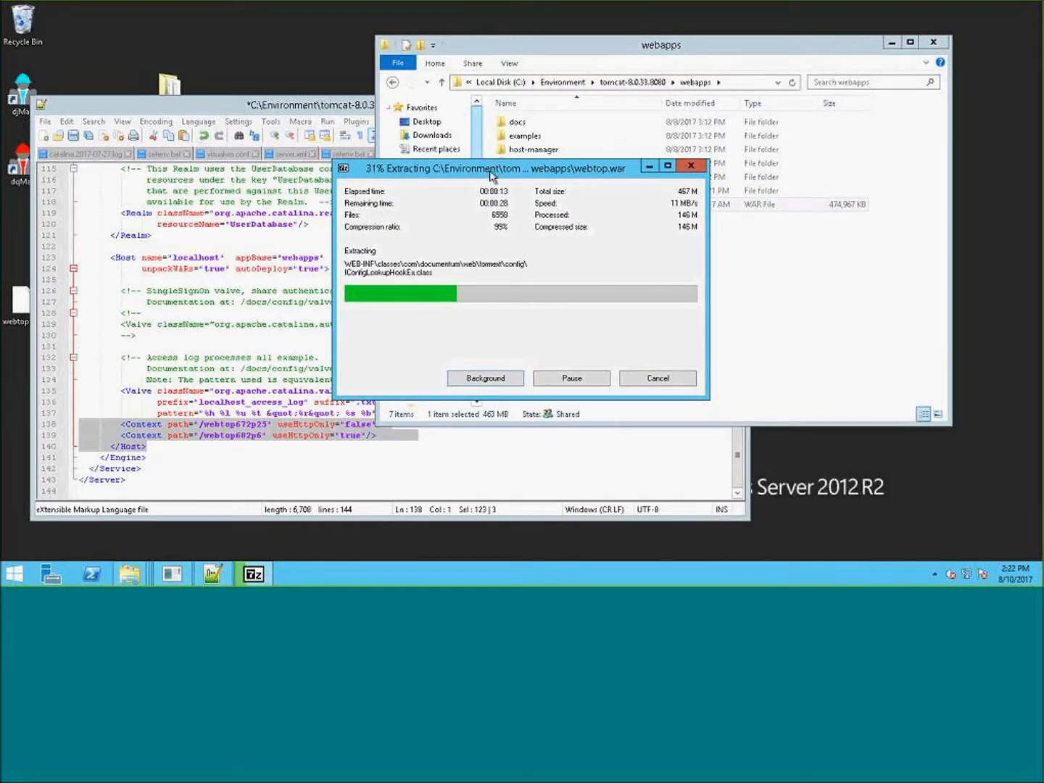
left_click_drag(489, 173, 709, 312)
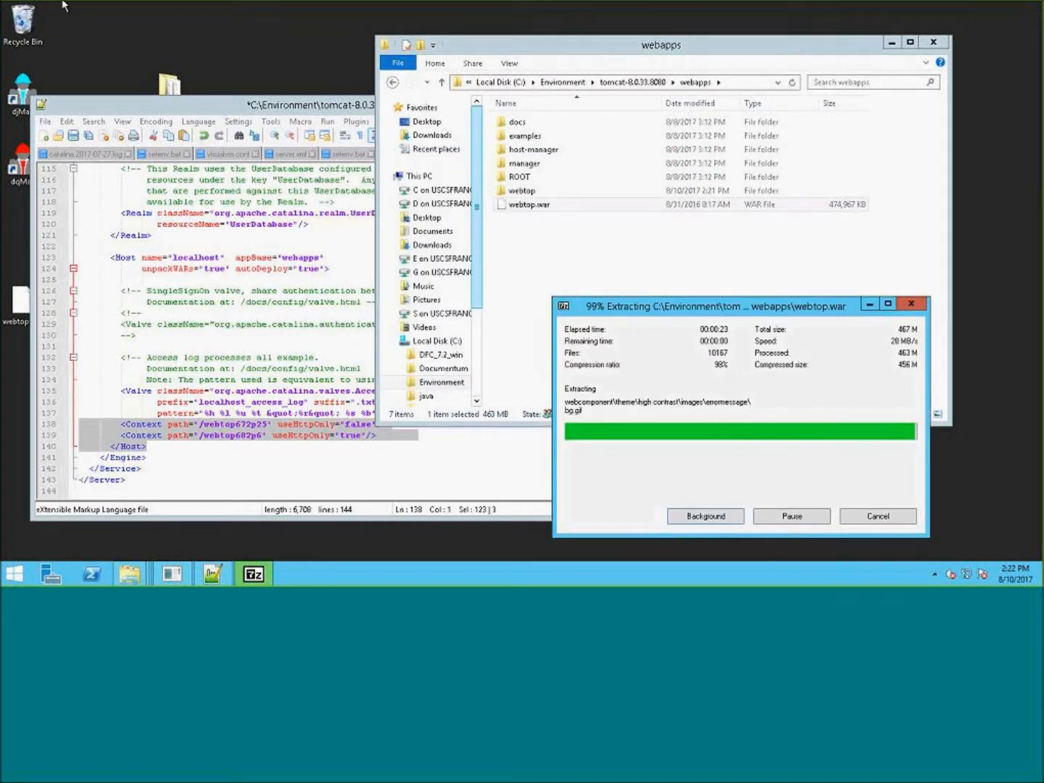
- Open the extracted webtop folder and examine its contents before returning to webapps
double_click(525, 192)
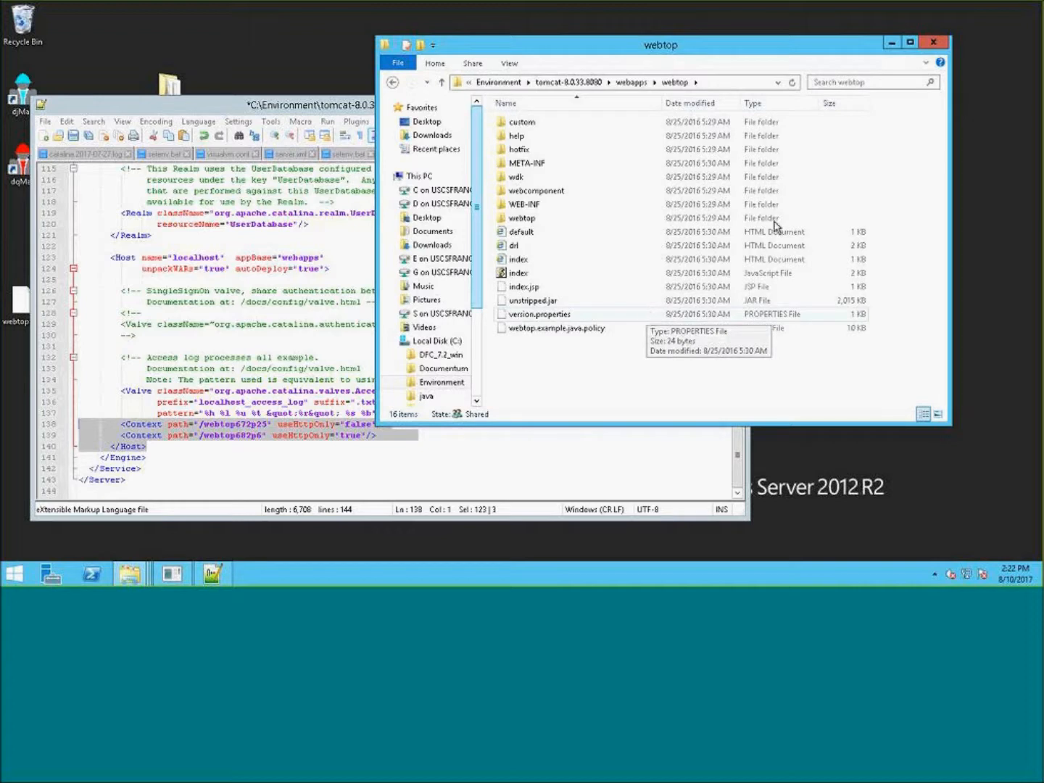
left_click(633, 85)
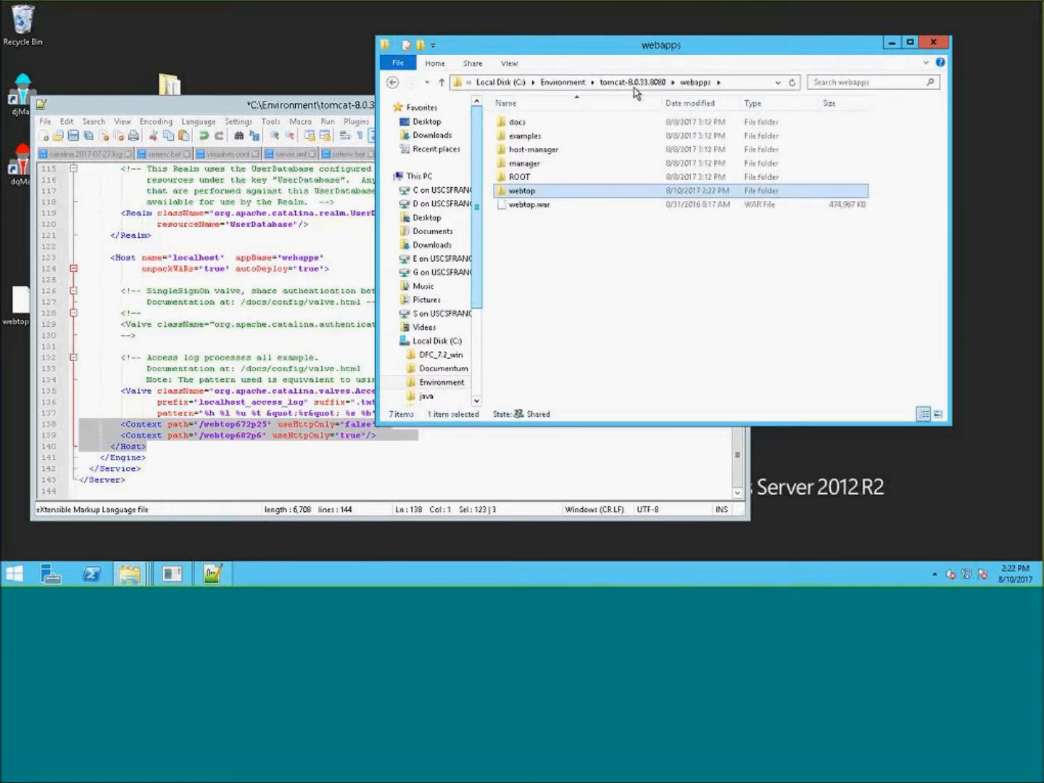
left_click(560, 213)
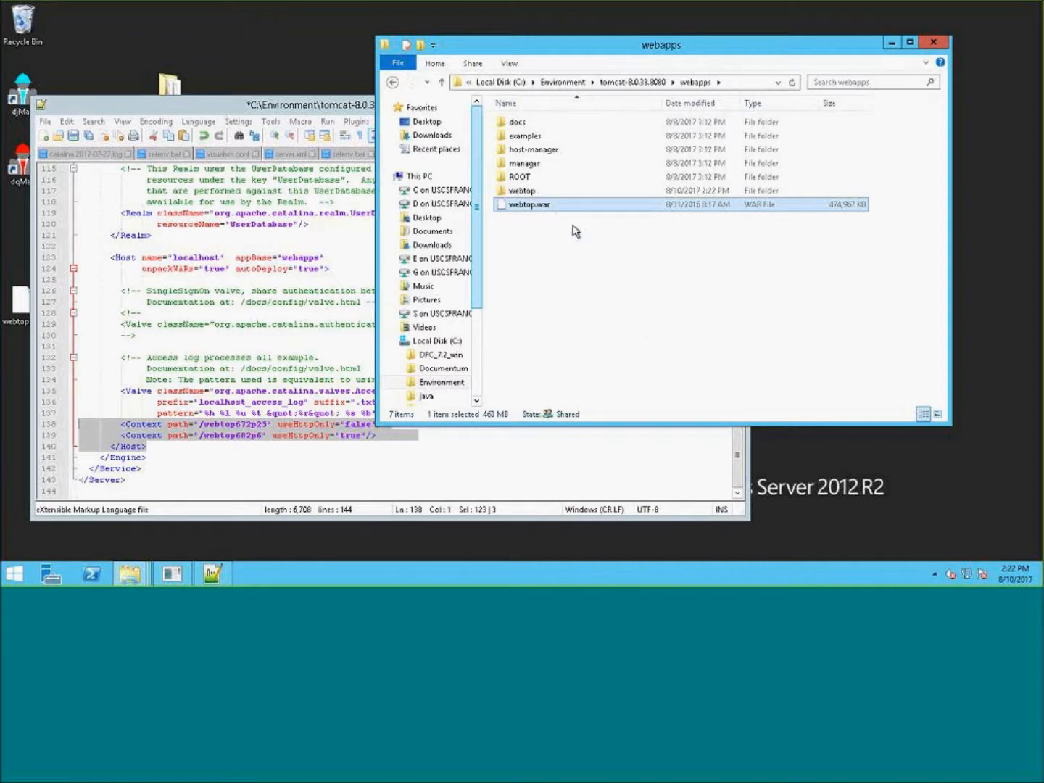
left_click(531, 197)
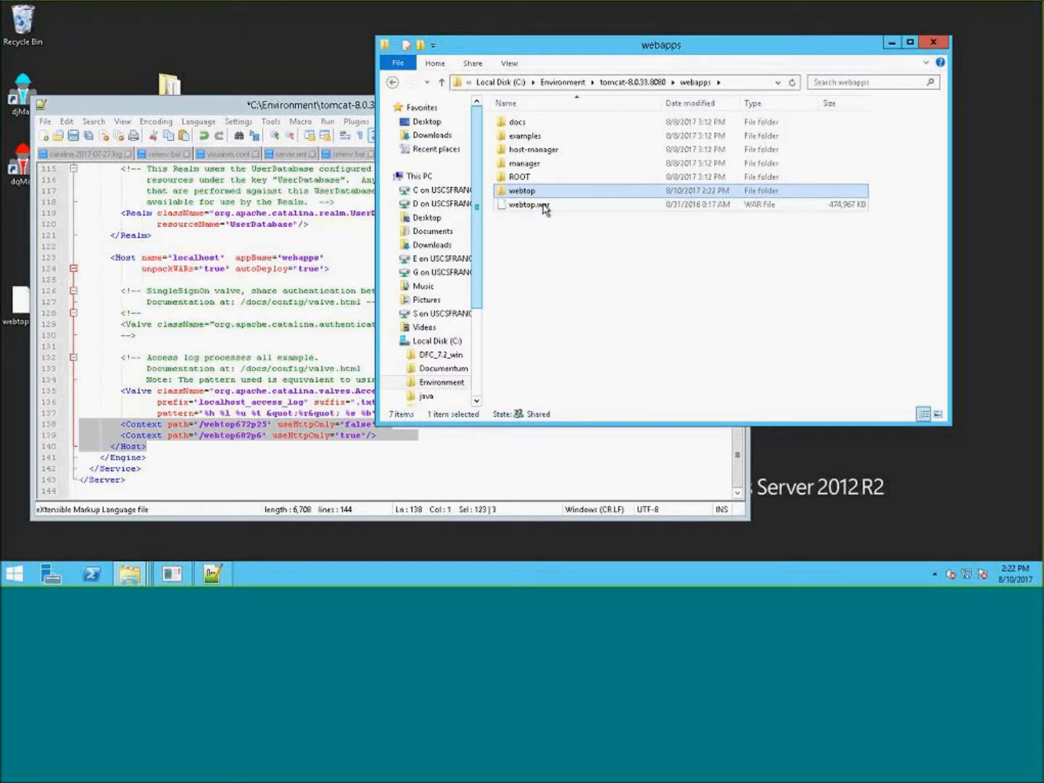
double_click(522, 192)
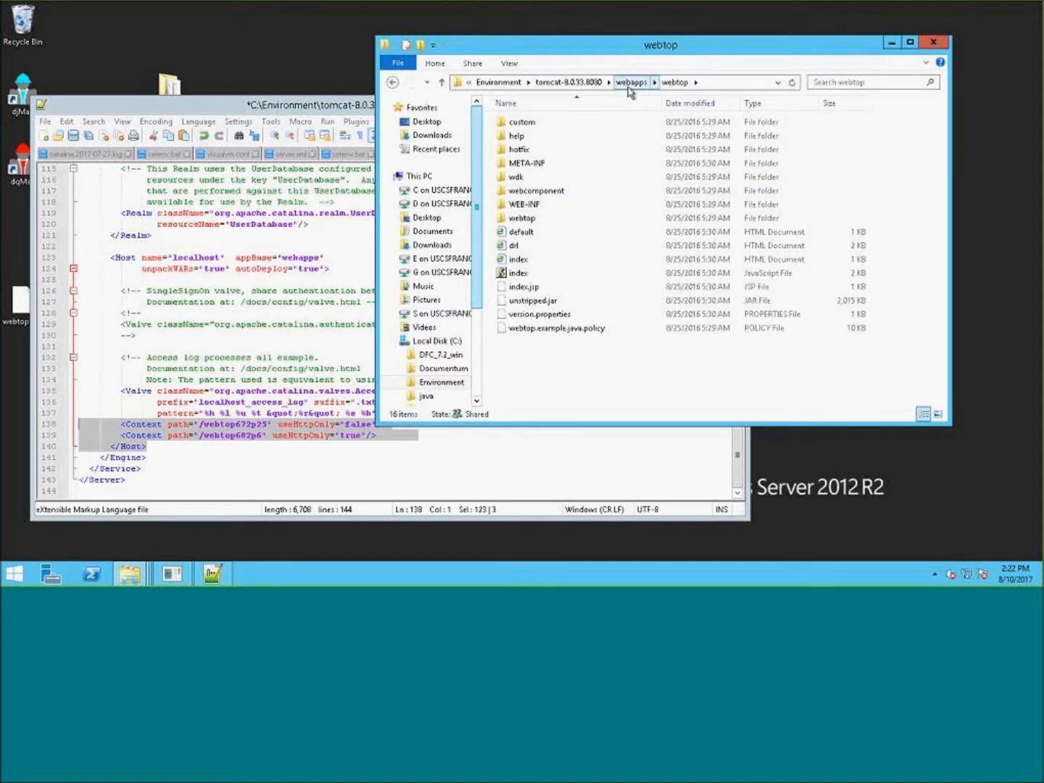
left_click(533, 190)
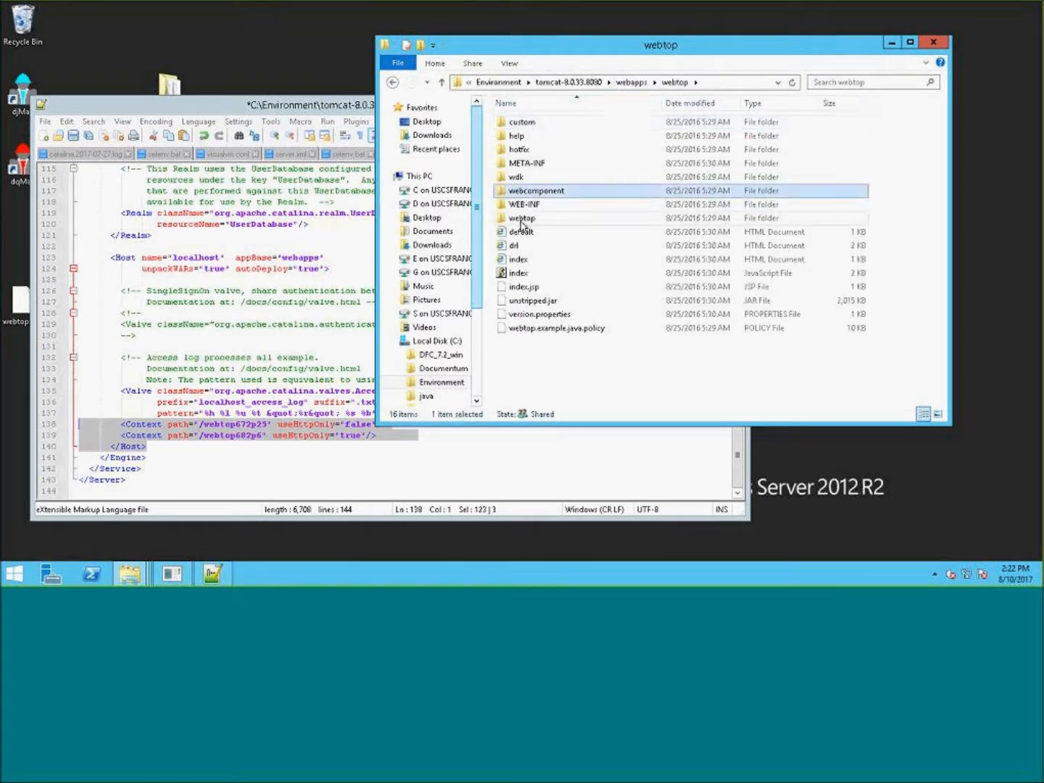
left_click(521, 221)
left_click(518, 135)
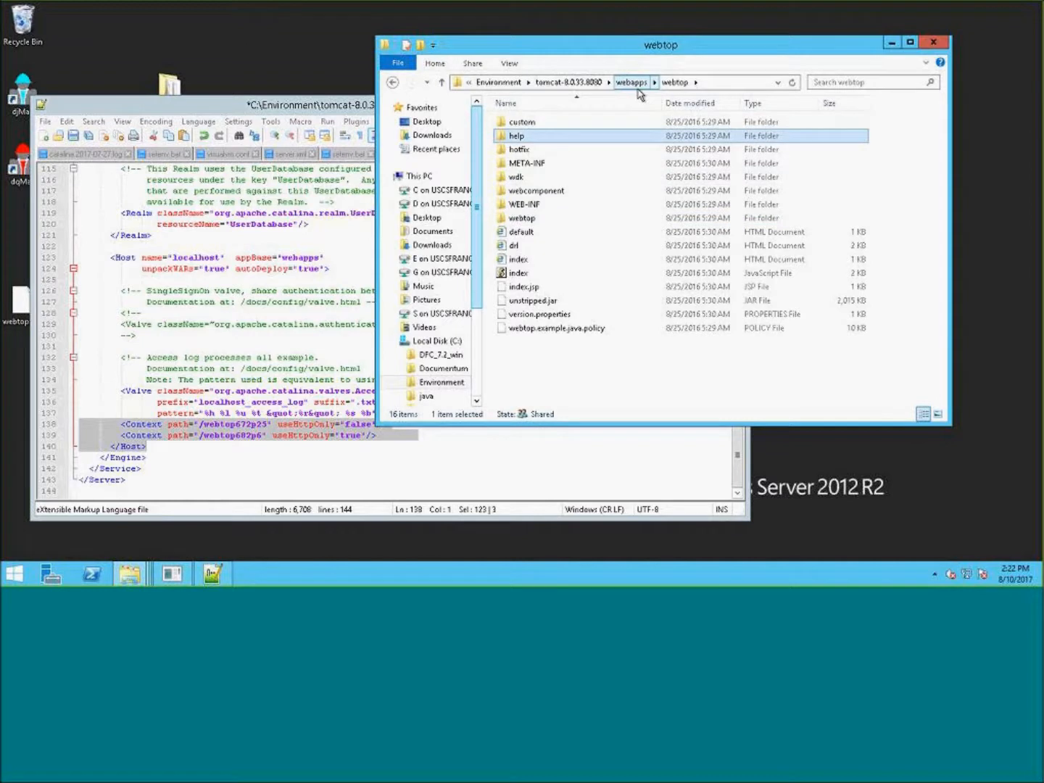
left_click(636, 86)
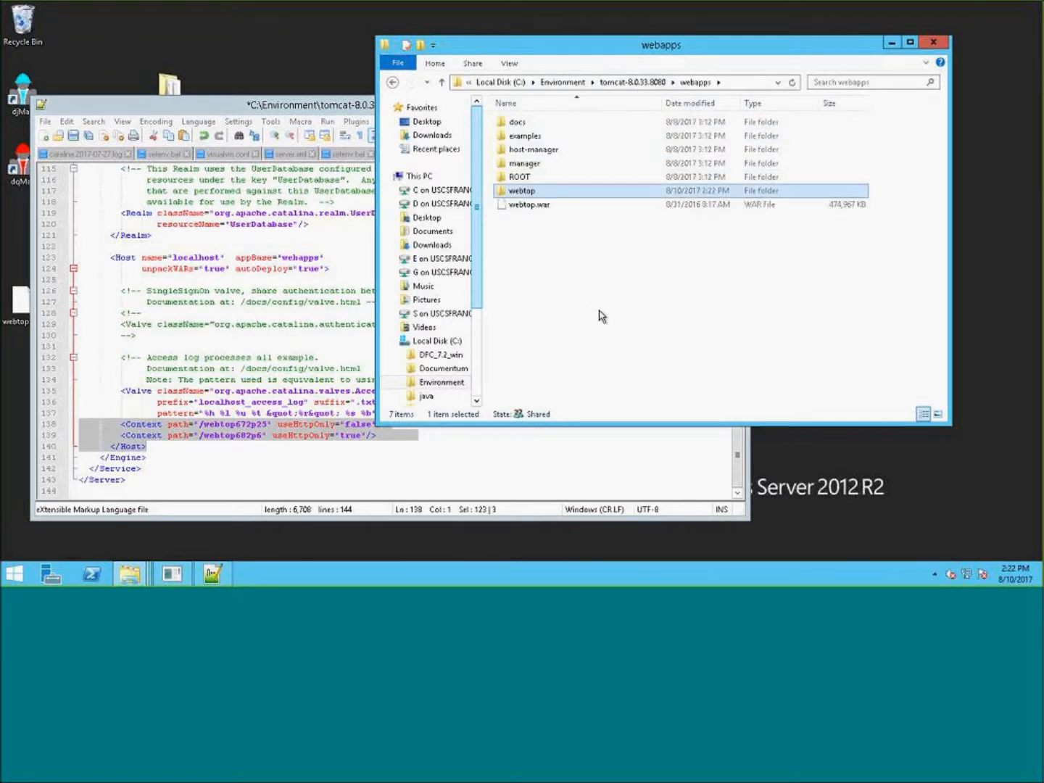
- Permanently delete webtop.war from the webapps folder
left_click(539, 210)
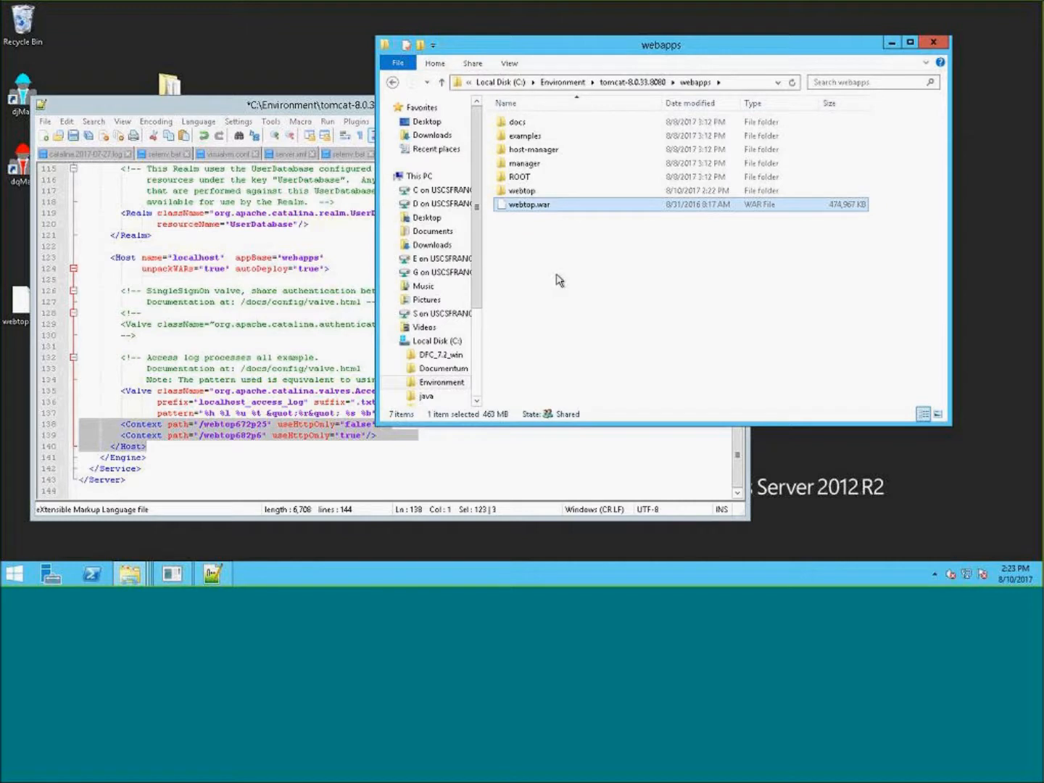
left_click(532, 192)
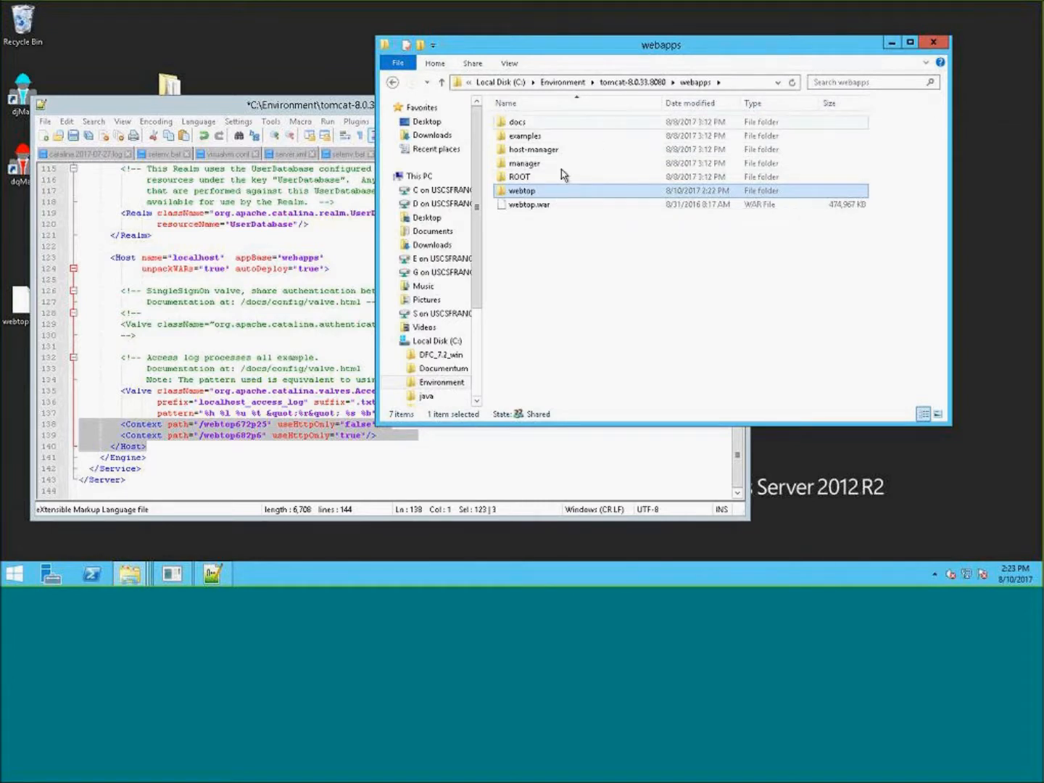
mouse_move(539, 197)
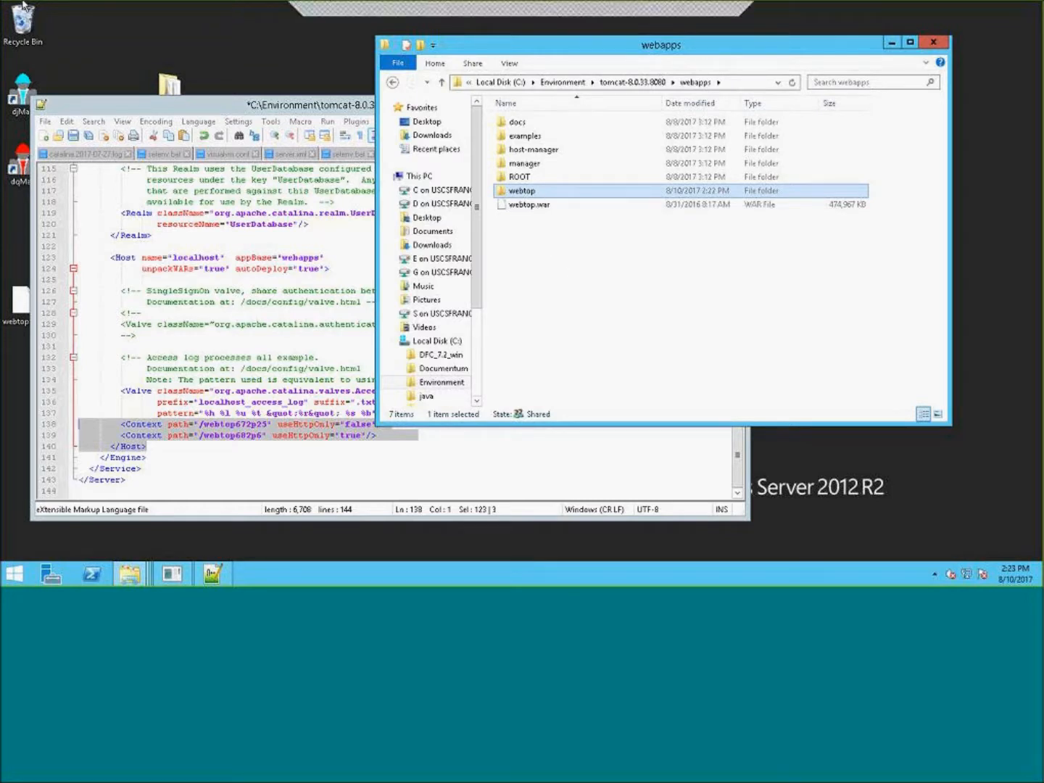
left_click(626, 308)
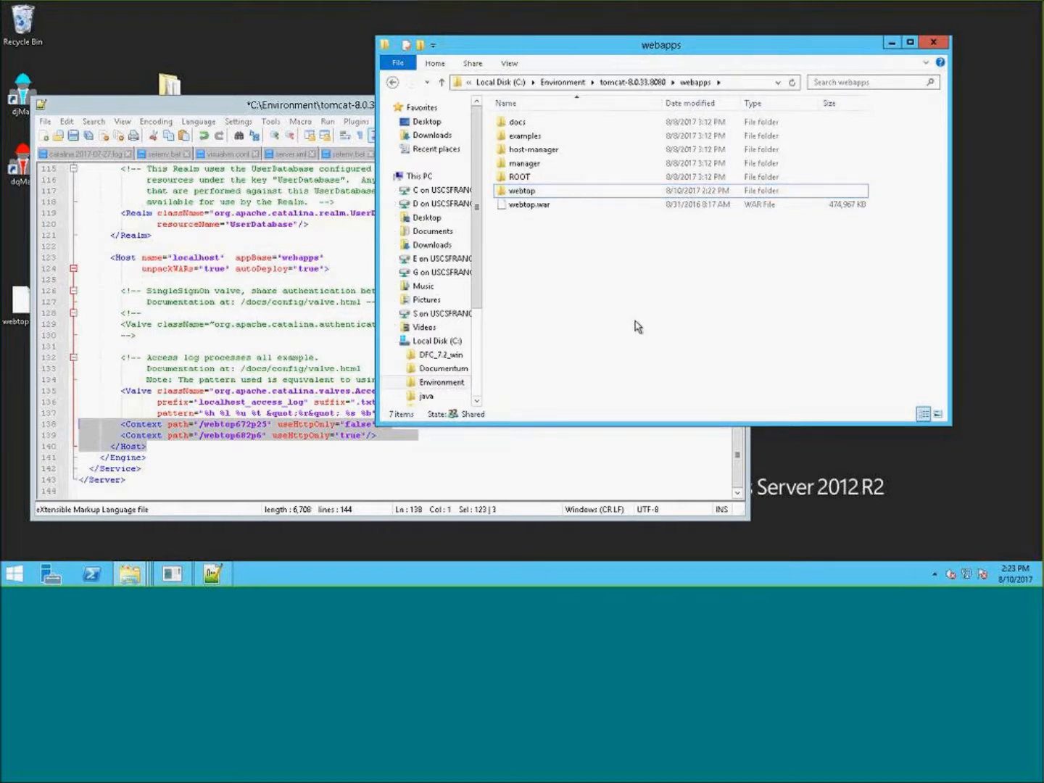
left_click(558, 212)
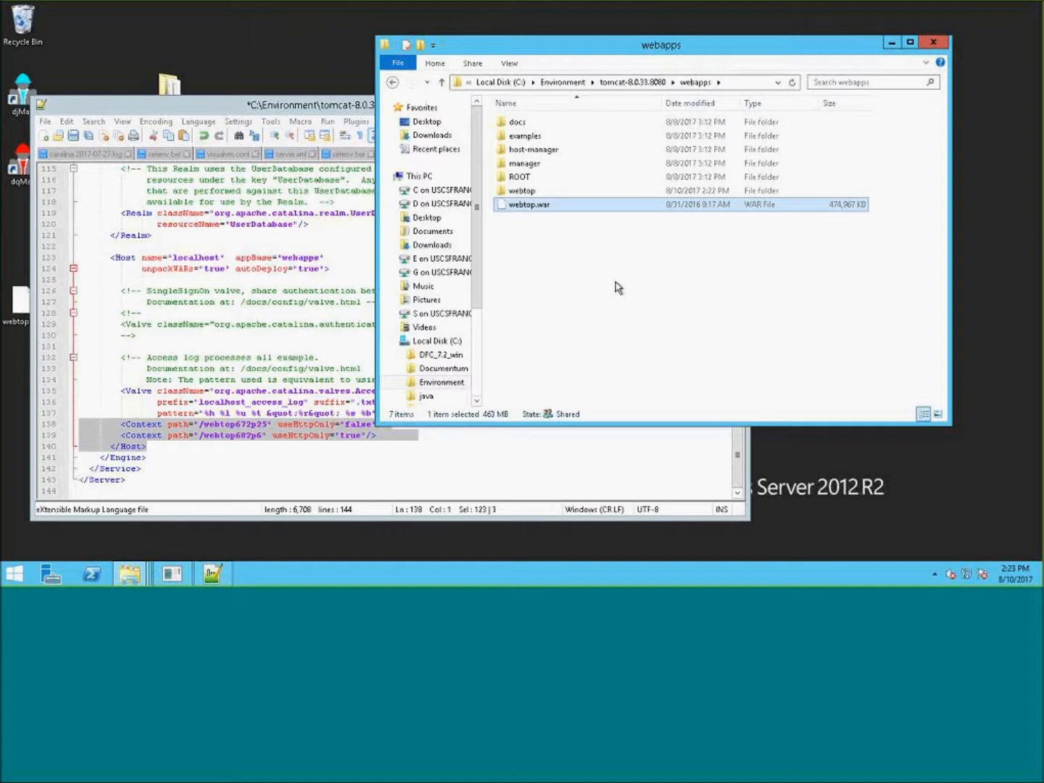
key("shift+Delete")
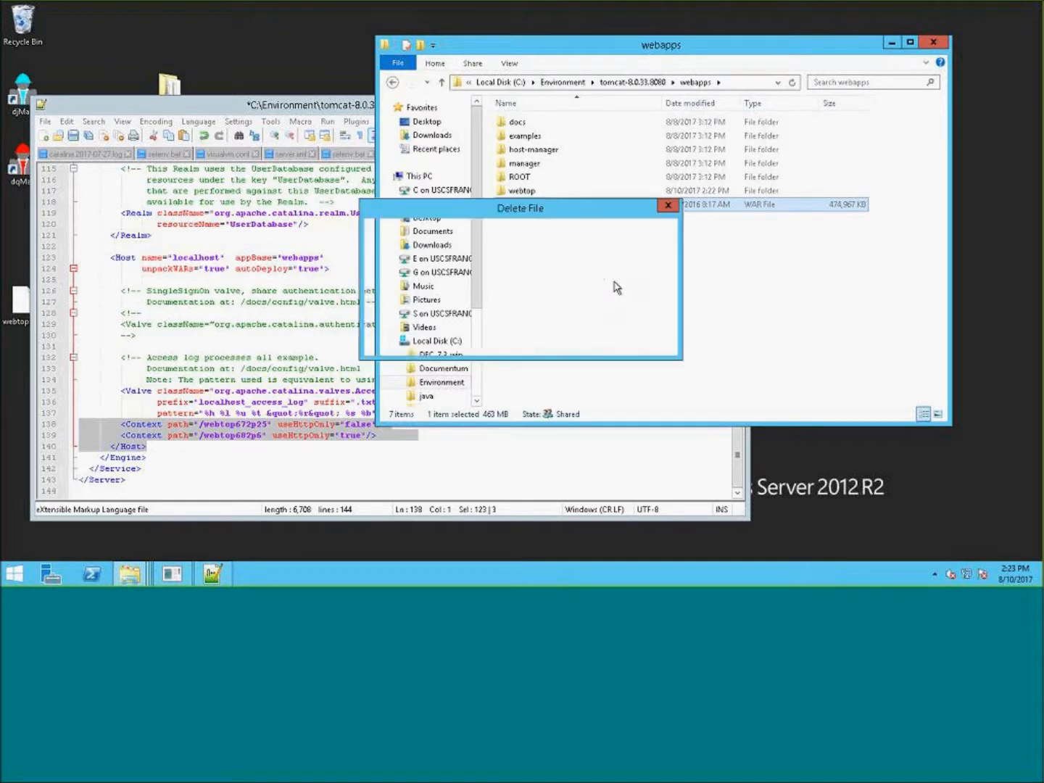
left_click(577, 342)
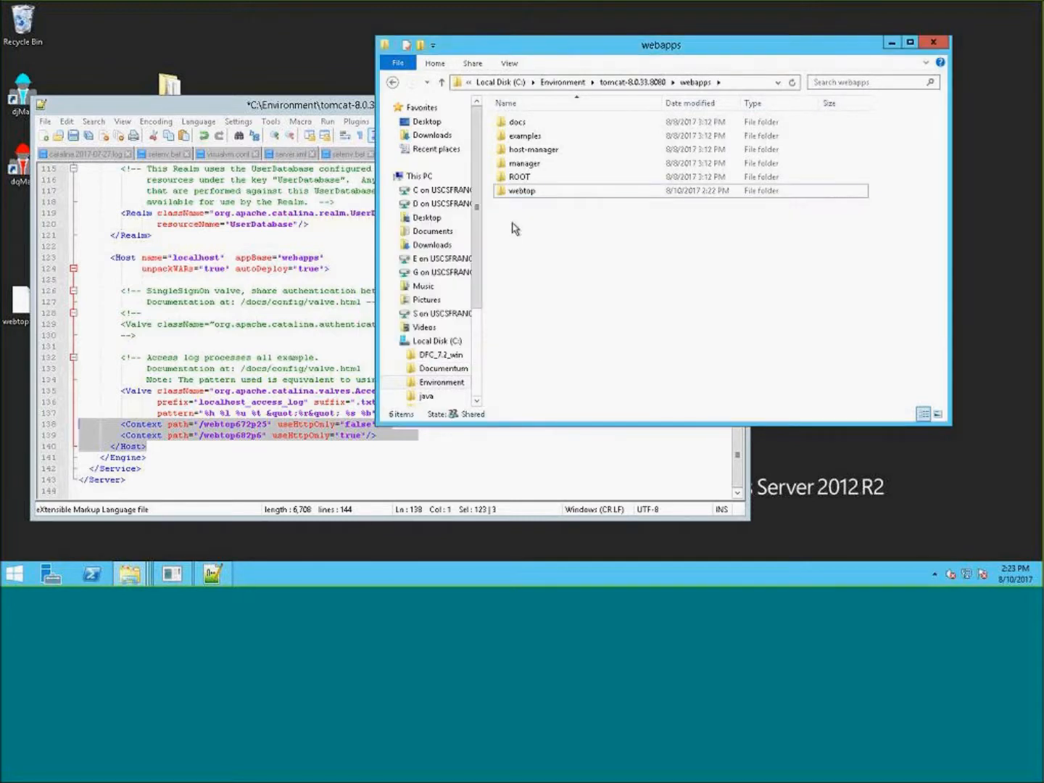
left_click(534, 193)
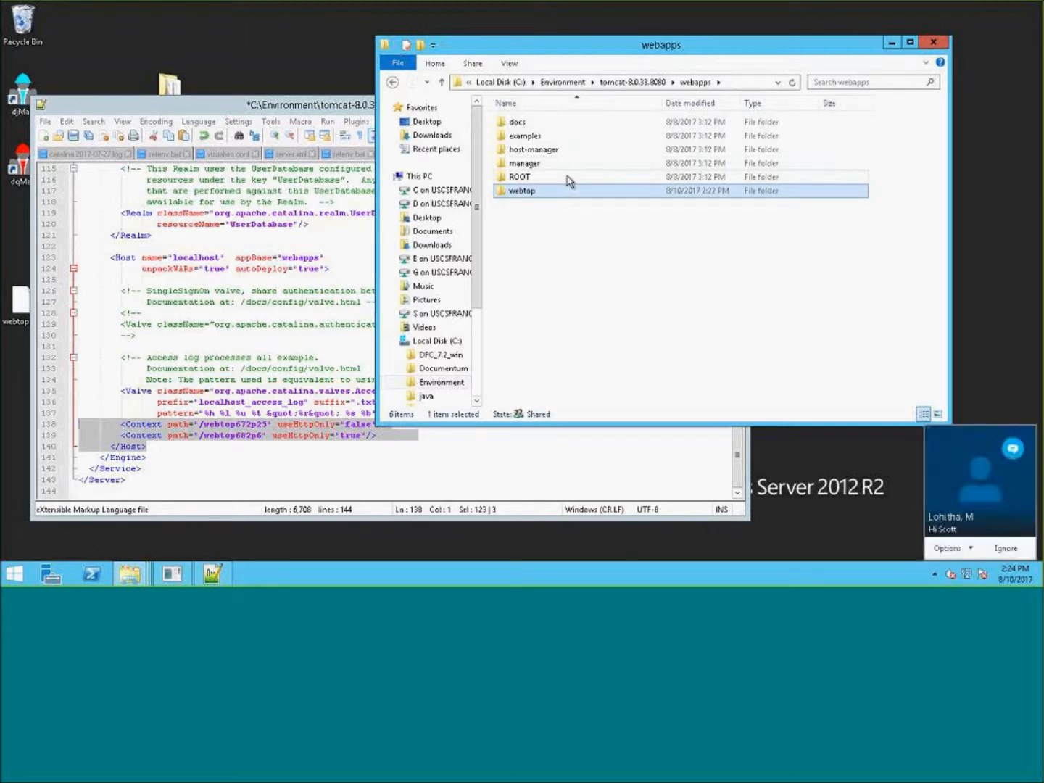
left_click(982, 487)
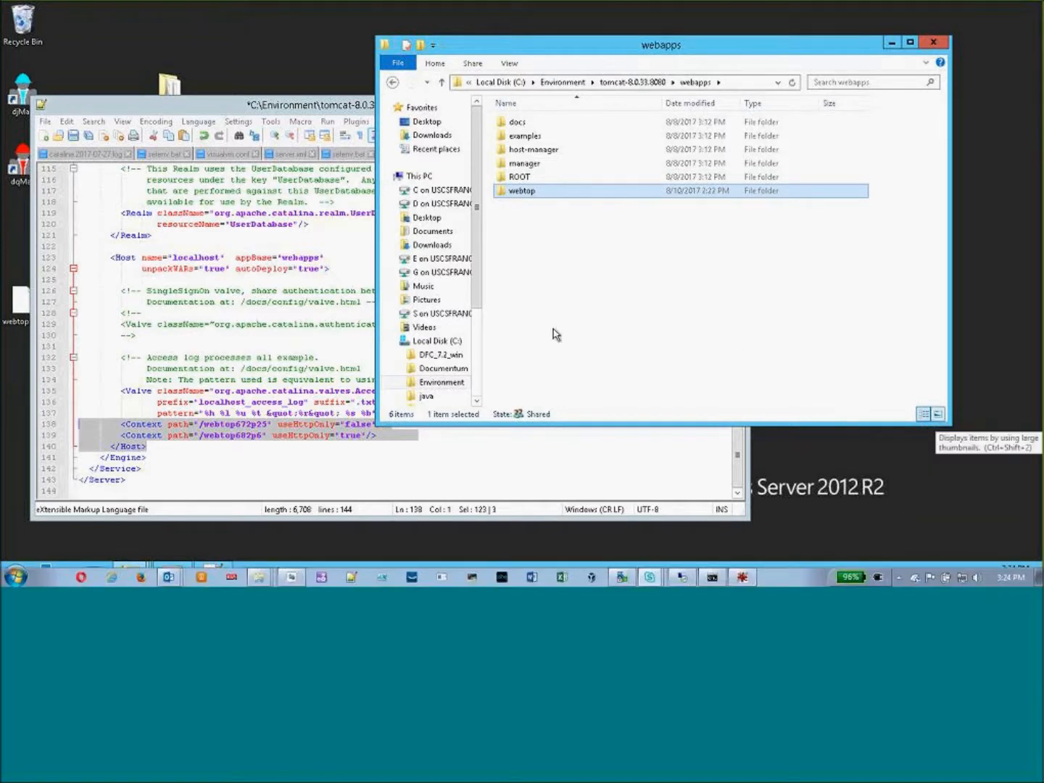
right_click(536, 194)
mouse_move(636, 231)
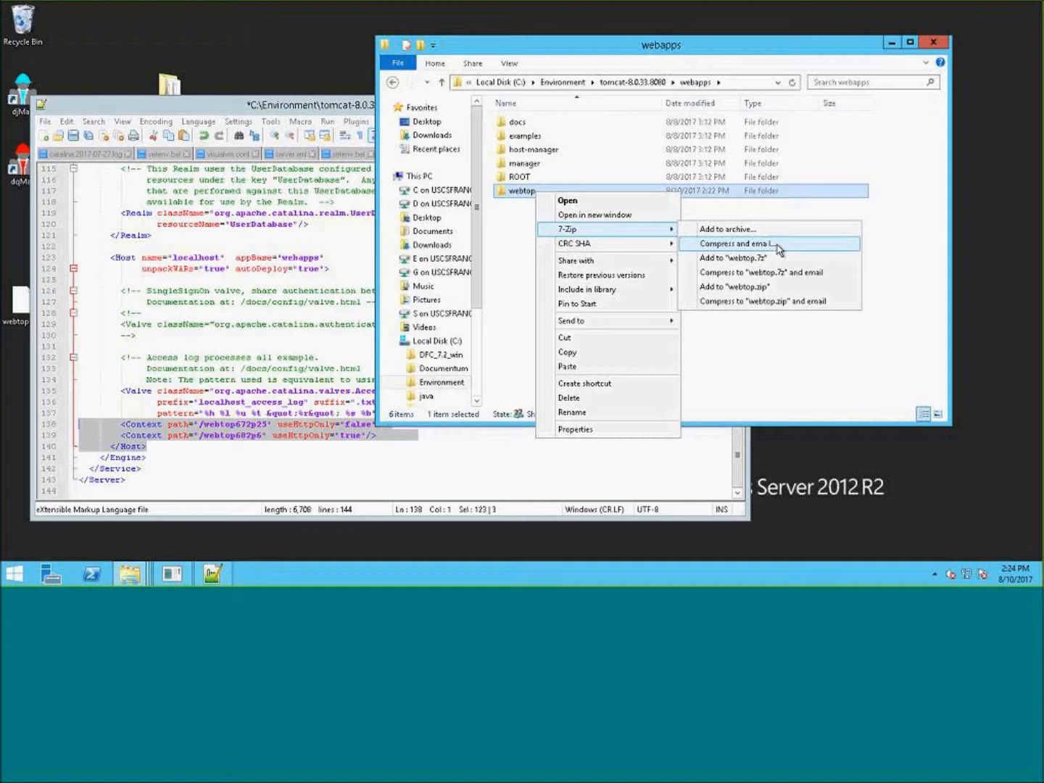
left_click(521, 232)
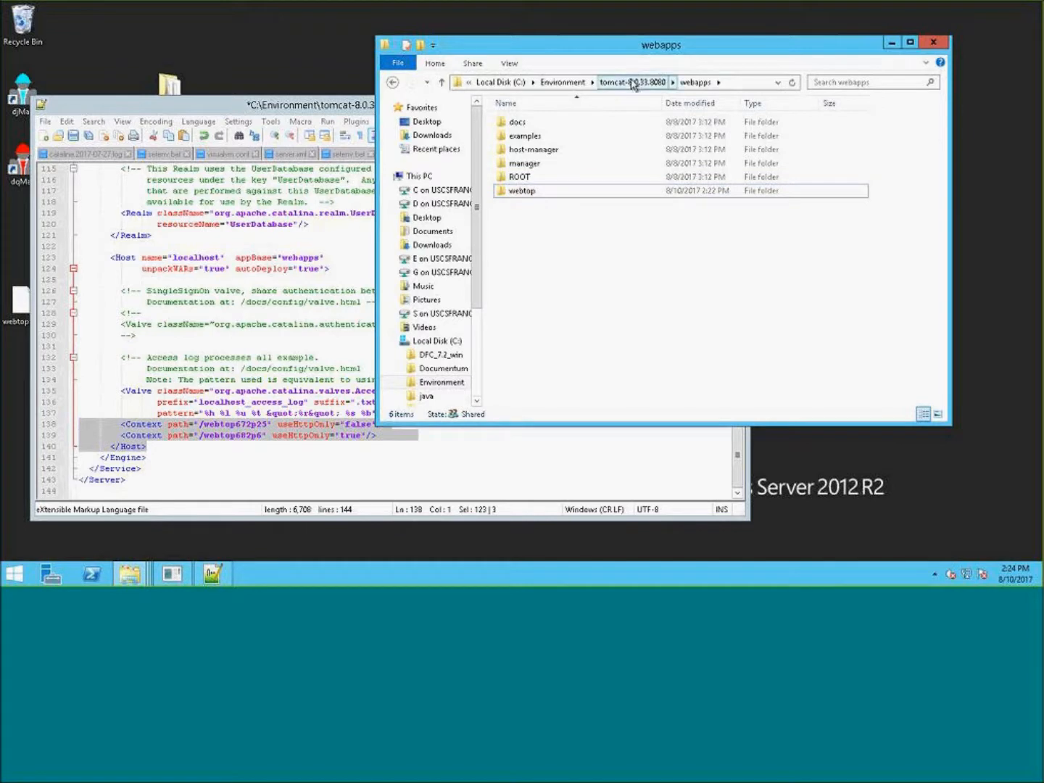
- Browse the Environment folder's Webtop and tomcat-8.0.33.9080 folders, then return to tomcat-8.0.33.8080
left_click(630, 82)
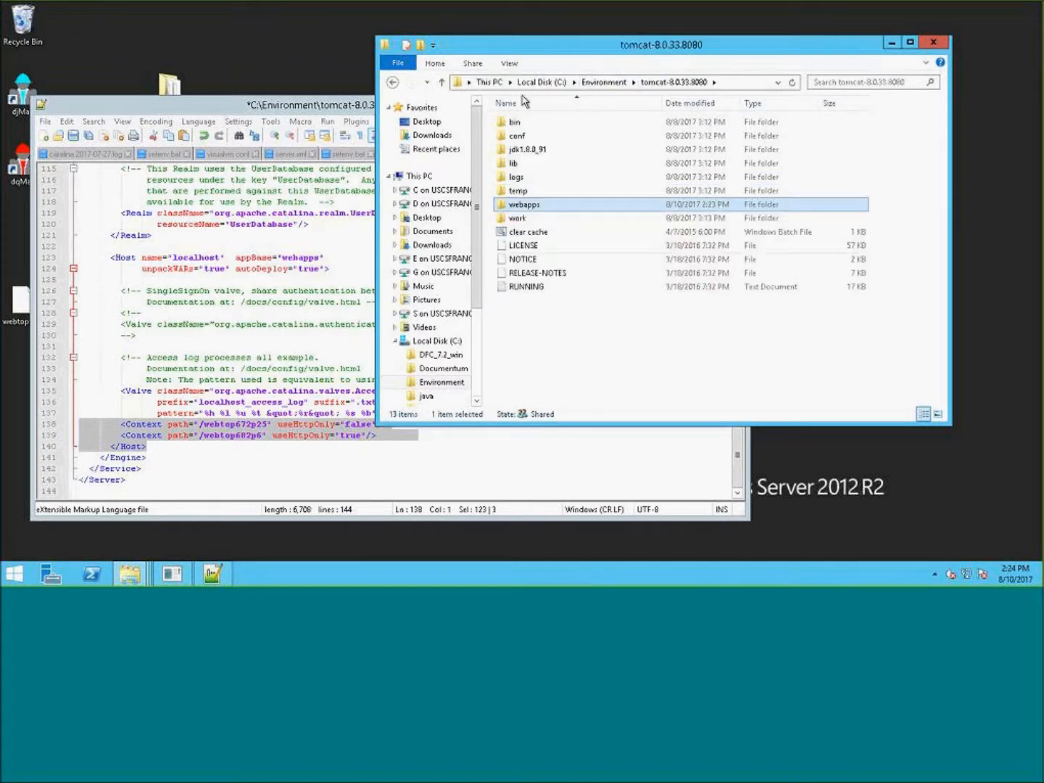
left_click(609, 81)
double_click(533, 189)
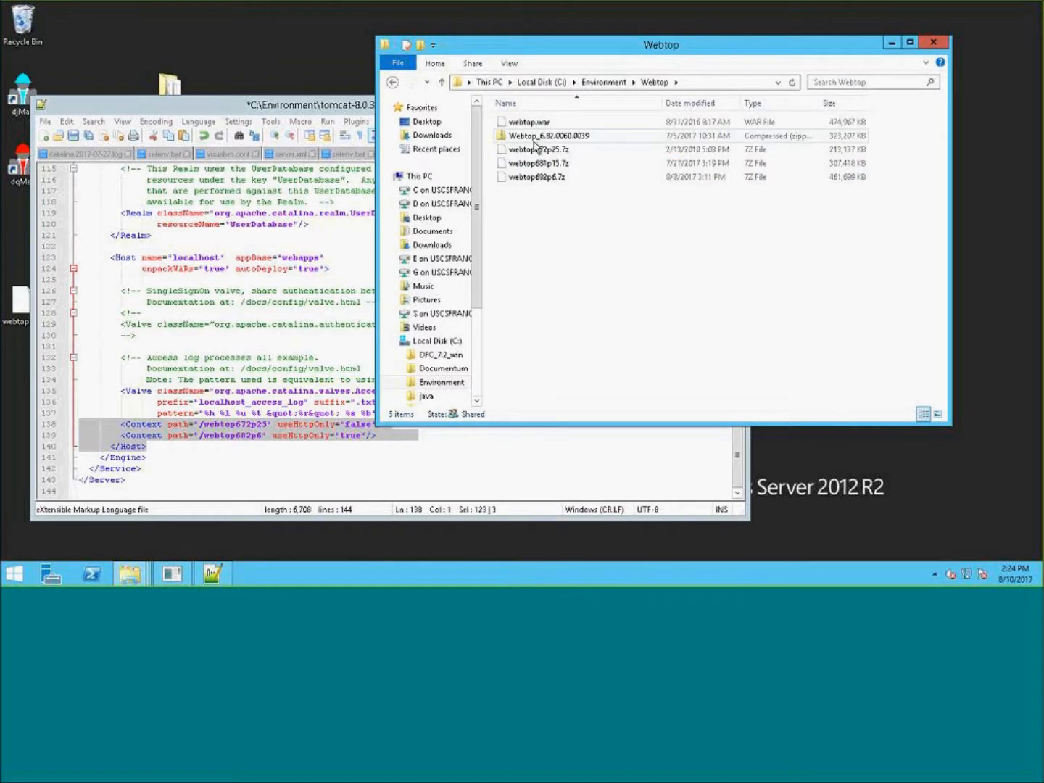
left_click(571, 164)
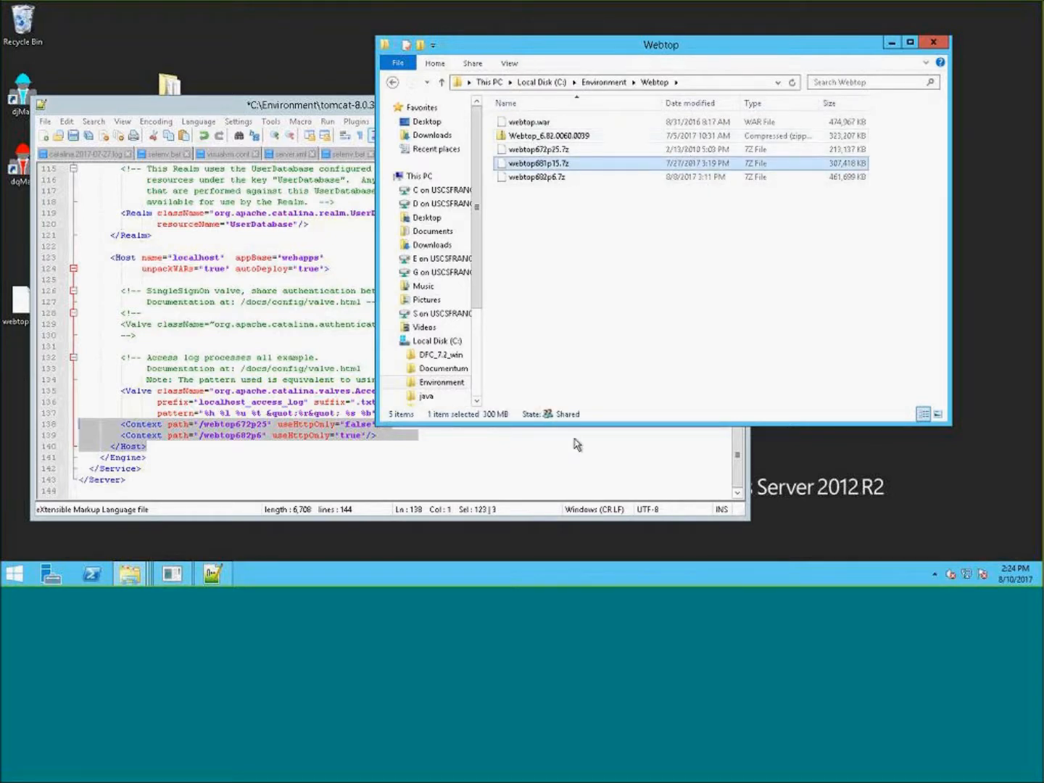
left_click(604, 82)
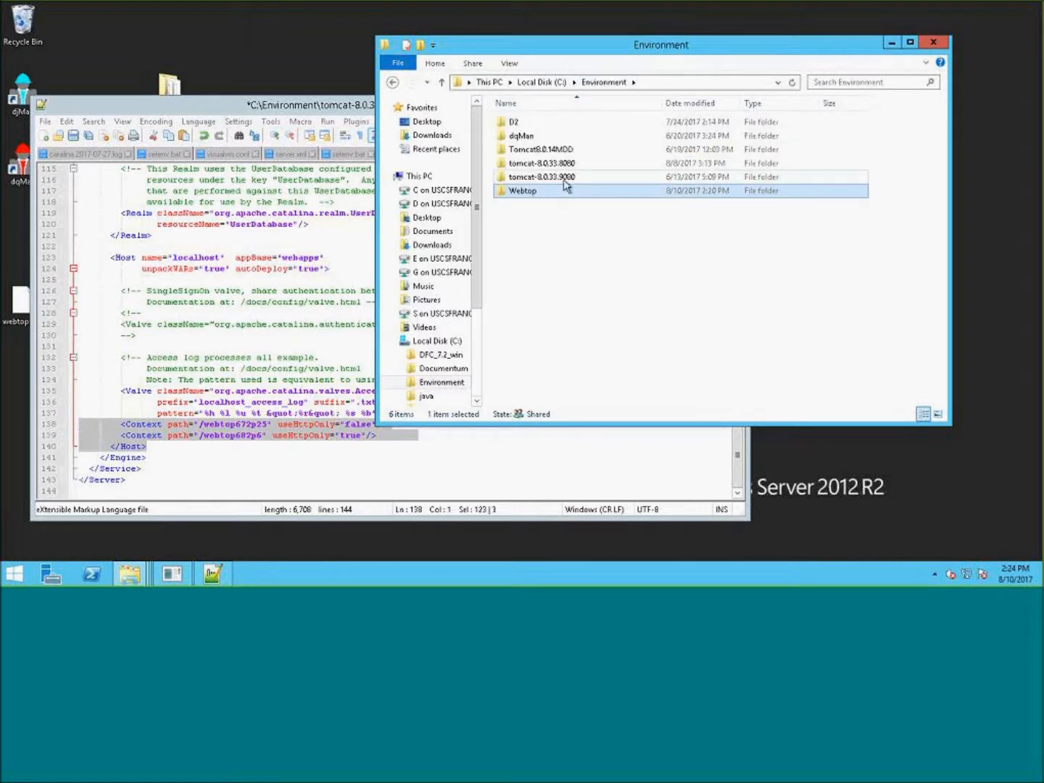
double_click(563, 179)
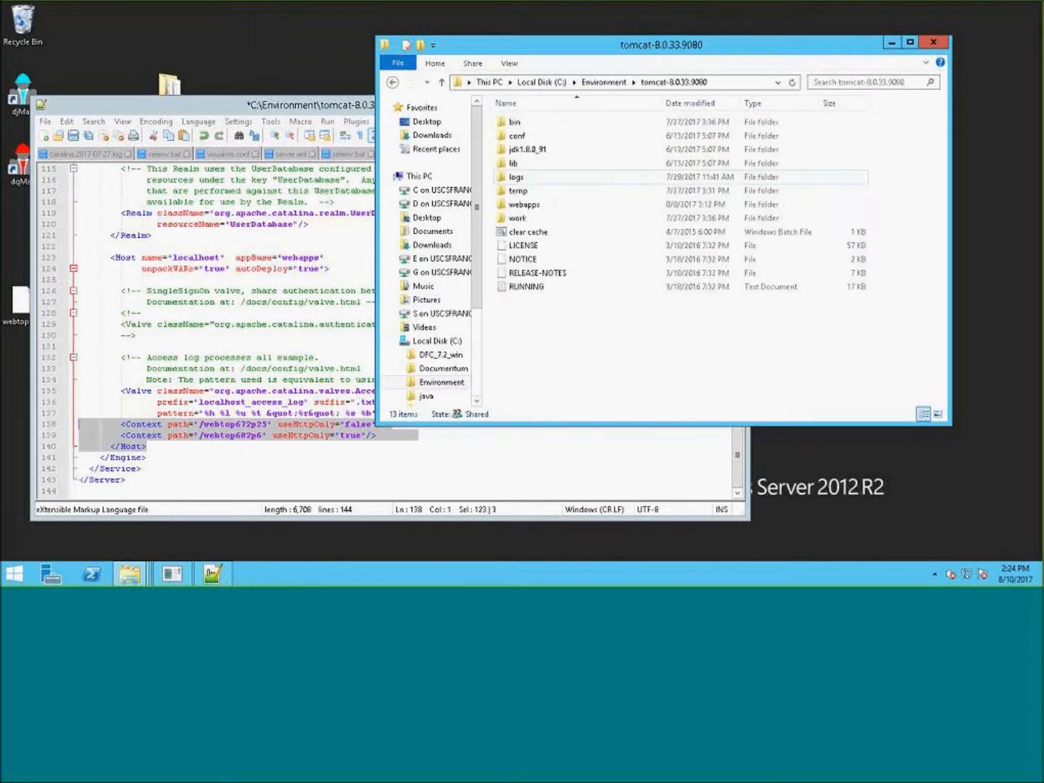
left_click(604, 82)
double_click(578, 163)
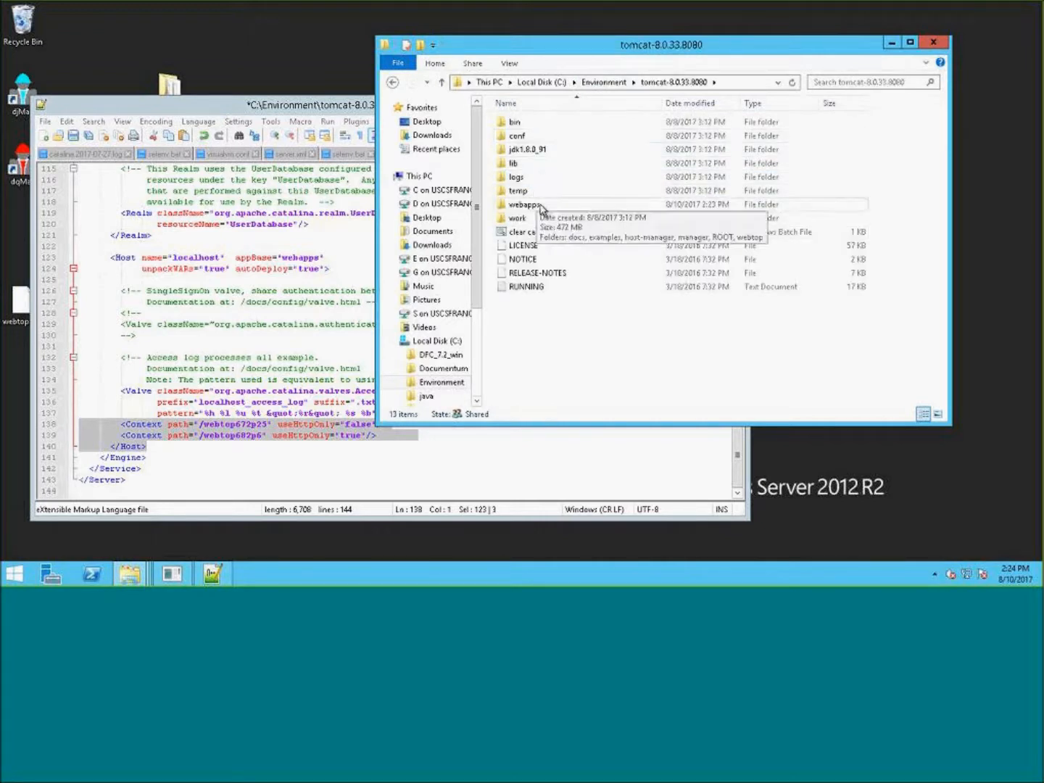
- Open the extracted webtop folder in webapps and open its version.properties file in Notepad++
double_click(524, 204)
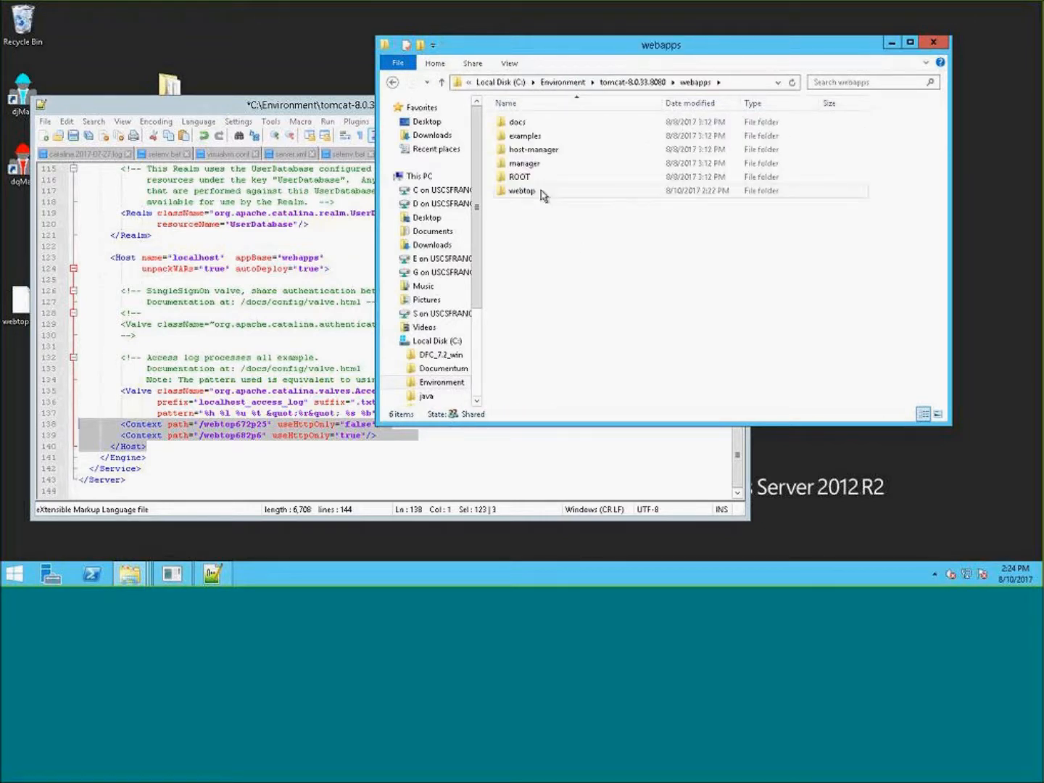
left_click(544, 193)
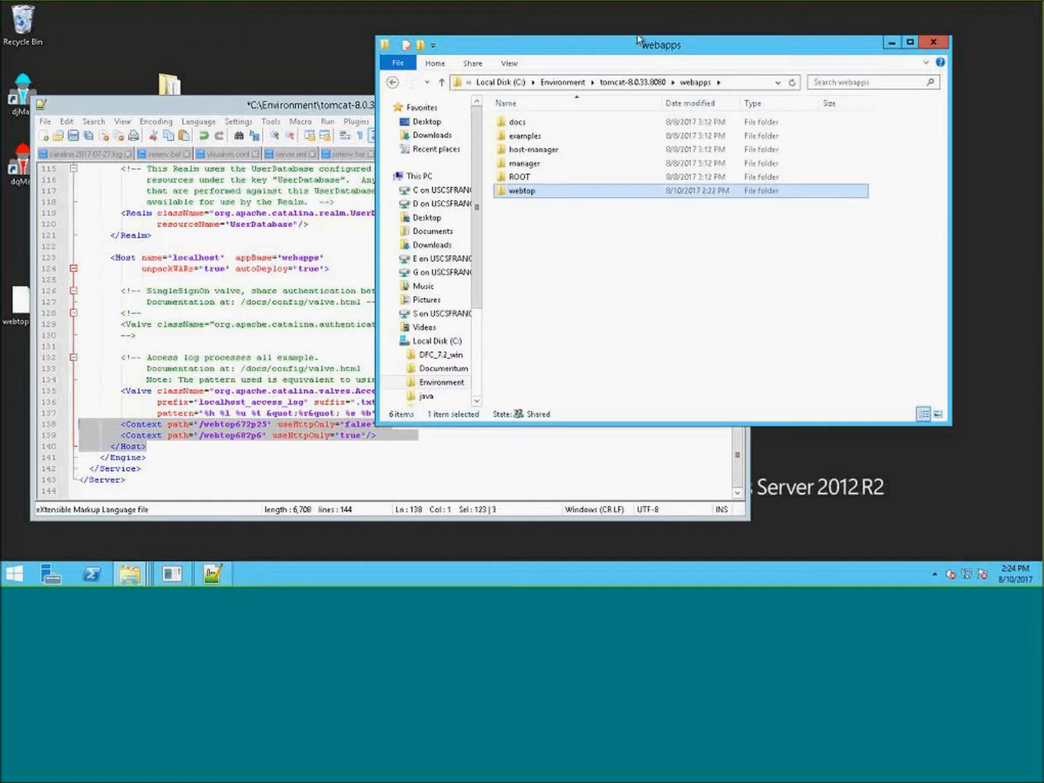
left_click(550, 196)
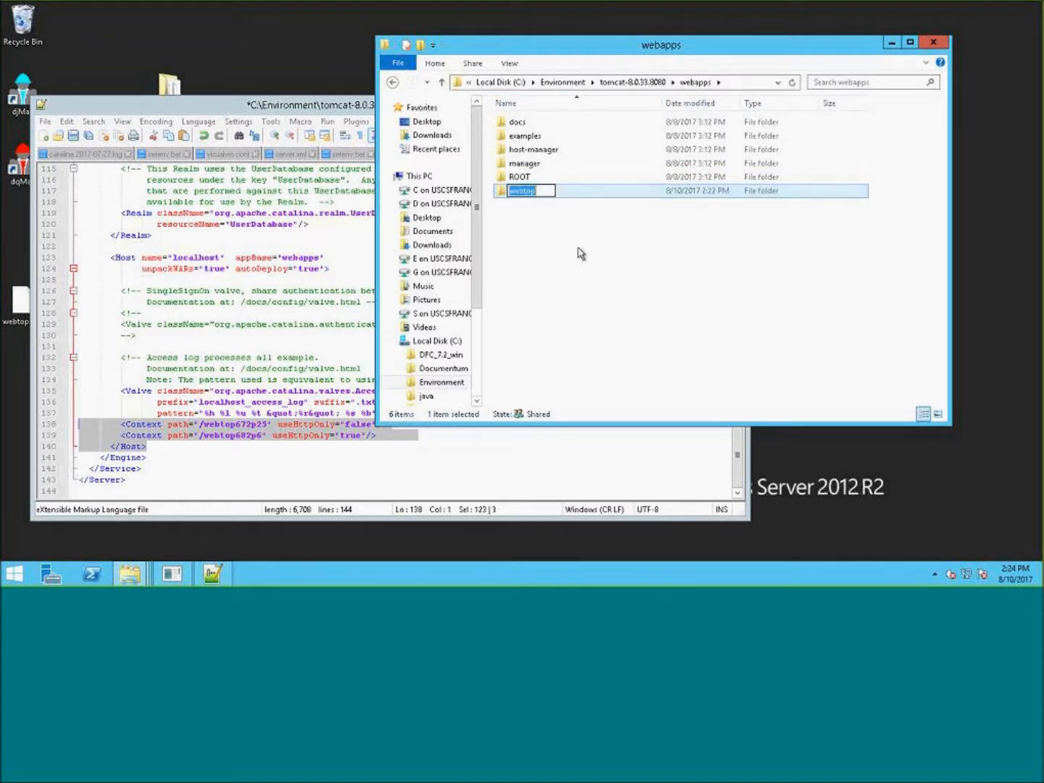
left_click(592, 206)
double_click(591, 192)
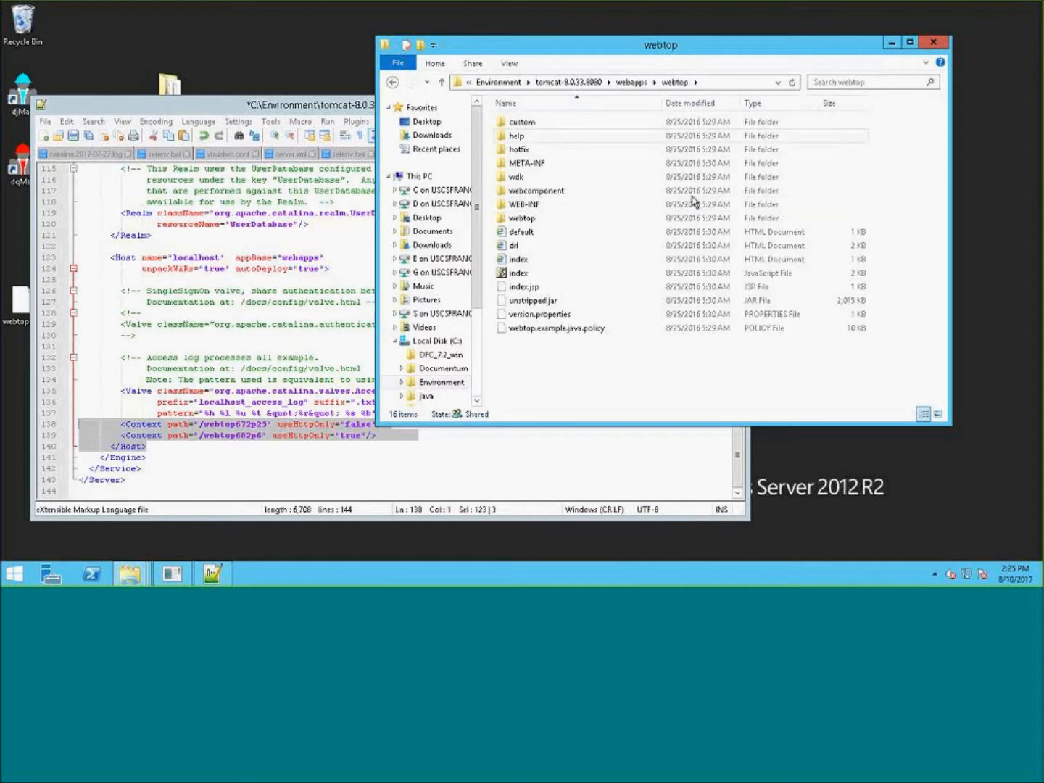
left_click(678, 84)
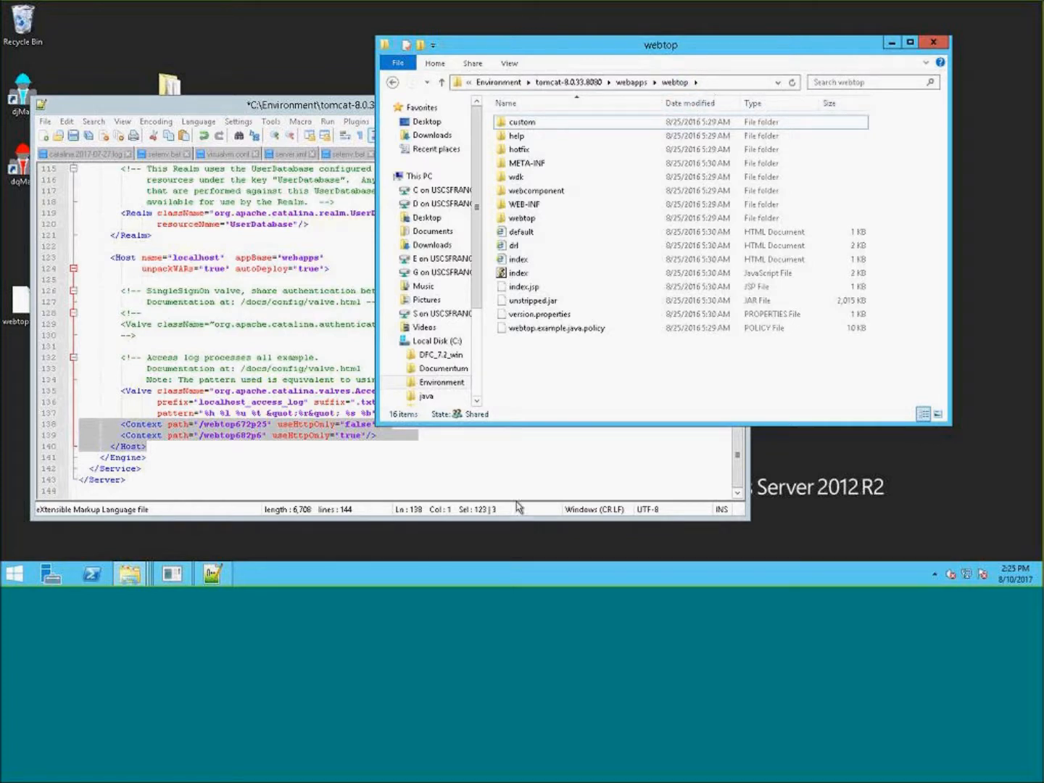
right_click(551, 318)
mouse_move(613, 355)
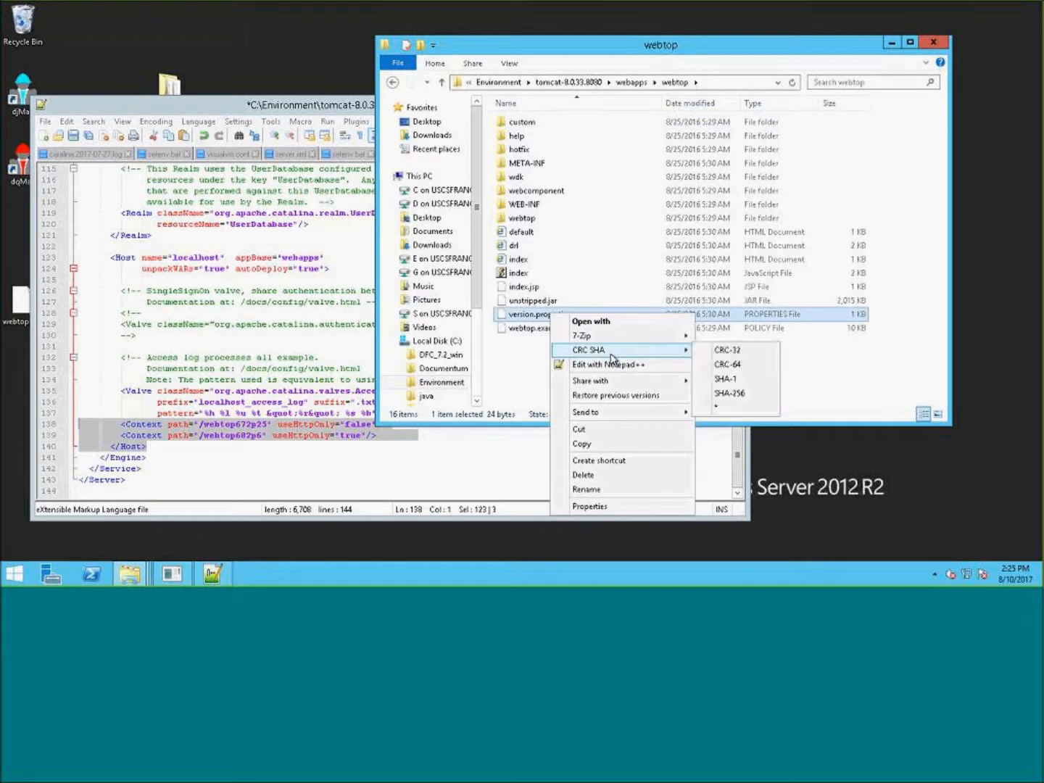
left_click(616, 365)
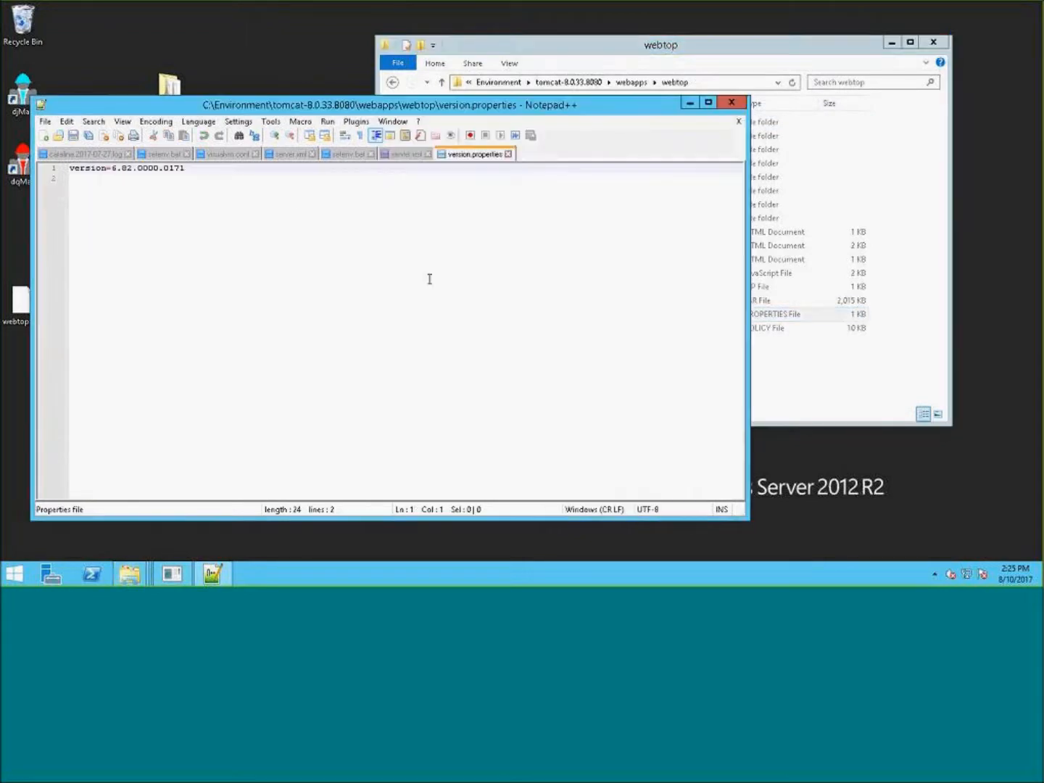
- Examine the version number parts in version.properties, then close its tab
left_click_drag(193, 179, 63, 168)
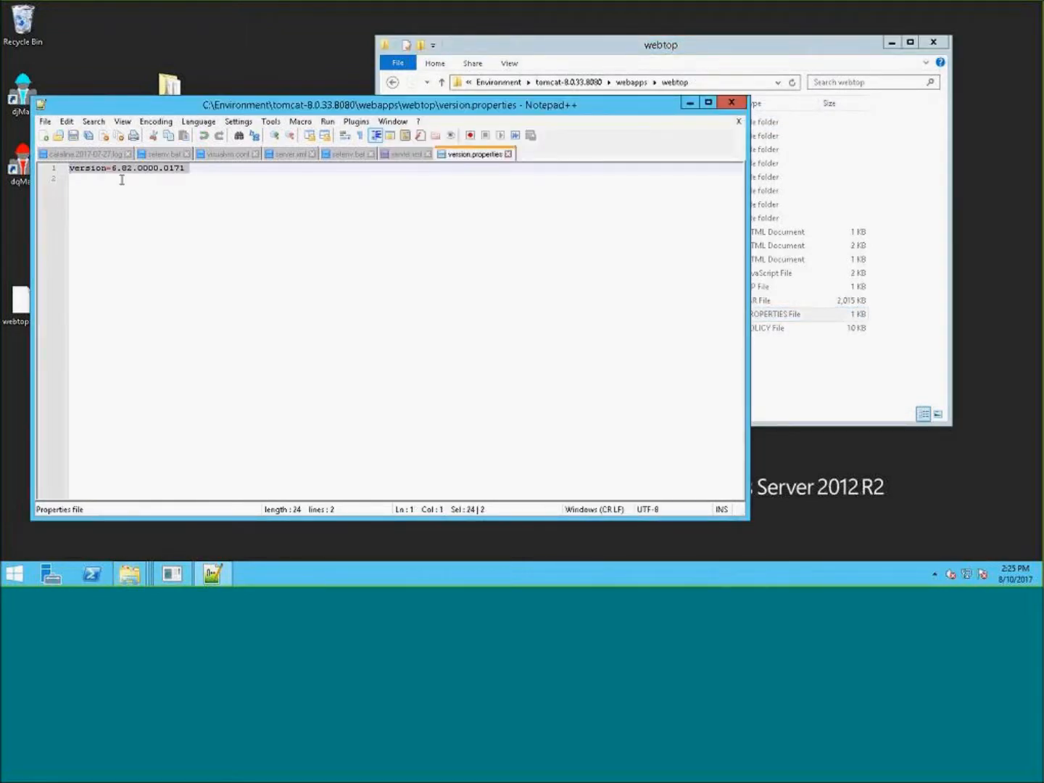
left_click(127, 180)
left_click(116, 168)
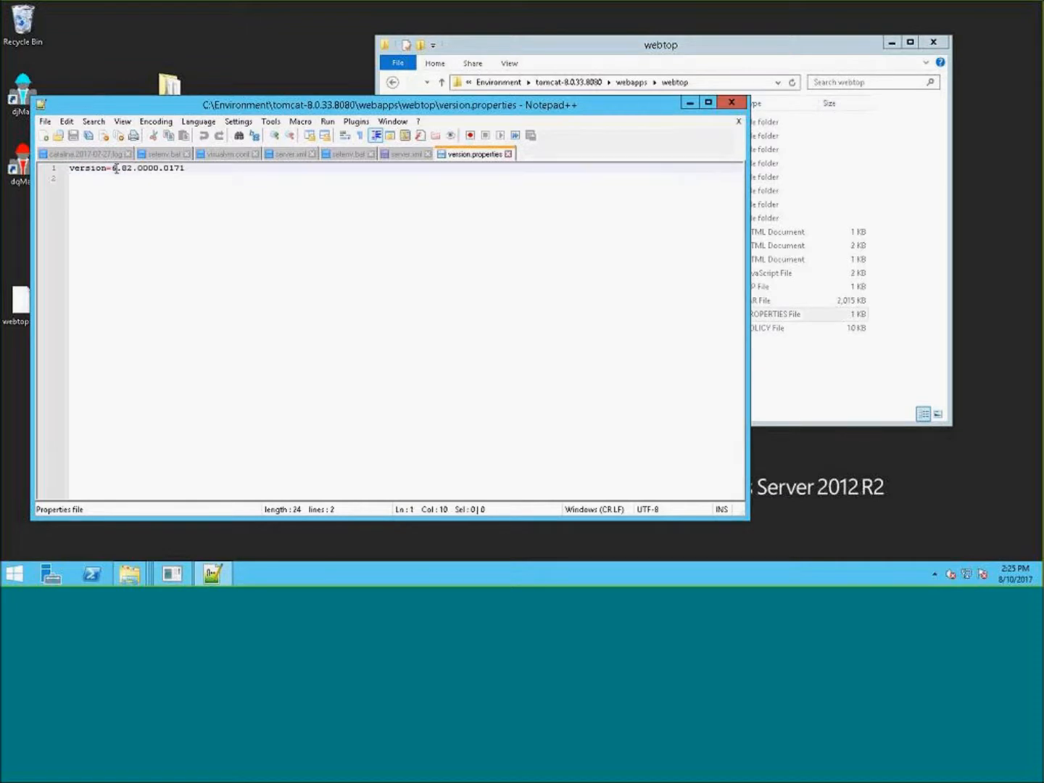
key("shift+Left")
left_click_drag(133, 168, 121, 168)
left_click(126, 169)
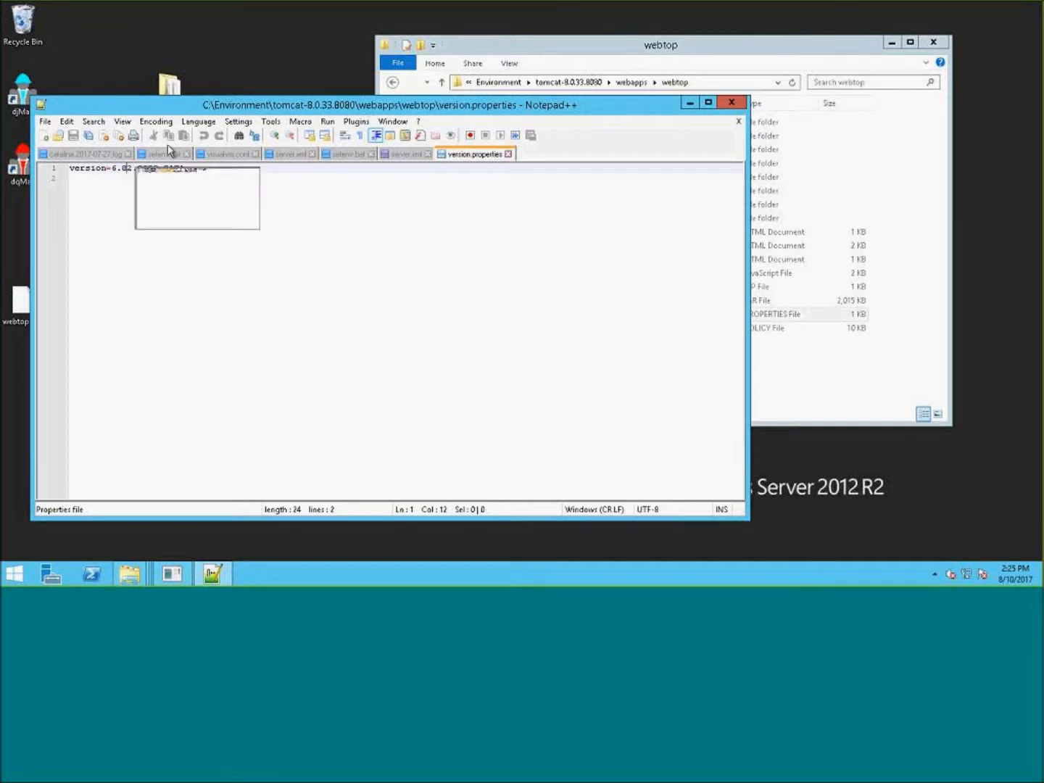
left_click_drag(158, 170, 140, 170)
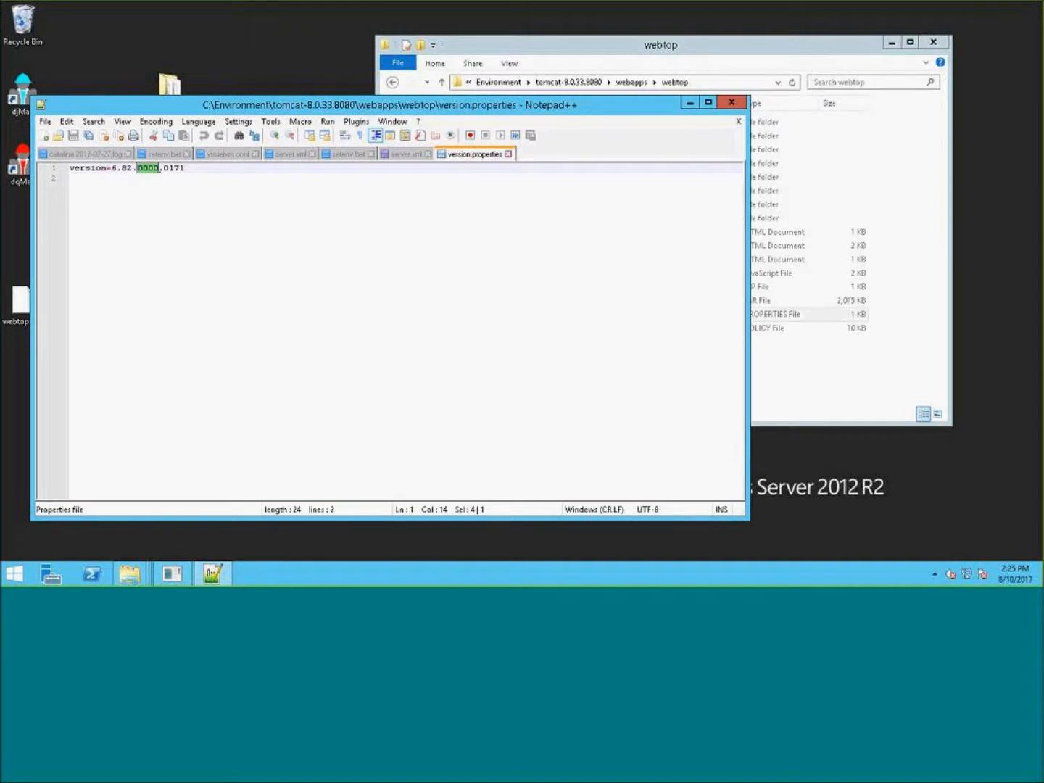
left_click(160, 169)
left_click_drag(159, 169, 138, 169)
left_click_drag(186, 170, 165, 172)
left_click(210, 172)
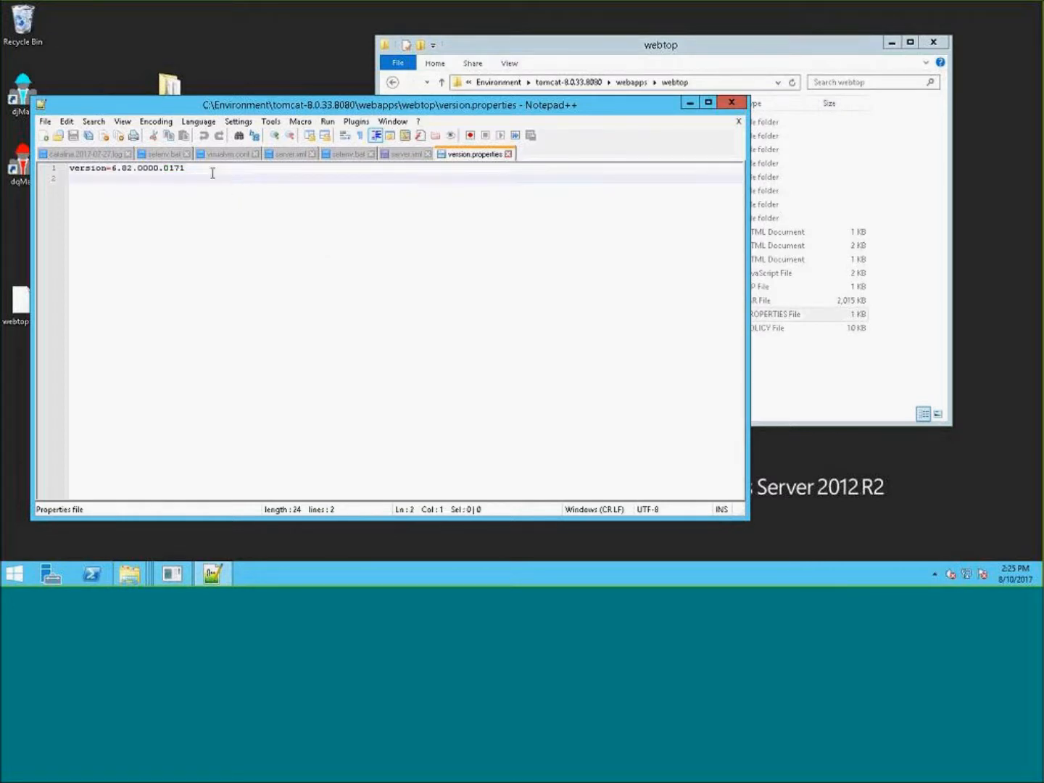
left_click_drag(171, 169, 161, 169)
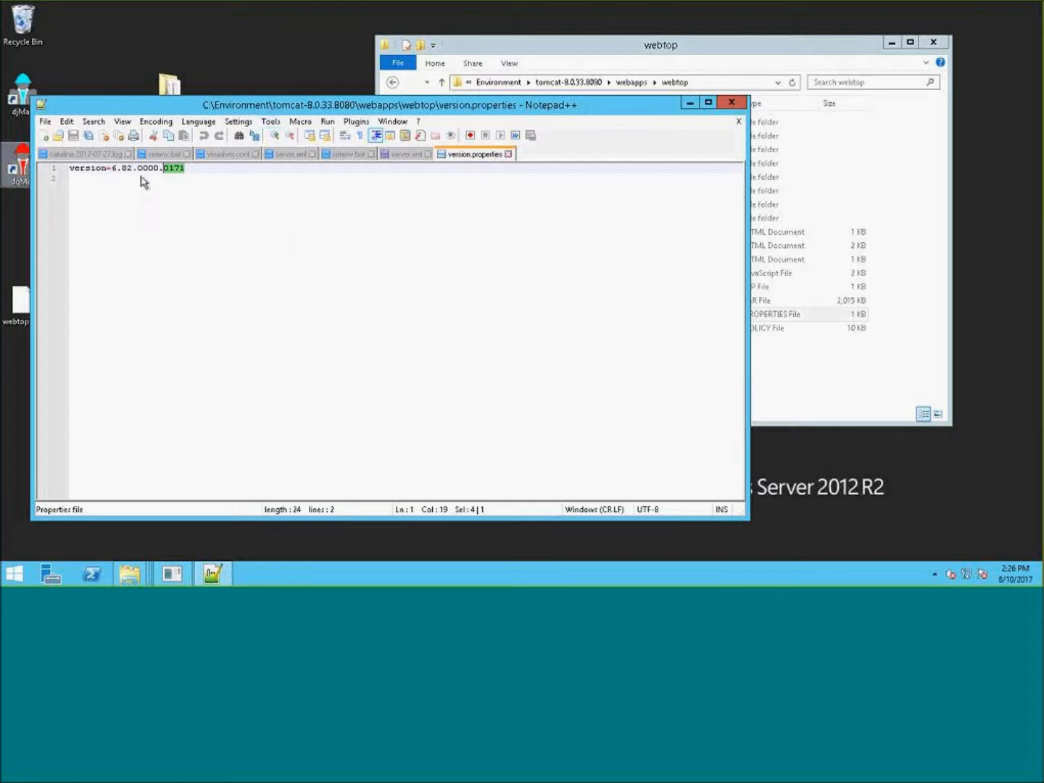
left_click(211, 181)
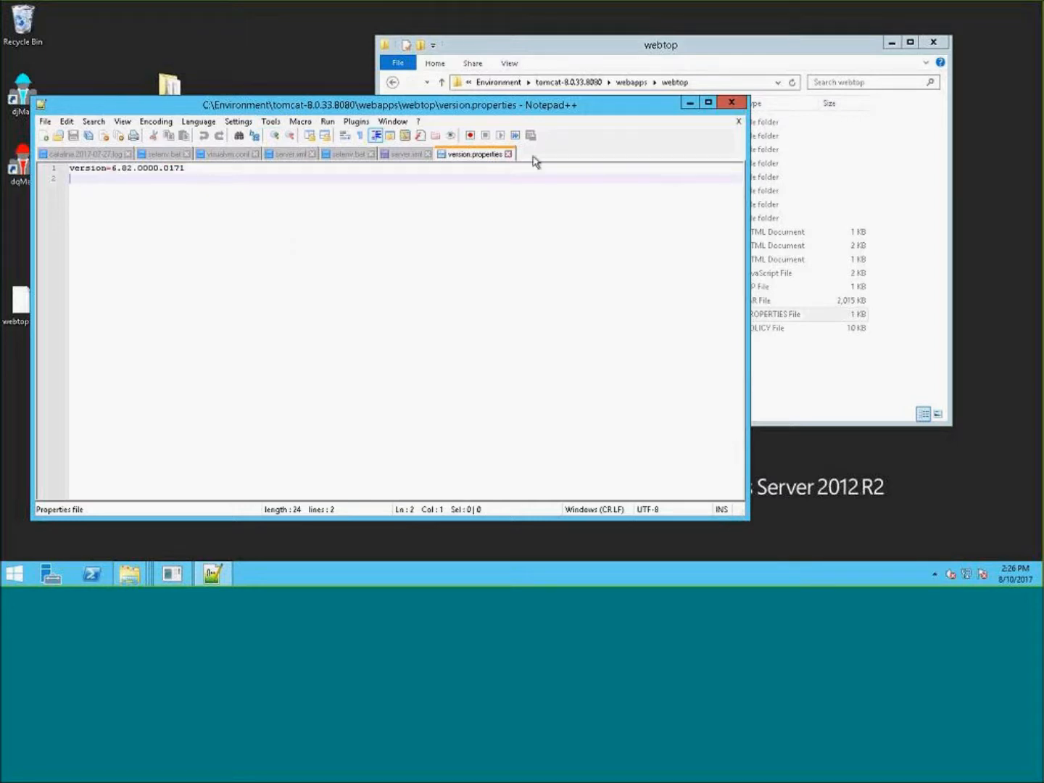
left_click(202, 167)
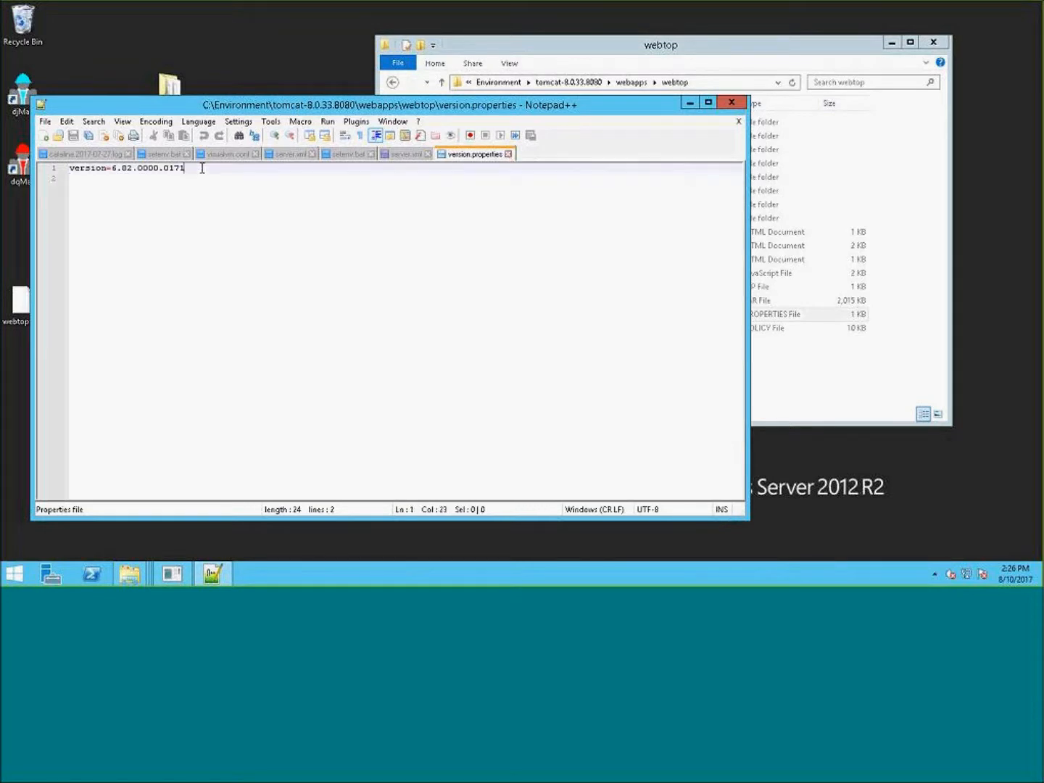
left_click(510, 154)
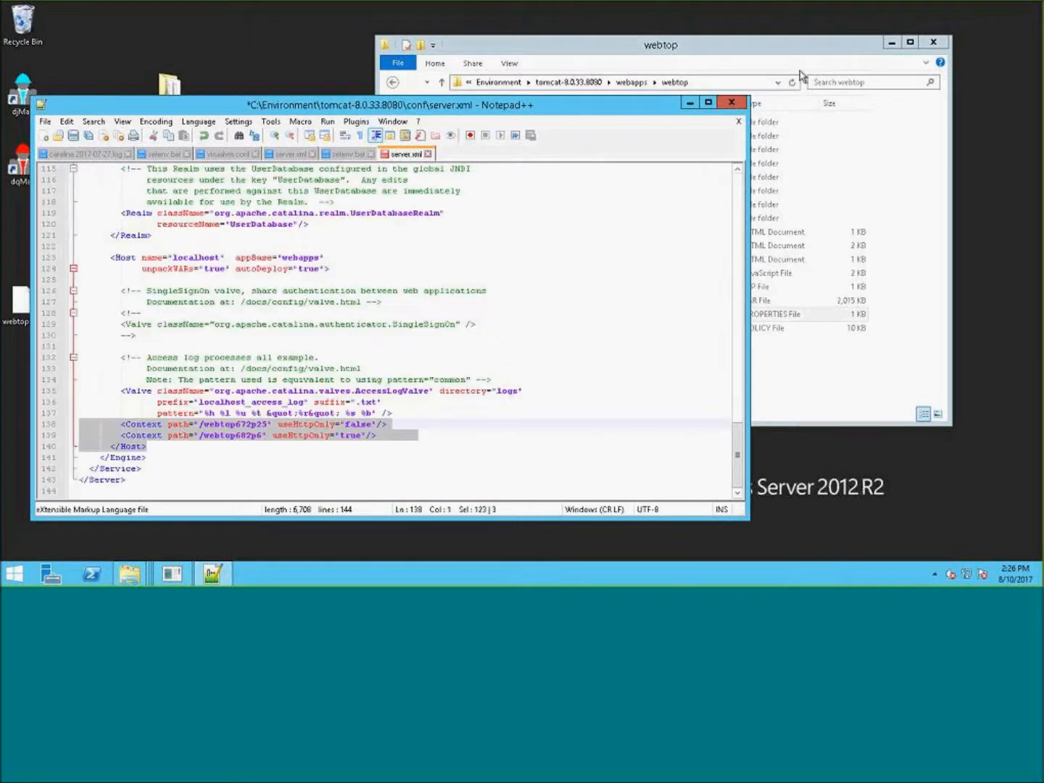
- Open dfc.properties from the webtop WEB-INF\classes folder in Notepad++
left_click(800, 46)
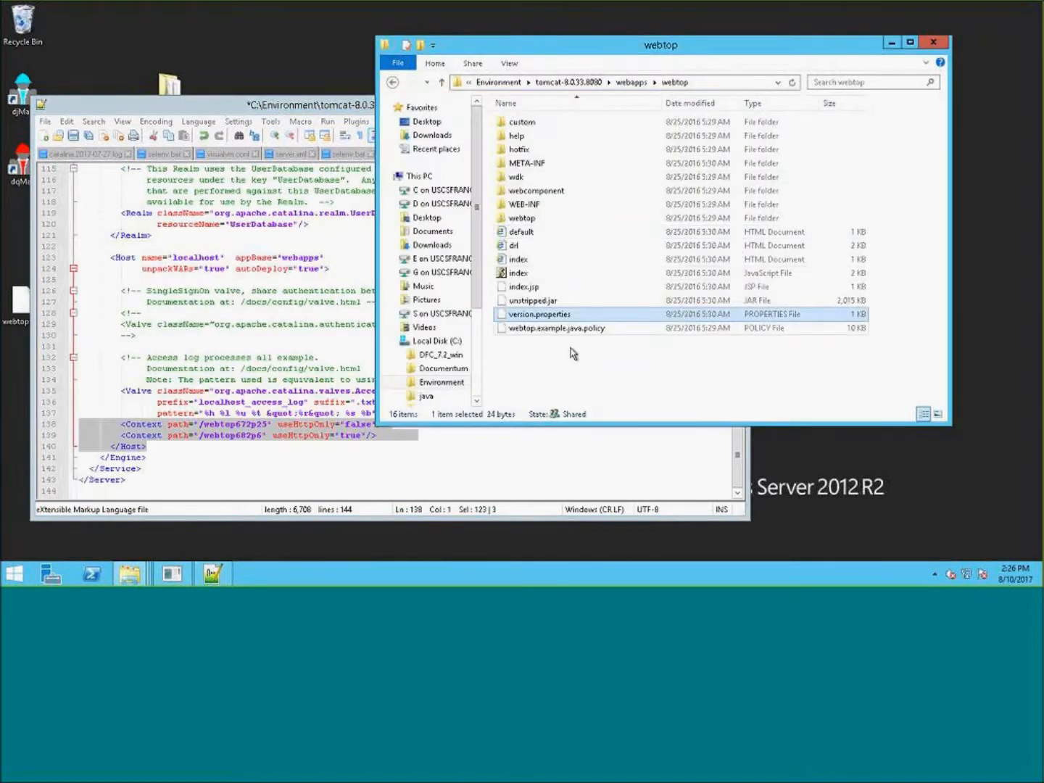
left_click(559, 261)
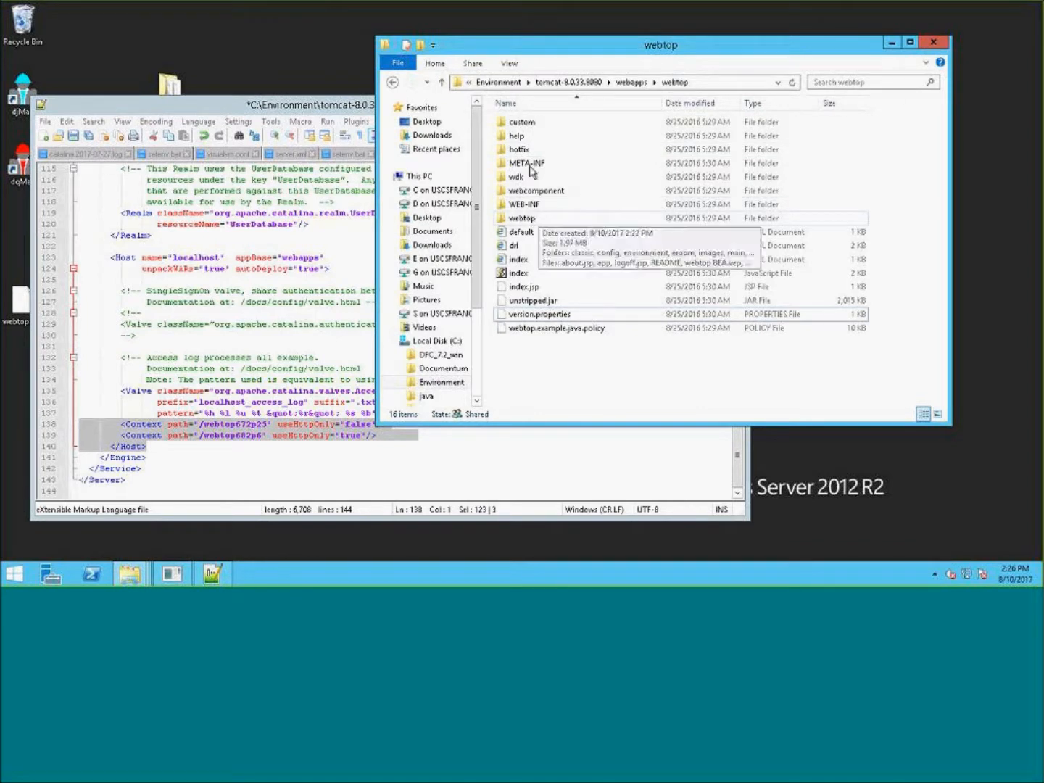
double_click(554, 205)
double_click(522, 121)
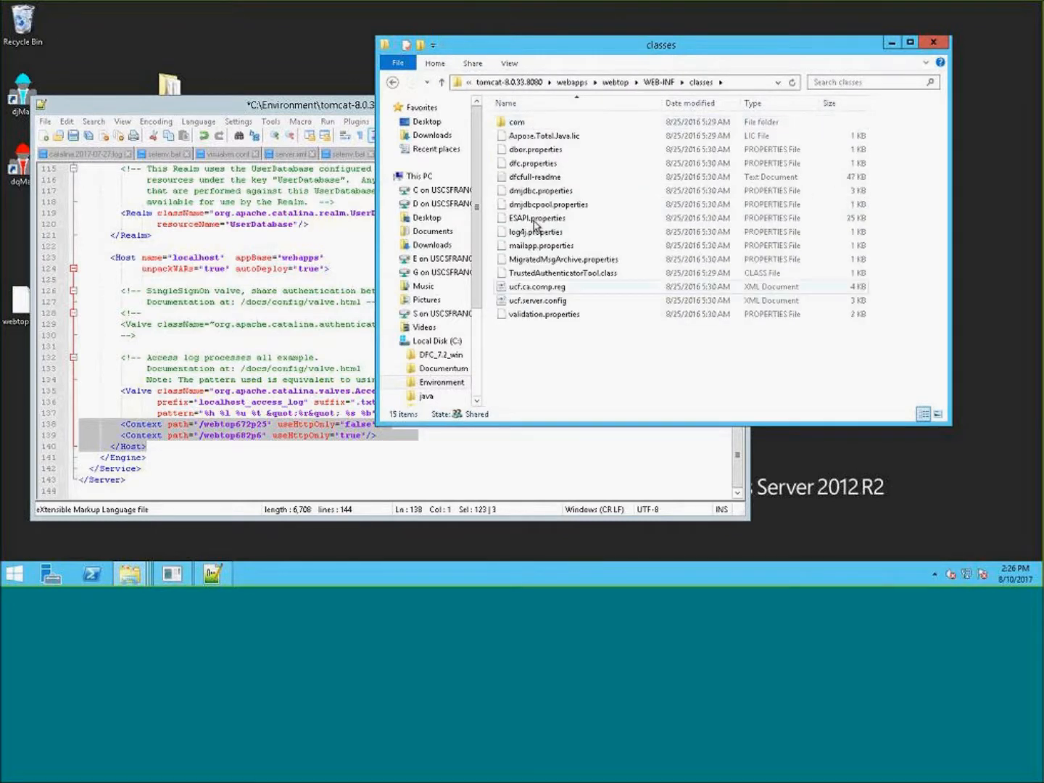
left_click(536, 165)
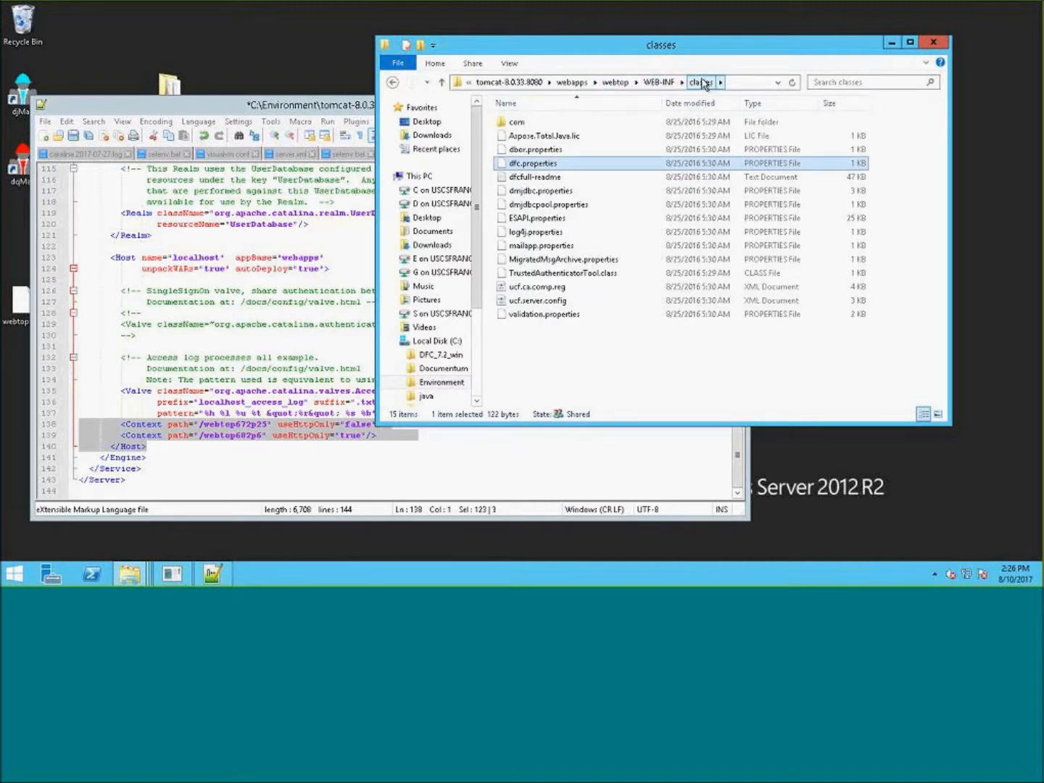
left_click(533, 164)
right_click(531, 160)
right_click(502, 160)
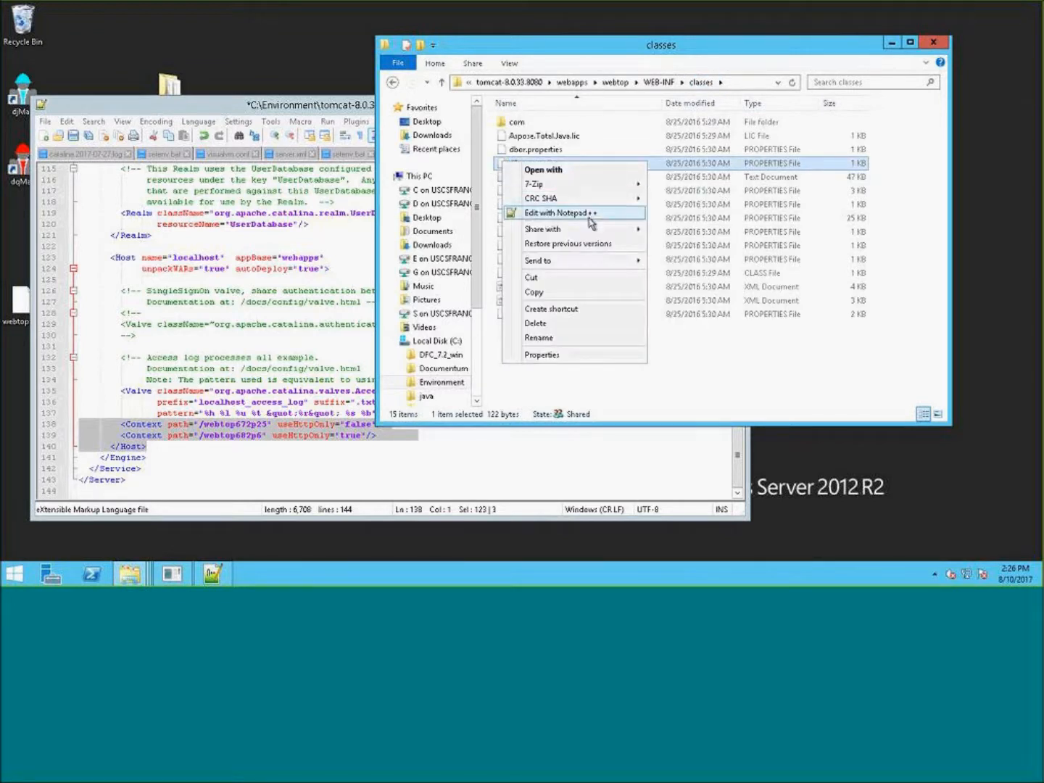
left_click(590, 220)
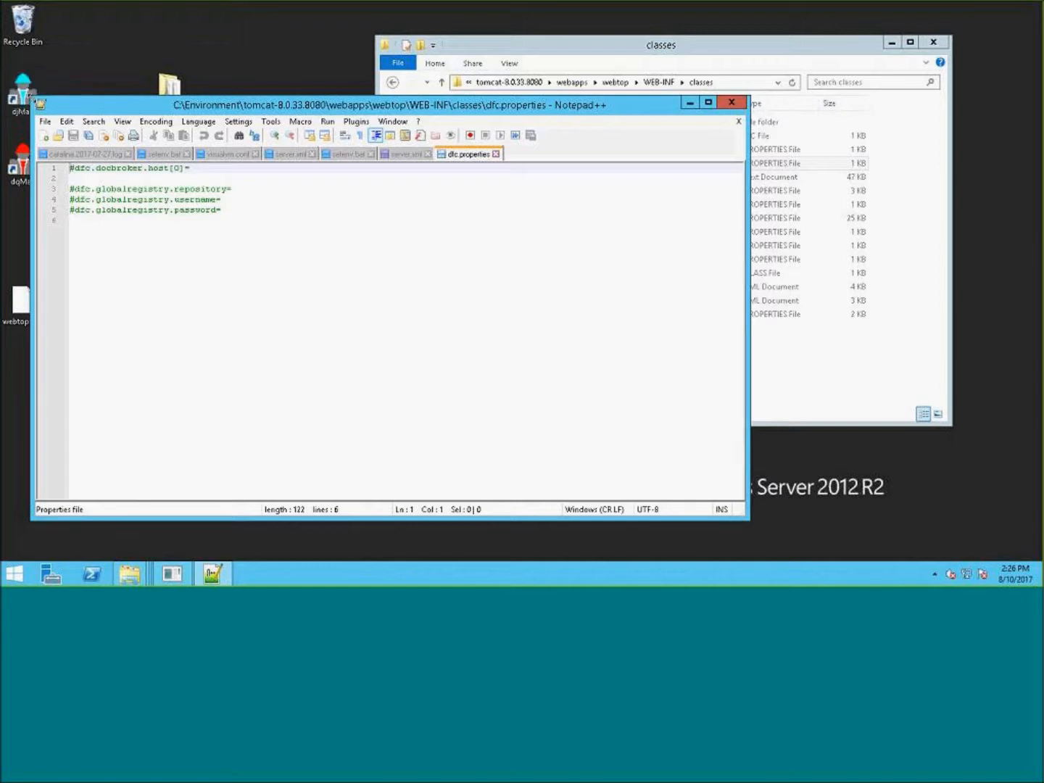
- Move the Notepad++ window with dfc.properties below the Explorer window
left_click_drag(32, 97, 128, 198)
left_click_drag(282, 208, 557, 63)
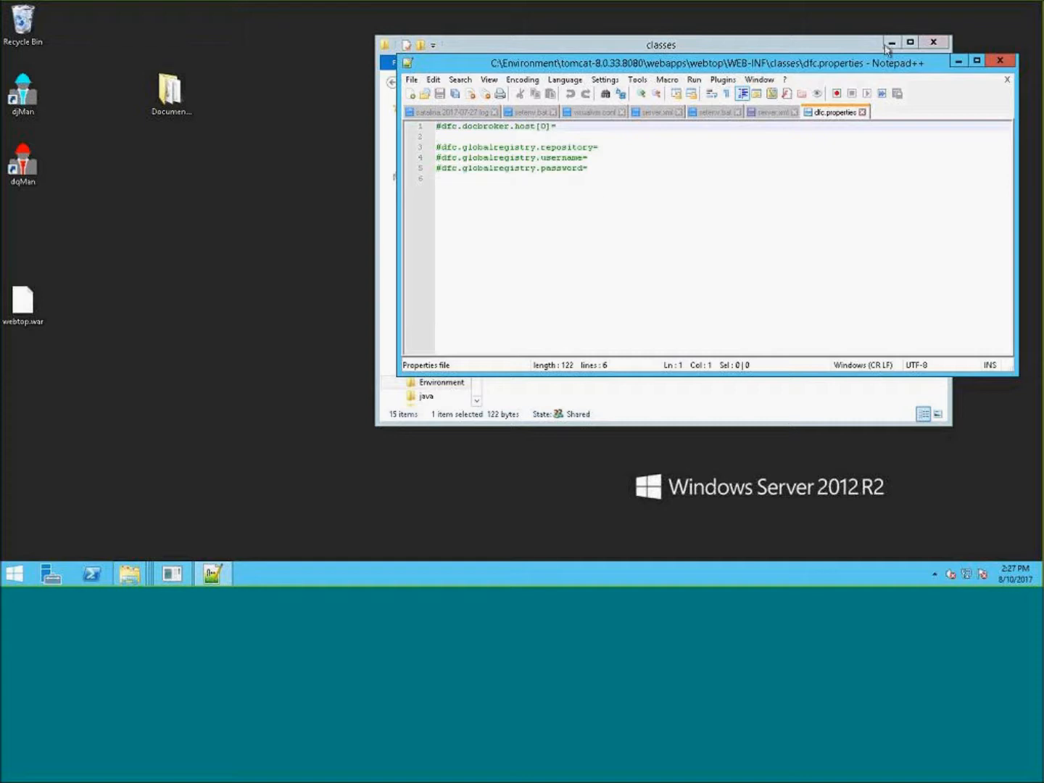
left_click_drag(838, 68, 830, 221)
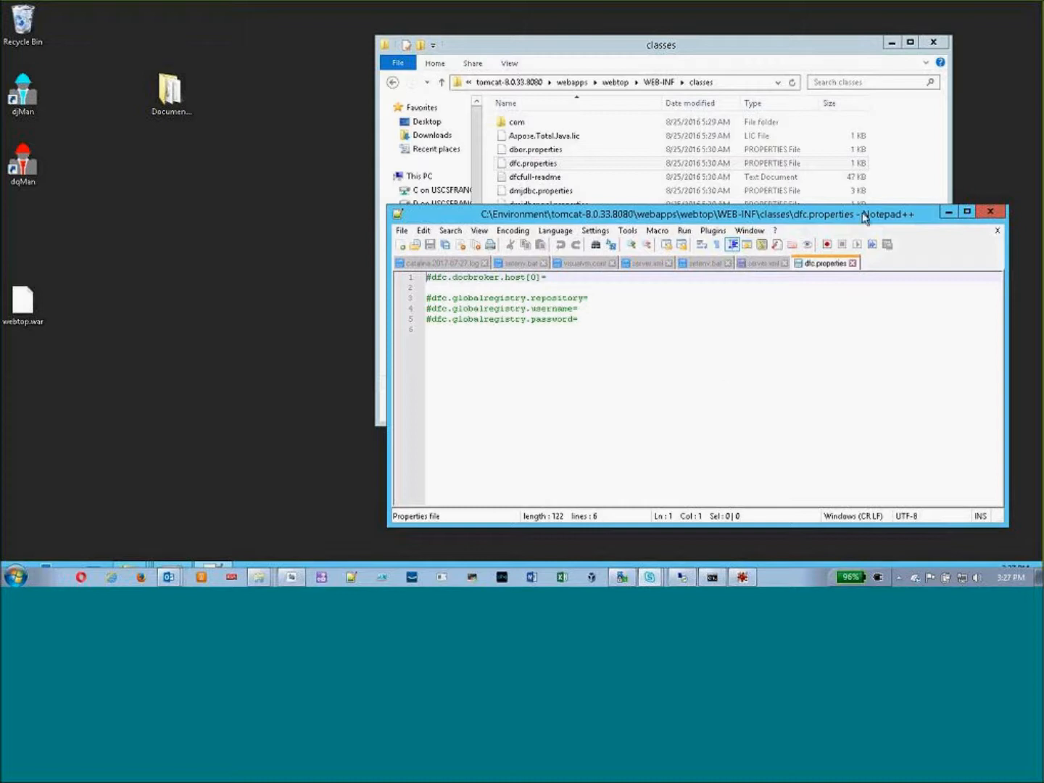
left_click(801, 361)
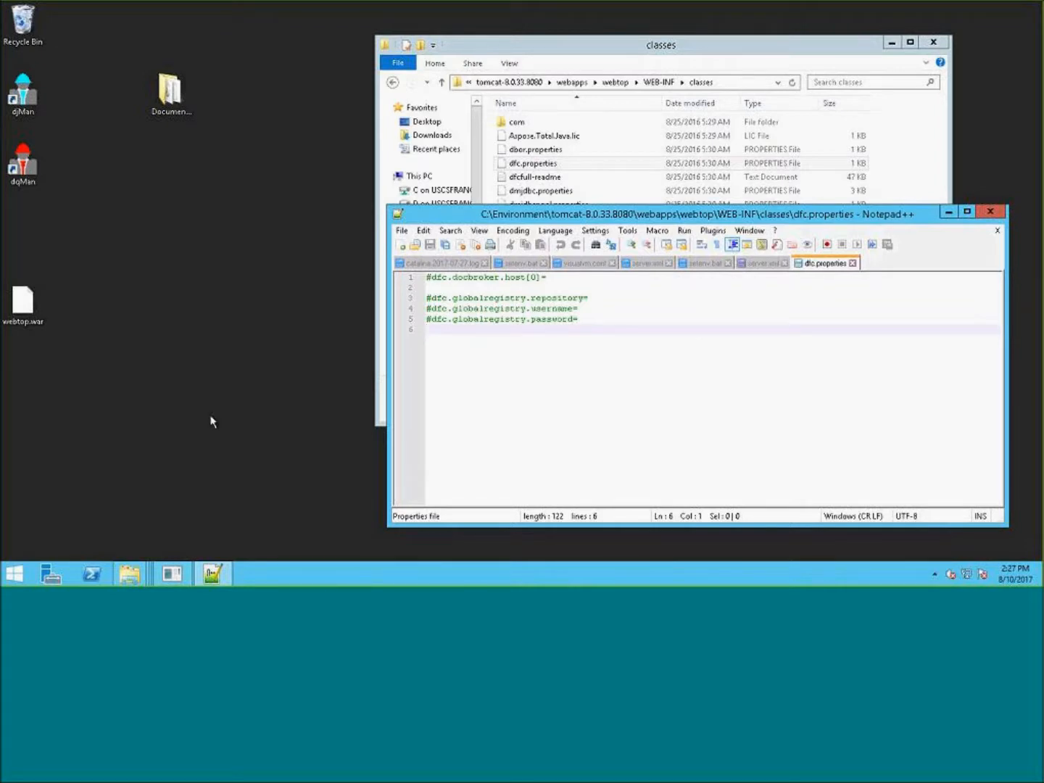
- Switch to MobaXterm on the local machine, maximize it, and open the vCloud CS remote session
left_click(32, 542)
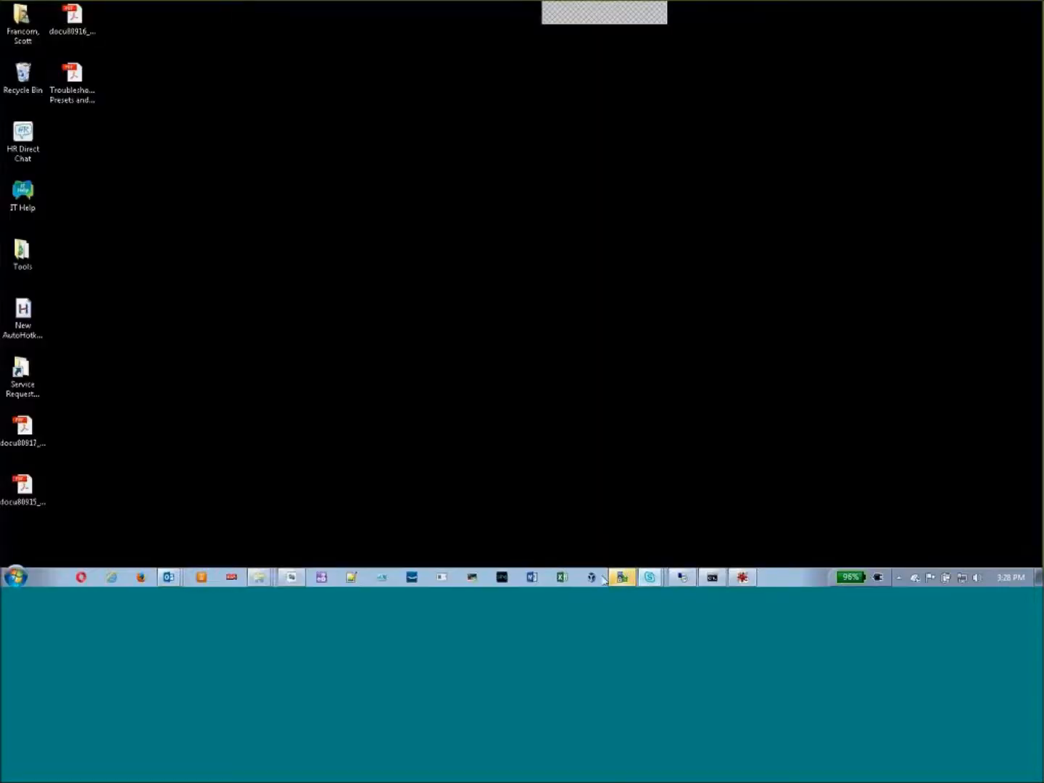
left_click(478, 578)
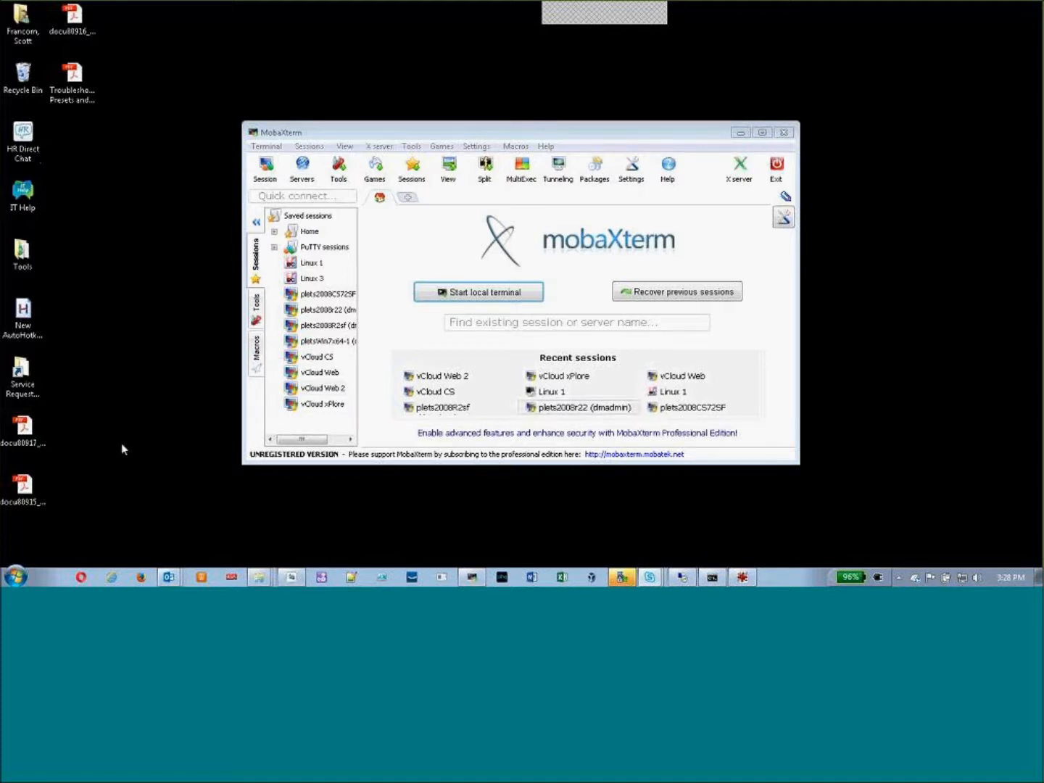
left_click(632, 140)
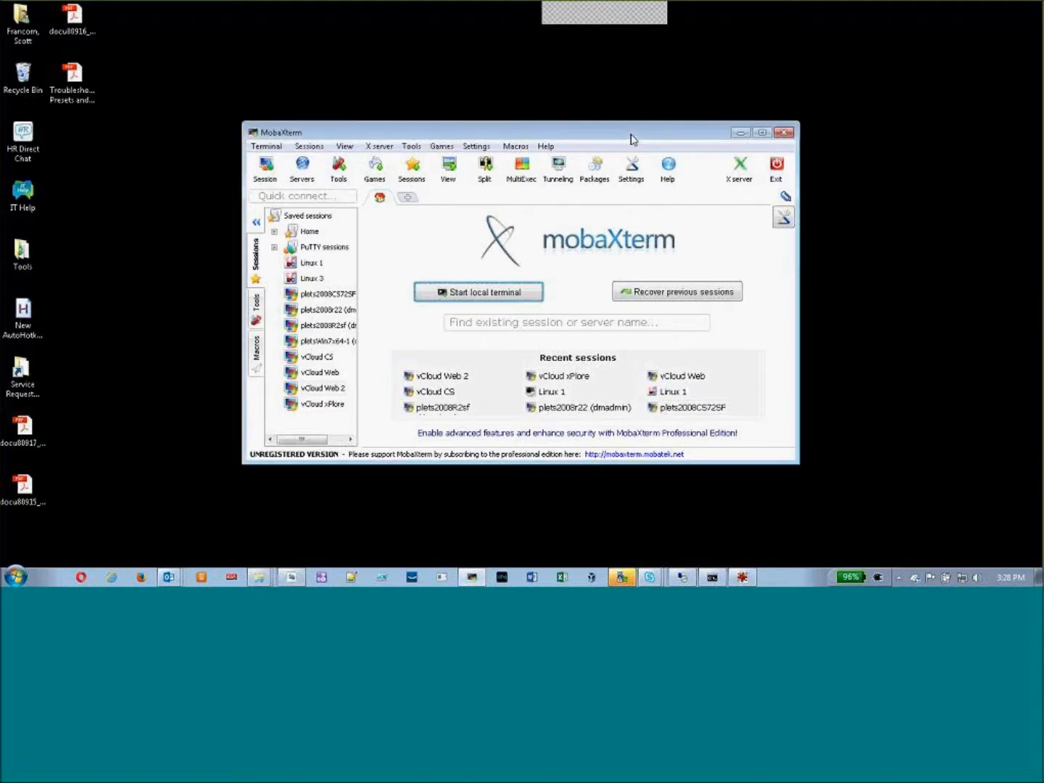
double_click(355, 133)
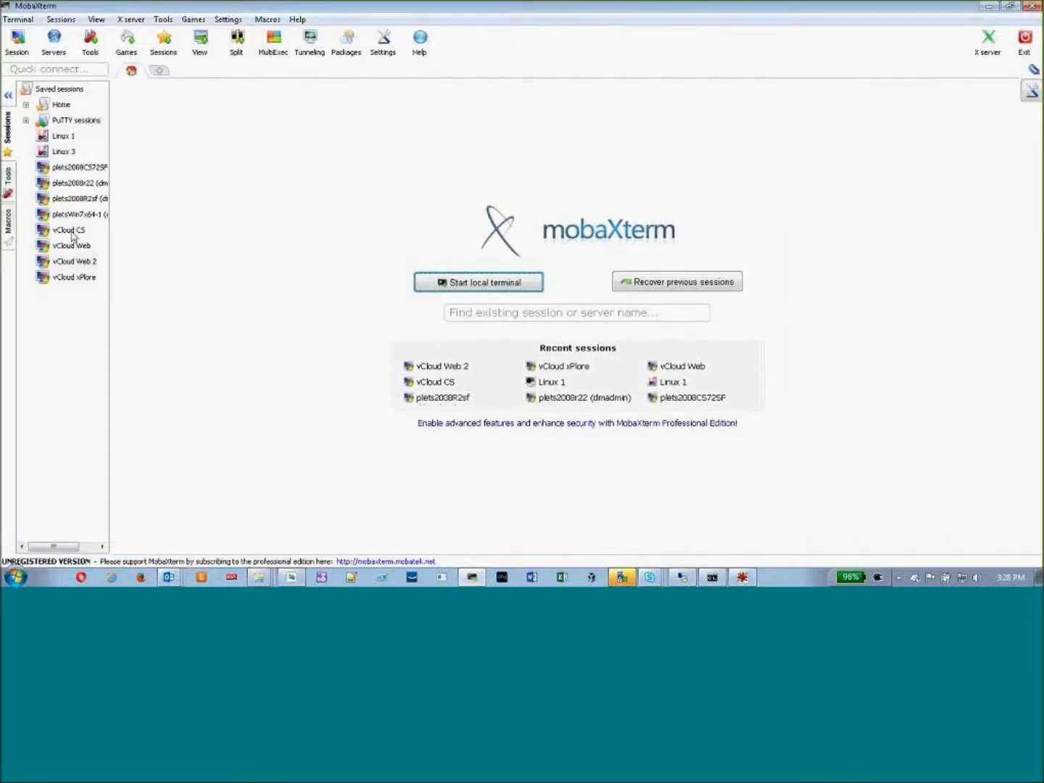
double_click(69, 229)
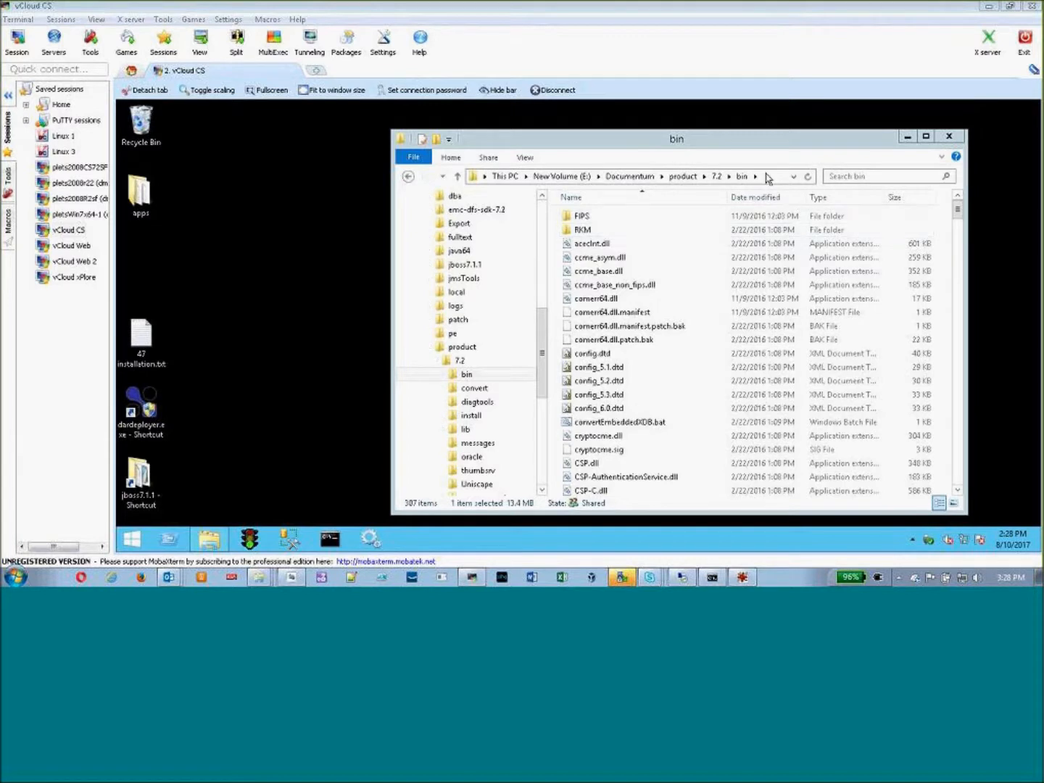
- Launch Documentum Server Manager and open the content server's dfc.properties from its Utilities tab
left_click(249, 544)
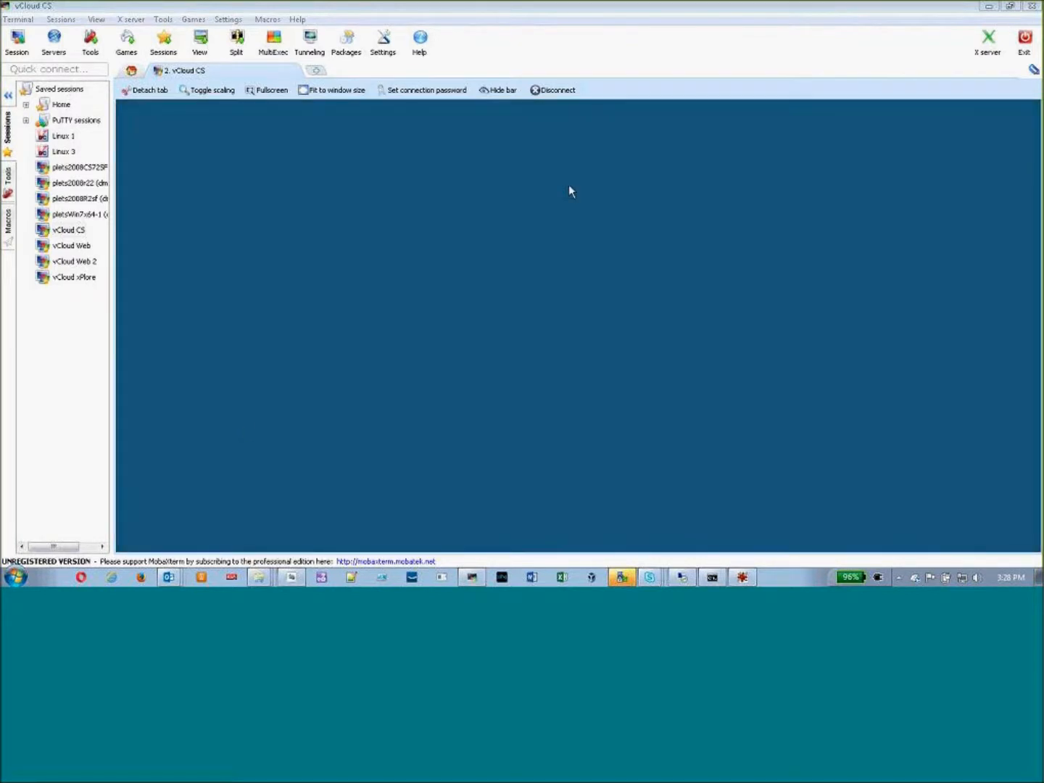
left_click(654, 348)
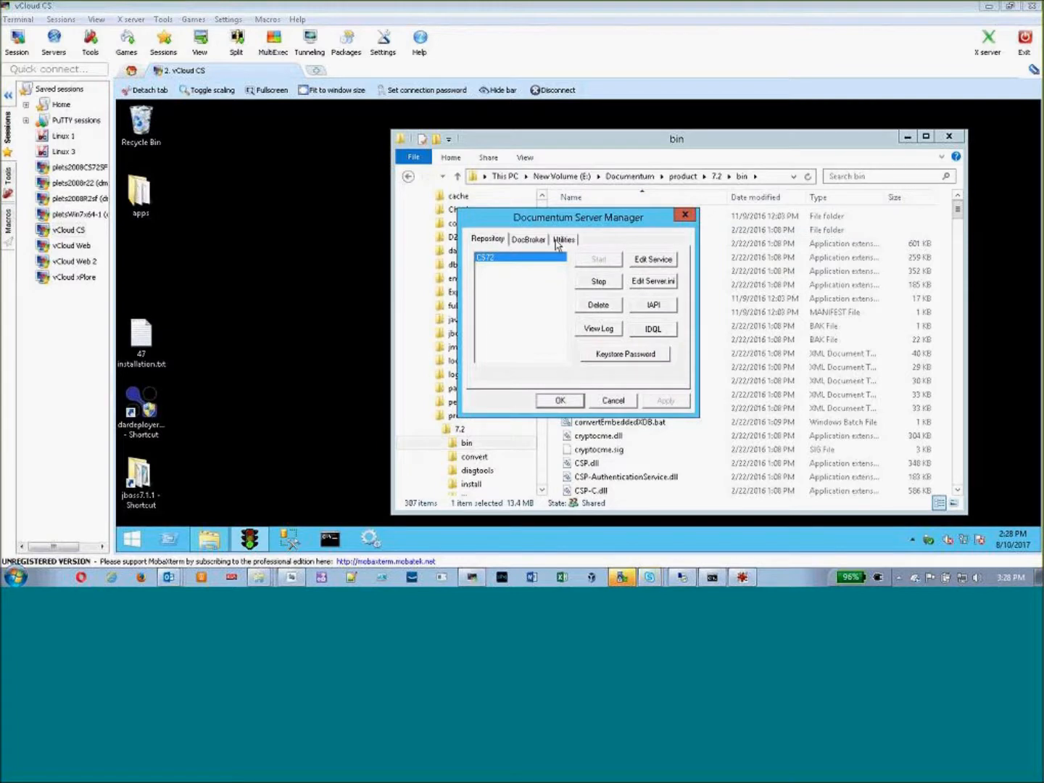
left_click(565, 239)
left_click(538, 308)
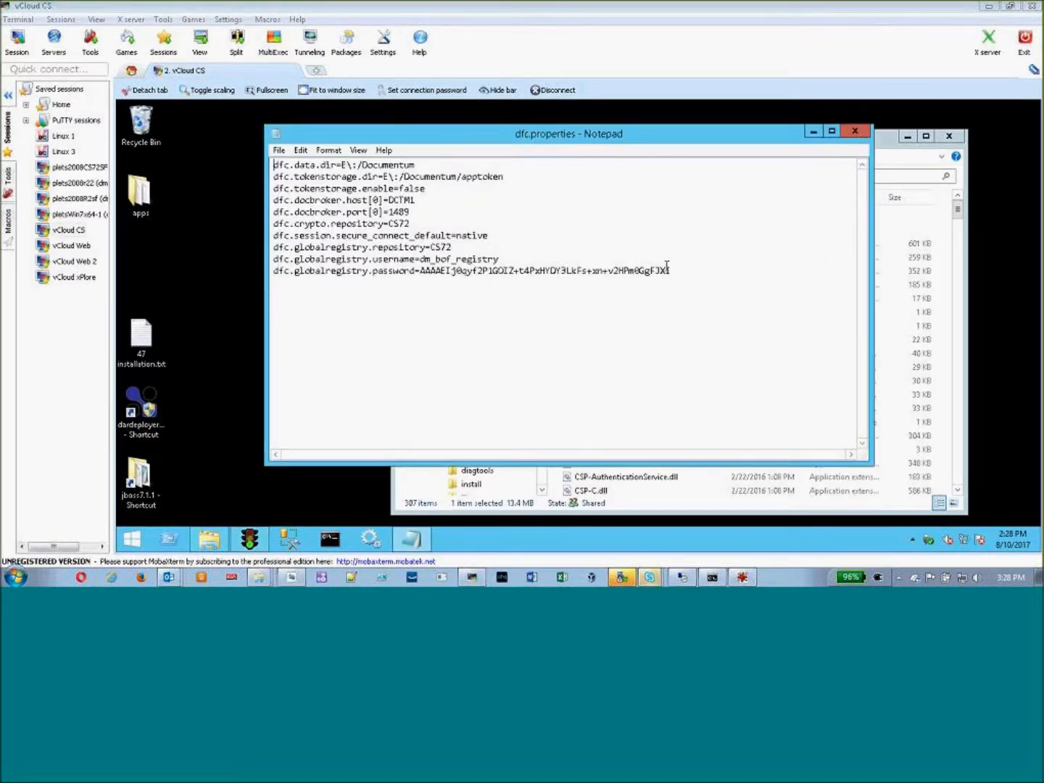
- Copy the docbroker, crypto, session and global registry lines from the server's dfc.properties, then minimize MobaXterm
left_click_drag(674, 273, 254, 199)
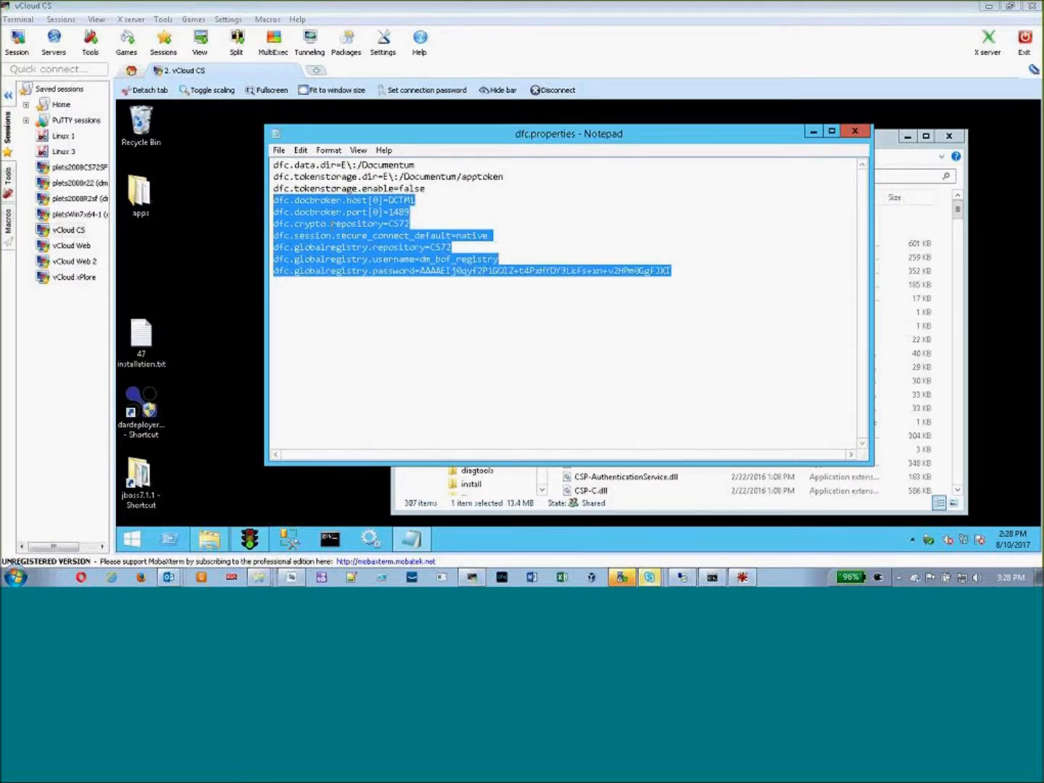
right_click(332, 224)
left_click(361, 265)
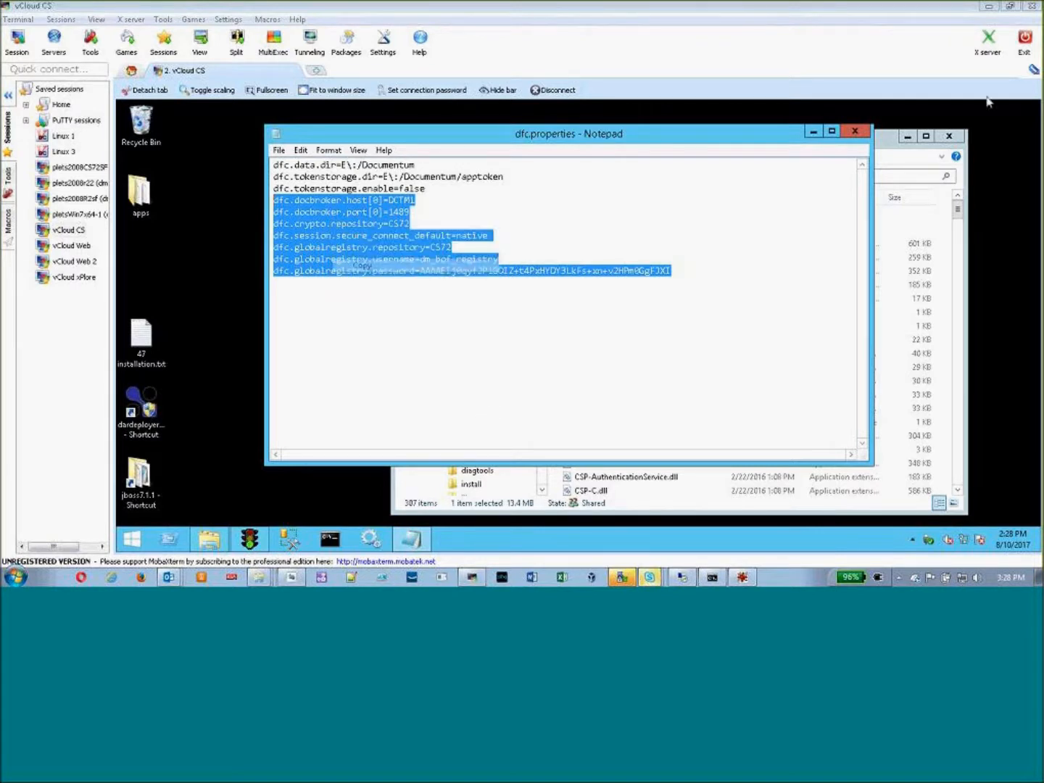
left_click(989, 7)
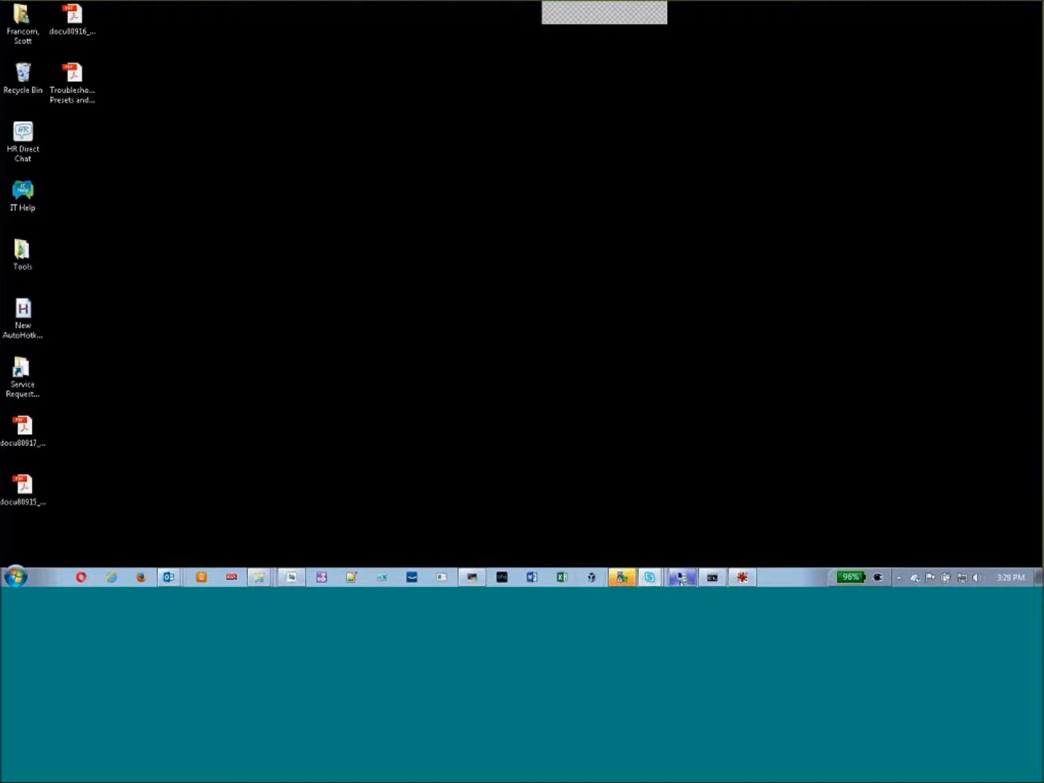
- Switch back to the remote server, paste the copied server lines into the webtop dfc.properties and delete the commented-out defaults
left_click(681, 577)
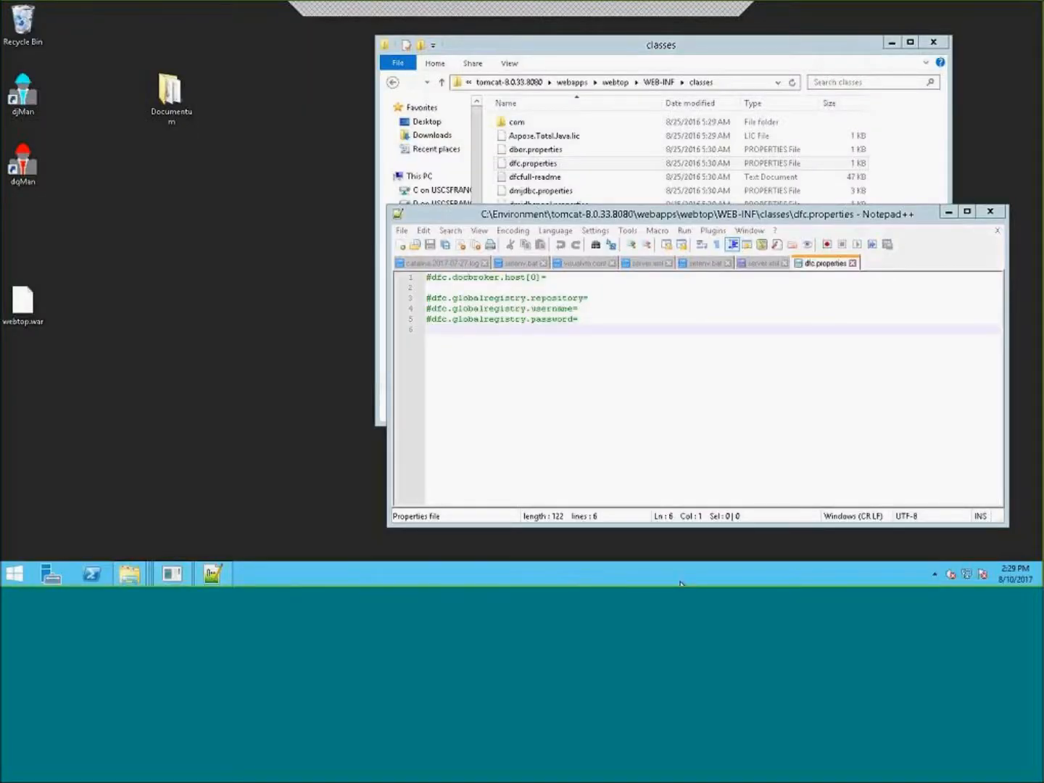
left_click(451, 341)
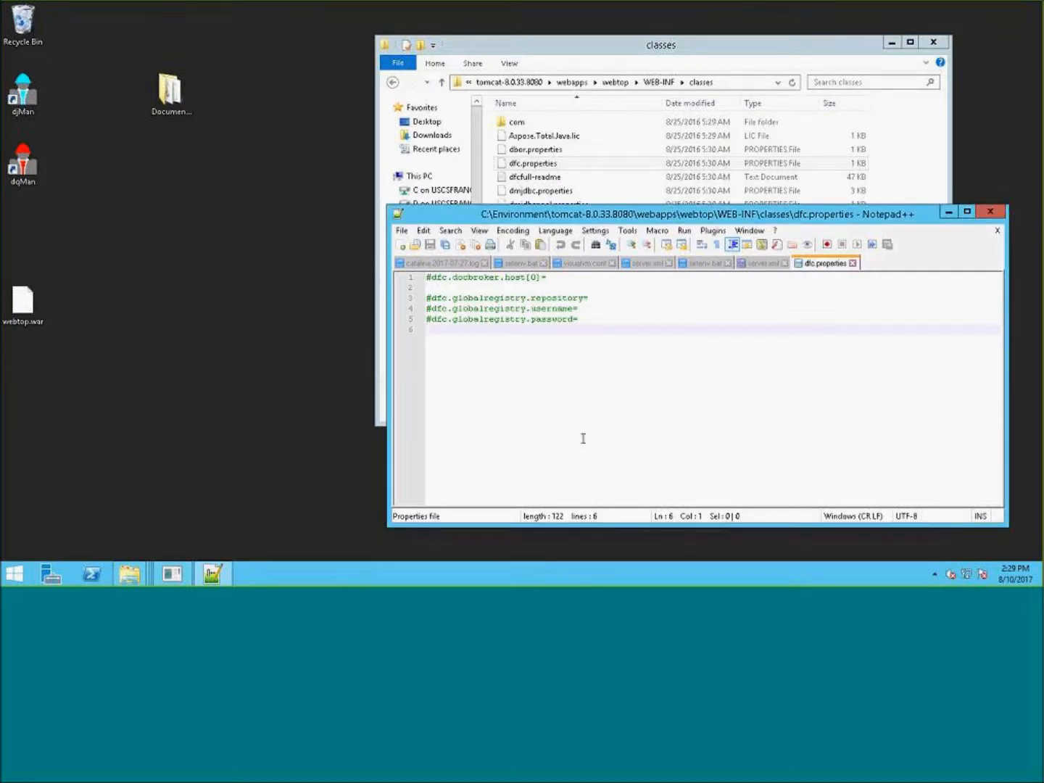
key("ctrl+v")
left_click(669, 364)
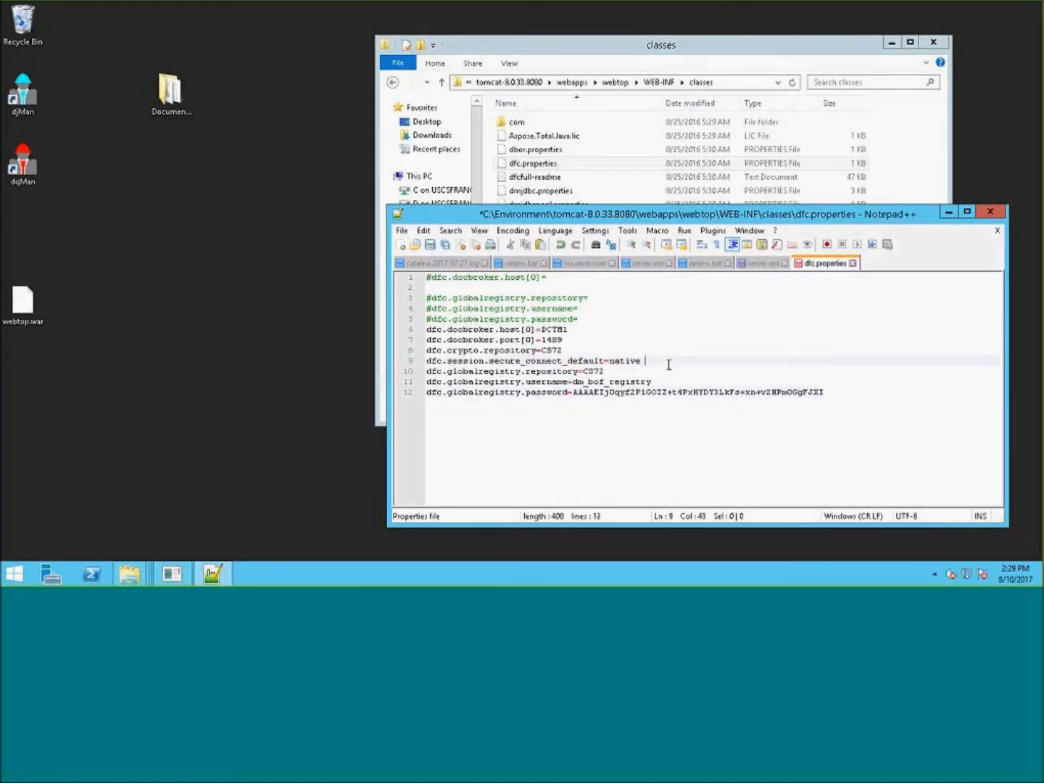
left_click_drag(578, 319, 417, 270)
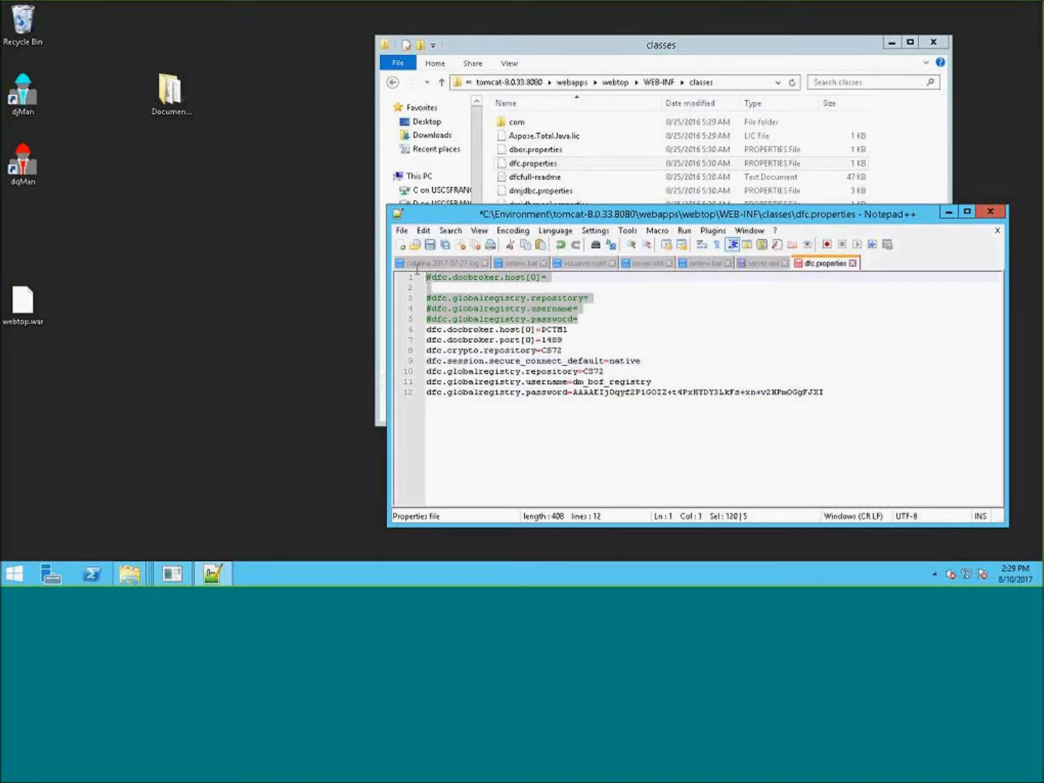
key("Delete")
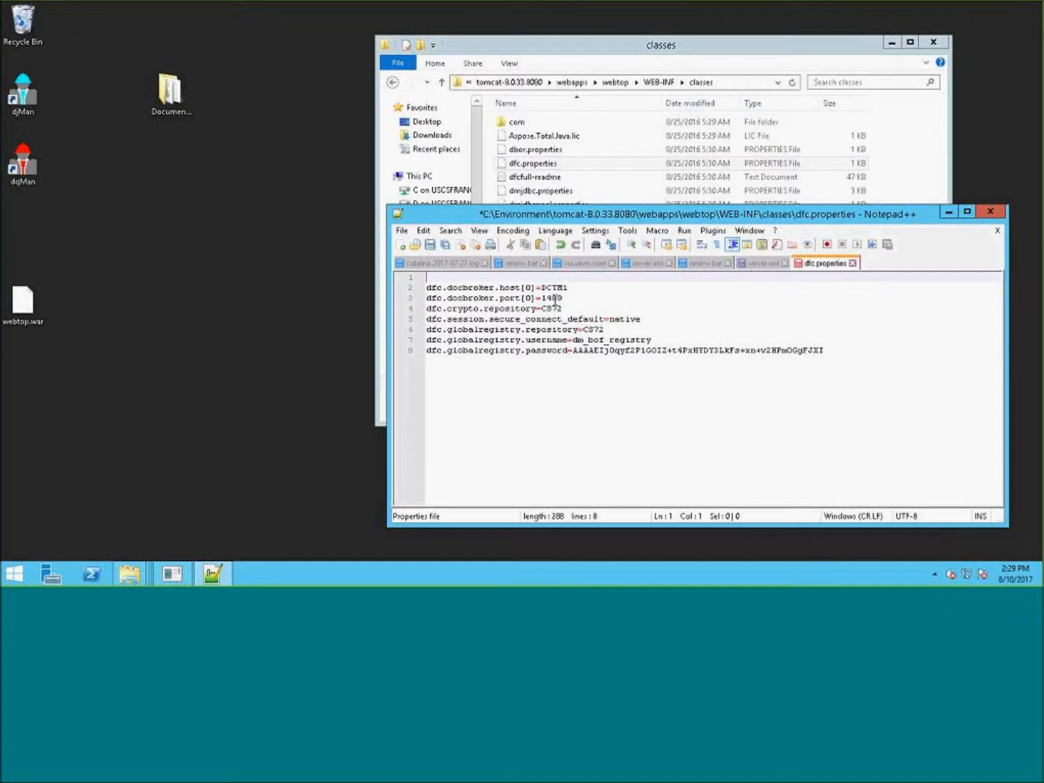
key("Delete")
- Review the pasted docbroker, crypto, session and global registry entries in the webtop dfc.properties
left_click_drag(640, 309, 417, 298)
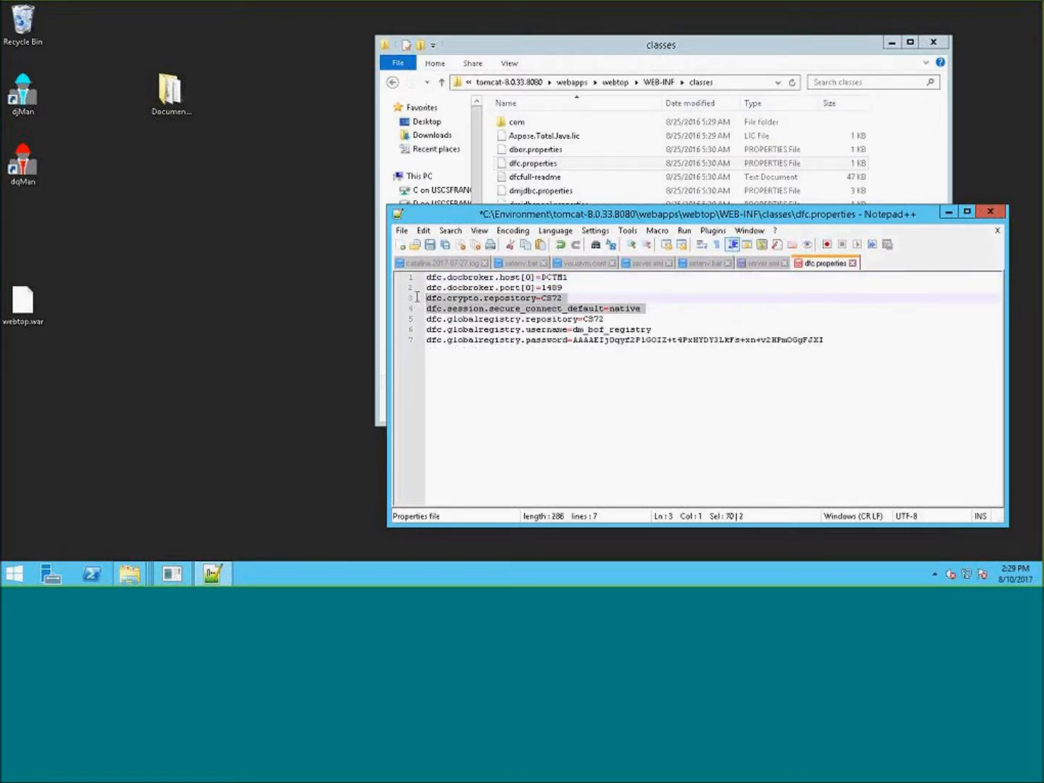
key("ctrl+End")
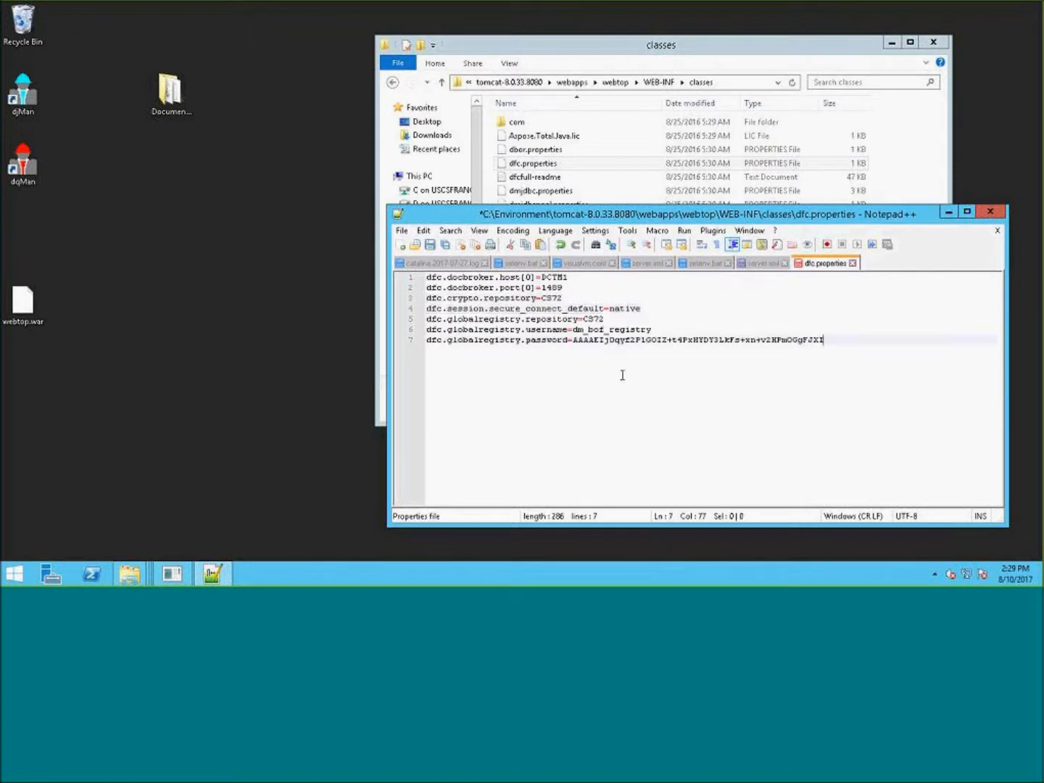
mouse_move(411, 339)
left_mouse_down()
mouse_move(410, 274)
mouse_move(410, 324)
left_mouse_up()
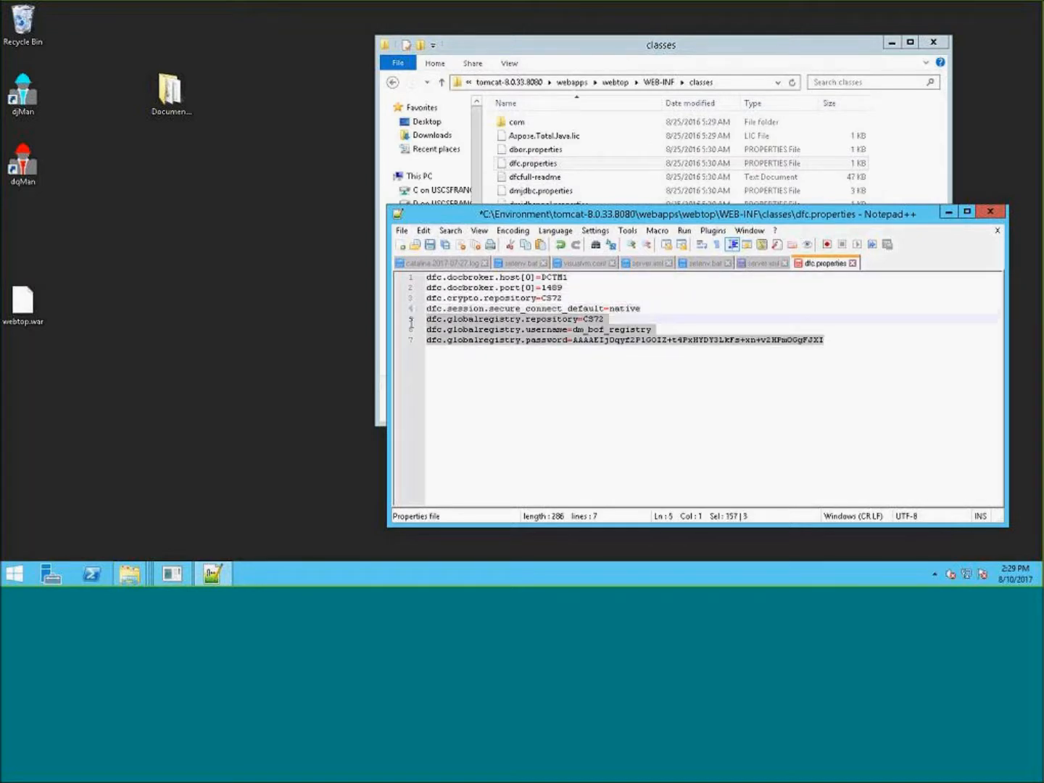
left_click_drag(571, 285, 426, 277)
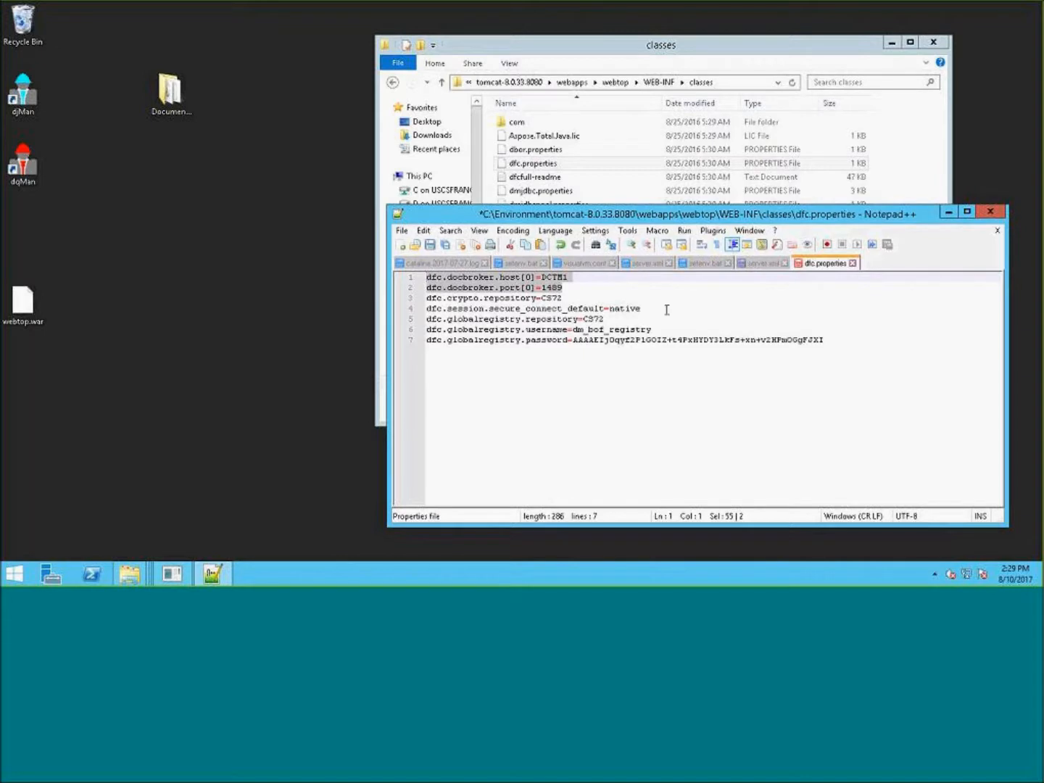
left_click_drag(626, 320, 418, 285)
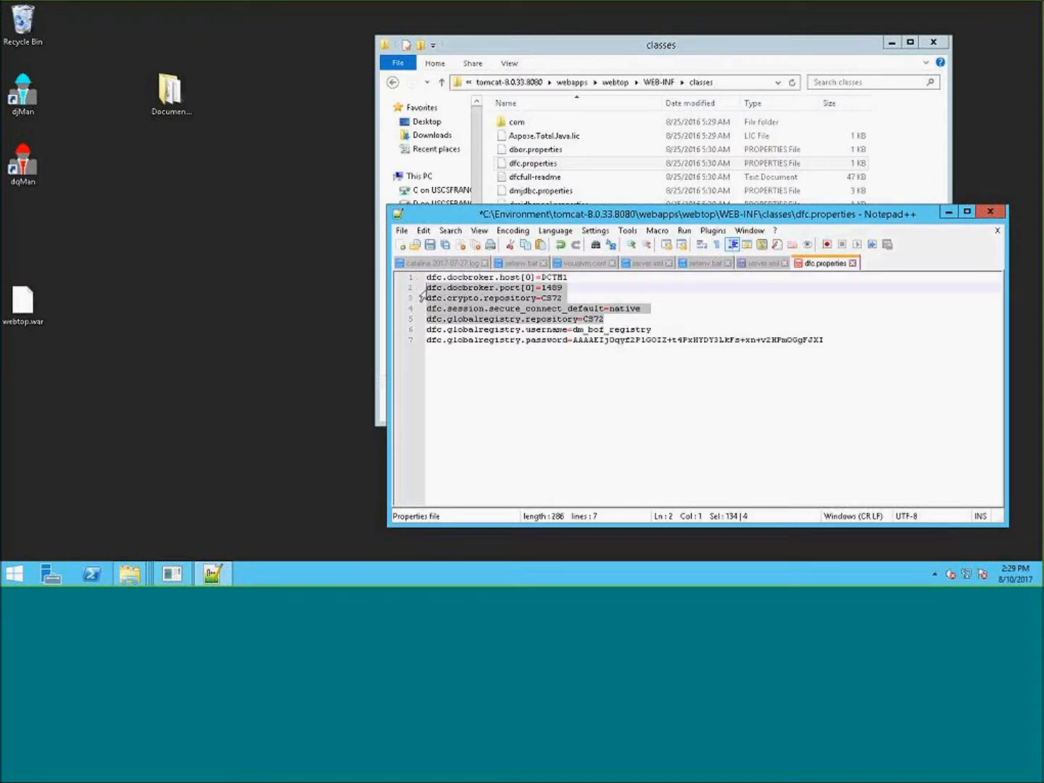
left_click(838, 427)
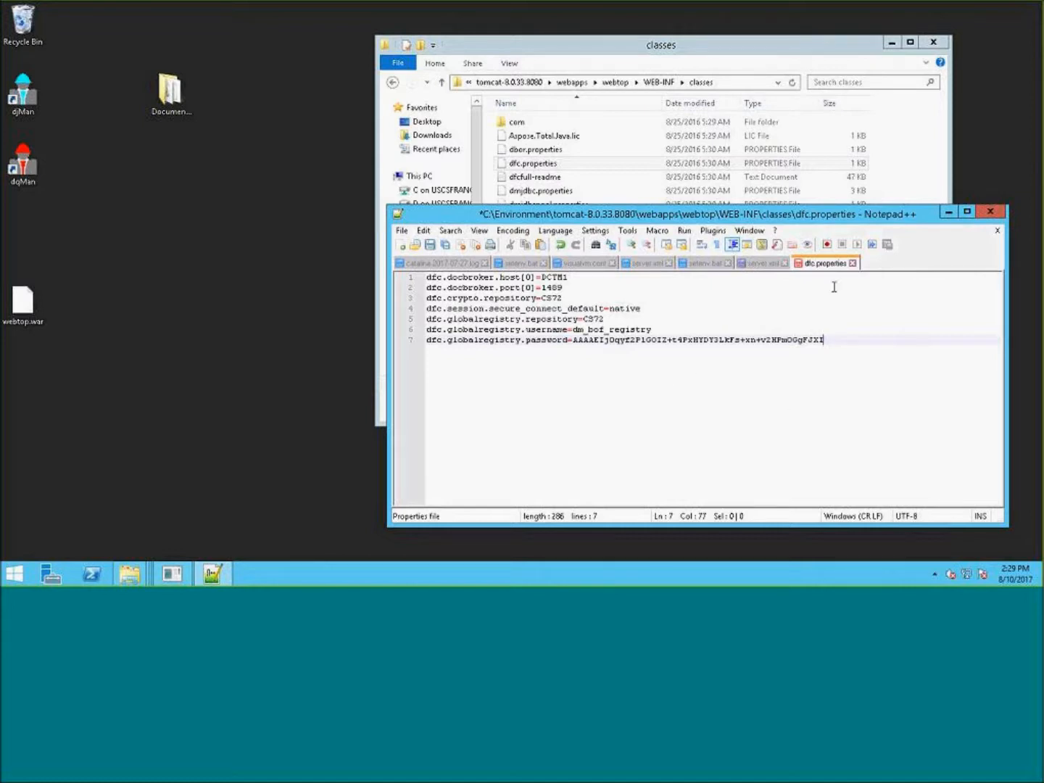
- Move the Notepad++ window aside and save the edited dfc.properties
left_click_drag(840, 214, 502, 214)
left_click(668, 42)
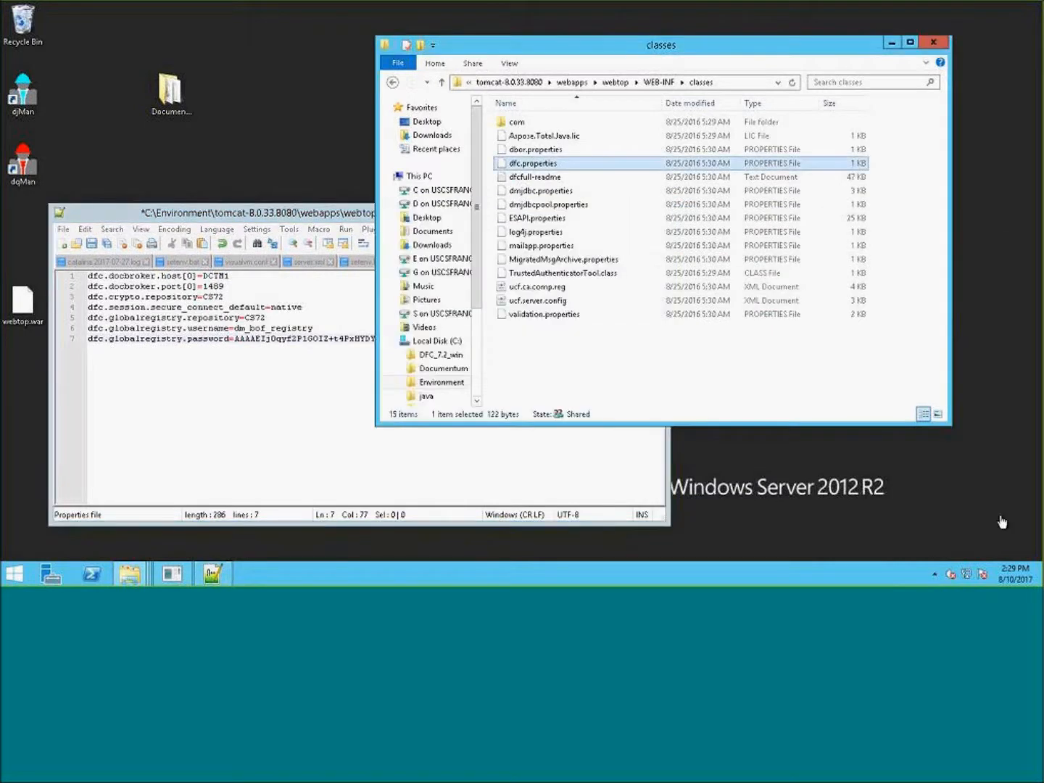
left_click(214, 508)
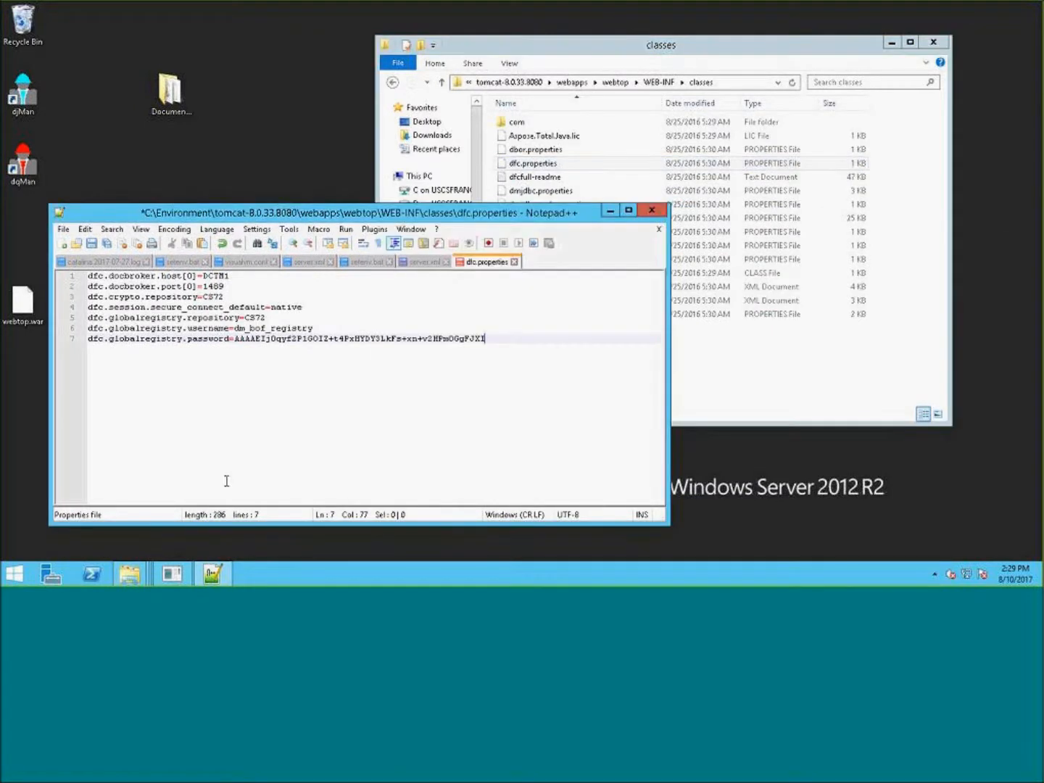
left_click(92, 243)
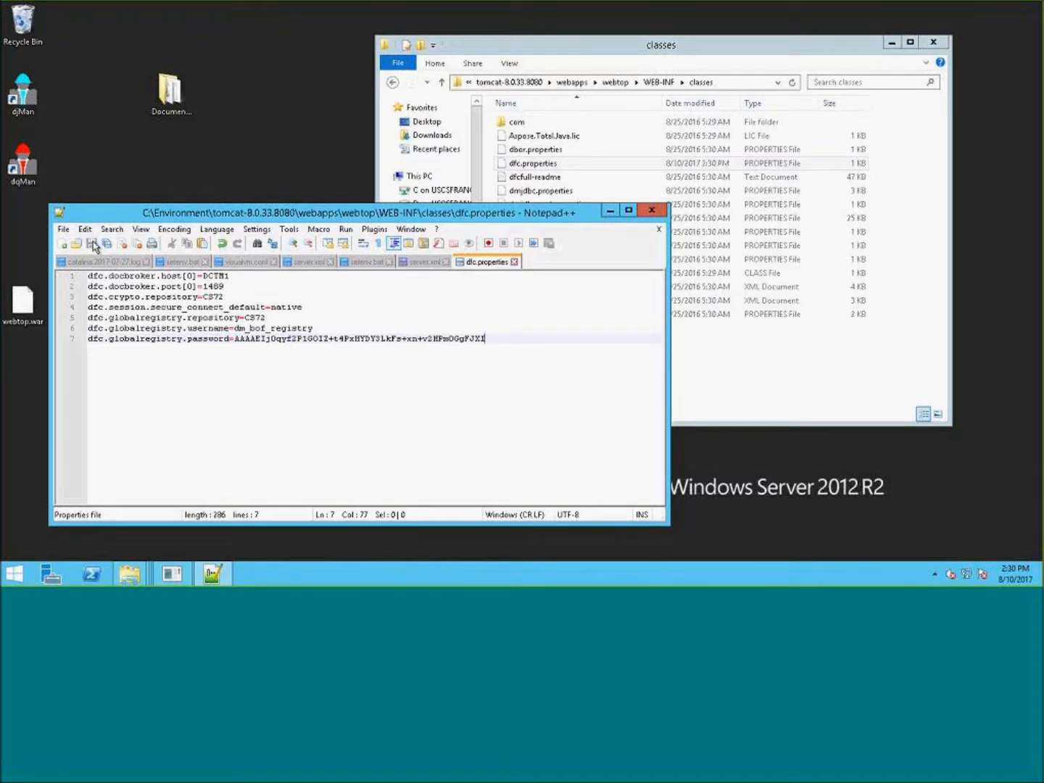
- Close the saved dfc.properties file in Notepad++
left_click(751, 45)
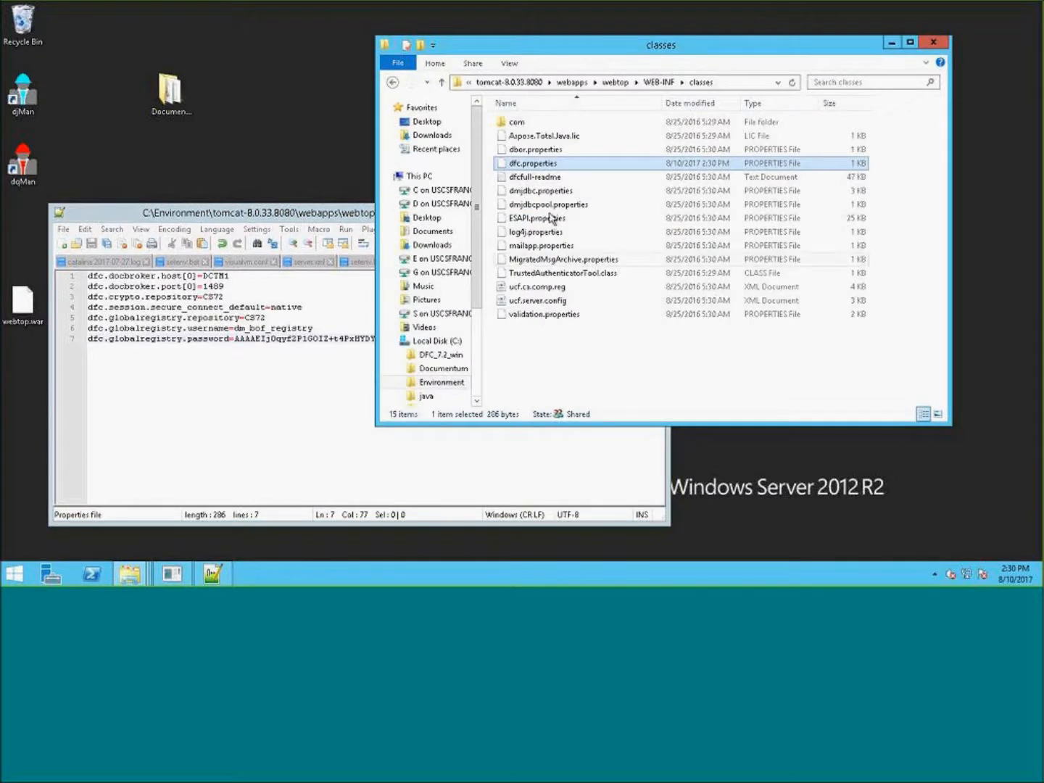
double_click(538, 166)
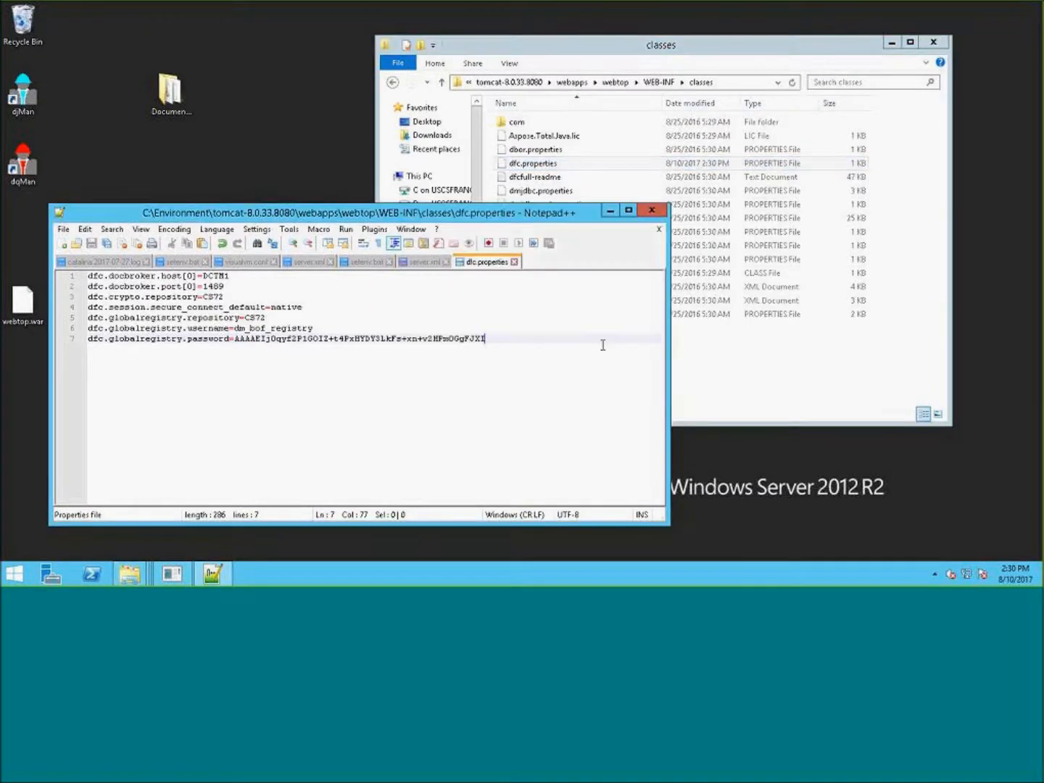
left_click(513, 262)
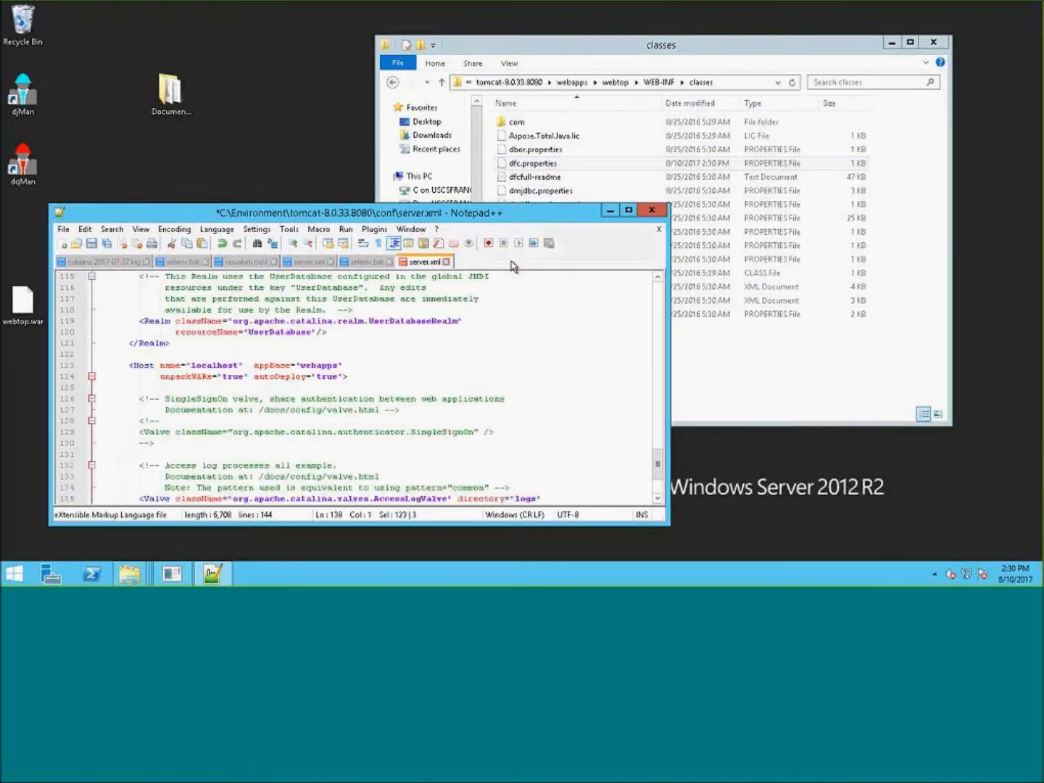
left_click(701, 53)
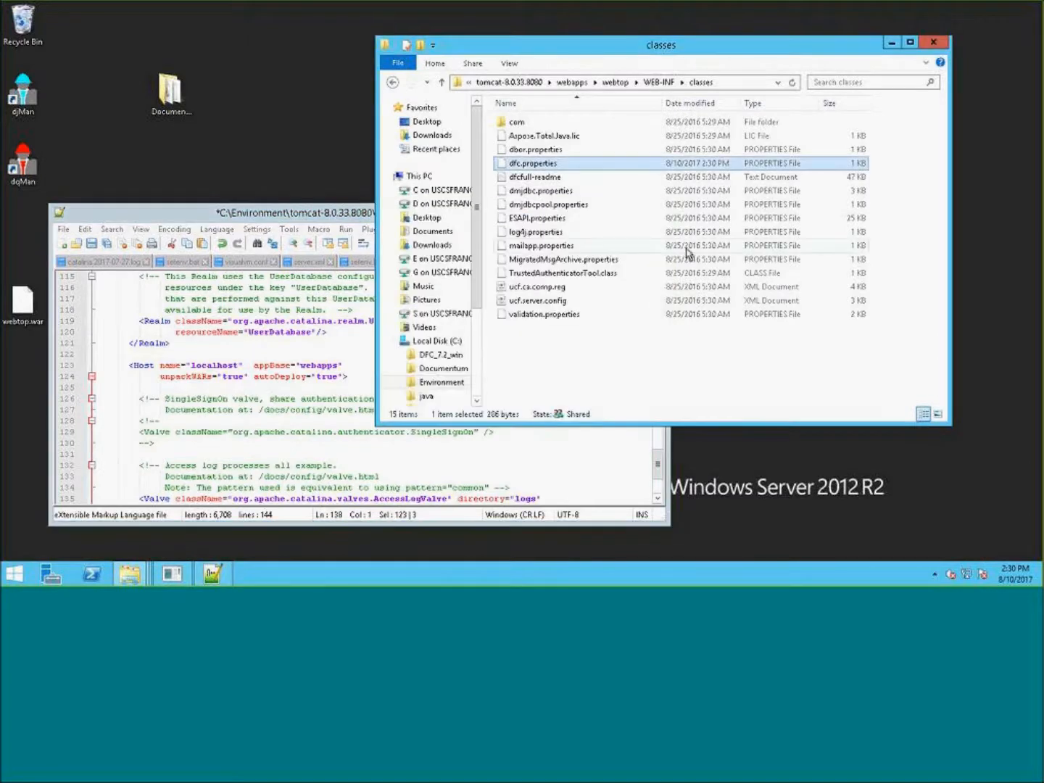
left_click(664, 84)
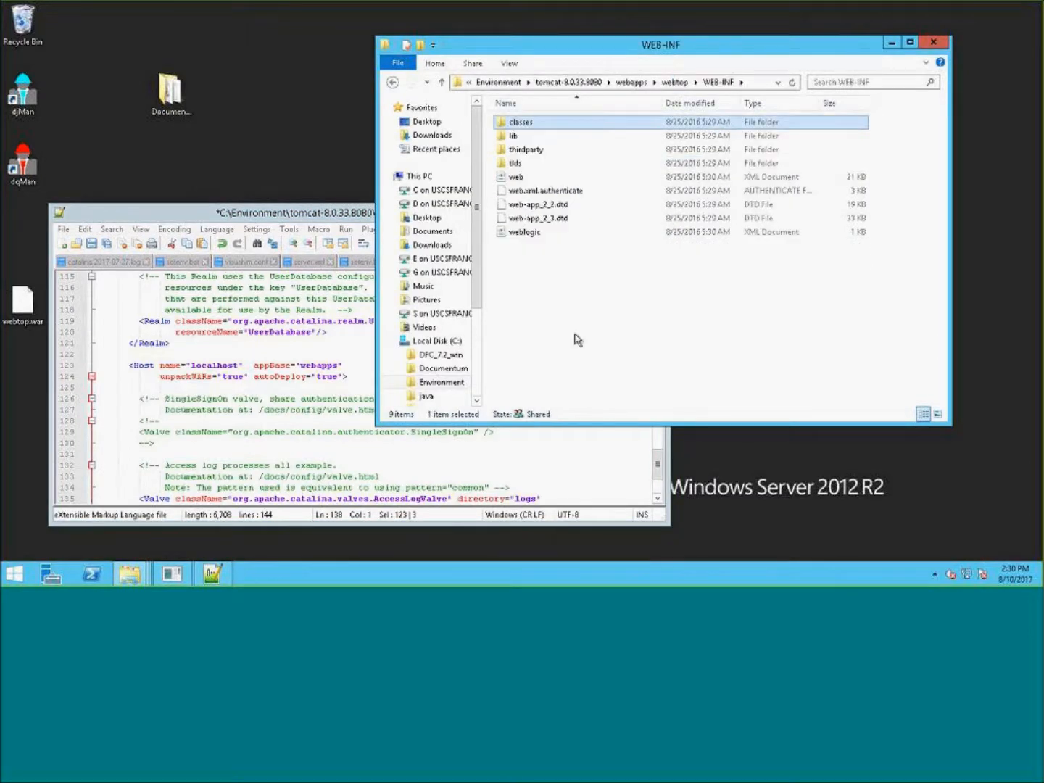
double_click(527, 126)
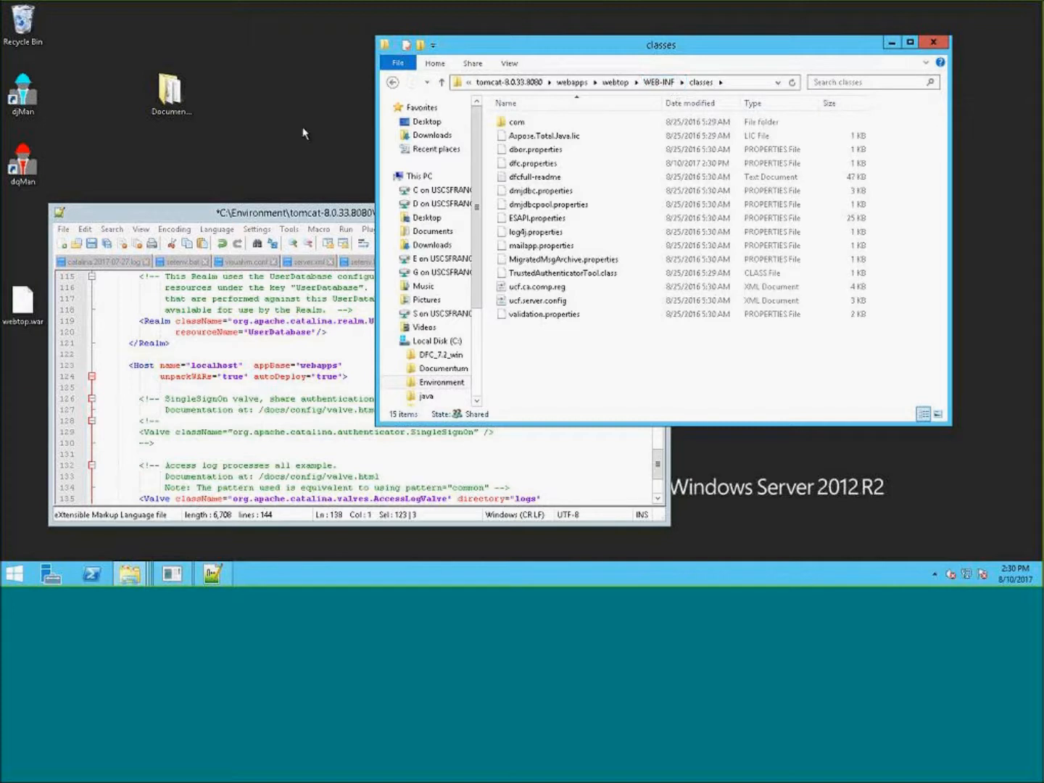
left_click(307, 145)
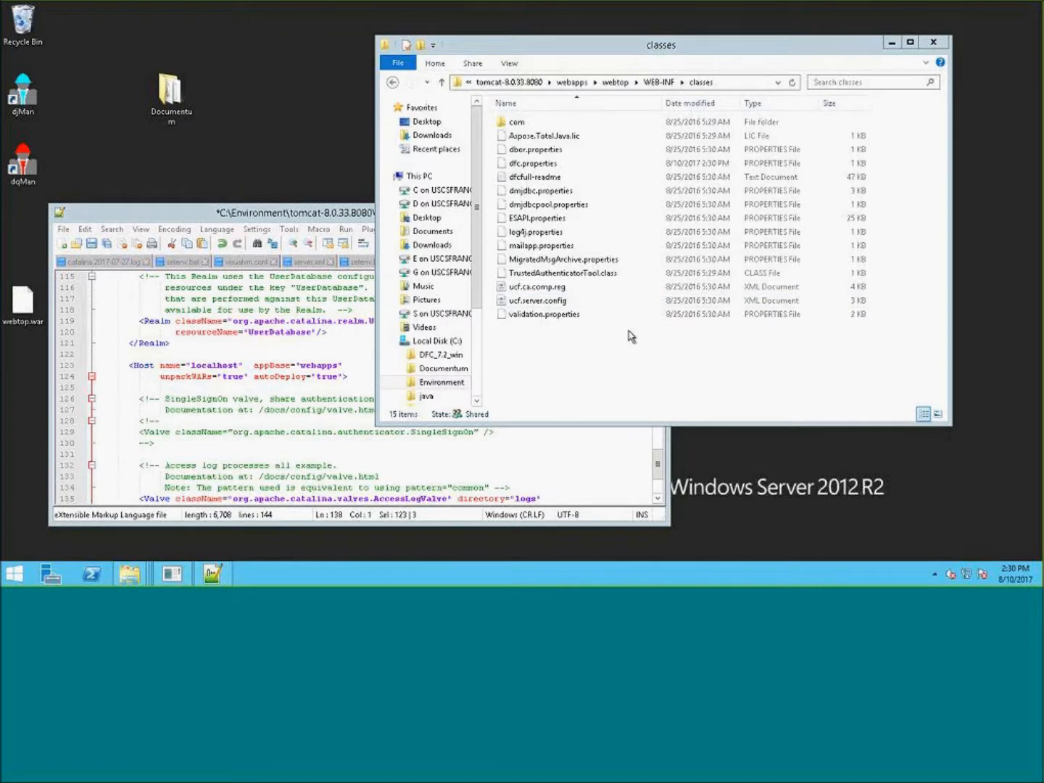
left_click(600, 384)
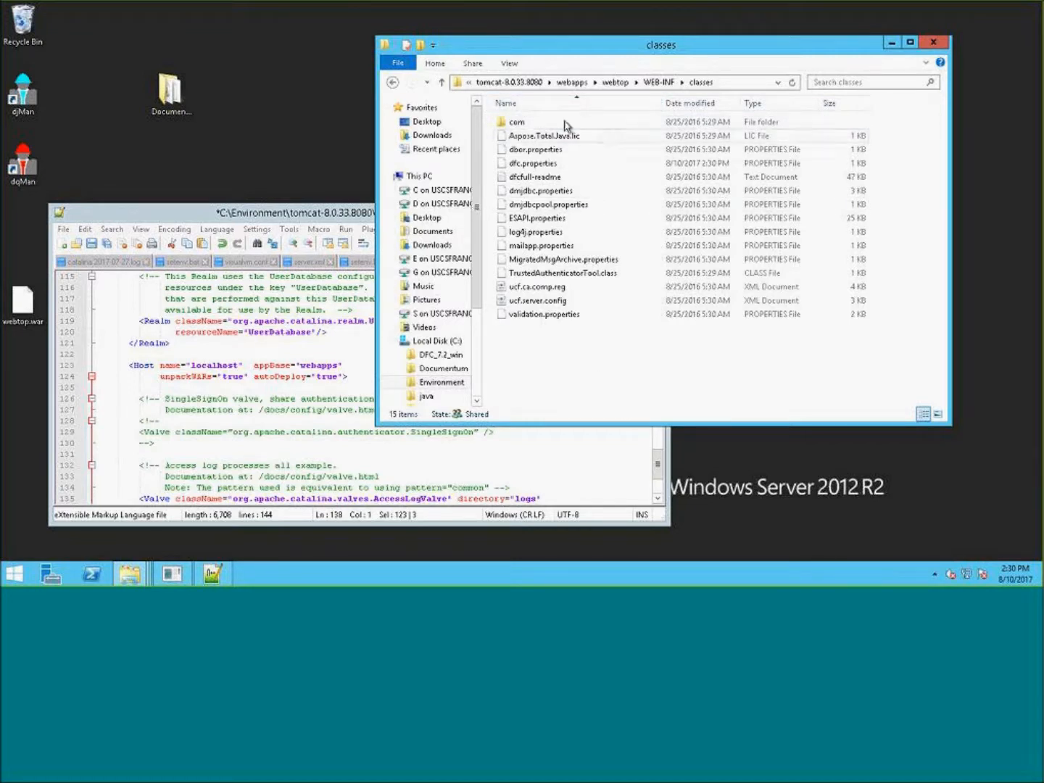
left_click(508, 82)
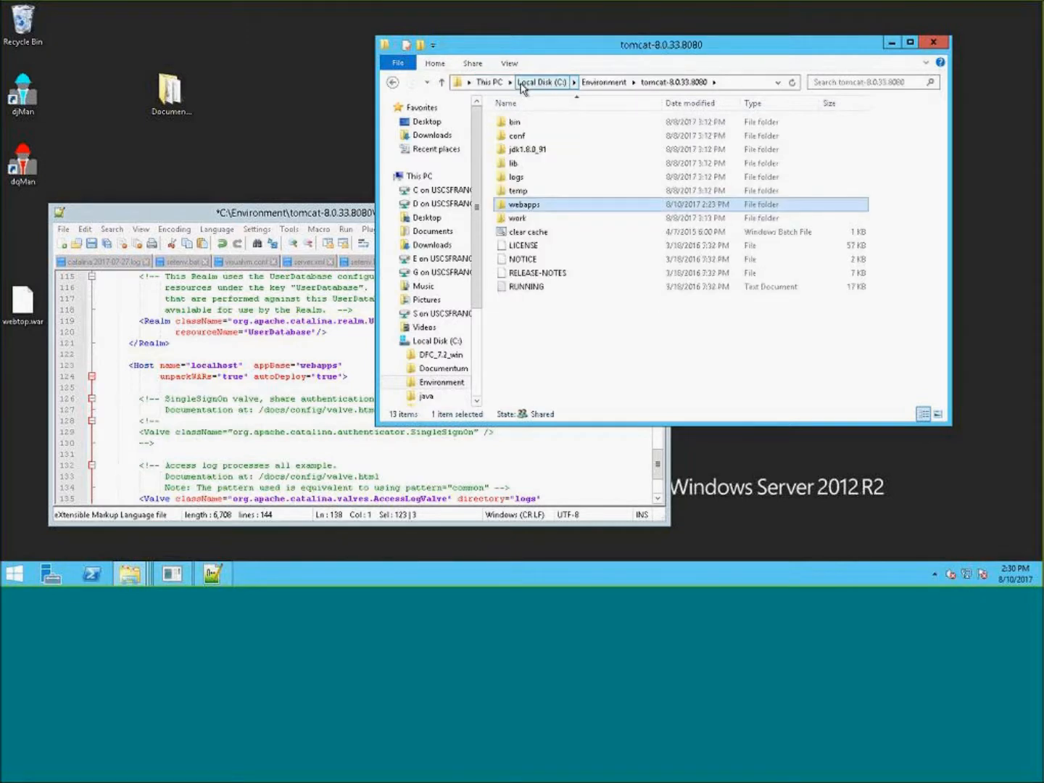
left_click(604, 83)
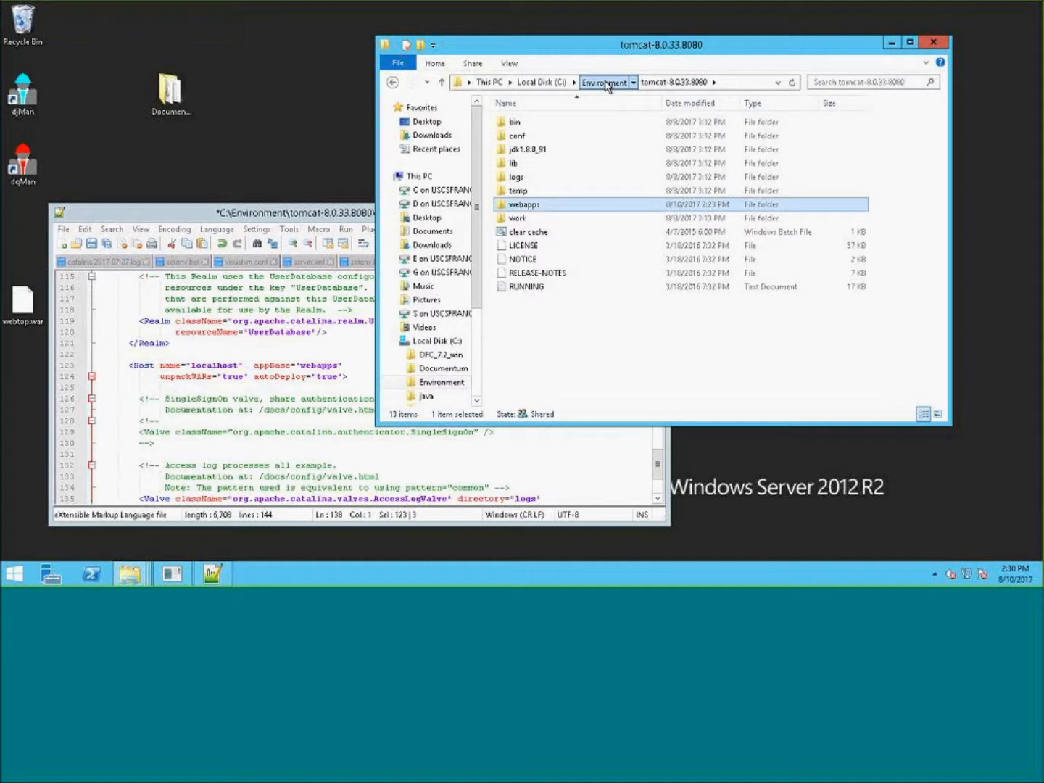
left_click_drag(606, 84, 578, 58)
left_click(559, 260)
key("BackSpace")
key("Escape")
key("Delete")
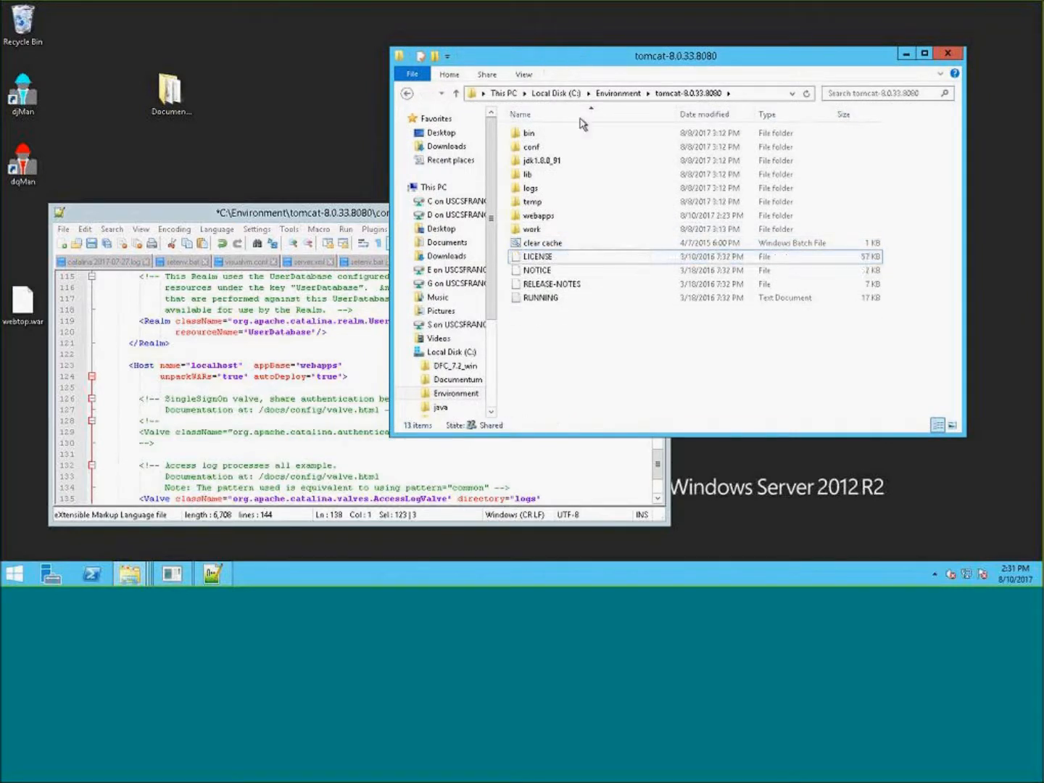
- Copy the setpass_2 batch file from tomcat-8.0.33.9080's webtop682p6 WEB-INF classes folder
left_click(617, 94)
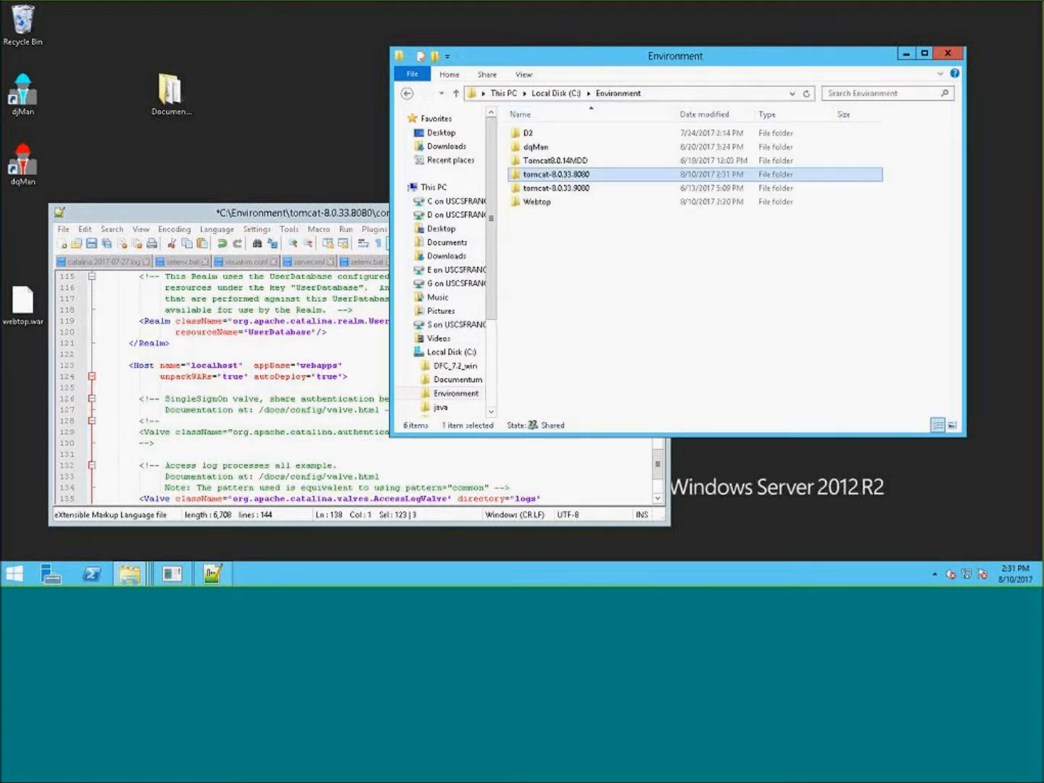
double_click(601, 188)
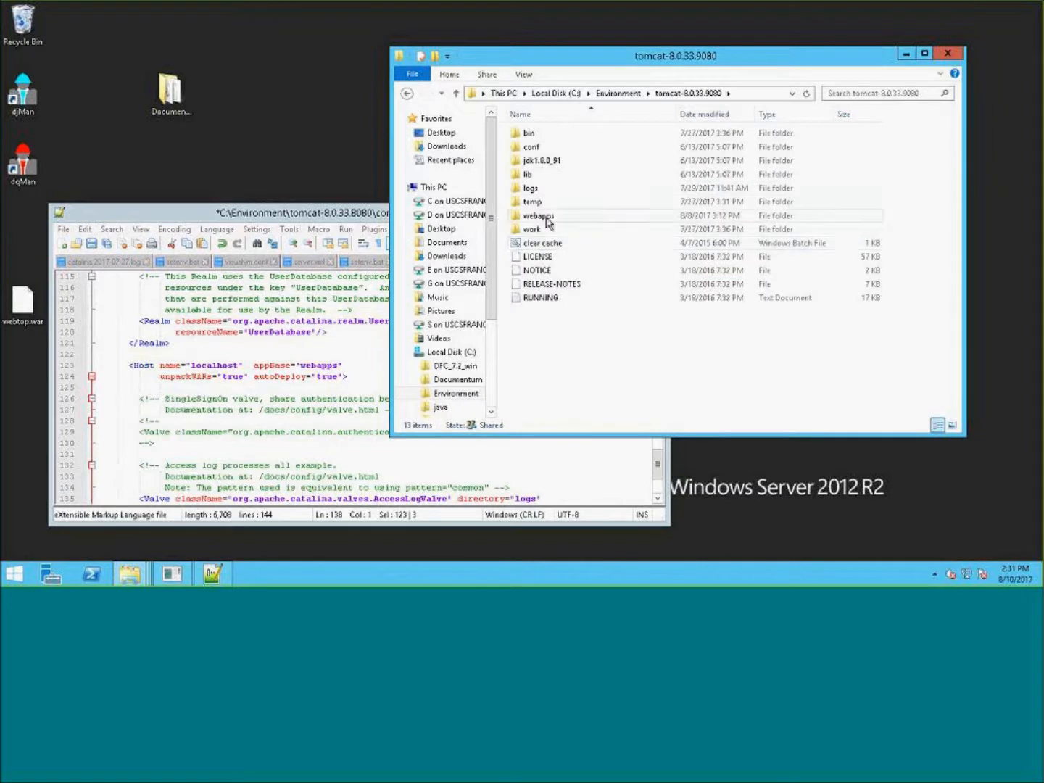
double_click(531, 222)
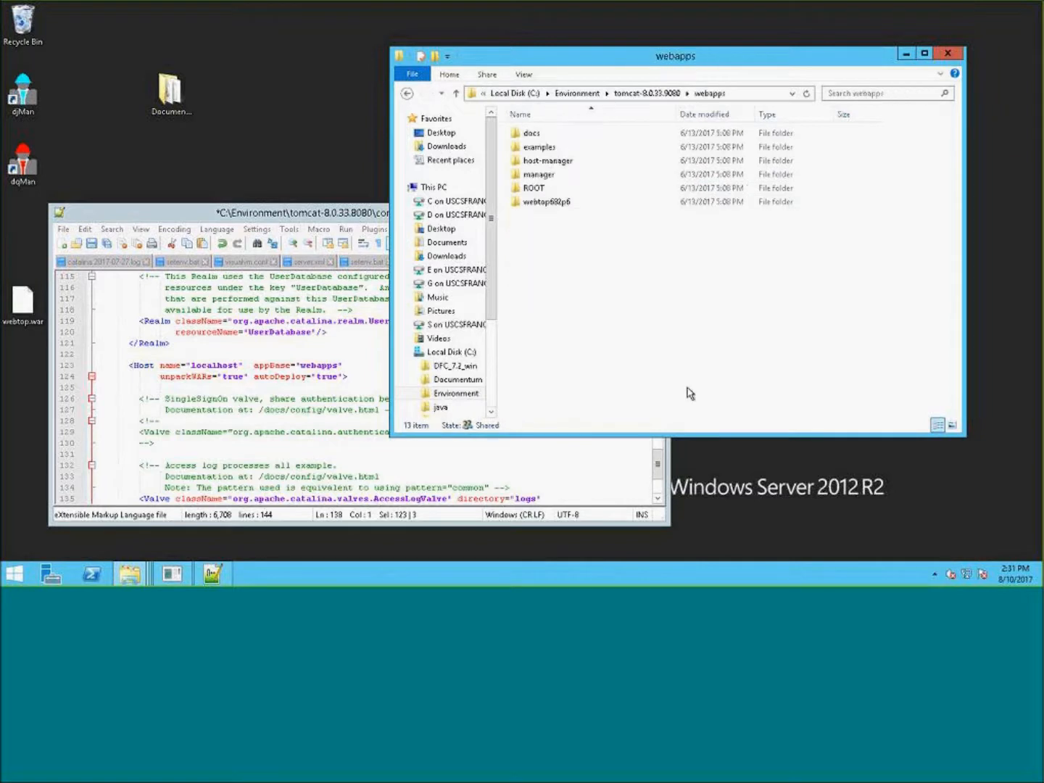
double_click(546, 201)
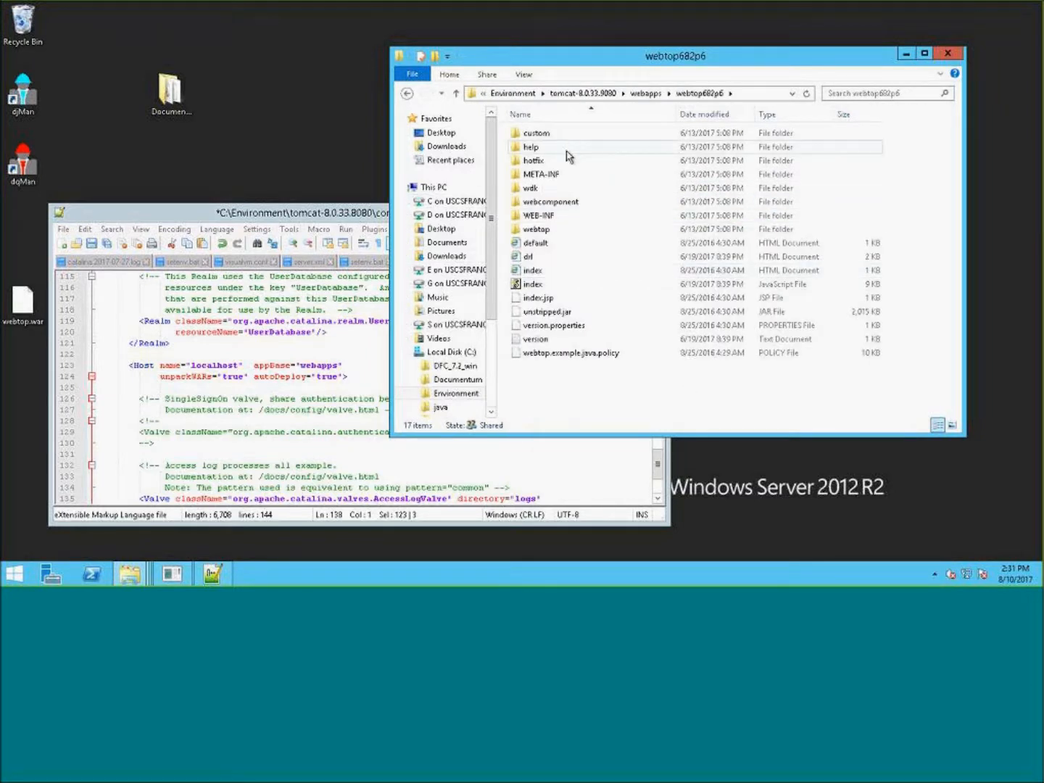
double_click(555, 216)
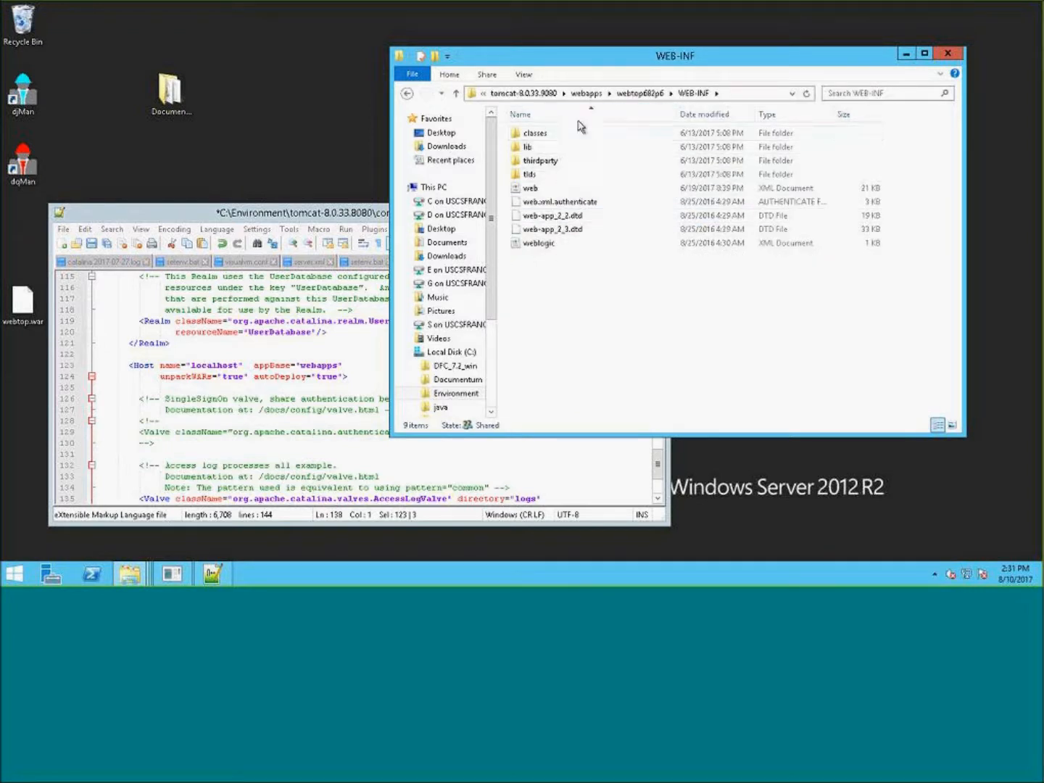
double_click(533, 133)
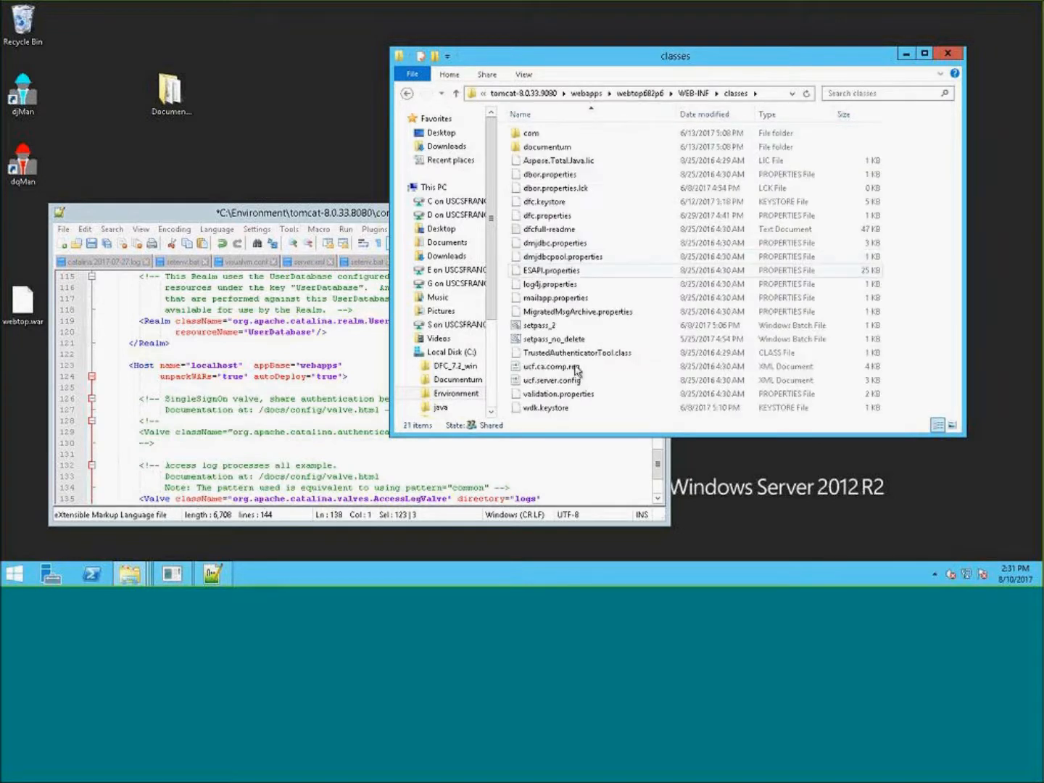
right_click(543, 327)
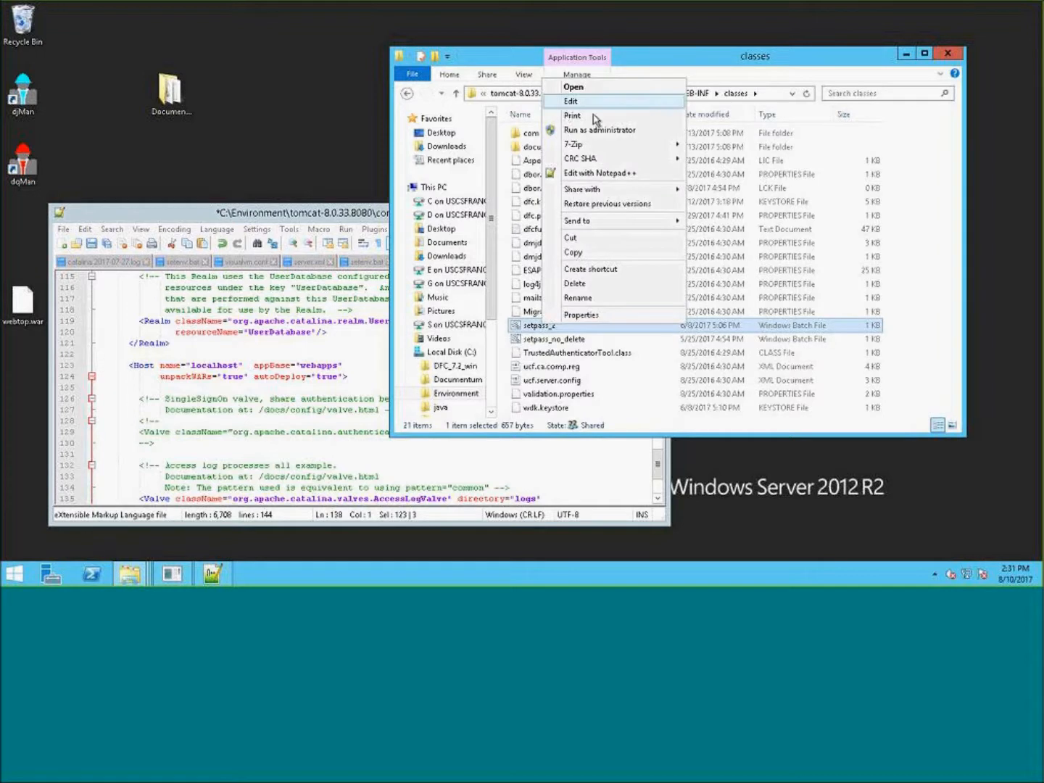
left_click(573, 252)
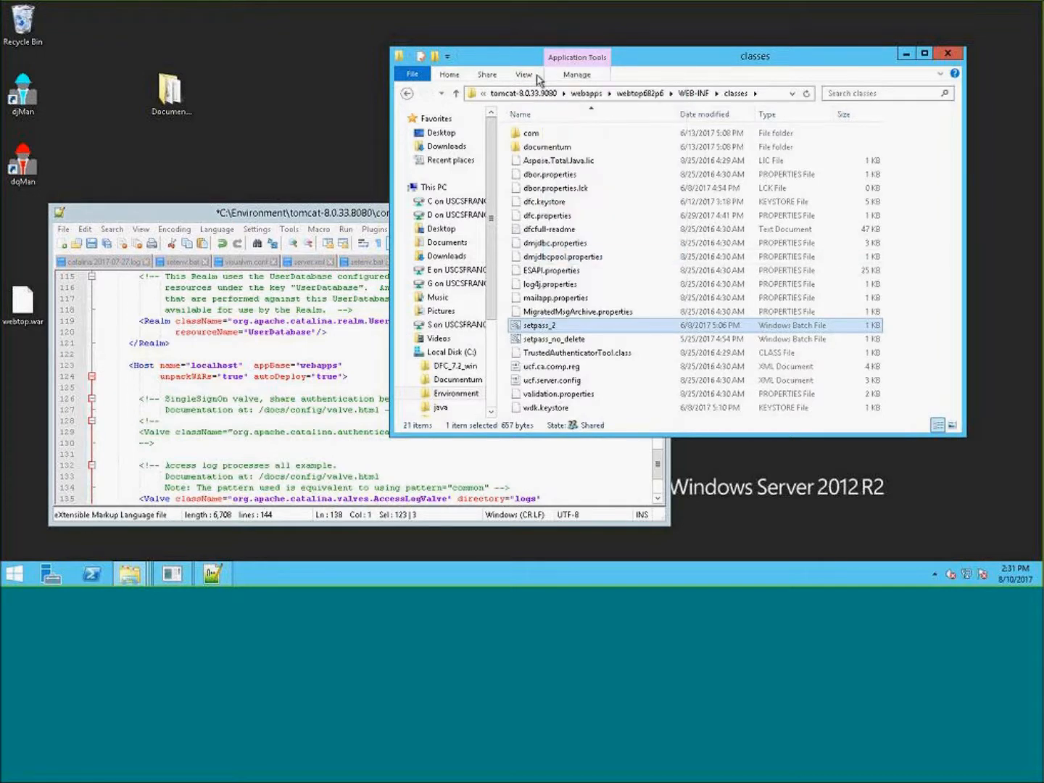
- Paste the setpass_2 batch file into the webtop WEB-INF classes folder of tomcat-8.0.33.8080
left_click(523, 93)
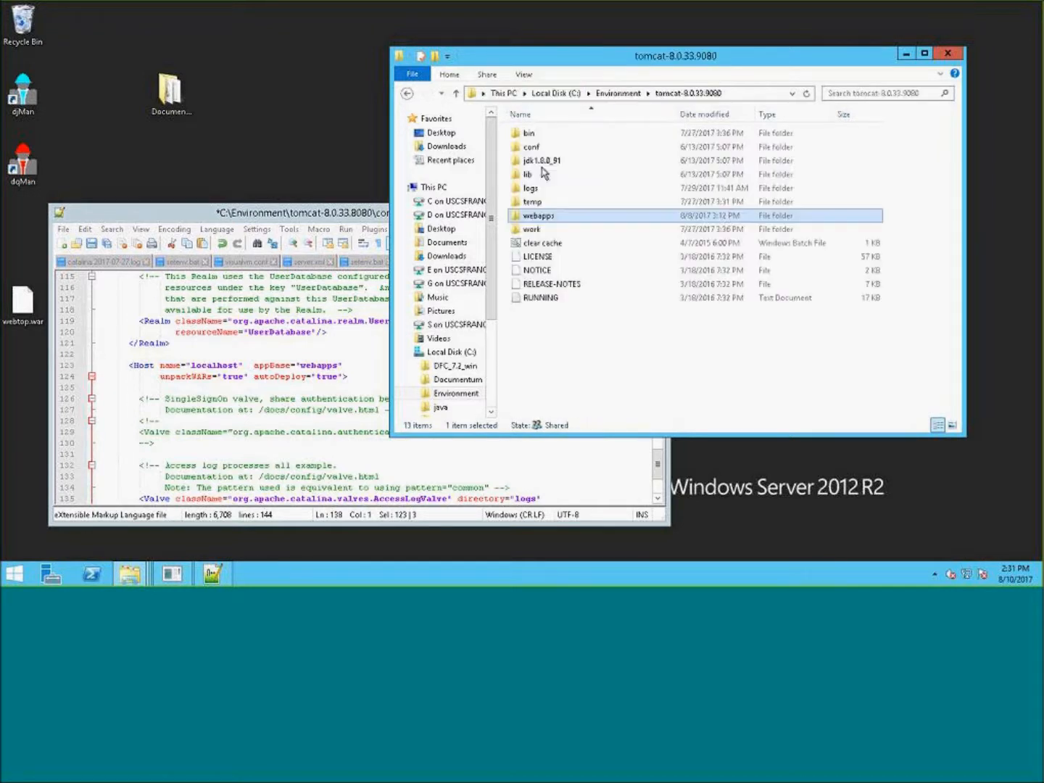
left_click(616, 94)
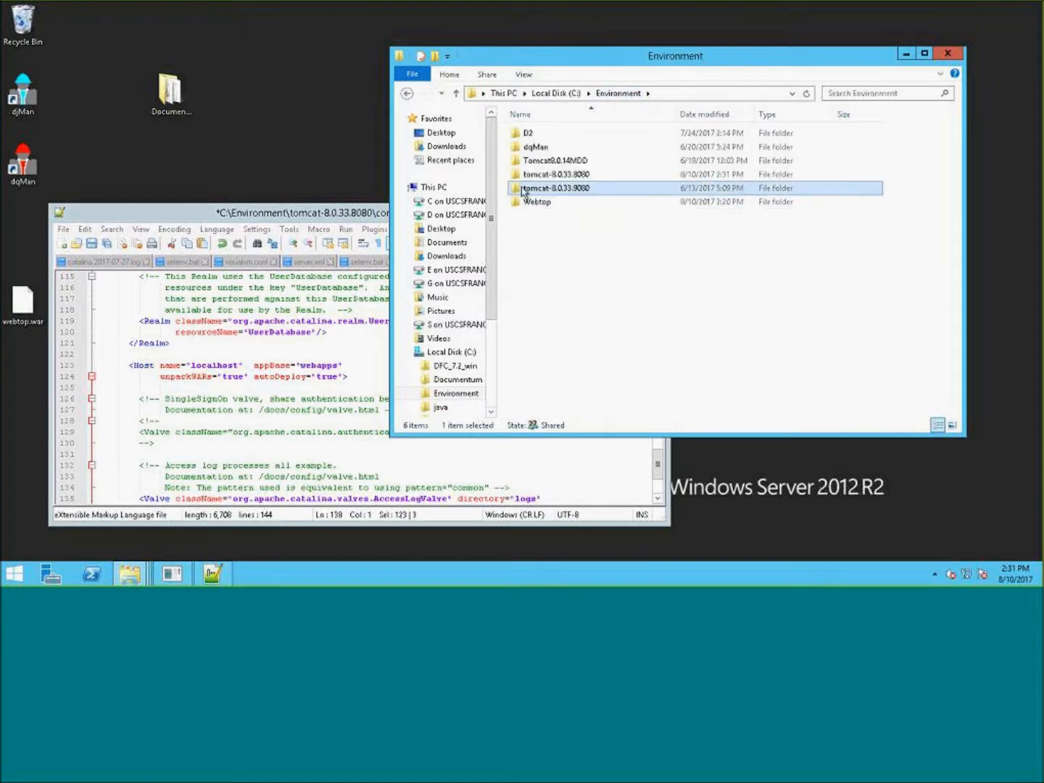
double_click(566, 178)
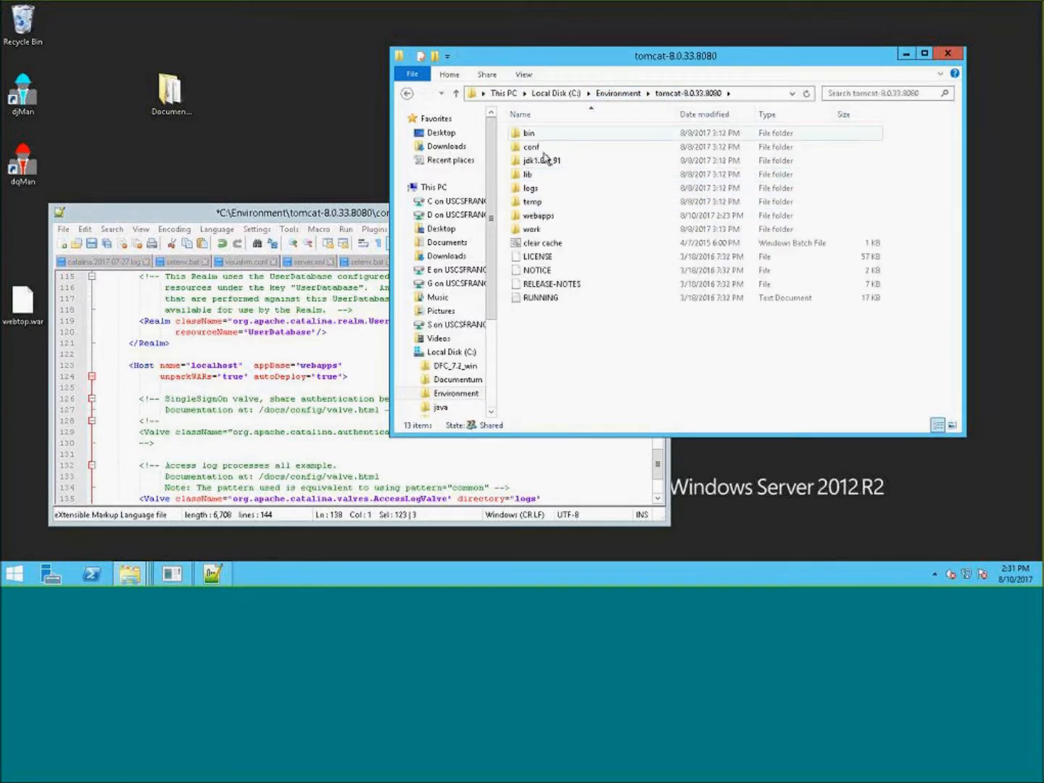
left_click(535, 217)
double_click(553, 218)
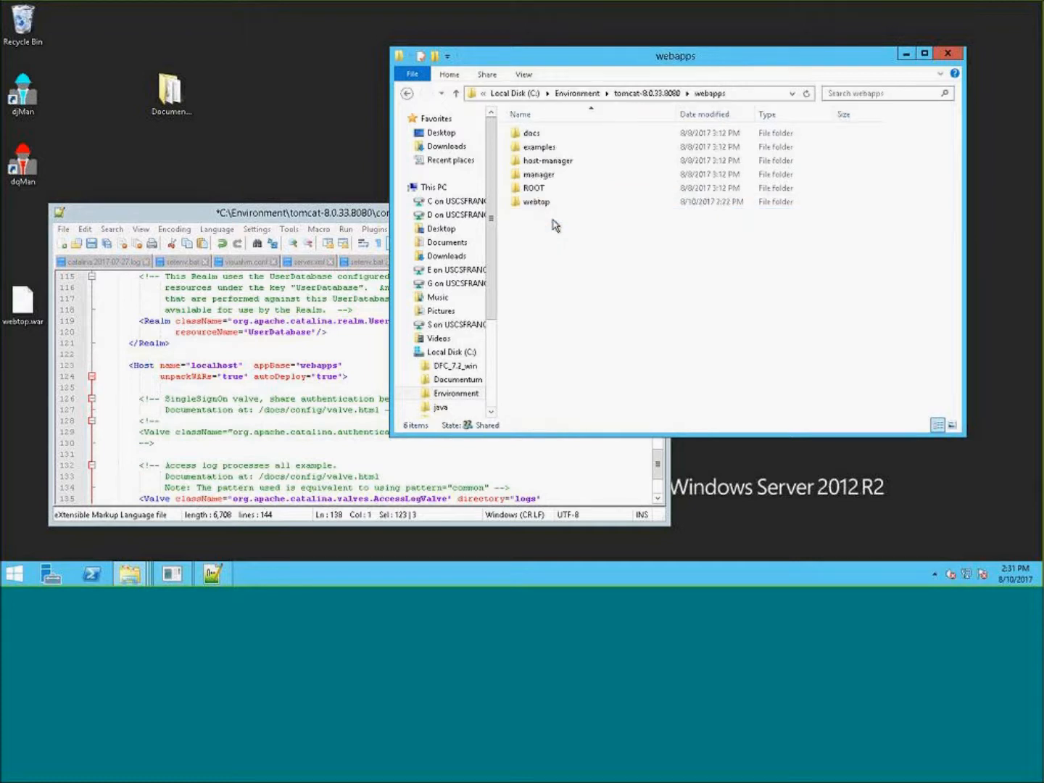
left_click(540, 202)
double_click(540, 202)
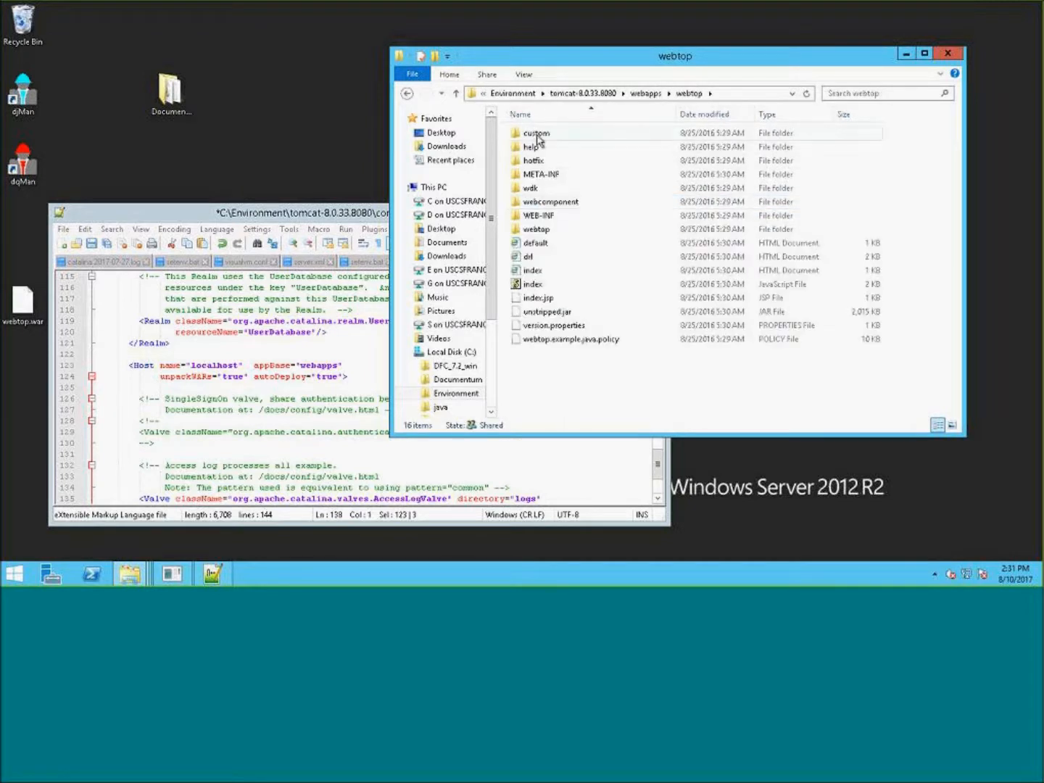
left_click(537, 215)
double_click(536, 215)
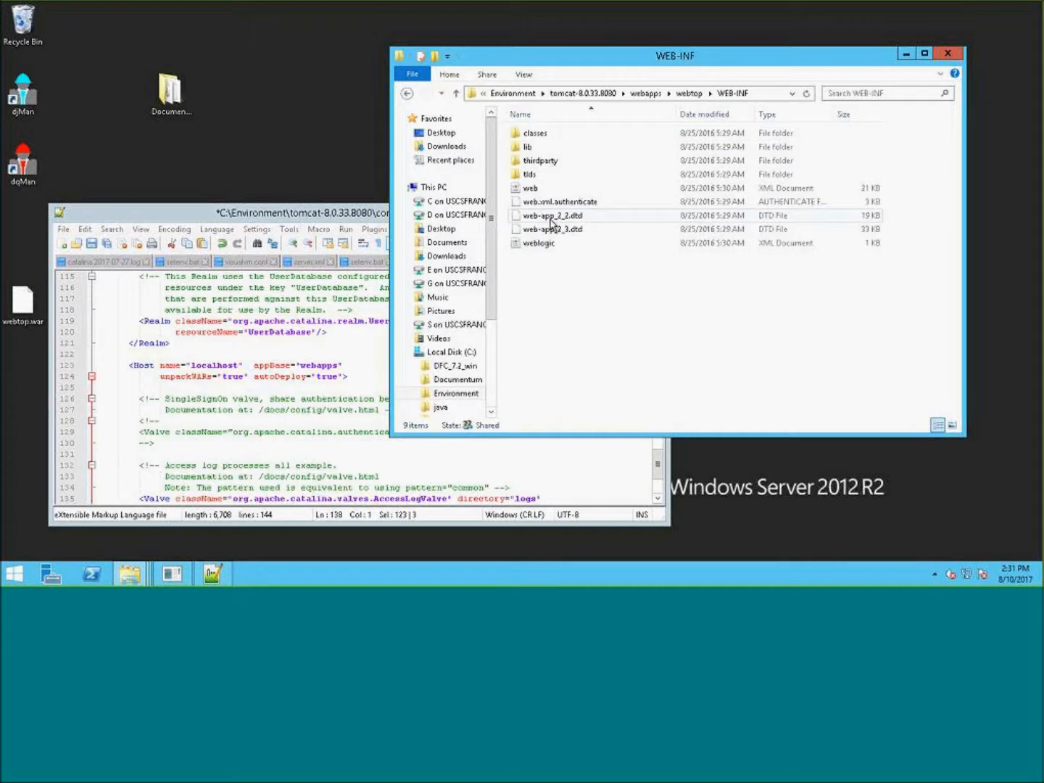
double_click(535, 134)
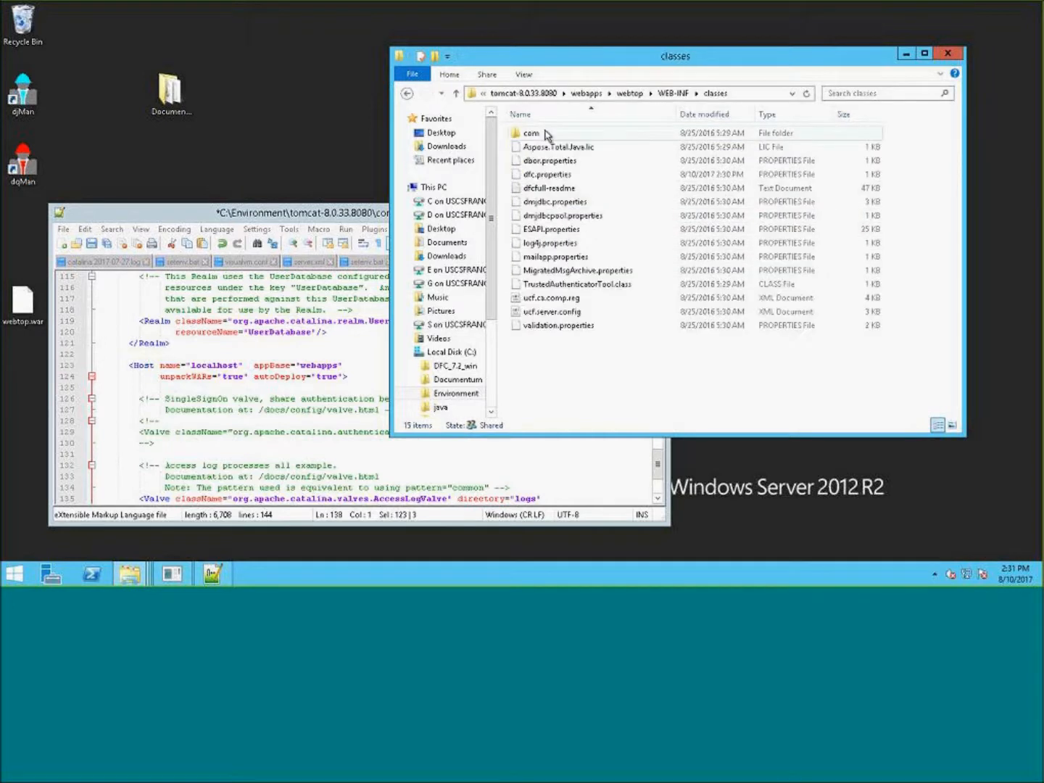
right_click(544, 376)
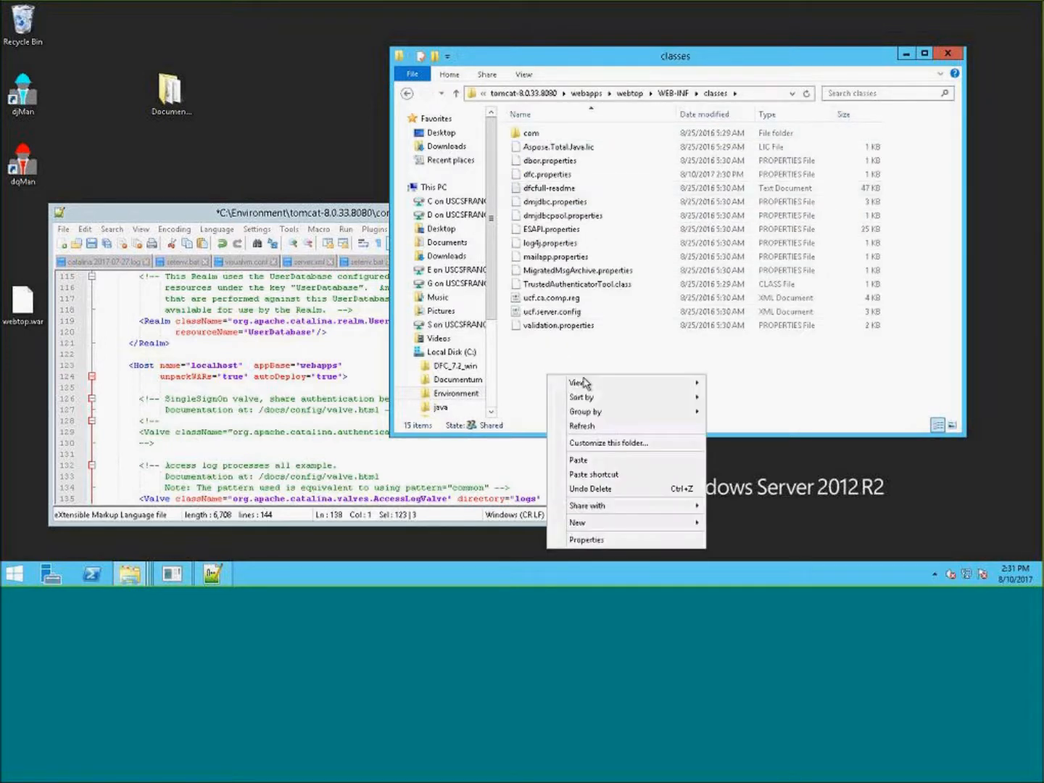
left_click(580, 460)
- Rename the pasted batch file from setpass_2 to setpass
left_click(558, 284)
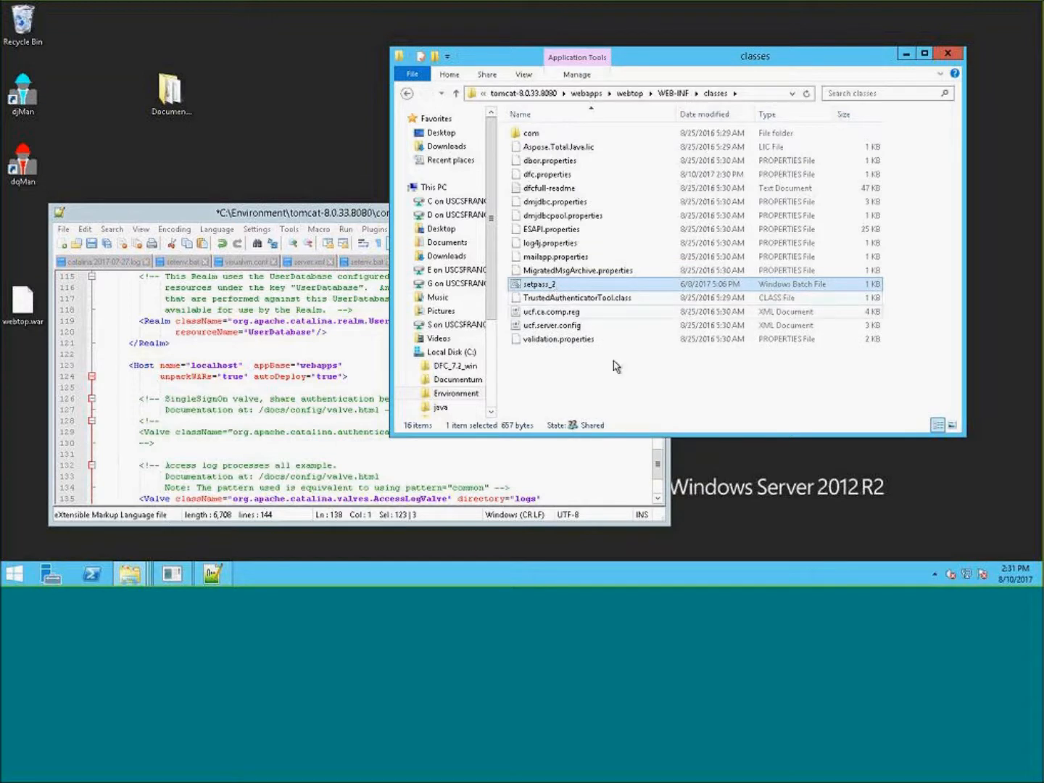
key("End")
key("BackSpace")
key("BackSpace")
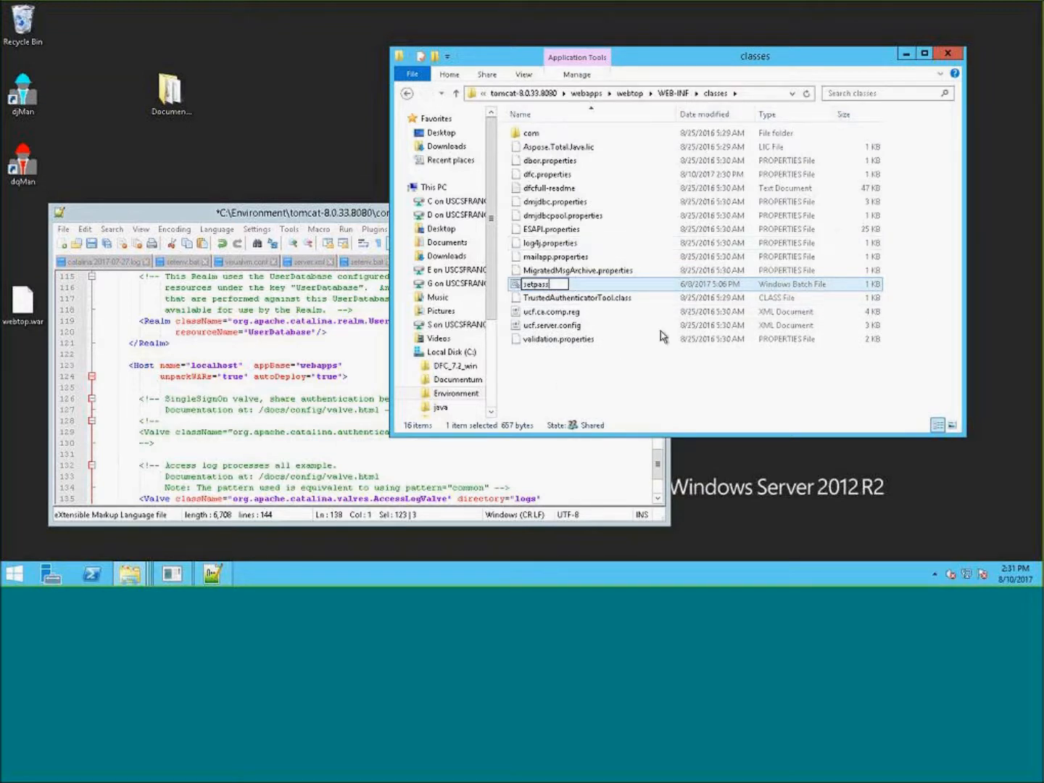
left_click(555, 401)
- Open setpass with Notepad++ and enlarge the editor window
right_click(543, 284)
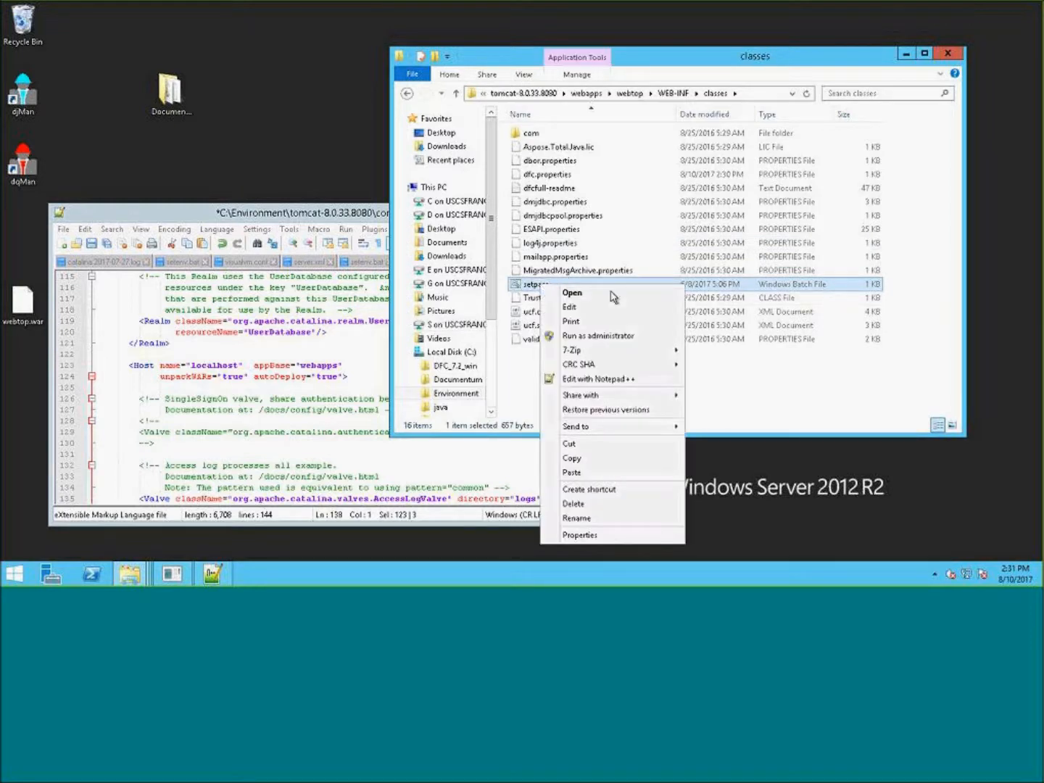
left_click(589, 380)
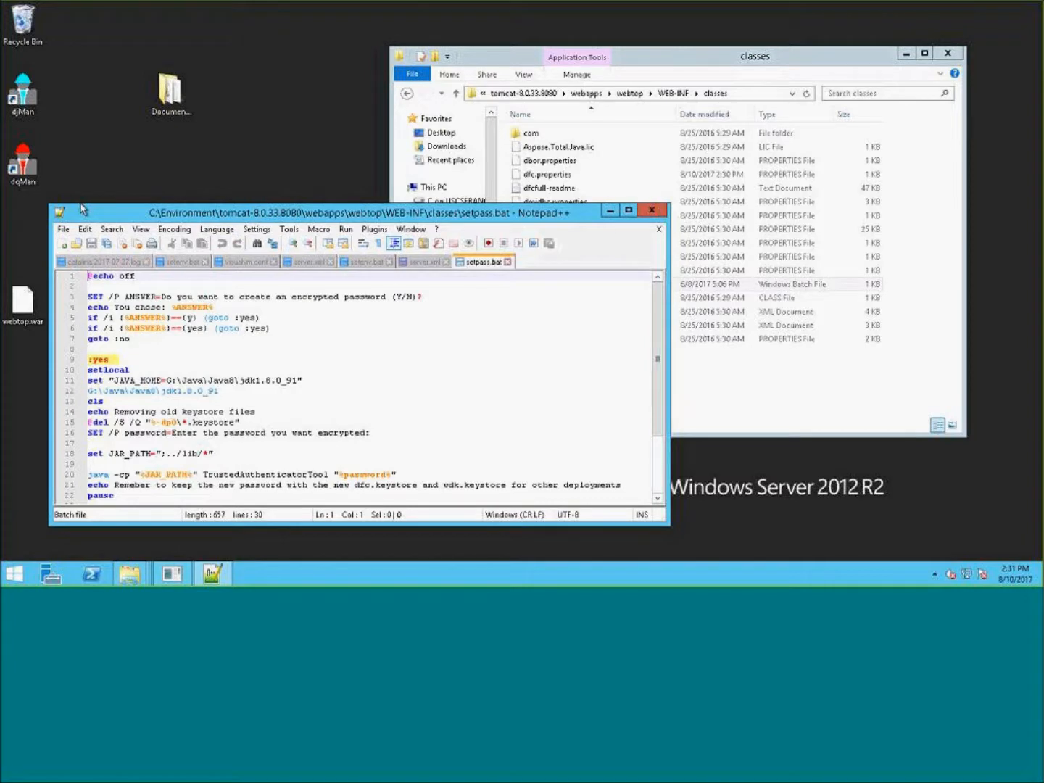
left_click_drag(151, 213, 401, 219)
left_click_drag(304, 216, 133, 43)
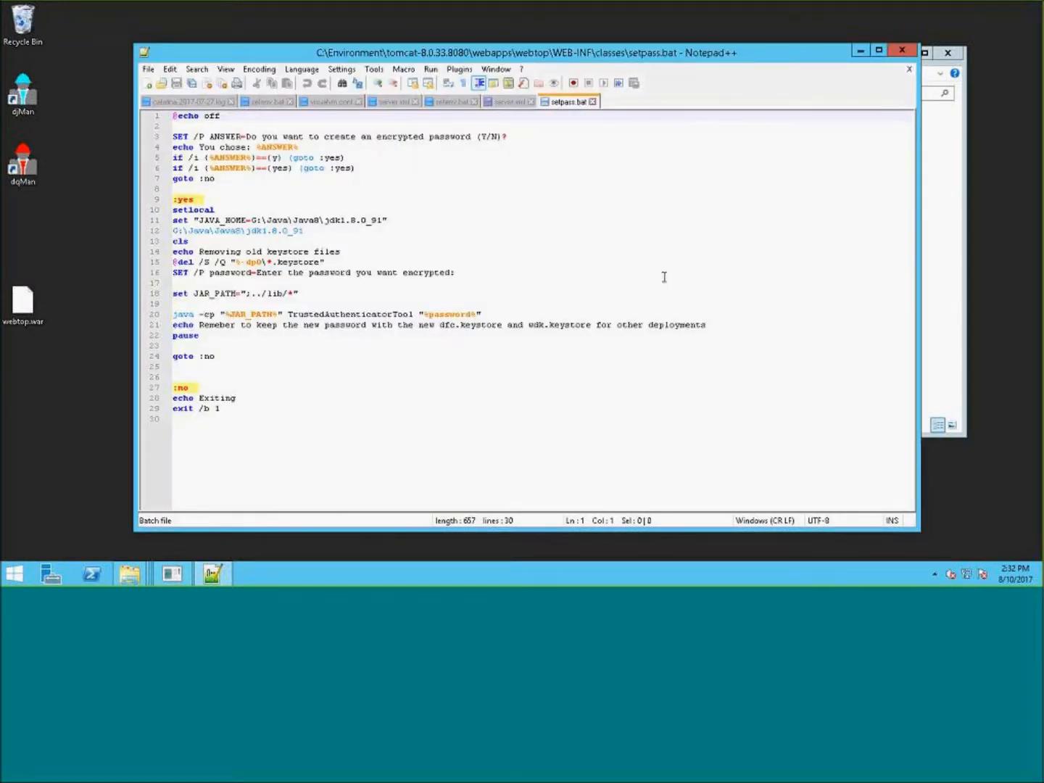
- Review the script's JAVA_HOME lines, then locate the C:\java\jdk1.8.0_91 folder and copy its path
left_click(644, 260)
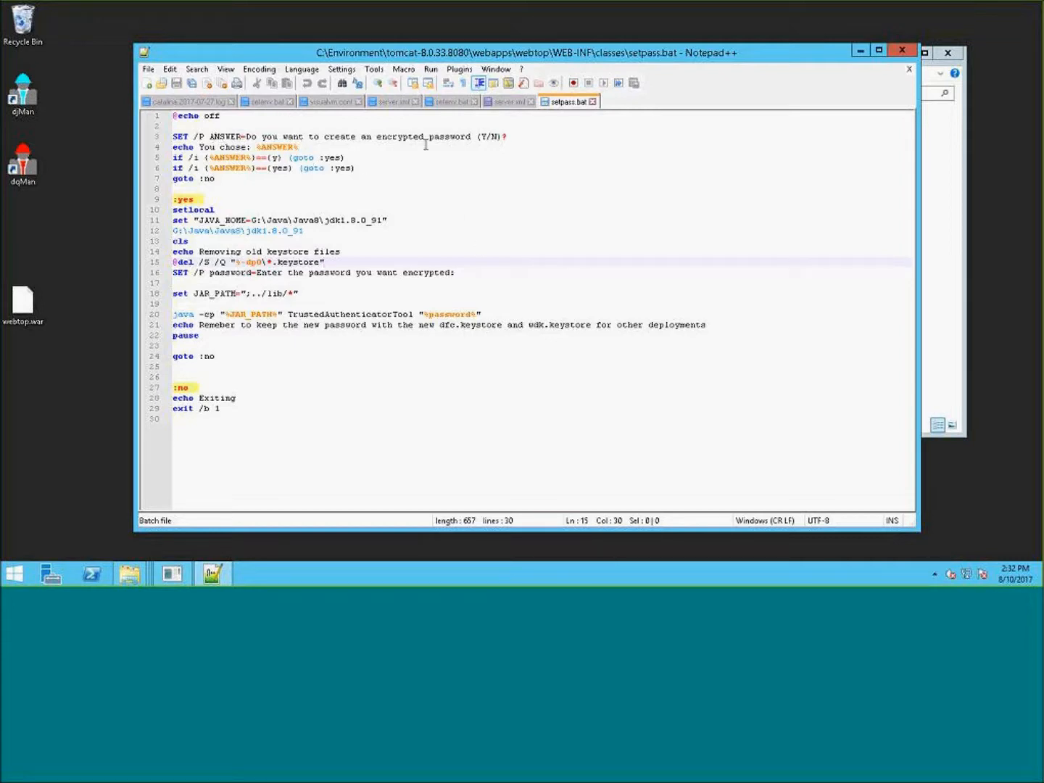
left_click_drag(518, 133, 327, 150)
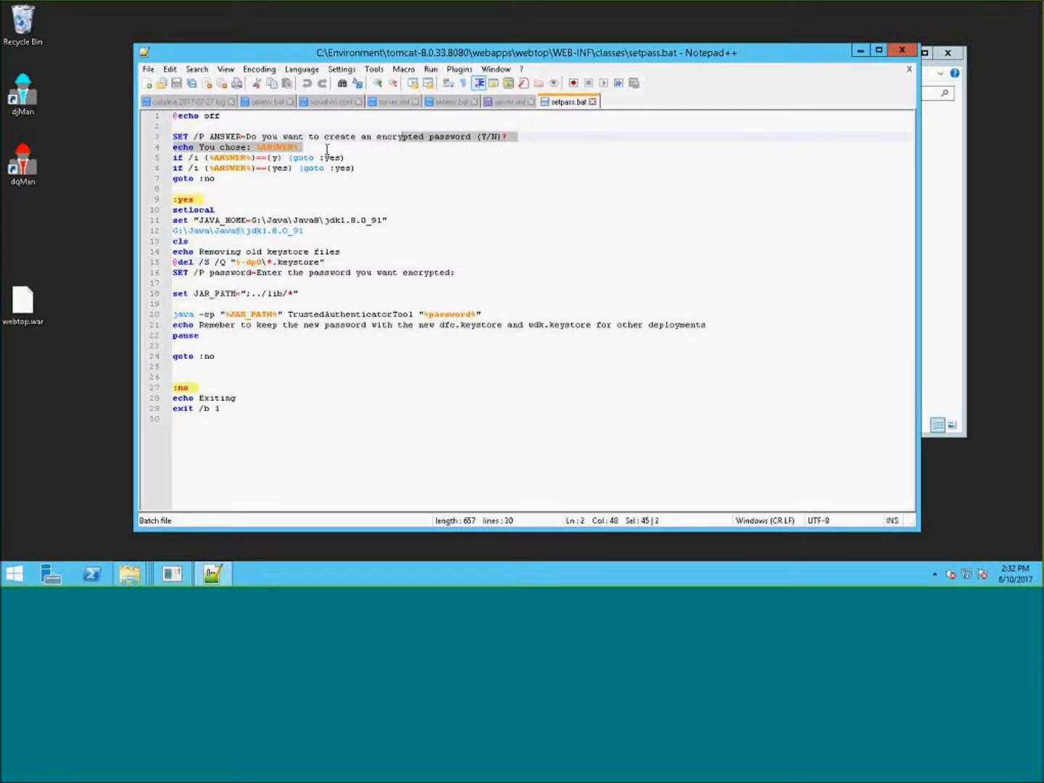
key("shift+Home")
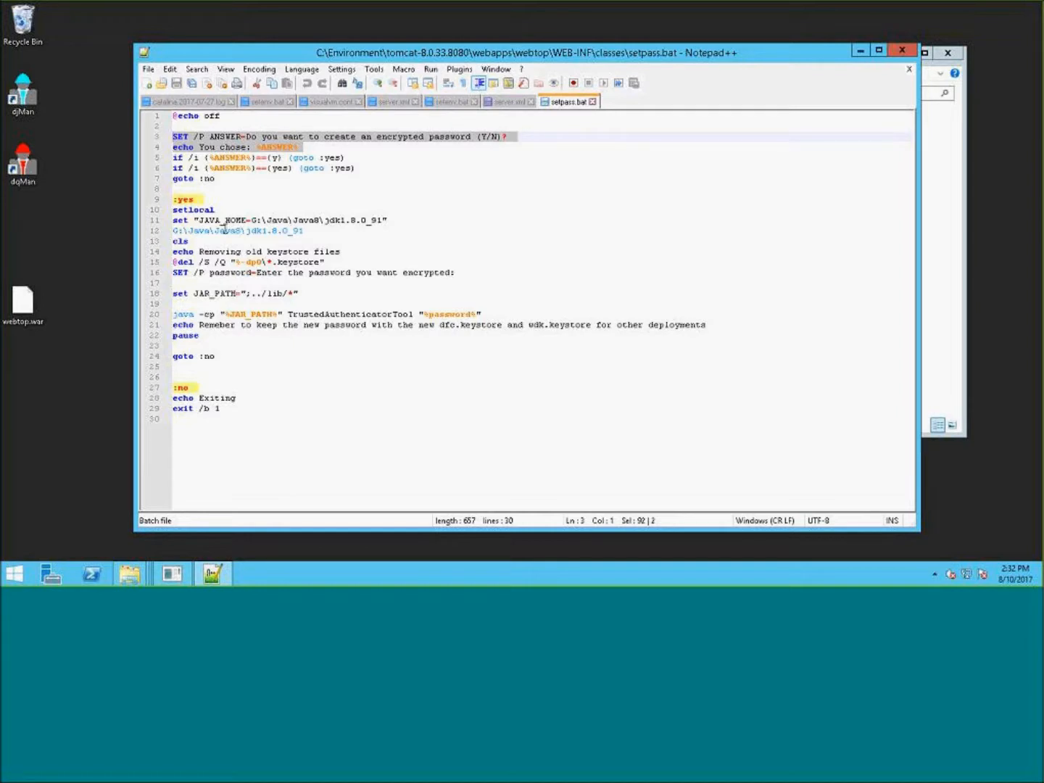
left_click(255, 221)
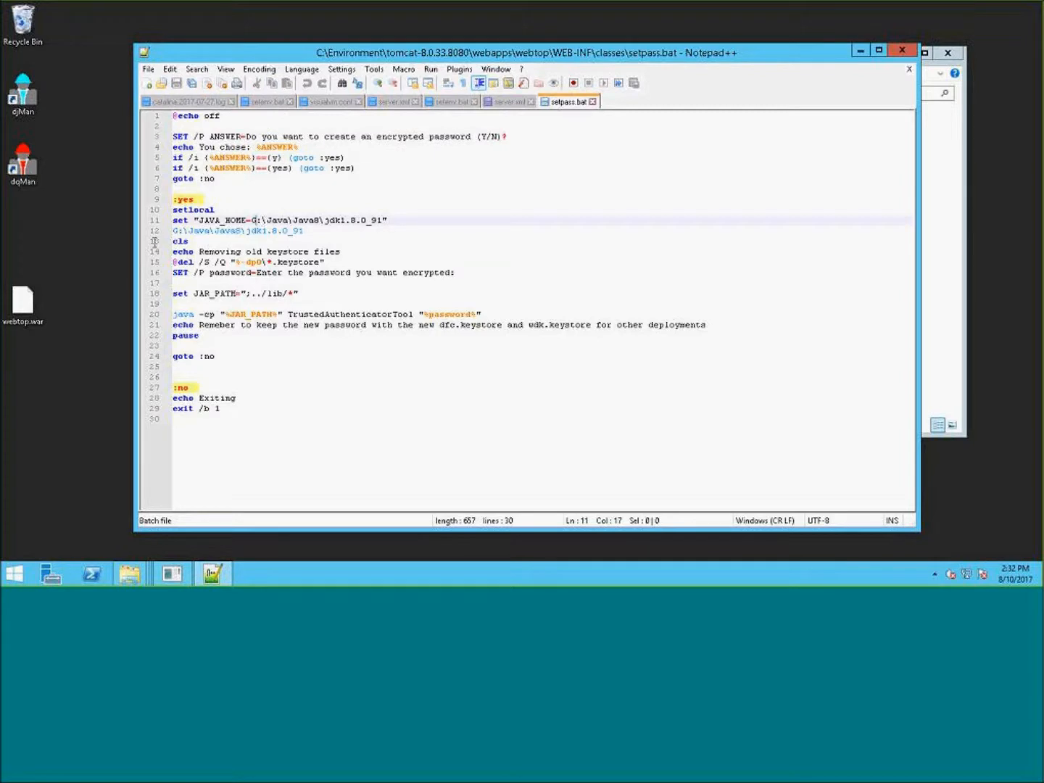
left_click(175, 219)
key("Left")
left_click(956, 146)
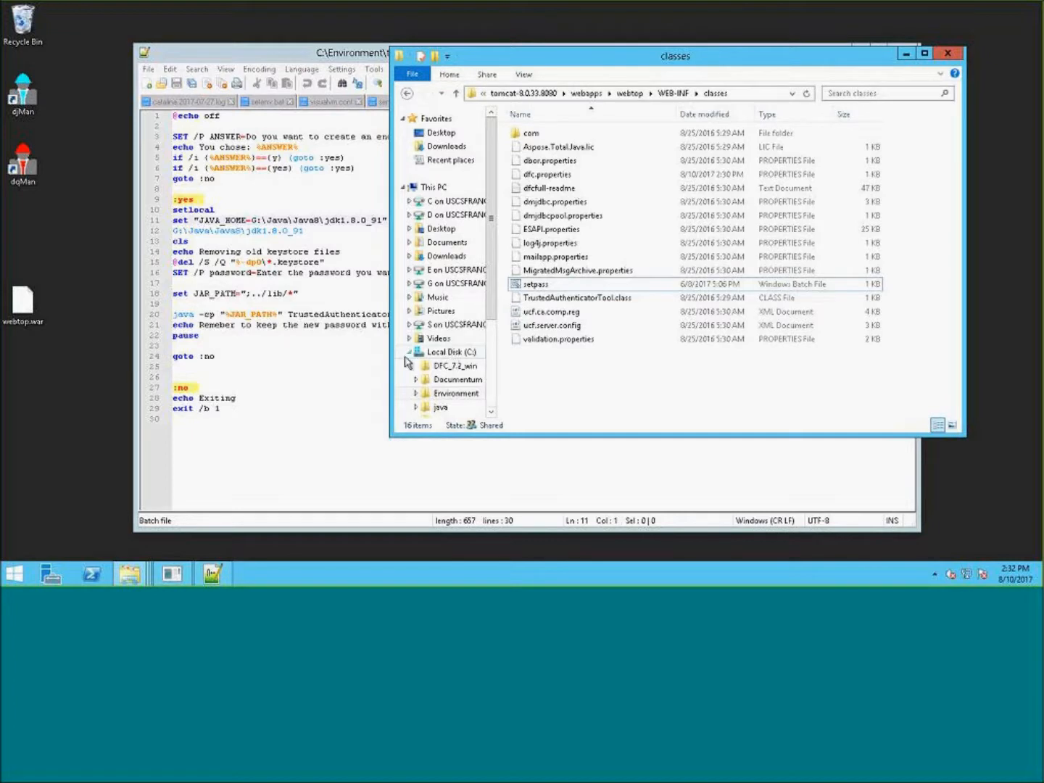
left_click_drag(494, 224, 525, 377)
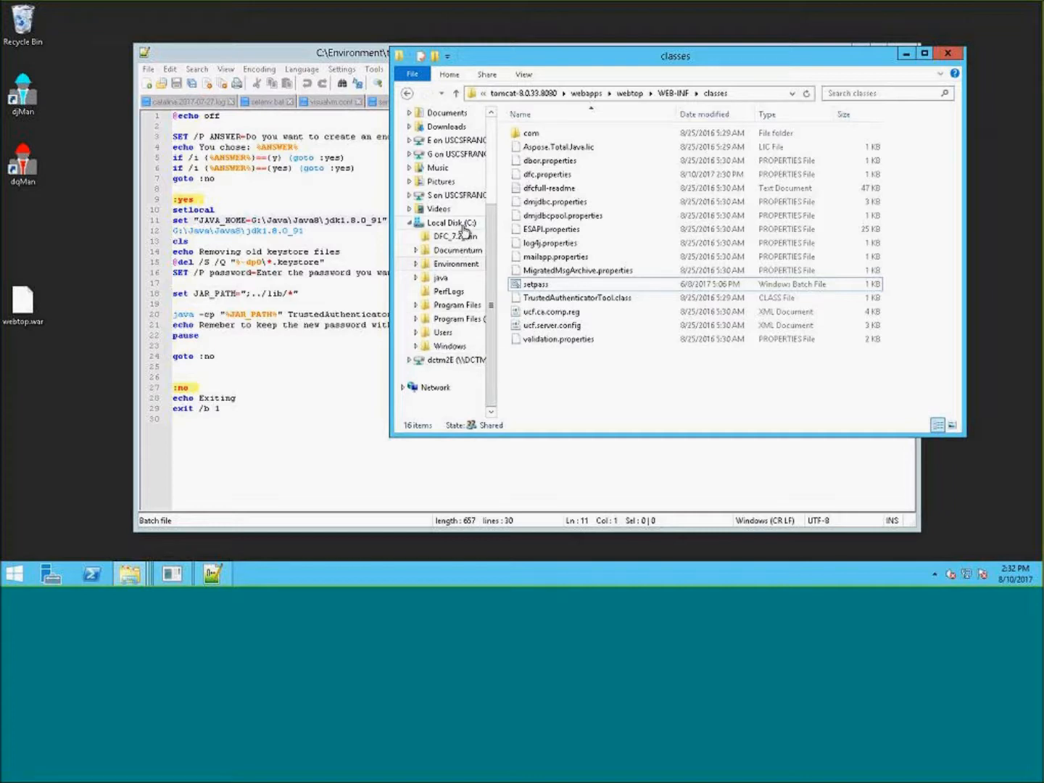
left_click(465, 227)
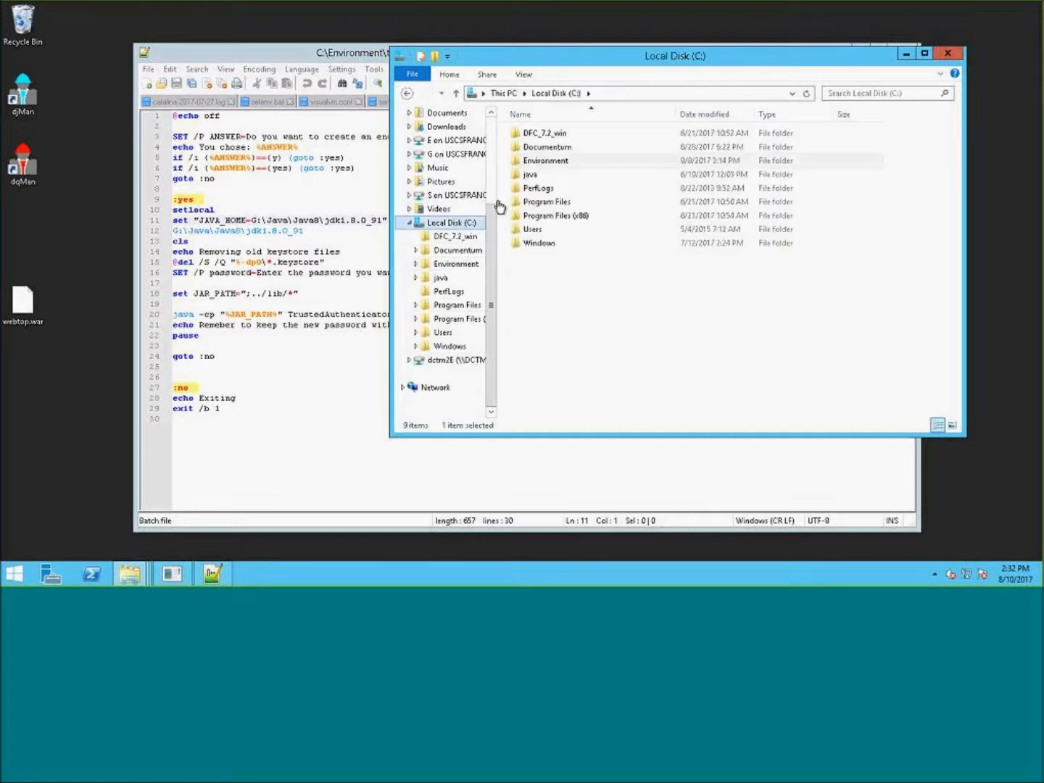
double_click(537, 179)
double_click(560, 136)
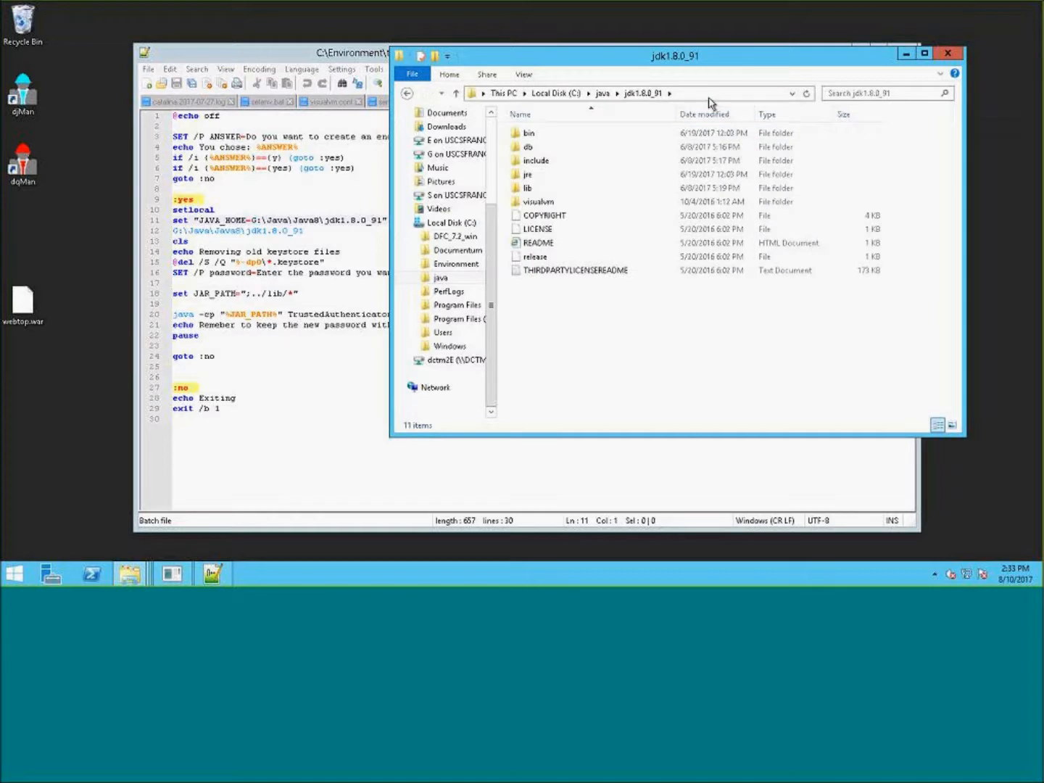
left_click(626, 95)
key("ctrl+c")
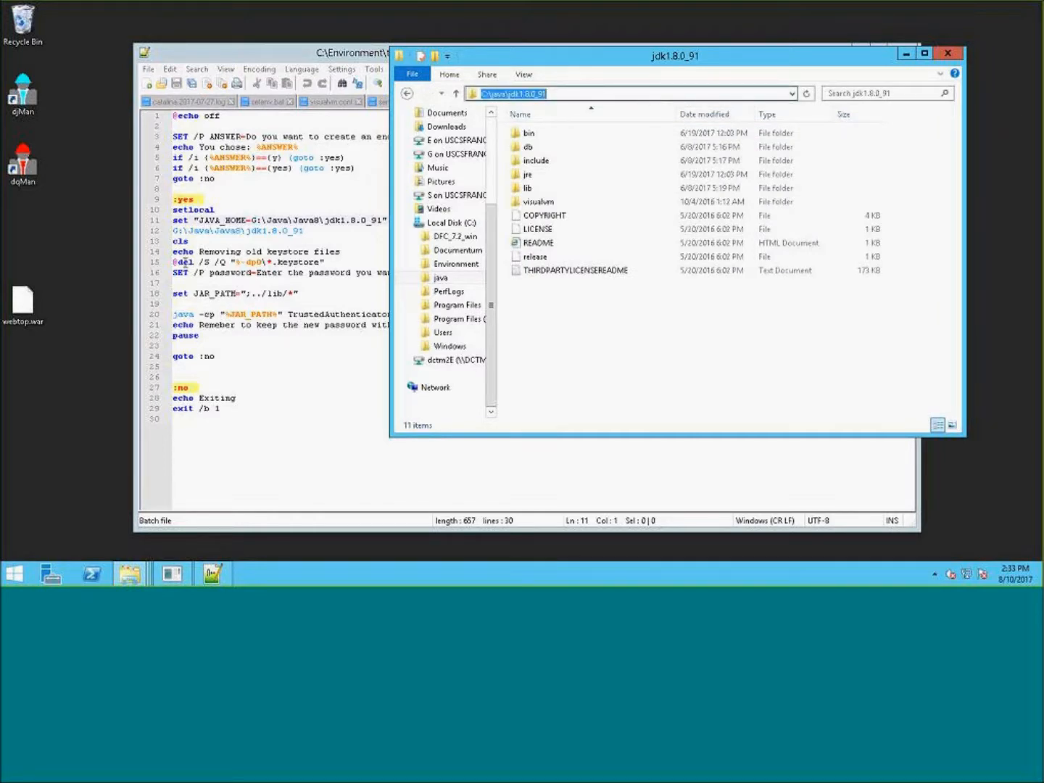
- Replace the JAVA_HOME path in the script with the copied C:\java\jdk1.8.0_91 path
left_click(184, 264)
left_click_drag(382, 221, 250, 222)
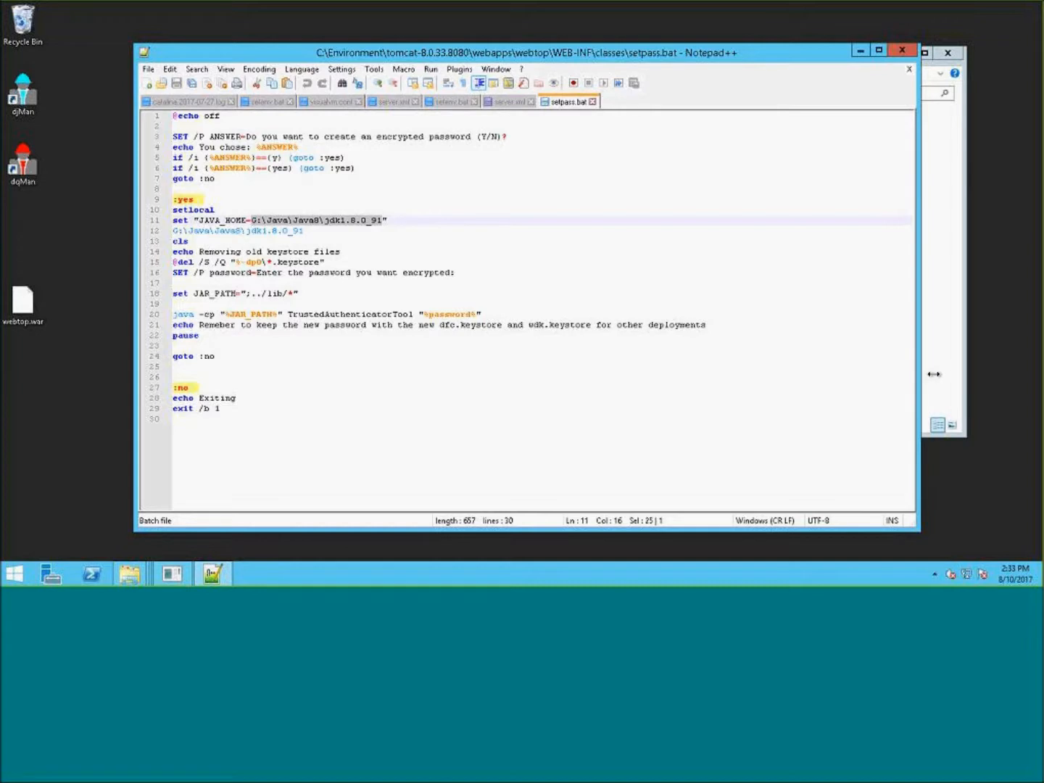
key("ctrl+v")
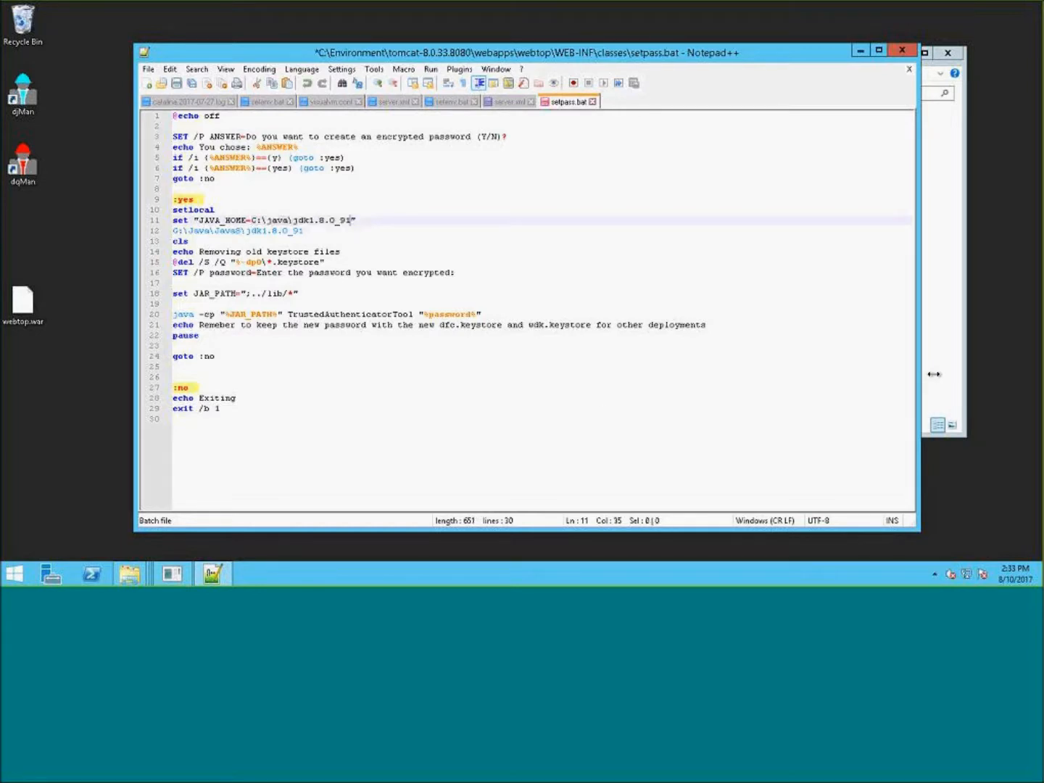
- Delete the leftover G:\Java\Java8\jdk1.8.0_91 line beneath the JAVA_HOME setting
left_click(434, 256)
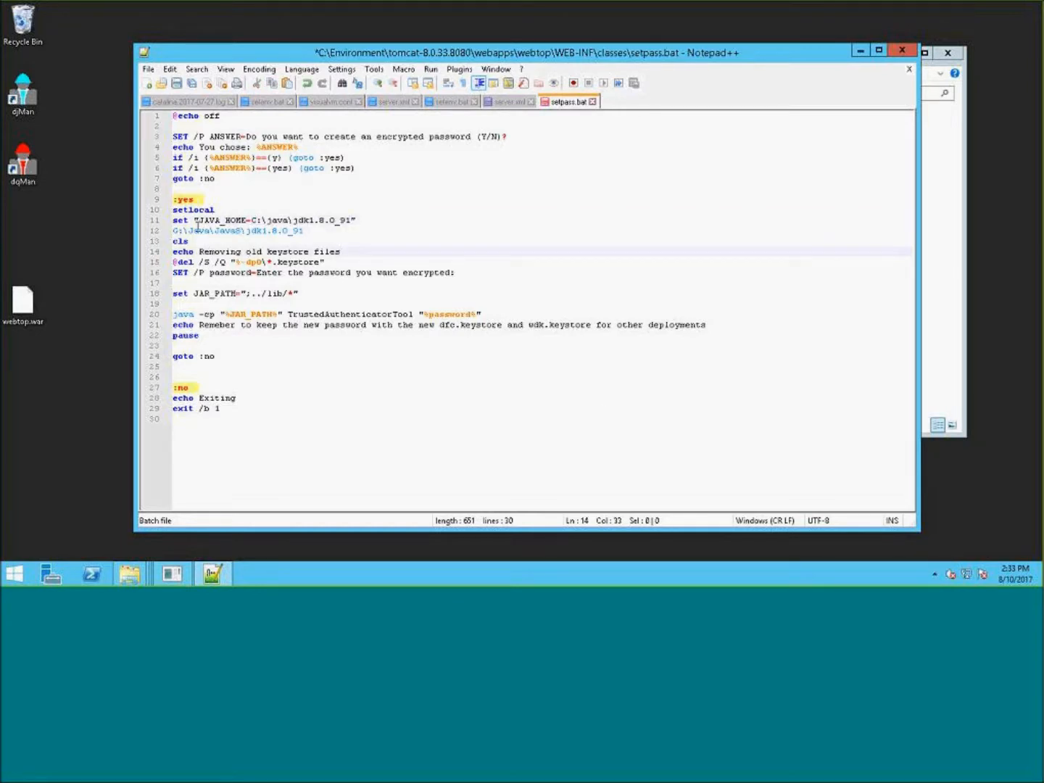
left_click(174, 231)
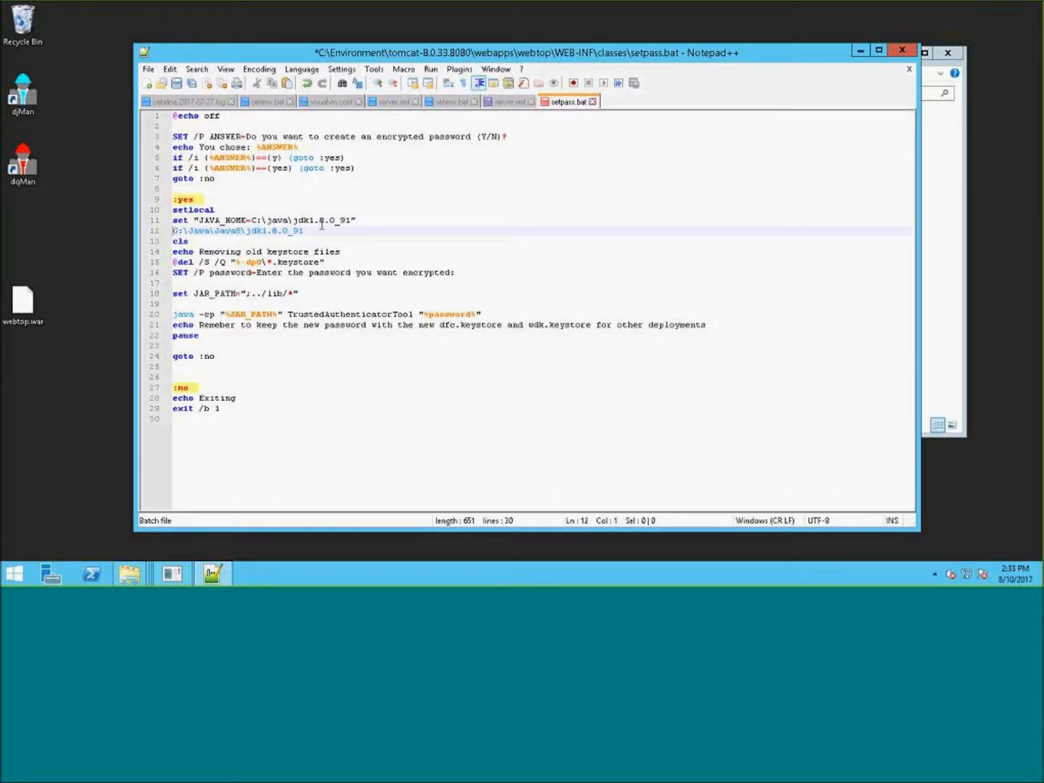
left_click_drag(305, 231, 162, 232)
key("Delete")
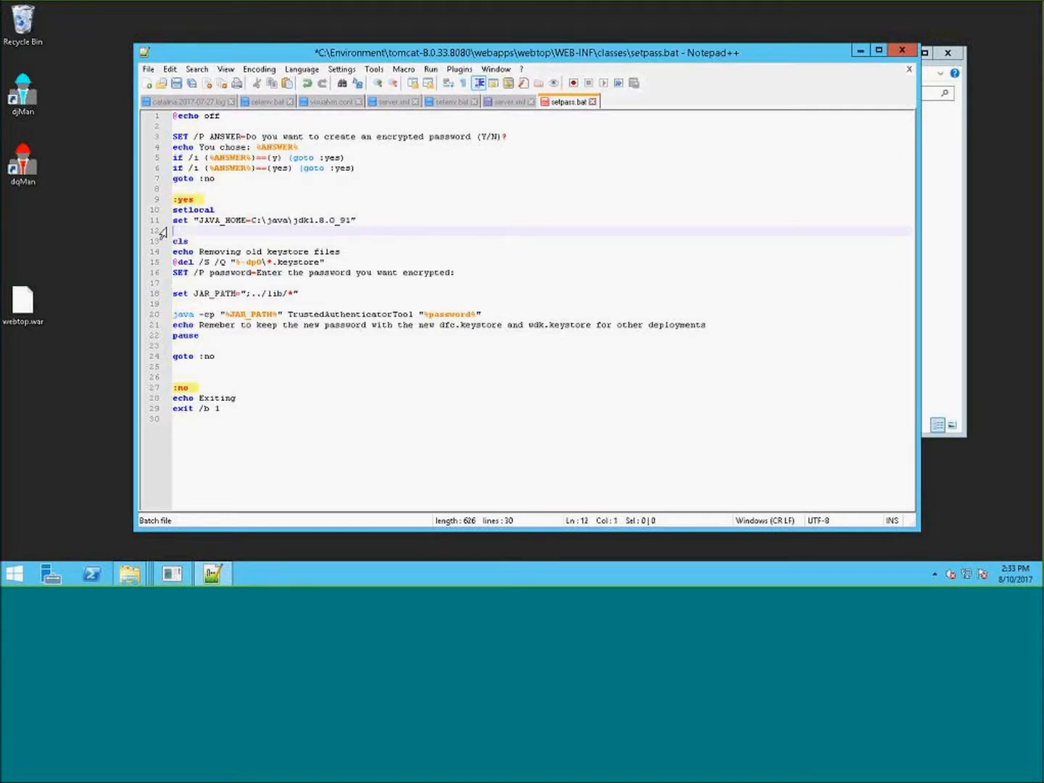
left_click(402, 242)
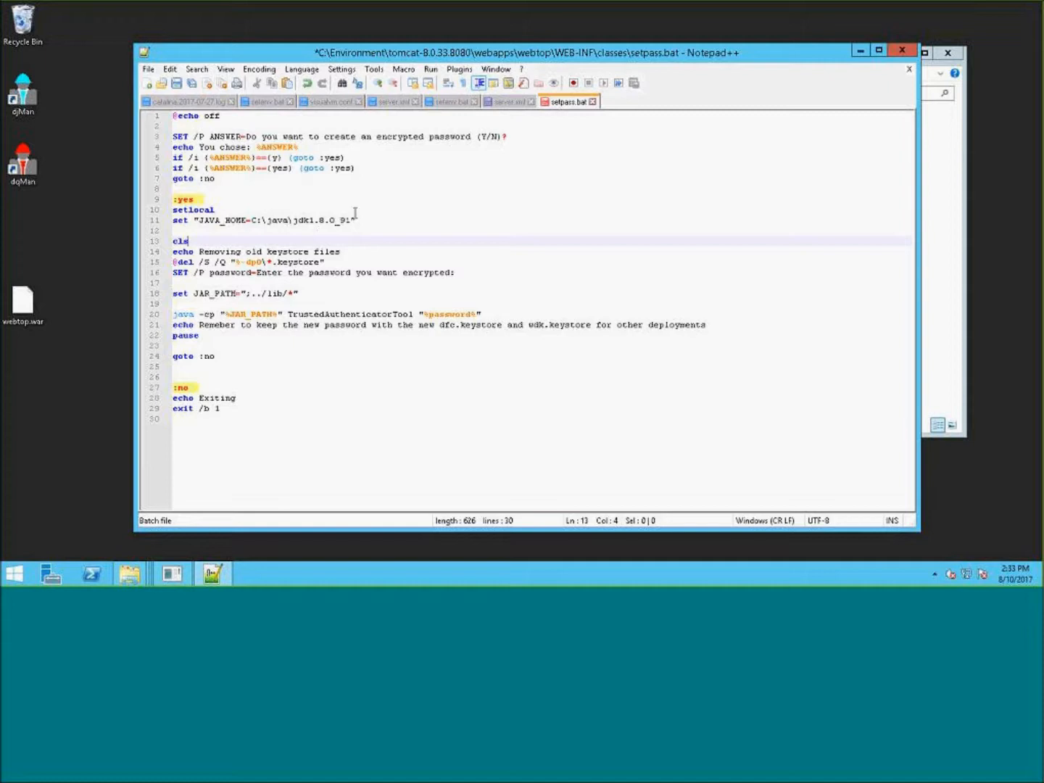
- Check the edited JAVA_HOME line in the setpass script
left_click_drag(352, 219, 294, 221)
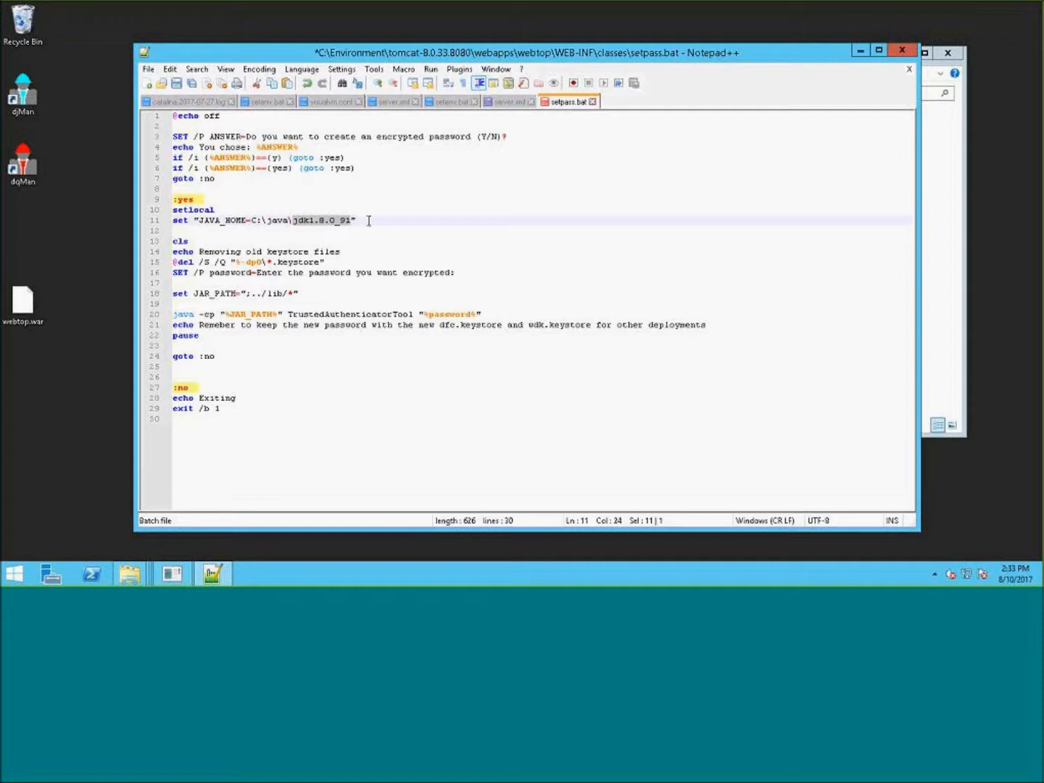
left_click_drag(368, 220, 318, 218)
left_click(380, 220)
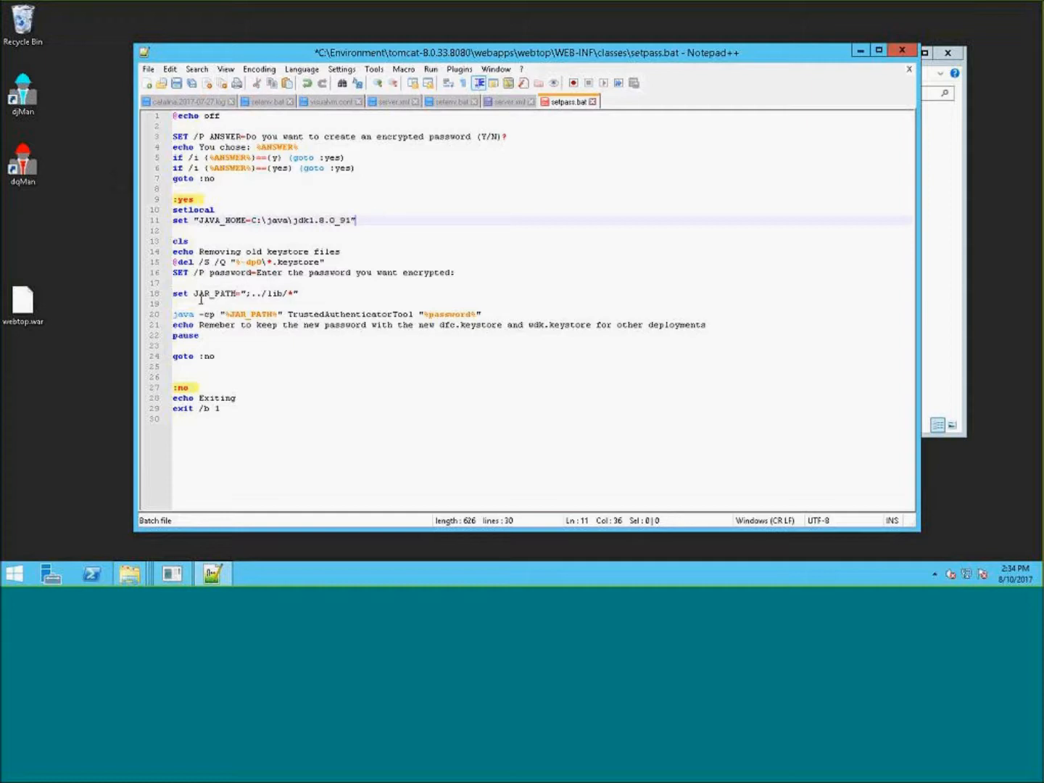
left_click_drag(356, 221, 173, 221)
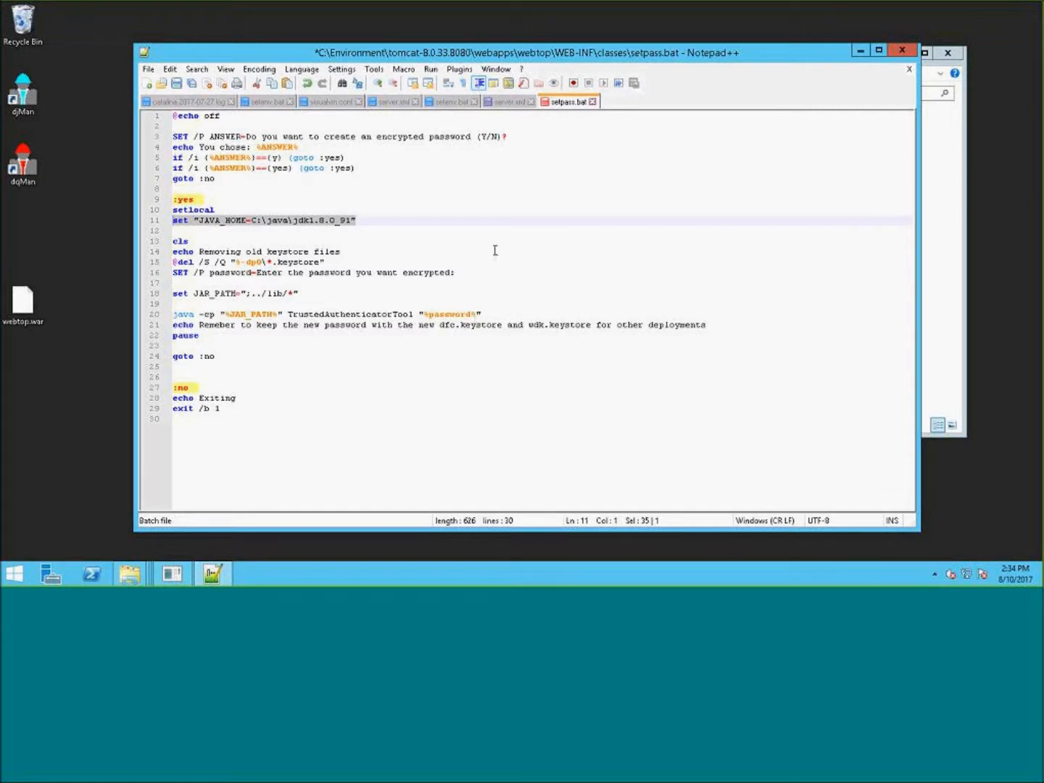
left_click(204, 221)
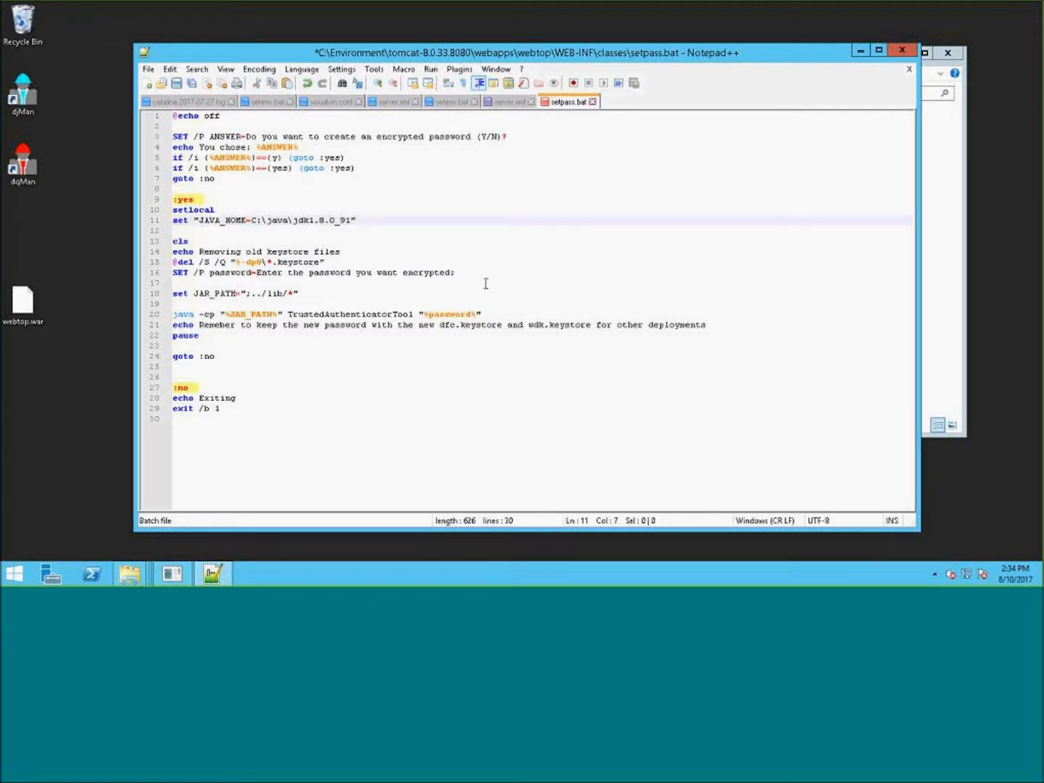
- Open the webtop WEB-INF\classes folder under the Tomcat 8.0.33 webapps directory in File Explorer
left_click(956, 206)
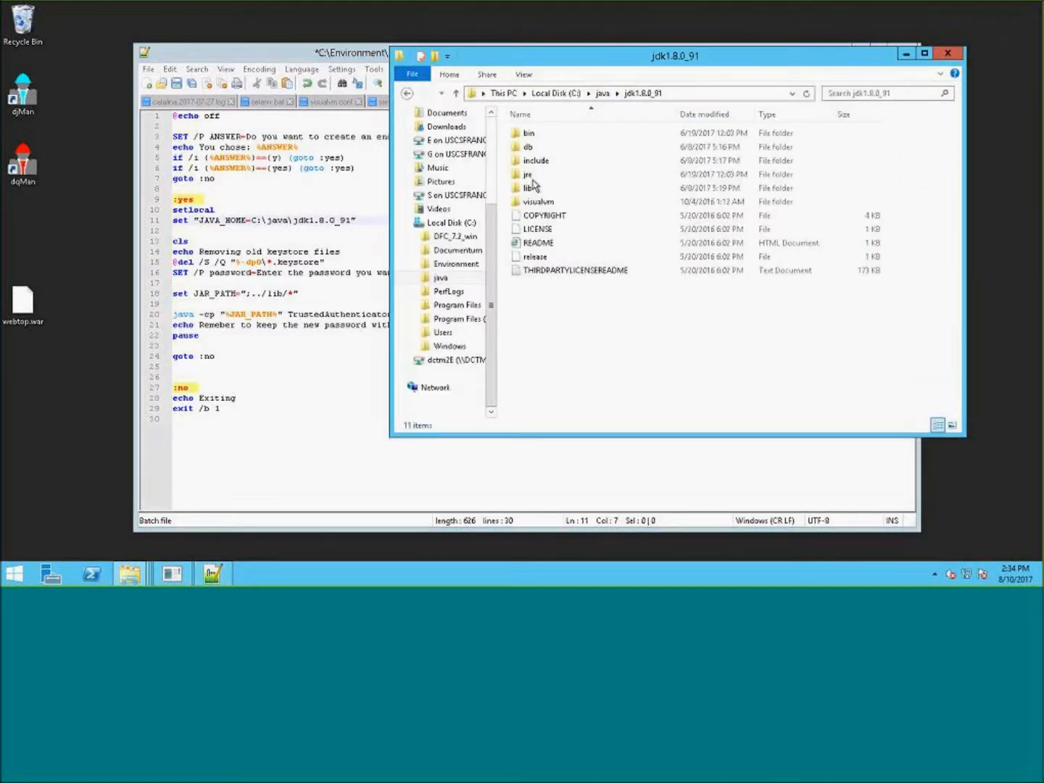
left_click(569, 95)
double_click(559, 161)
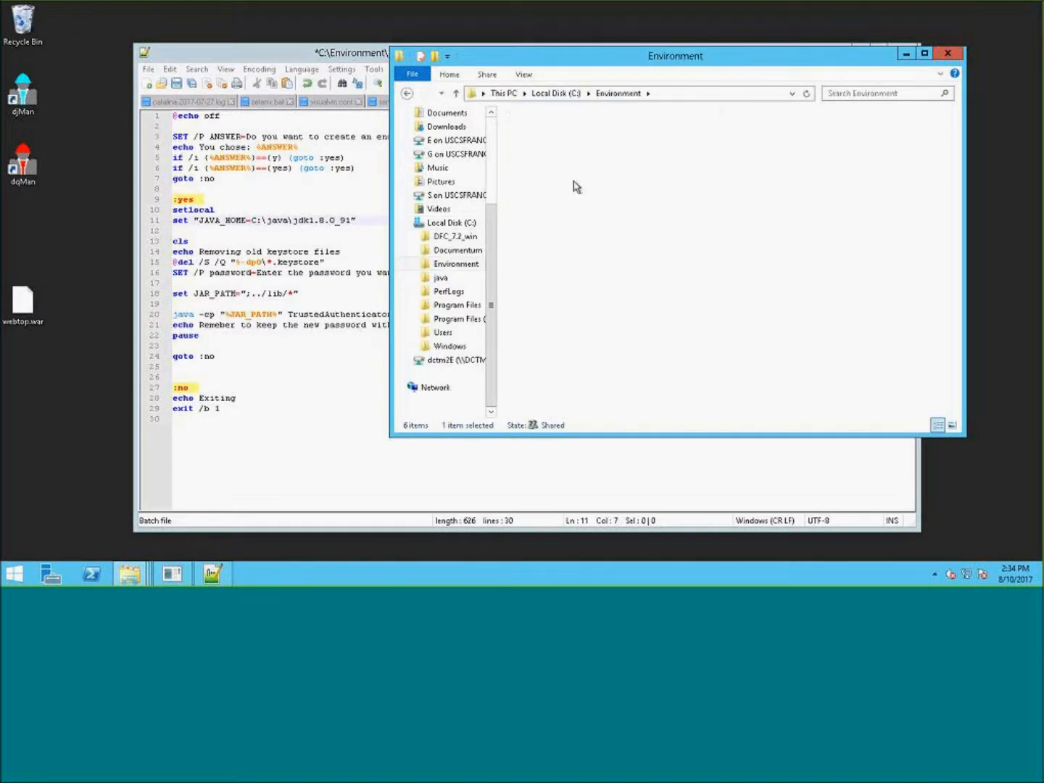
double_click(576, 187)
double_click(559, 217)
left_click(552, 207)
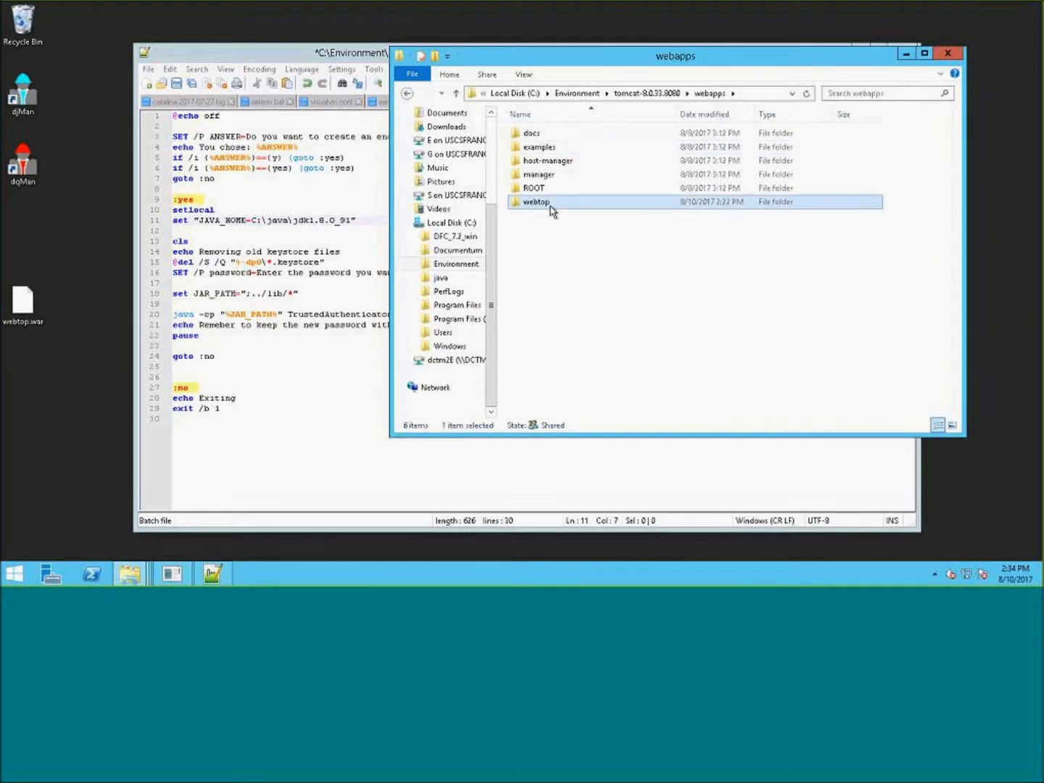
double_click(550, 207)
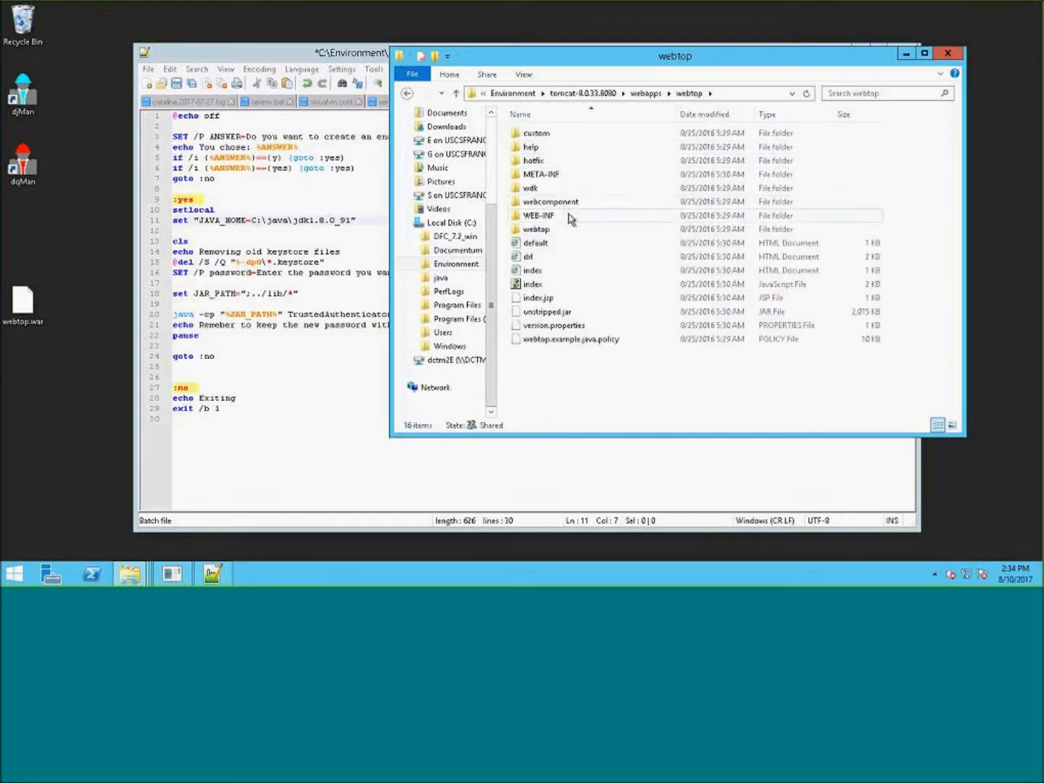
double_click(555, 216)
double_click(562, 136)
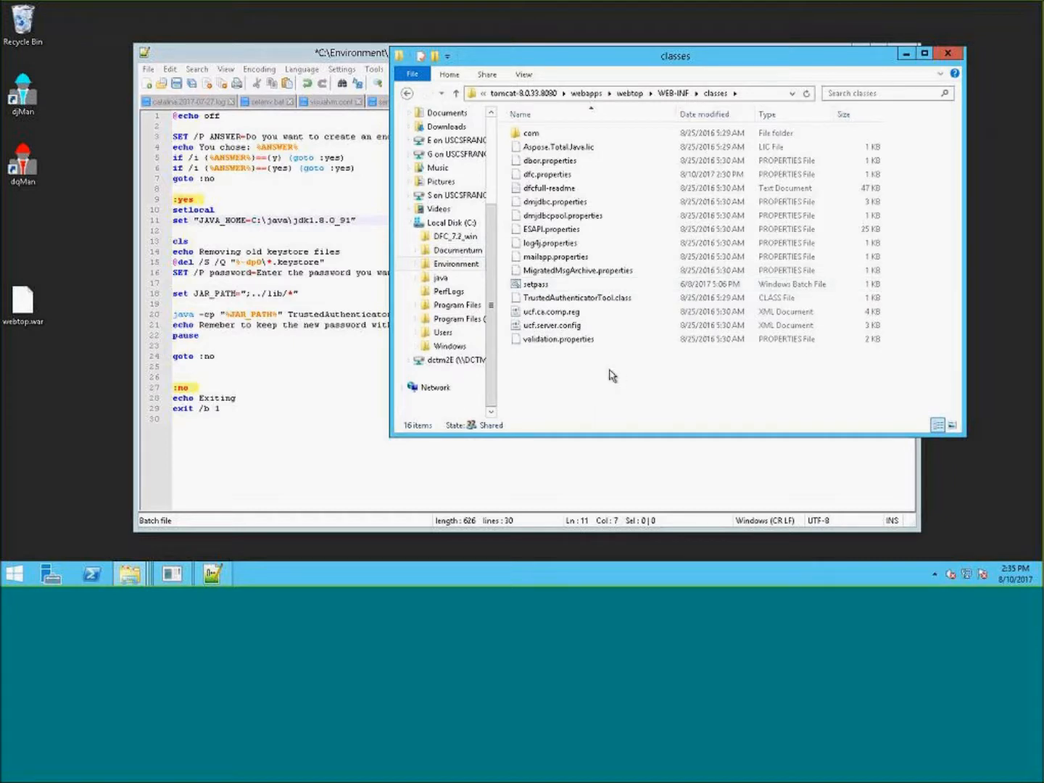
- Review the script's keystore deletion lines and the JAR_PATH setting
left_click(342, 453)
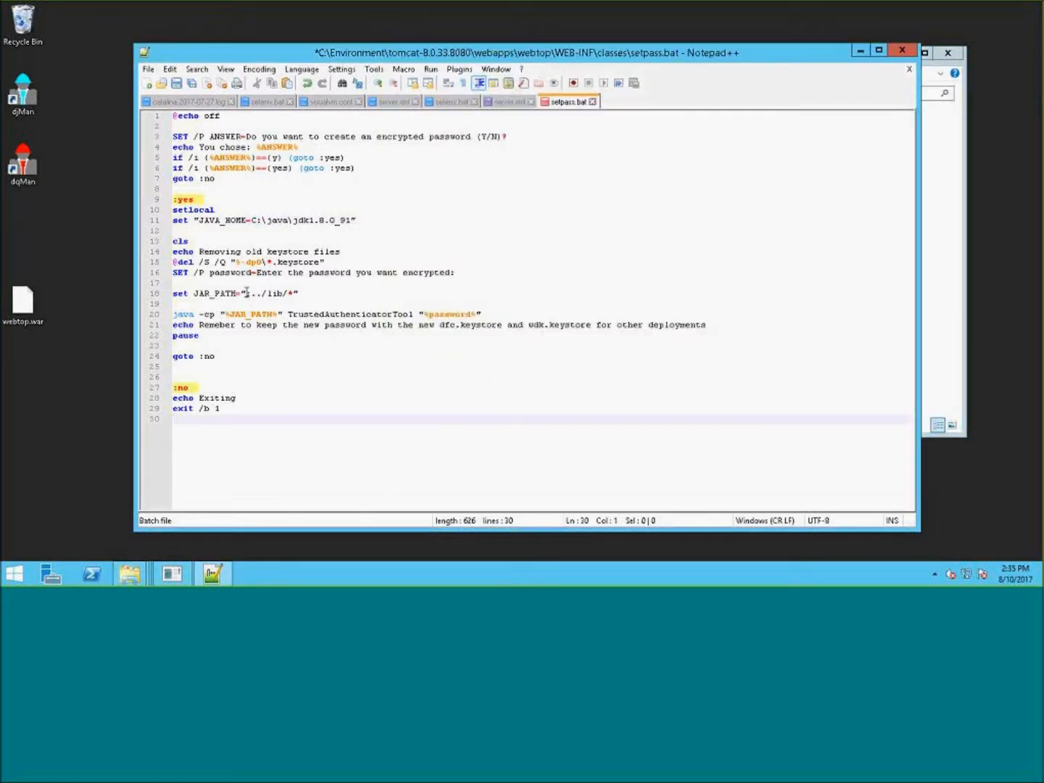
left_click_drag(357, 251, 220, 263)
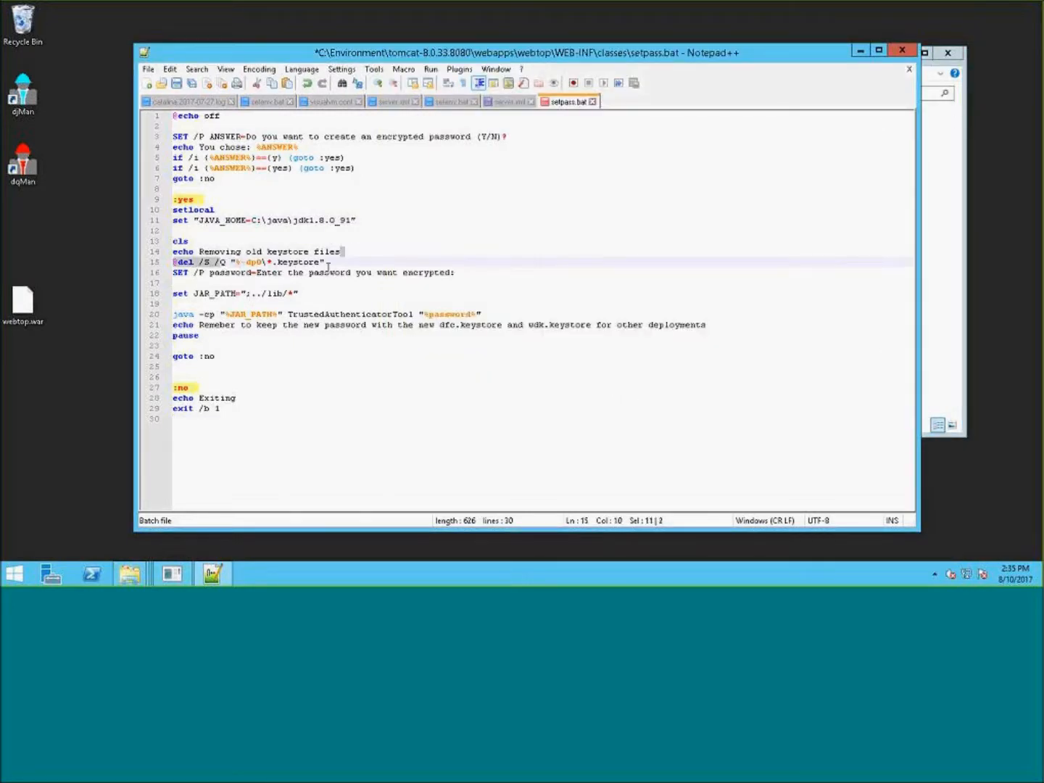
left_click_drag(311, 293, 156, 297)
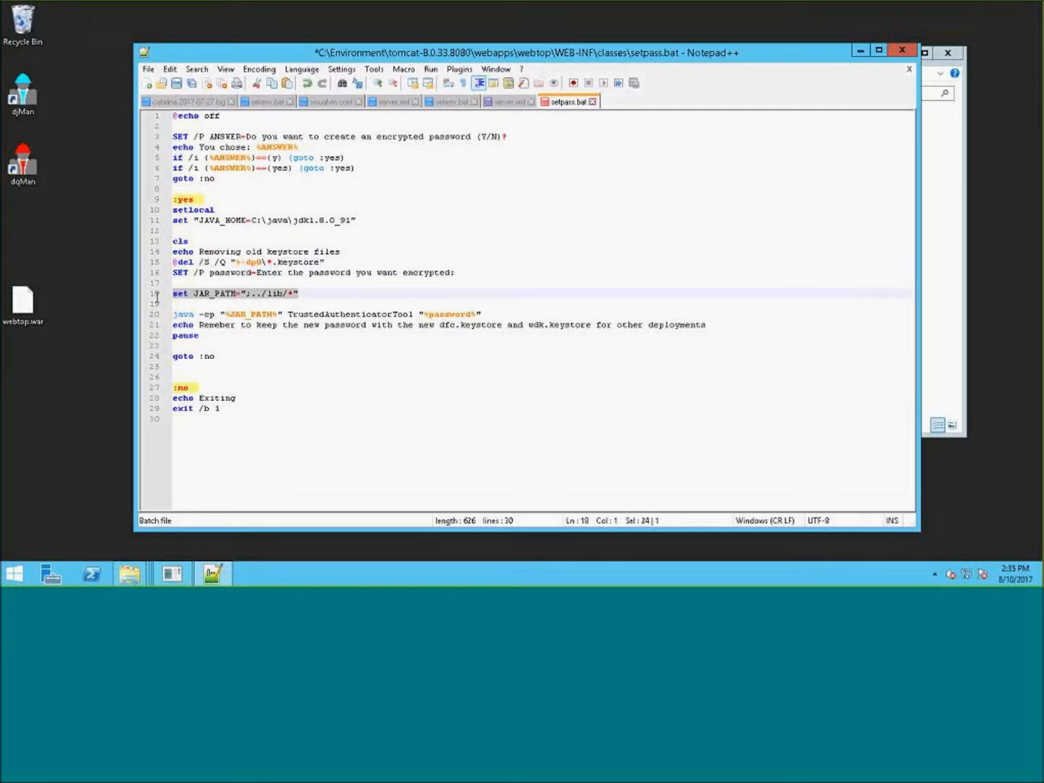
left_click(311, 292)
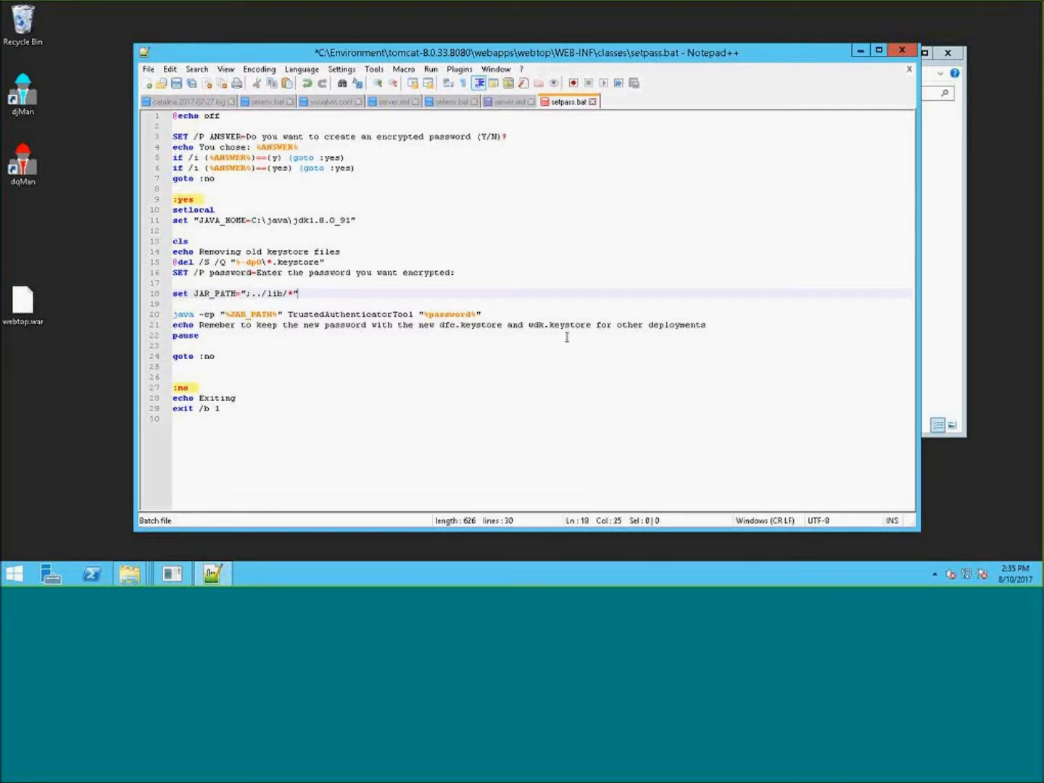
- Run the setpass batch script from the classes folder and reposition its command window
left_click(934, 290)
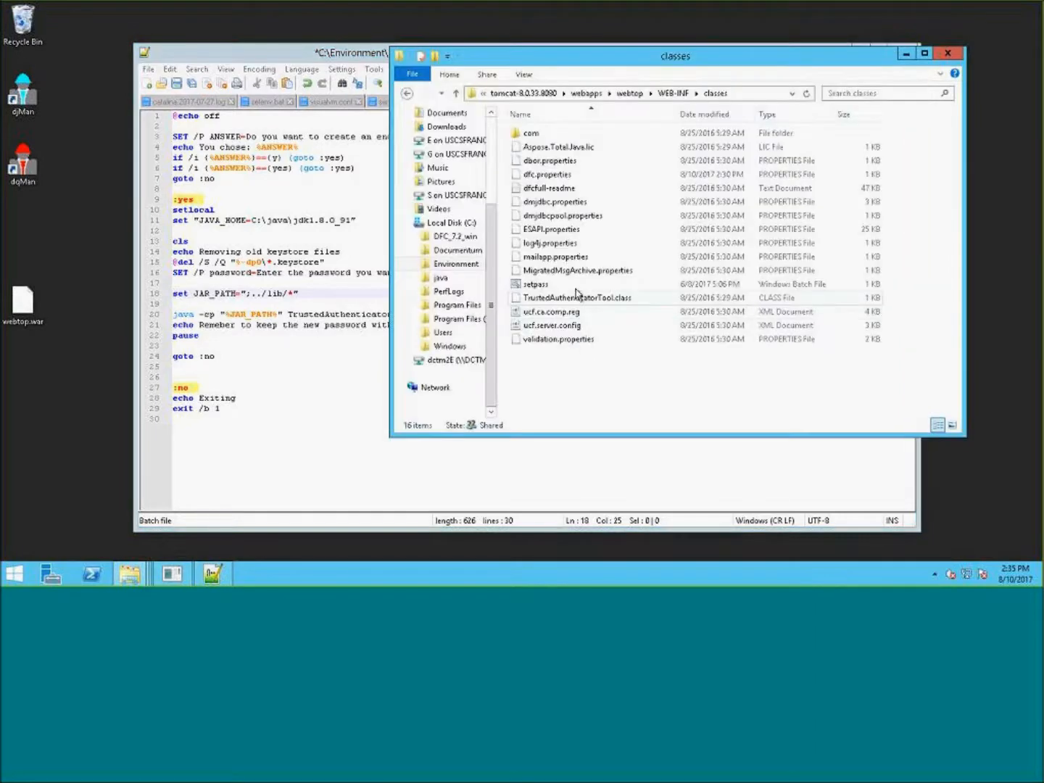
double_click(545, 286)
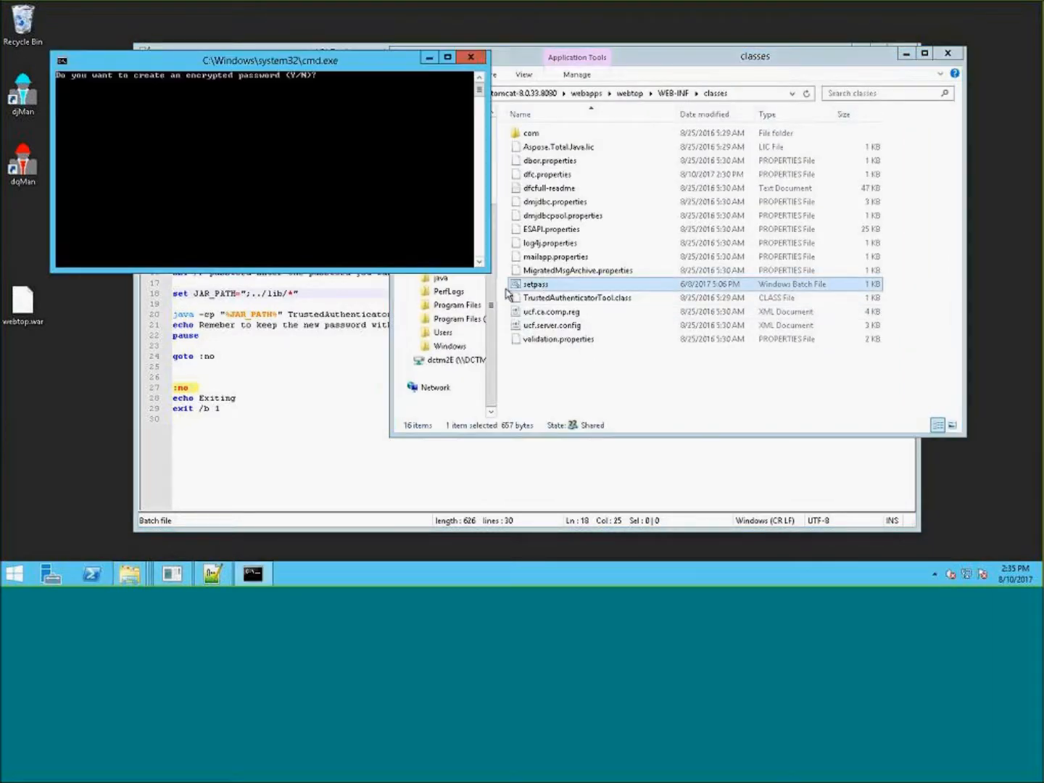
left_click_drag(203, 64, 540, 147)
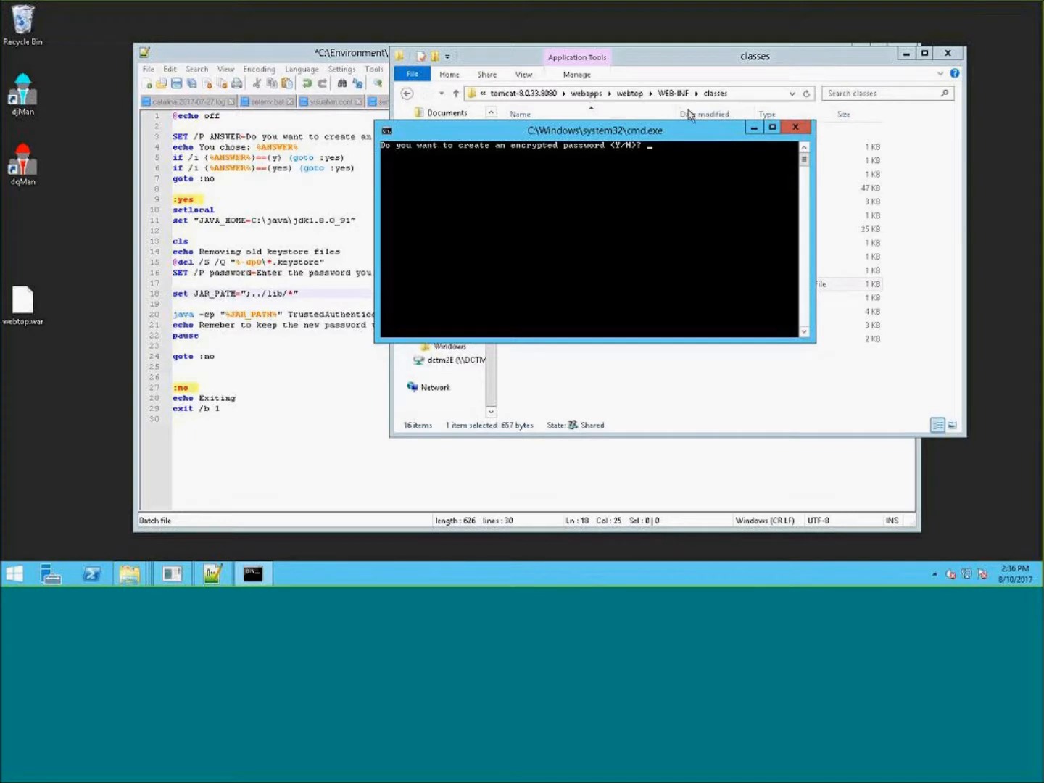
left_click_drag(465, 138, 296, 164)
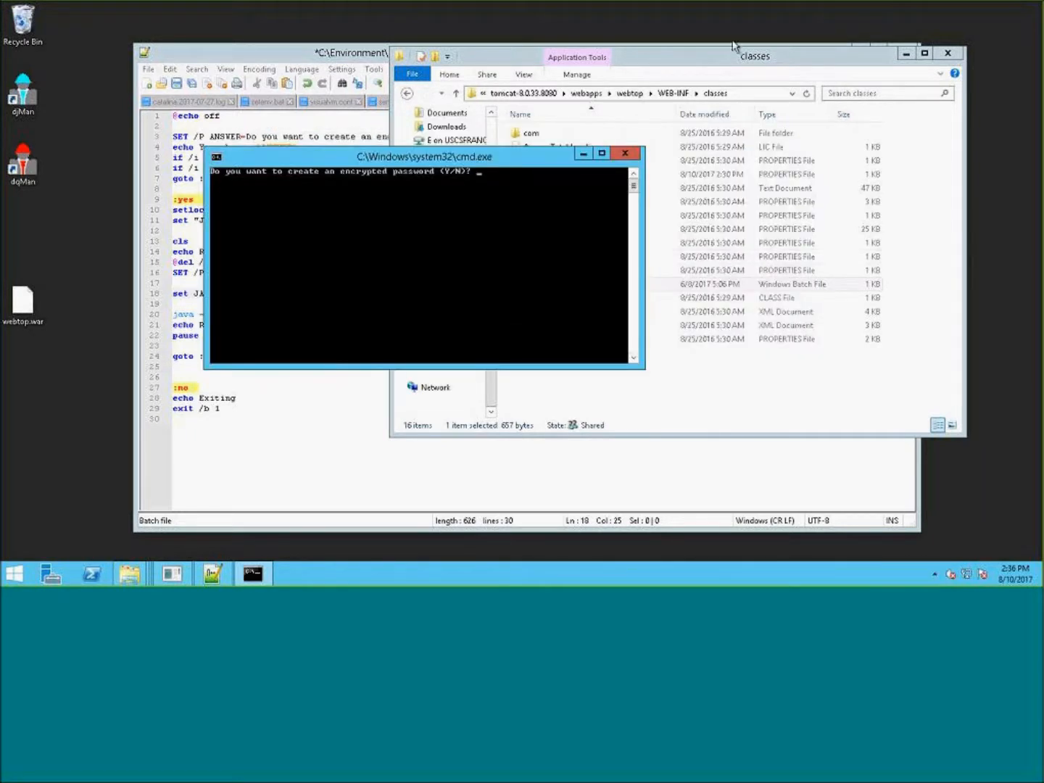
left_click(753, 51)
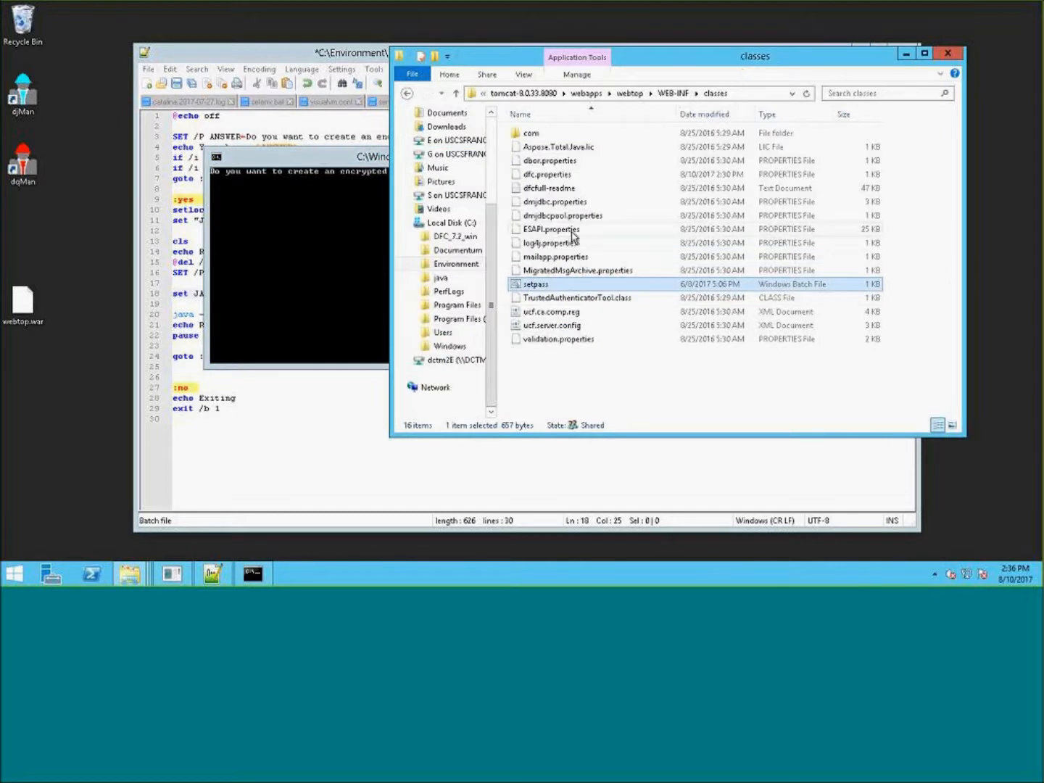
- Select the TrustedAuthenticatorTool.class file in the classes folder
left_click(597, 298)
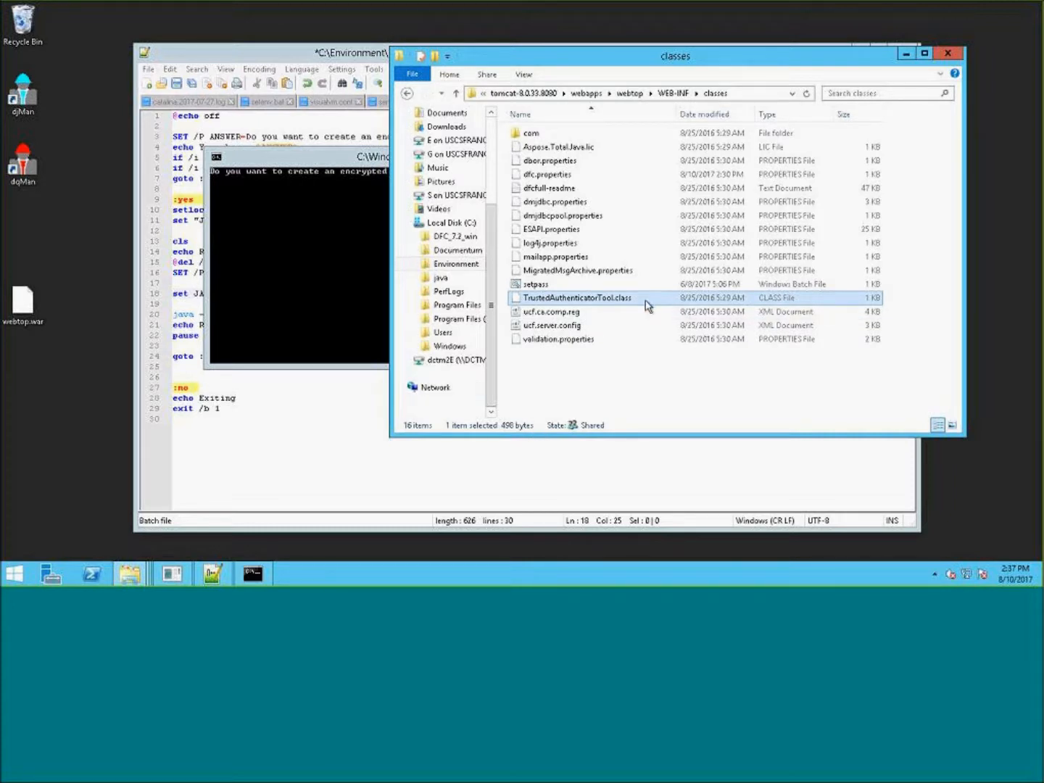
left_click(687, 340)
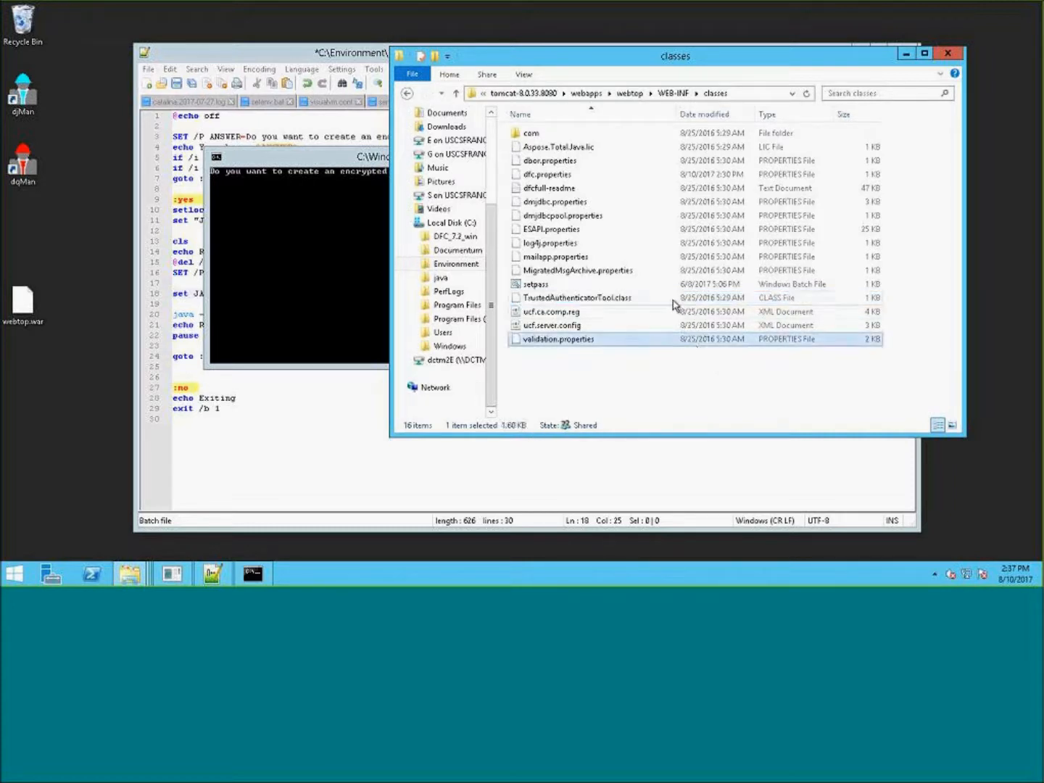
left_click(673, 300)
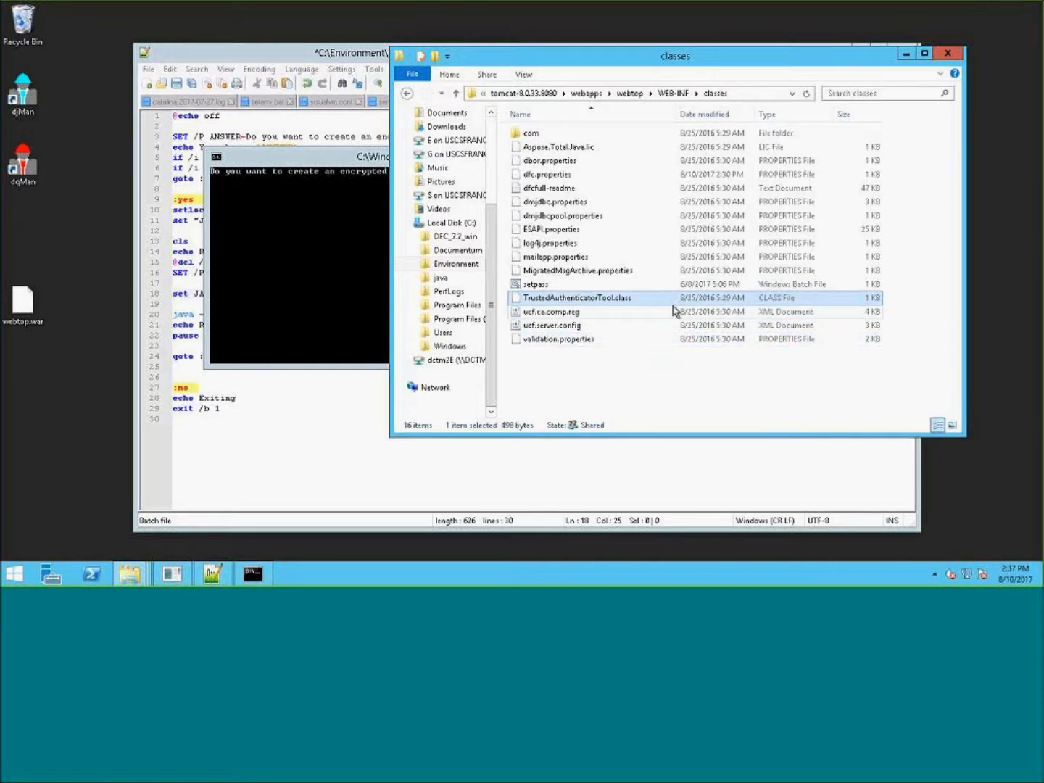
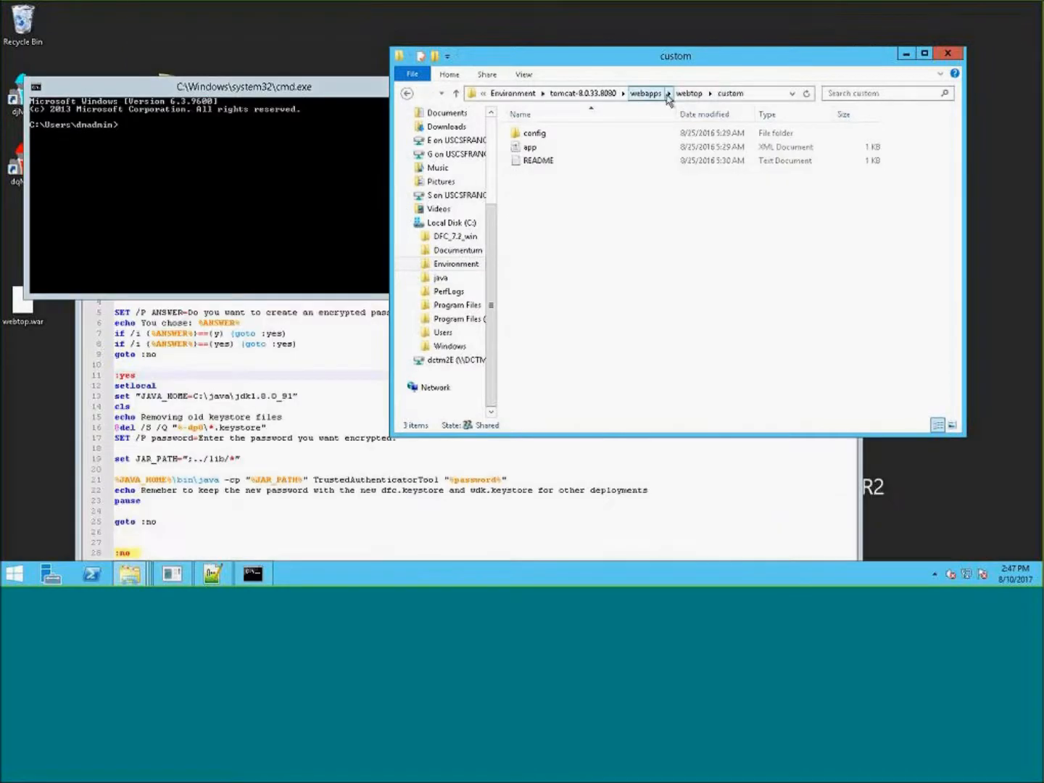
- Navigate back into the webtop WEB-INF classes folder under the Tomcat webapps directory
left_click(645, 94)
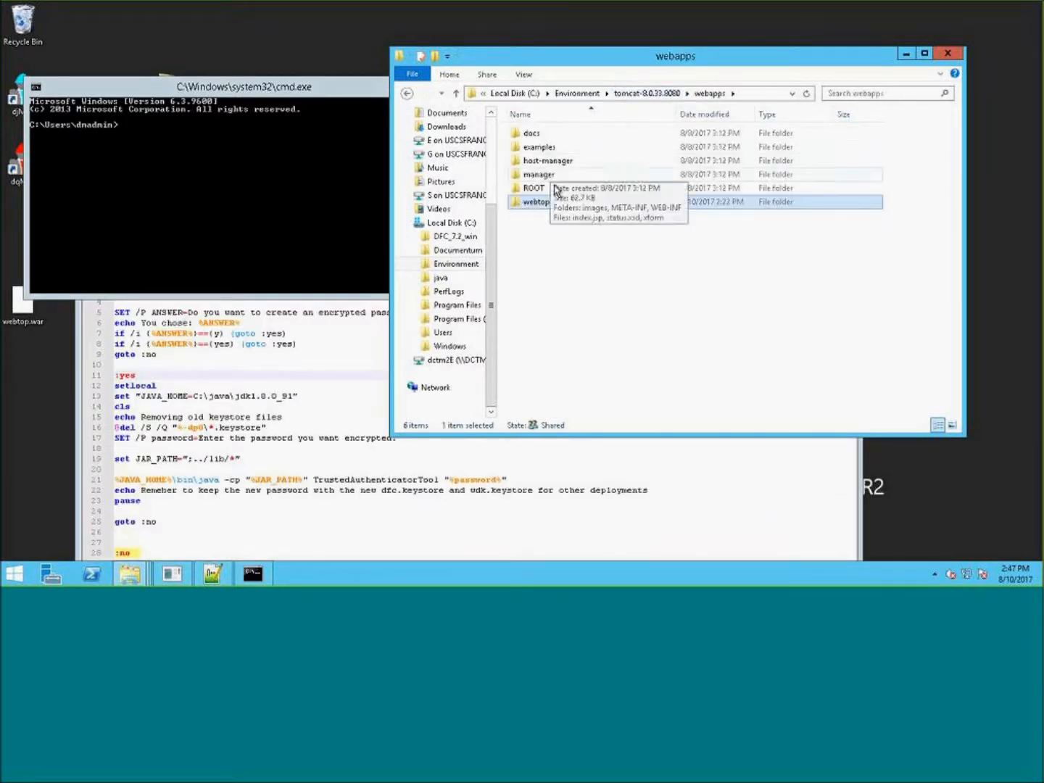
double_click(551, 205)
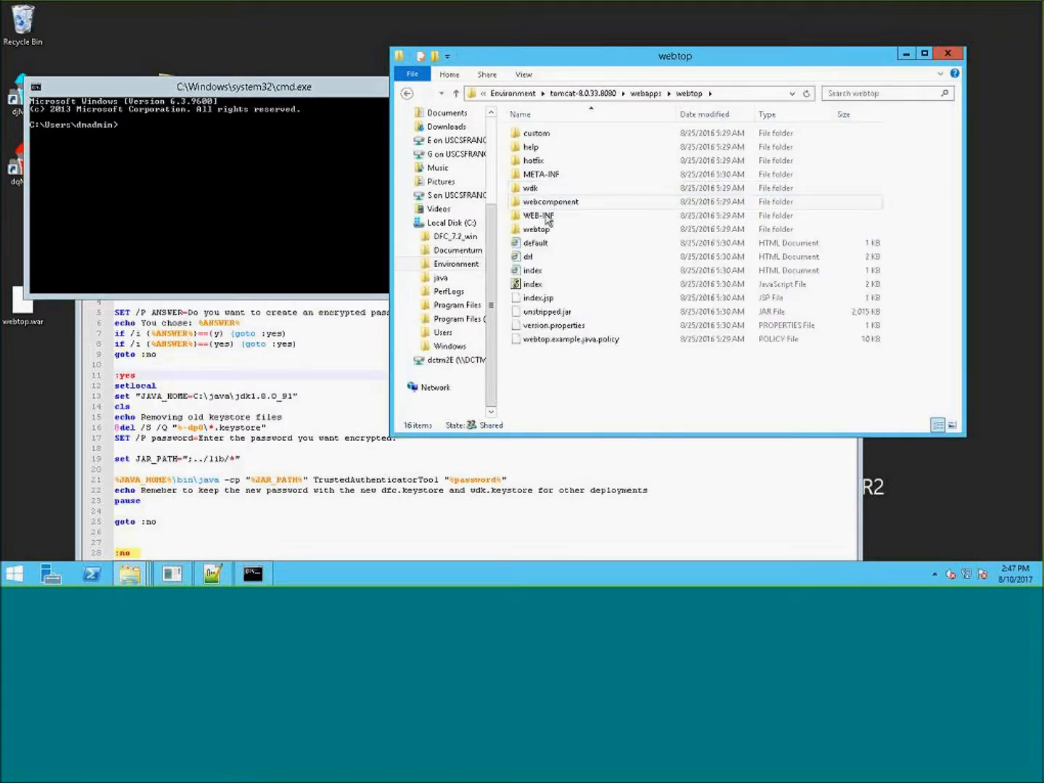
double_click(538, 215)
double_click(532, 134)
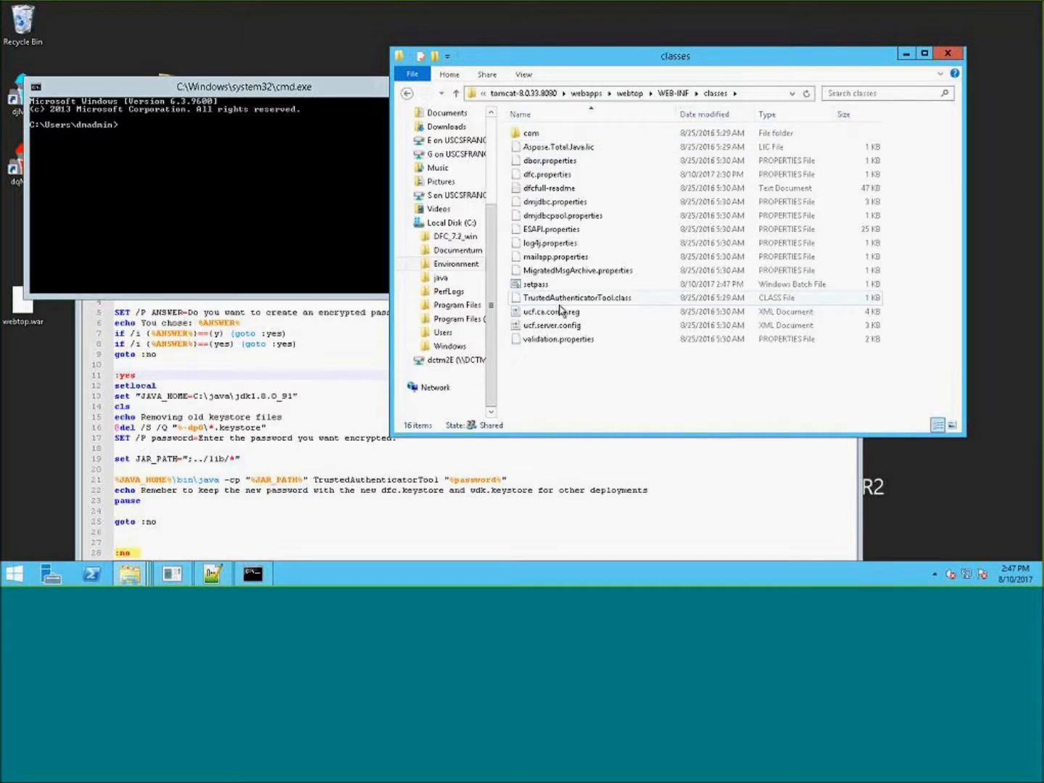
- Run the setpass script, answer y to create an encrypted password, and enter the password to encrypt
double_click(543, 285)
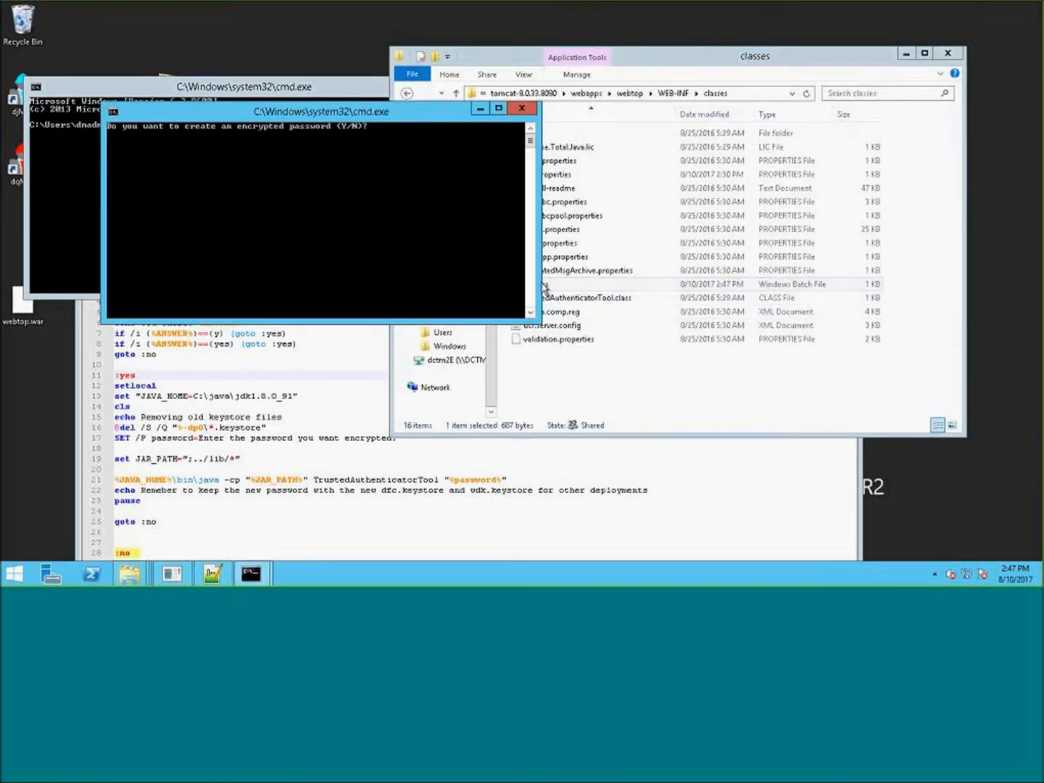
type("y")
key("Return")
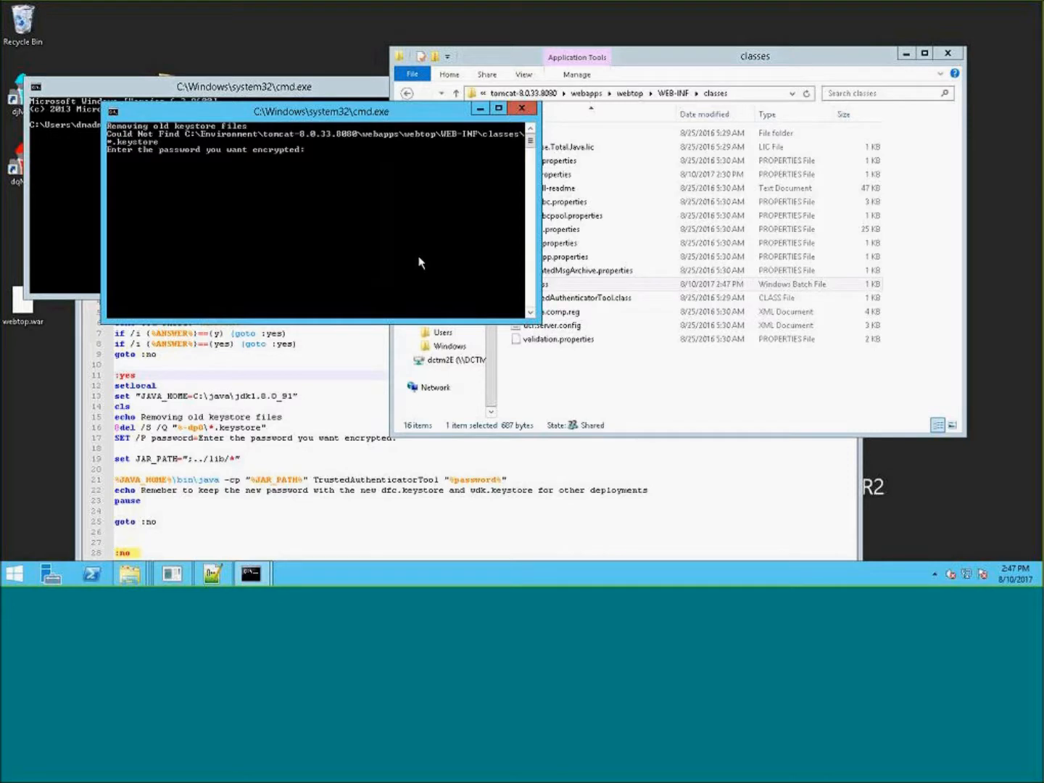
type("webtop")
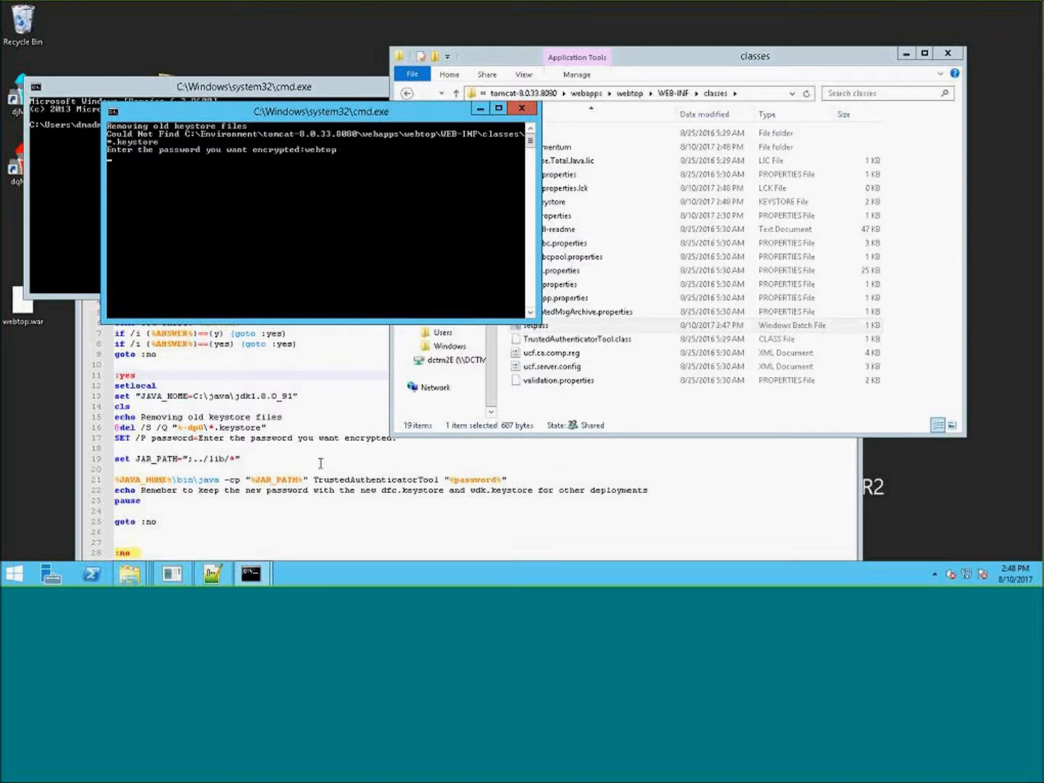
- Review the script's JAVA_HOME setting and the java command that runs TrustedAuthenticatorTool
left_click(321, 370)
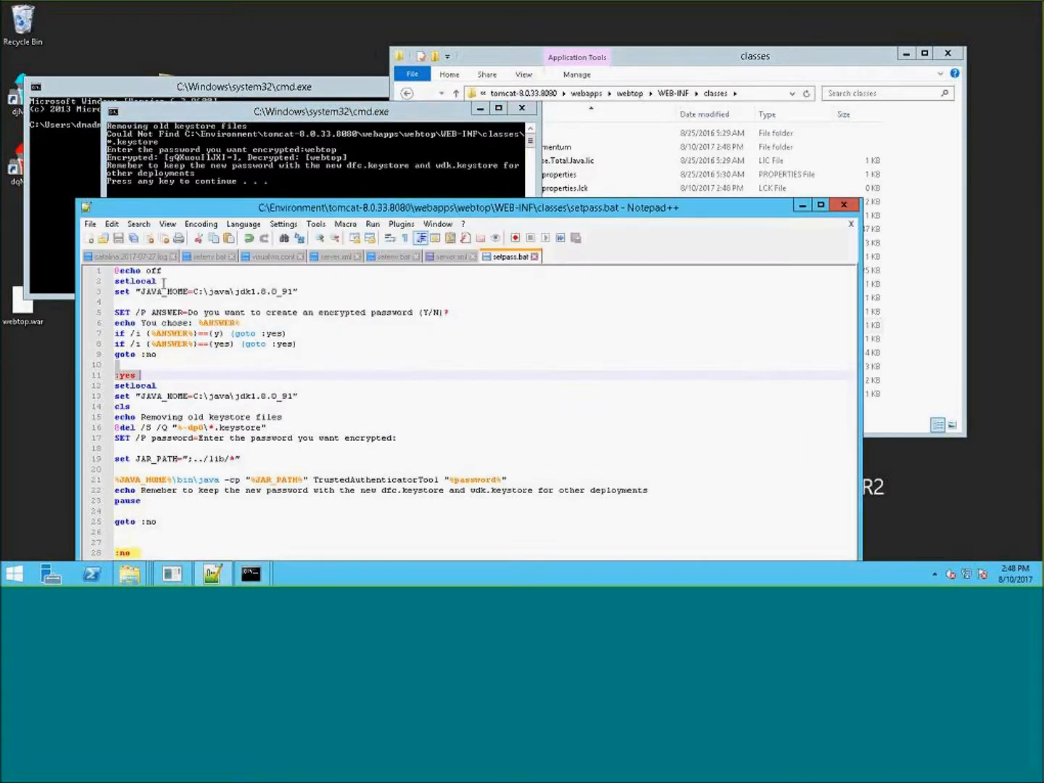
left_click_drag(137, 291, 304, 294)
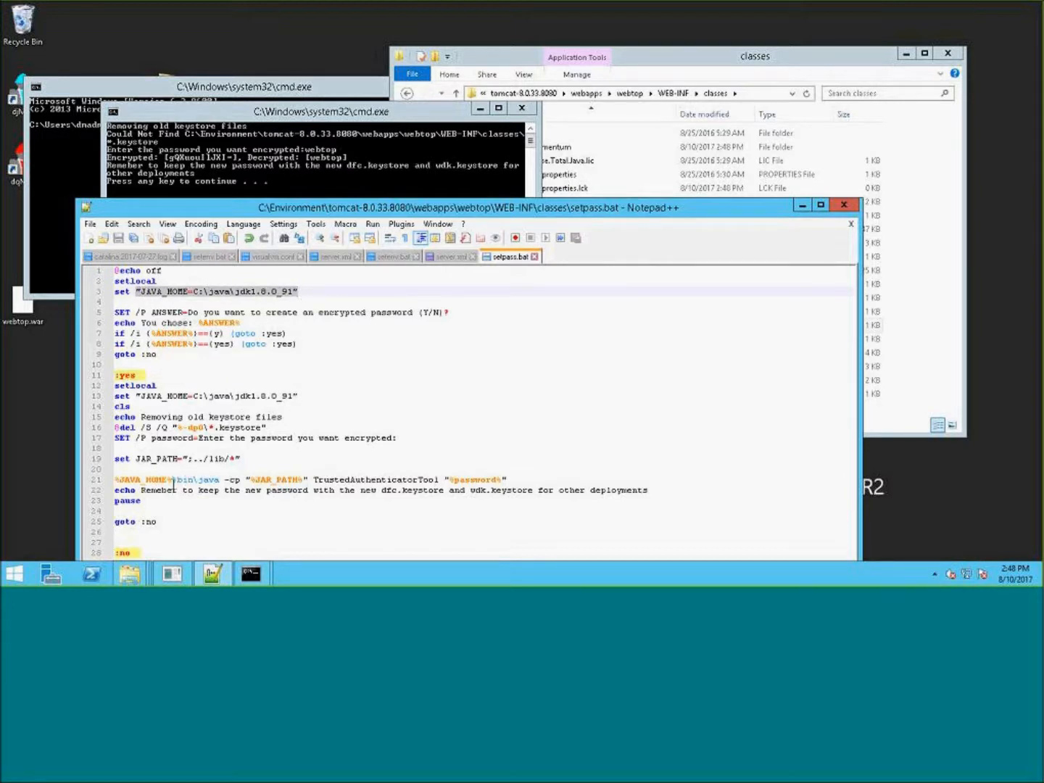
left_click(218, 479)
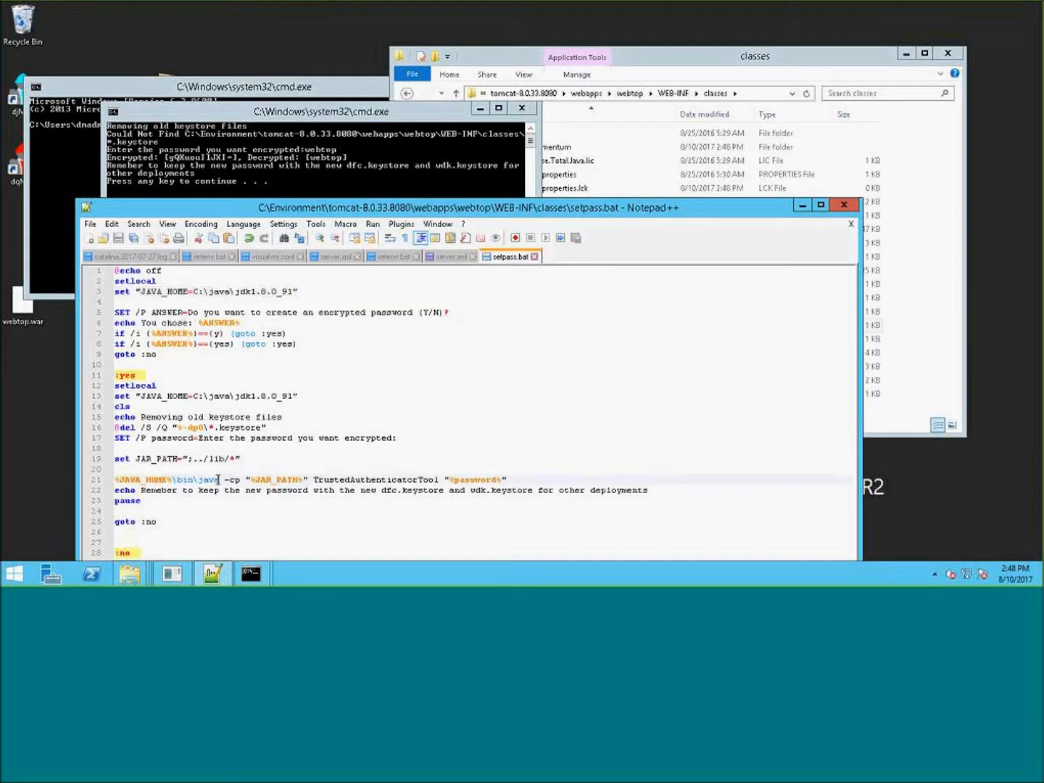
left_click_drag(218, 479, 197, 480)
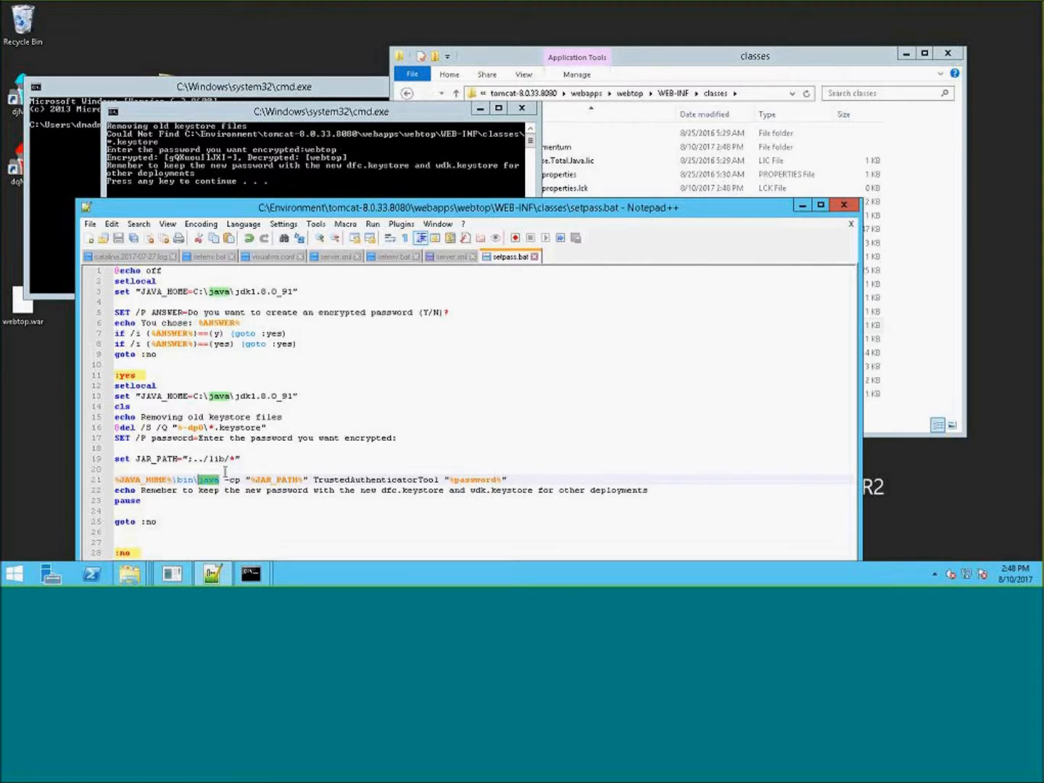
left_click(635, 367)
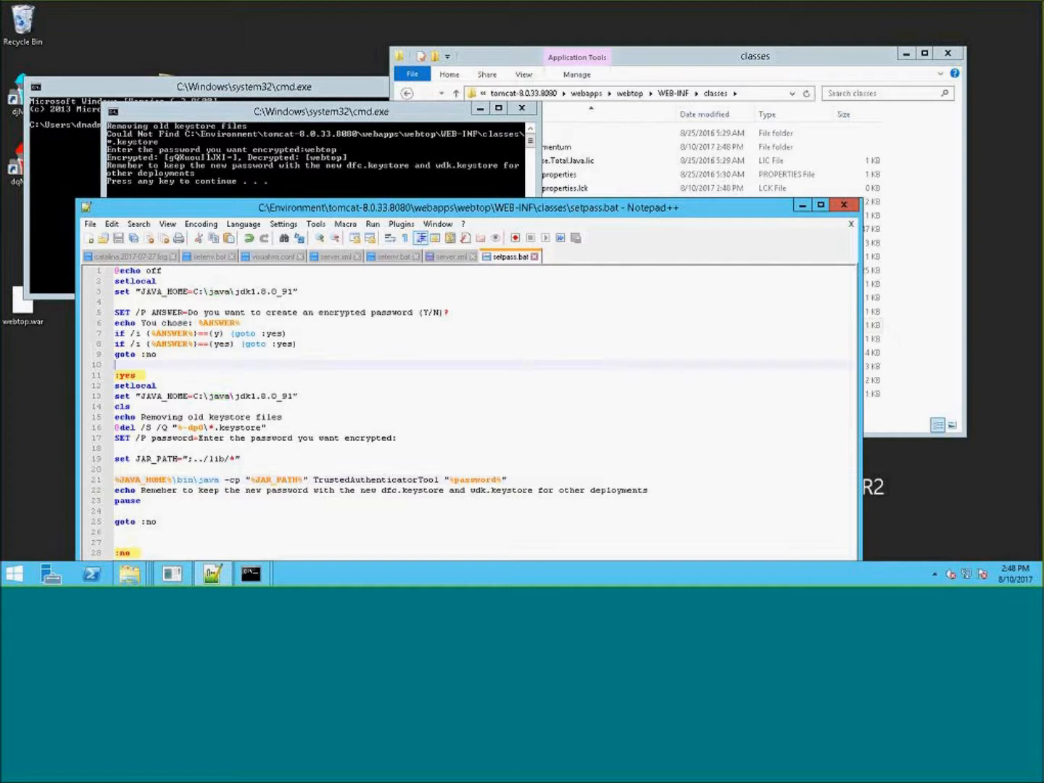
- Open a new blank document in Notepad++
left_click(391, 118)
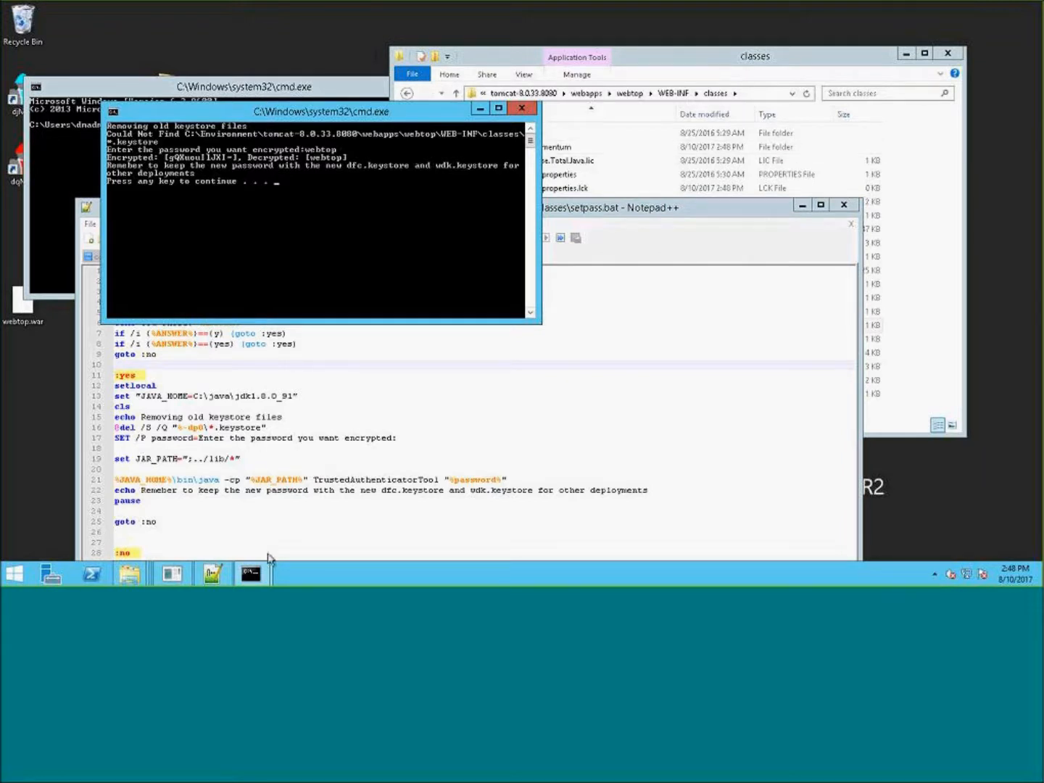
left_click(810, 69)
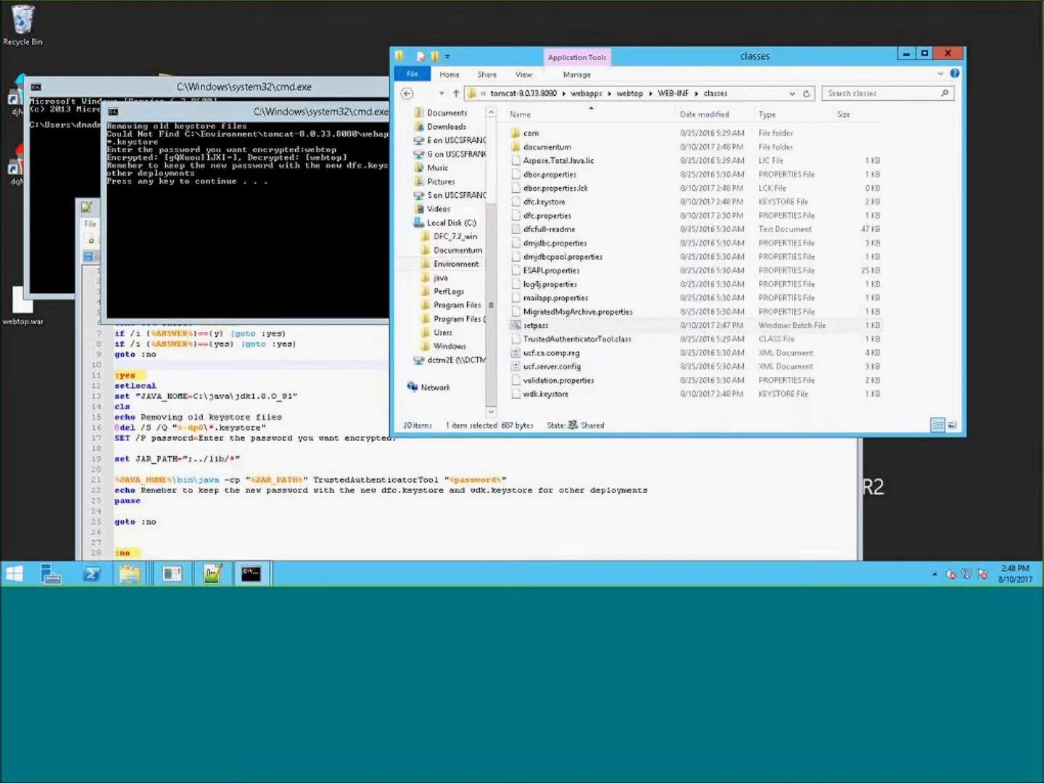
left_click(210, 577)
left_click_drag(582, 206, 714, 70)
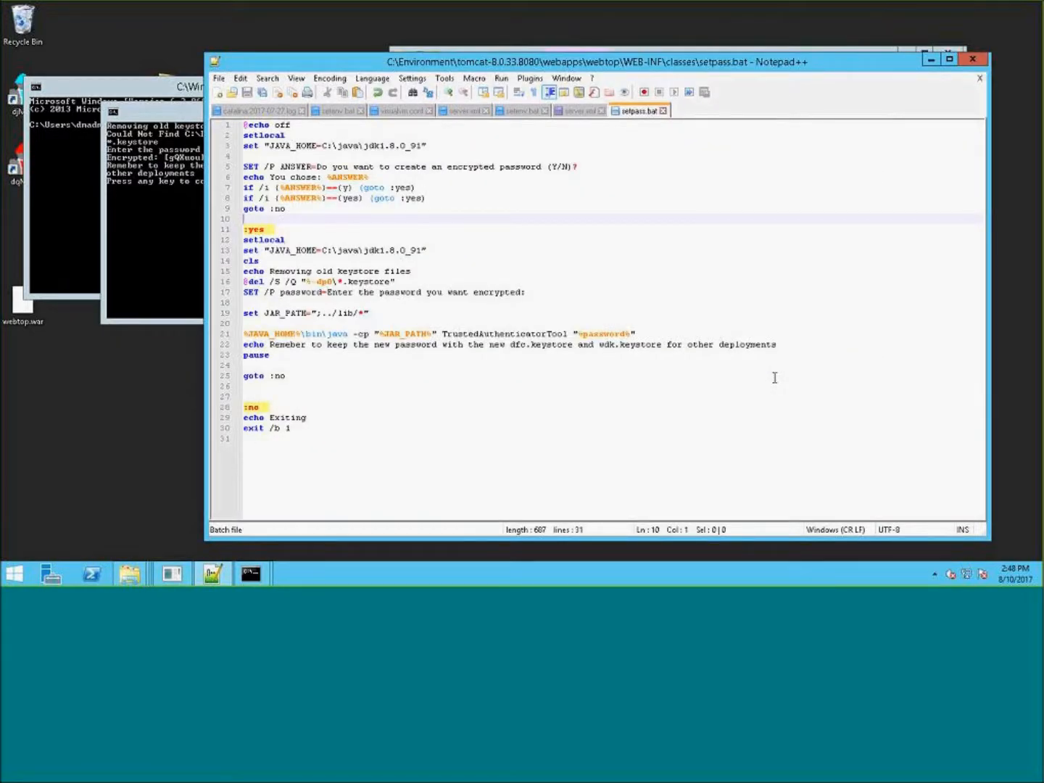
key("ctrl+n")
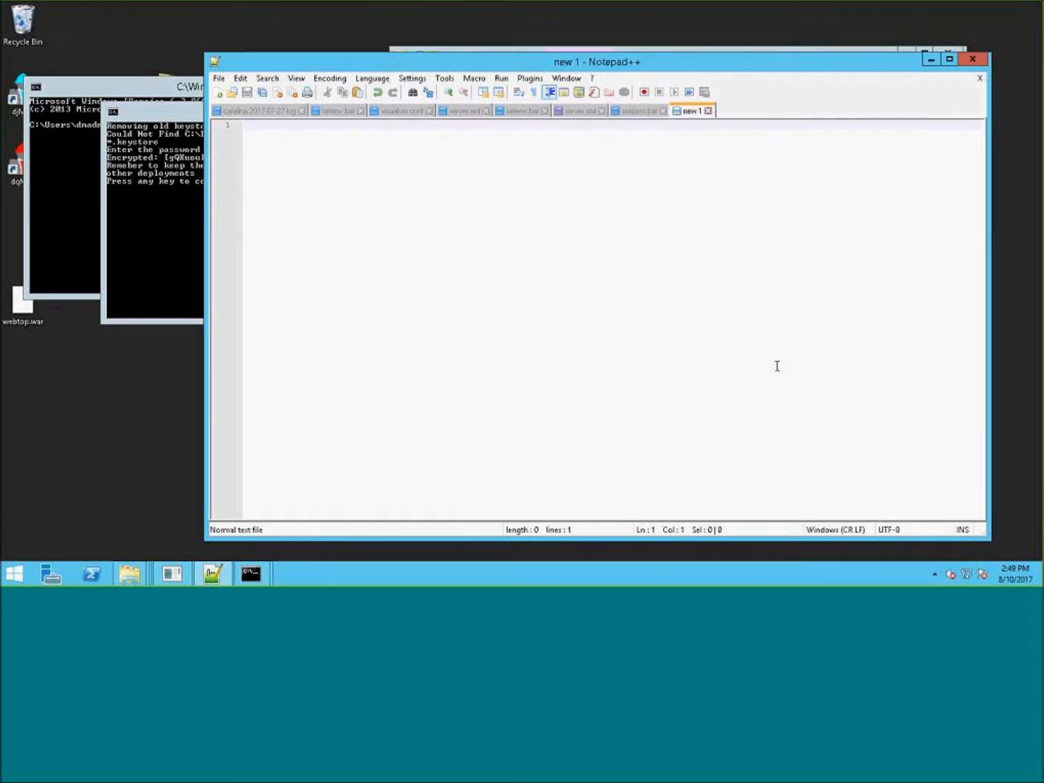
- Copy the encrypted password from the command window output and paste it into the new document
left_click(152, 122)
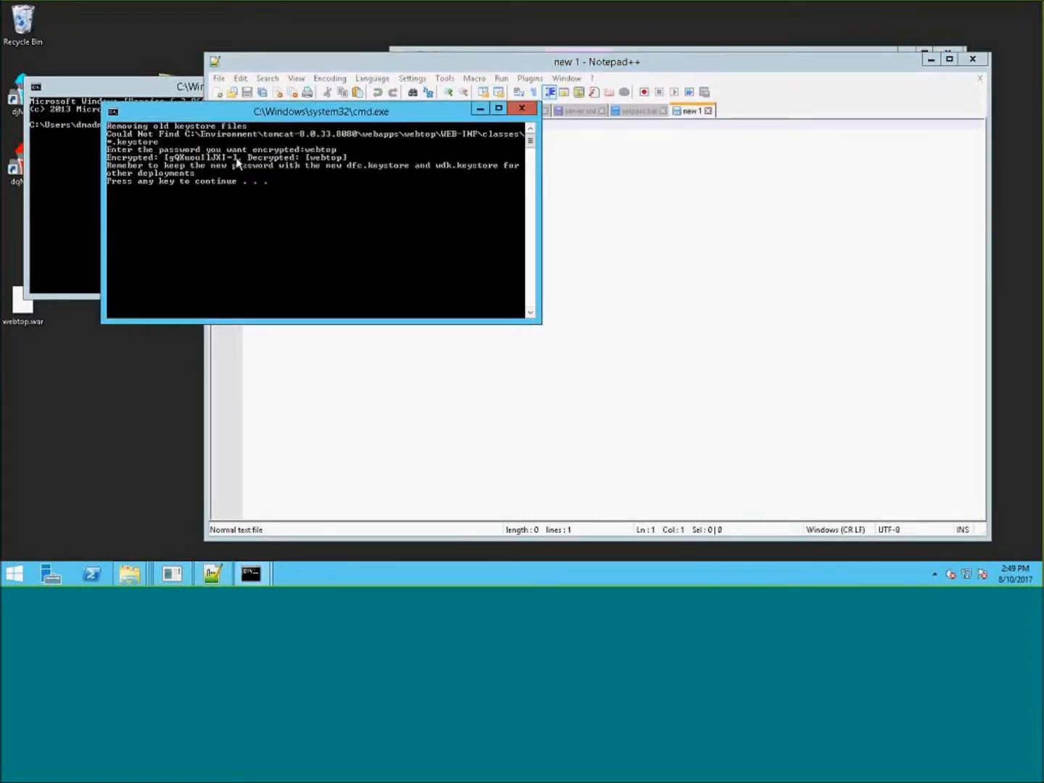
right_click(234, 113)
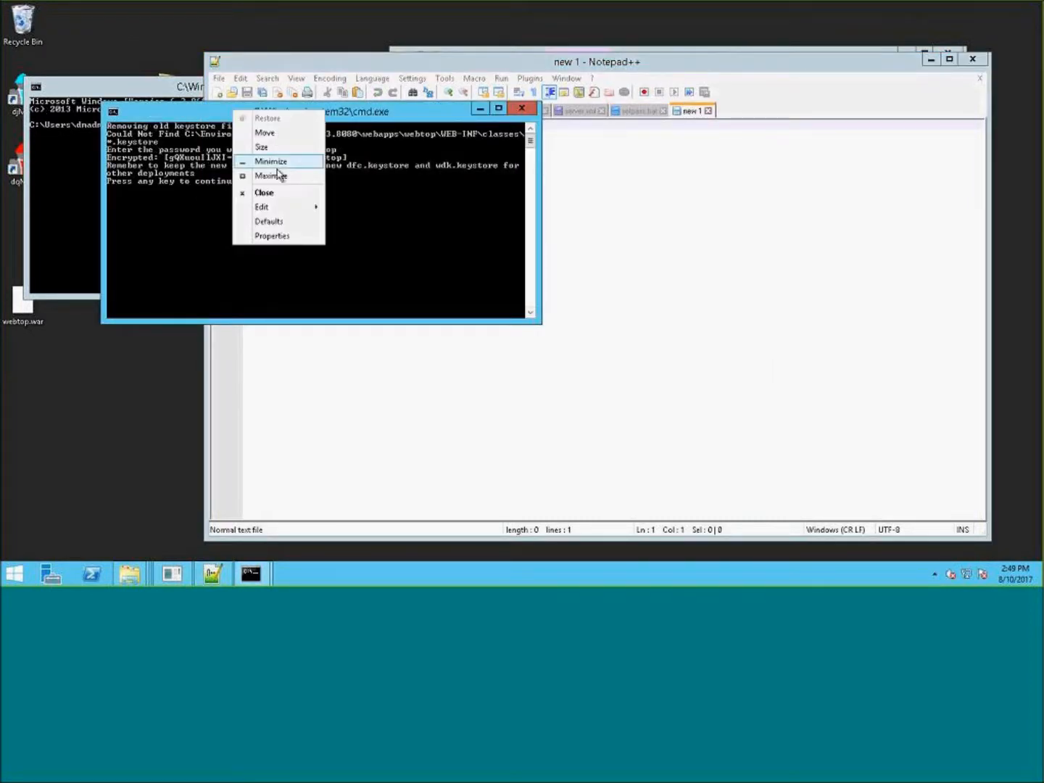
mouse_move(281, 210)
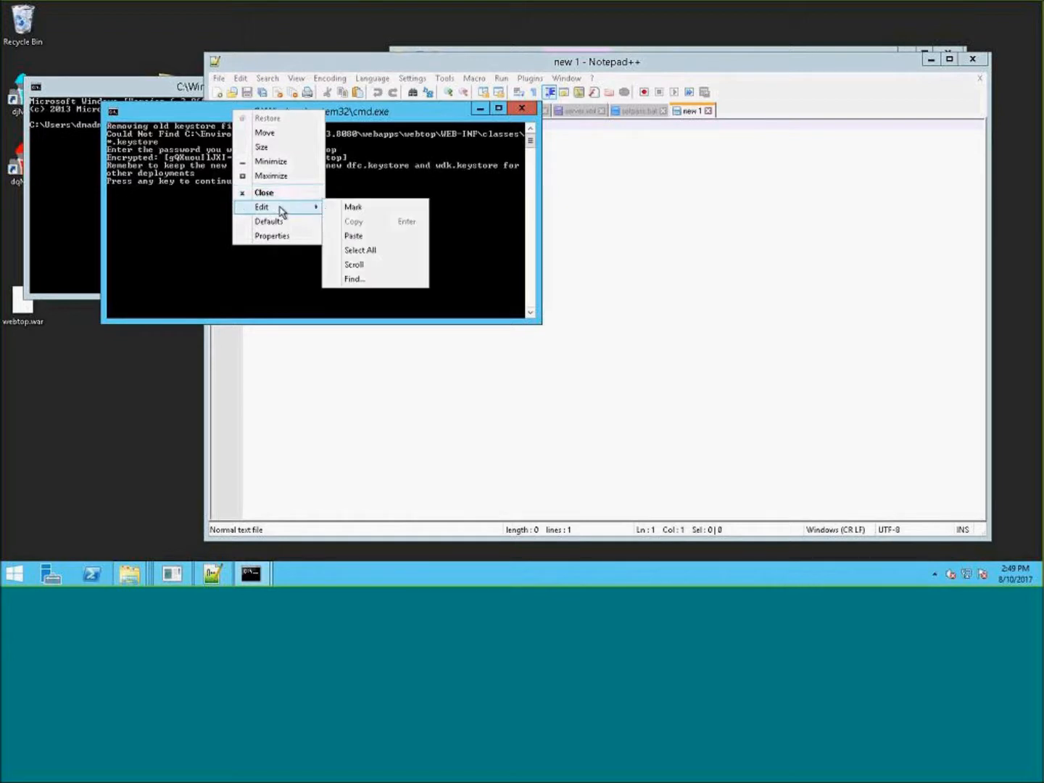
left_click(373, 208)
left_click_drag(233, 158, 171, 163)
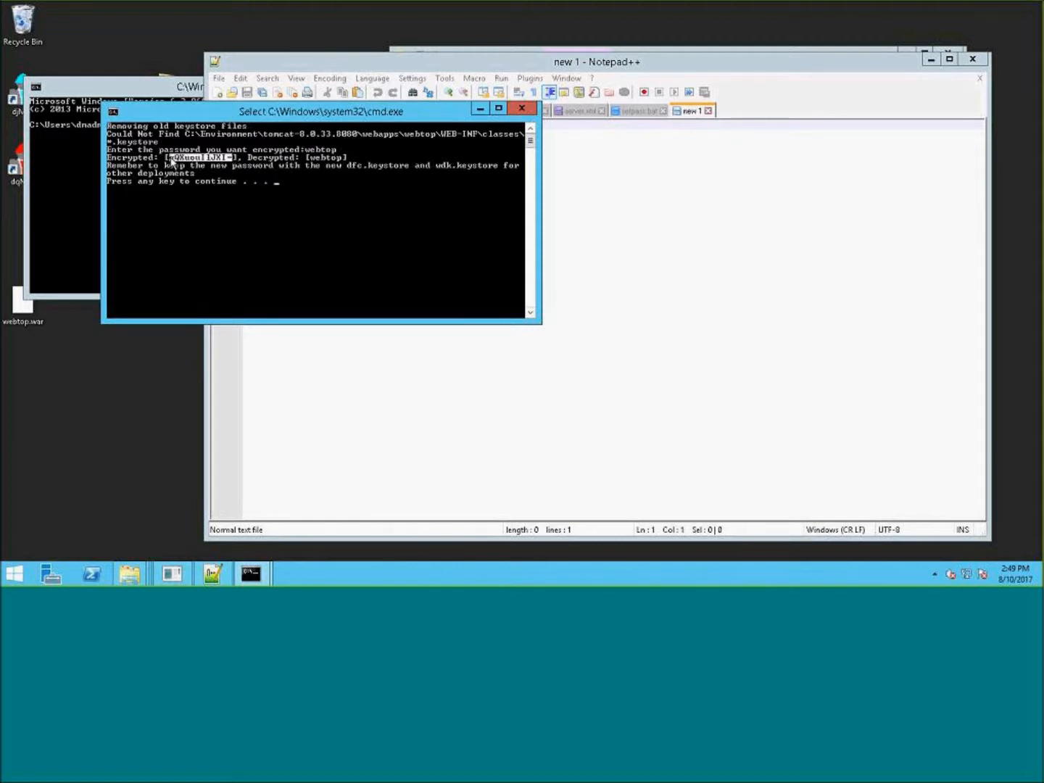
right_click(324, 114)
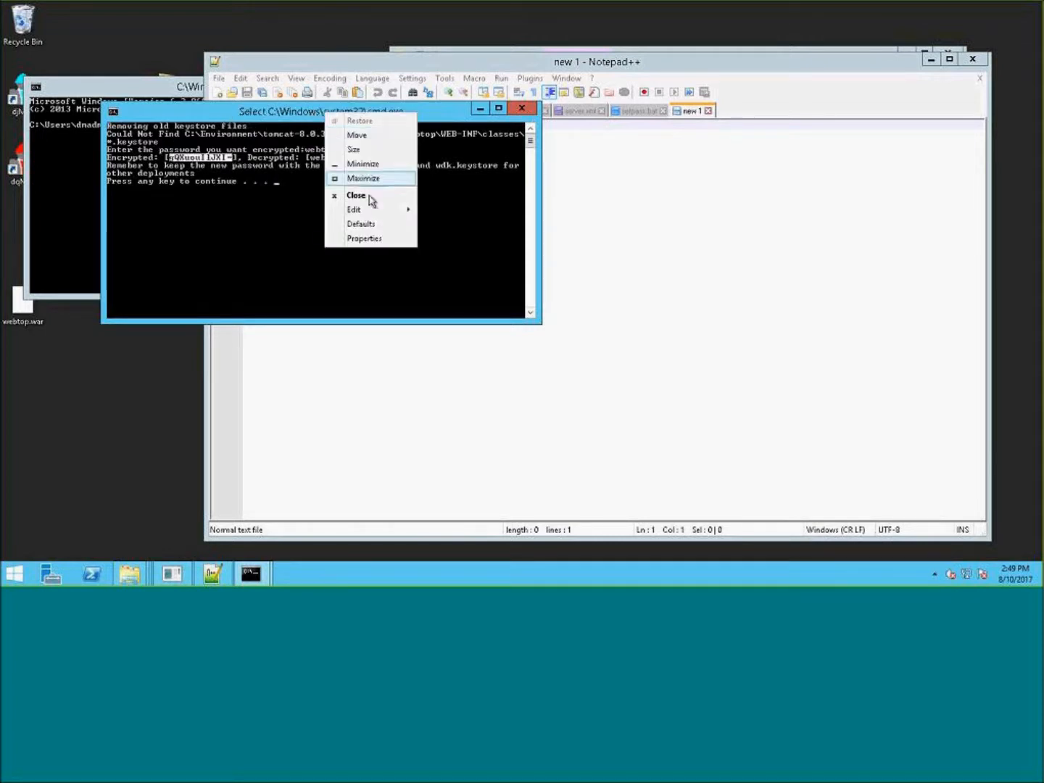
mouse_move(376, 211)
left_click(459, 231)
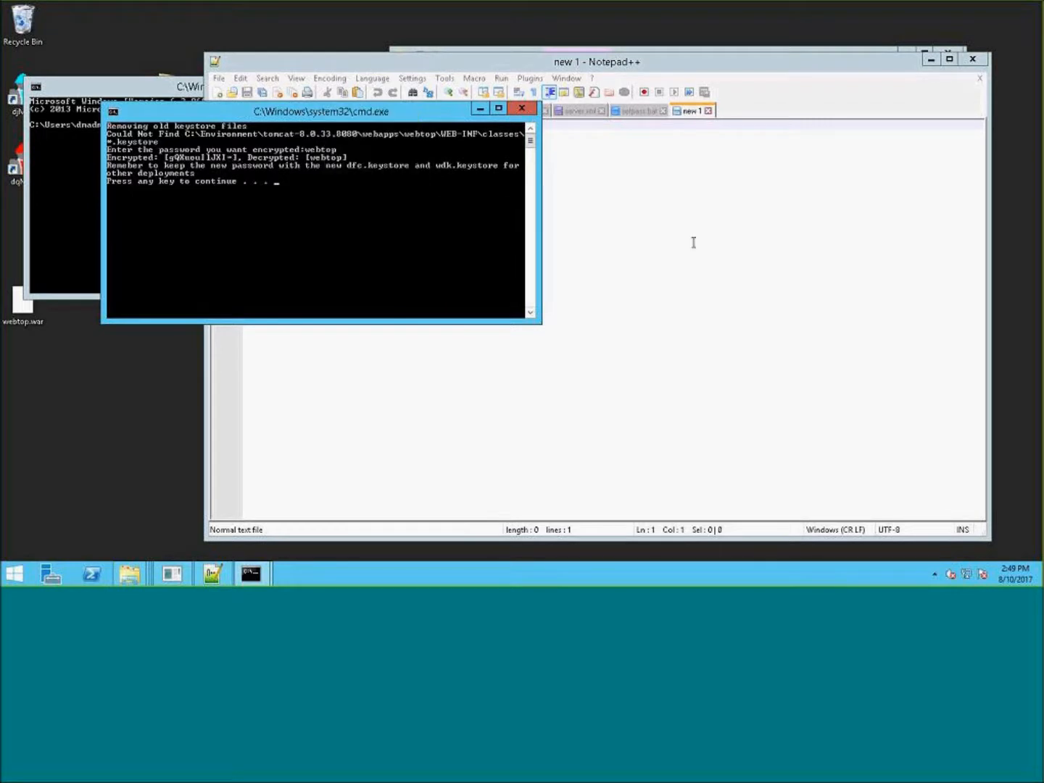
left_click(605, 203)
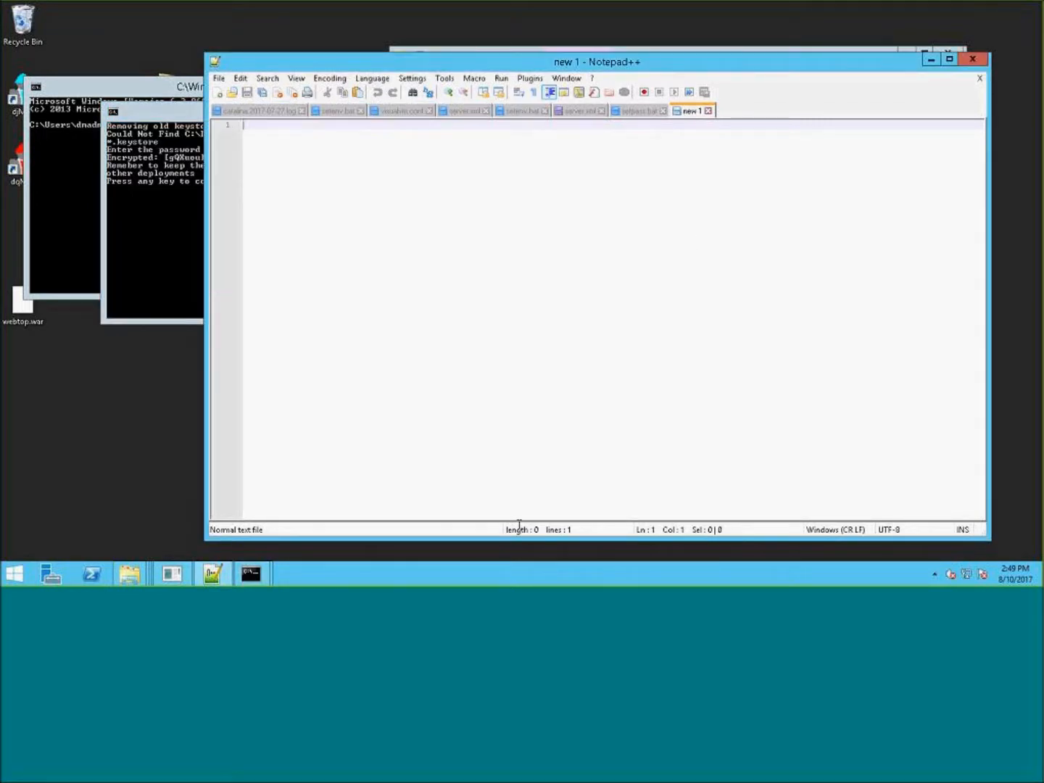
key("ctrl+v")
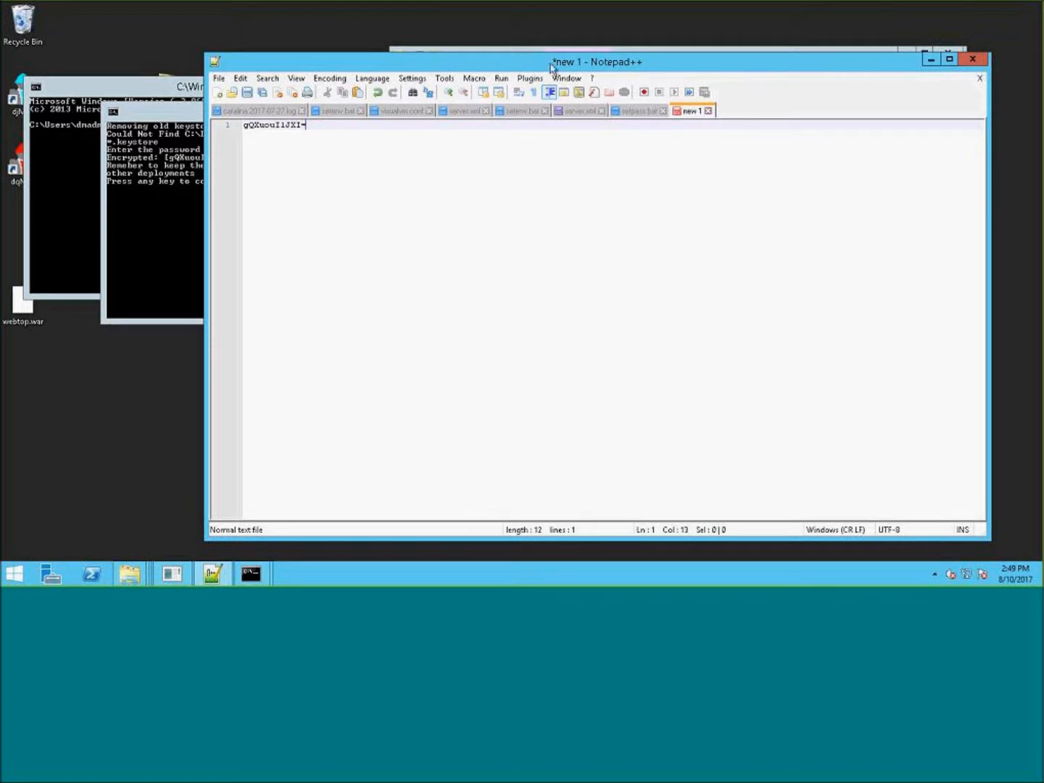
- Select the new dfc.keystore and wdk.keystore files in the classes folder
left_click(781, 47)
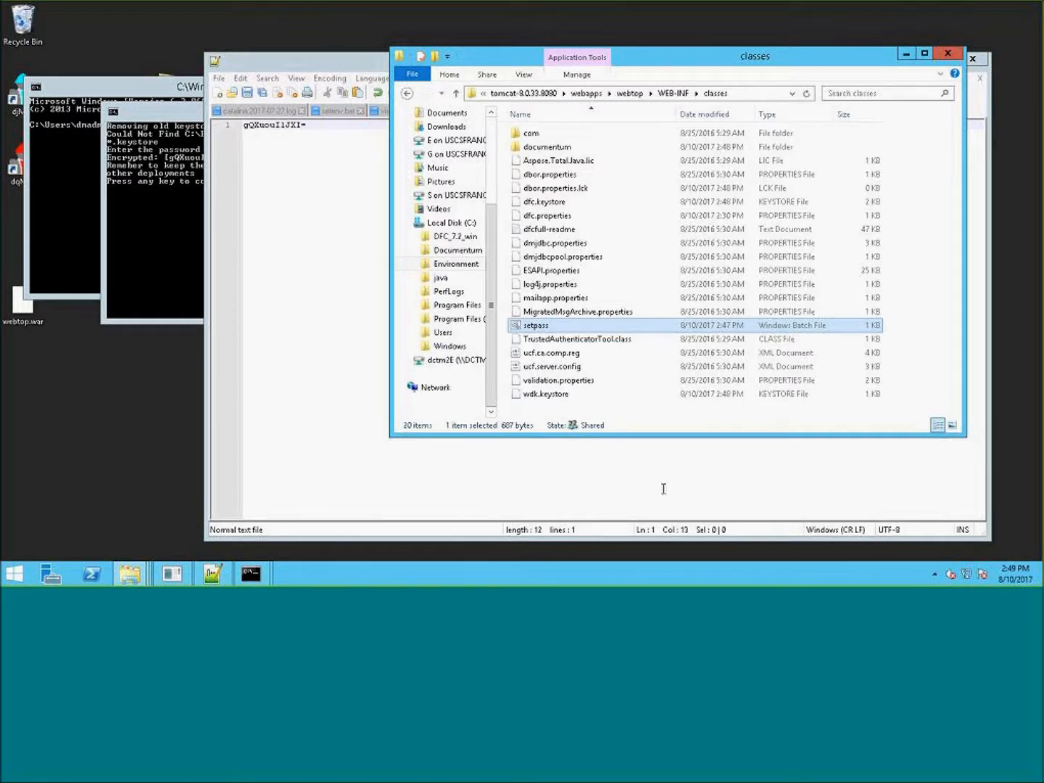
left_click(556, 394)
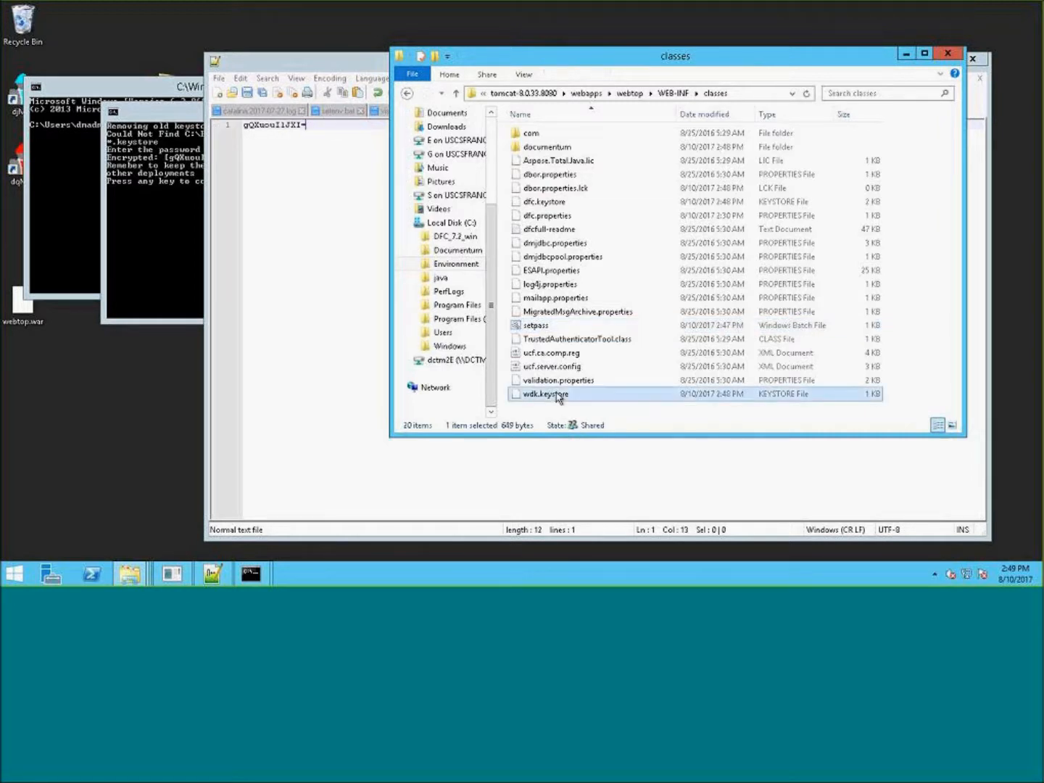
left_click(544, 203, "ctrl")
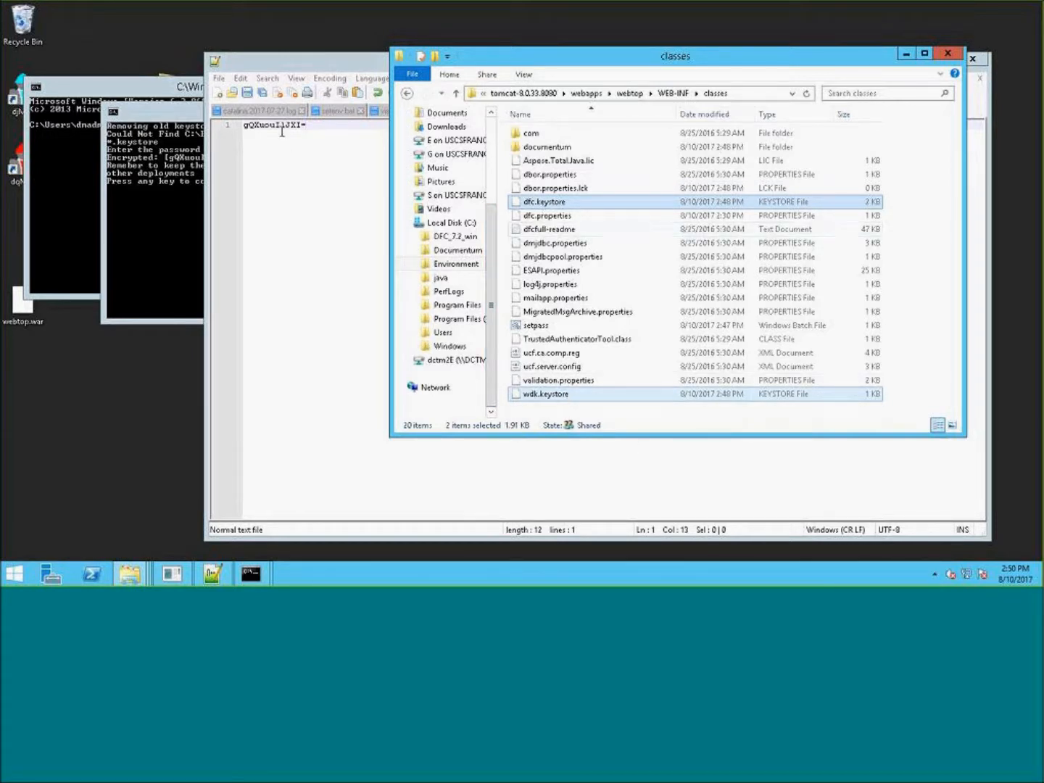
- Open app.xml from the webtop wdk folder in Notepad++
left_click_drag(829, 62, 863, 145)
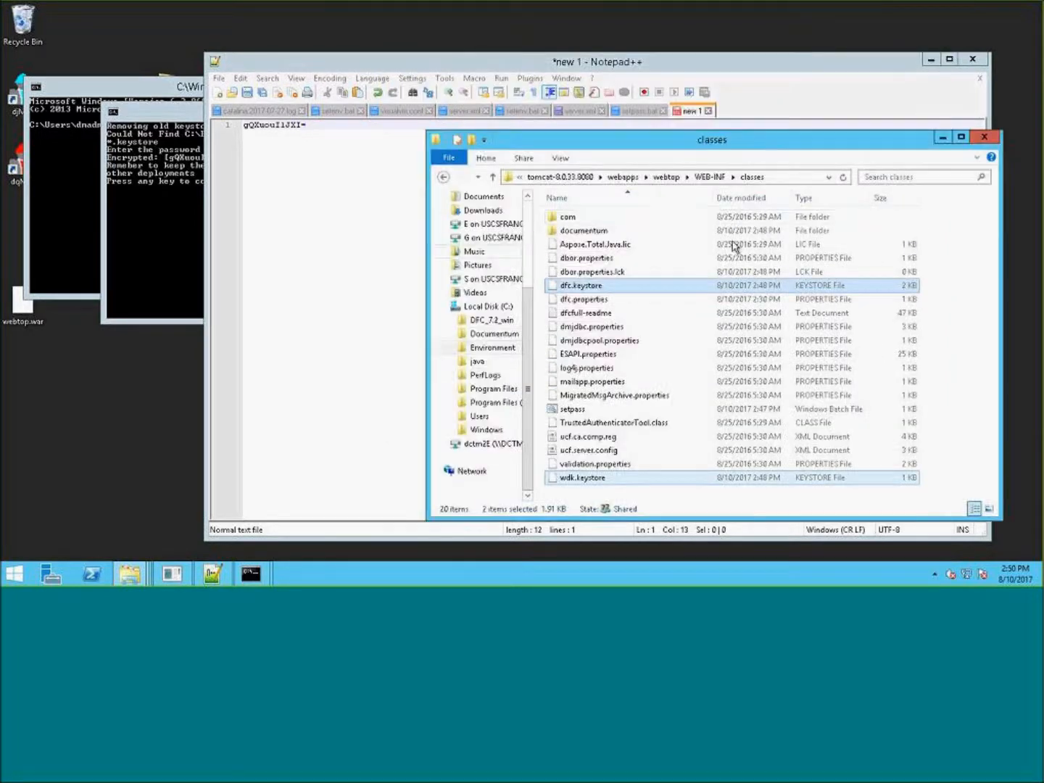
left_click(666, 178)
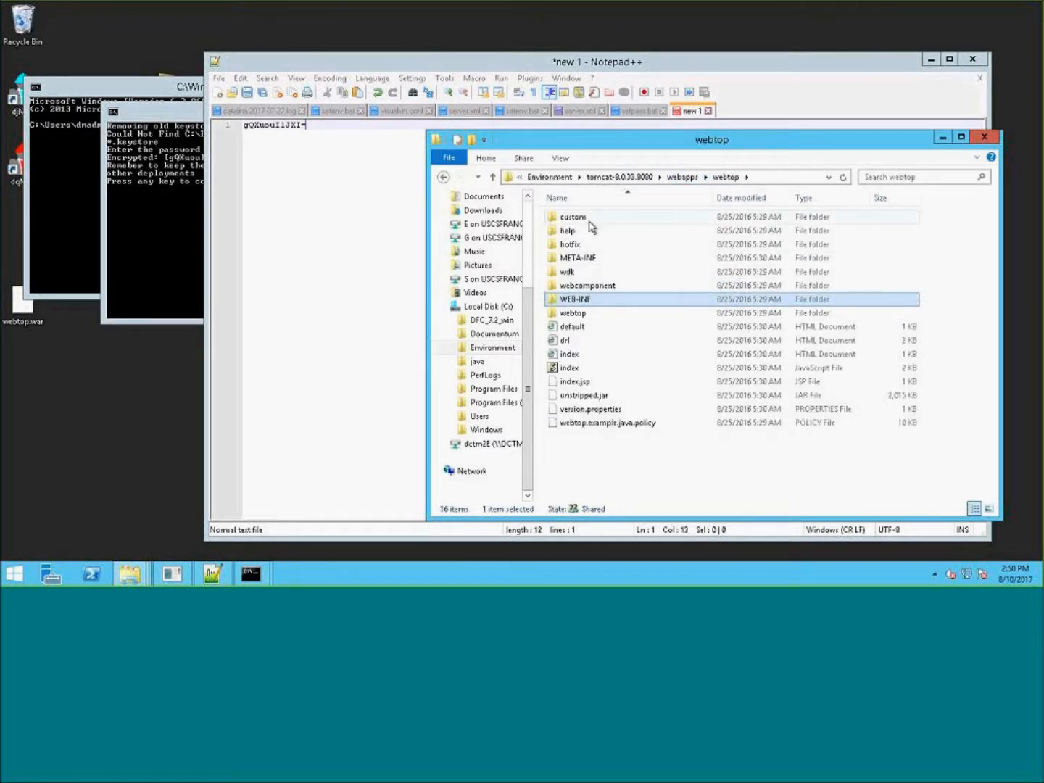
double_click(566, 272)
scroll(637, 395, "down", 1)
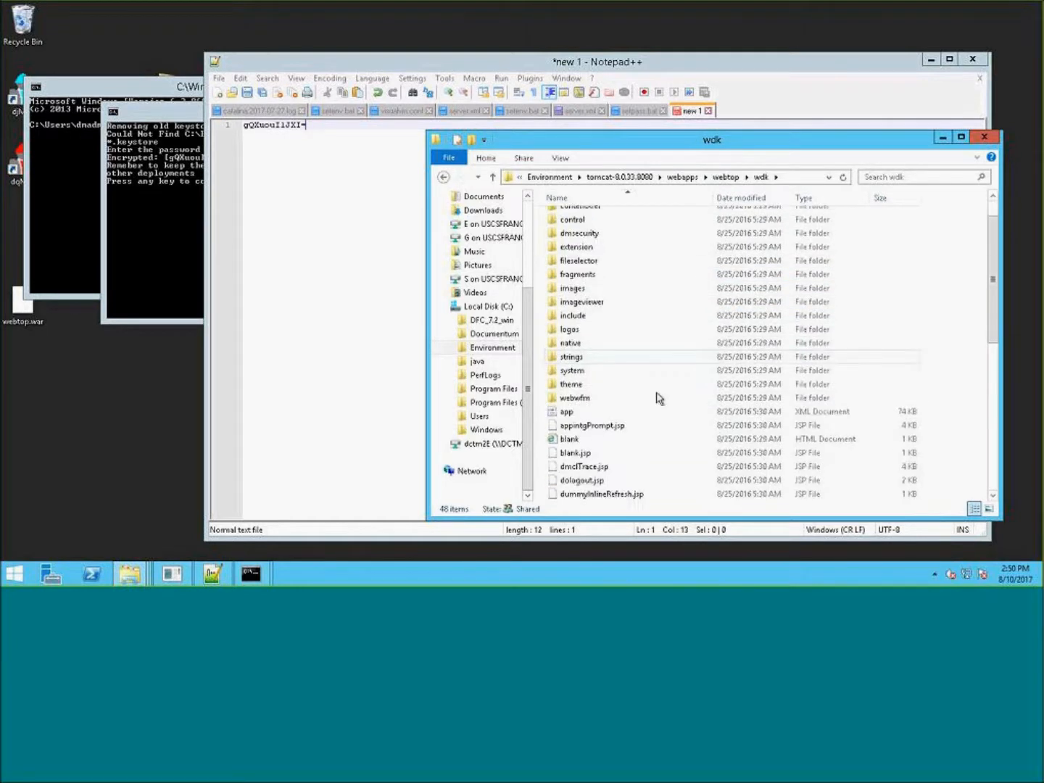
scroll(659, 398, "down", 3)
left_click(564, 288)
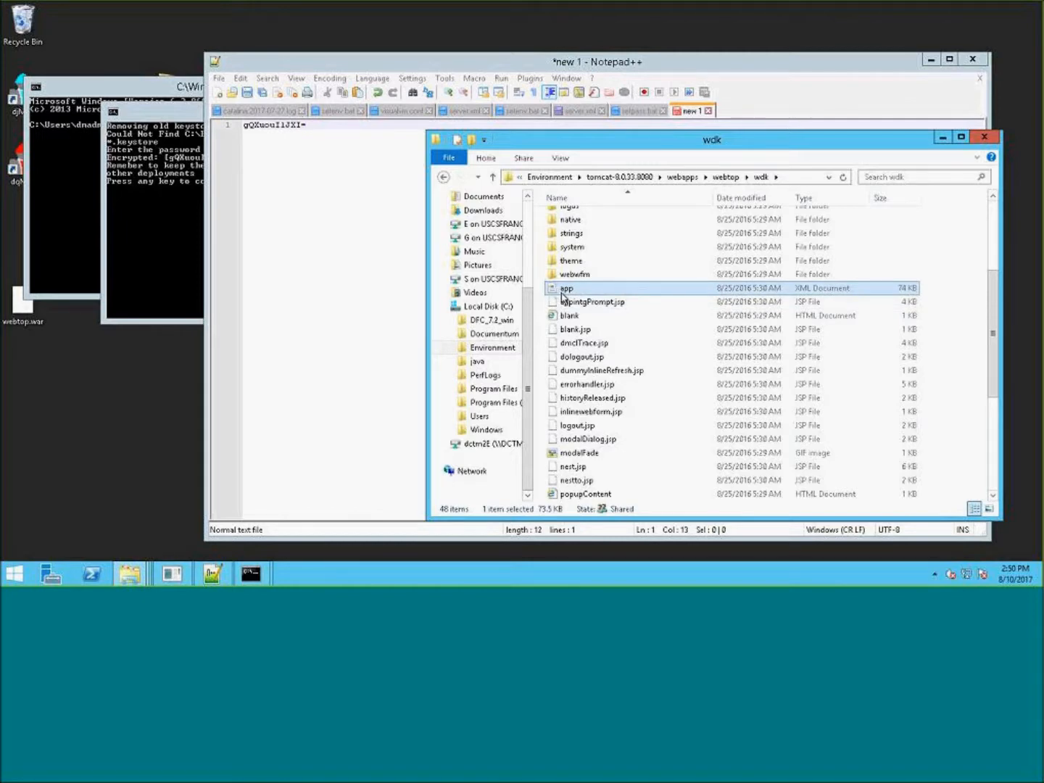
right_click(560, 292)
left_click(611, 359)
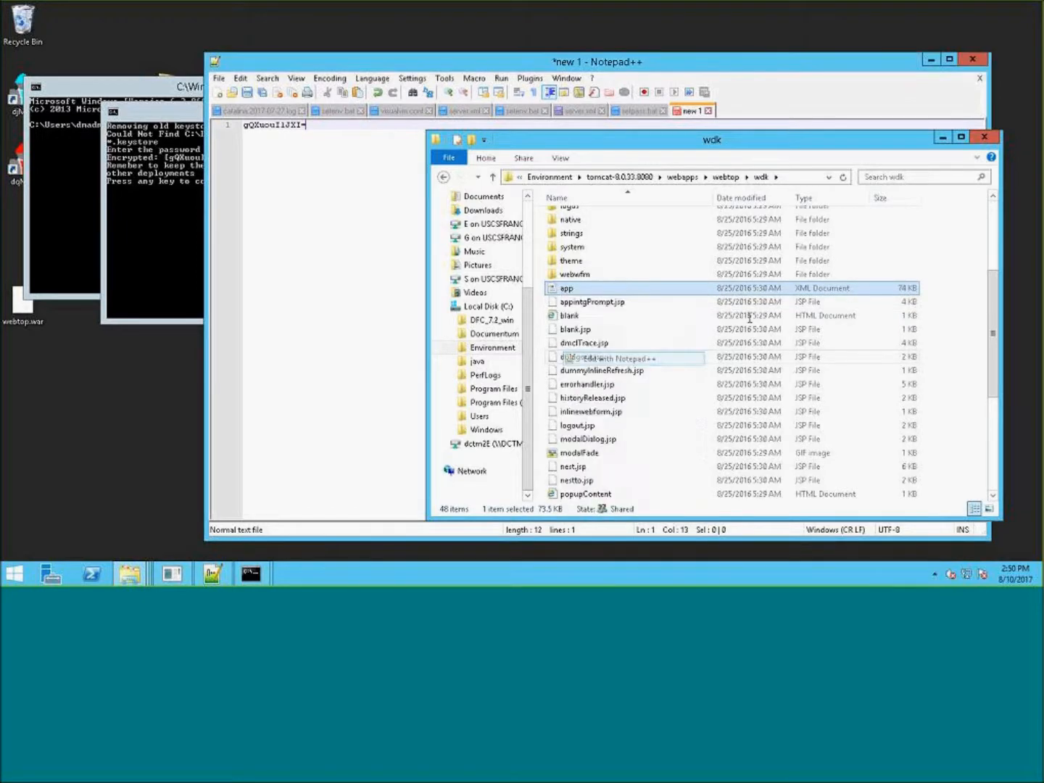
left_click(827, 203)
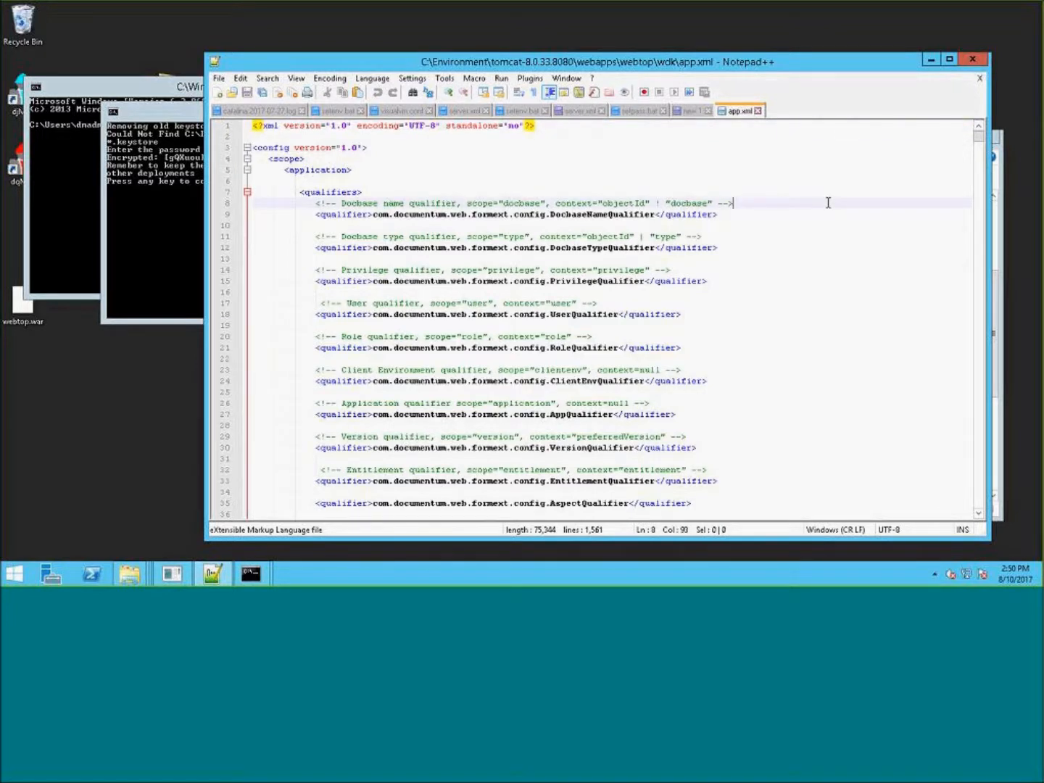
- Search app.xml for presets
key("ctrl+f")
type("presets")
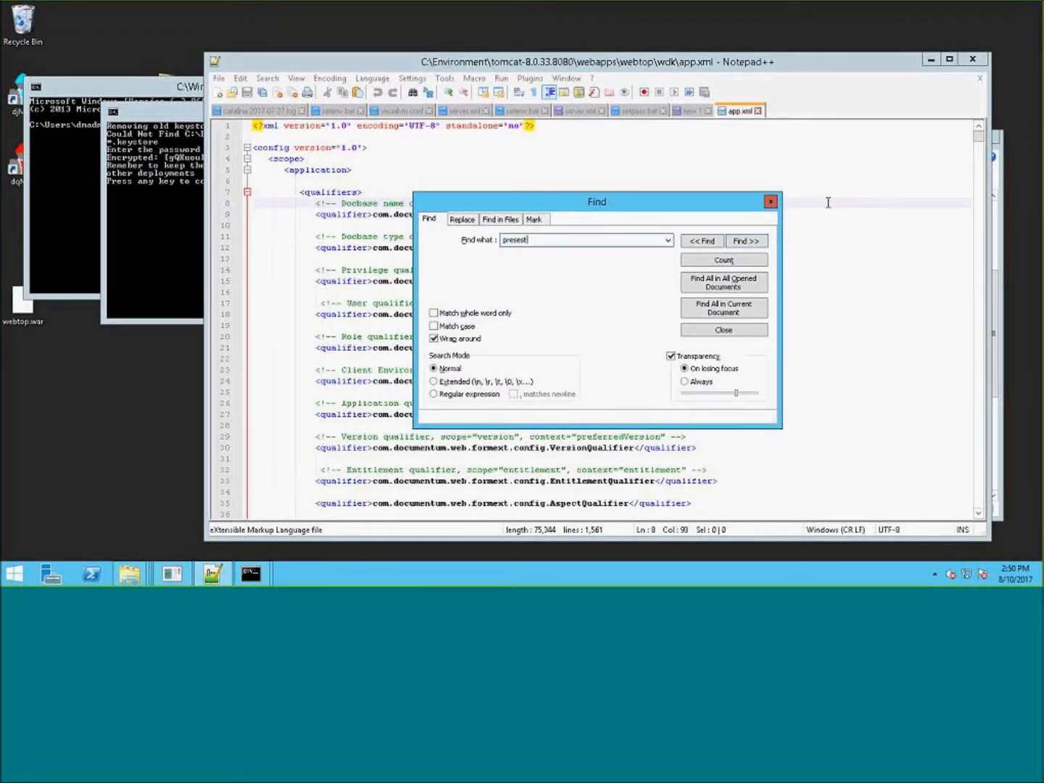
key("Return")
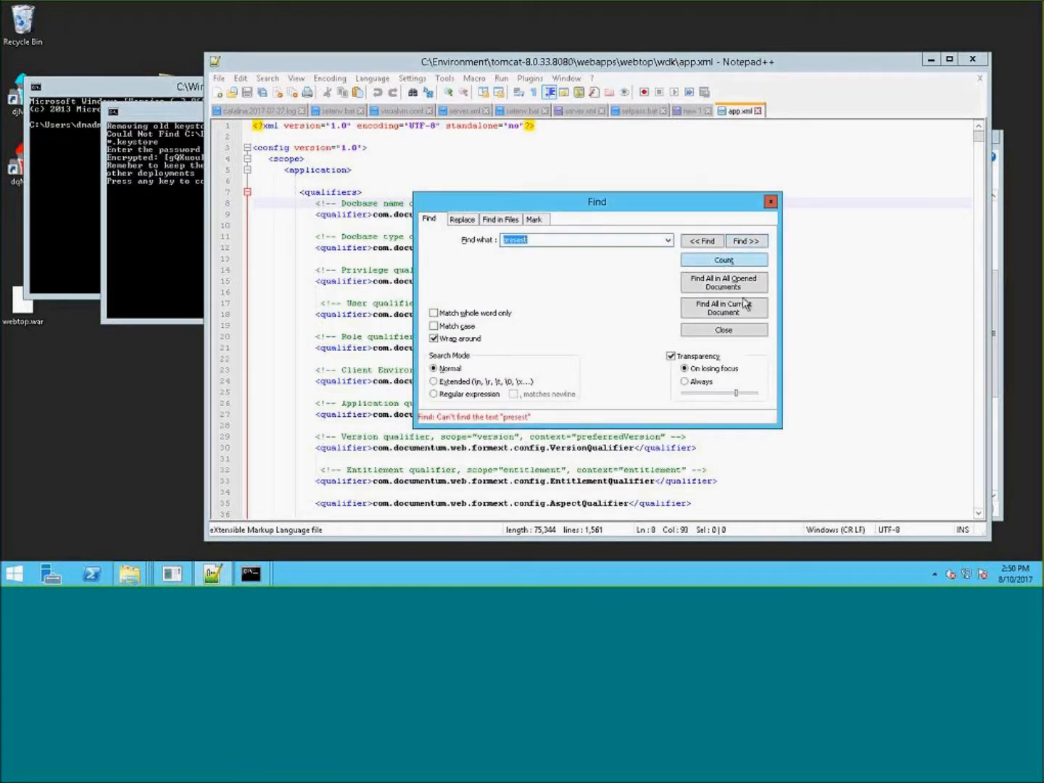
left_click(571, 240)
key("BackSpace")
key("BackSpace")
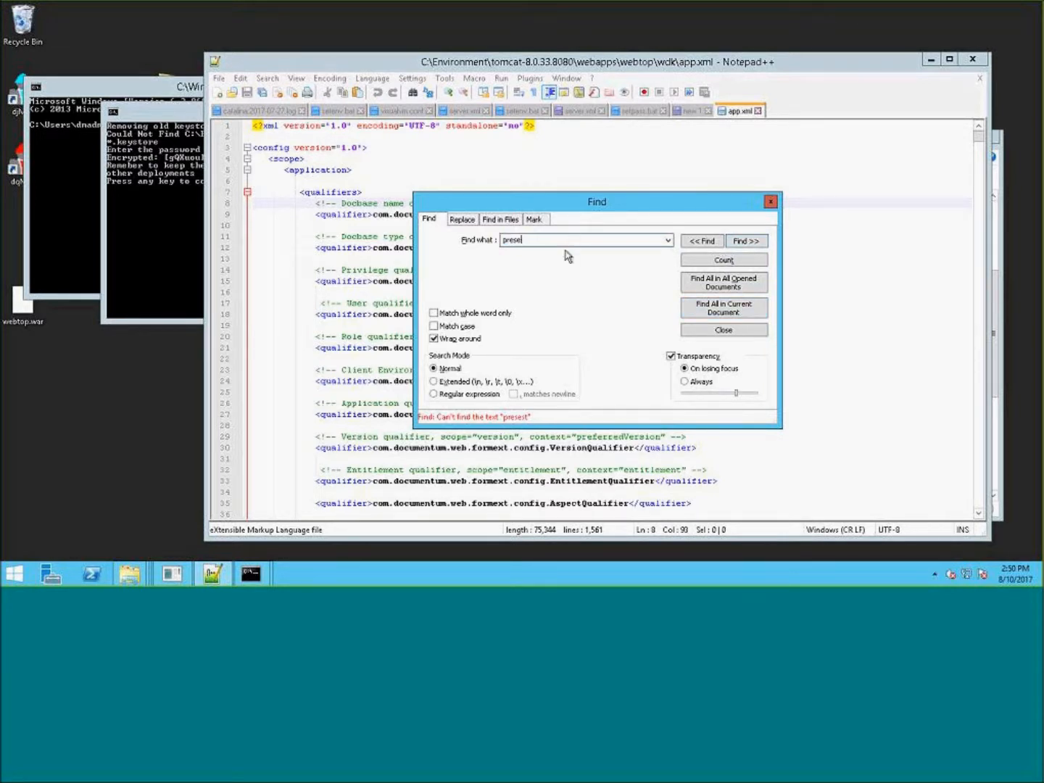
type("ets")
key("Return")
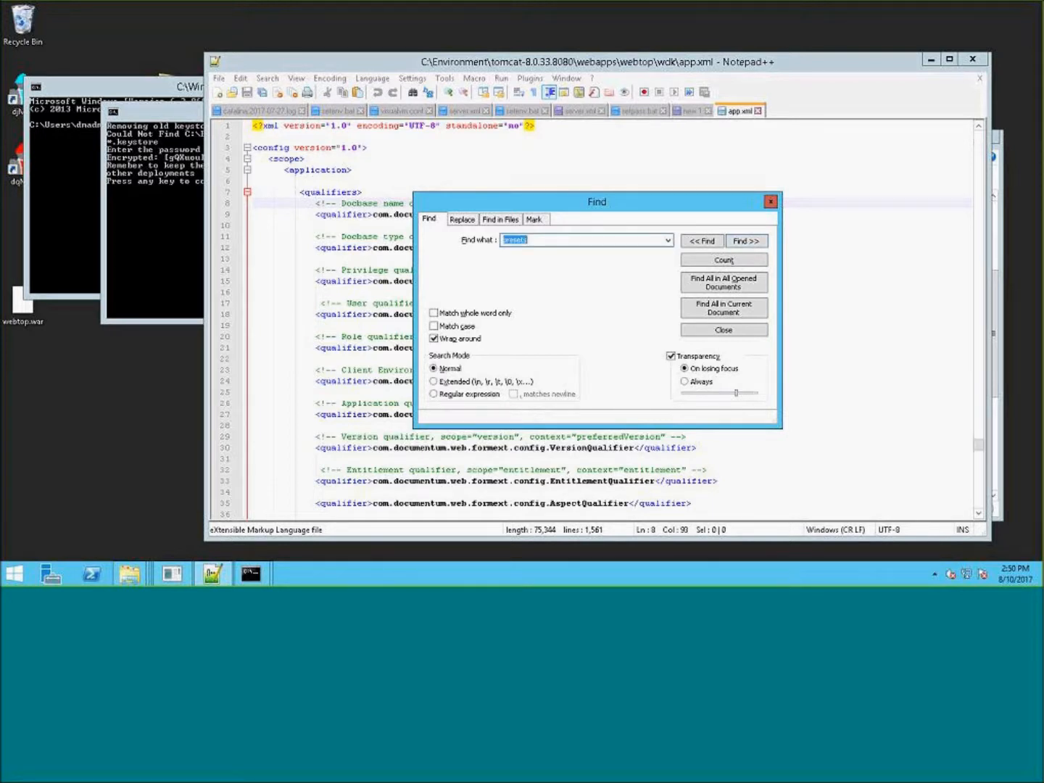
- Open the app.xml file from the webtop custom folder in Notepad++
left_click(769, 201)
left_click_drag(797, 62, 669, 65)
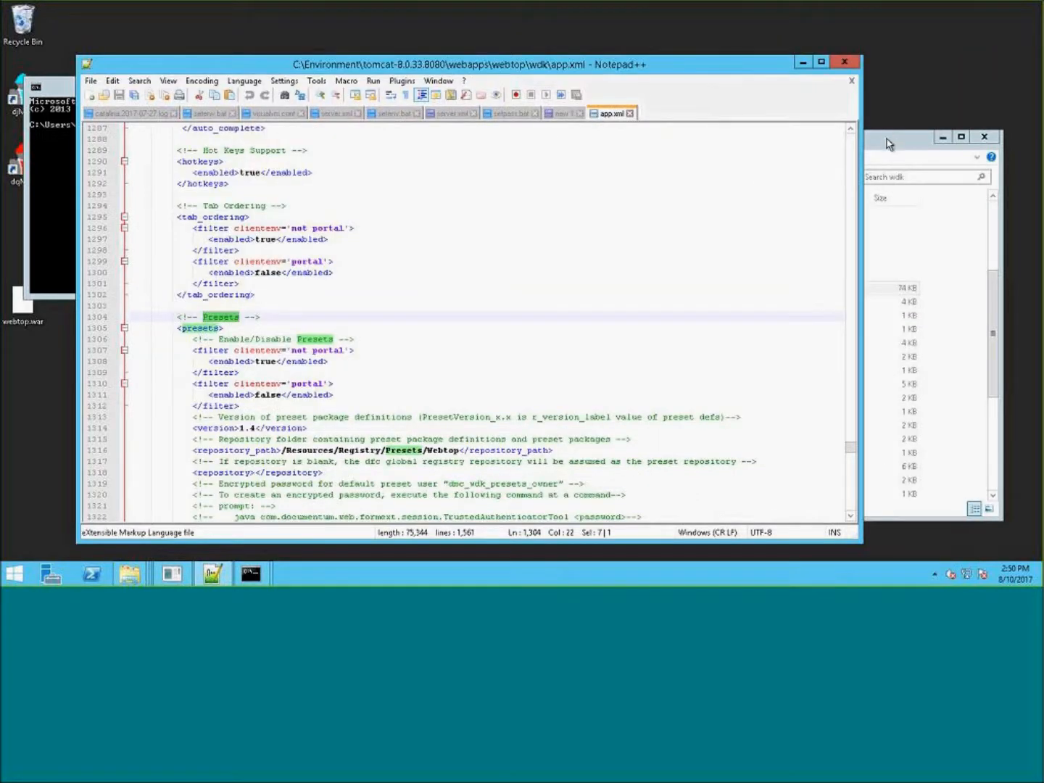
left_click(888, 145)
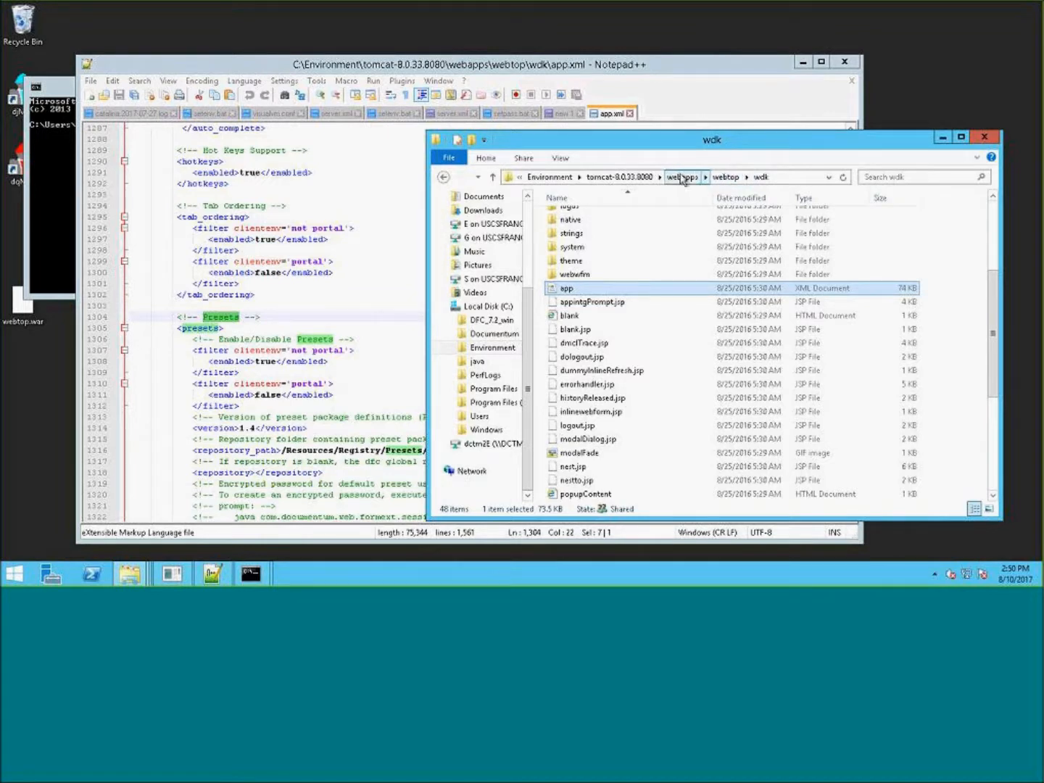
left_click(725, 176)
double_click(603, 217)
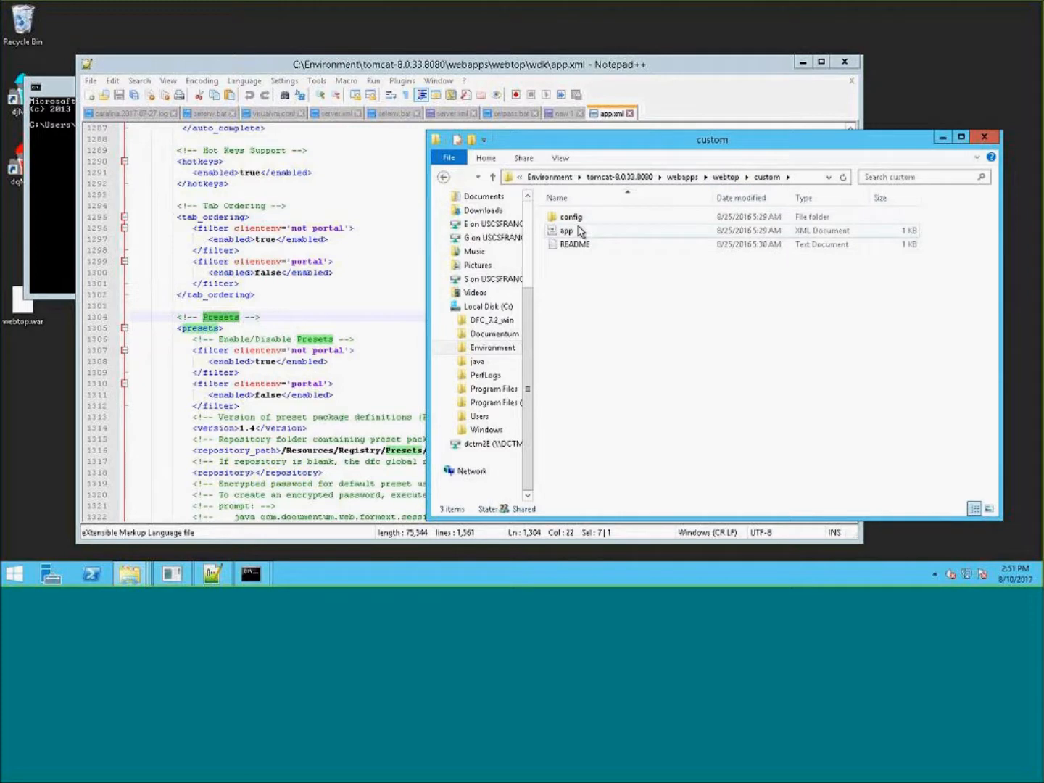
right_click(566, 232)
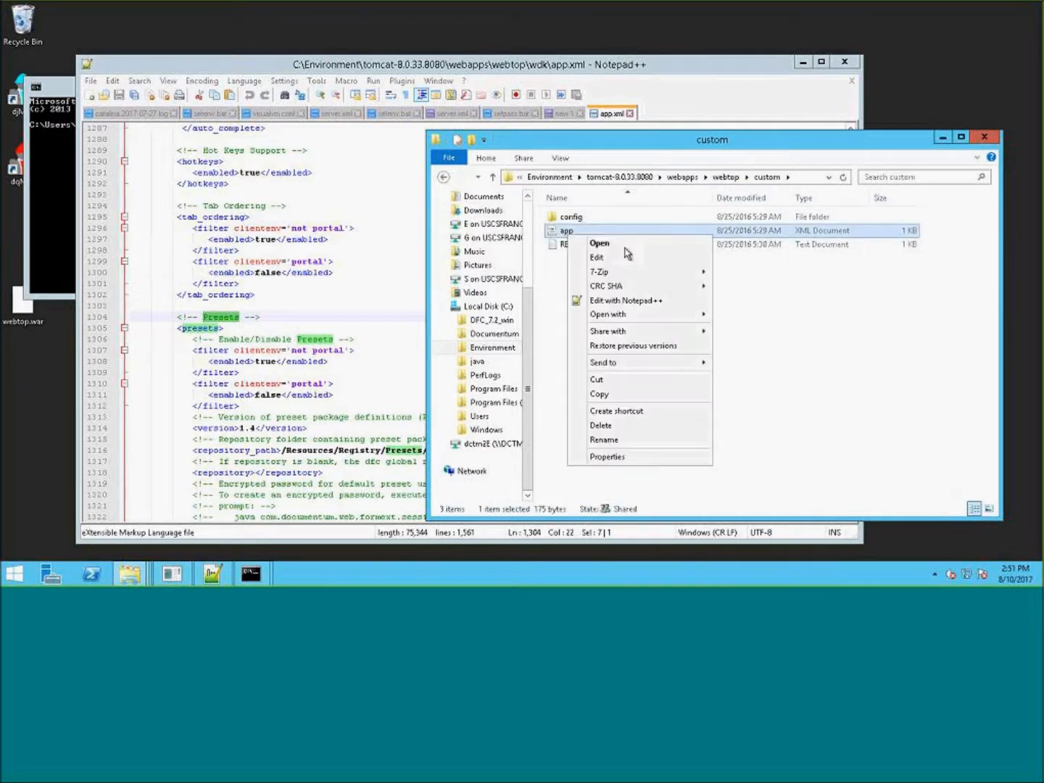
left_click(616, 300)
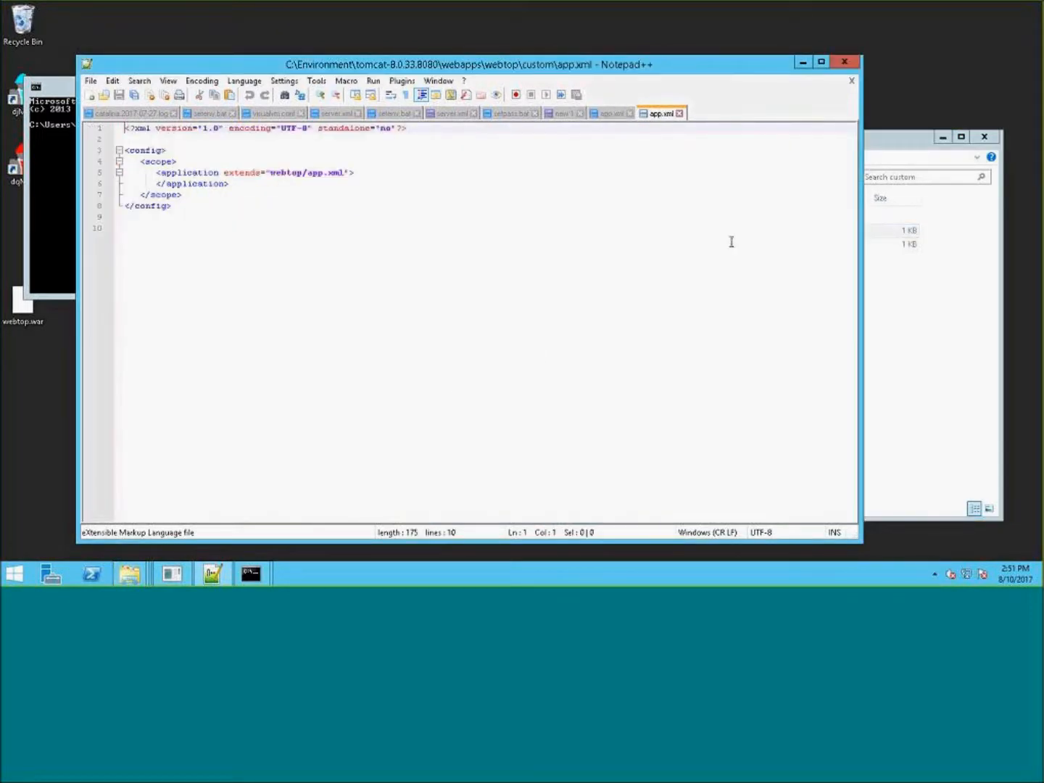
- Copy the presets and preferencesrepository sections from the wdk app.xml
left_click(612, 114)
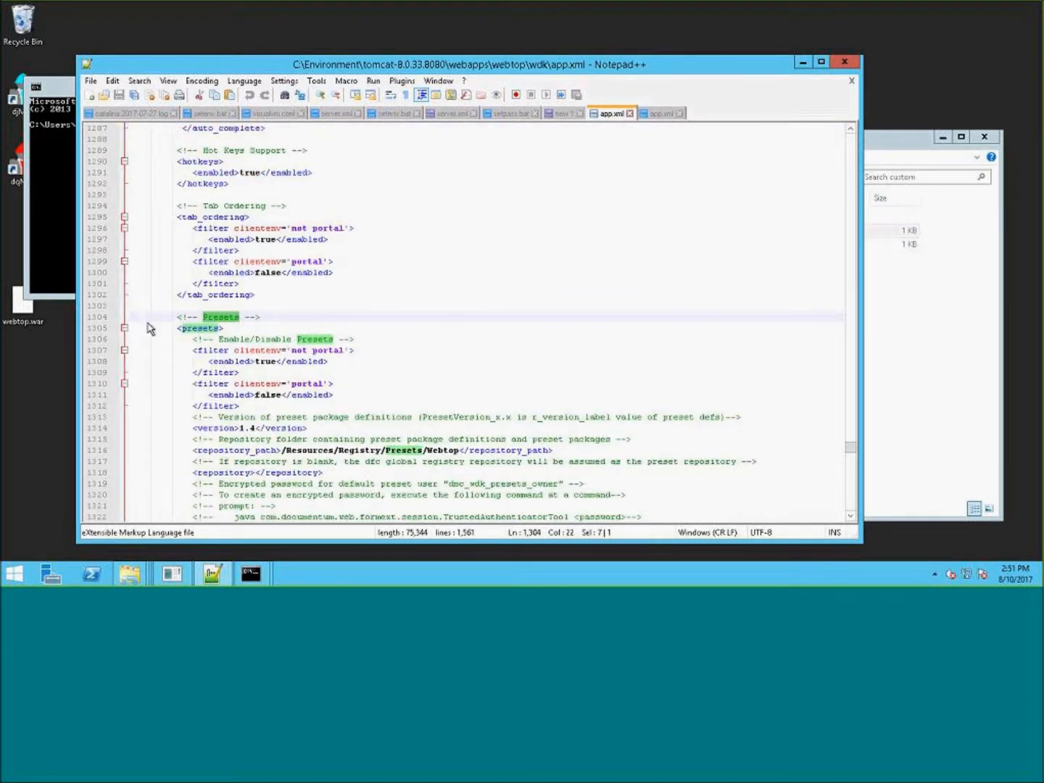
left_click_drag(127, 321, 331, 494)
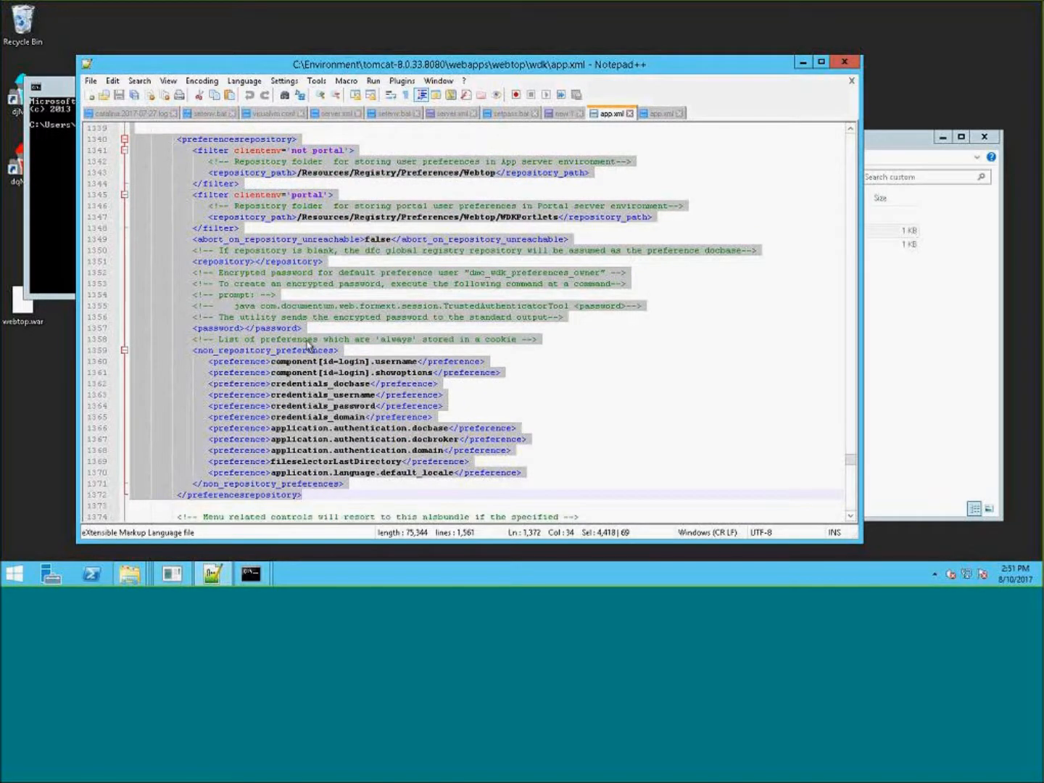
right_click(140, 223)
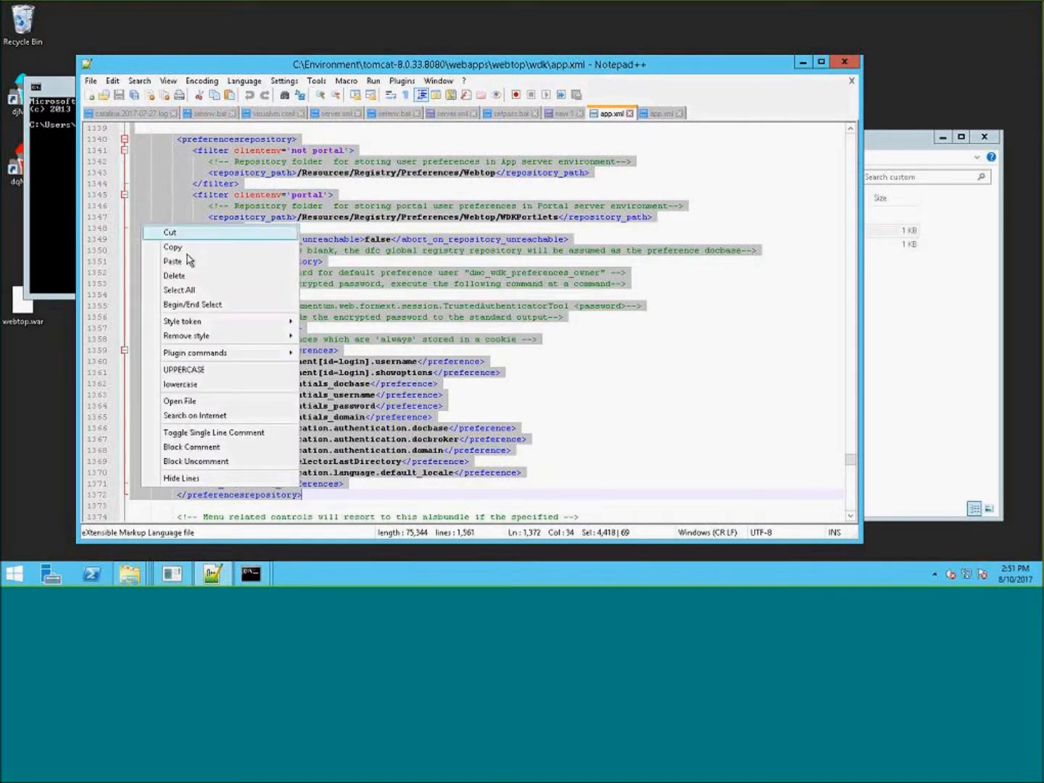
left_click(187, 252)
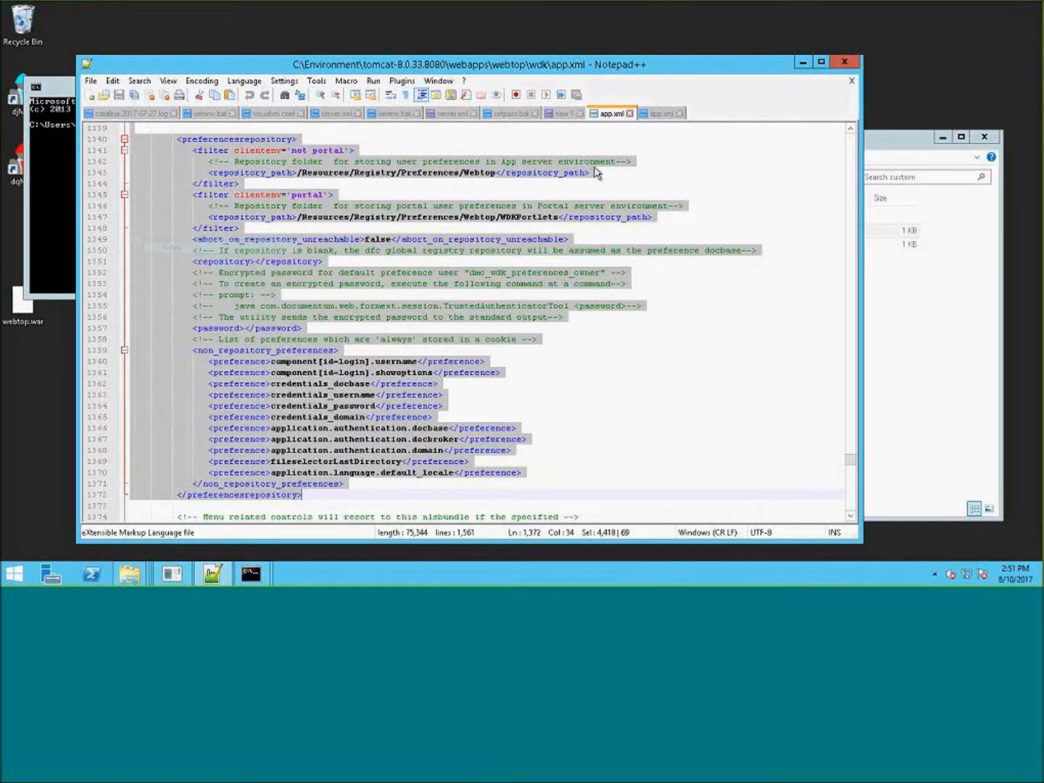
- Paste the copied sections inside the application element of the custom app.xml
left_click(661, 114)
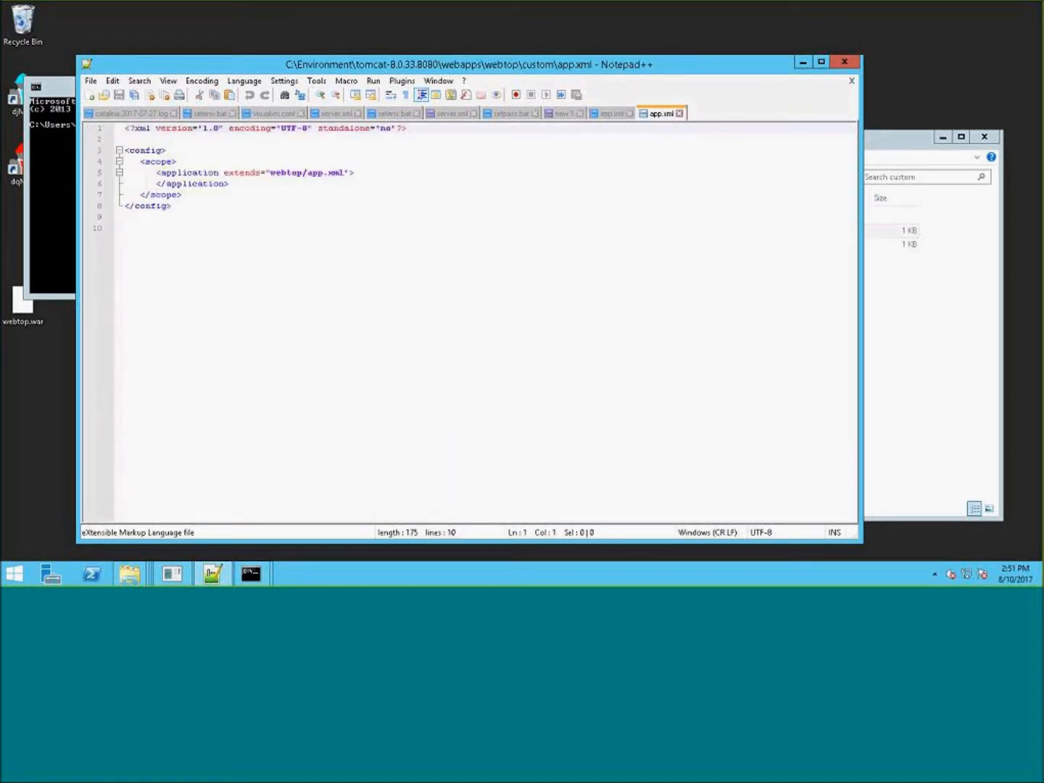
left_click(356, 172)
key("Return")
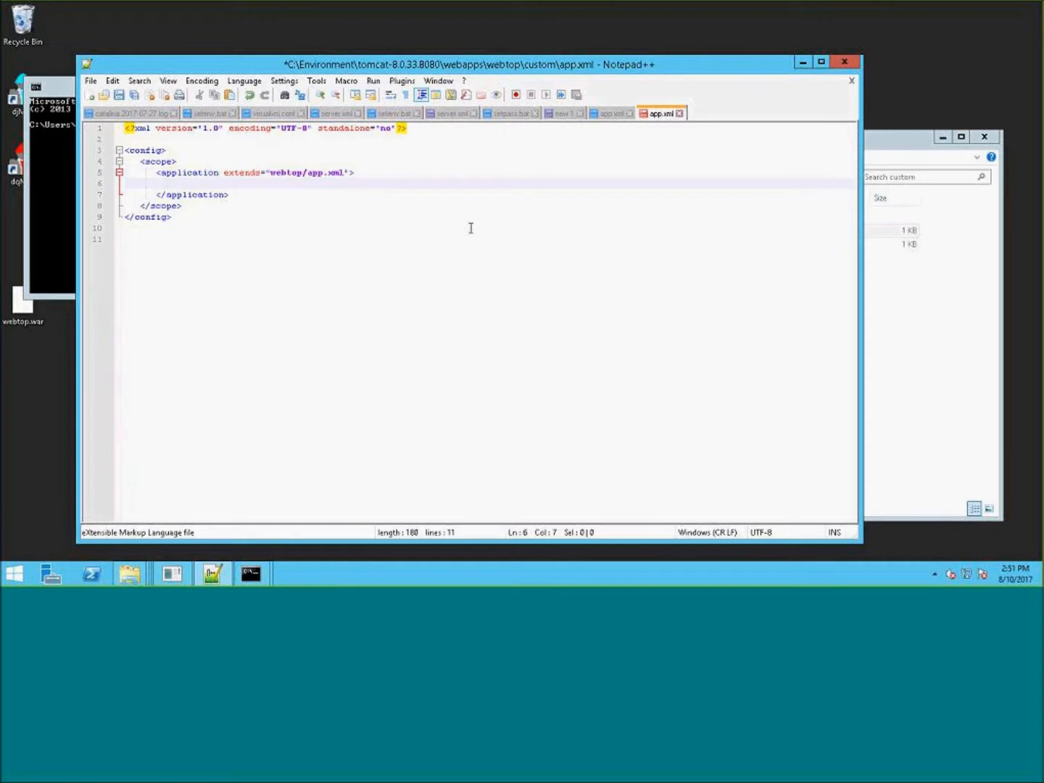
key("Return")
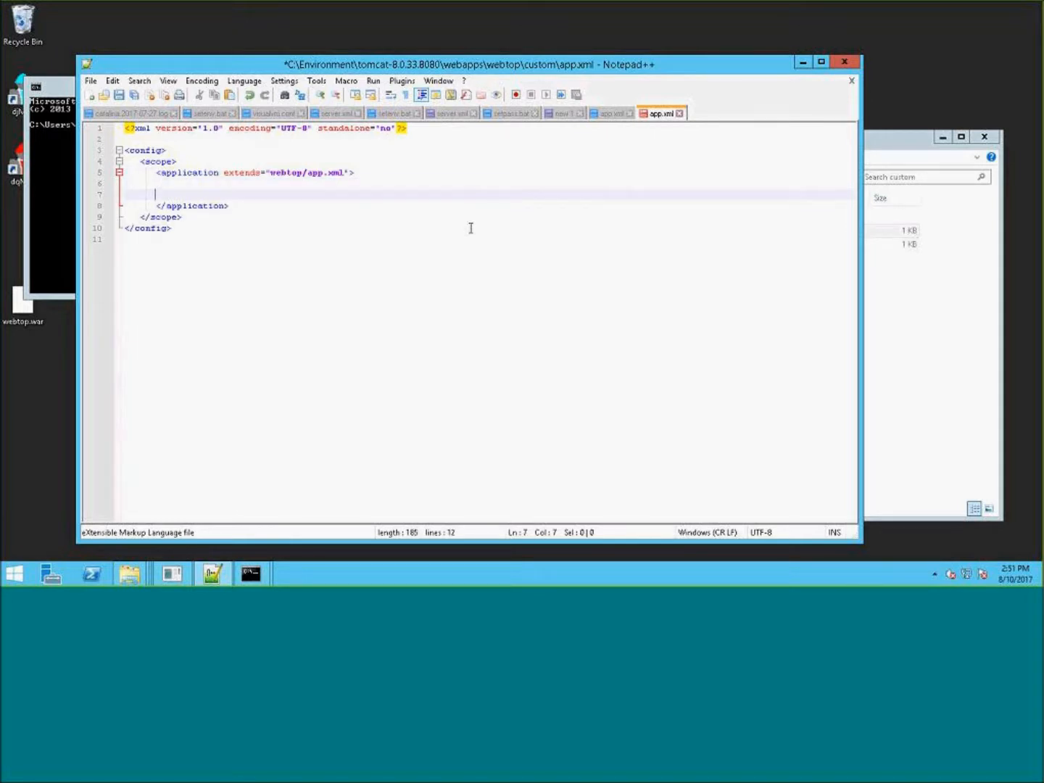
key("BackSpace")
key("ctrl+v")
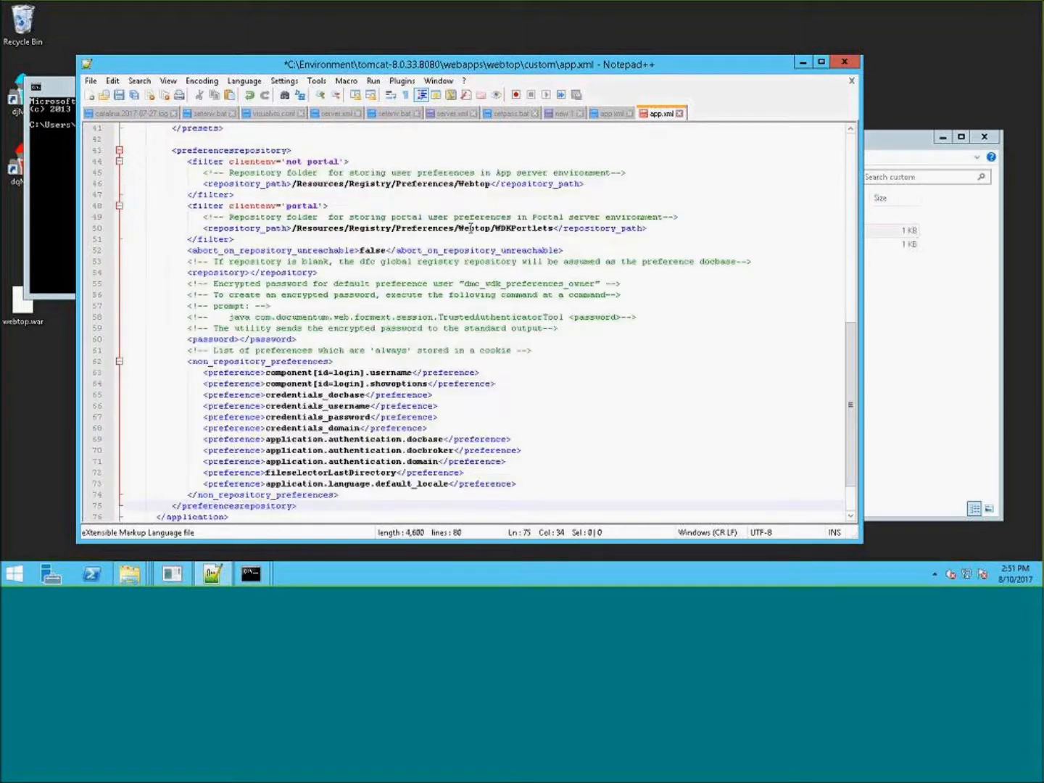
left_click(638, 328)
scroll(698, 301, "up", 8)
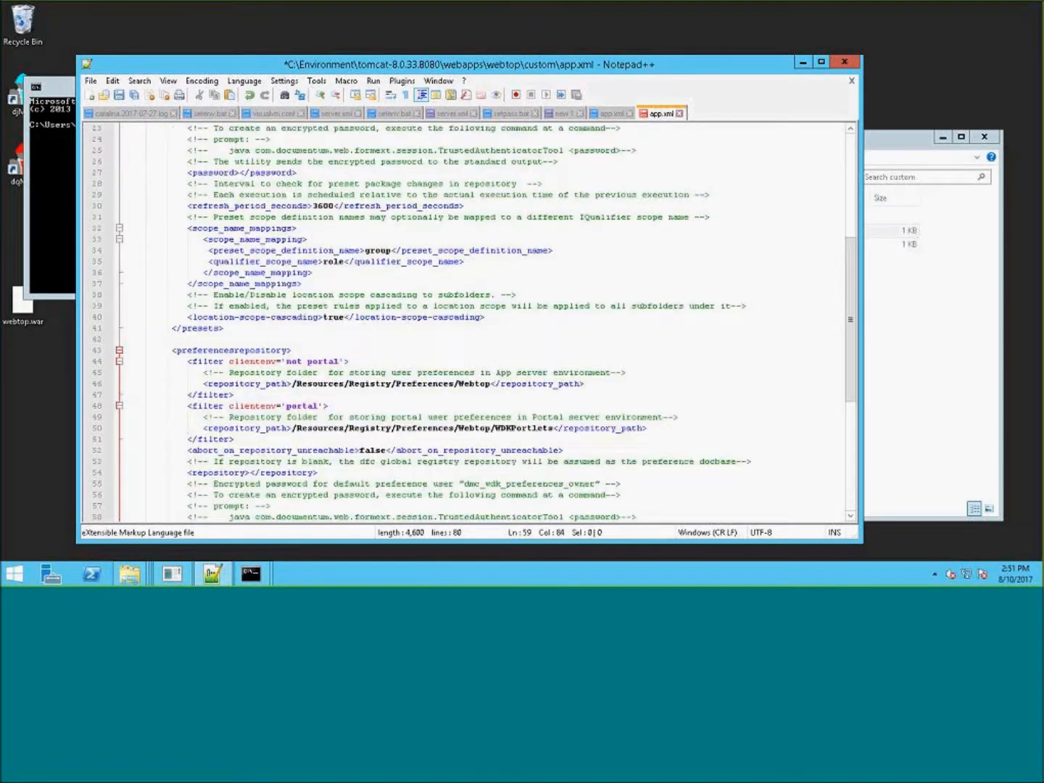
scroll(555, 247, "up", 6)
scroll(554, 245, "down", 2)
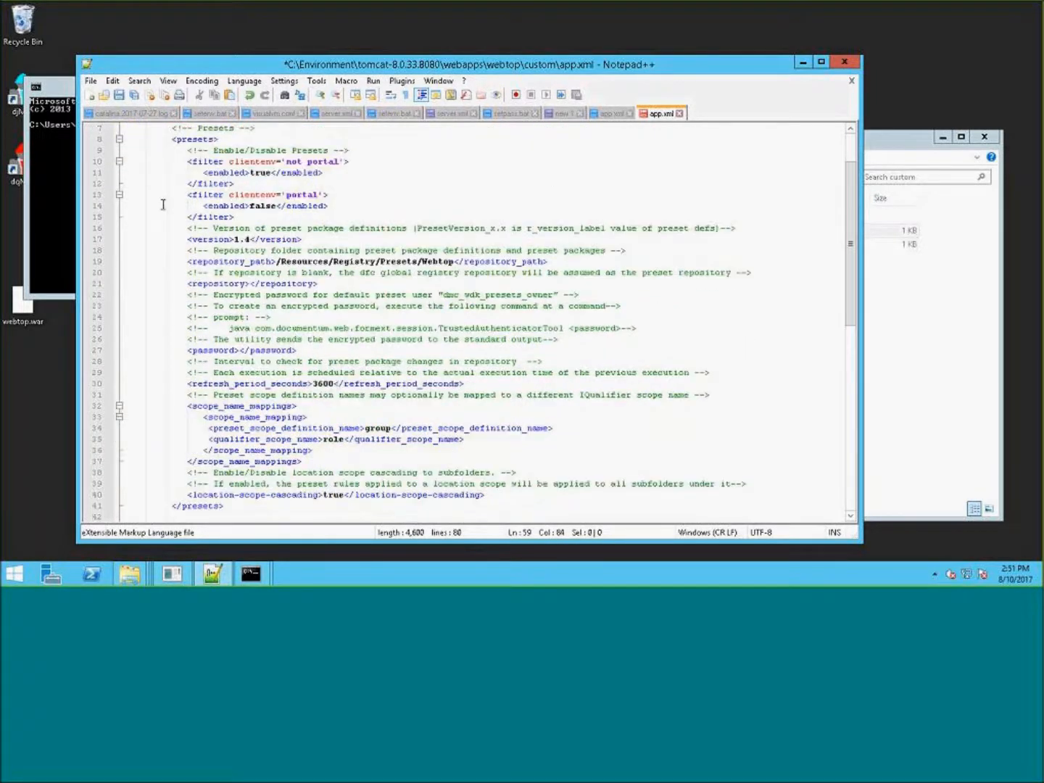
scroll(519, 203, "up", 2)
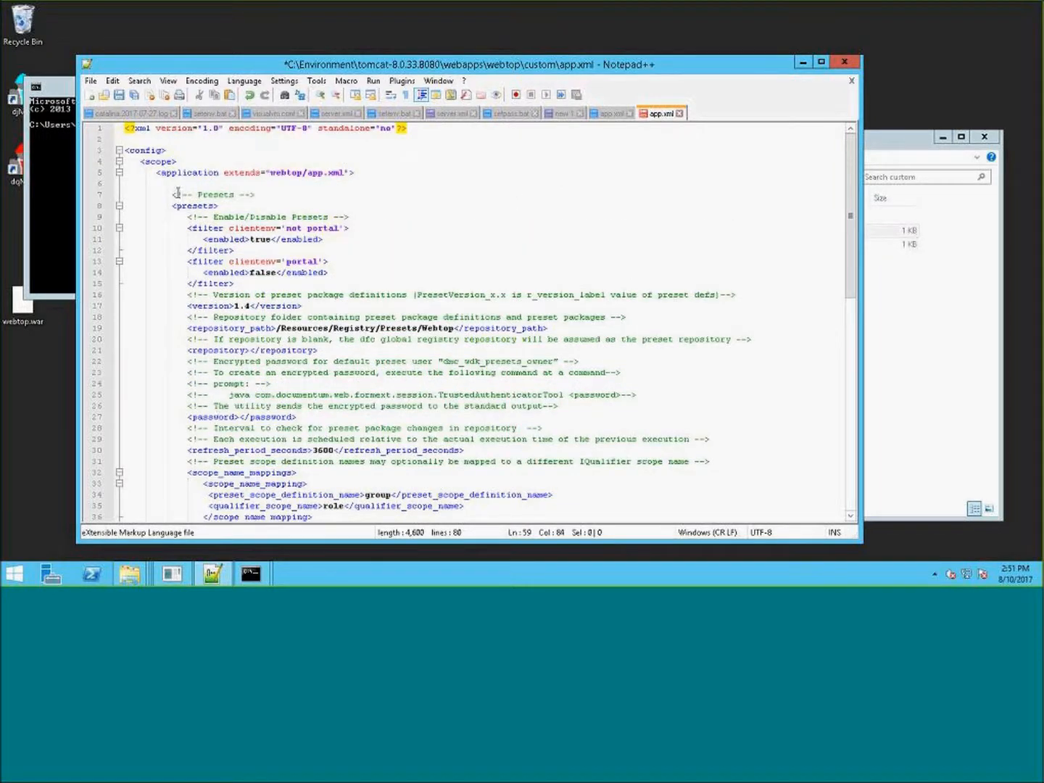
left_click_drag(156, 184, 260, 205)
key("Delete")
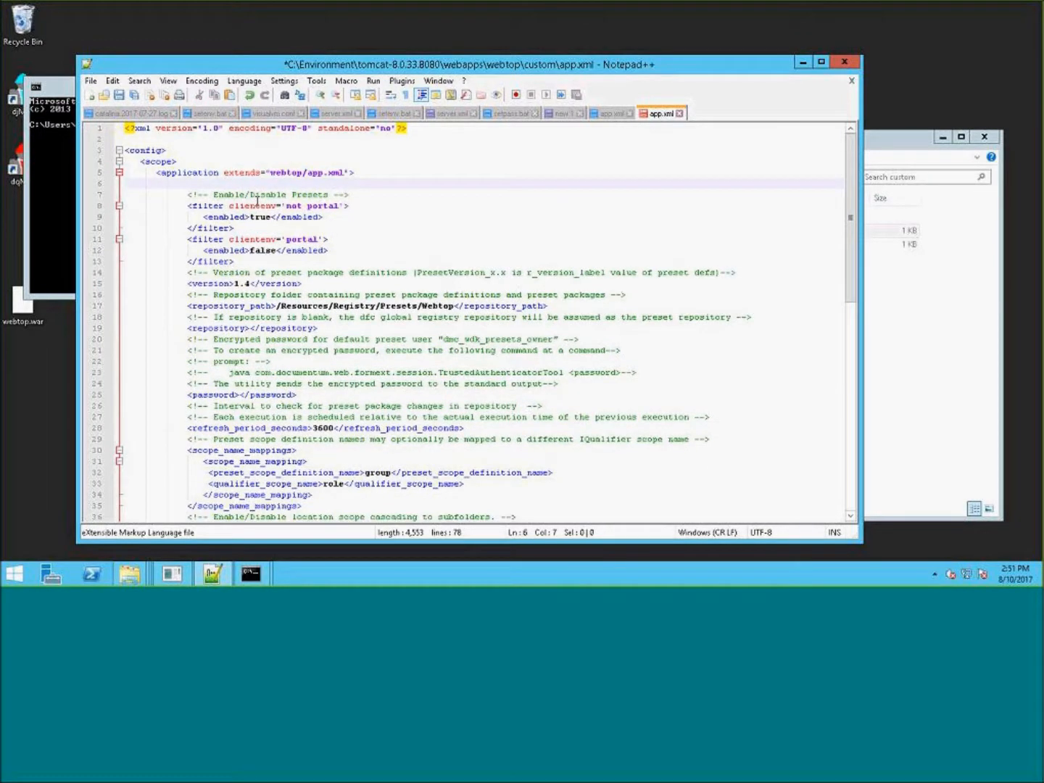
key("ctrl+z")
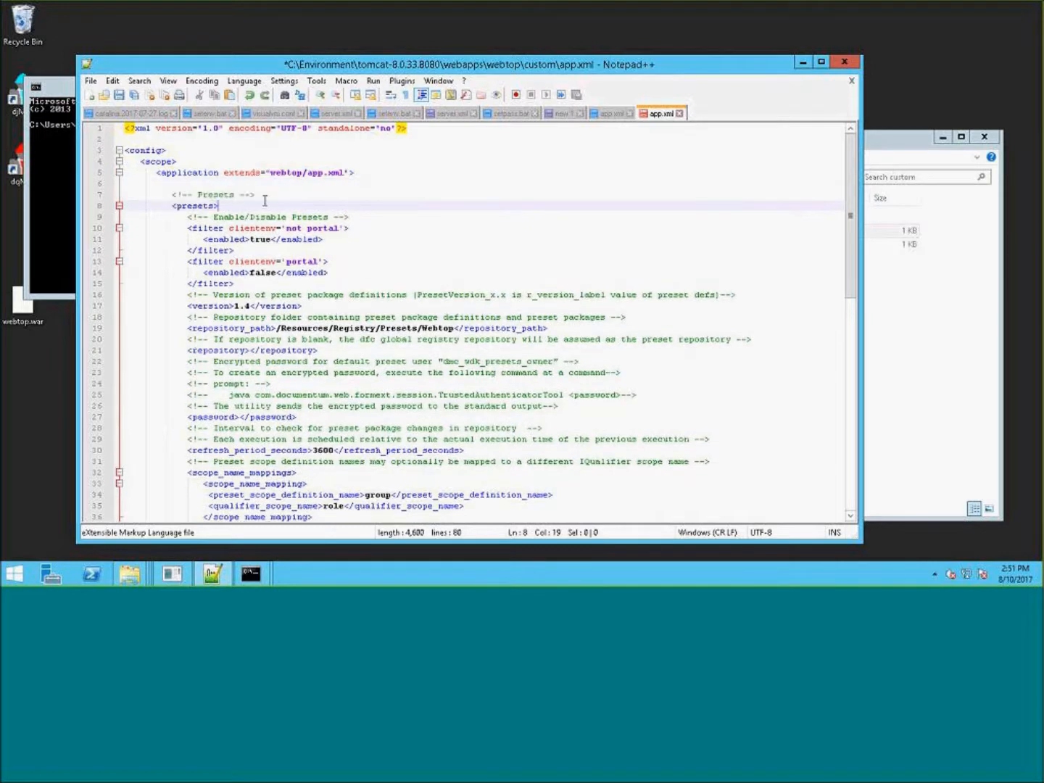
- Delete the Presets comment line above the presets opening tag
left_click_drag(270, 197, 111, 177)
key("Delete")
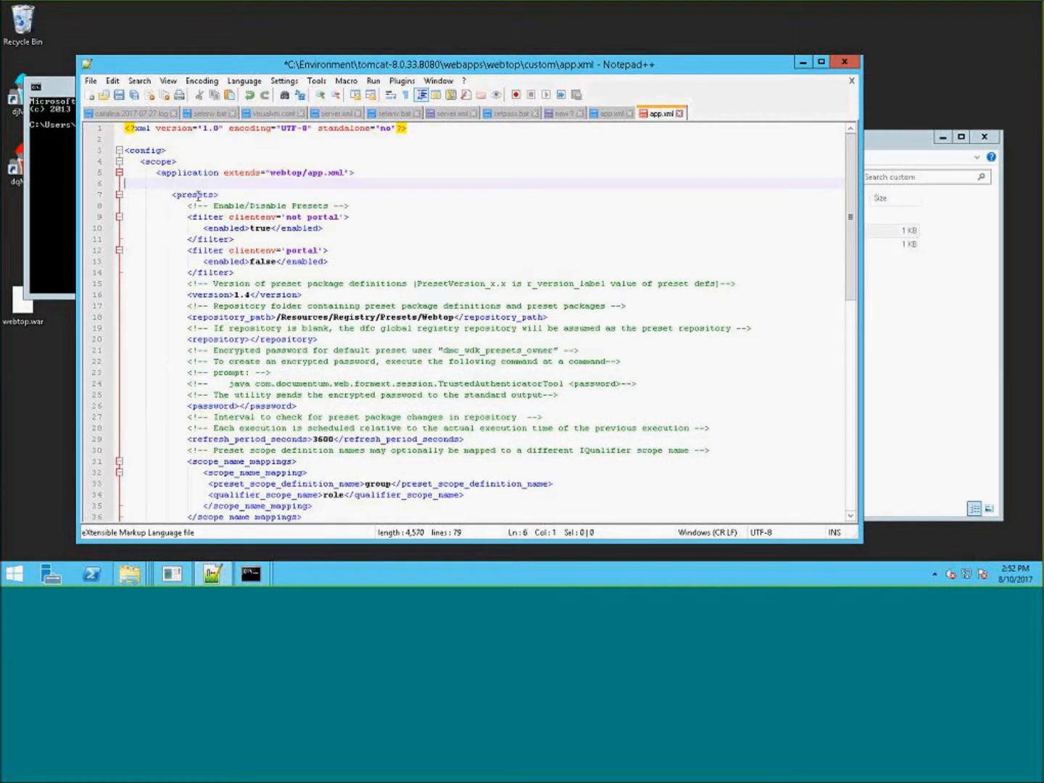
key("Delete")
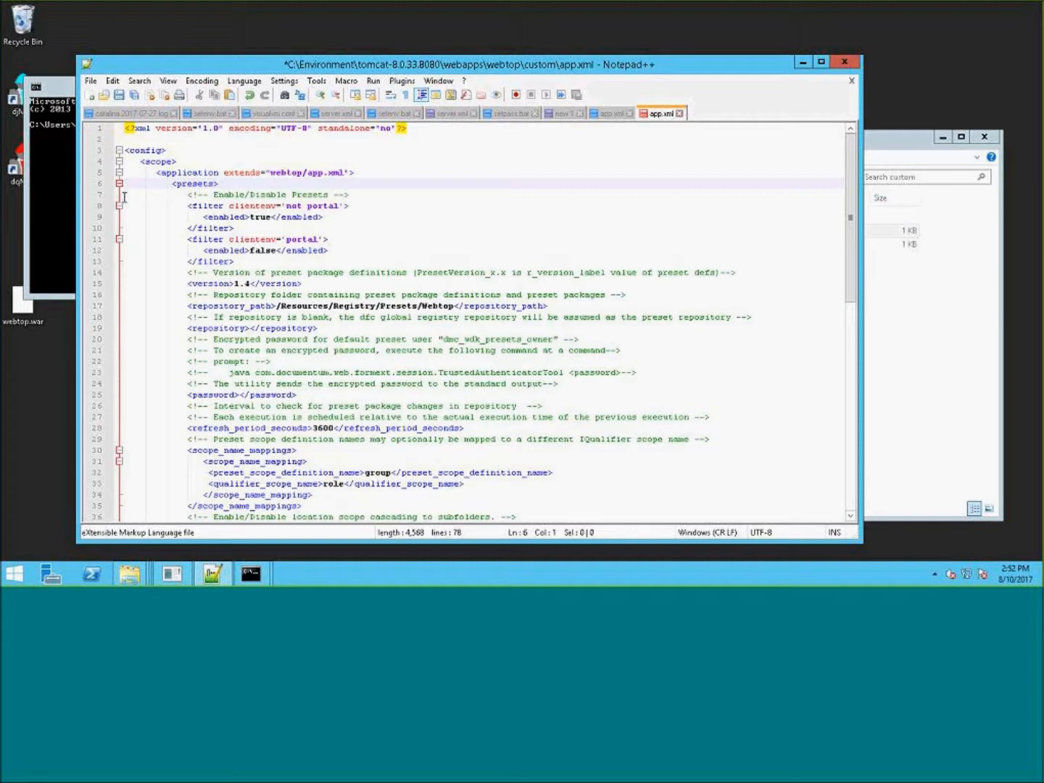
- Delete all child elements and comments of presets except the password element
left_click_drag(128, 194, 160, 250)
left_click_drag(126, 195, 584, 380)
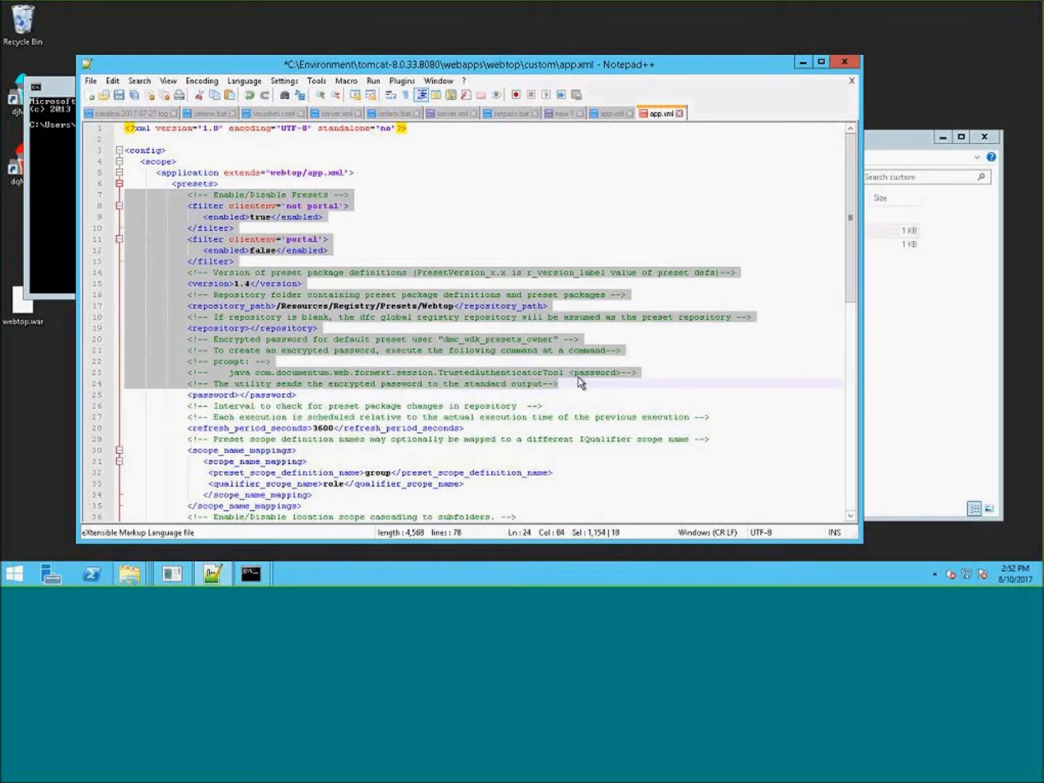
key("Delete")
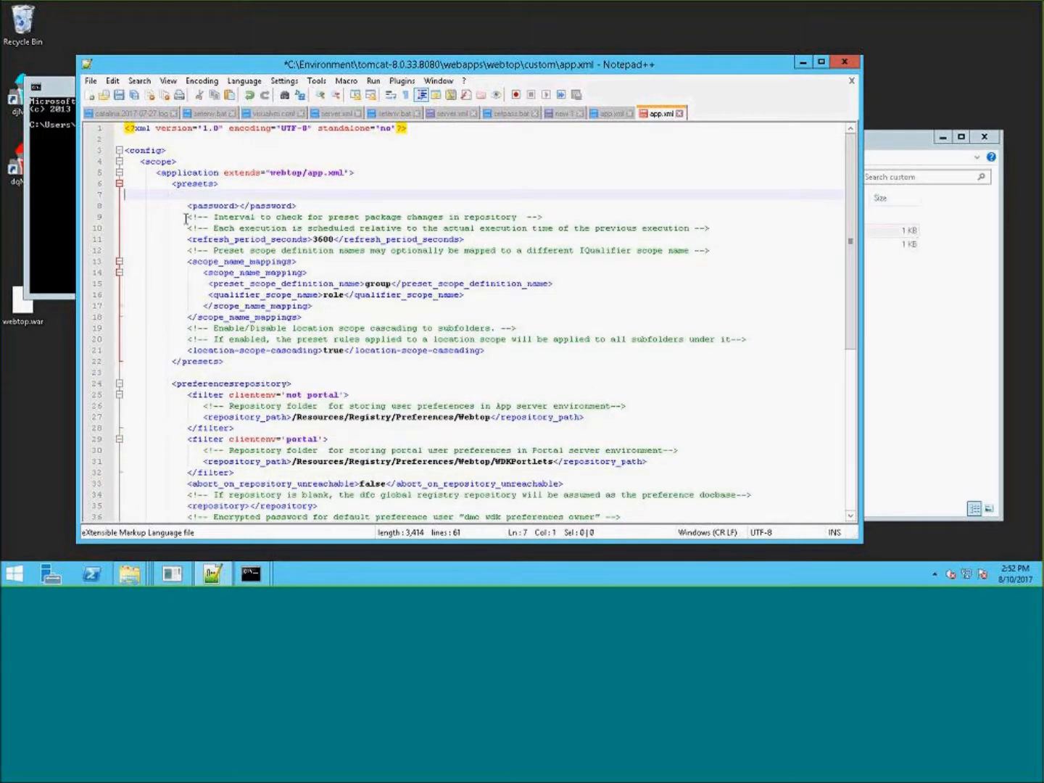
left_click_drag(127, 216, 510, 350)
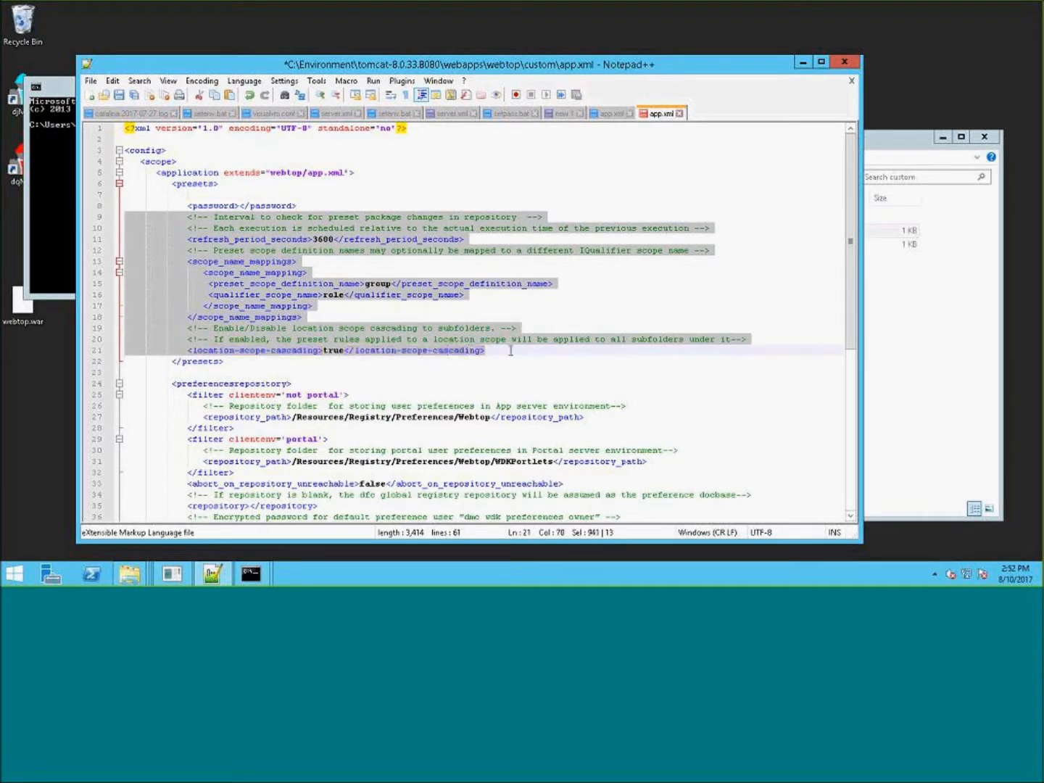
key("Delete")
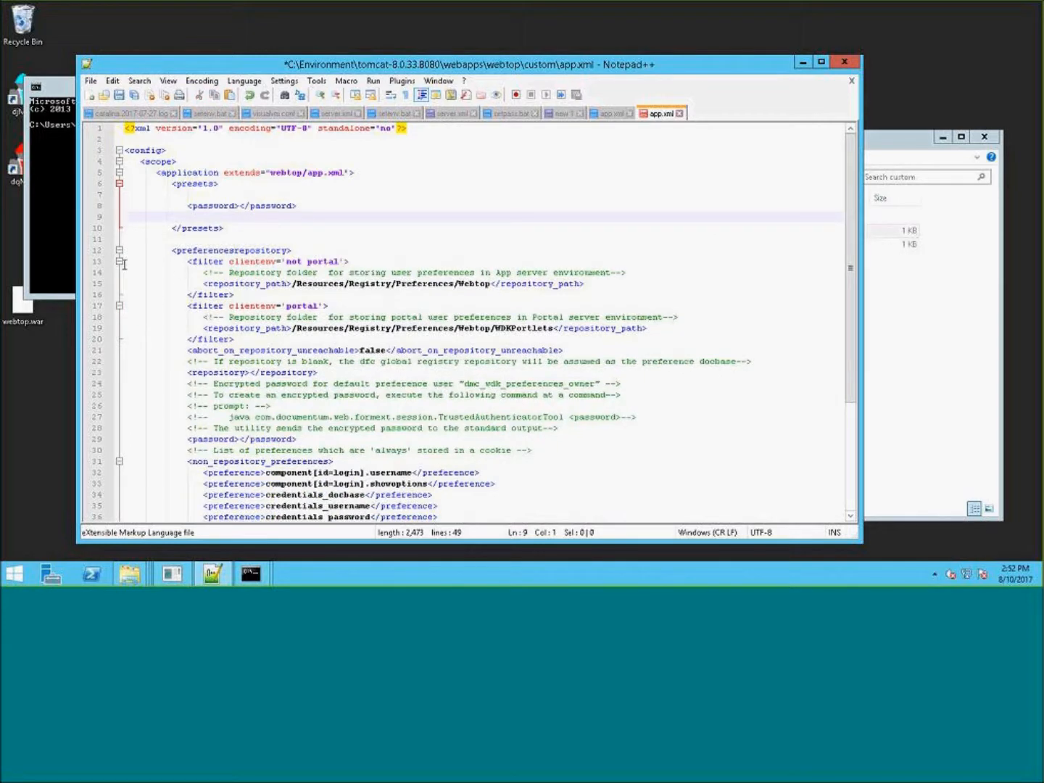
- Delete all child elements and comments of preferencesrepository except the password element
left_click_drag(124, 261, 202, 319)
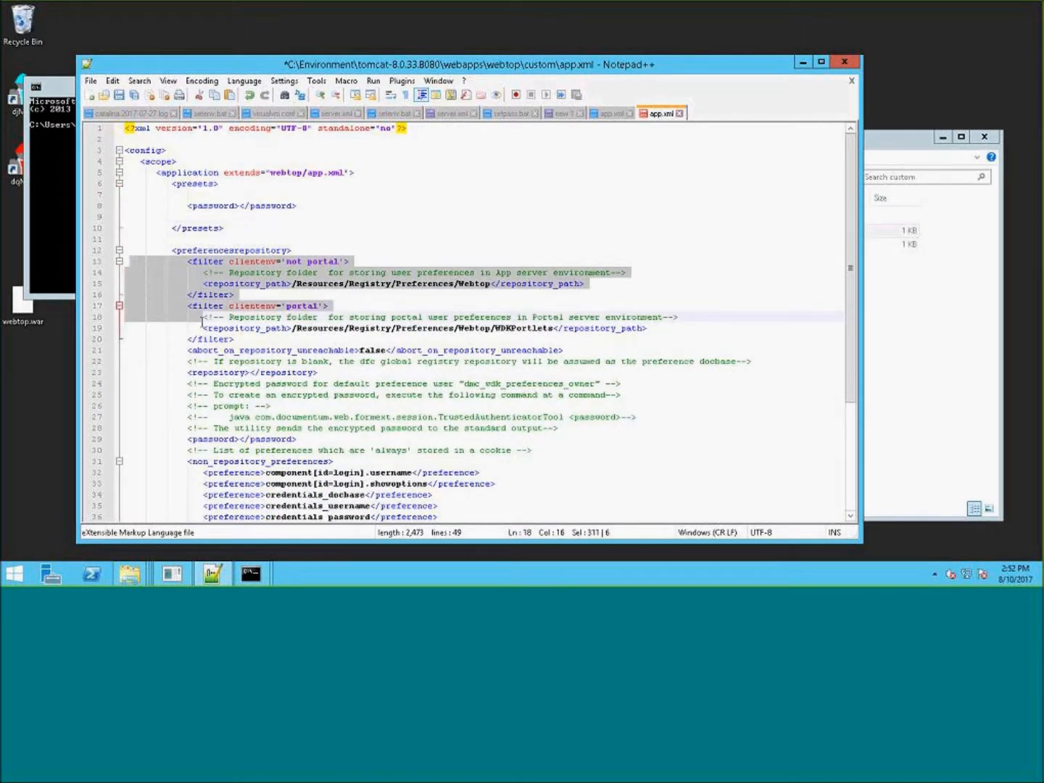
left_click_drag(126, 261, 582, 428)
key("Delete")
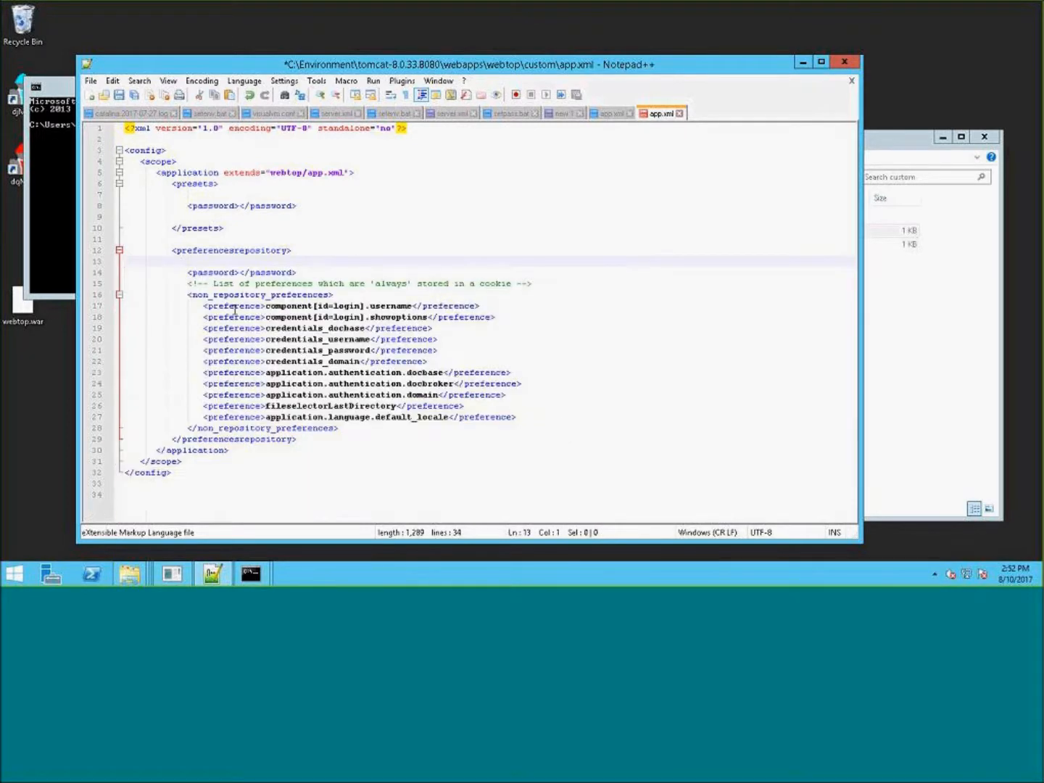
left_click_drag(133, 284, 417, 429)
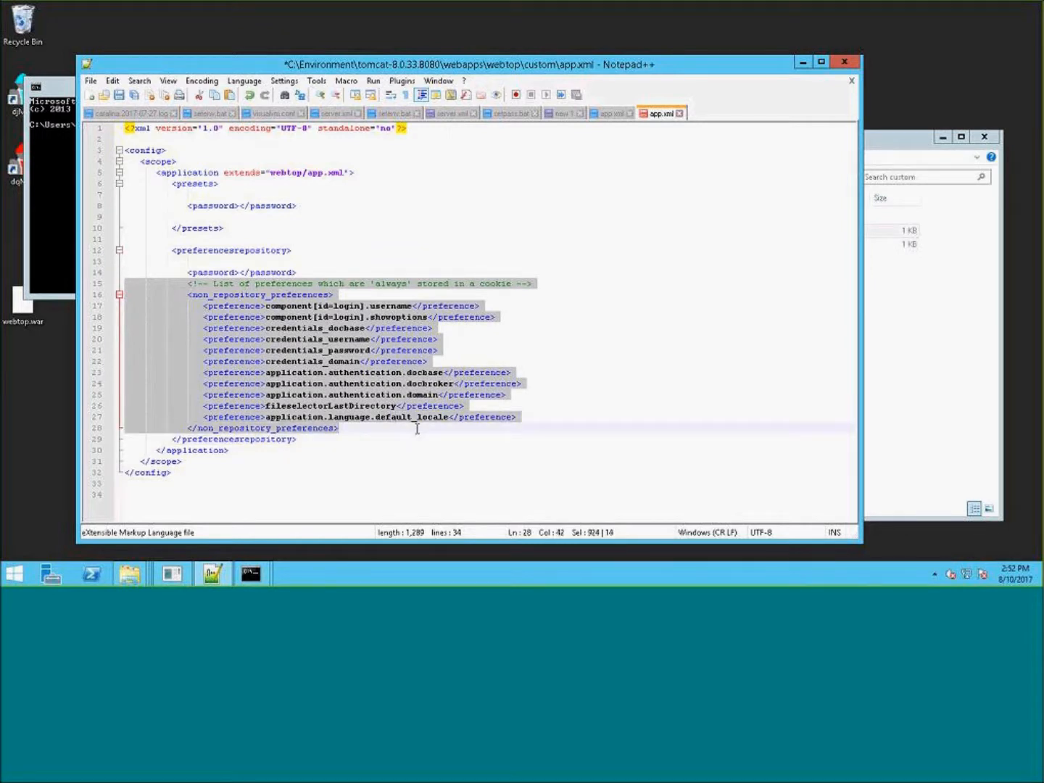
key("Delete")
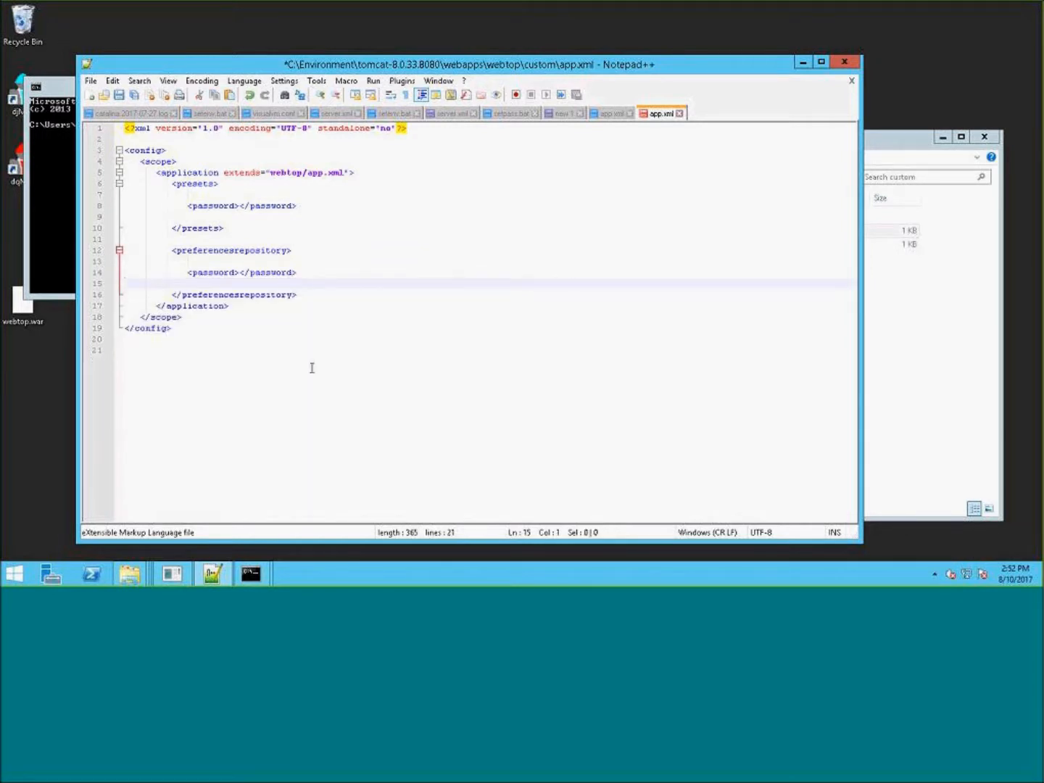
- Remove the blank lines around the password elements and section tags in the custom app.xml
left_click(130, 203)
left_click(138, 194)
key("Delete")
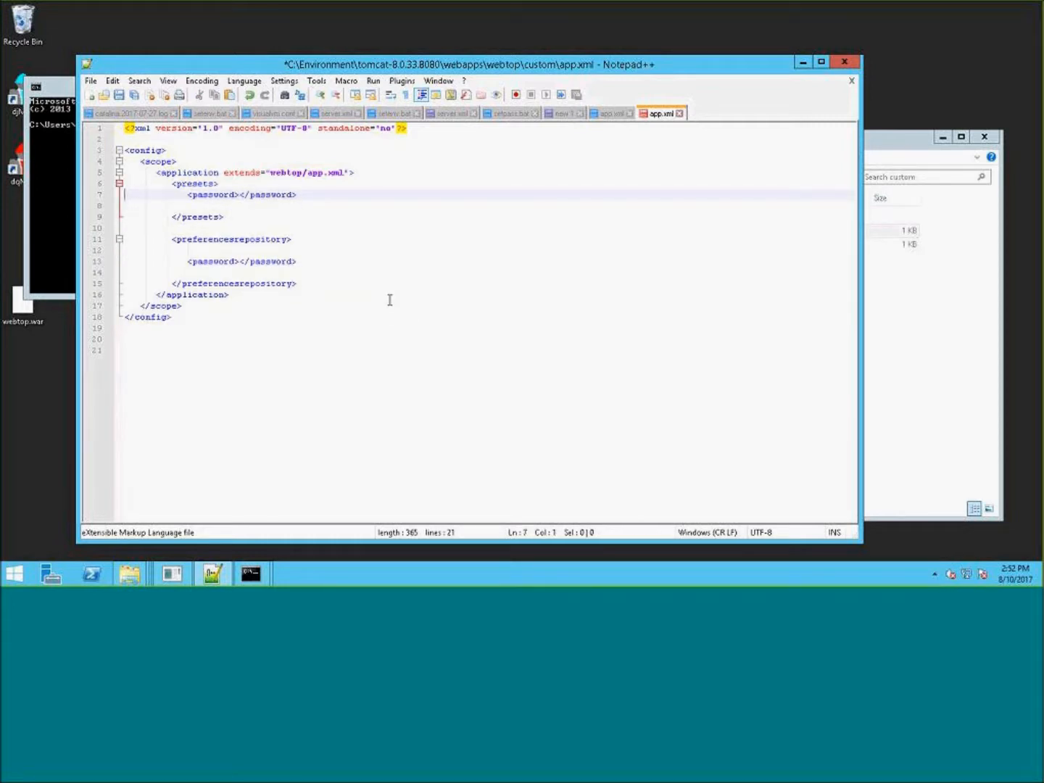
left_click(131, 207)
key("Delete")
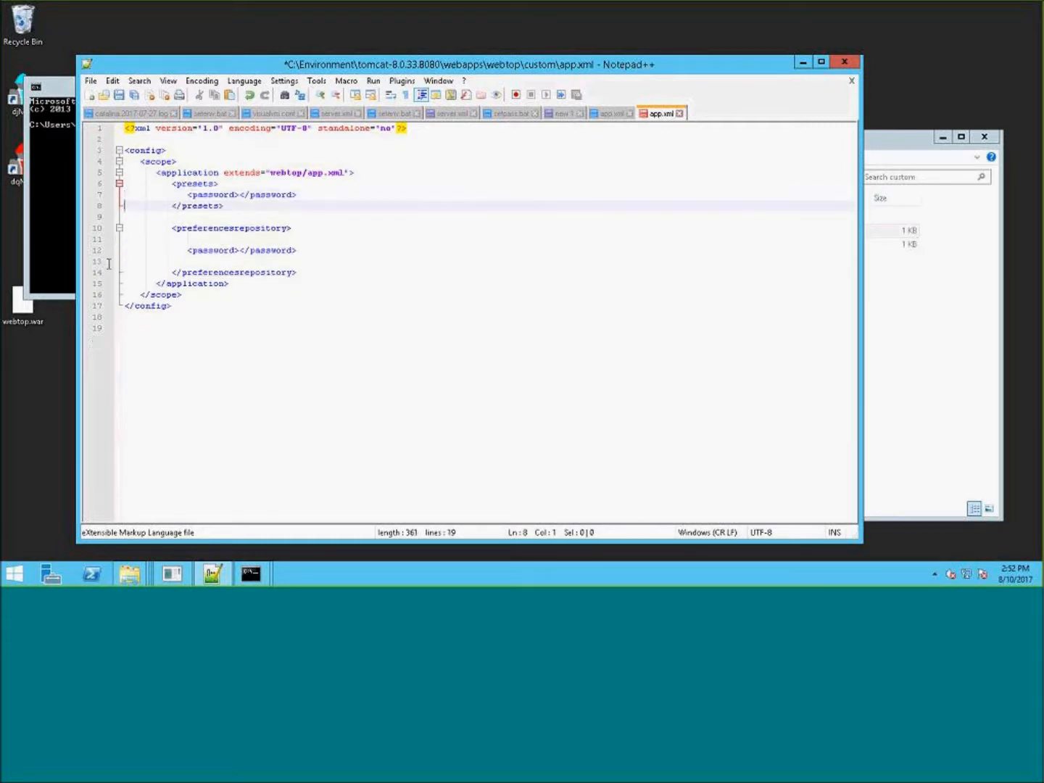
left_click(131, 216)
key("Delete")
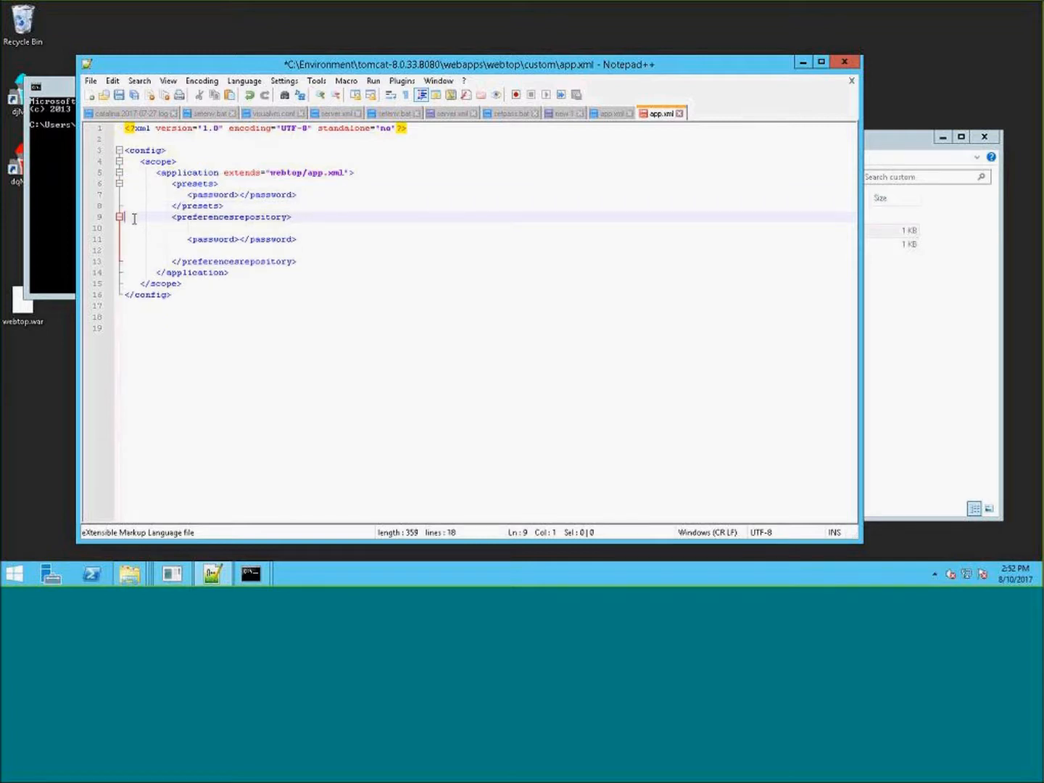
left_click(126, 228)
key("Delete")
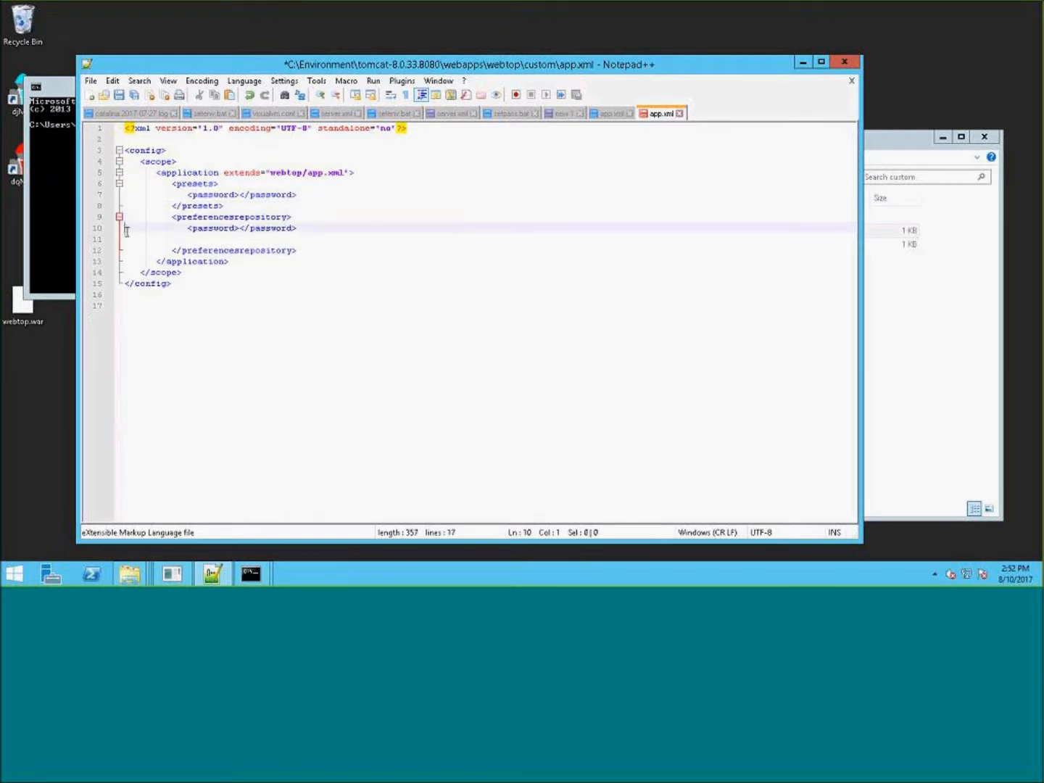
left_click(125, 237)
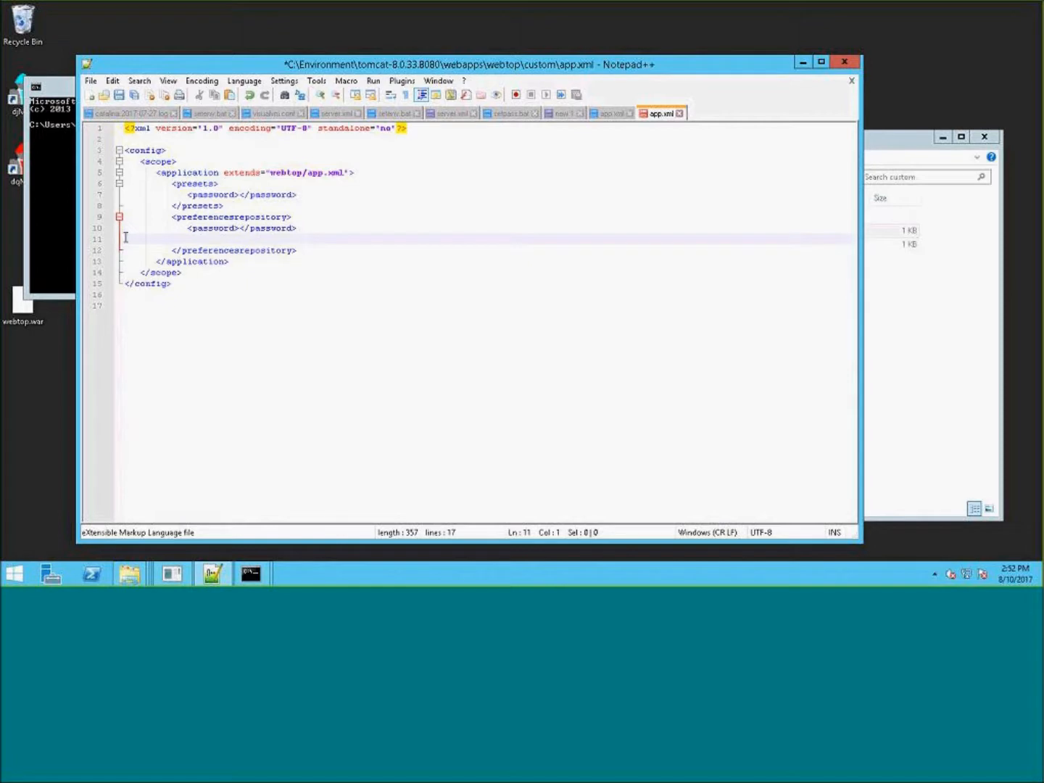
key("Delete")
left_click(369, 320)
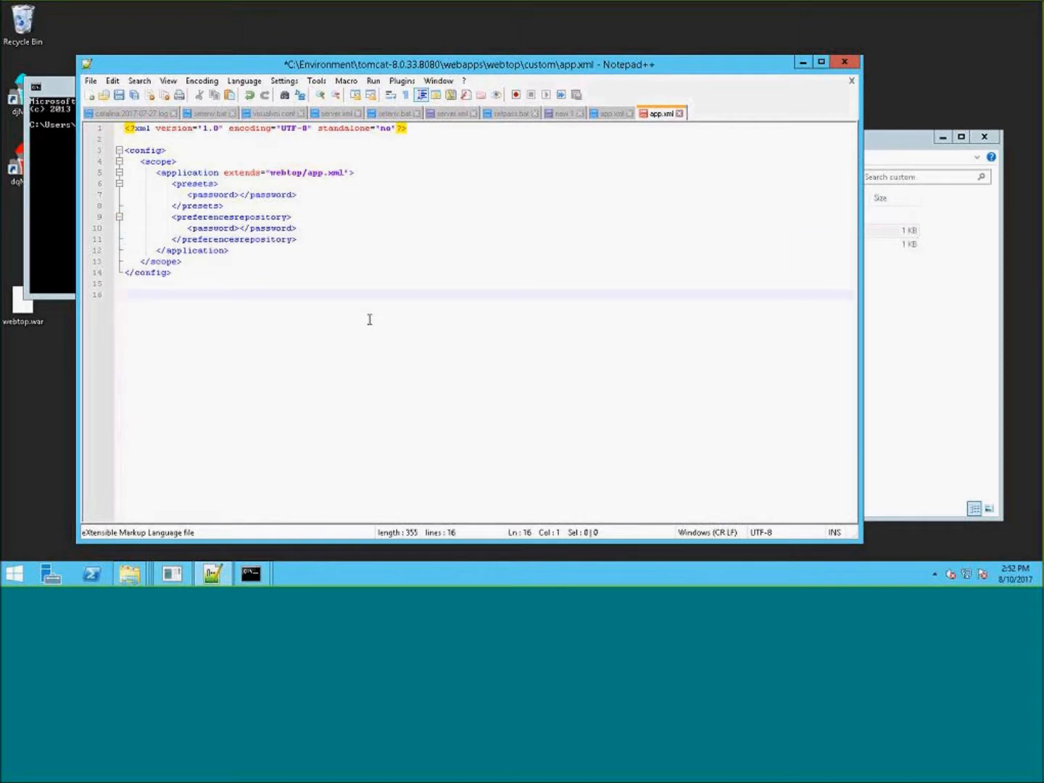
left_click(240, 195)
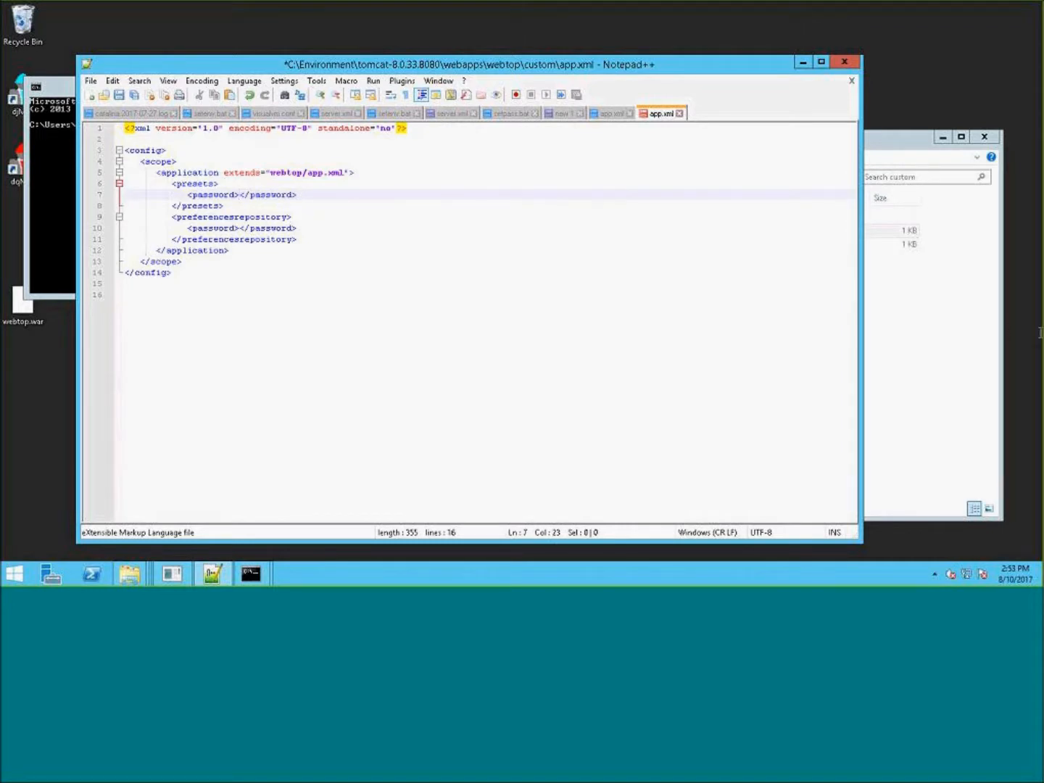
left_click(900, 141)
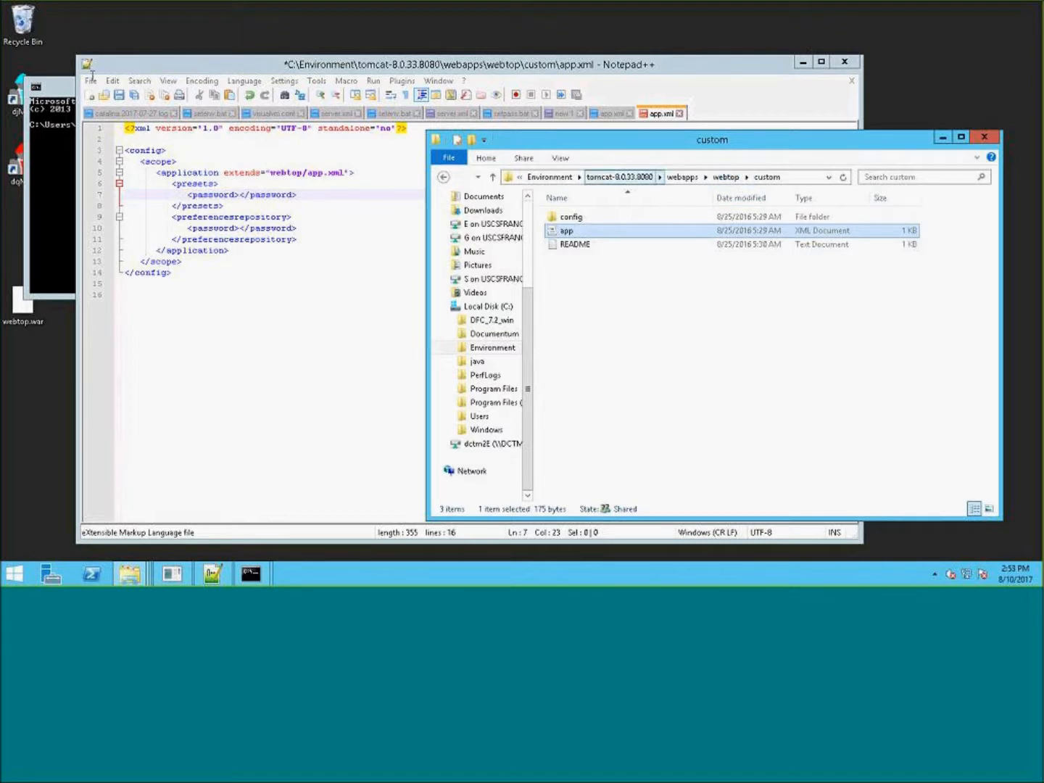
left_click(50, 99)
left_click_drag(126, 86, 118, 179)
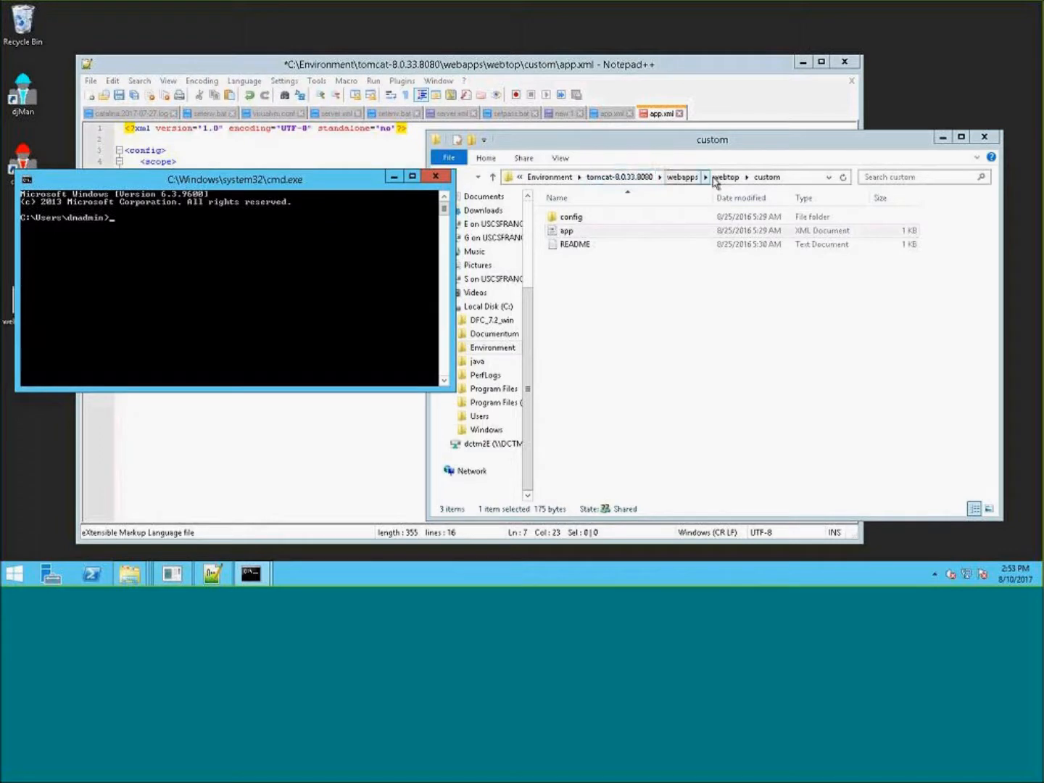
left_click(740, 97)
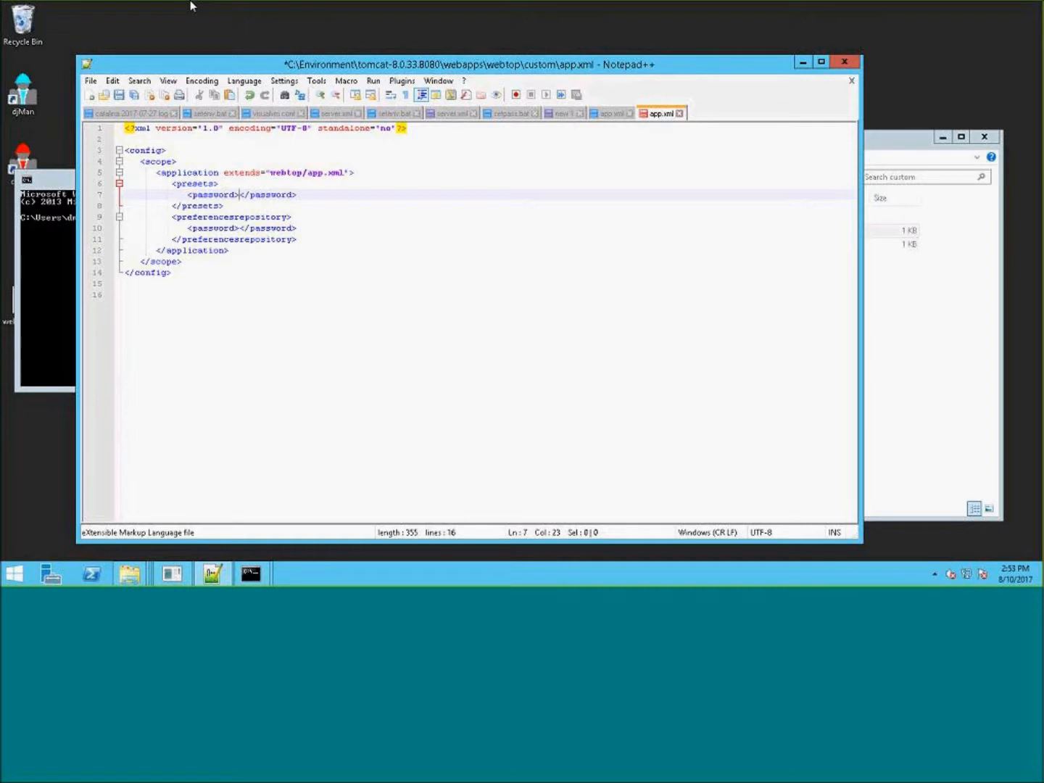
right_click(240, 198)
left_click(704, 249)
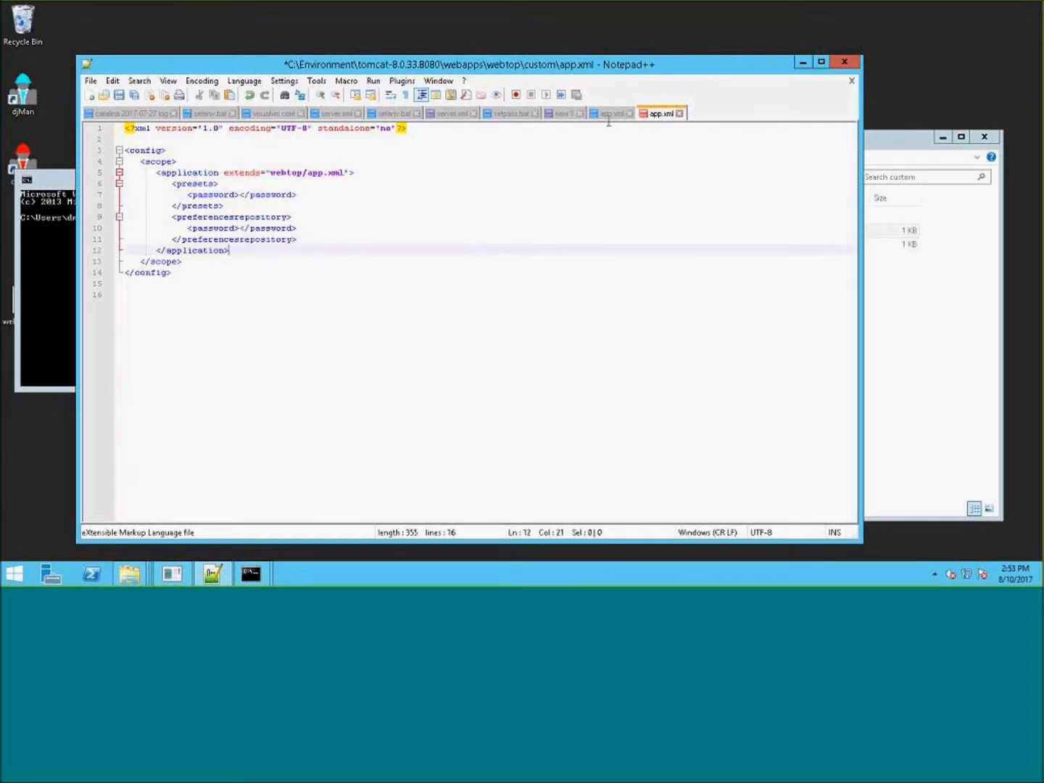
- Copy the encrypted password from the new 1 tab and paste it into the presets password element of custom app.xml
left_click(564, 113)
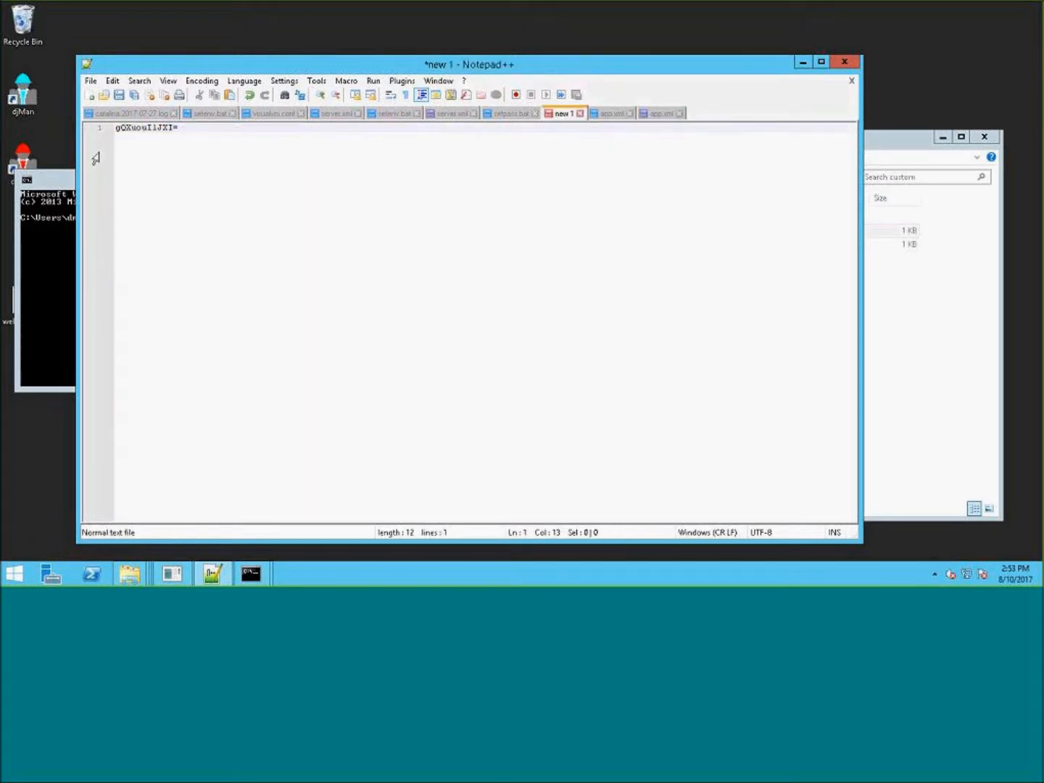
left_click_drag(179, 128, 114, 128)
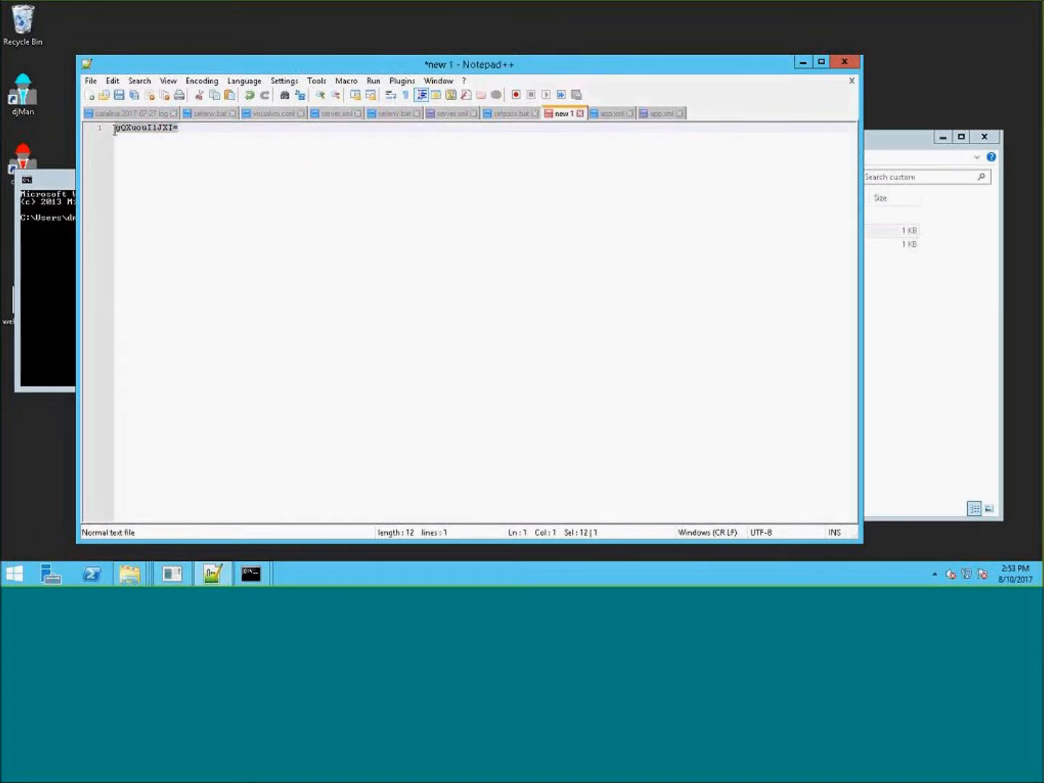
left_click(660, 113)
left_click(241, 194)
key("ctrl+v")
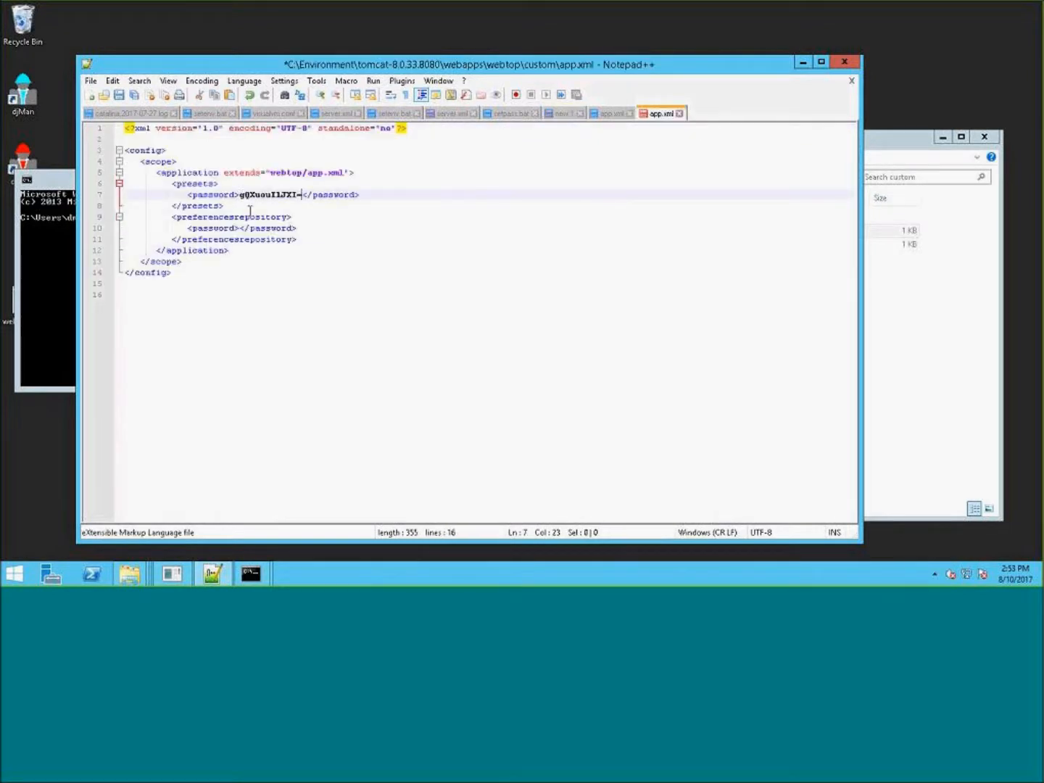
- Paste the encrypted password into the preferencesrepository password element and save custom app.xml
left_click(238, 228)
key("ctrl+v")
left_click(380, 294)
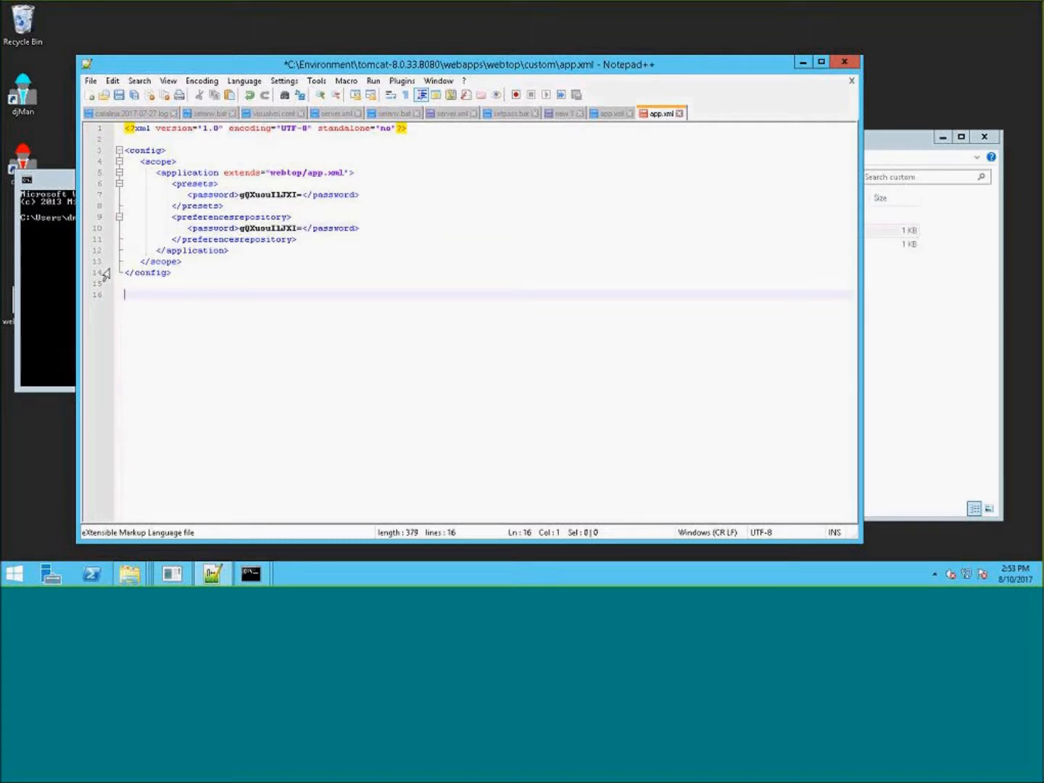
left_click(119, 96)
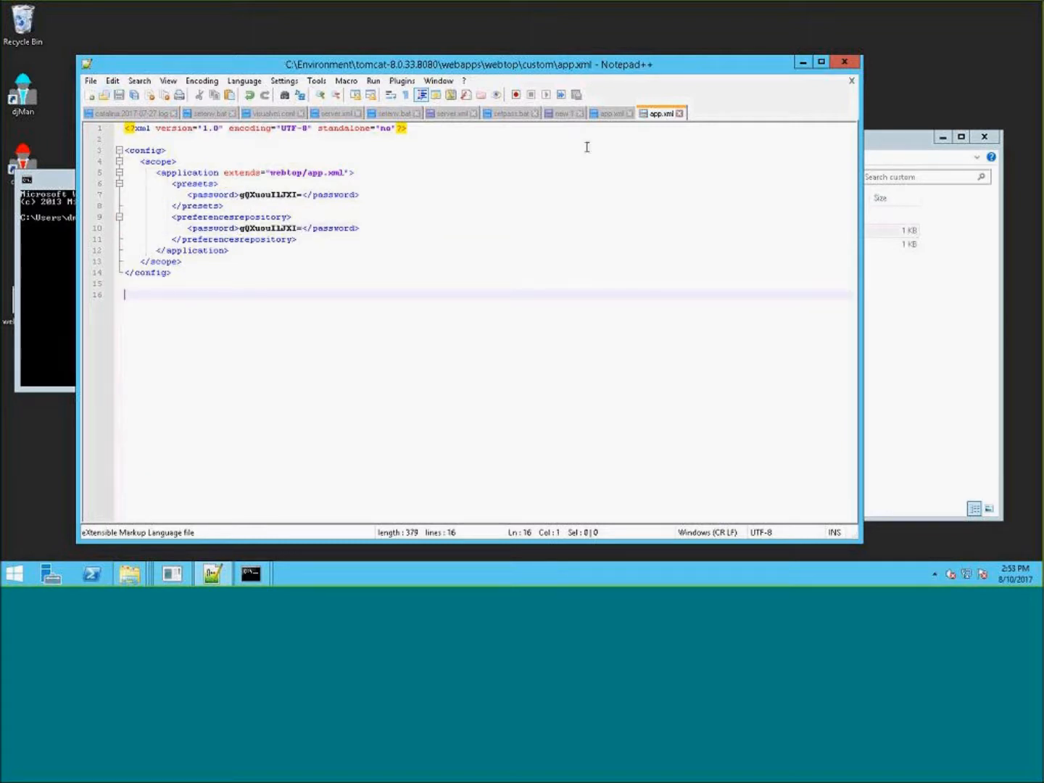
- Close both app.xml tabs in the editor
left_click(911, 155)
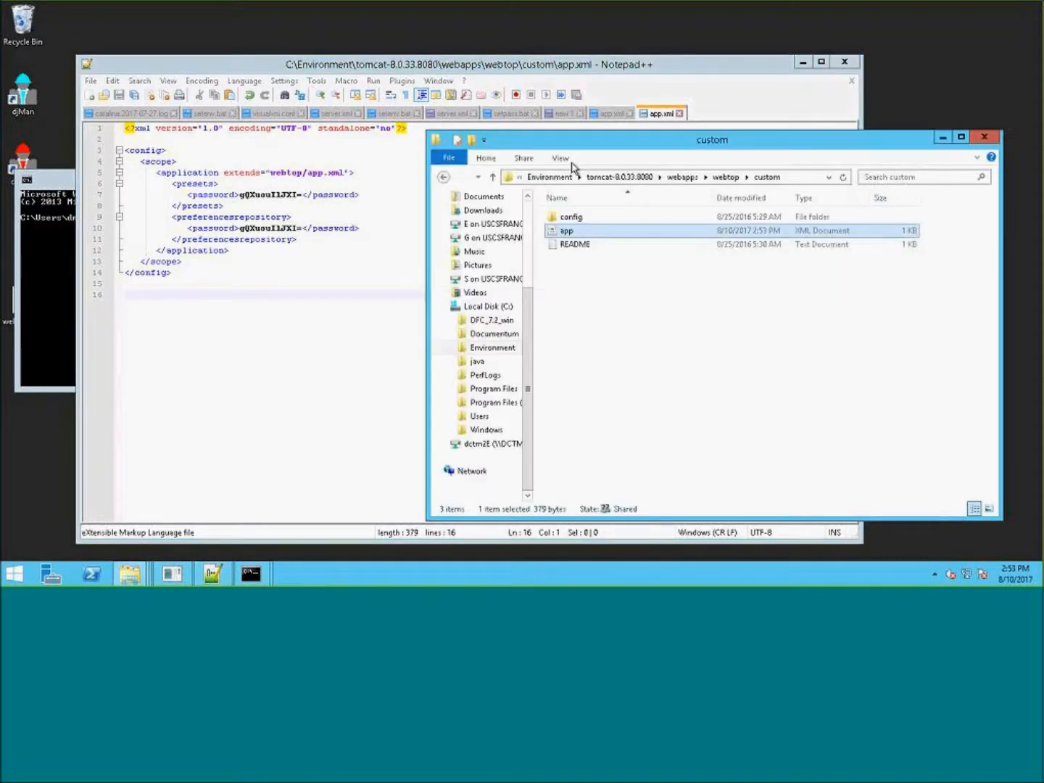
left_click(679, 114)
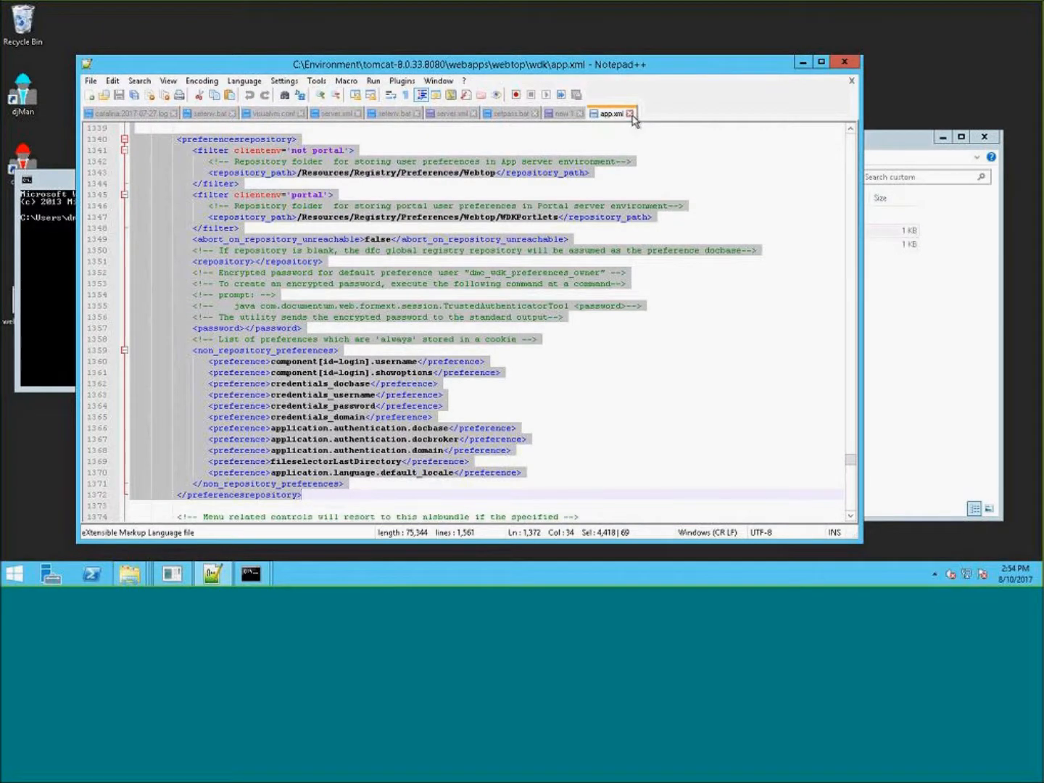
left_click(630, 114)
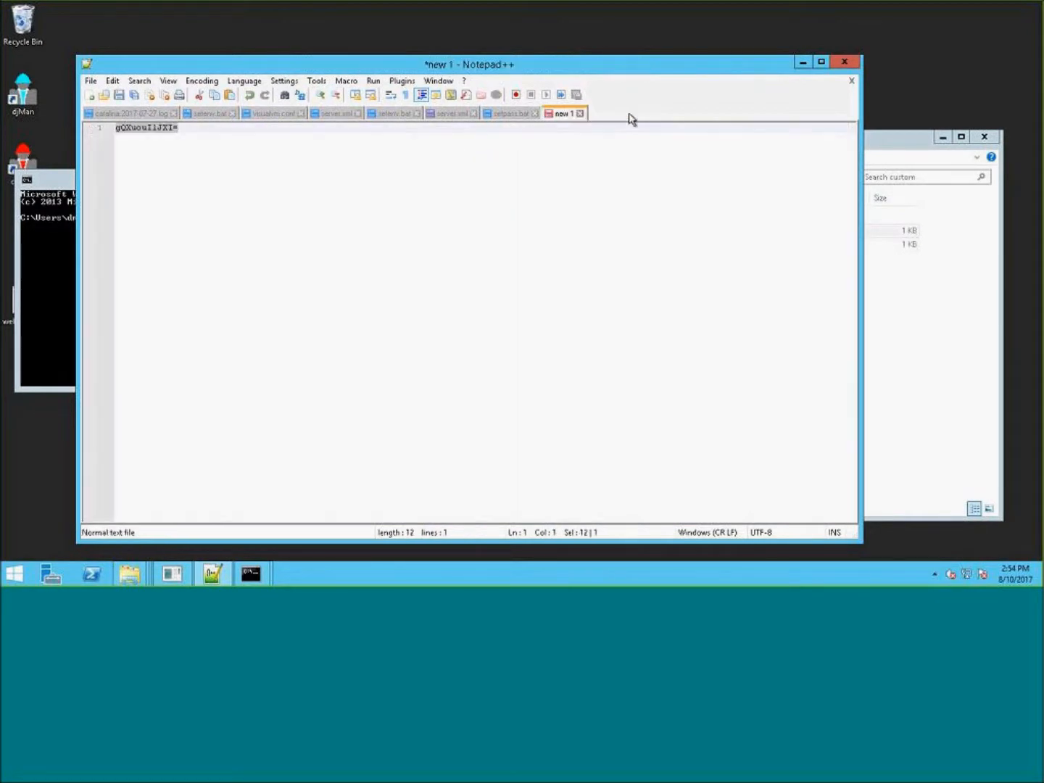
- Create a new folder on the desktop named Ecrypted Password
left_click(917, 150)
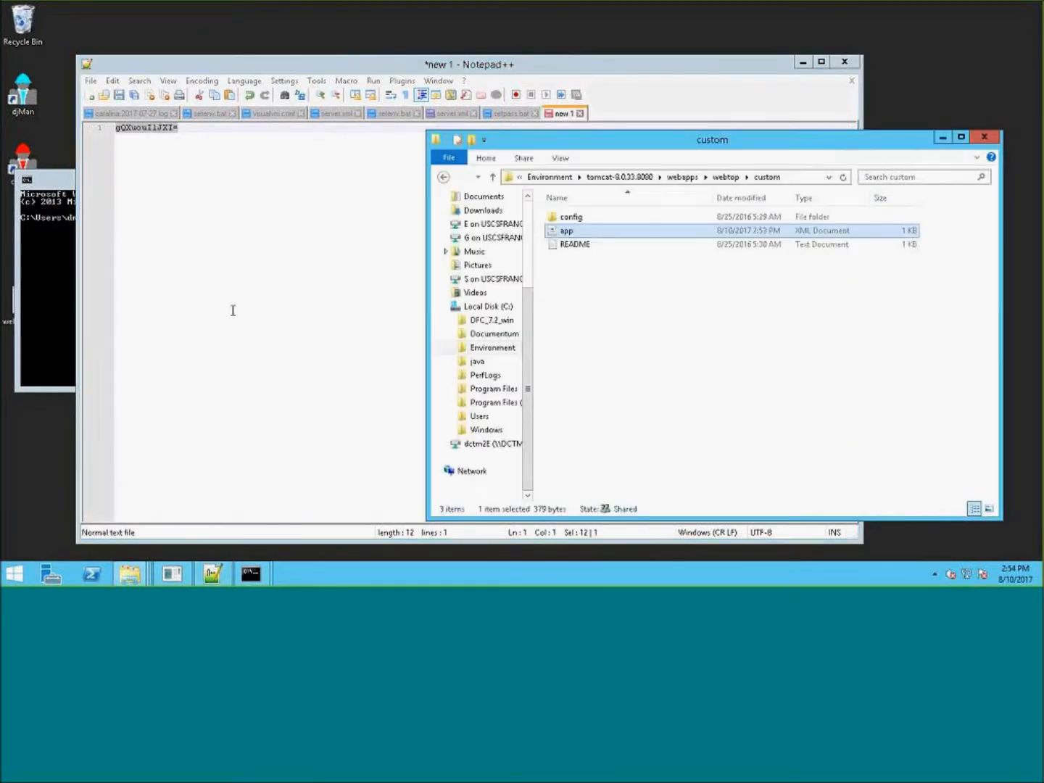
right_click(13, 424)
mouse_move(67, 528)
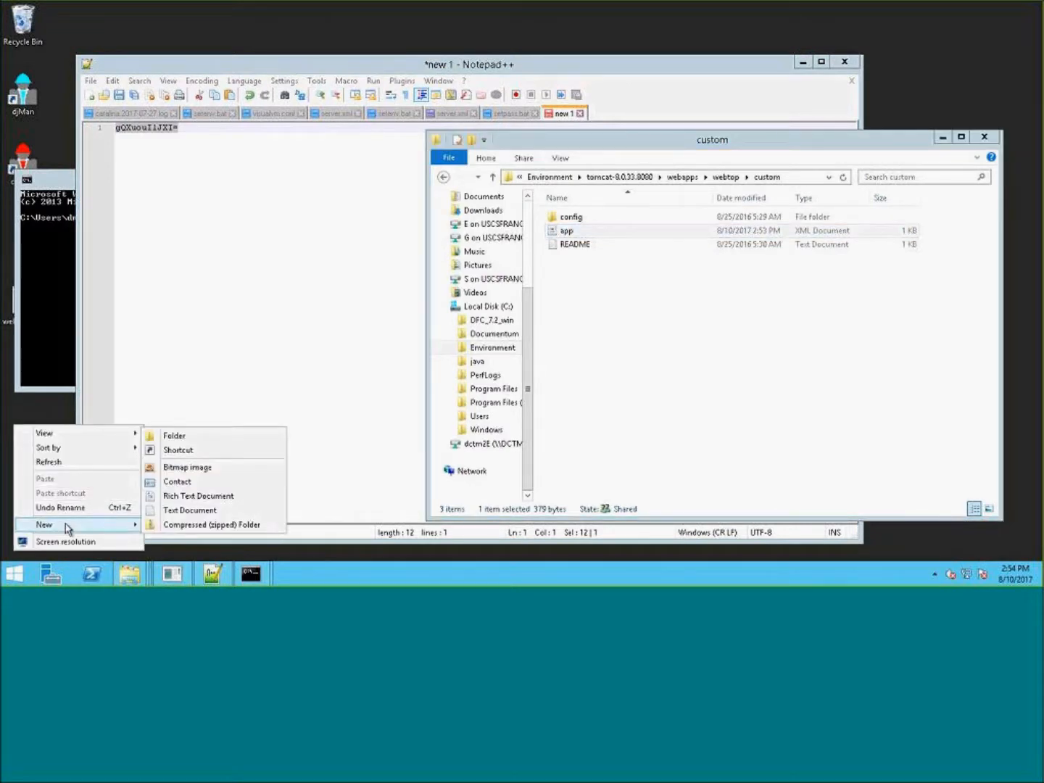
left_click(174, 435)
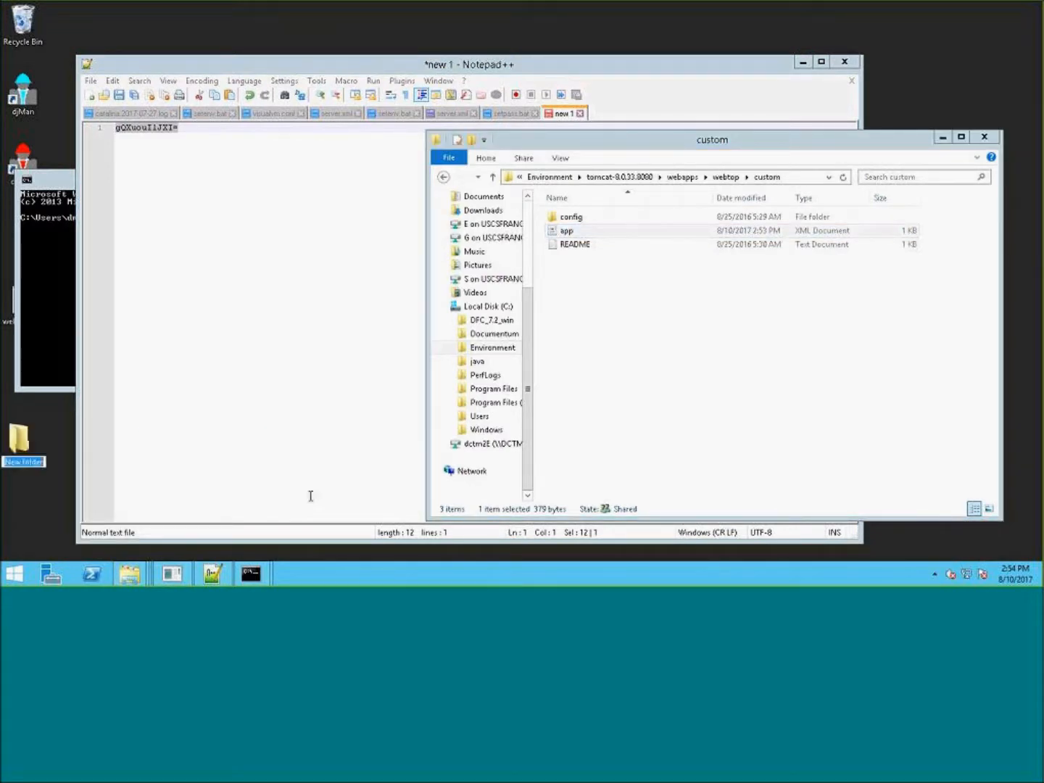
type("Ecrypted Password")
key("Return")
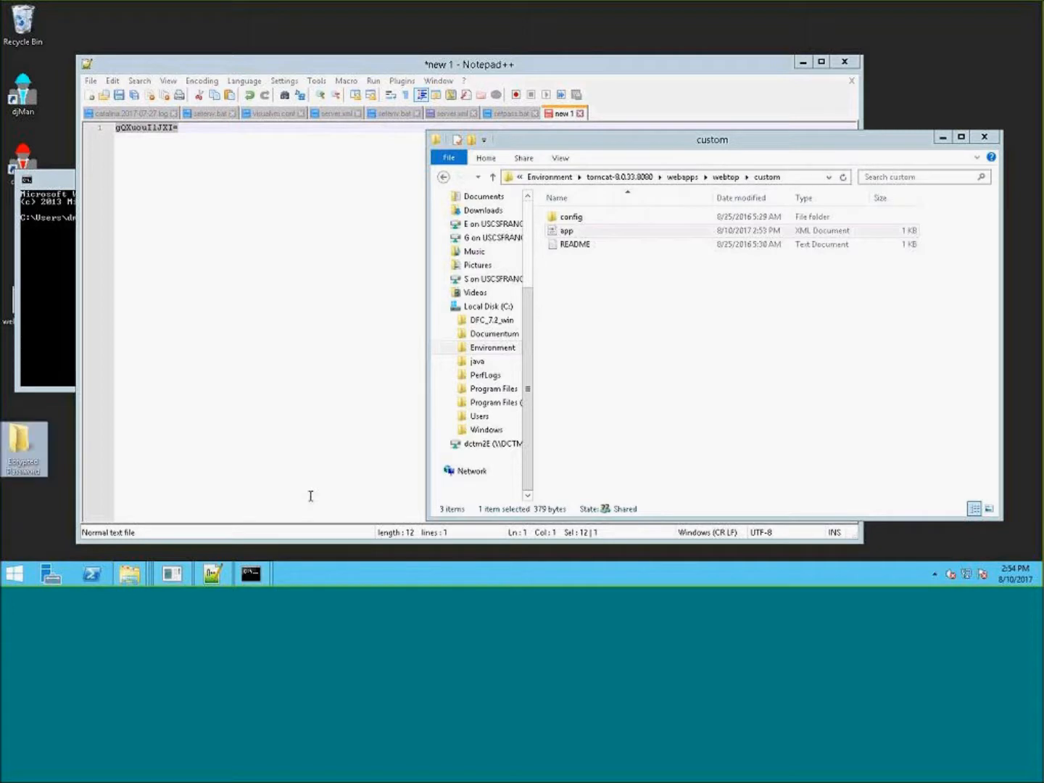
- Open the Ecrypted Password folder and move the custom app.xml file into it
double_click(21, 446)
left_click_drag(652, 159, 302, 70)
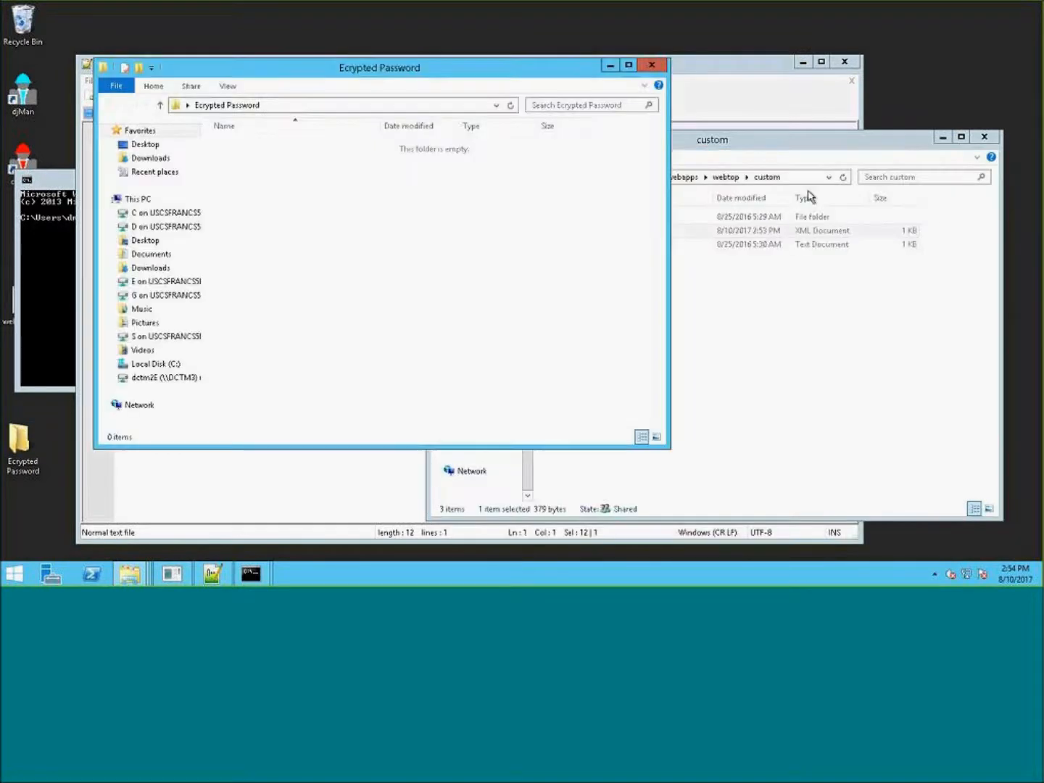
left_click(801, 154)
left_click_drag(623, 234, 473, 289)
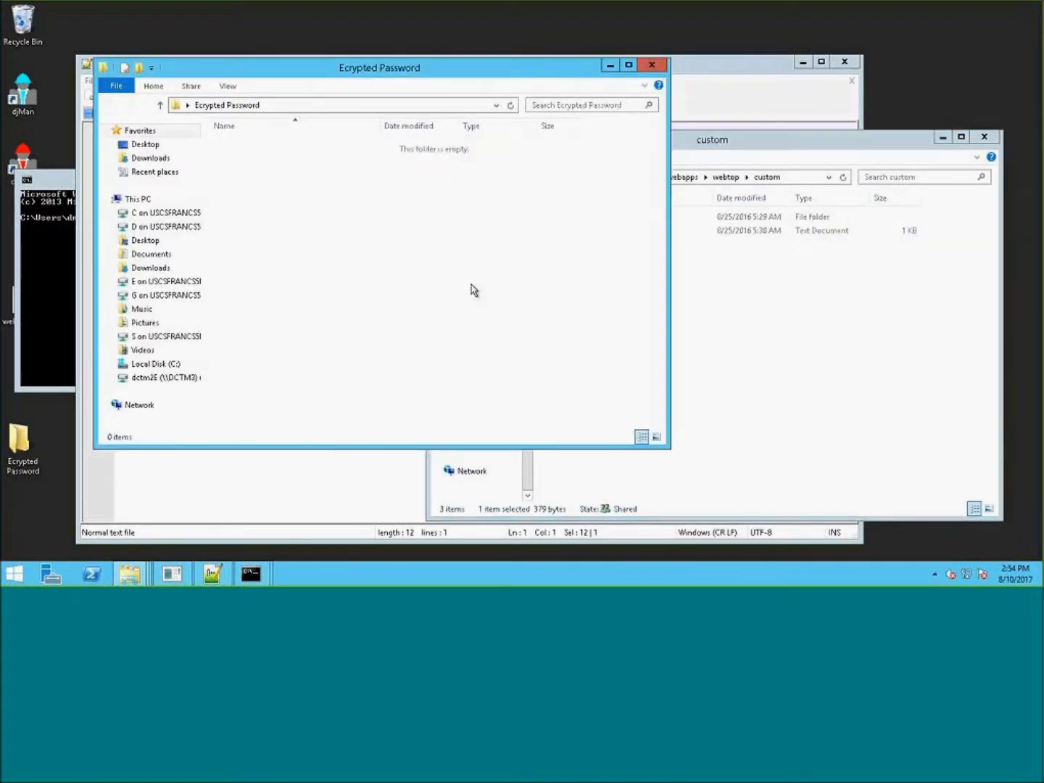
- Move dfc.keystore and wdk.keystore from webtop's WEB-INF\classes folder into the Ecrypted Password folder
left_click(765, 150)
left_click(724, 177)
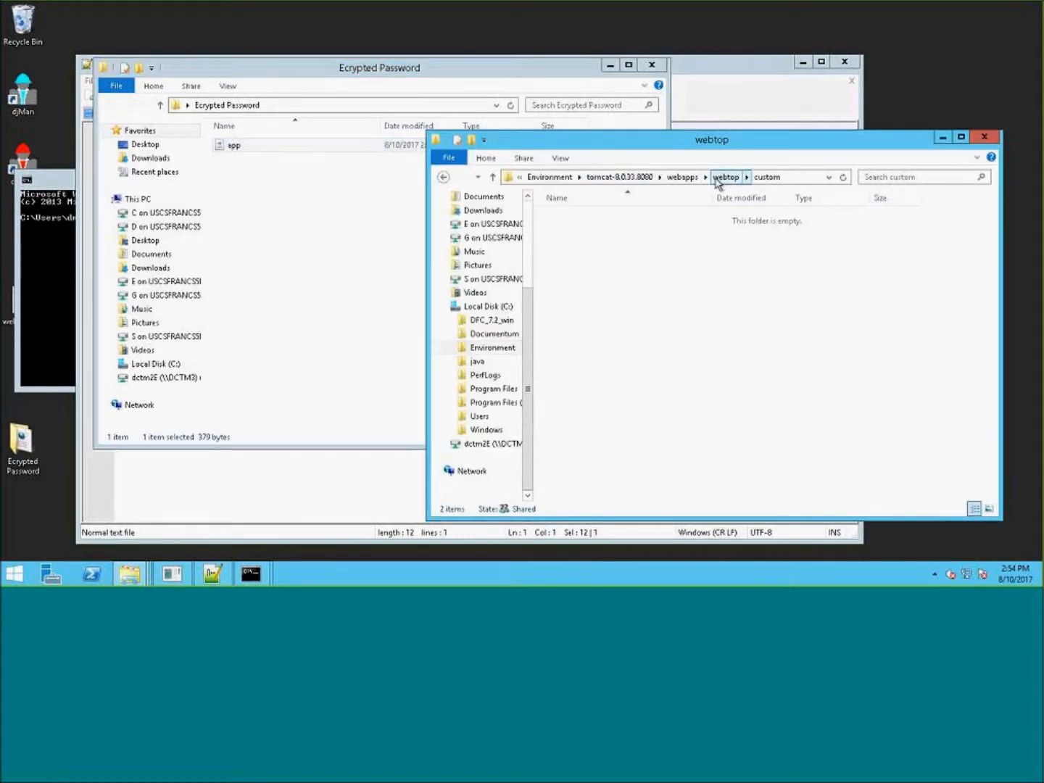
double_click(615, 296)
double_click(572, 216)
left_click(580, 286)
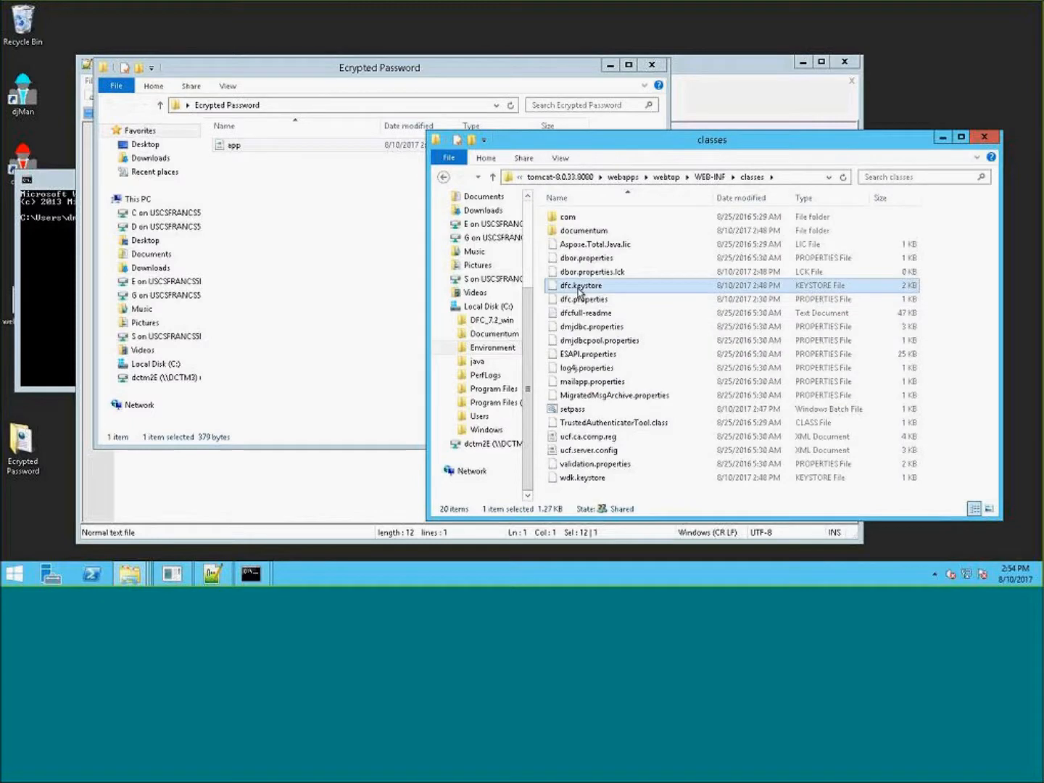
left_click(582, 477, "ctrl")
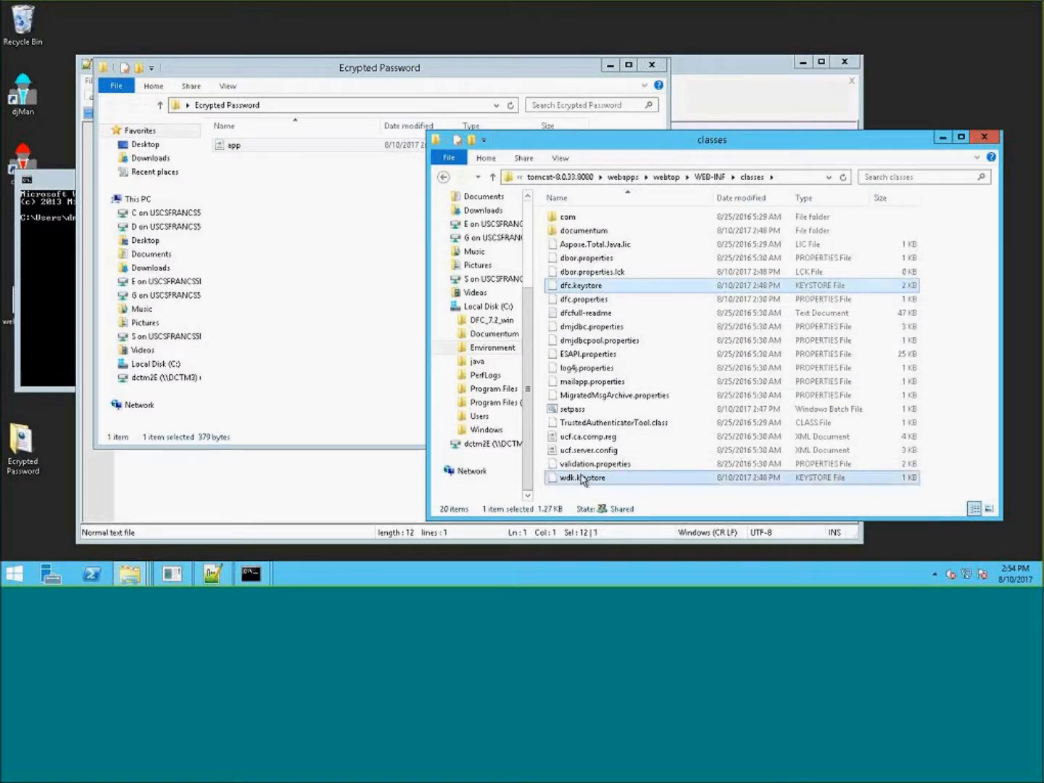
left_click_drag(582, 478, 443, 183)
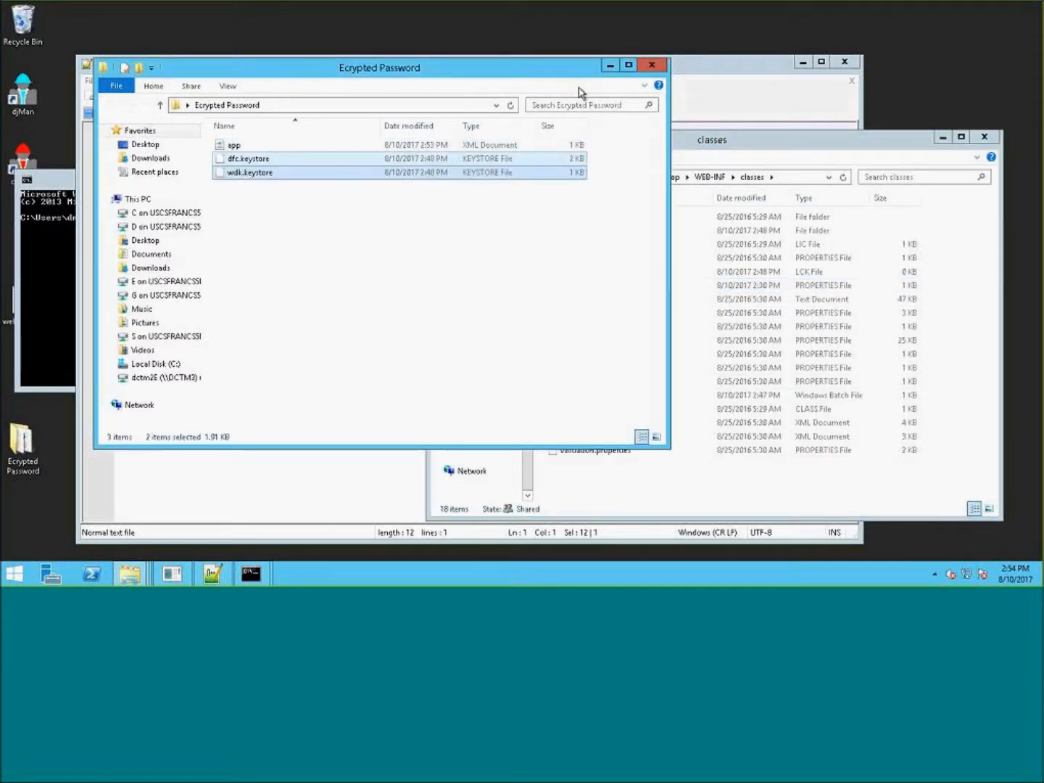
- Close the Ecrypted Password folder window and close the new 1 tab without saving it
left_click(652, 65)
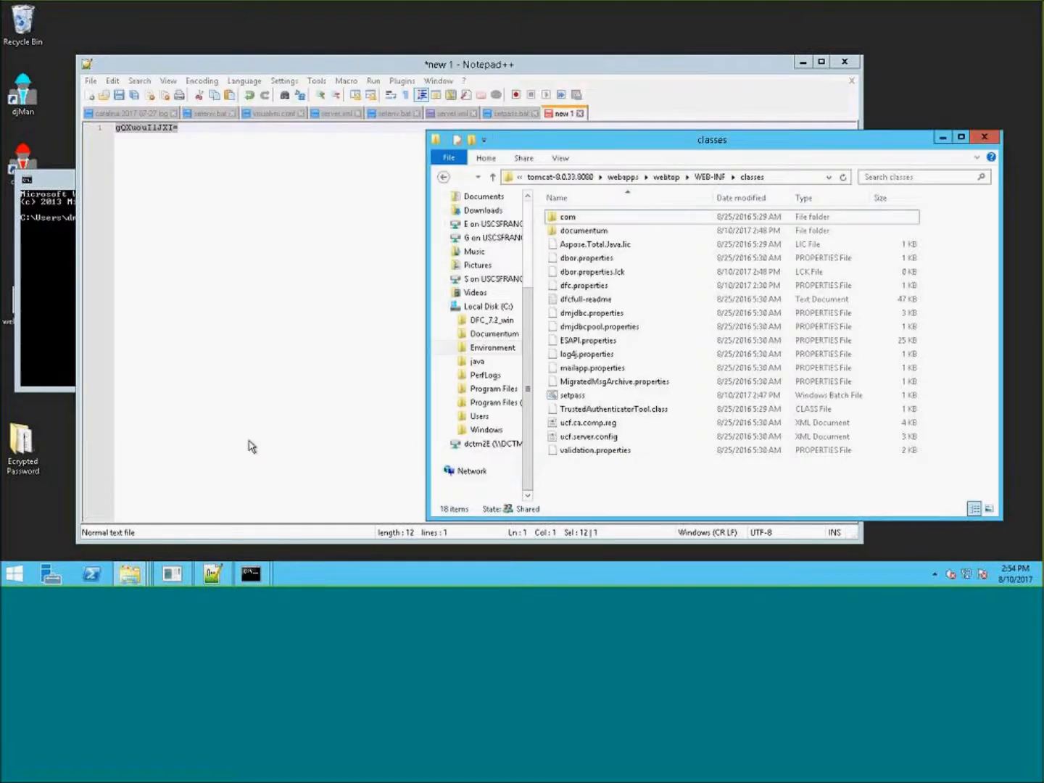
left_click(23, 446)
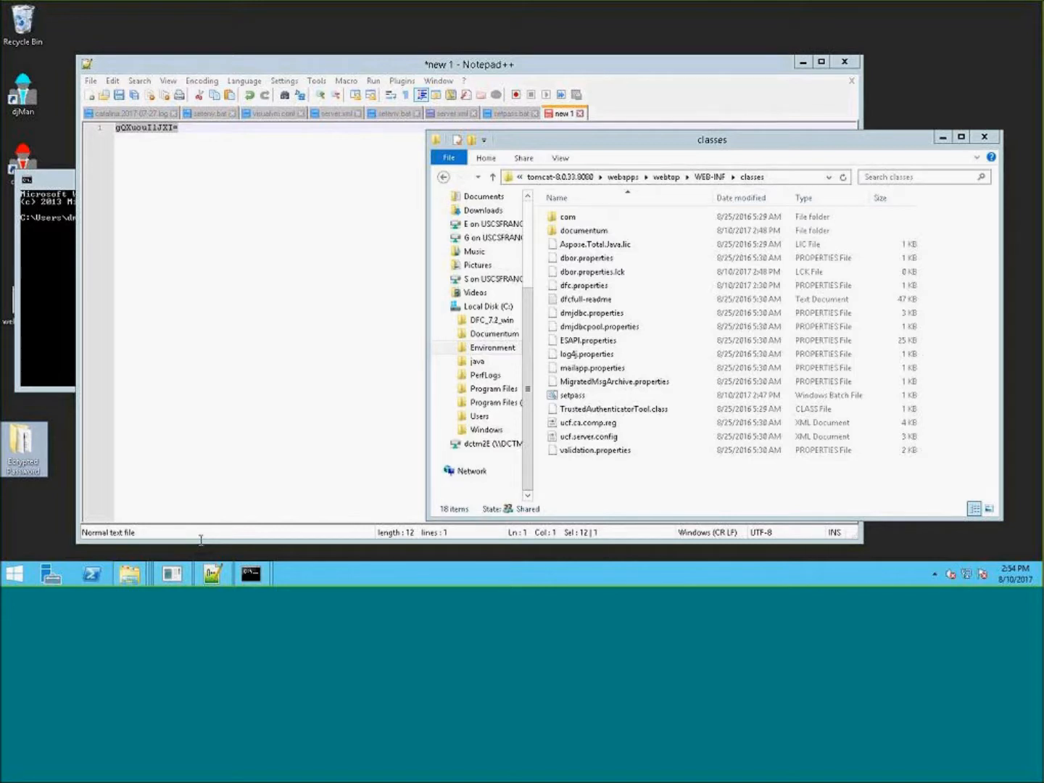
left_click(464, 114)
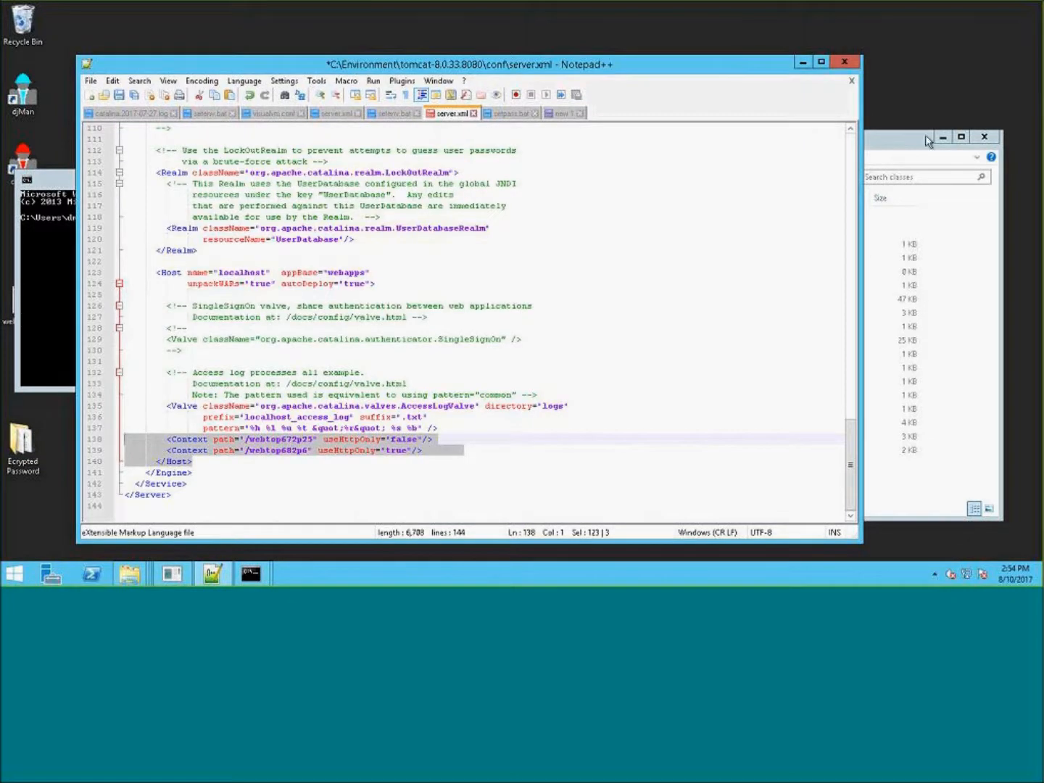
left_click(895, 142)
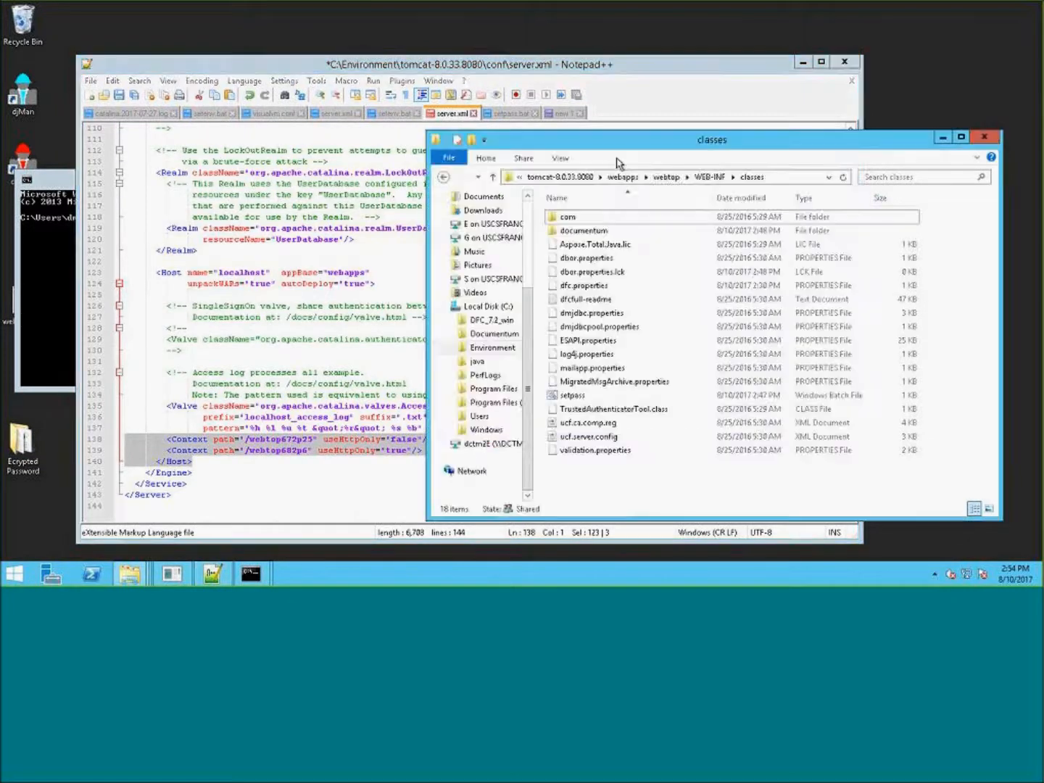
left_click(582, 115)
left_click(581, 113)
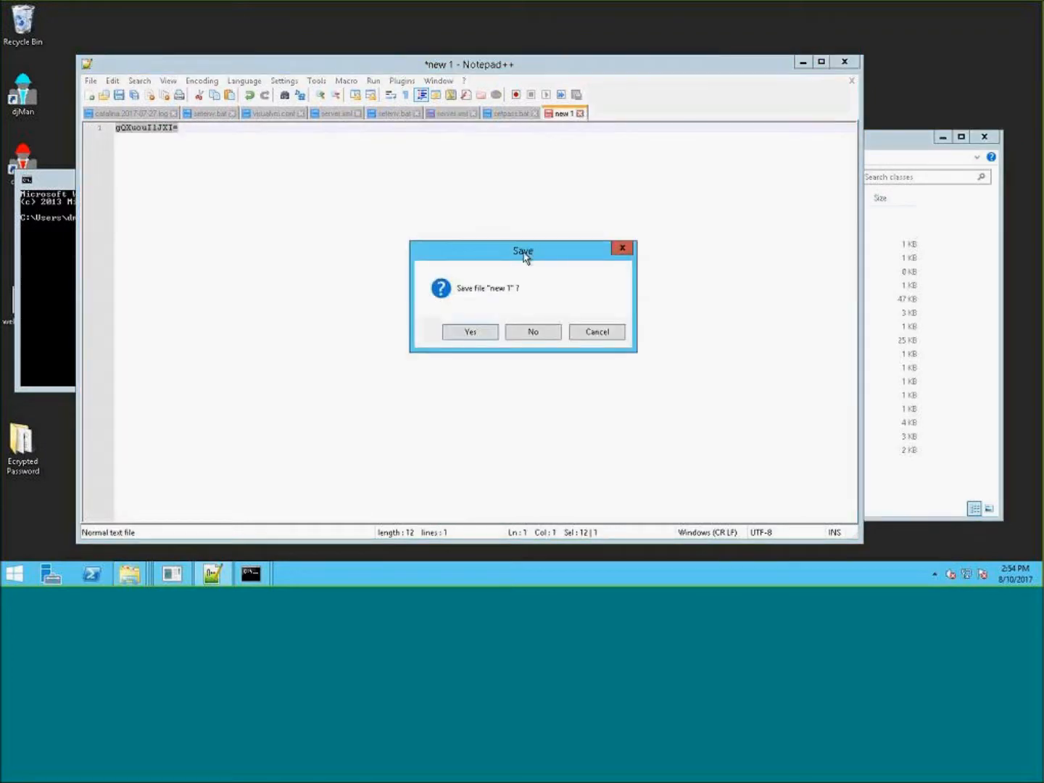
left_click(539, 330)
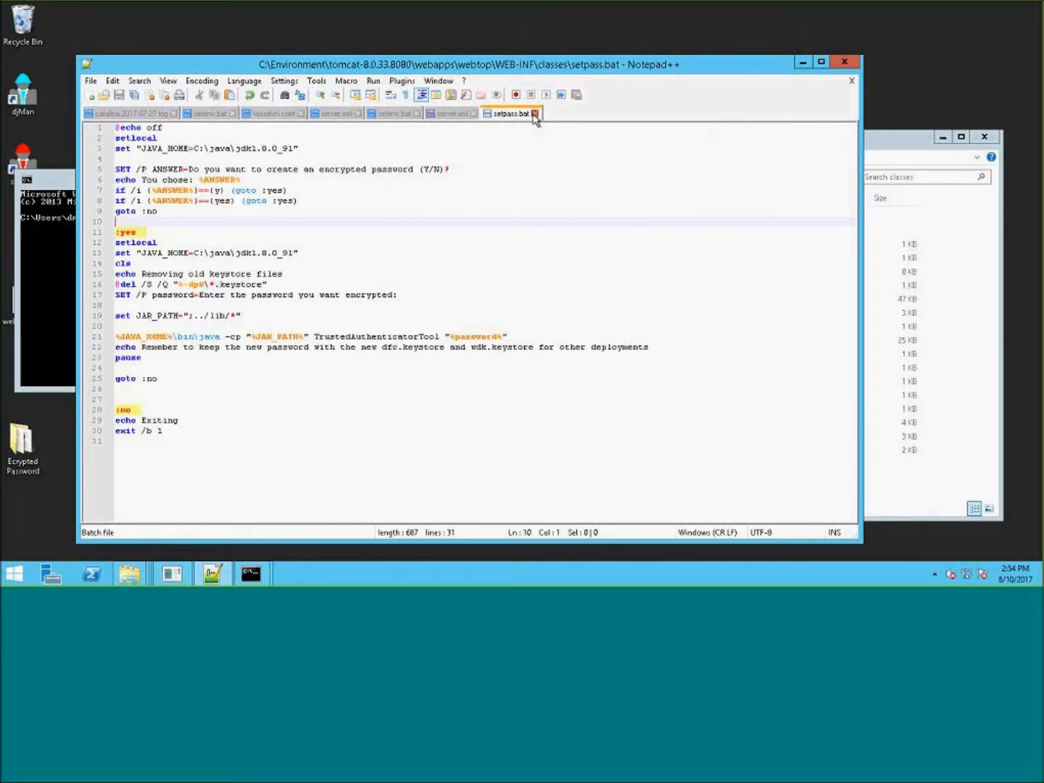
- Close the setpass.bat tab and browse to the conf folder of tomcat-8.0.33.8080
left_click(536, 114)
left_click(902, 153)
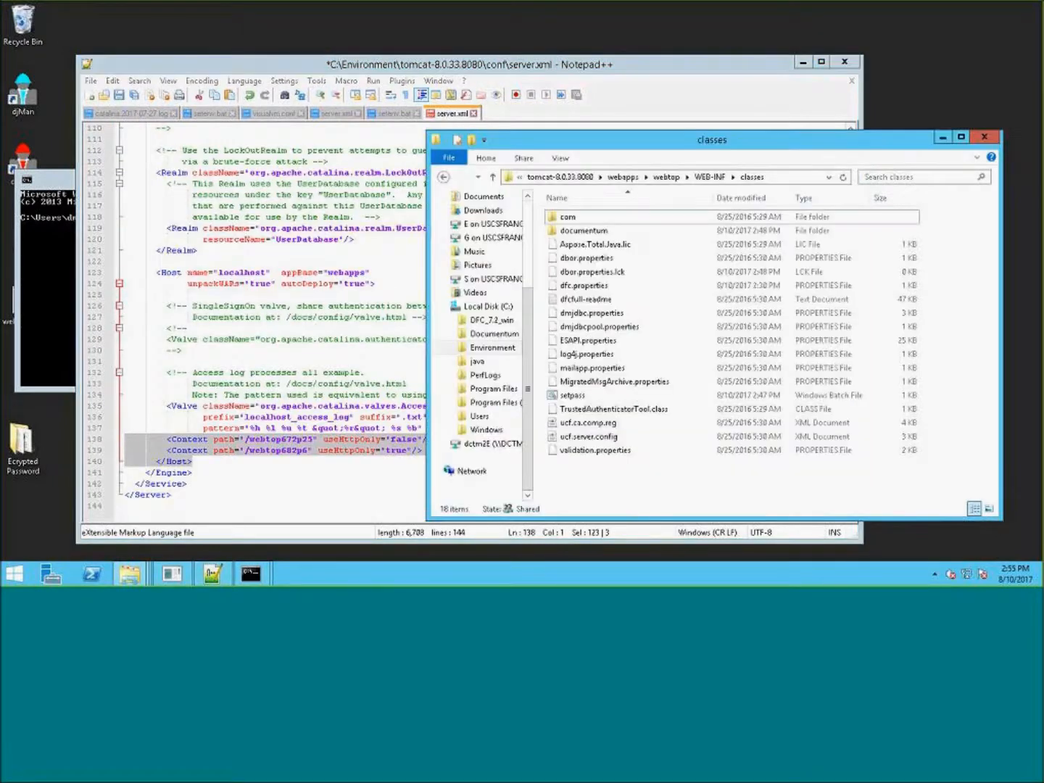
left_click(714, 178)
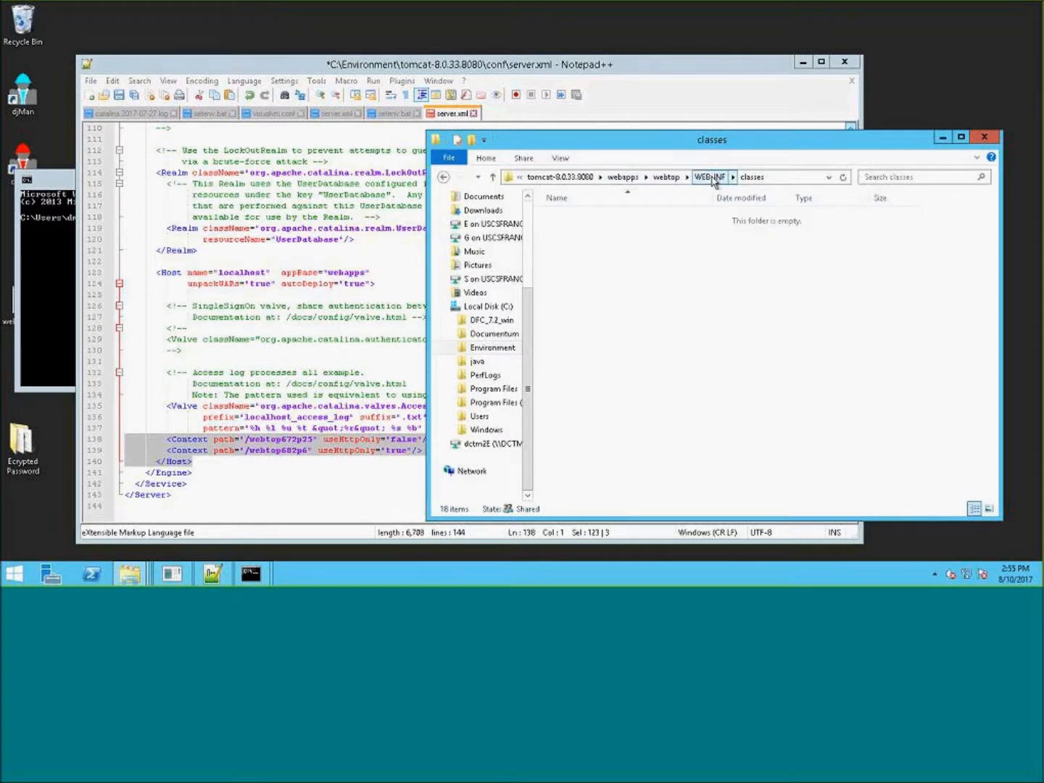
left_click(726, 177)
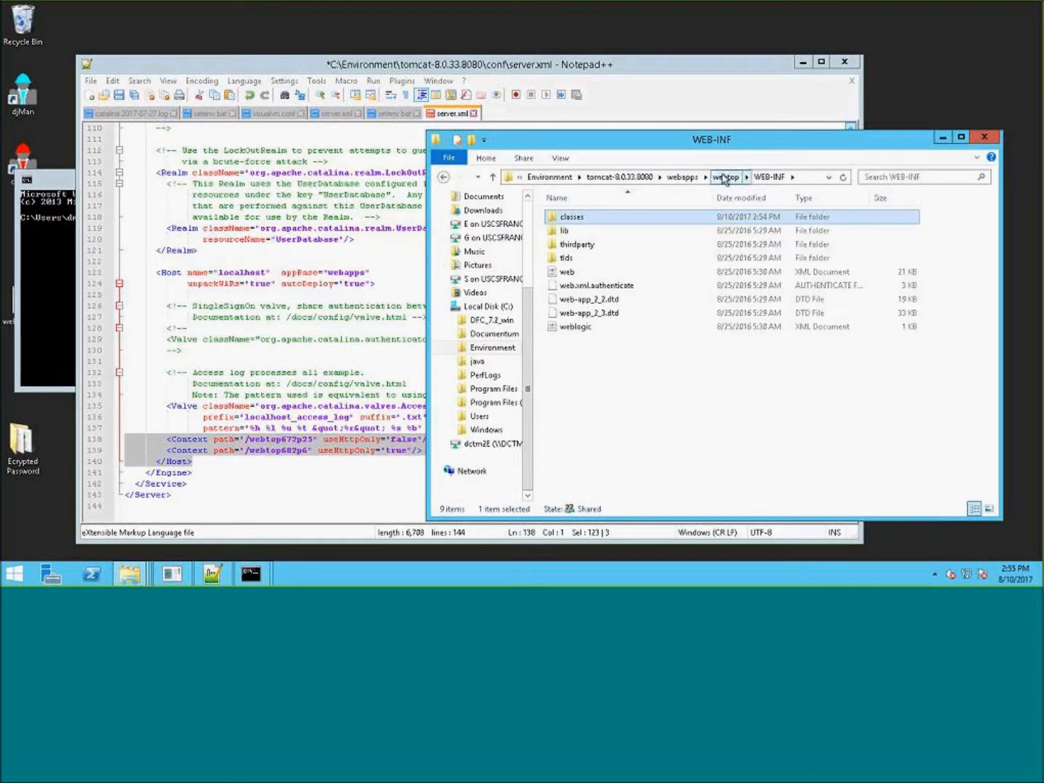
left_click(685, 177)
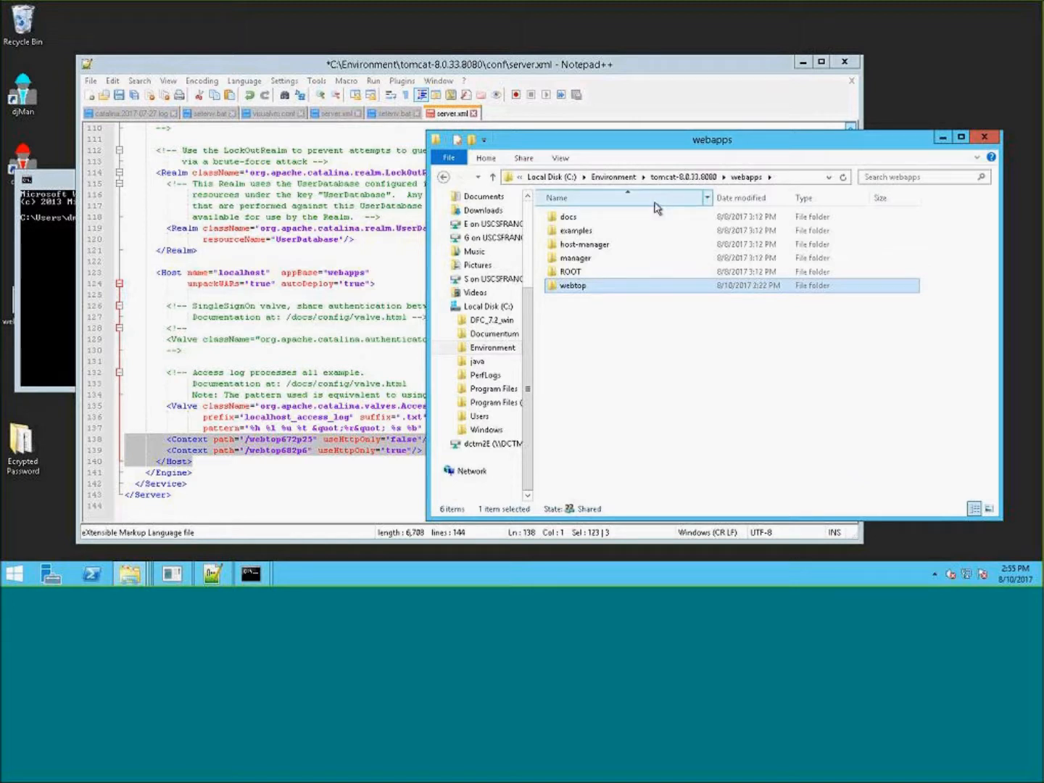
left_click(678, 177)
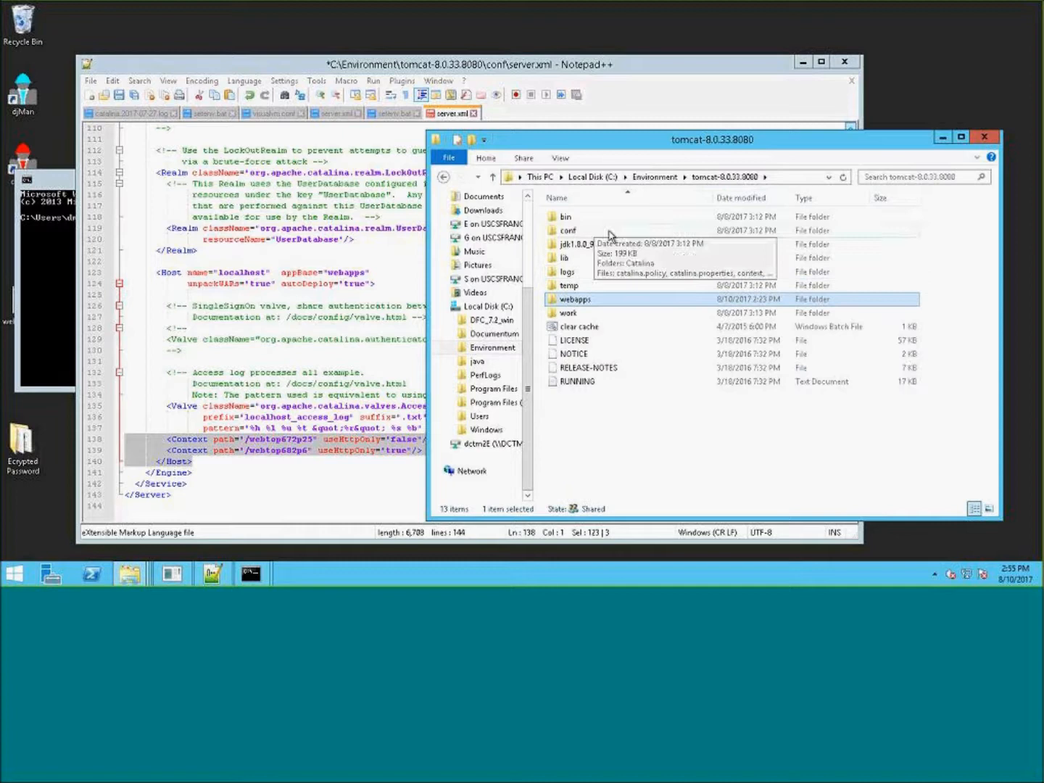
double_click(615, 229)
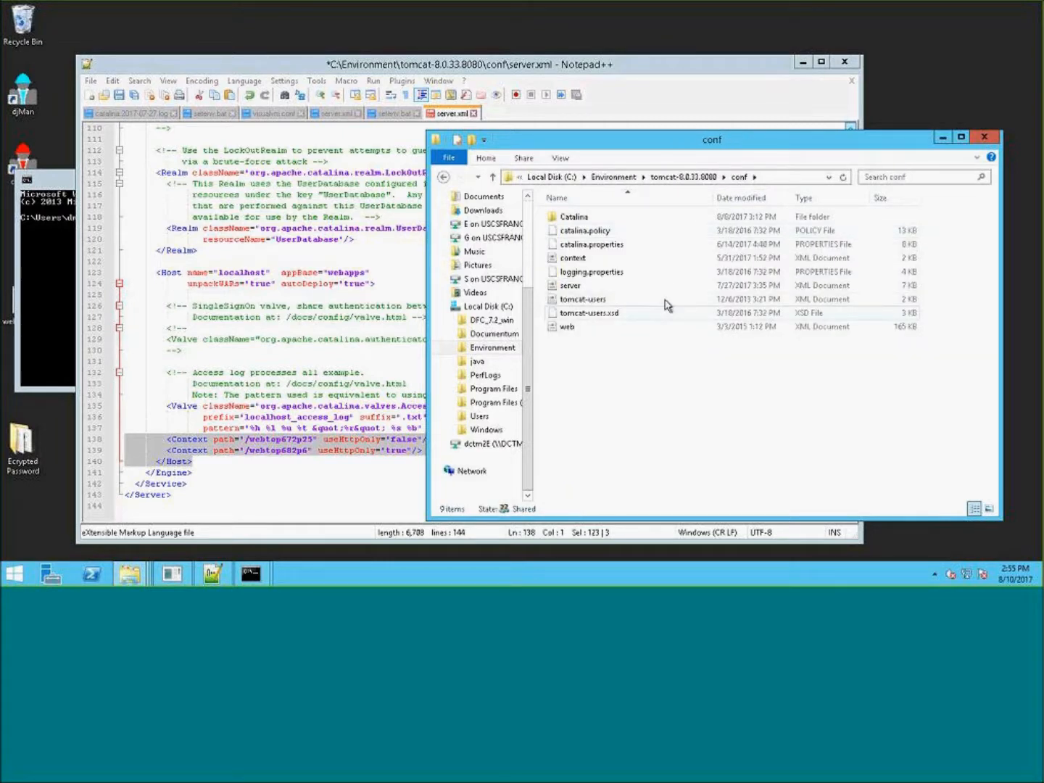
- Open catalina.properties from the conf folder in Notepad++ and examine the STRICT_WHITESPACE setting at the end of the file
left_click(609, 251)
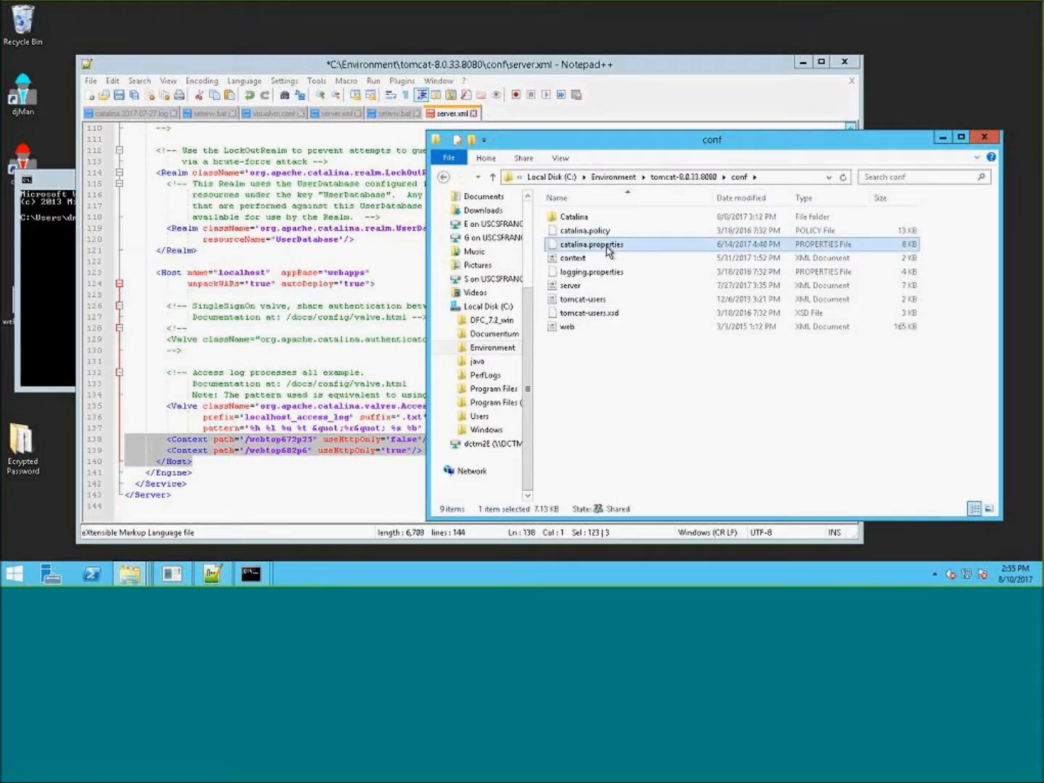
right_click(607, 248)
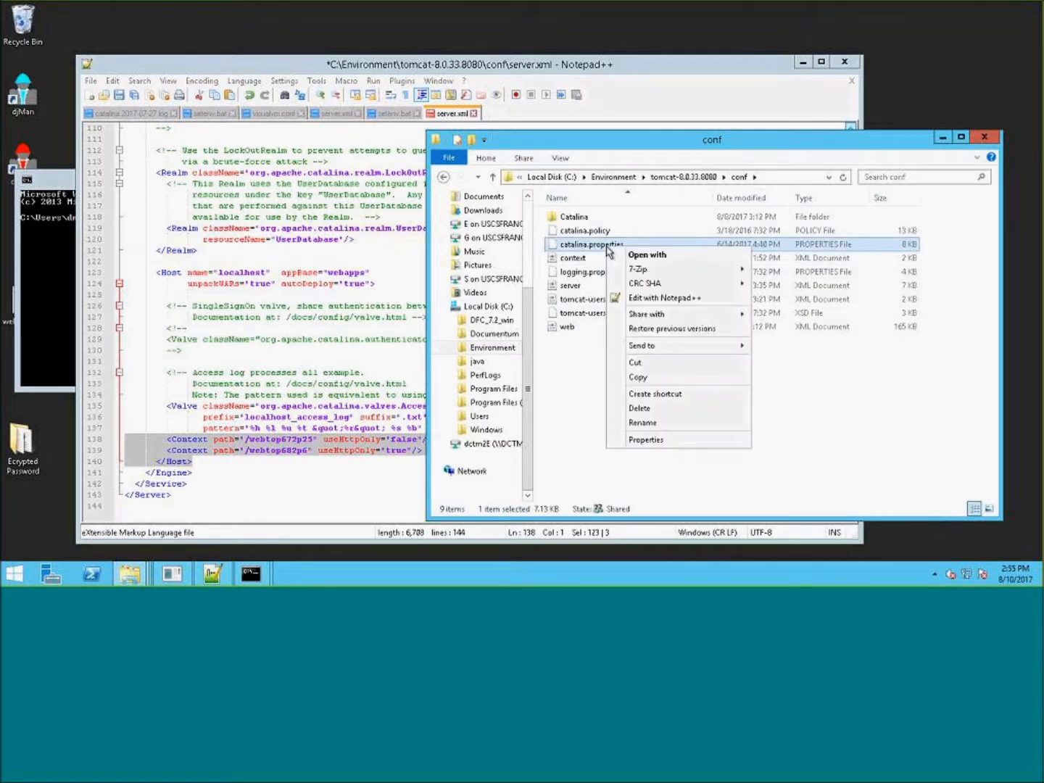
left_click(695, 306)
left_click(702, 195)
scroll(673, 345, "down", 10)
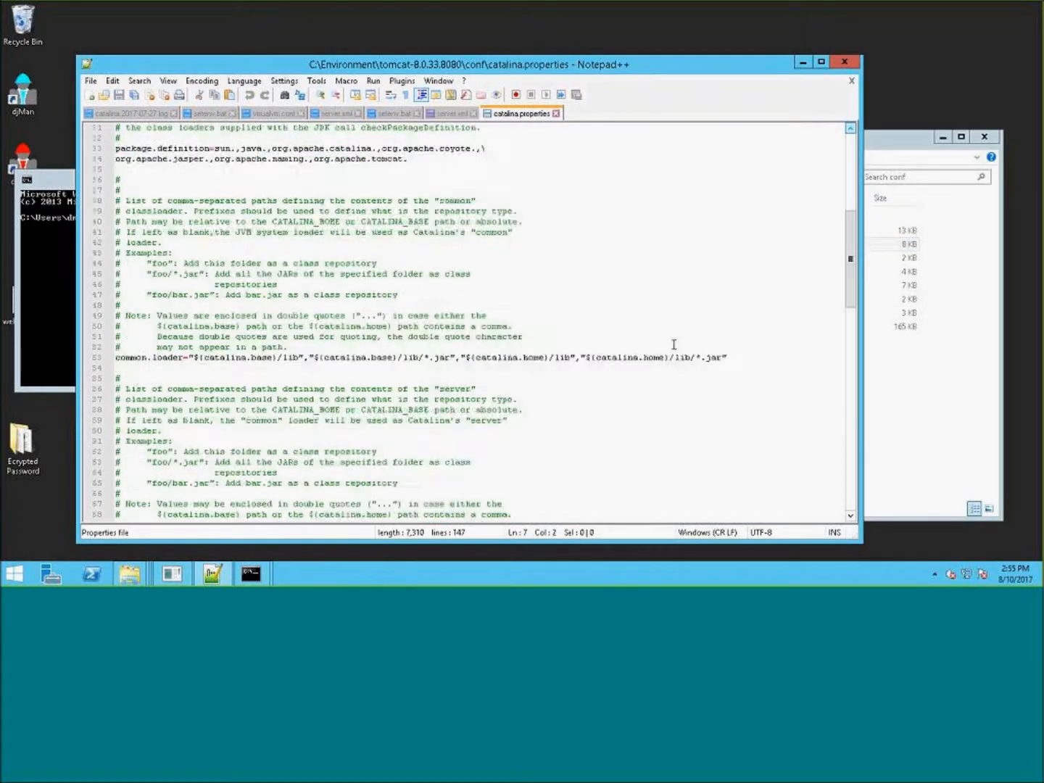
scroll(673, 345, "down", 20)
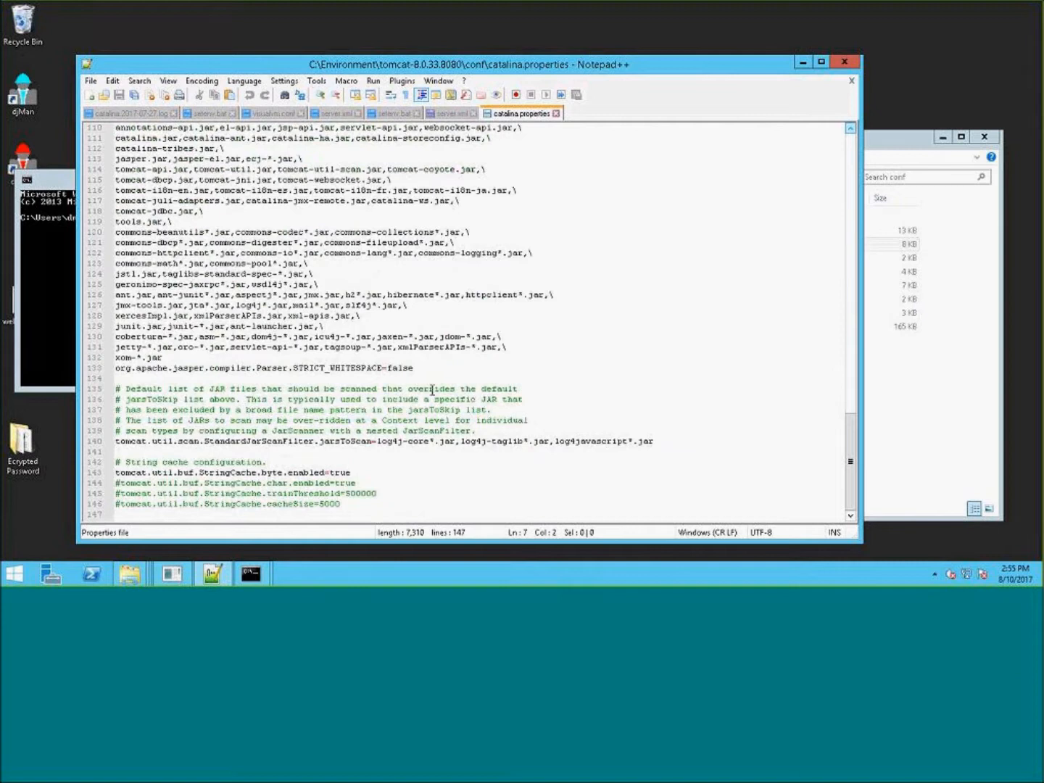
left_click_drag(428, 369, 282, 371)
left_click_drag(143, 372, 99, 366)
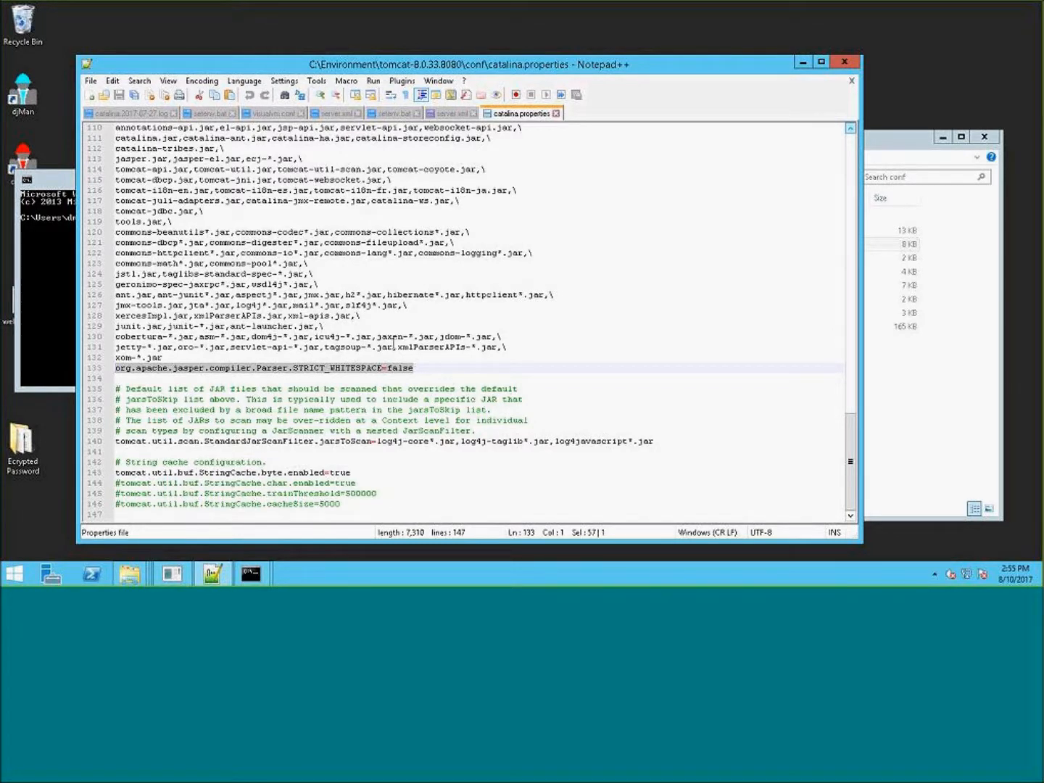
left_click_drag(421, 367, 113, 374)
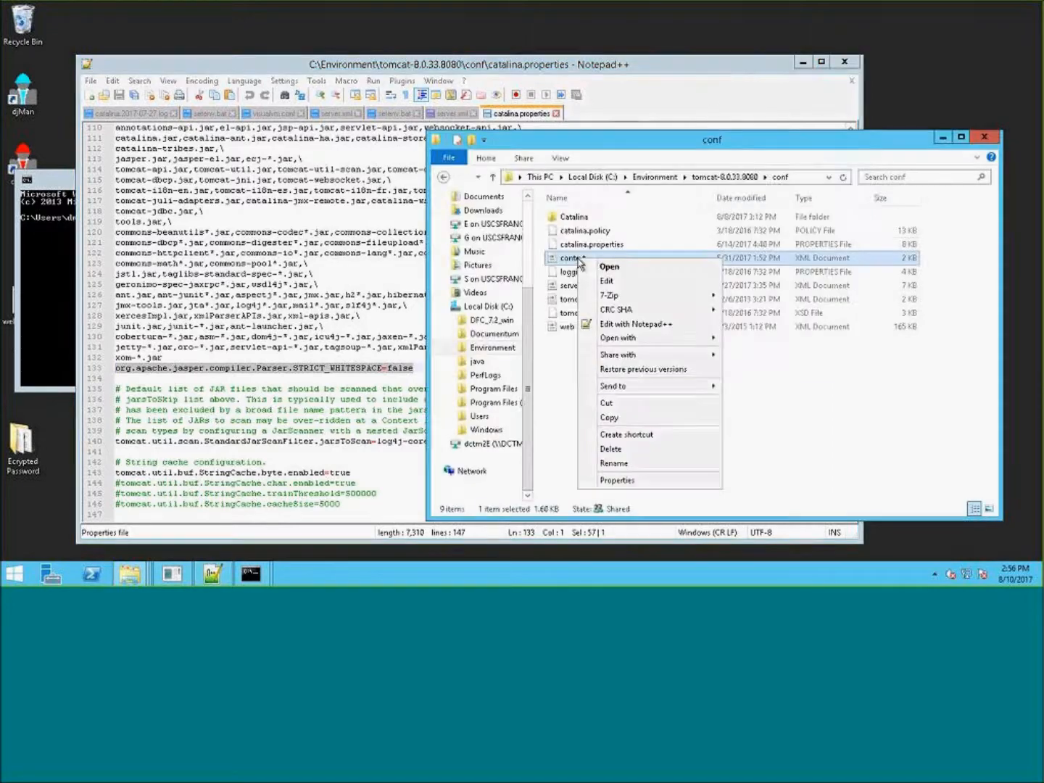
- Open context.xml from the conf folder in Notepad++, examine its Context element, and close the file
left_click(657, 324)
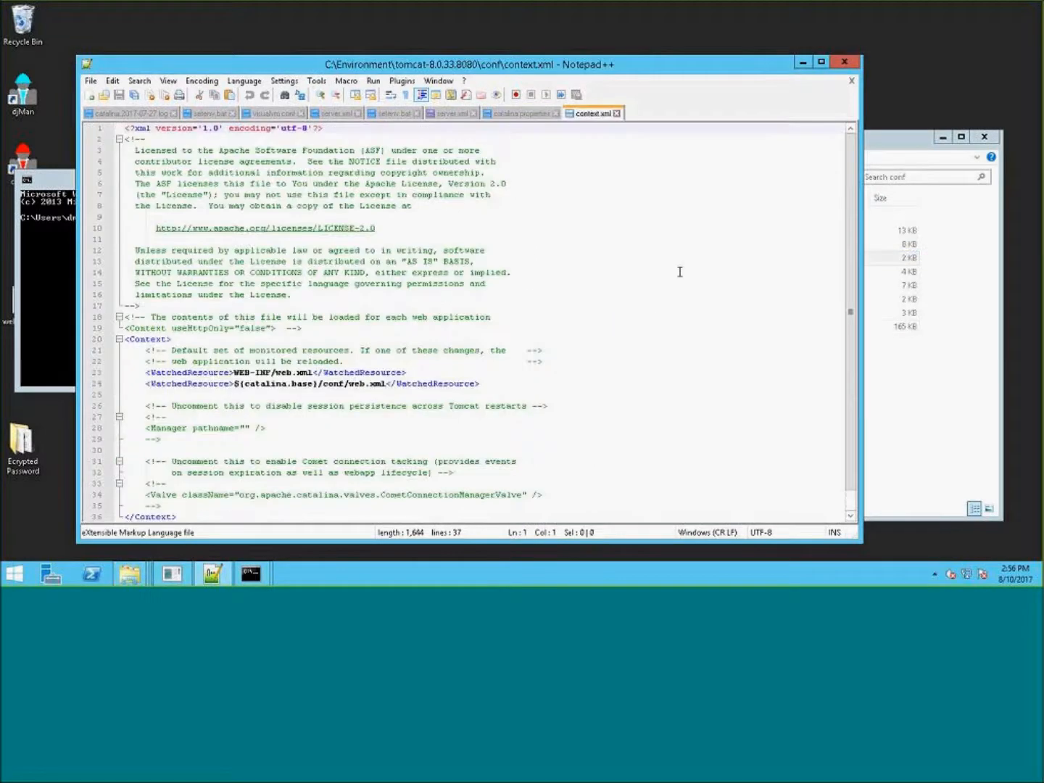
left_click(671, 272)
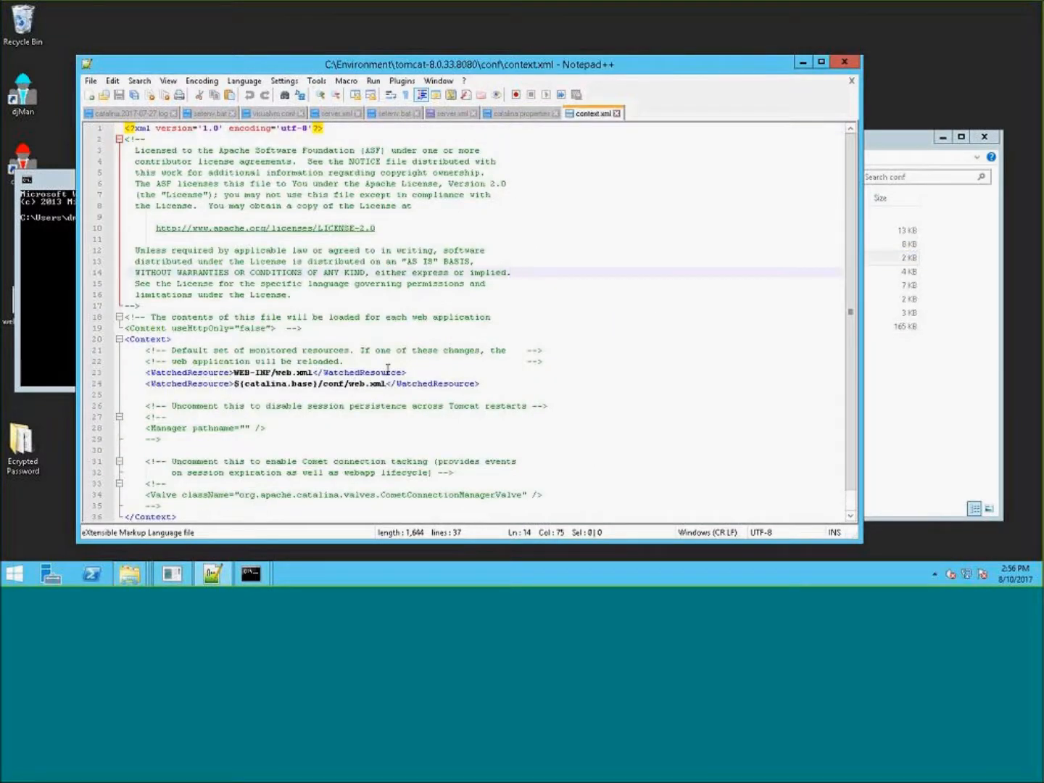
left_click(166, 340)
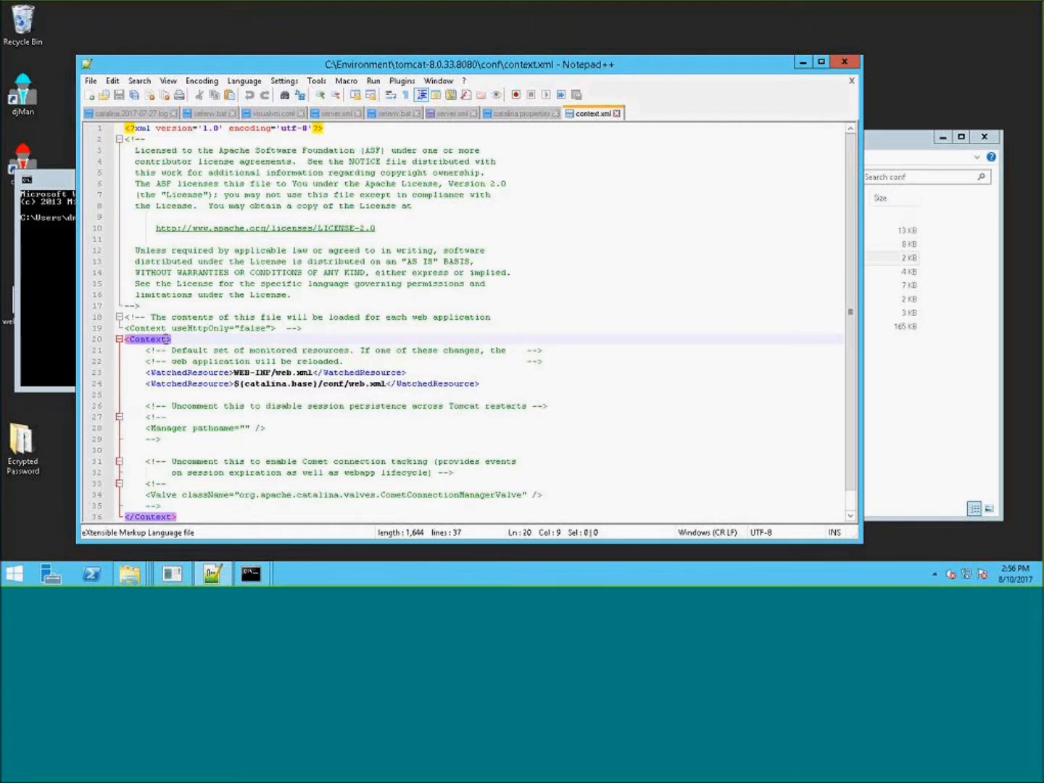
left_click_drag(167, 339, 162, 339)
left_click(172, 340)
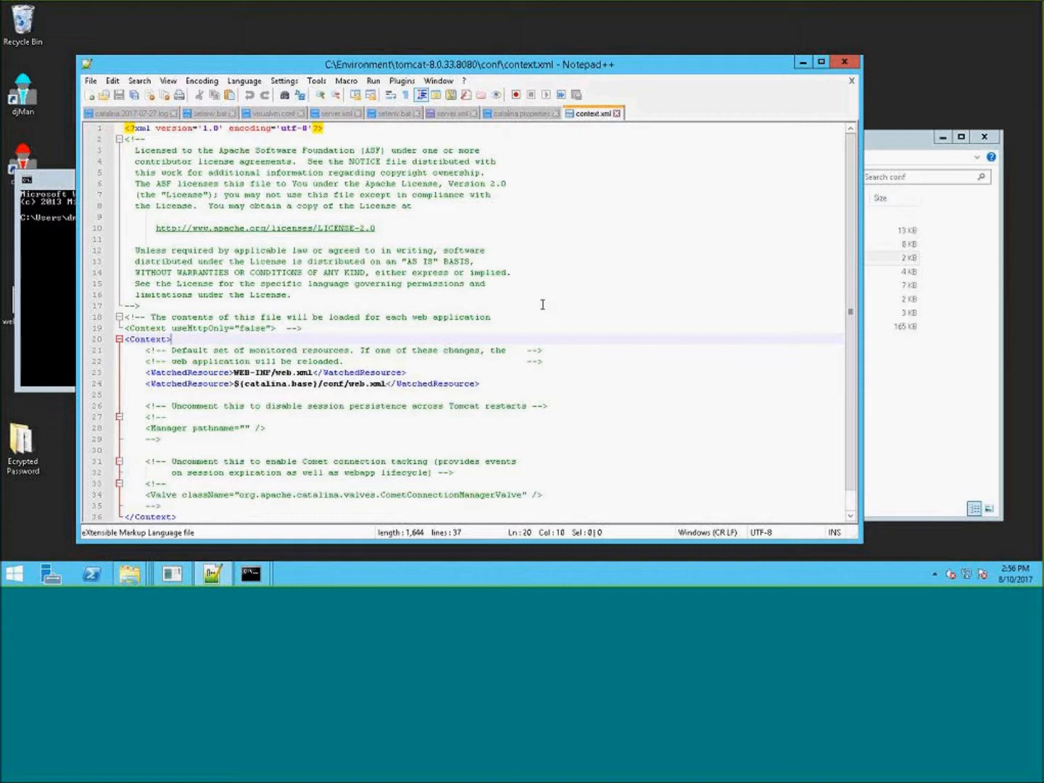
left_click(611, 269)
scroll(612, 312, "down", 1)
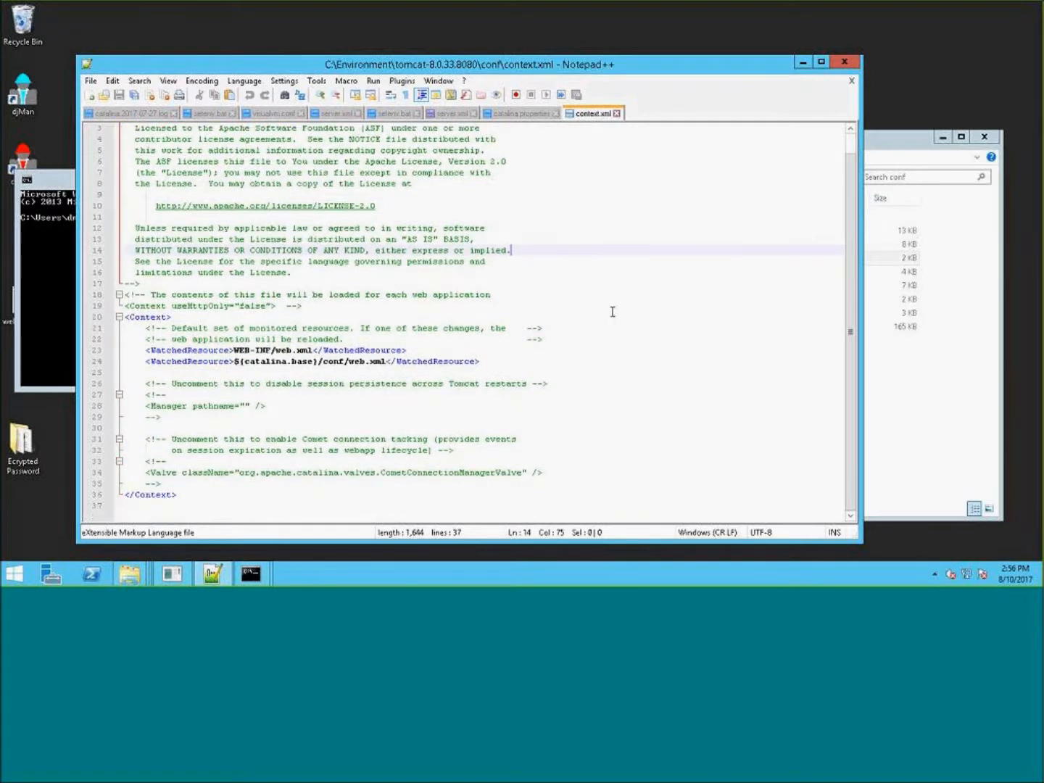
left_click(164, 319)
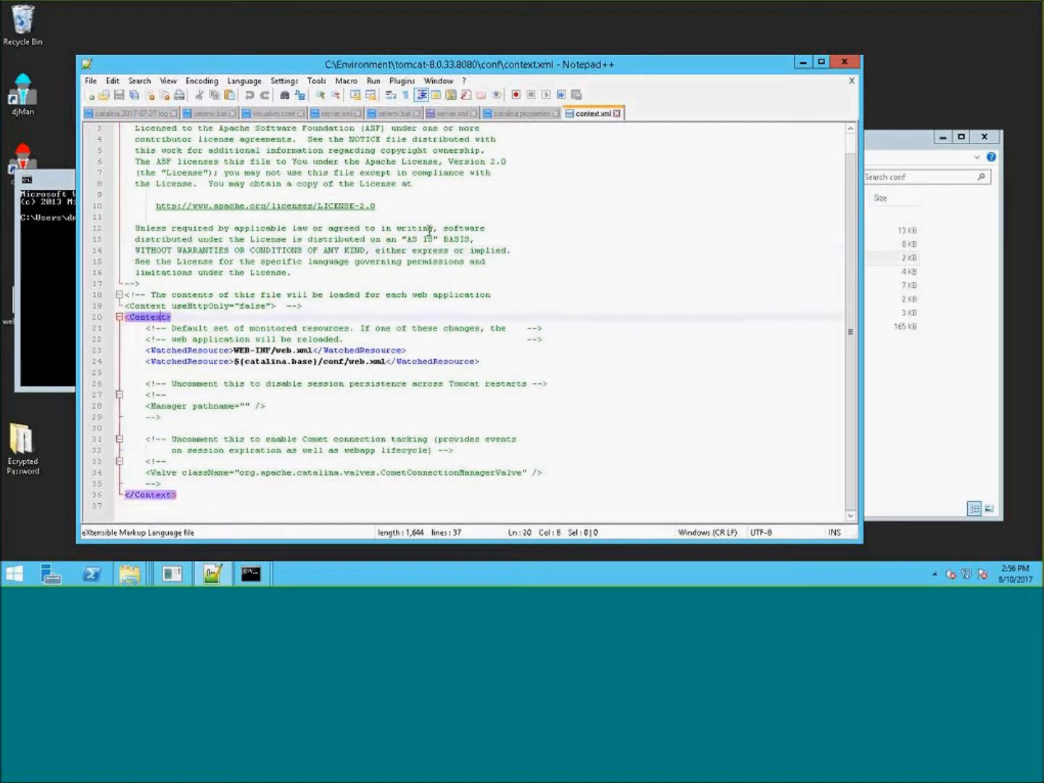
left_click(616, 114)
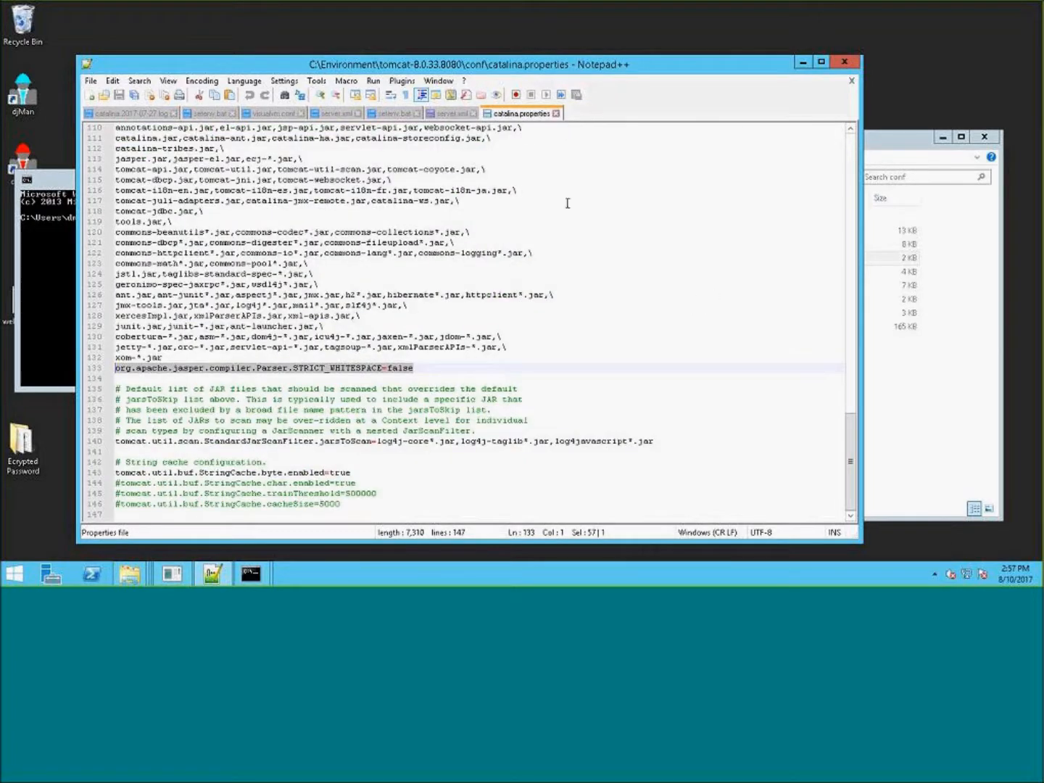
- Close the catalina.properties tab and browse to the webapps\webtop folder of tomcat-8.0.33.8080
left_click(556, 114)
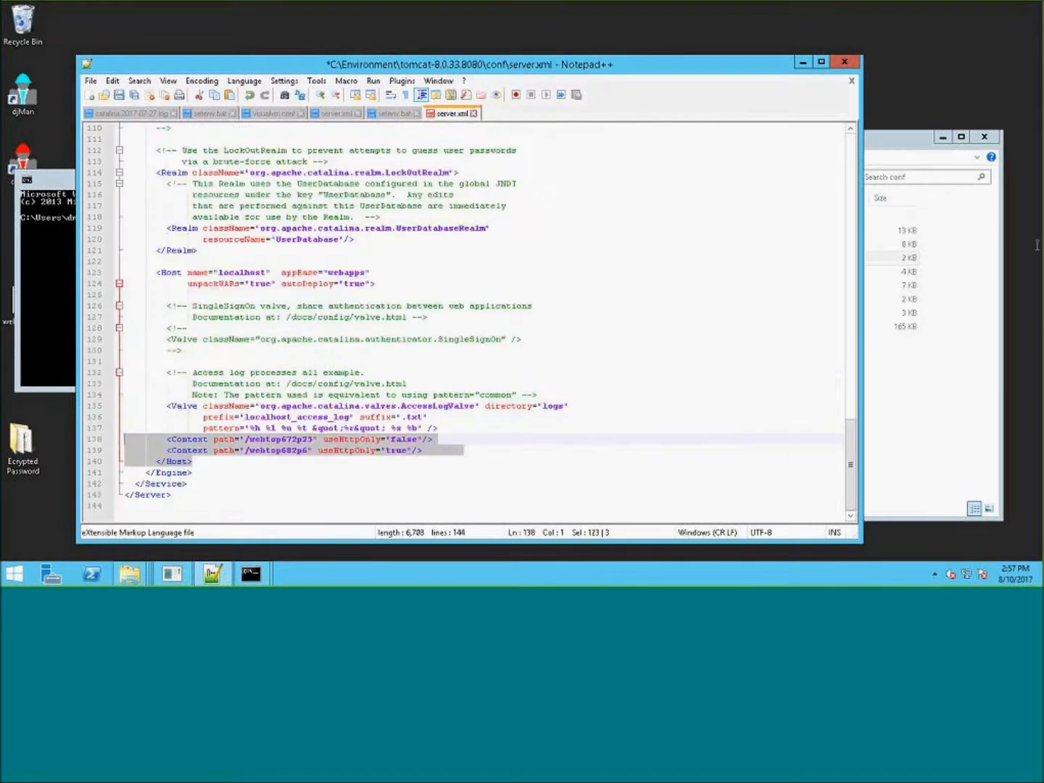
left_click(672, 261)
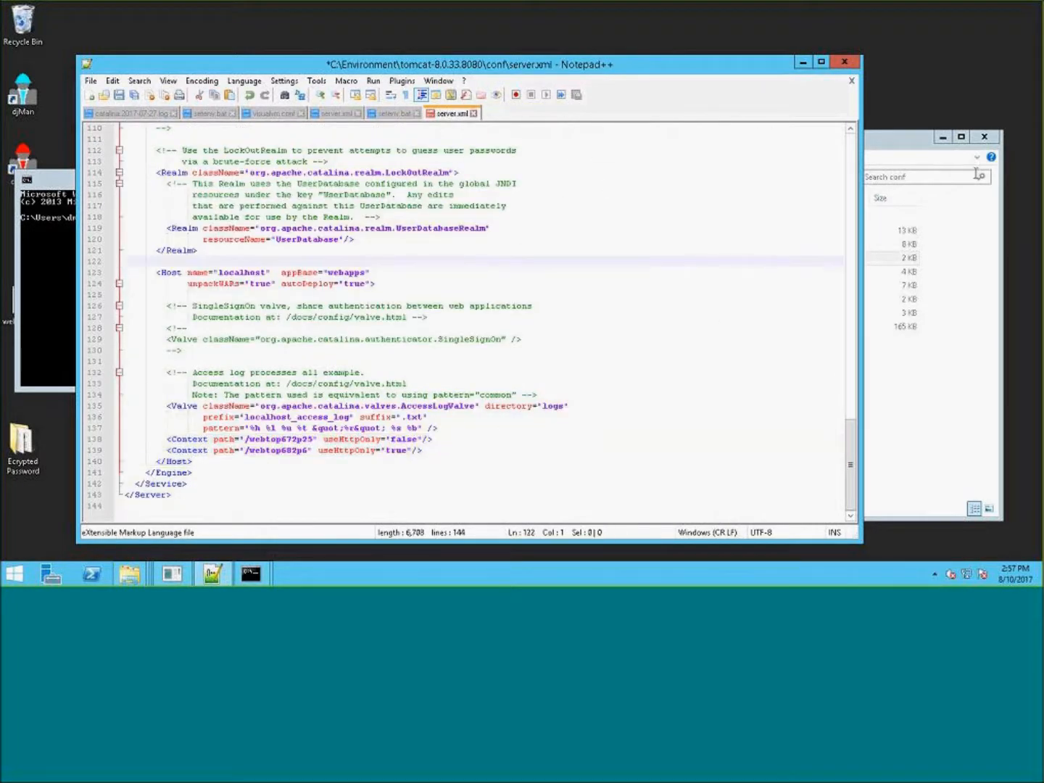
left_click(910, 148)
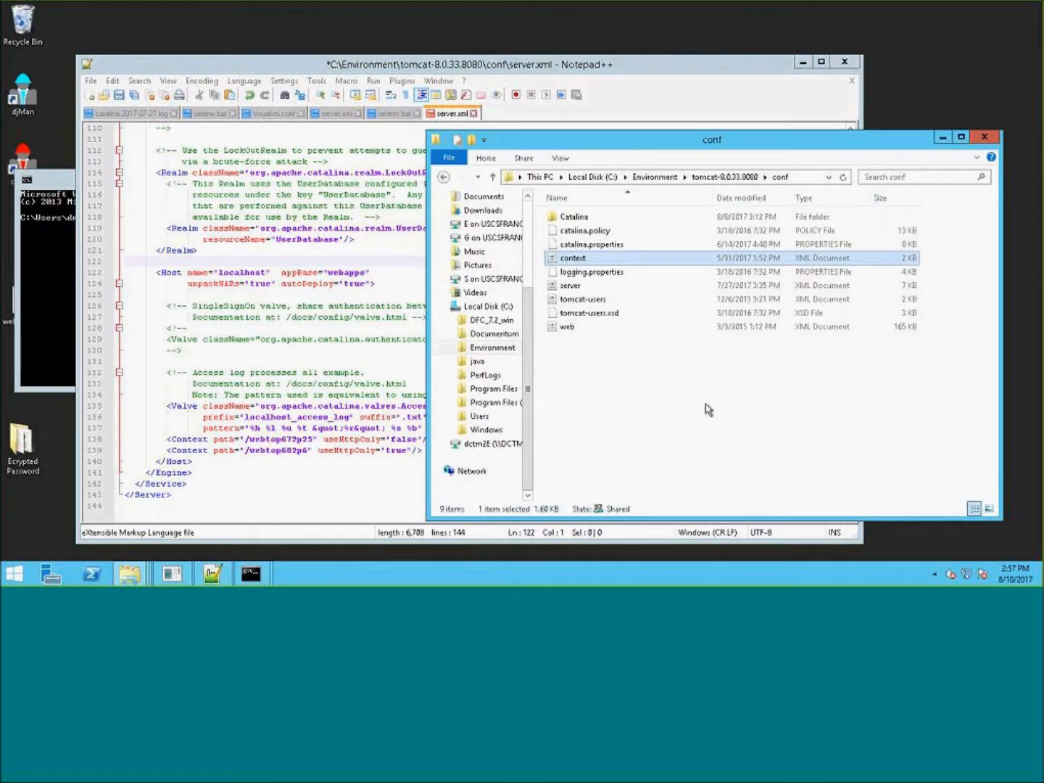
left_click(725, 177)
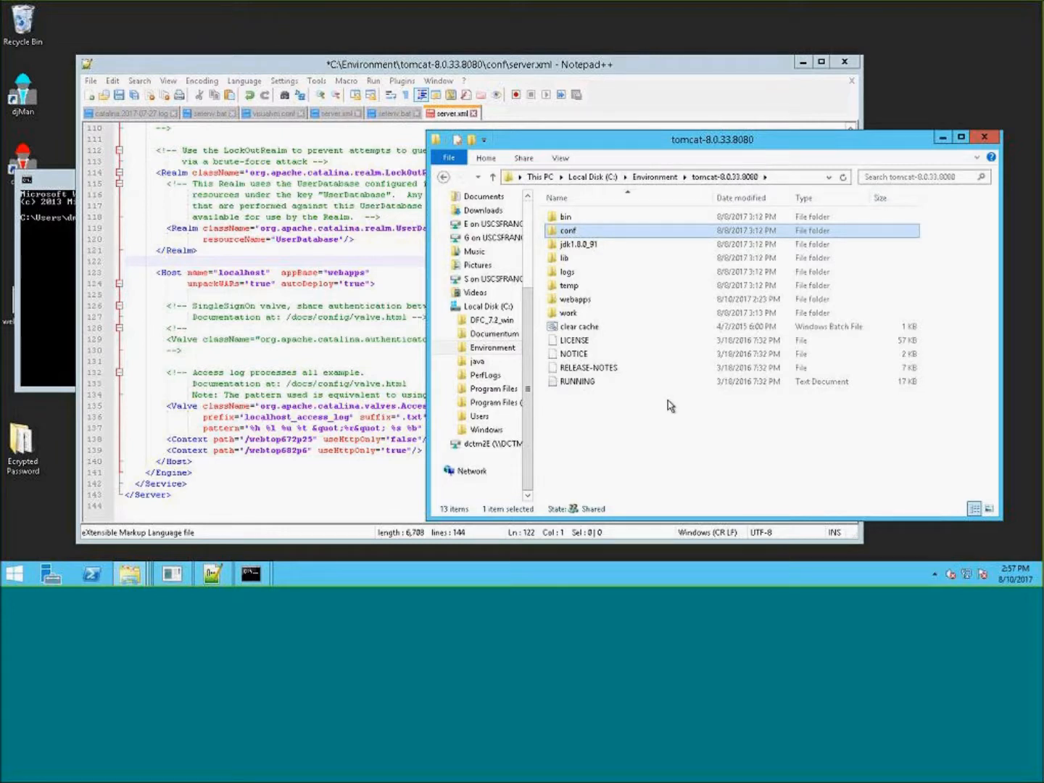
left_click(616, 300)
double_click(630, 301)
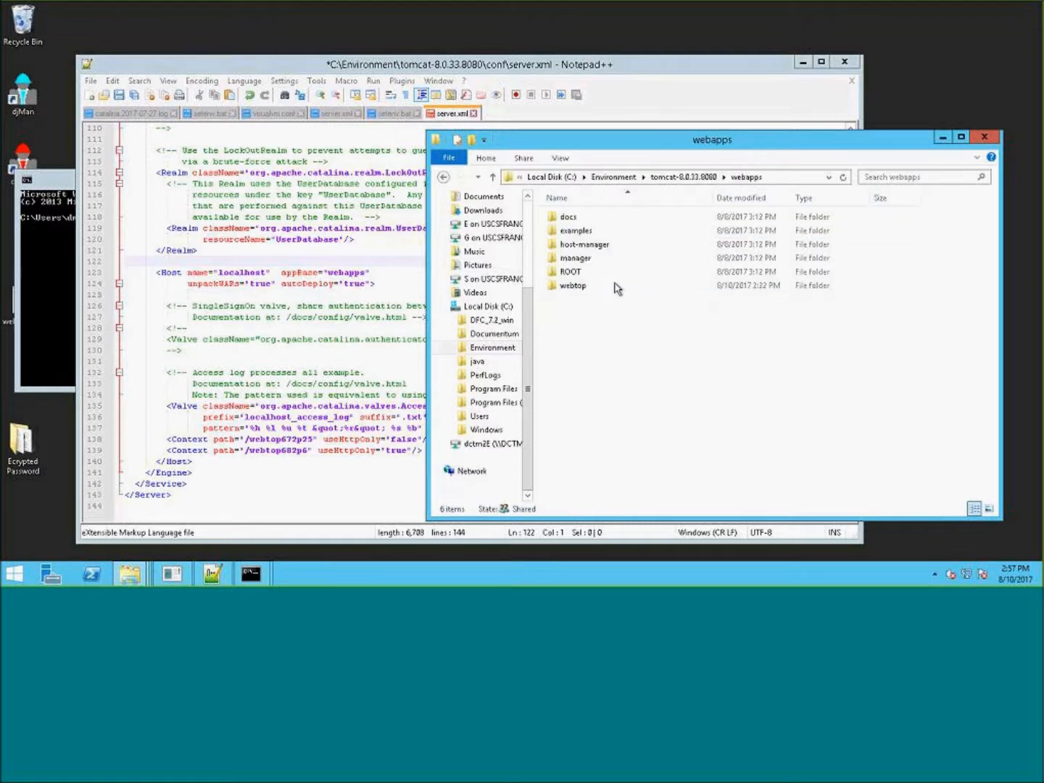
double_click(587, 284)
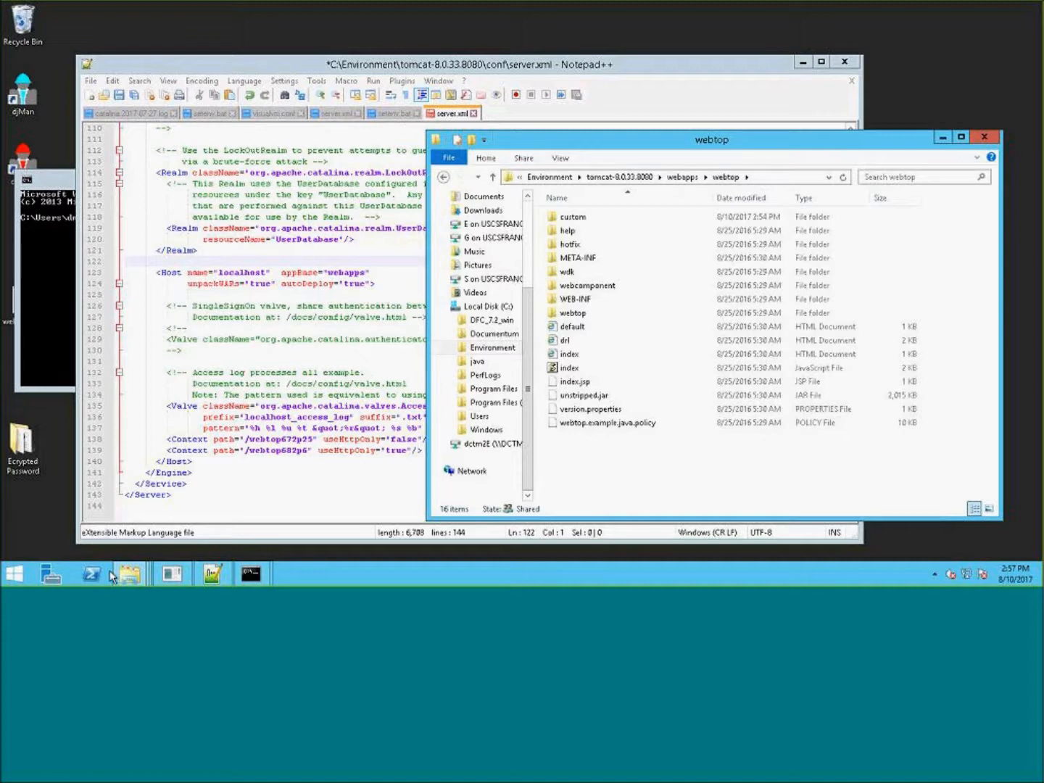
- In the other explorer window, browse to C:\Environment\Webtop and open Webtop_6.82.0060.0039.zip with 7-Zip
mouse_move(127, 574)
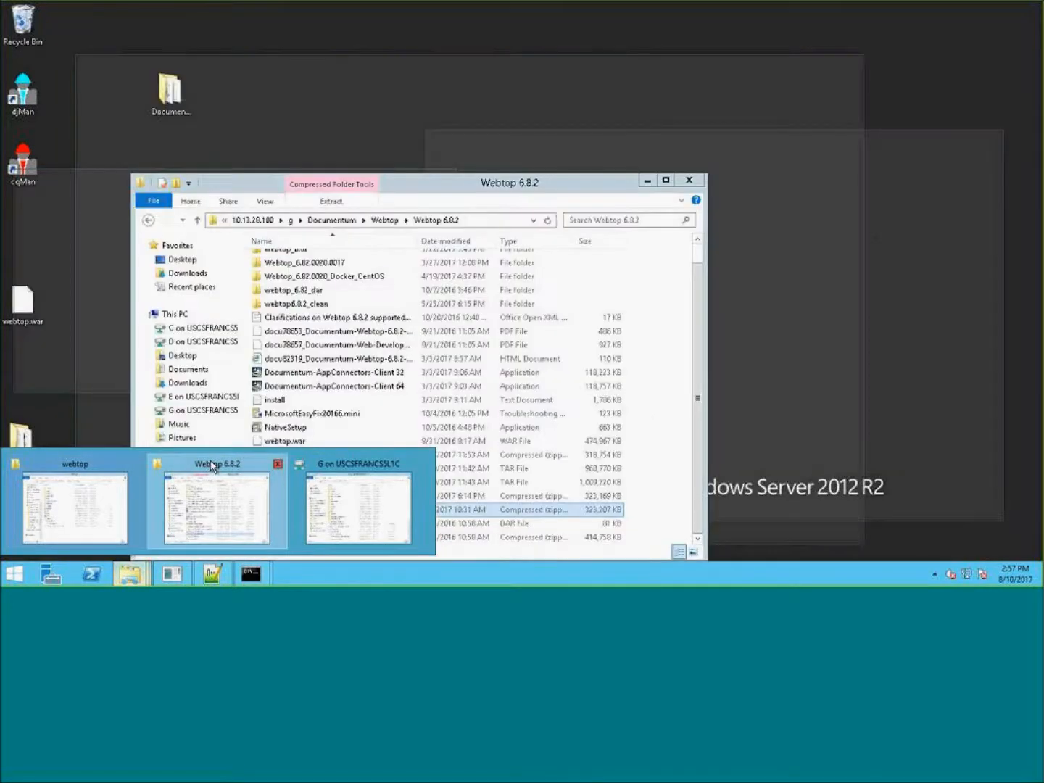
left_click(213, 468)
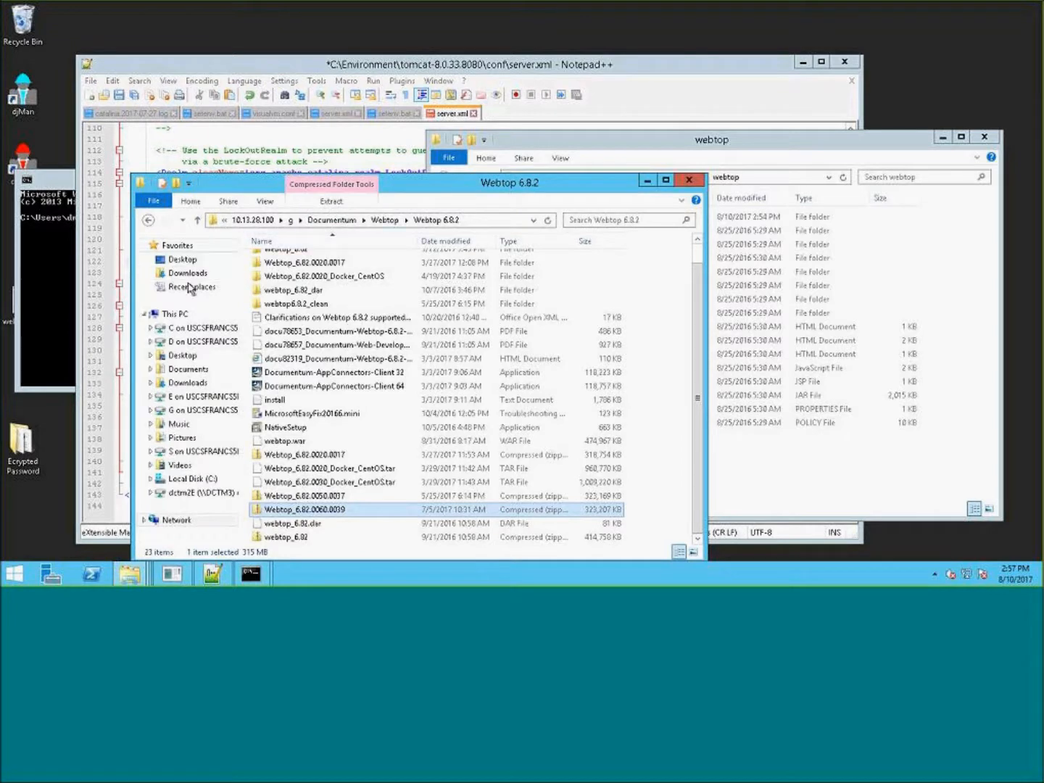
left_click(187, 480)
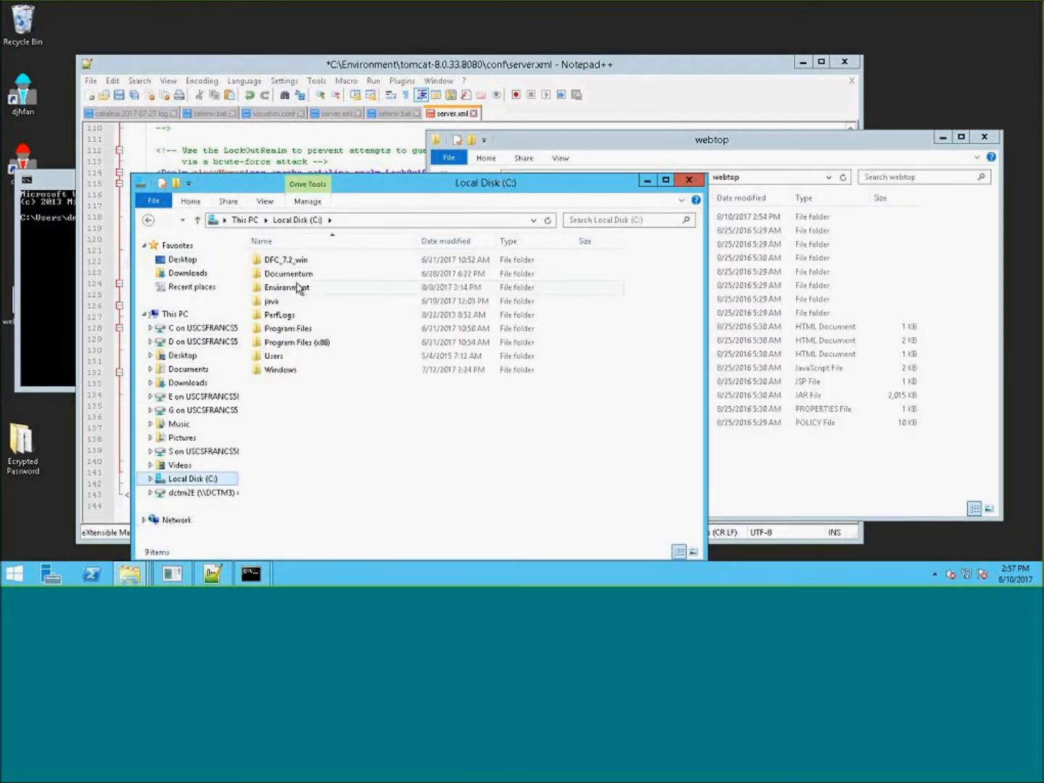
left_click(330, 274)
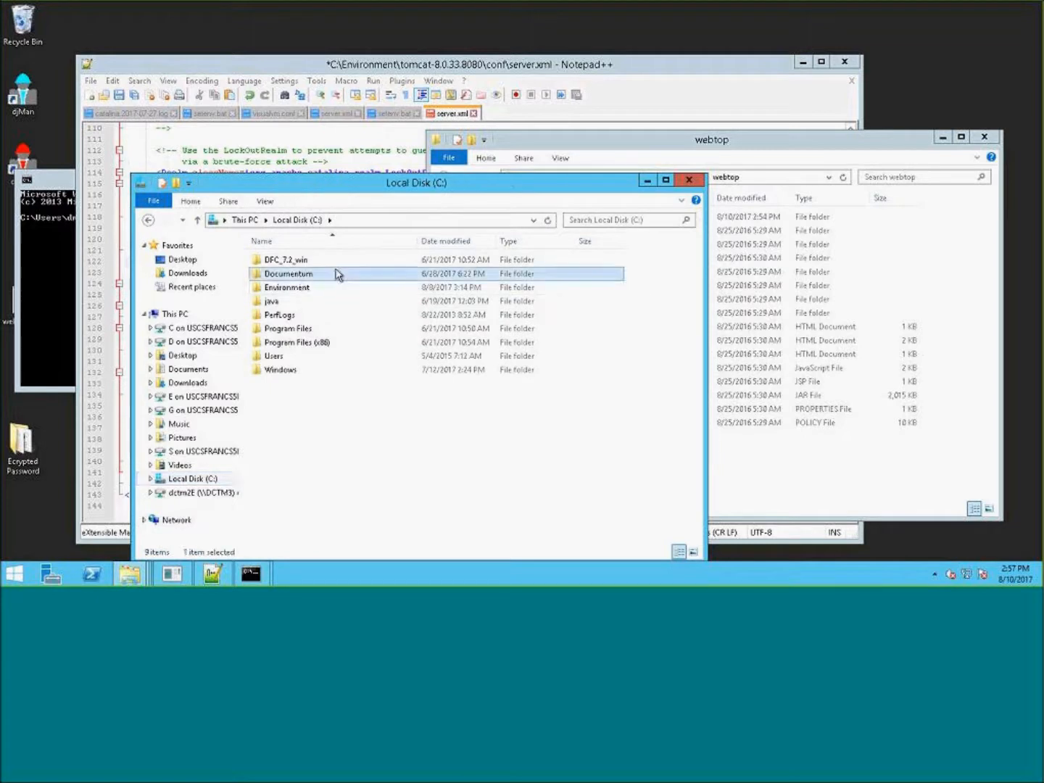
double_click(320, 287)
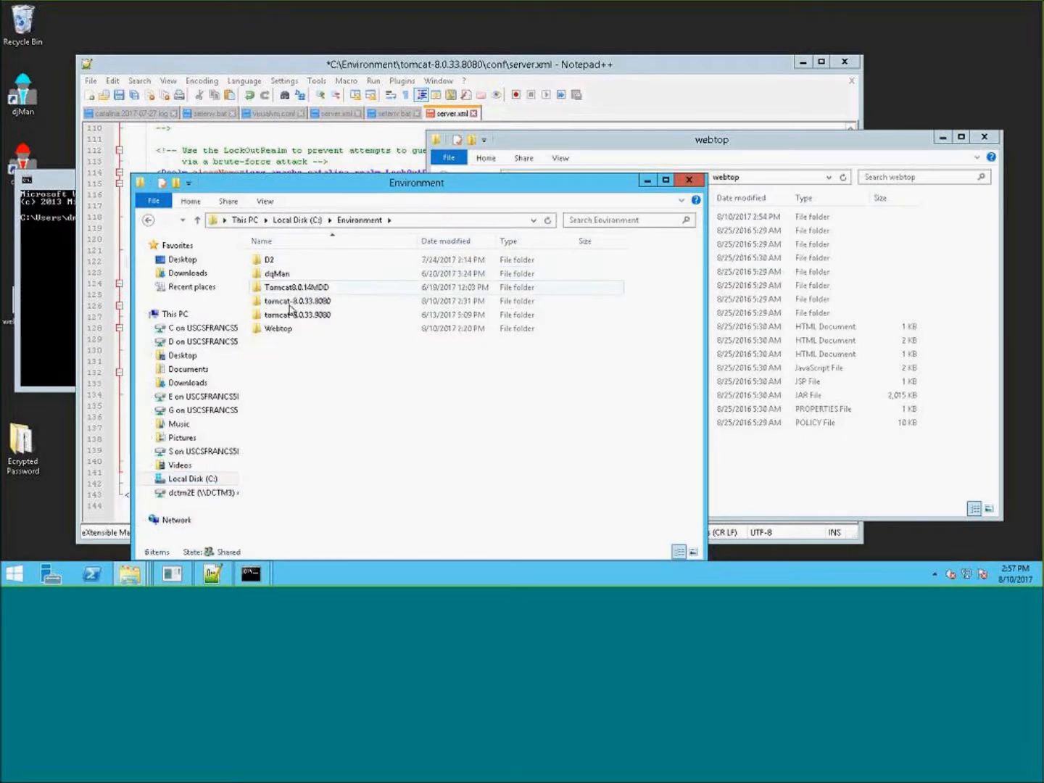
left_click(313, 221)
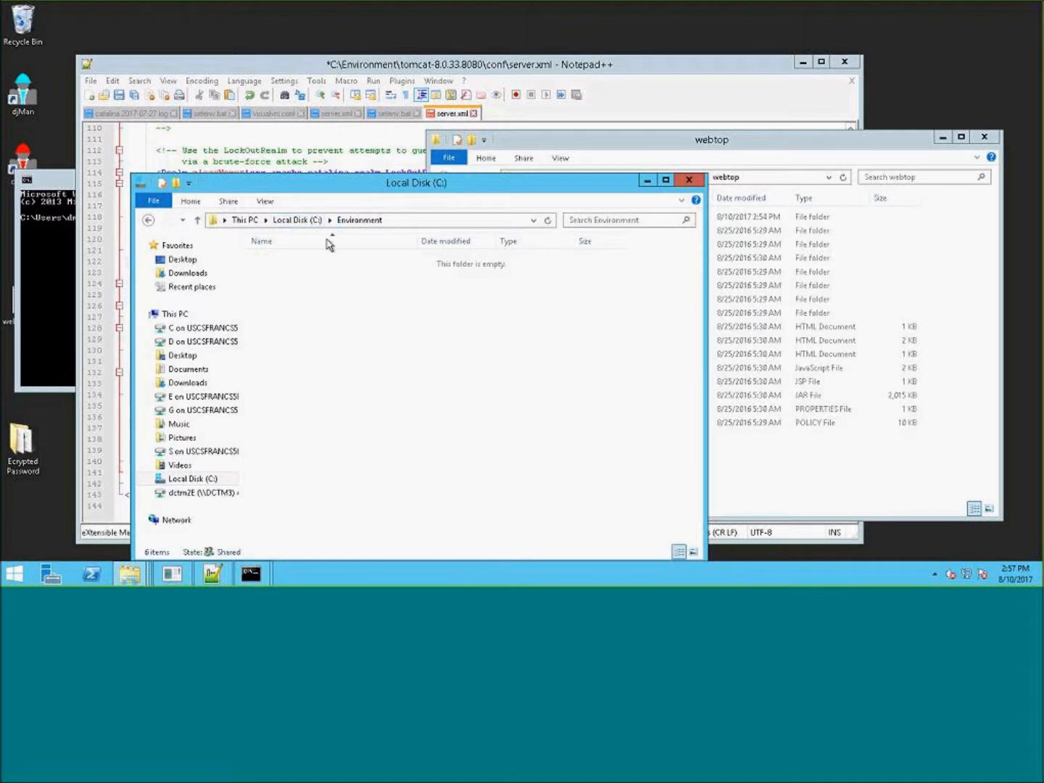
double_click(313, 274)
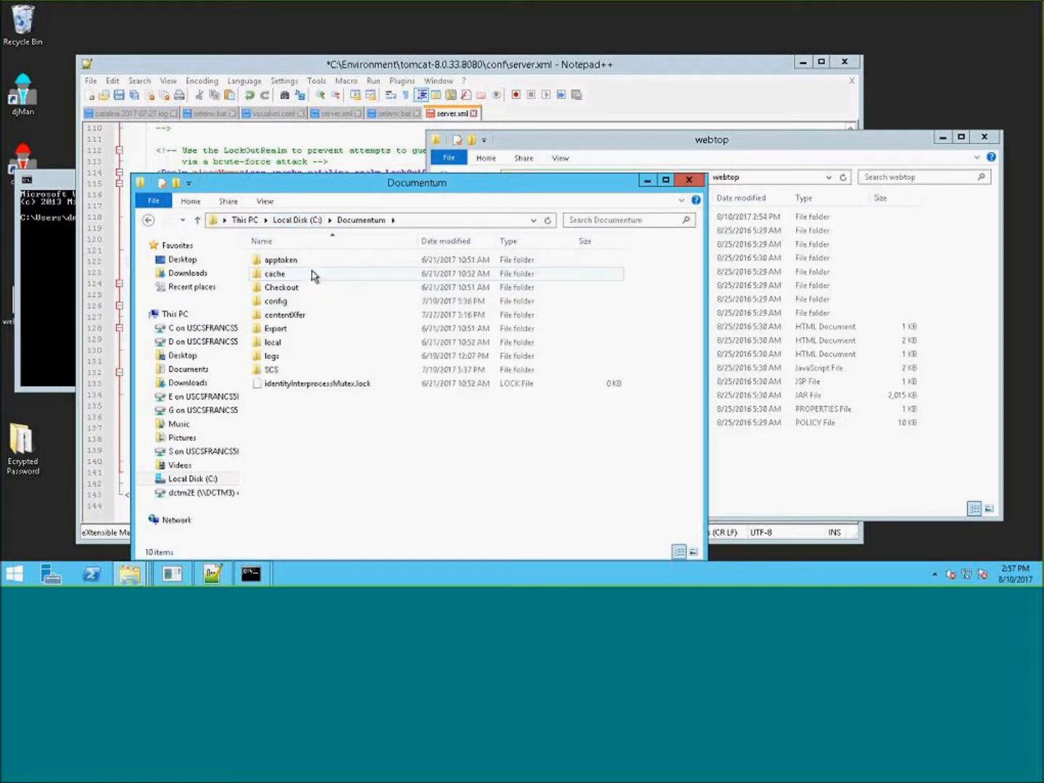
left_click(298, 222)
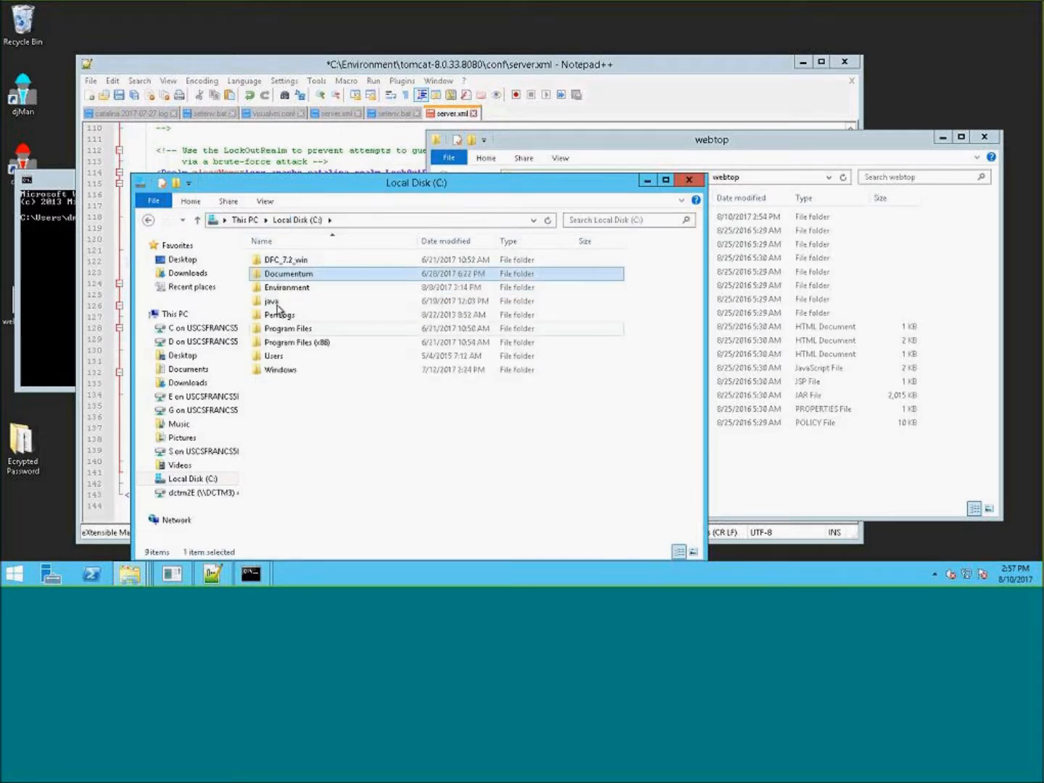
double_click(295, 289)
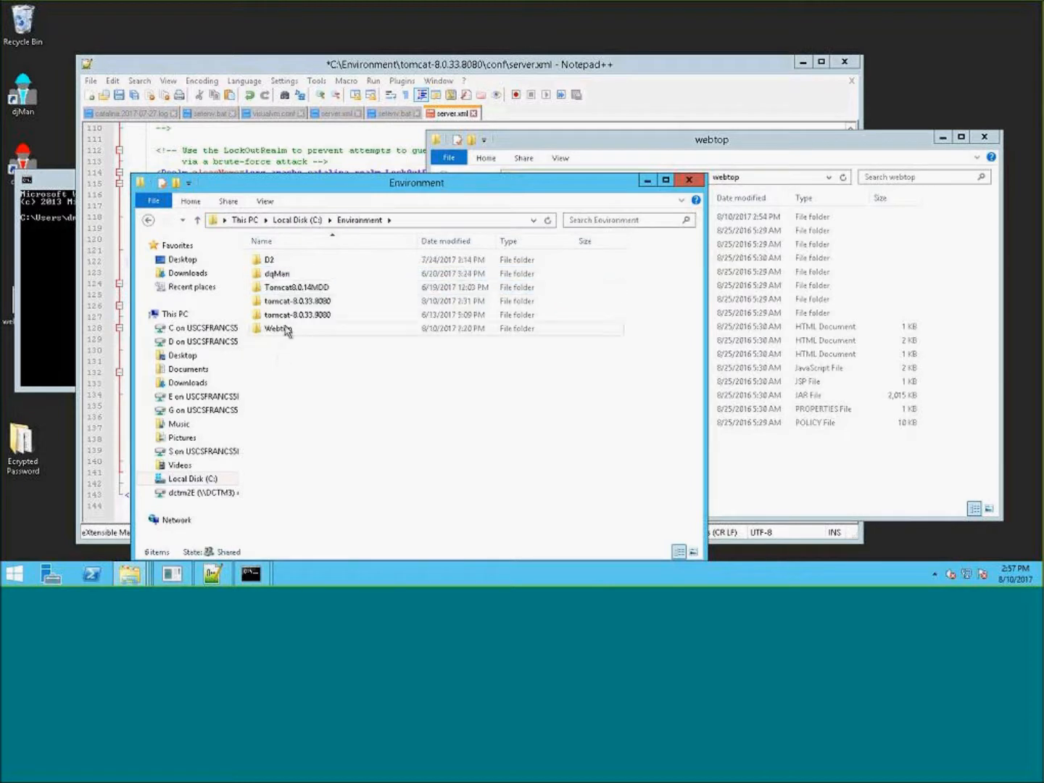
double_click(277, 328)
left_click(300, 276)
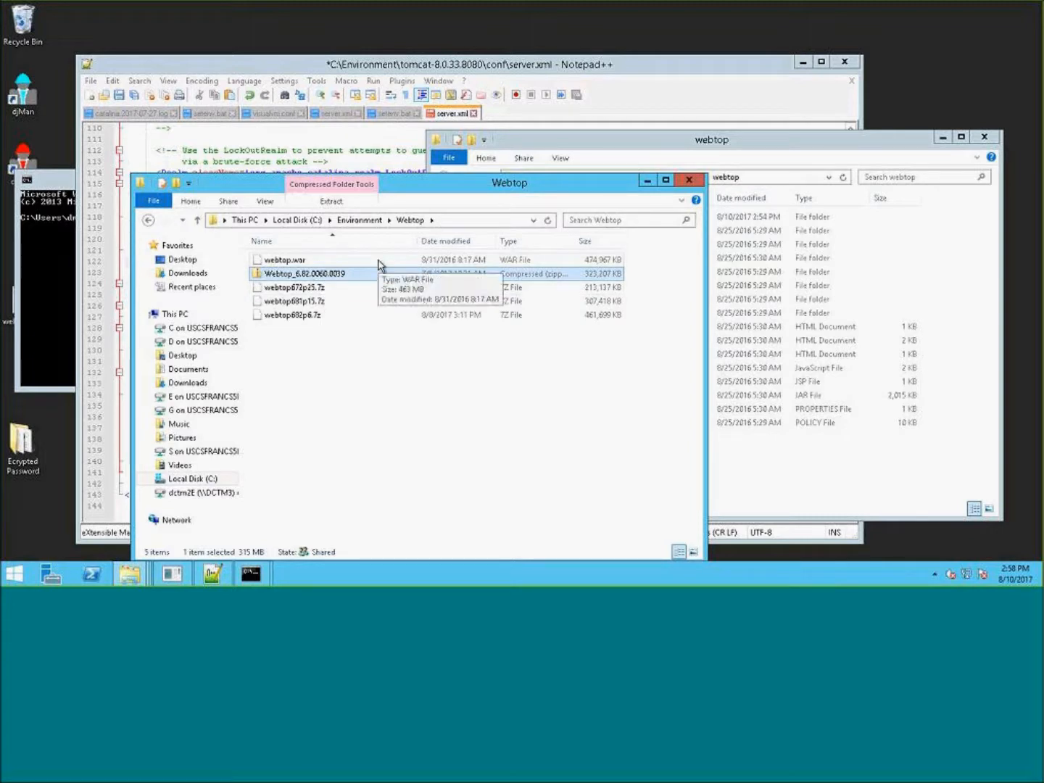
right_click(338, 279)
mouse_move(440, 284)
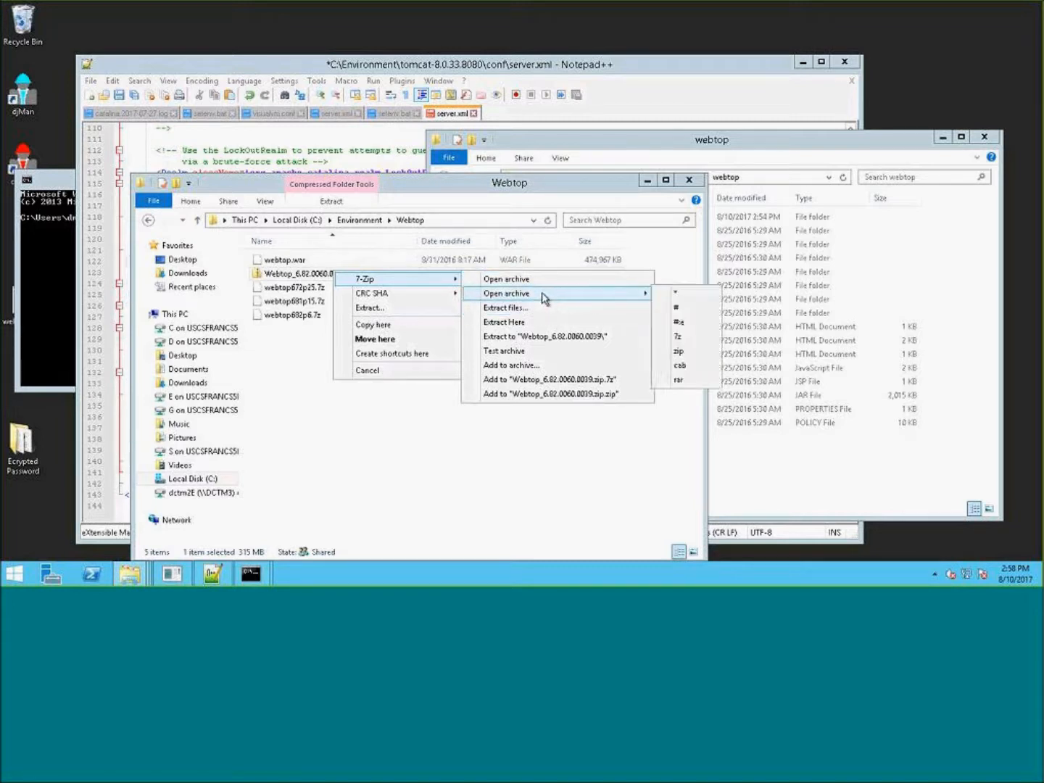
left_click(534, 282)
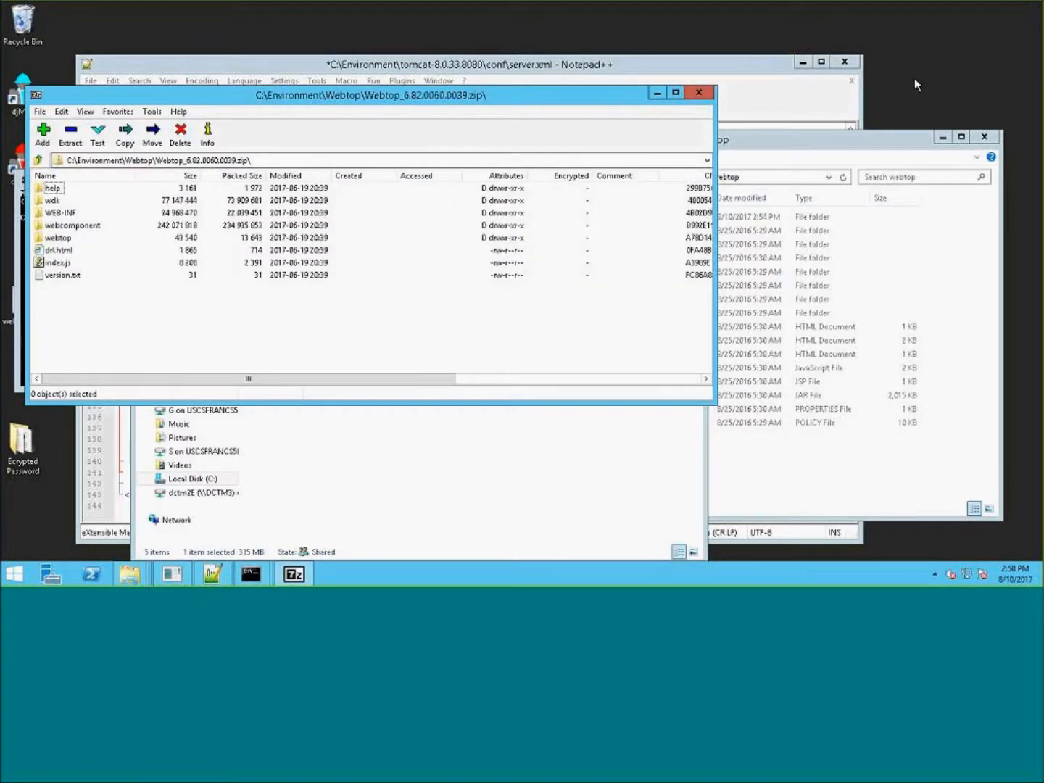
- Copy all contents of the patch archive into the deployed webtop folder, replacing the existing files
left_click(900, 151)
left_click(59, 293)
key("ctrl+a")
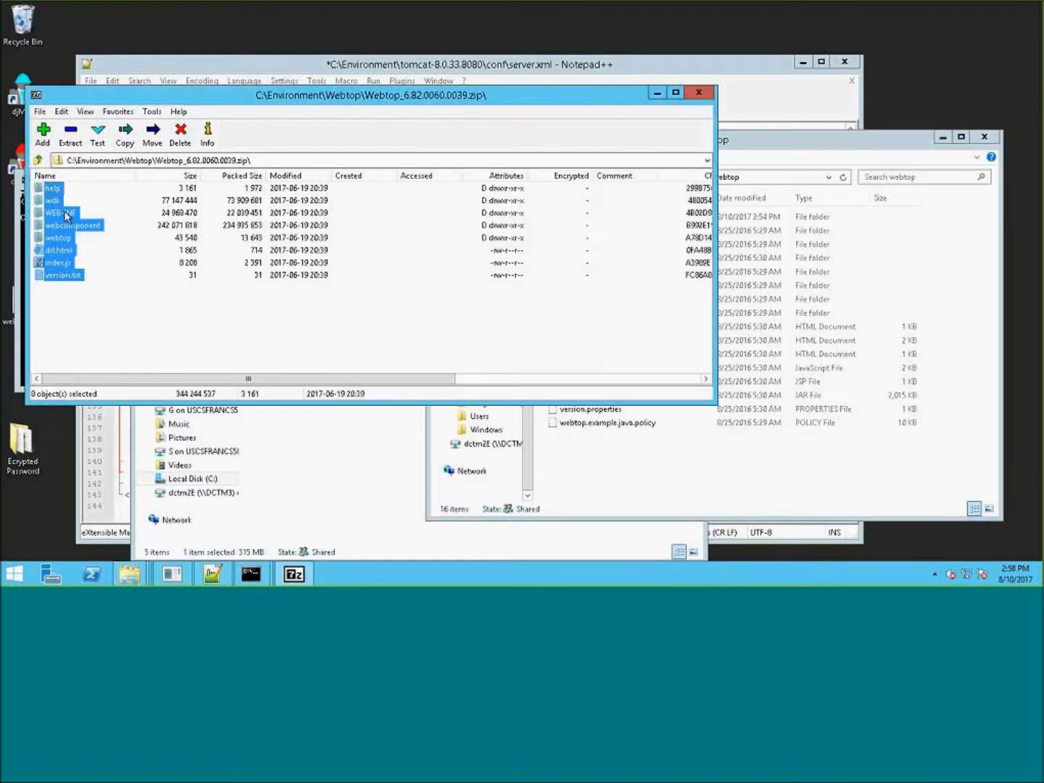
left_click_drag(52, 189, 684, 474)
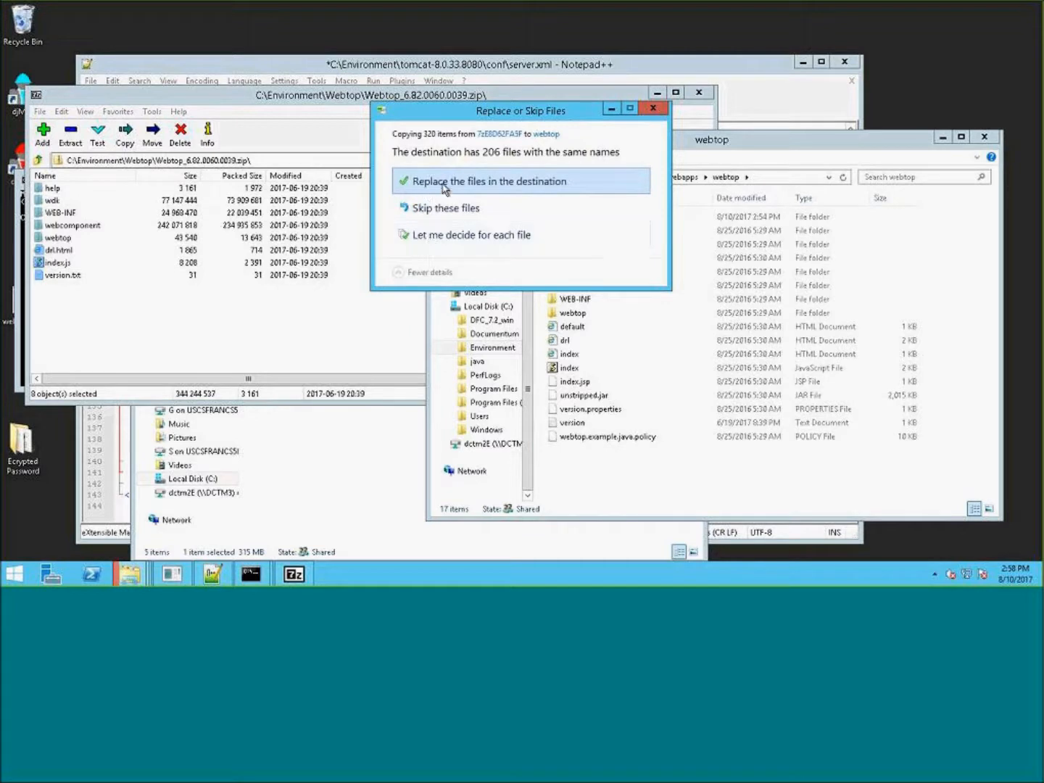
left_click(448, 183)
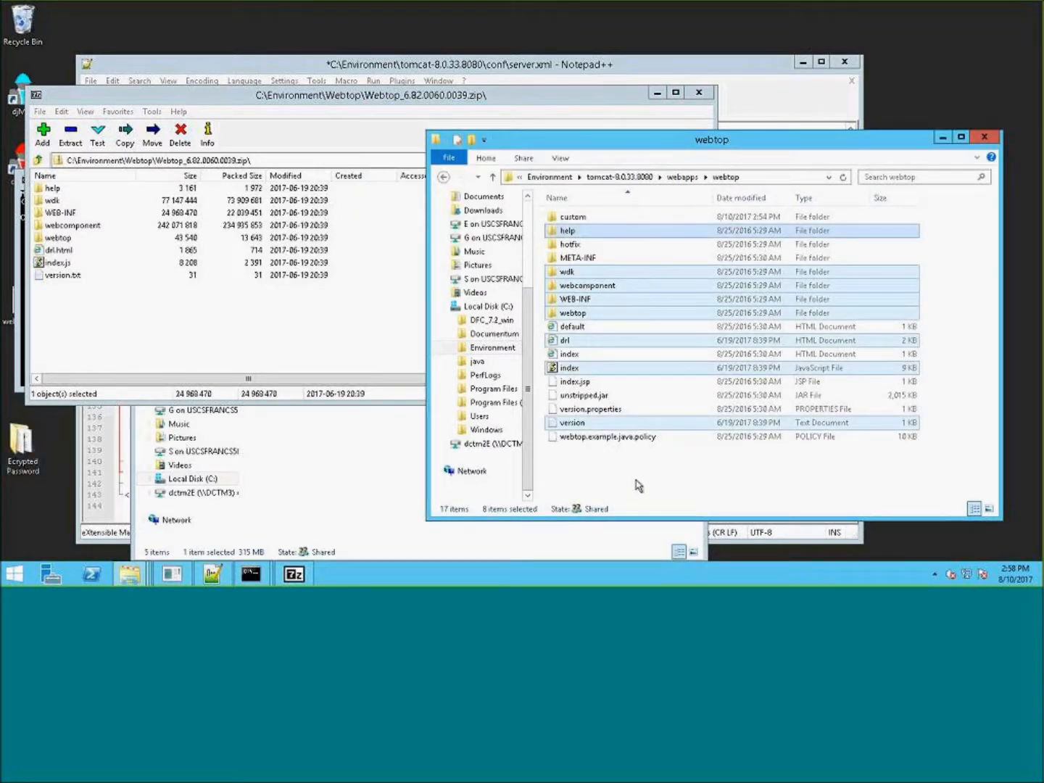
left_click(635, 482)
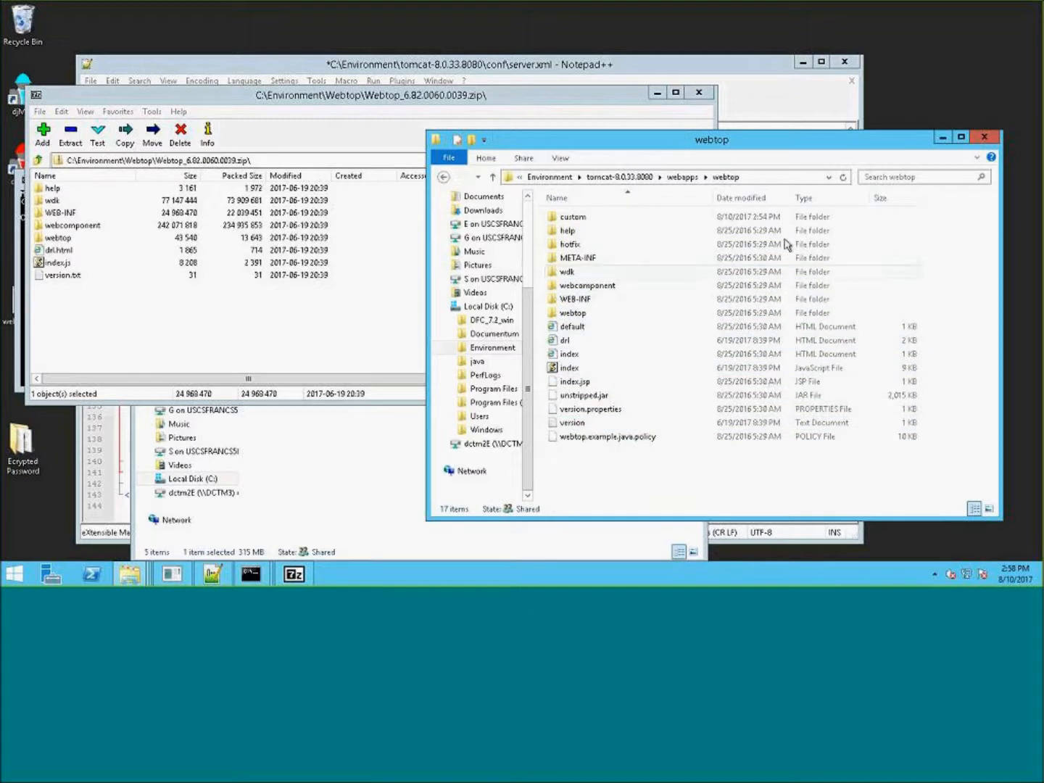
- Open version.txt from the deployed webtop folder in Notepad++, examine its buildversion line, and close the tab
left_click(614, 410)
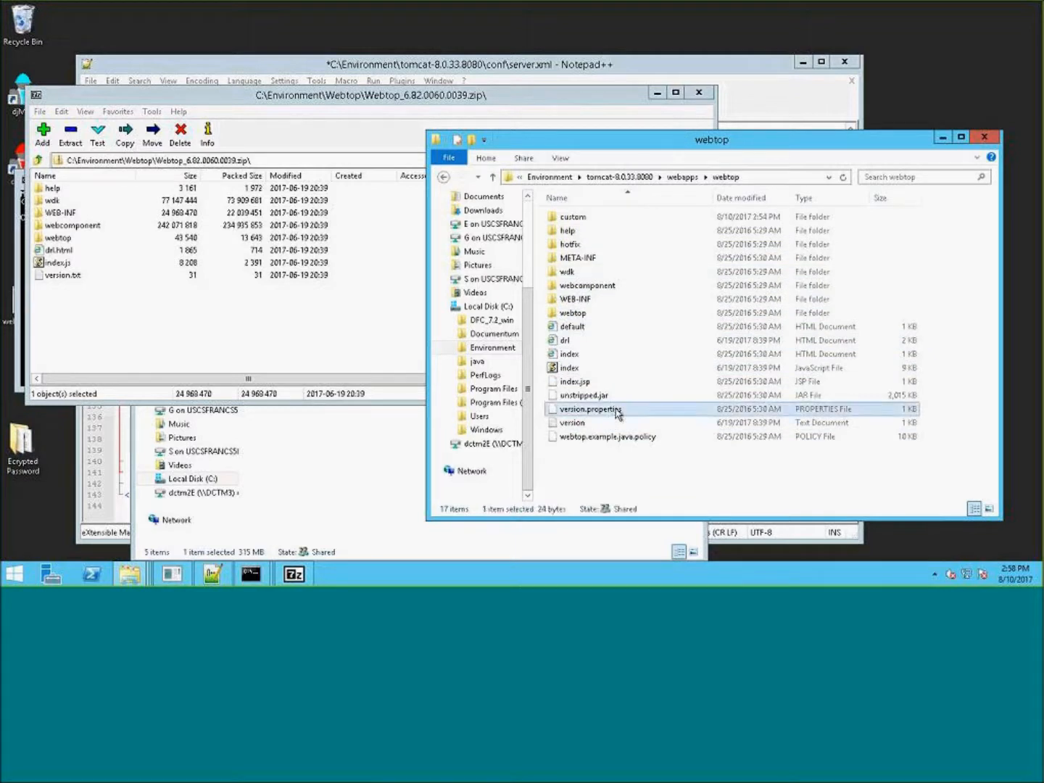
left_click(590, 425)
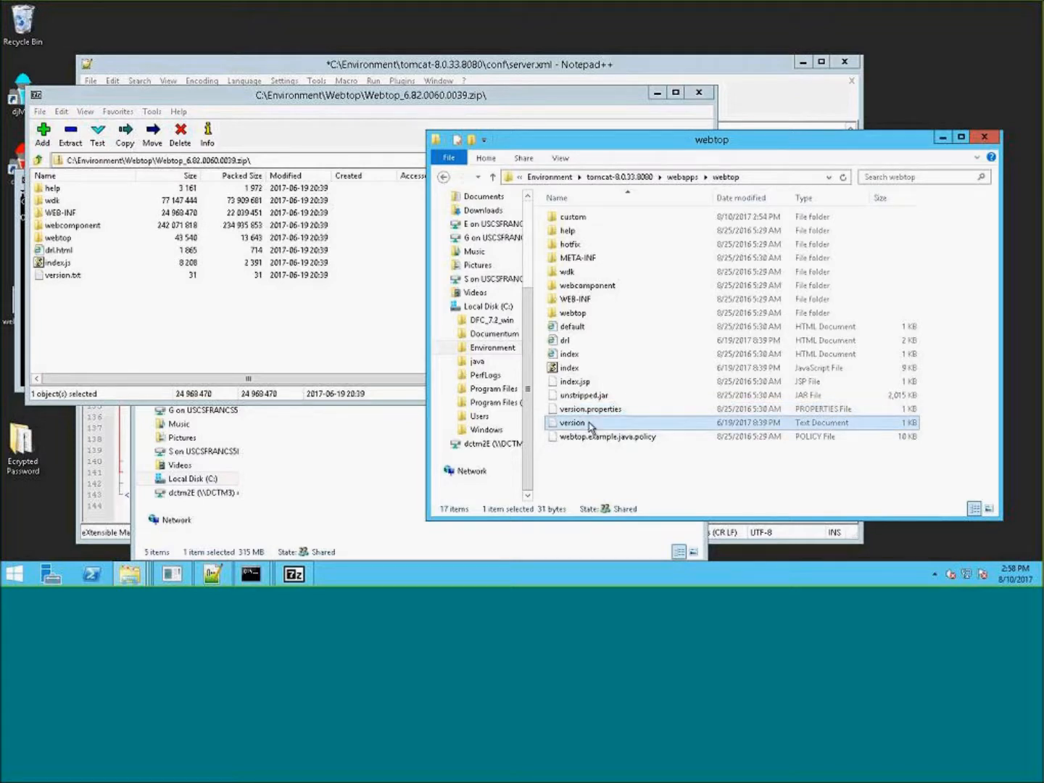
right_click(590, 427)
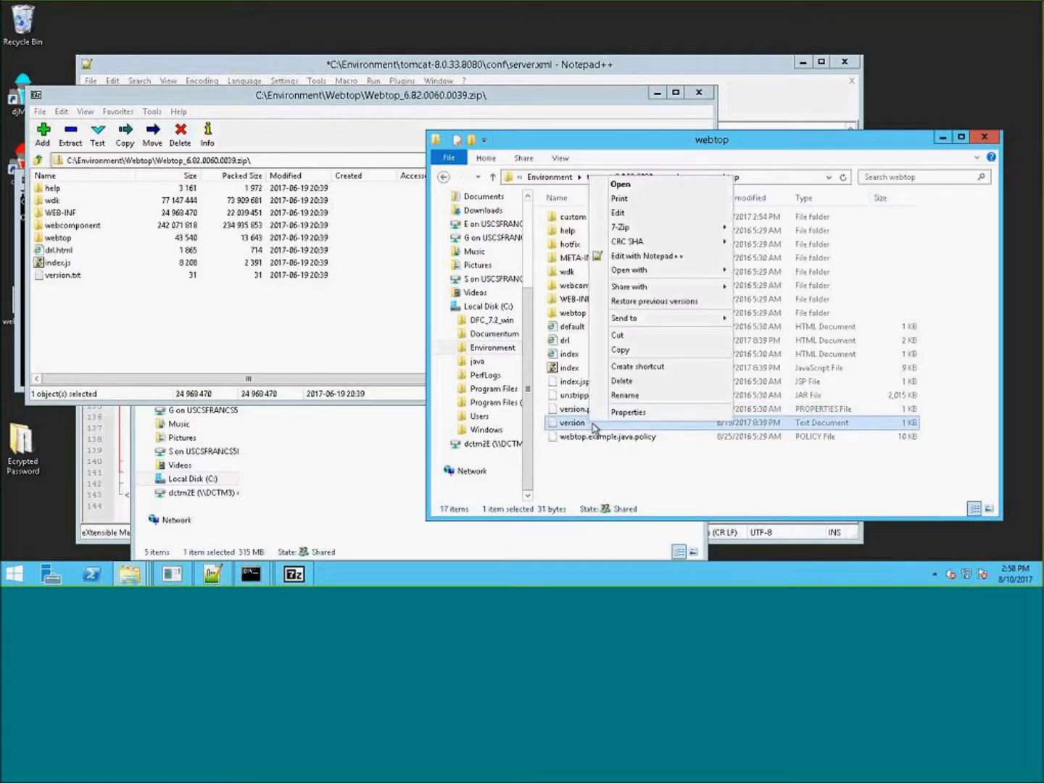
left_click(669, 261)
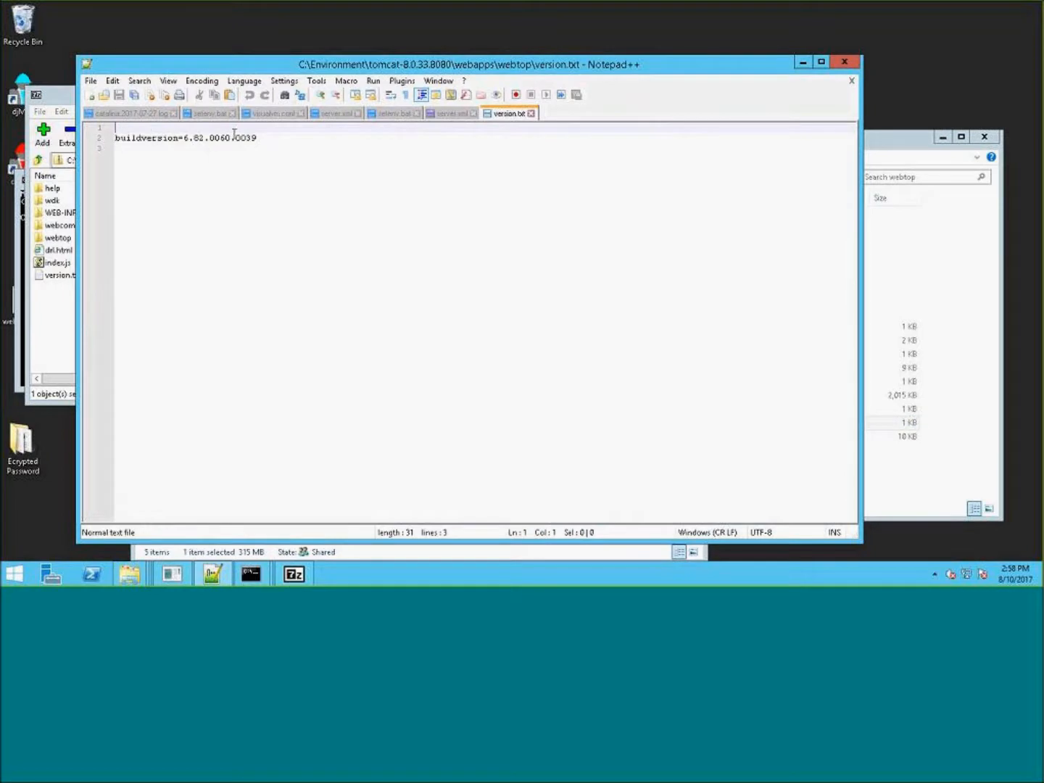
left_click_drag(233, 139, 208, 140)
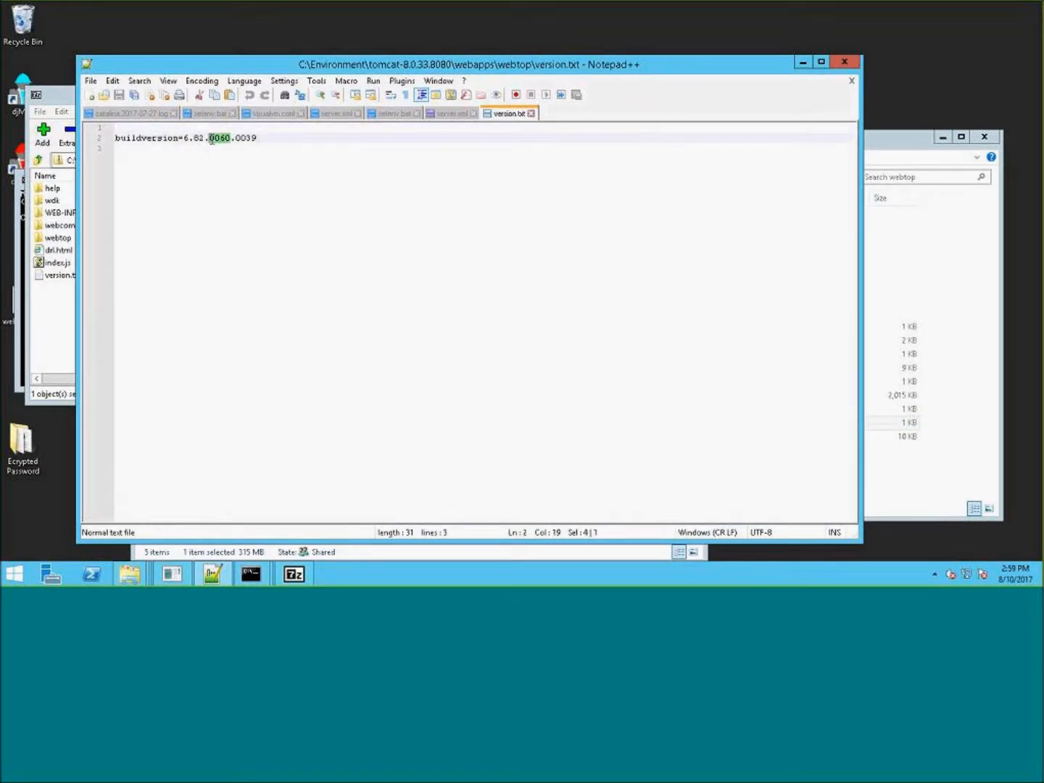
left_click(532, 114)
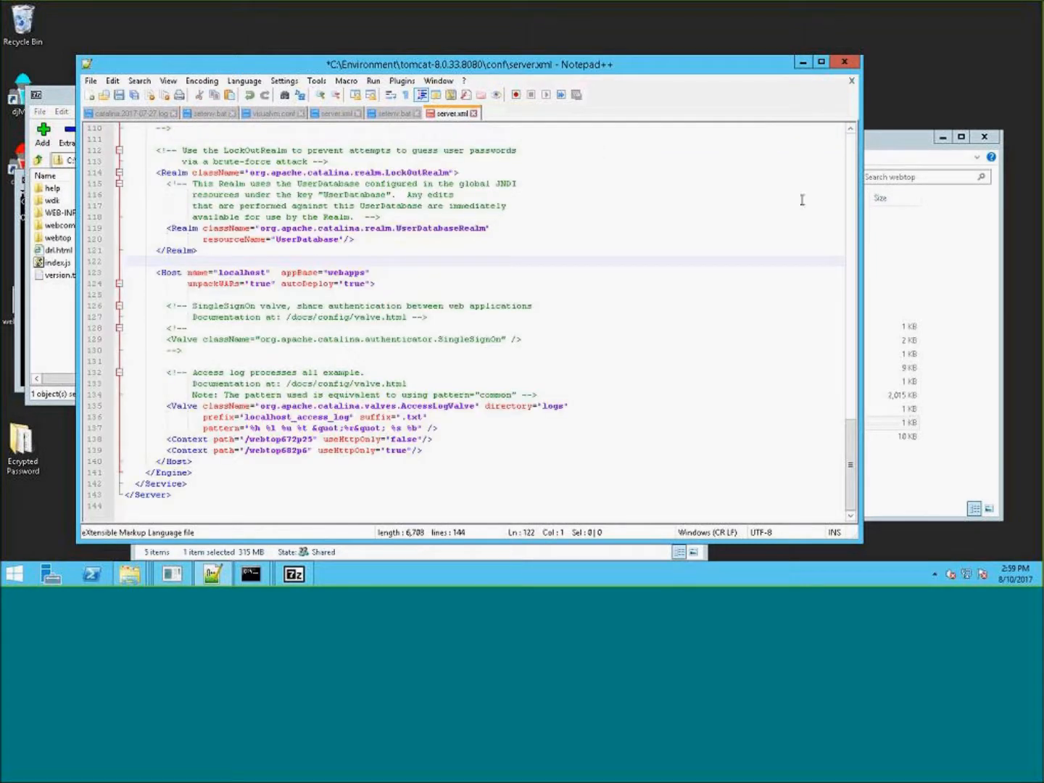
- Try to rename the deployed webtop folder in webapps to webtop682p6, cancelling the folder-in-use dialog
left_click(932, 148)
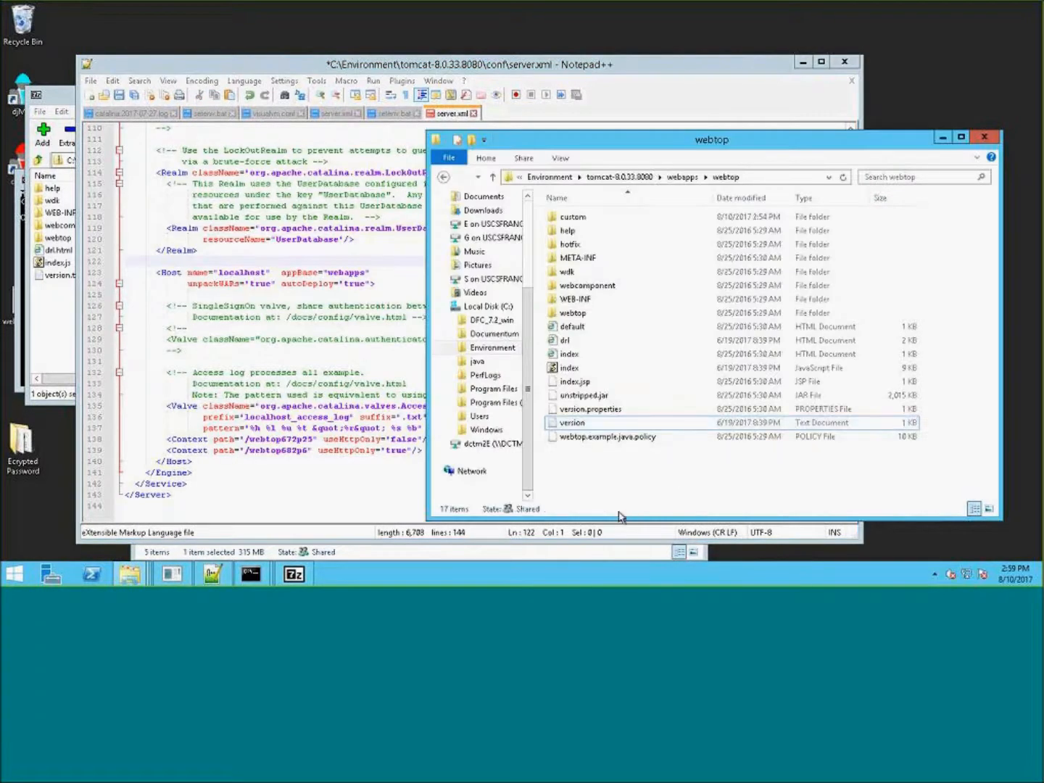
left_click(602, 410)
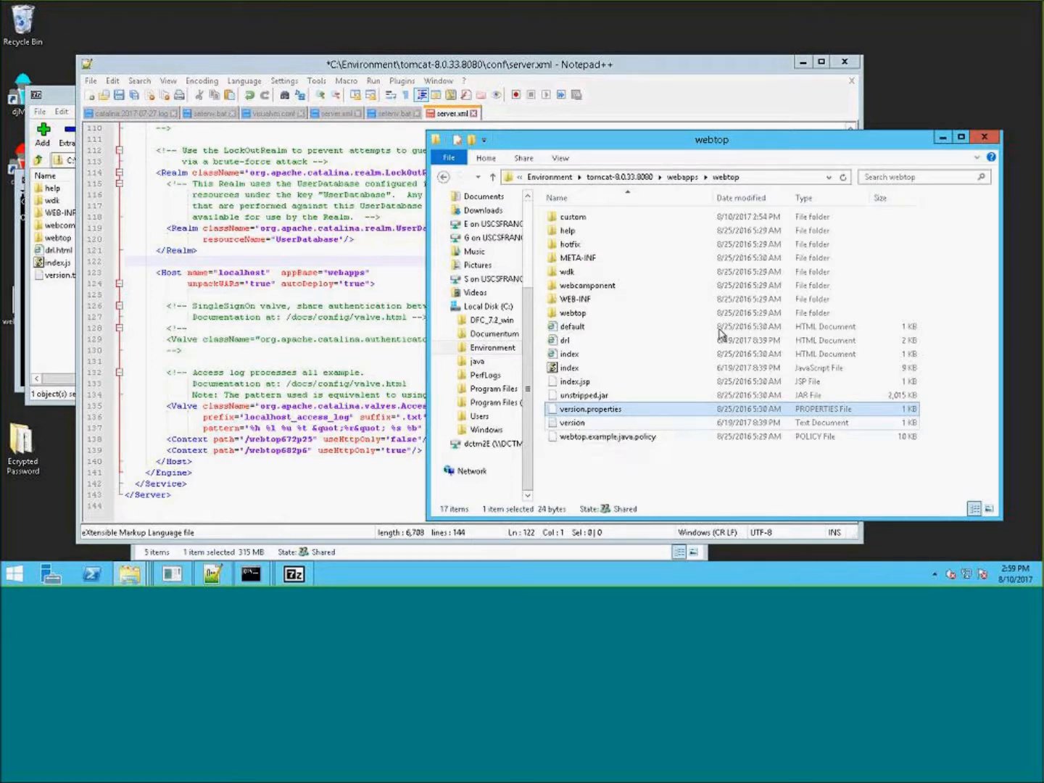
left_click(681, 178)
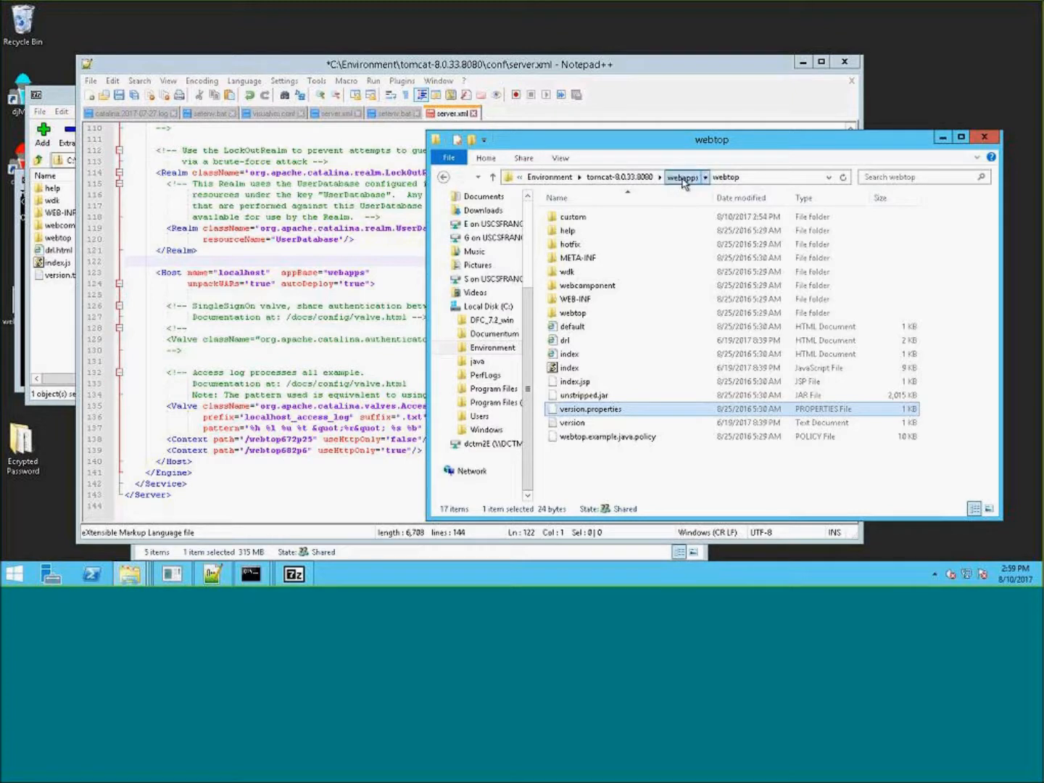
left_click(681, 178)
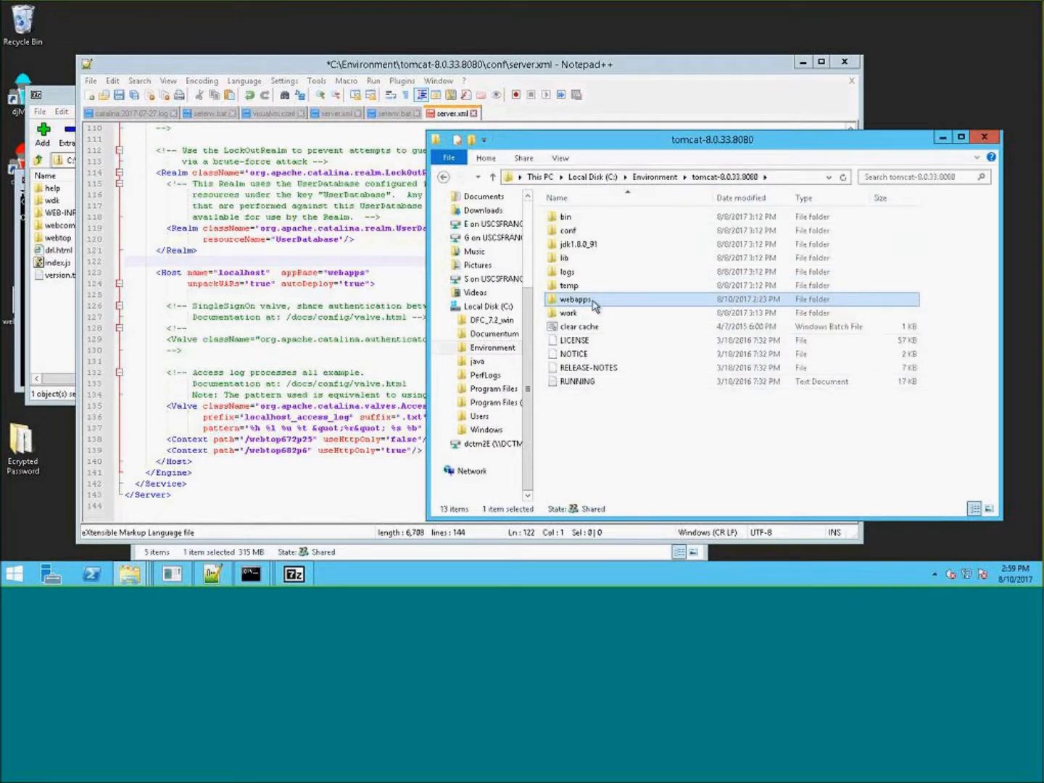
double_click(593, 303)
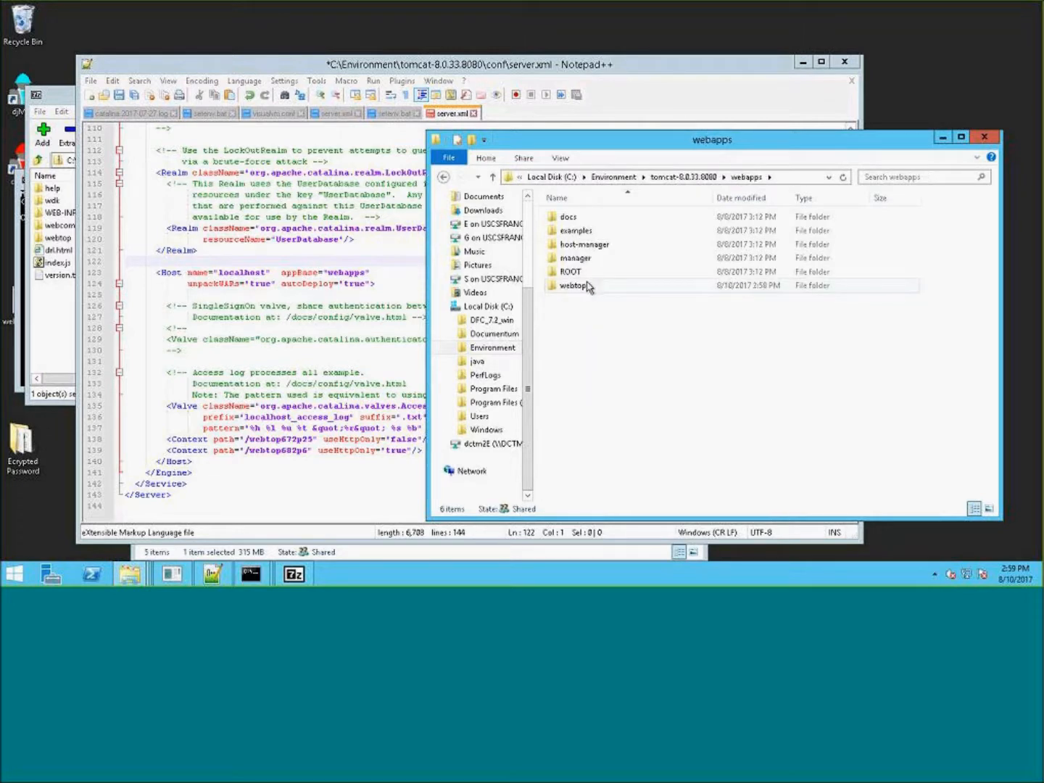
left_click(591, 287)
key("F2")
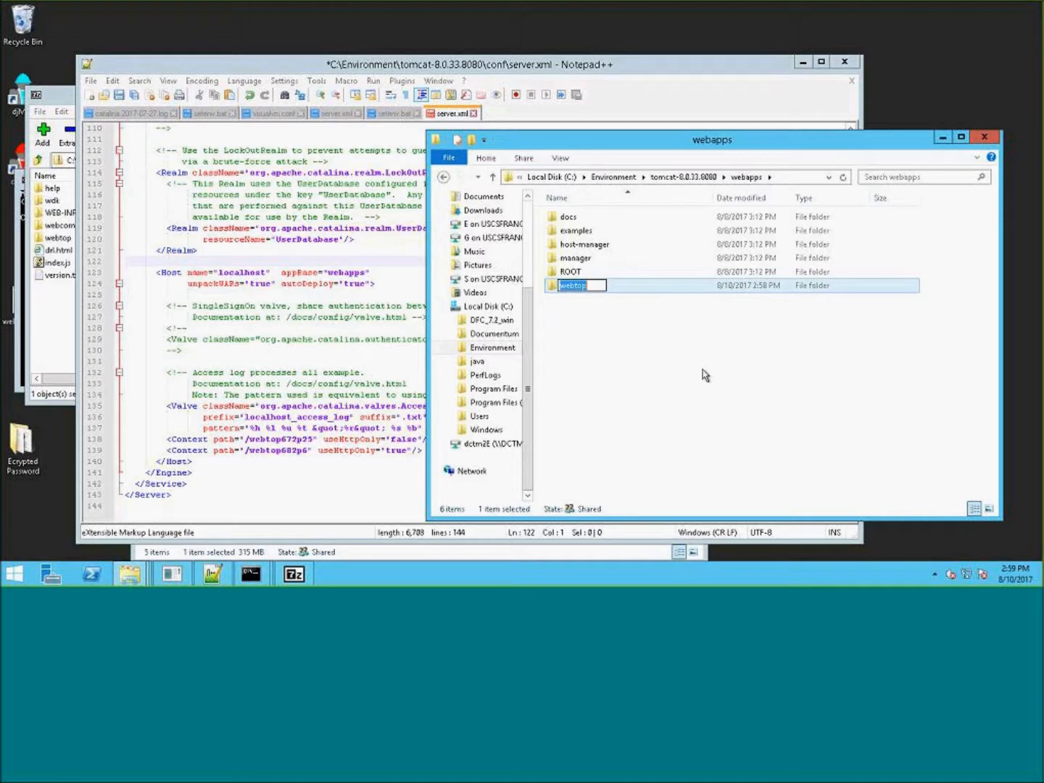
key("End")
type("682p6")
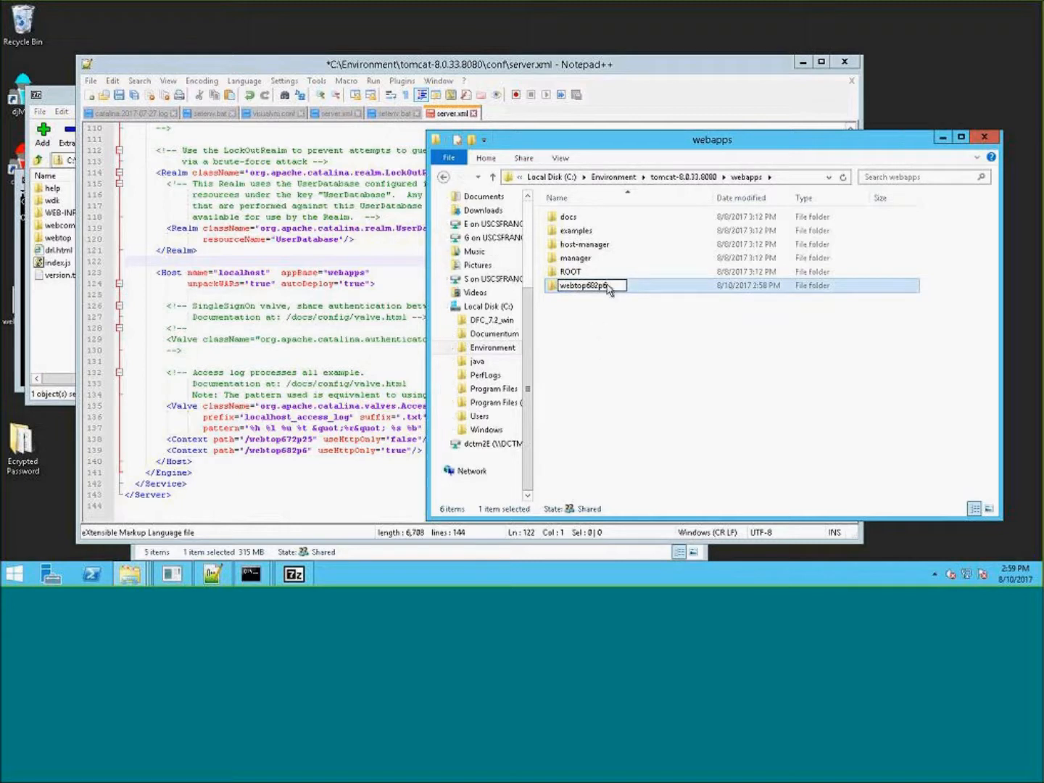
left_click(642, 297)
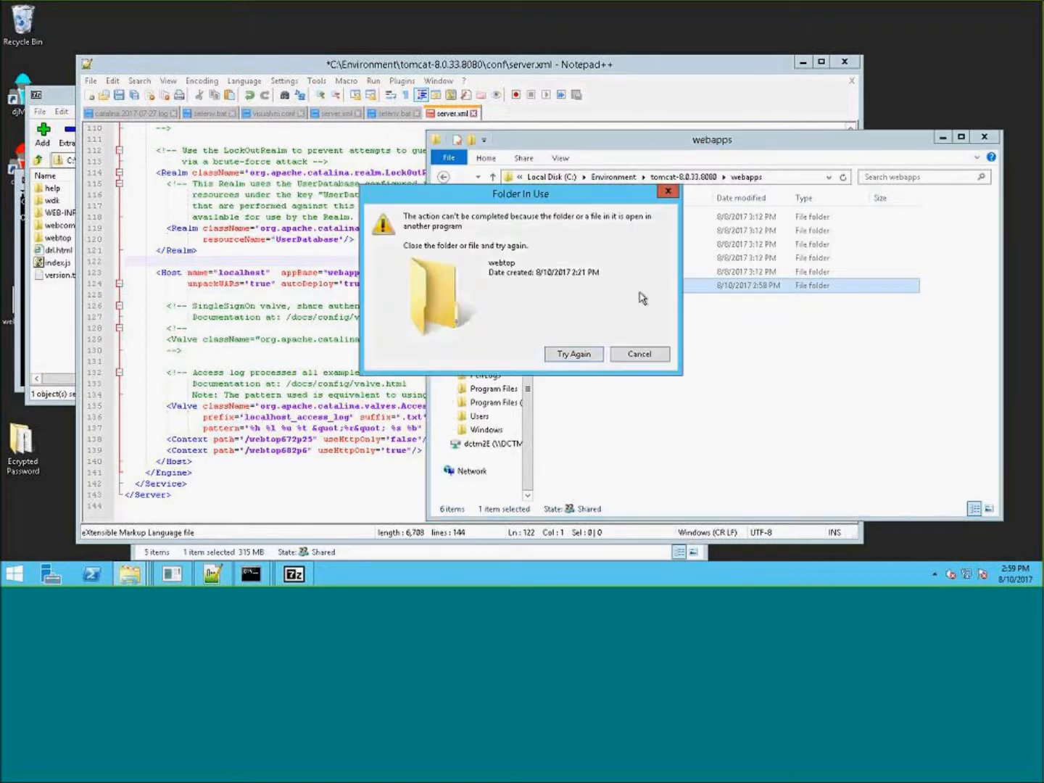
left_click(645, 354)
- Save server.xml and close Notepad++ to release the webtop folder
left_click(688, 87)
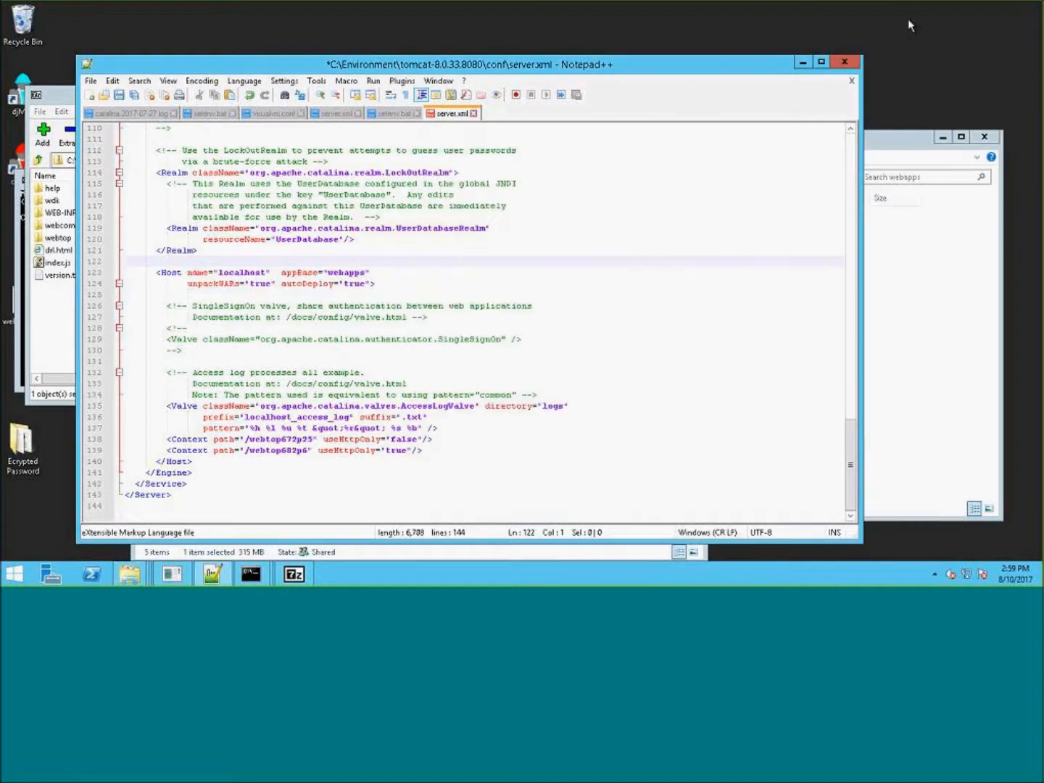
left_click(120, 95)
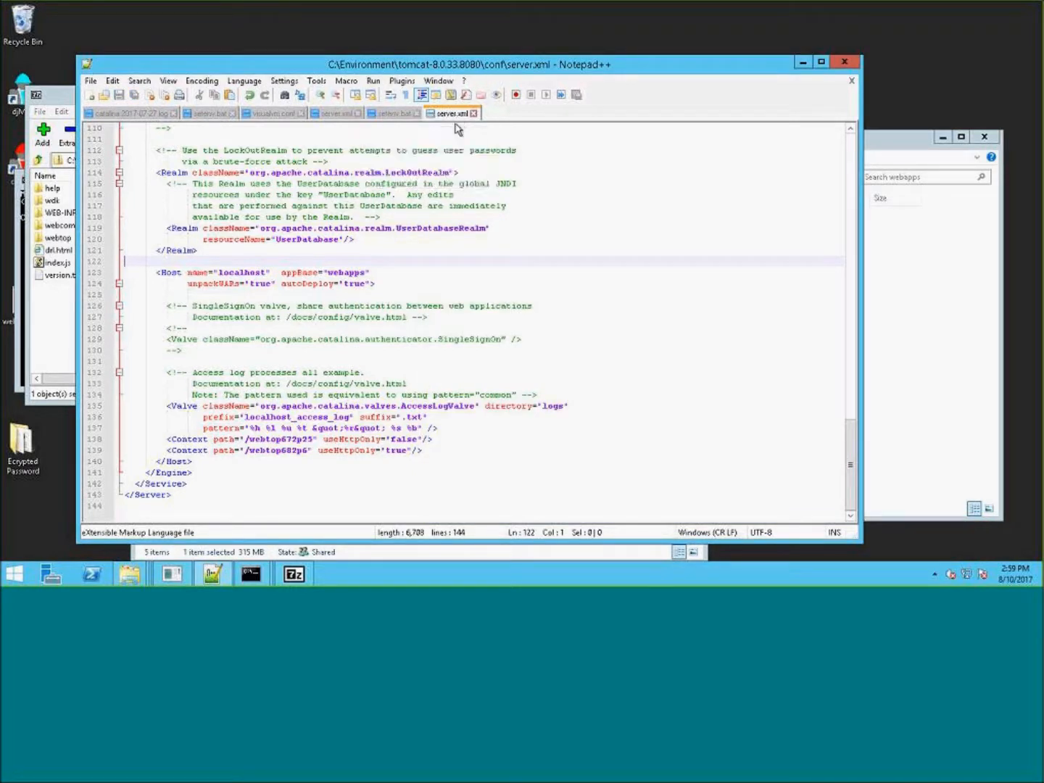
left_click(392, 113)
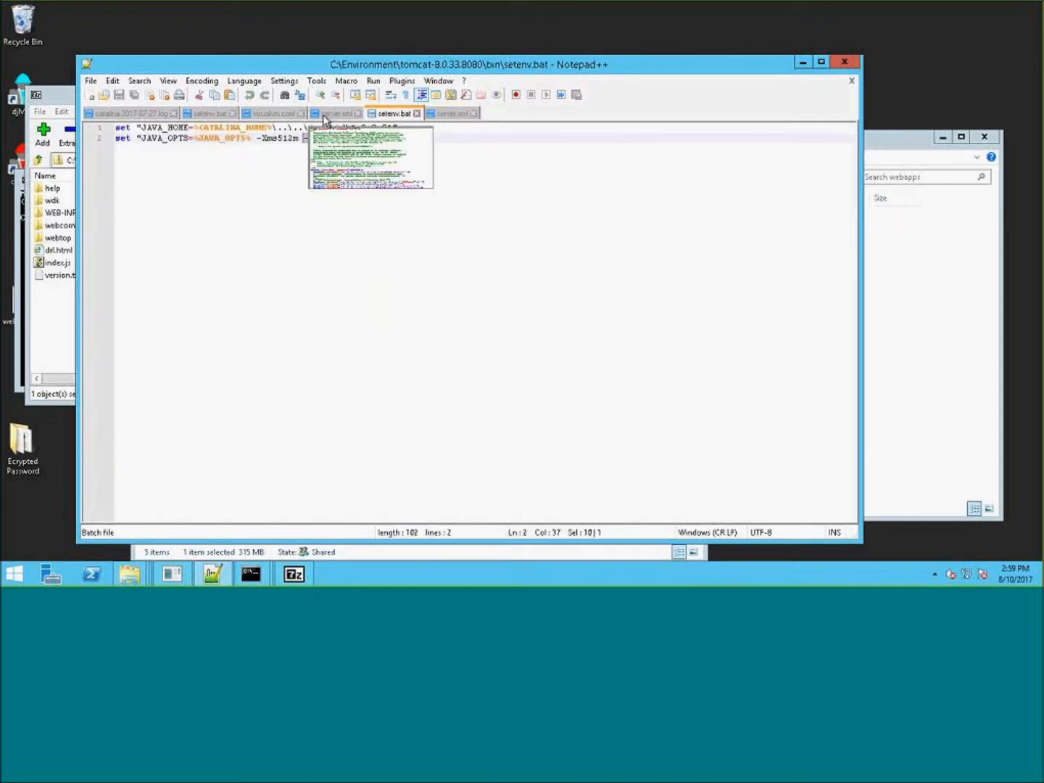
left_click(844, 62)
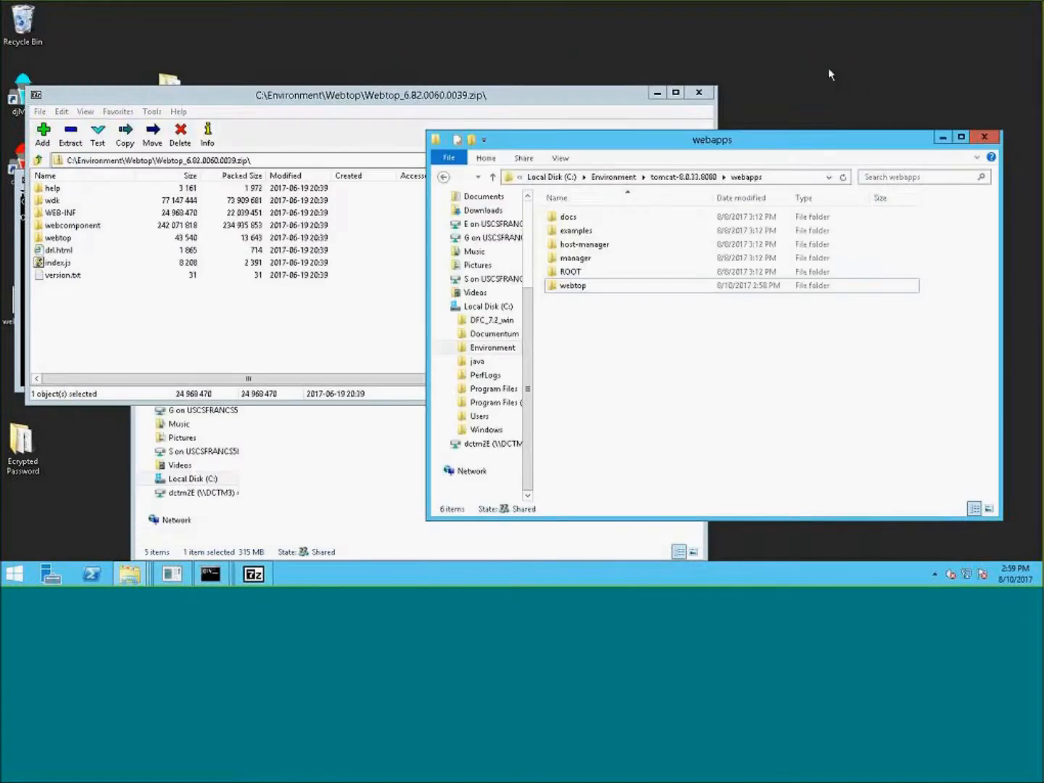
- Rename the webtop folder in tomcat-8.0.33.8080\webapps to webtop682p6
left_click(589, 287)
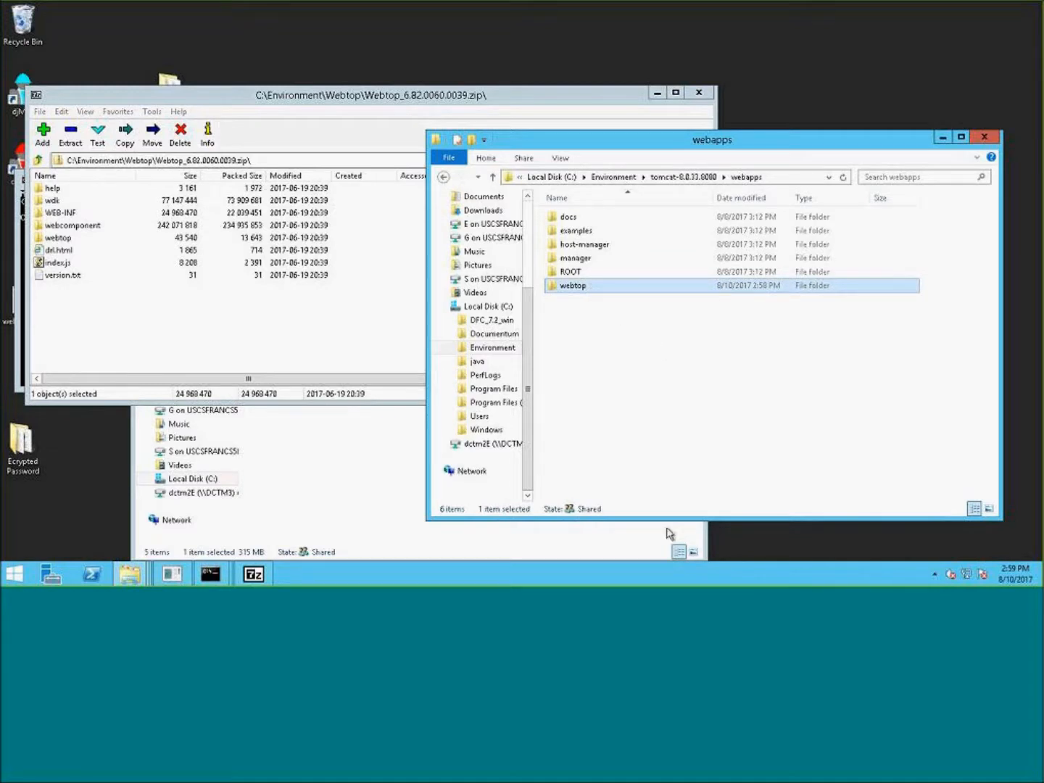
double_click(588, 287)
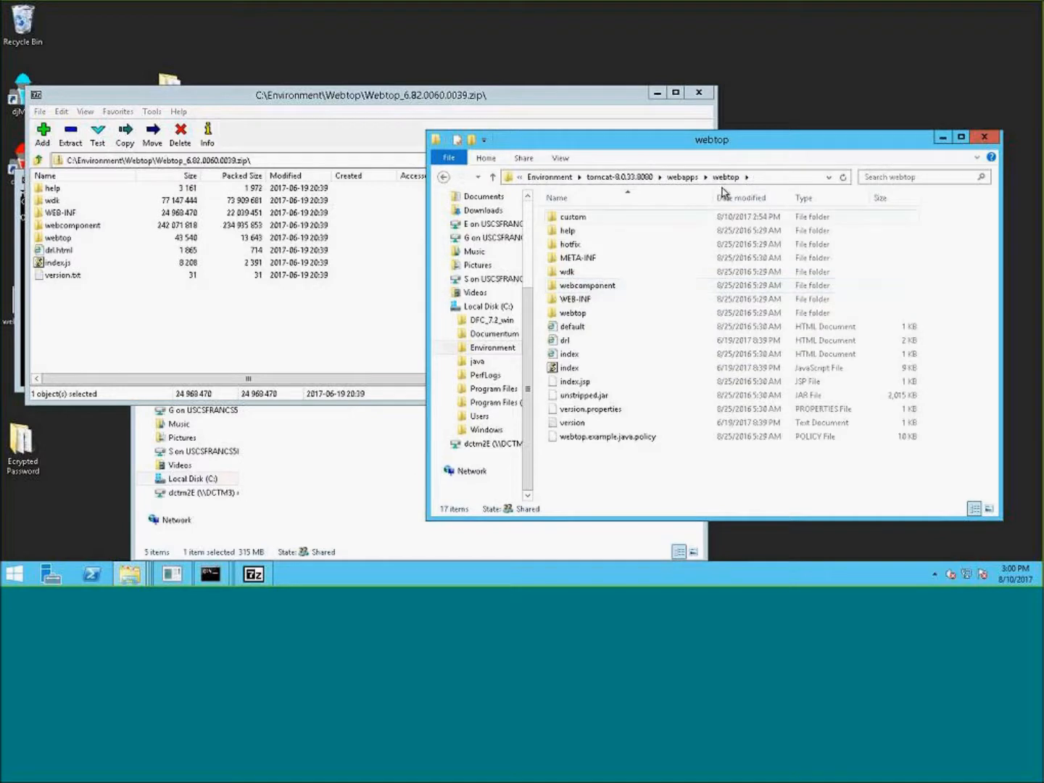
left_click(680, 177)
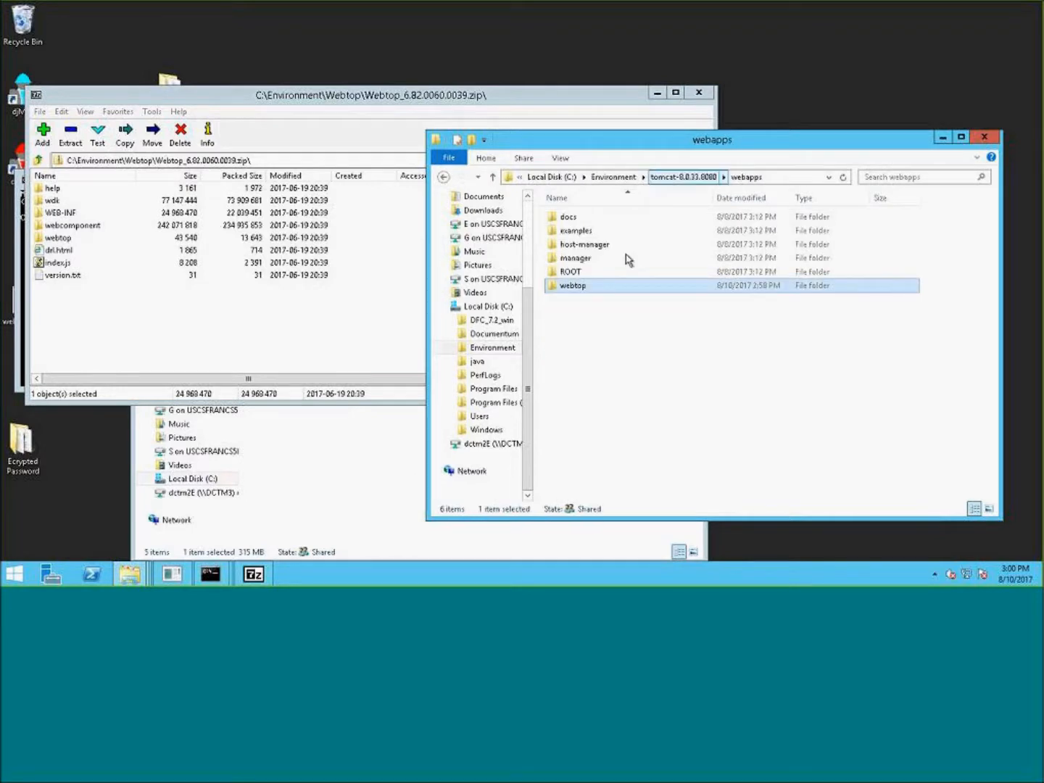
double_click(587, 288)
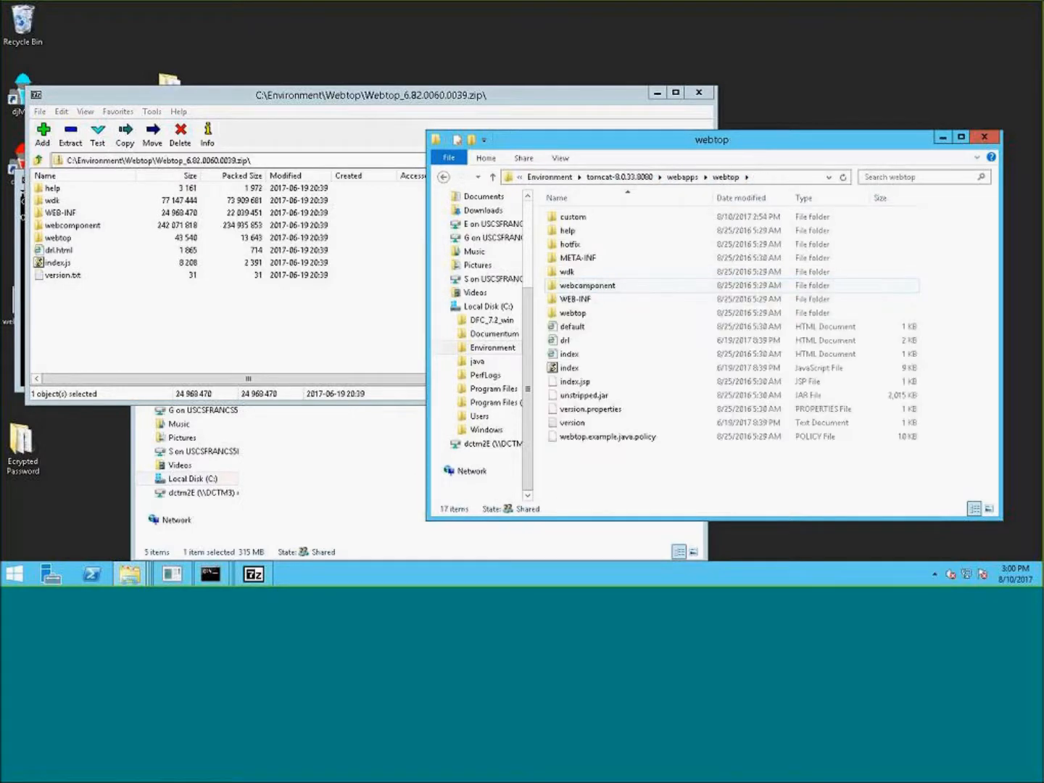
left_click(685, 179)
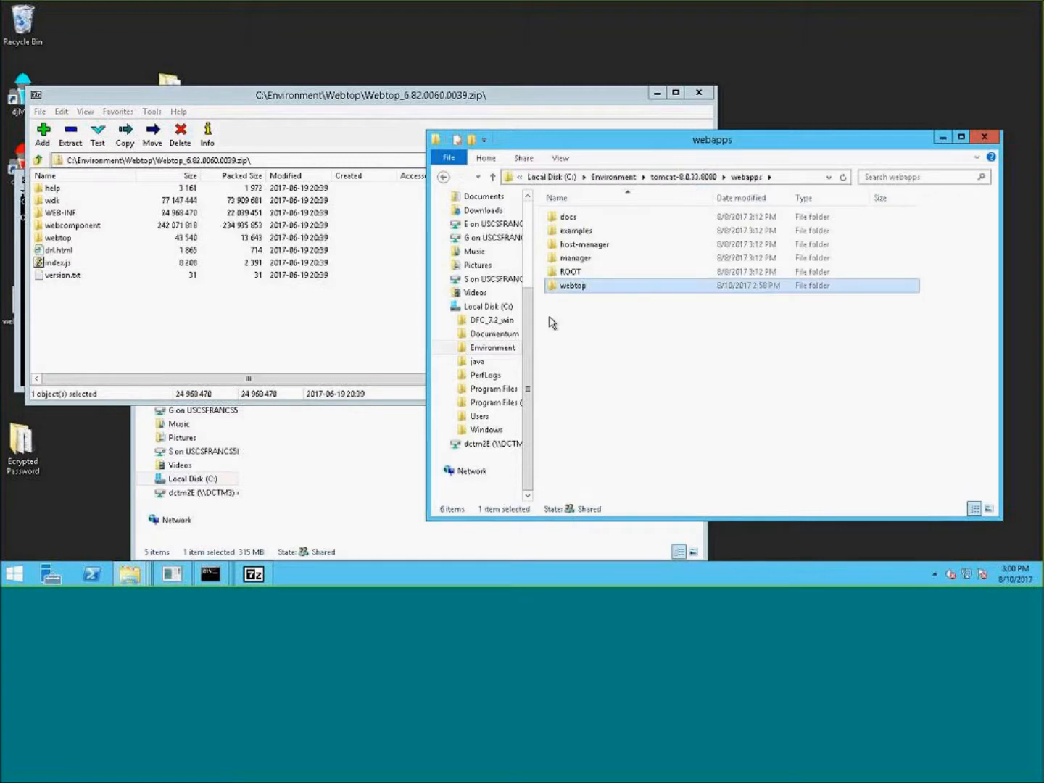
key("F2")
left_click(589, 286)
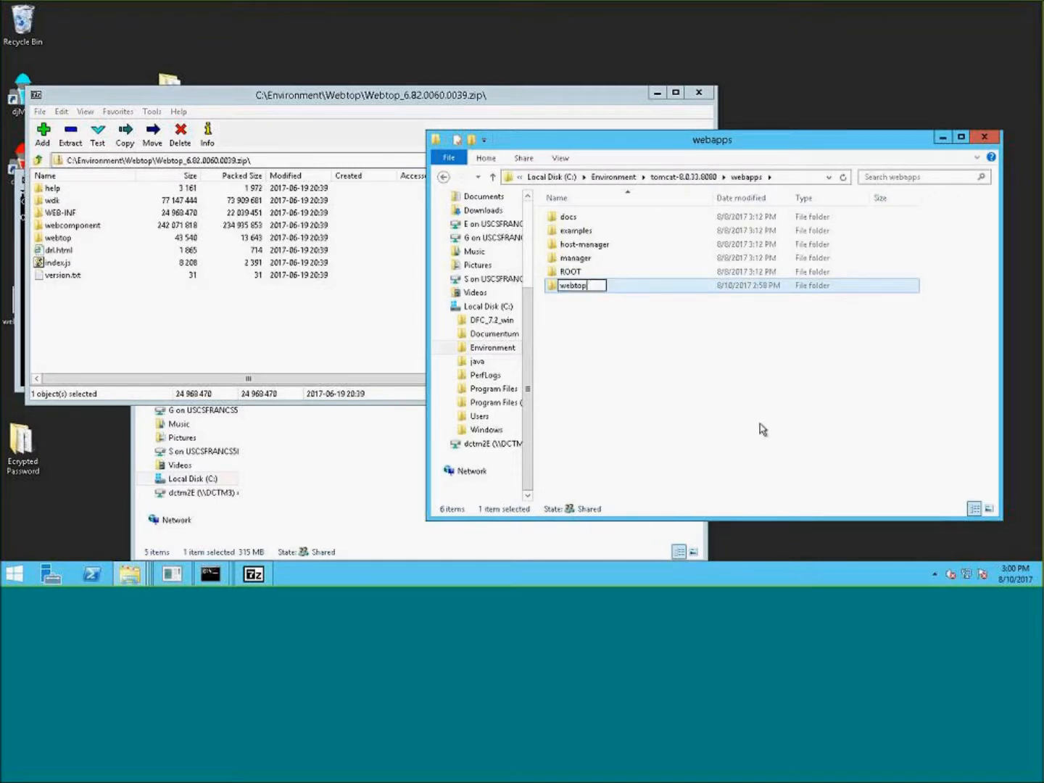
type("689")
key("BackSpace")
type("2p6")
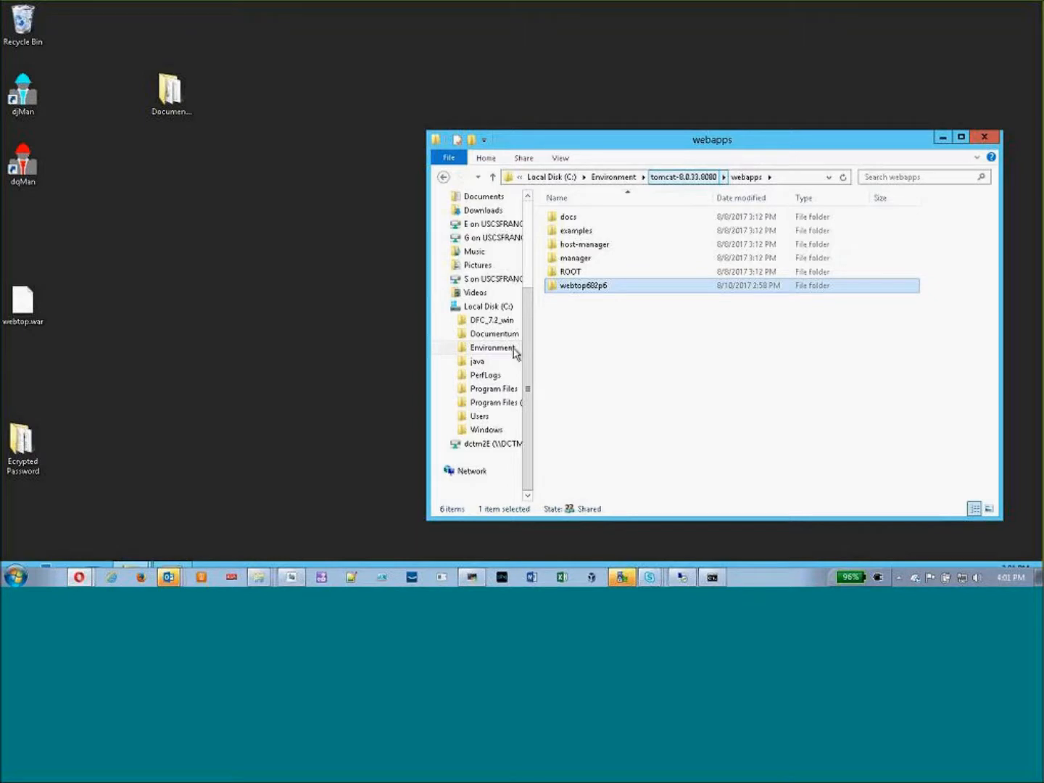
left_click(778, 415)
left_click(779, 401)
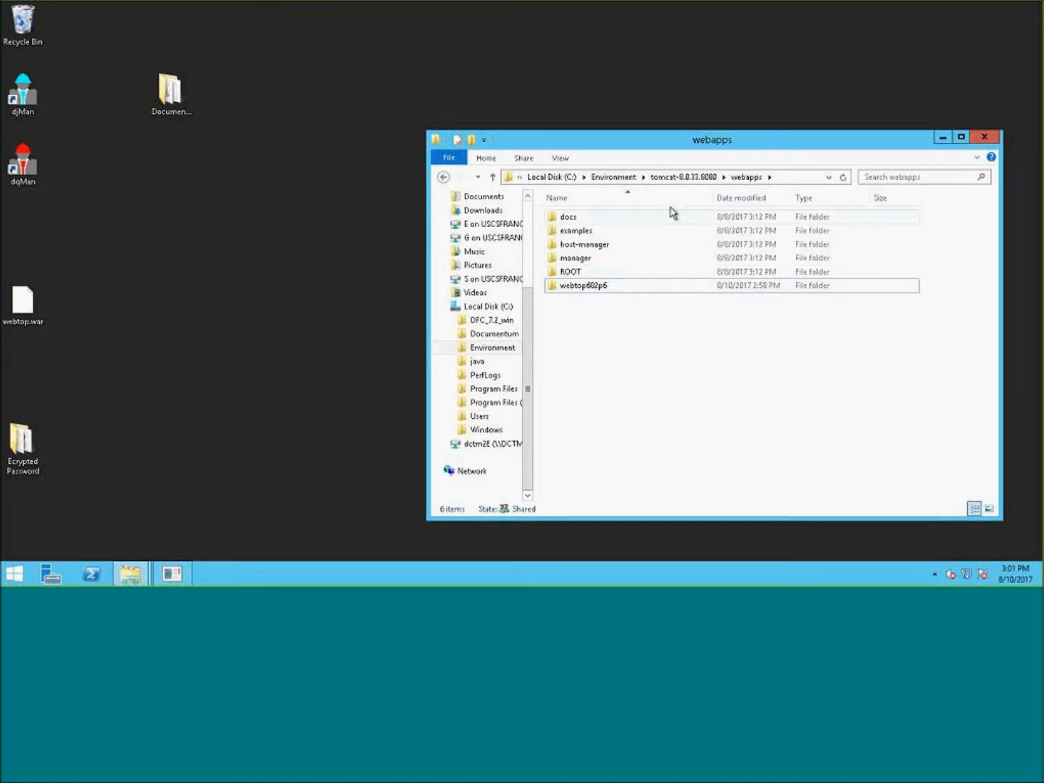
- Browse to the tomcat-8.0.33.8080 conf folder and open server.xml in Notepad++
left_click(614, 289)
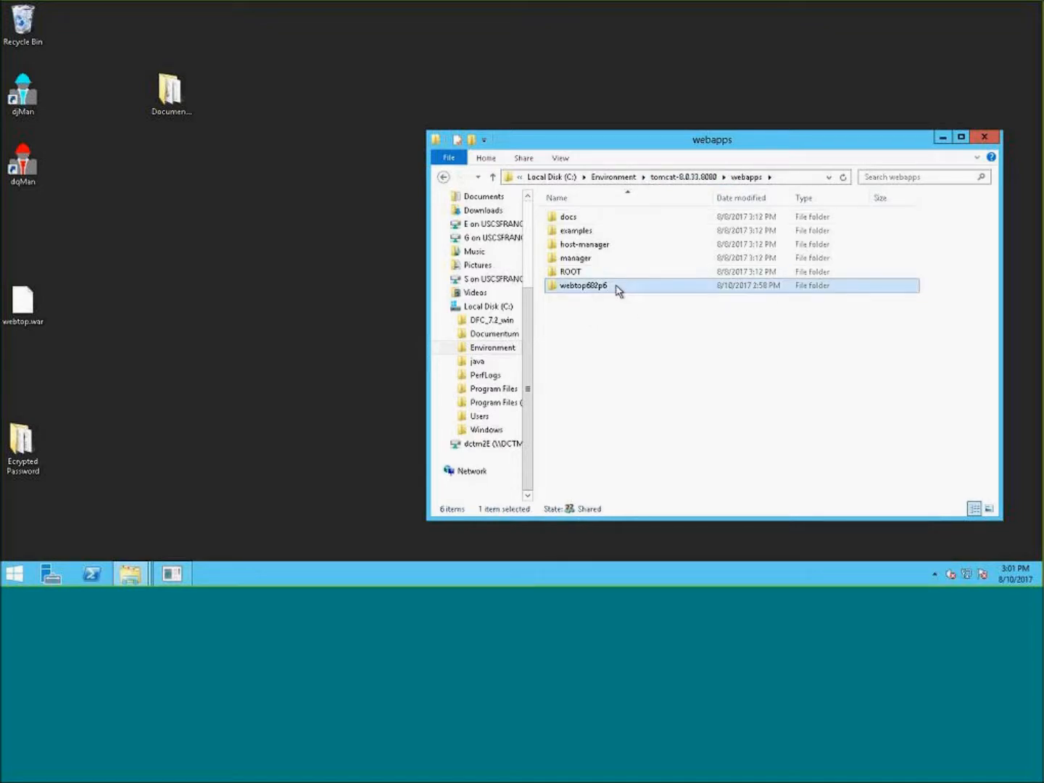
left_click(613, 287)
key("ctrl+c")
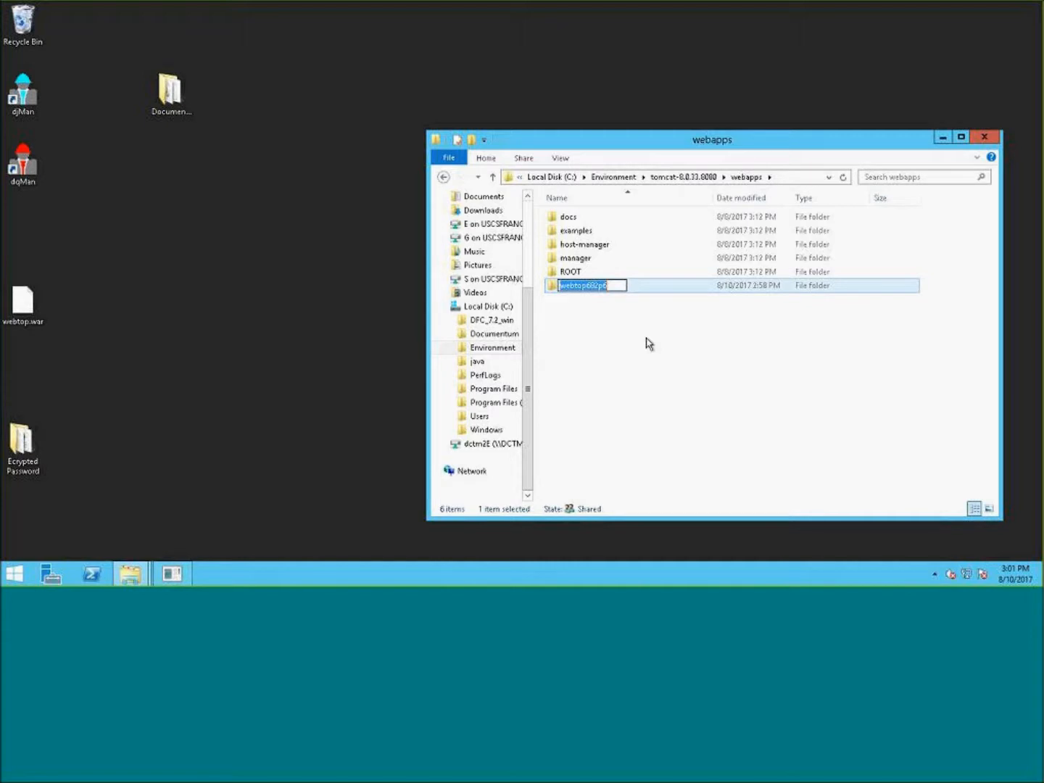
left_click(697, 181)
double_click(582, 231)
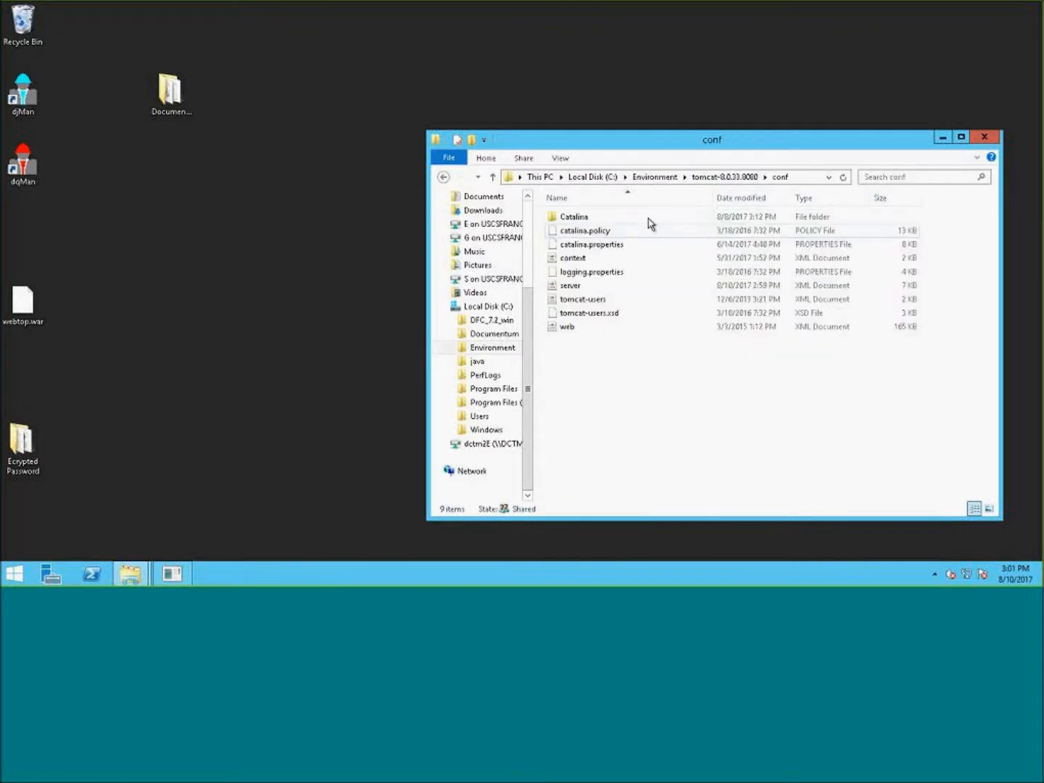
right_click(568, 290)
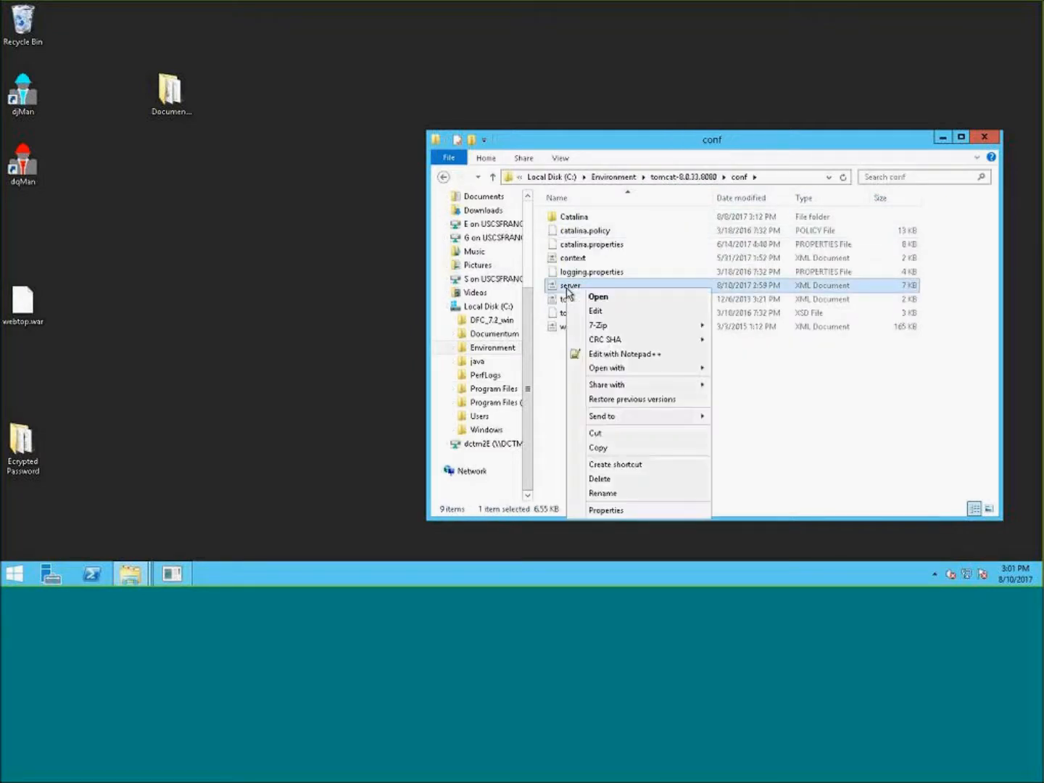
left_click(633, 355)
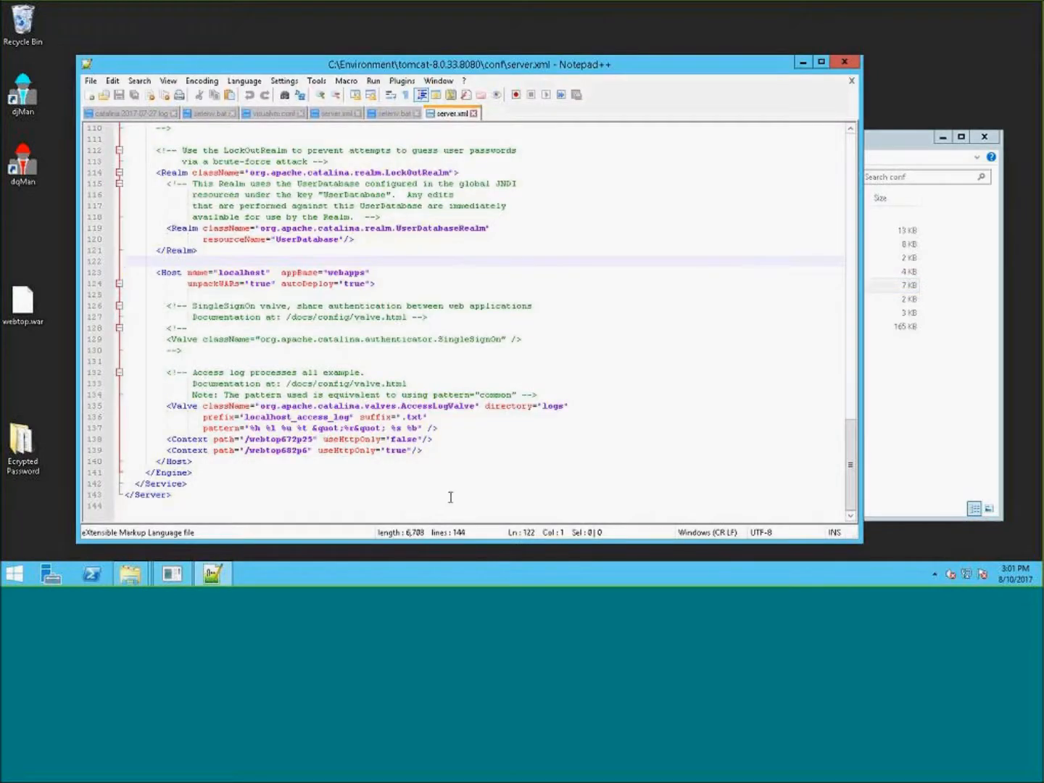
- Paste the folder name into the /webtop682p6 Context path and delete the /webtop672p25 Context line in server.xml
left_click_drag(307, 450, 251, 450)
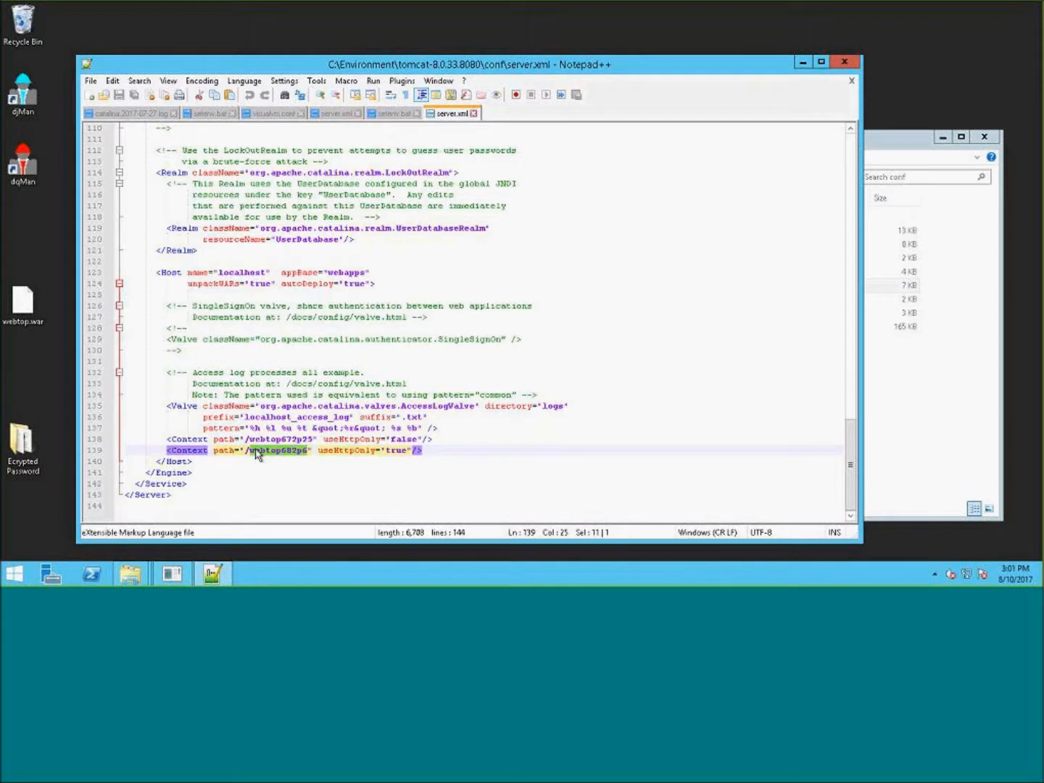
key("ctrl+v")
left_click_drag(433, 439, 126, 440)
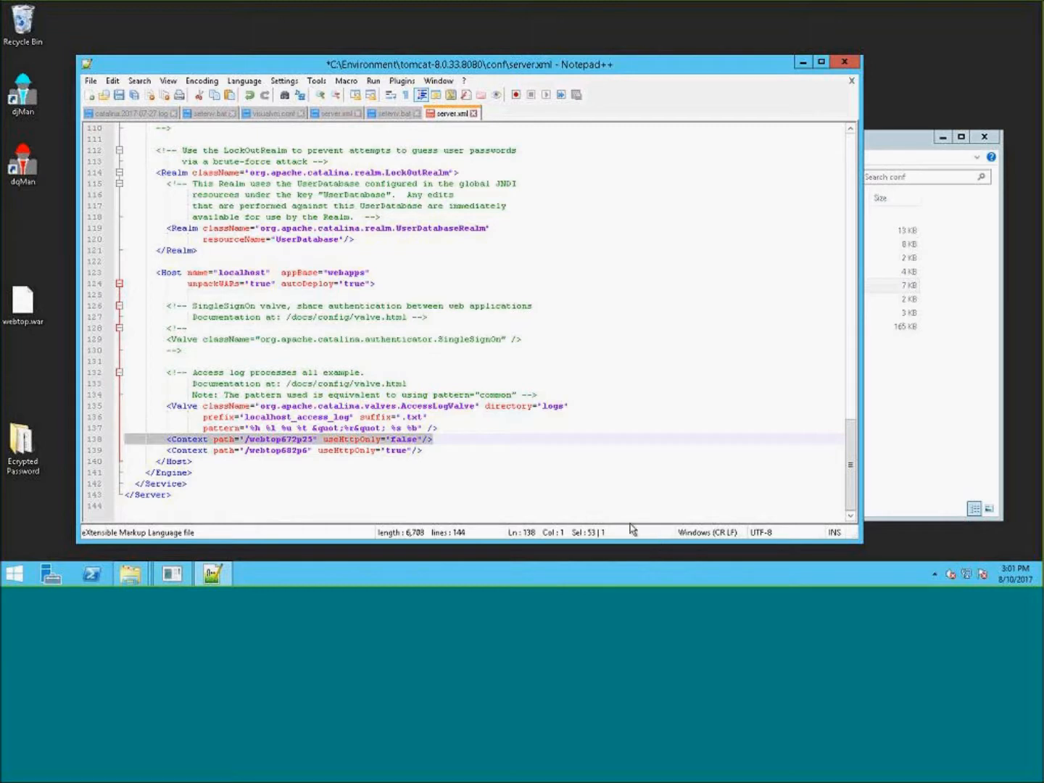
key("Delete")
key("Delete")
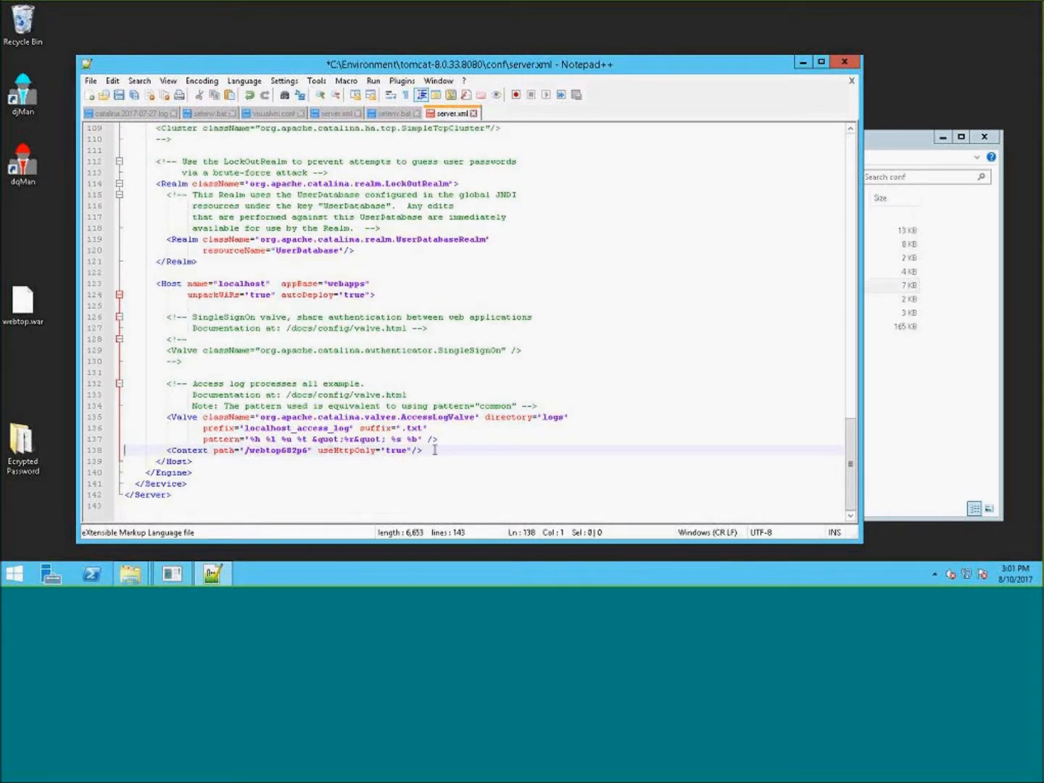
left_click_drag(435, 450, 122, 448)
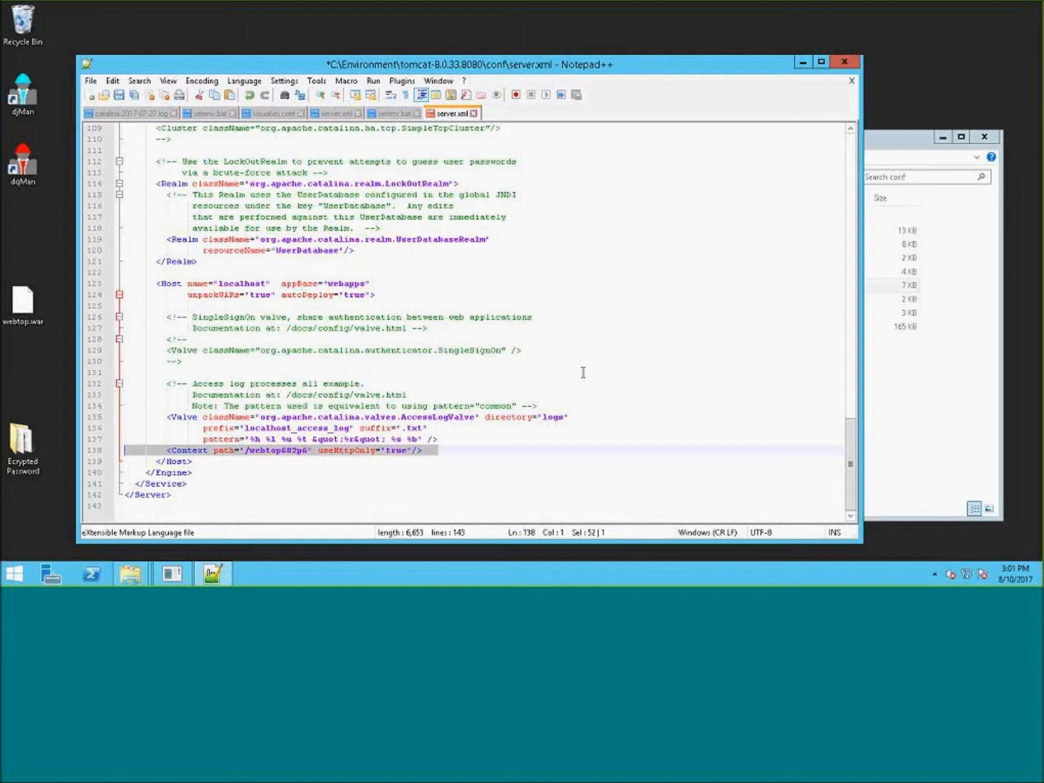
left_click(916, 395)
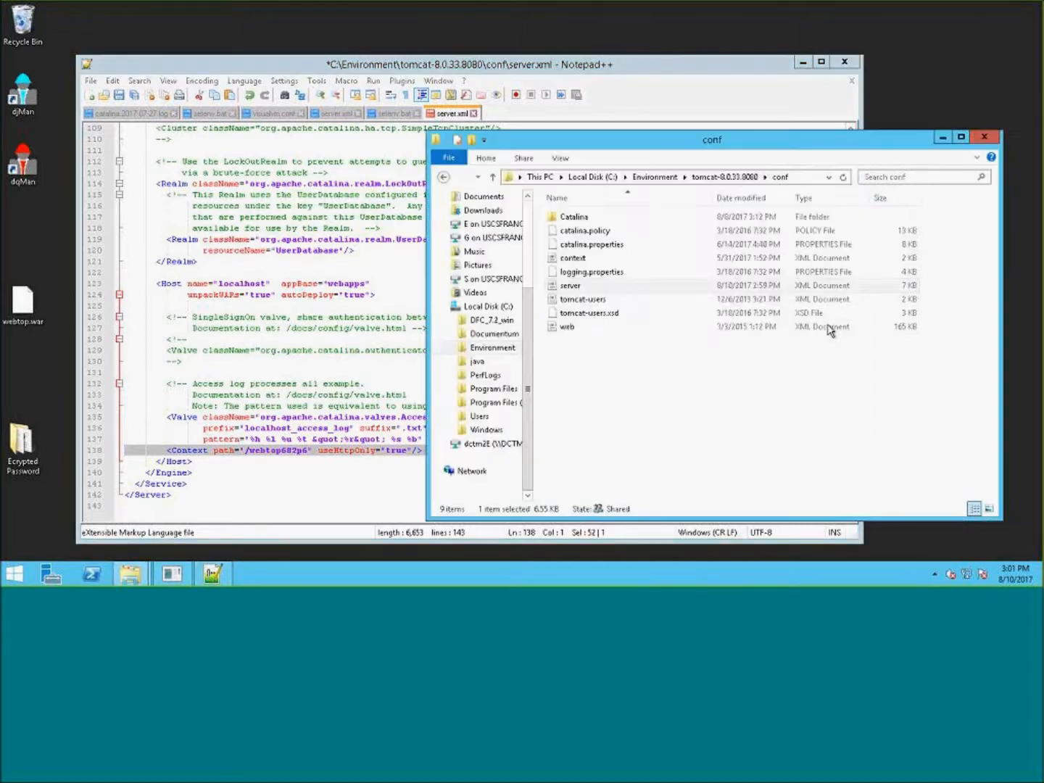
- Save the edited server.xml
left_click(315, 500)
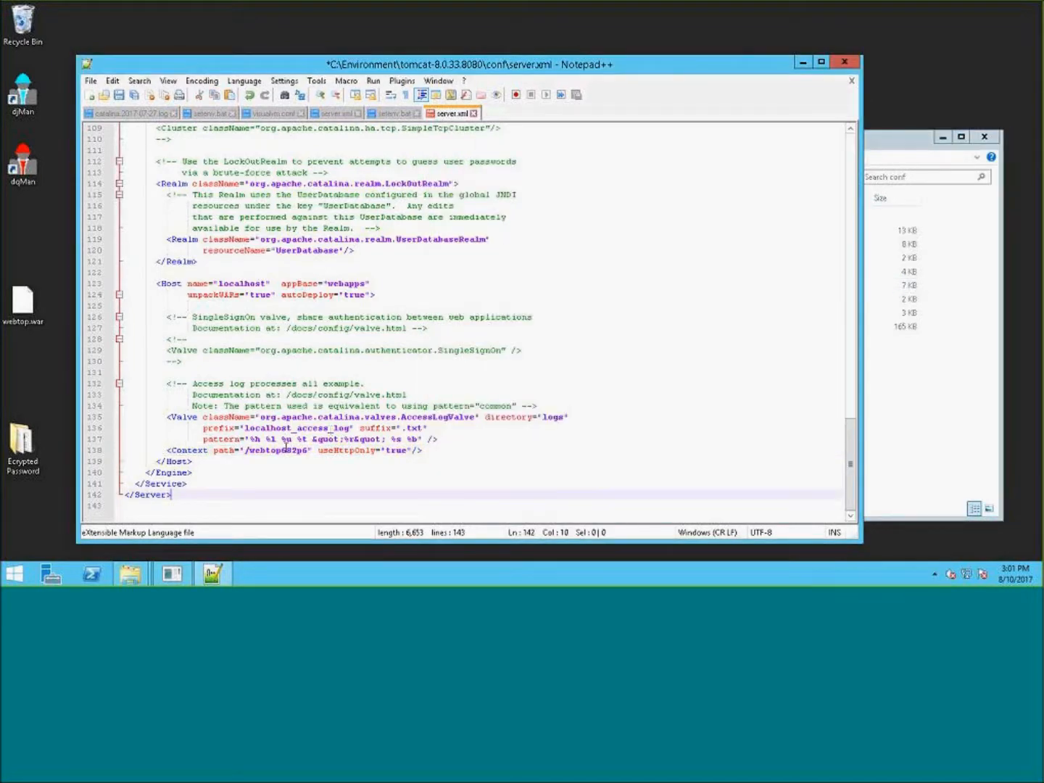
left_click(896, 142)
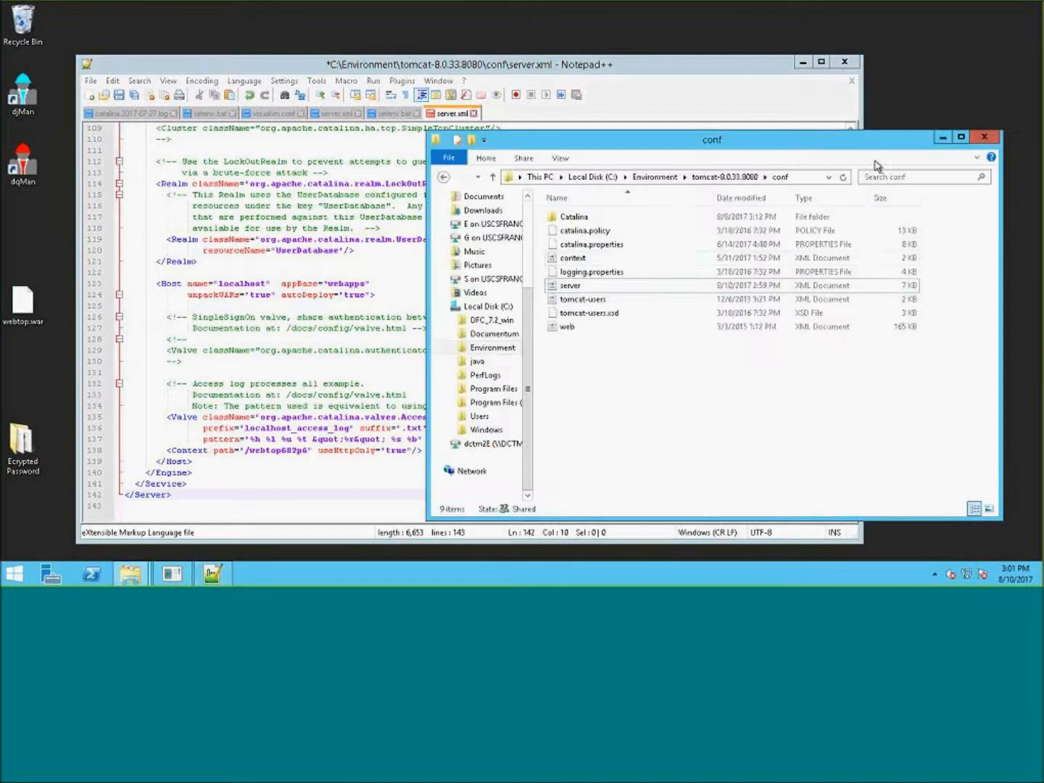
left_click(120, 97)
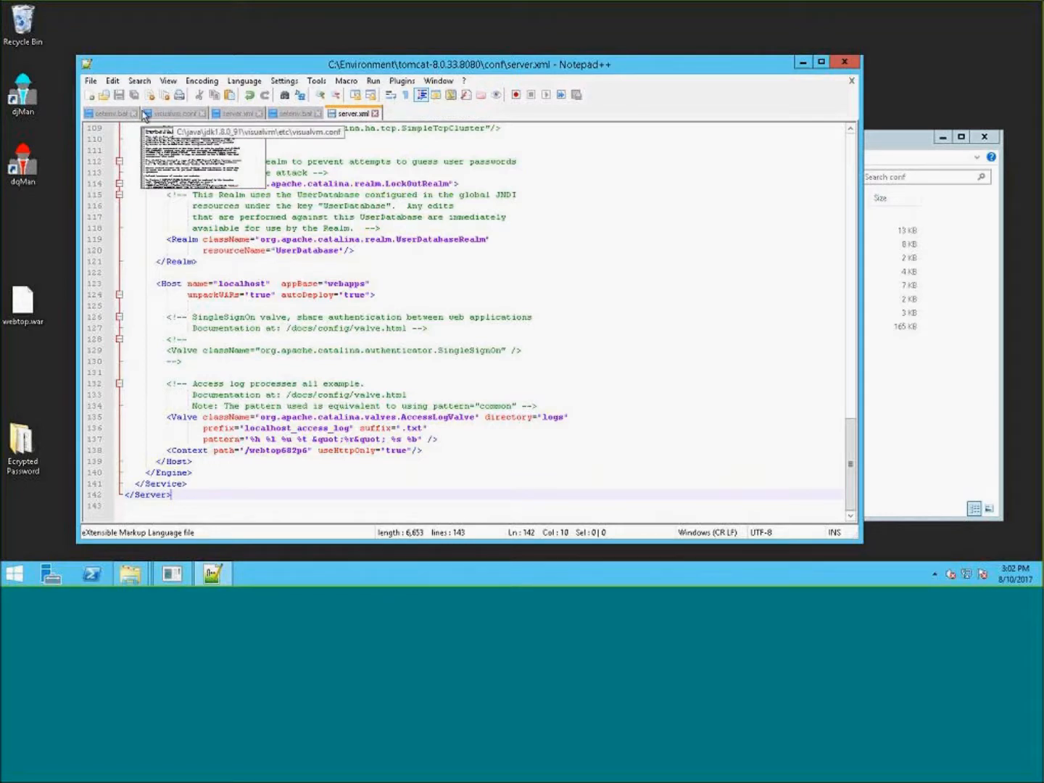
- Close the other open file tabs and exit Notepad++
left_click(134, 114)
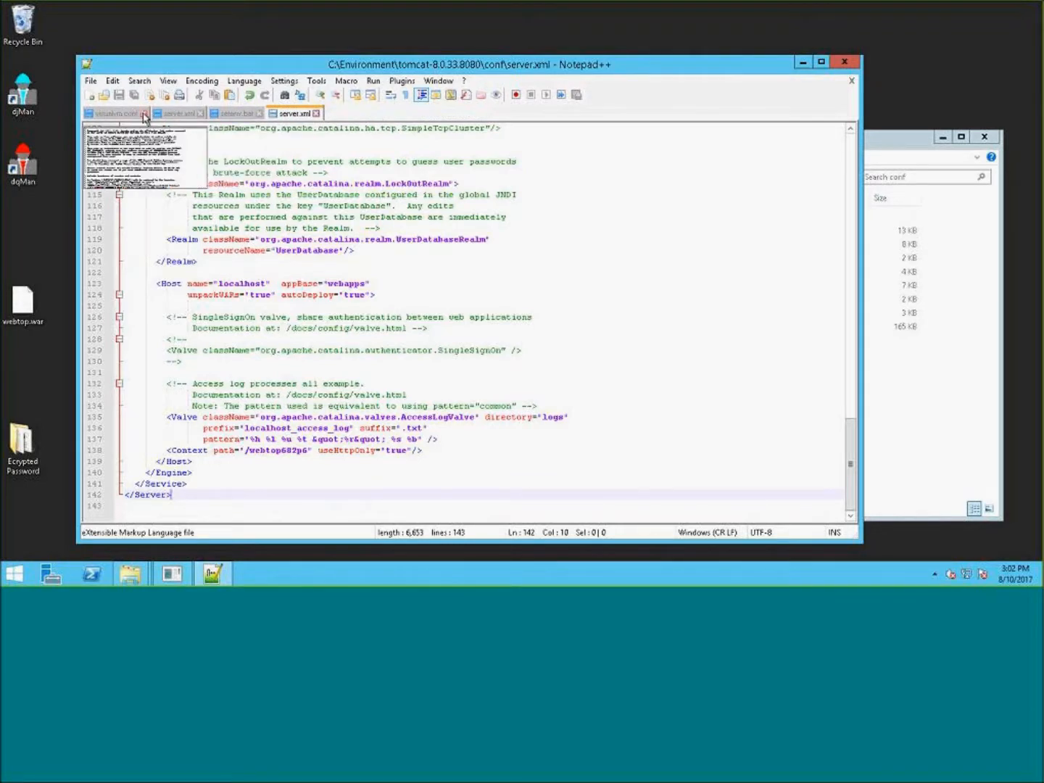
left_click(144, 114)
left_click(135, 114)
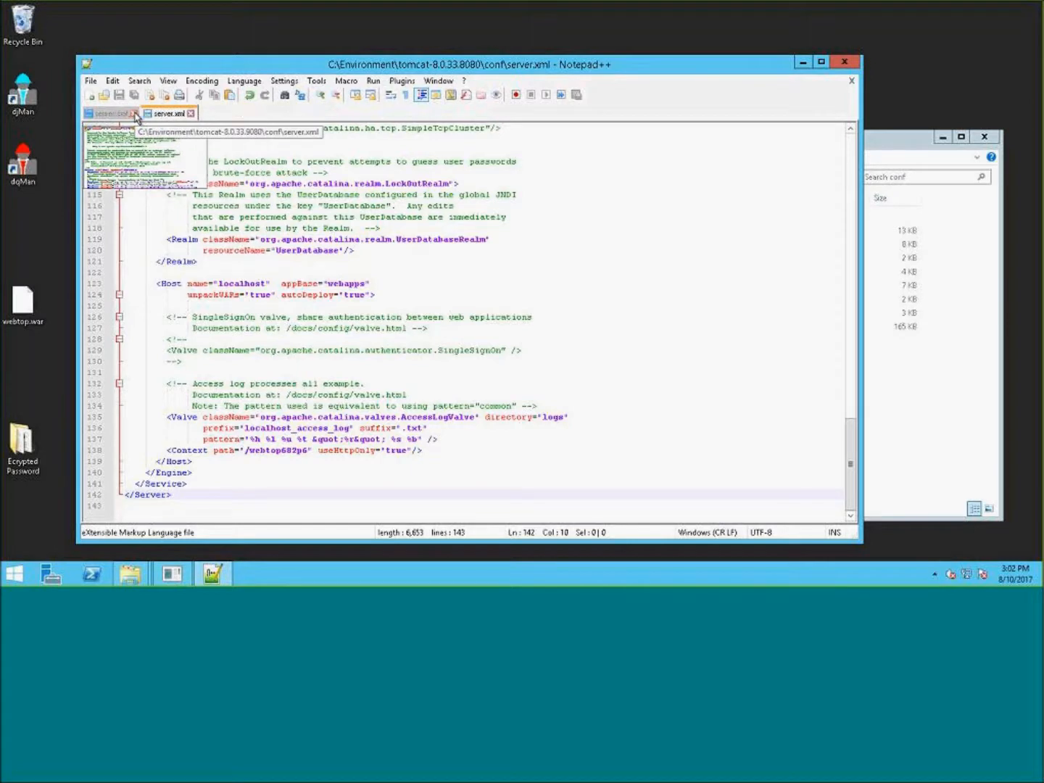
left_click(134, 114)
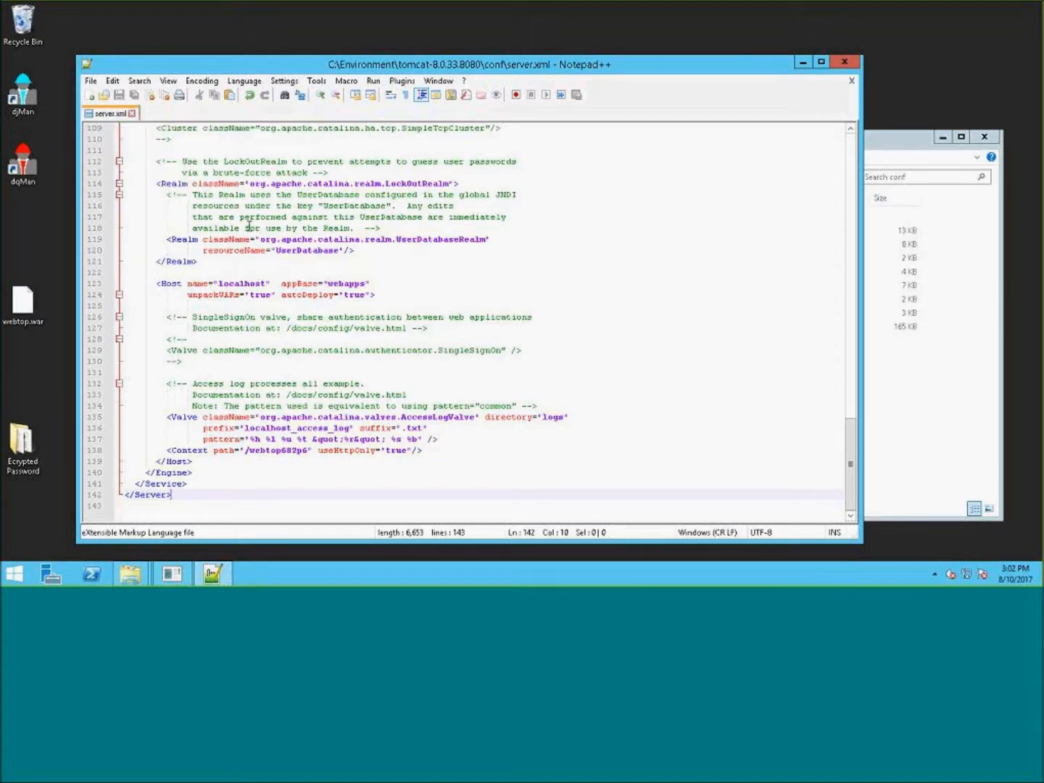
left_click(844, 62)
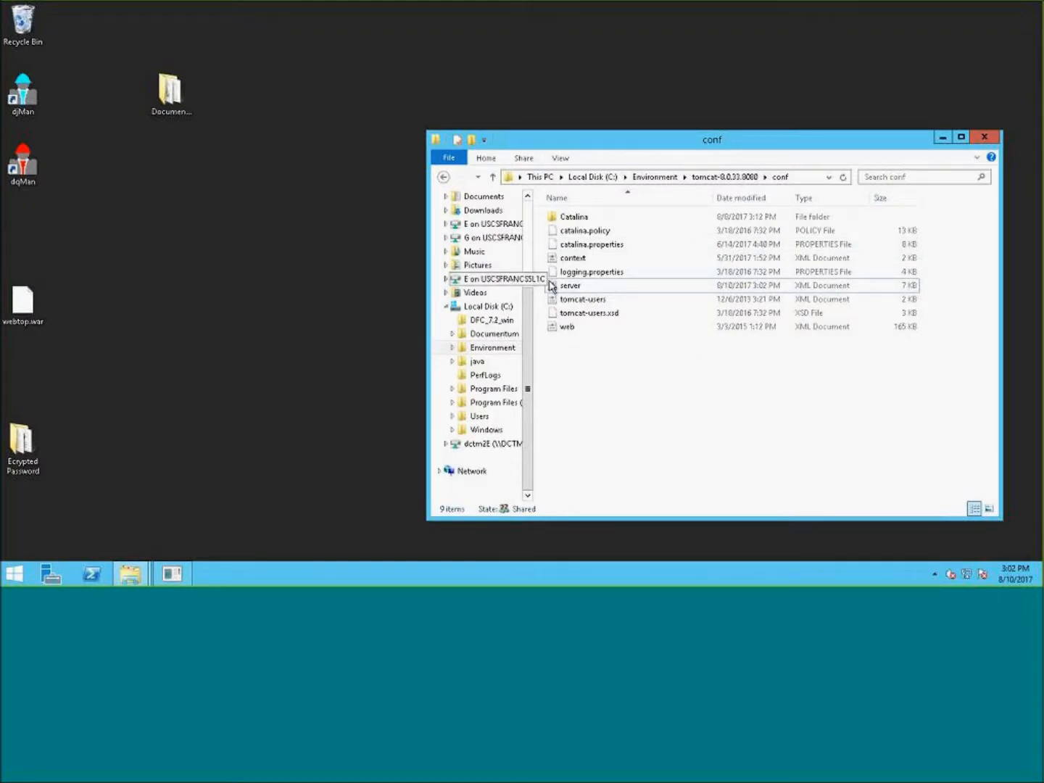
- Open web.xml from the conf folder in Notepad++ and examine the jsp servlet's enablePooling init-param
right_click(558, 329)
left_click(630, 393)
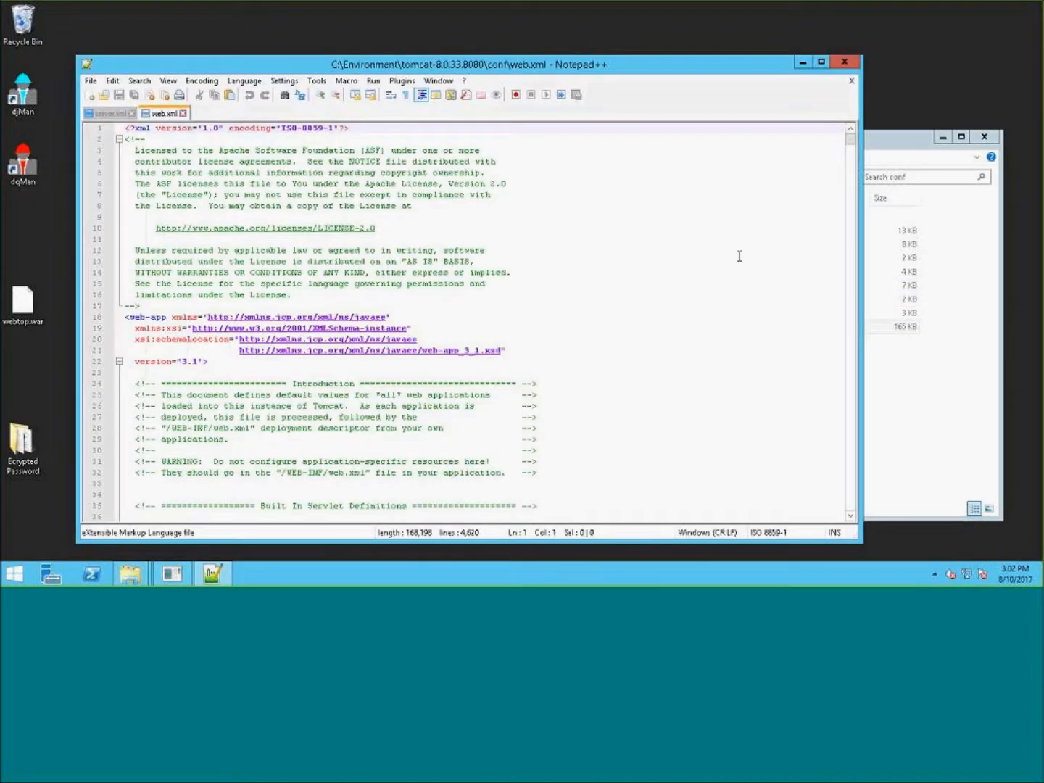
left_click(739, 255)
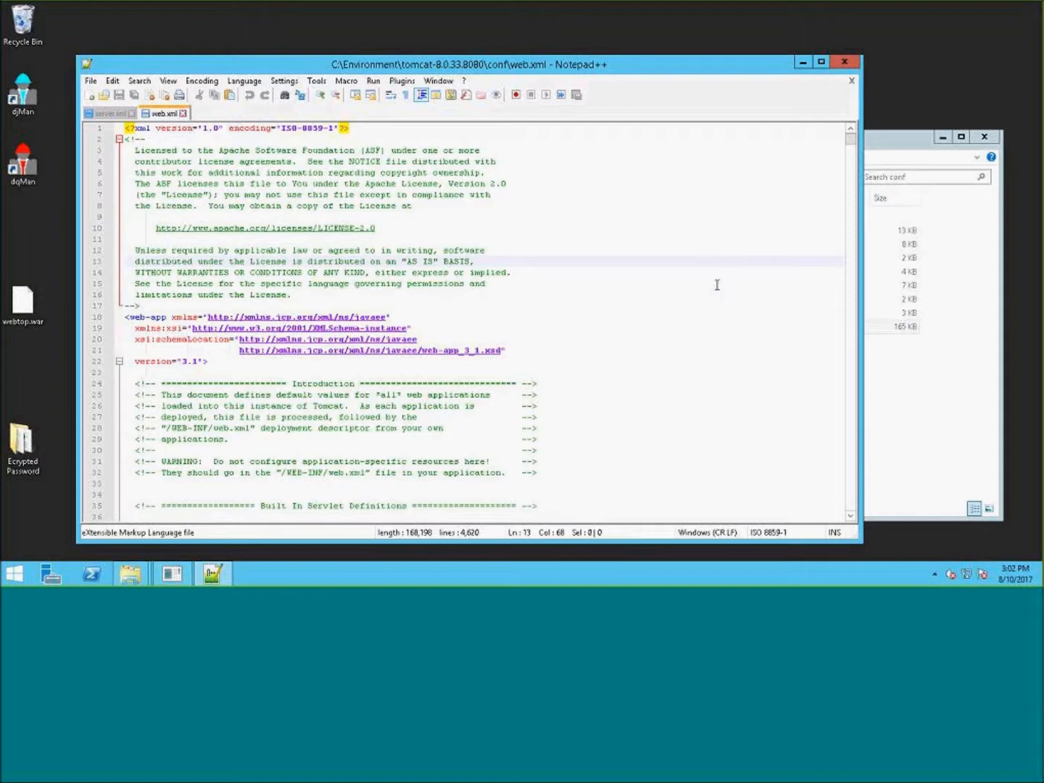
scroll(717, 286, "down", 10)
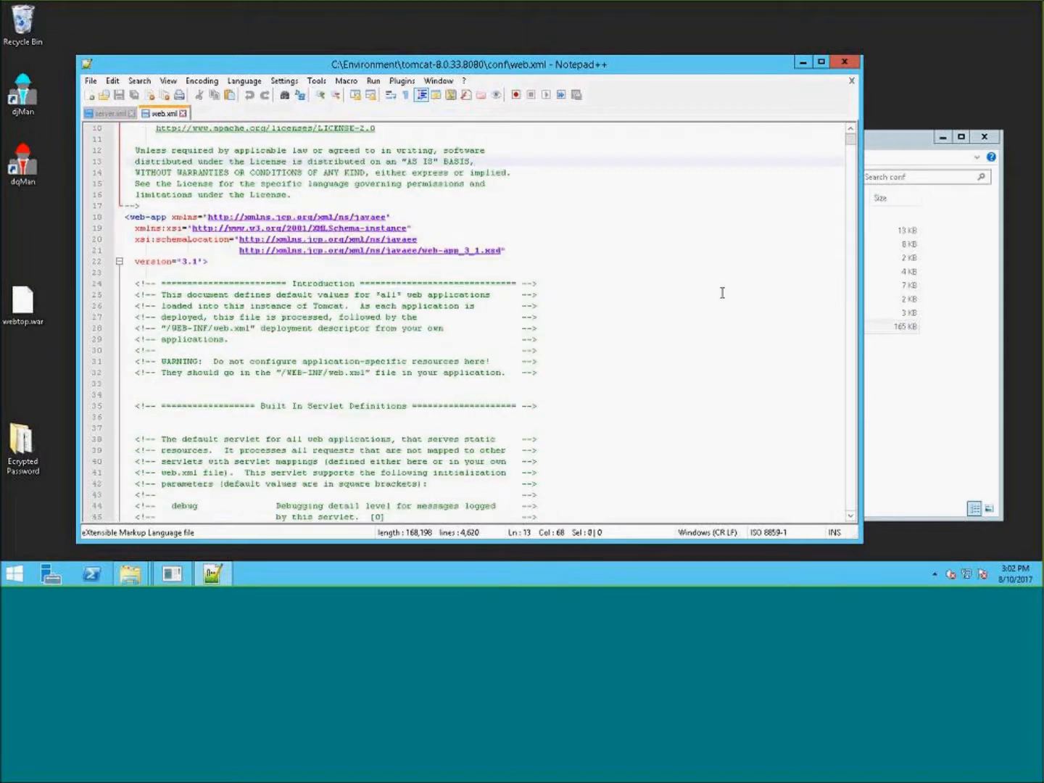
scroll(722, 294, "down", 20)
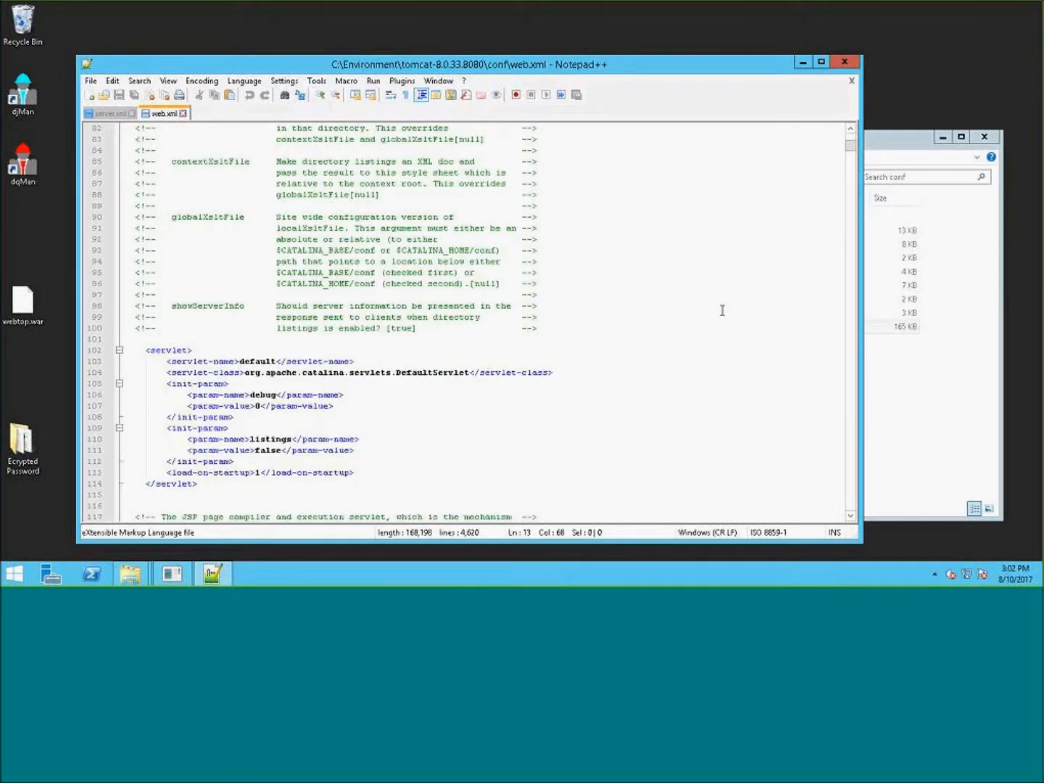
scroll(726, 275, "down", 3)
scroll(731, 278, "down", 20)
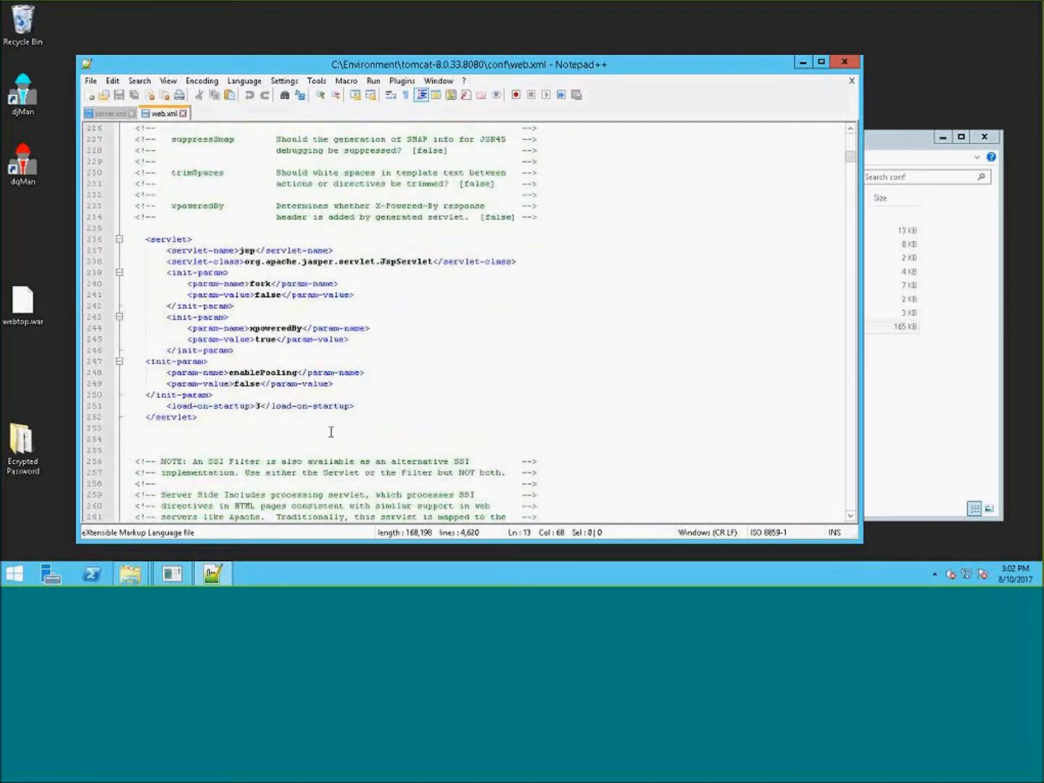
left_click_drag(349, 384, 194, 354)
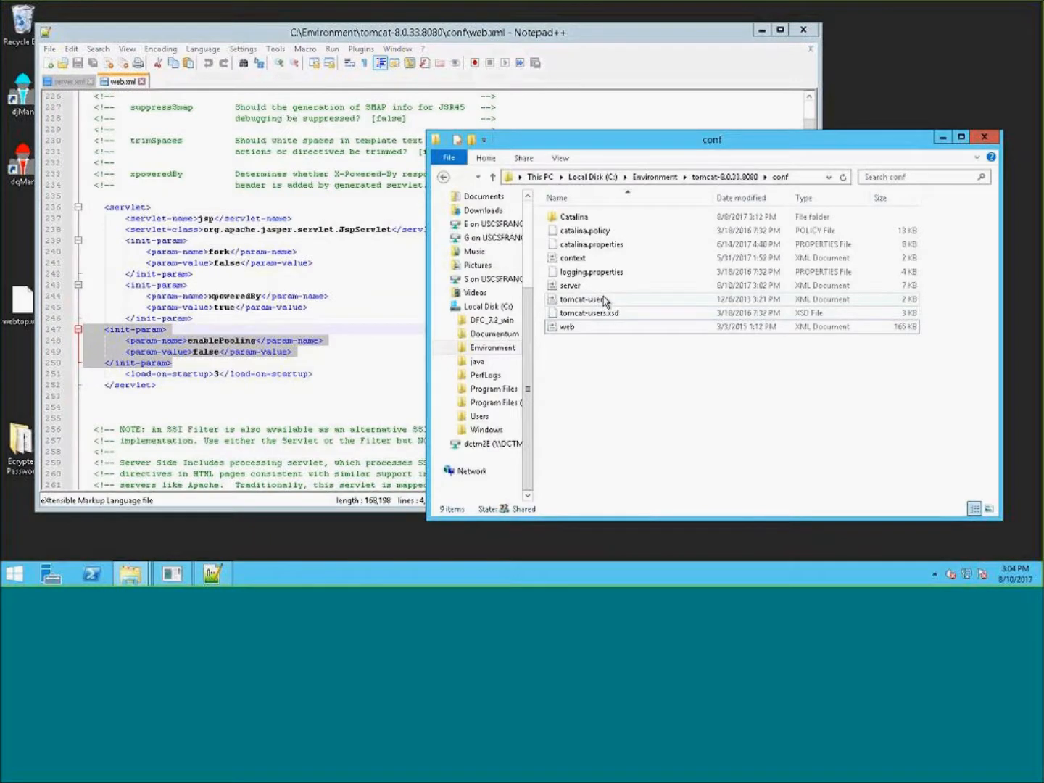
- Open tomcat-users.xml from the conf folder in Notepad++
right_click(606, 303)
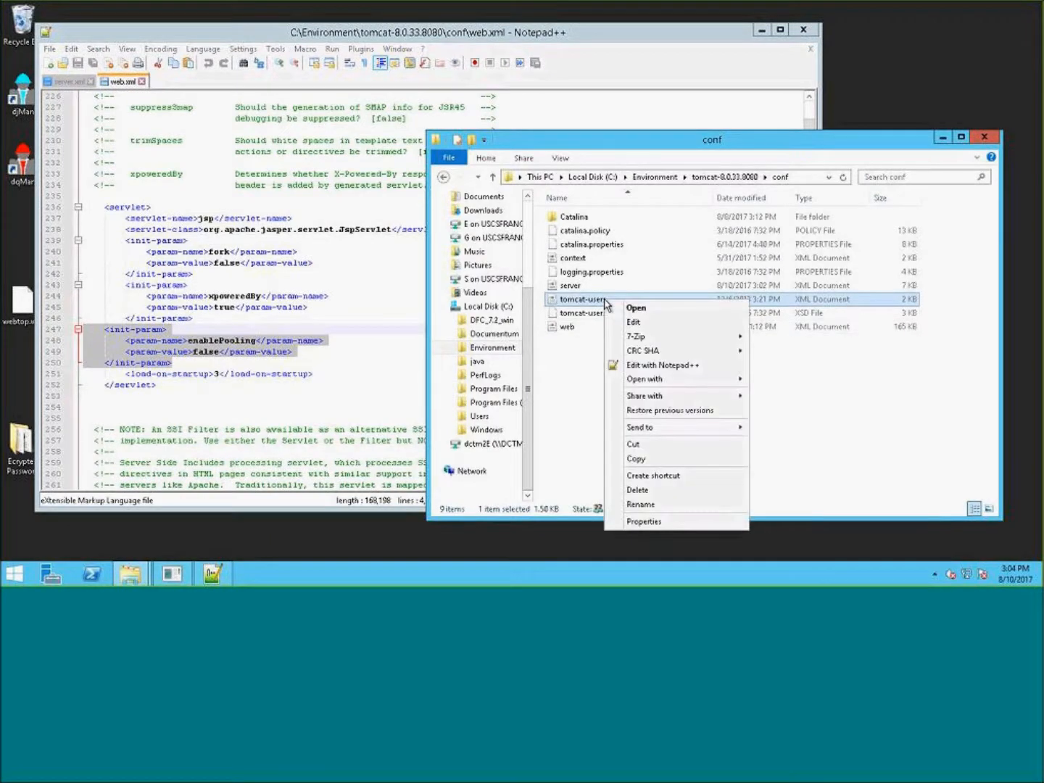
left_click(694, 366)
left_click(587, 290)
scroll(610, 279, "down", 1)
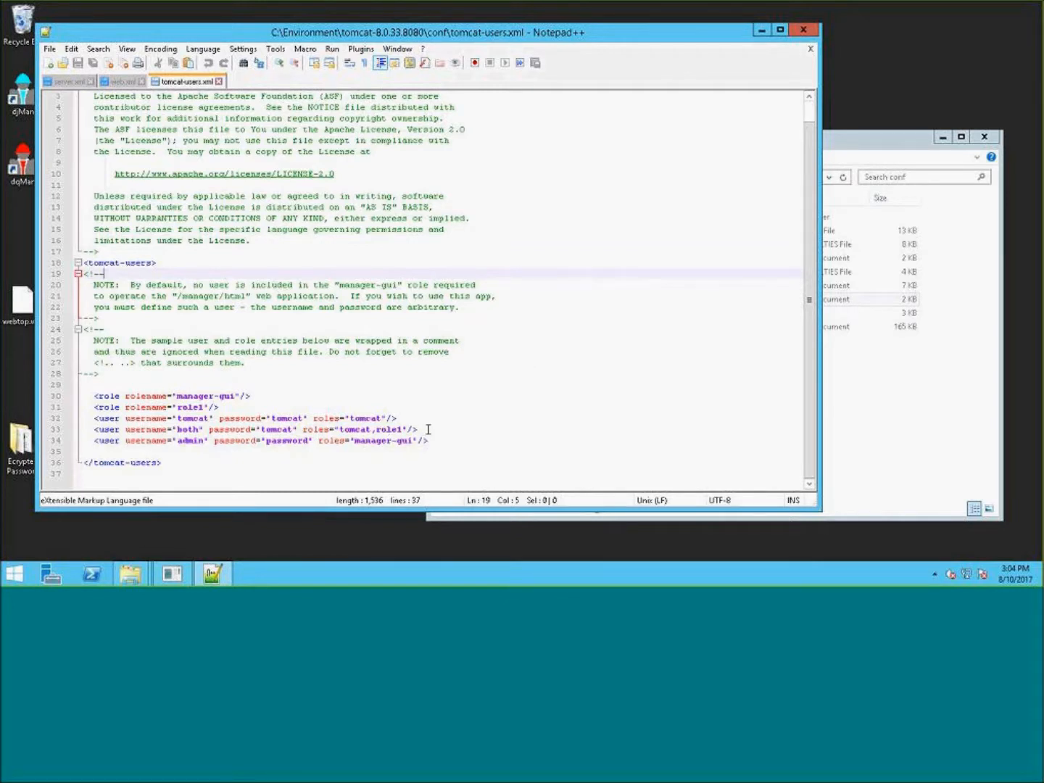
- Delete the role1 role and the tomcat and both user entries, keeping the manager-gui role and admin user
left_click_drag(434, 432, 193, 444)
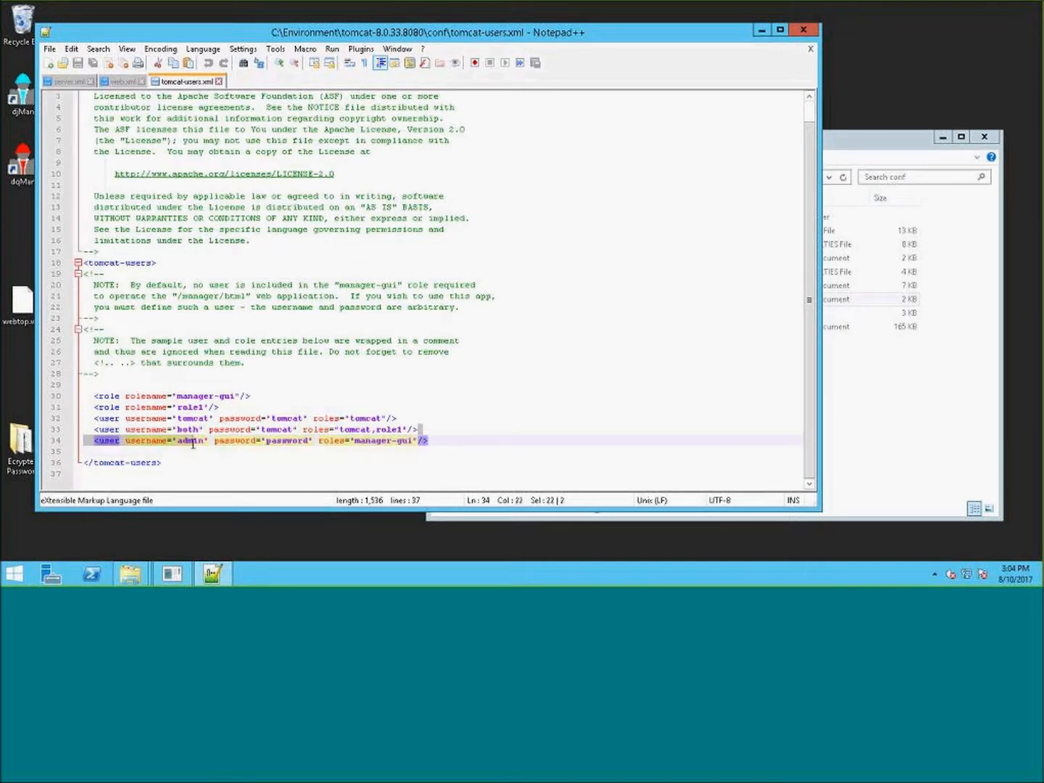
left_click_drag(342, 440, 68, 406)
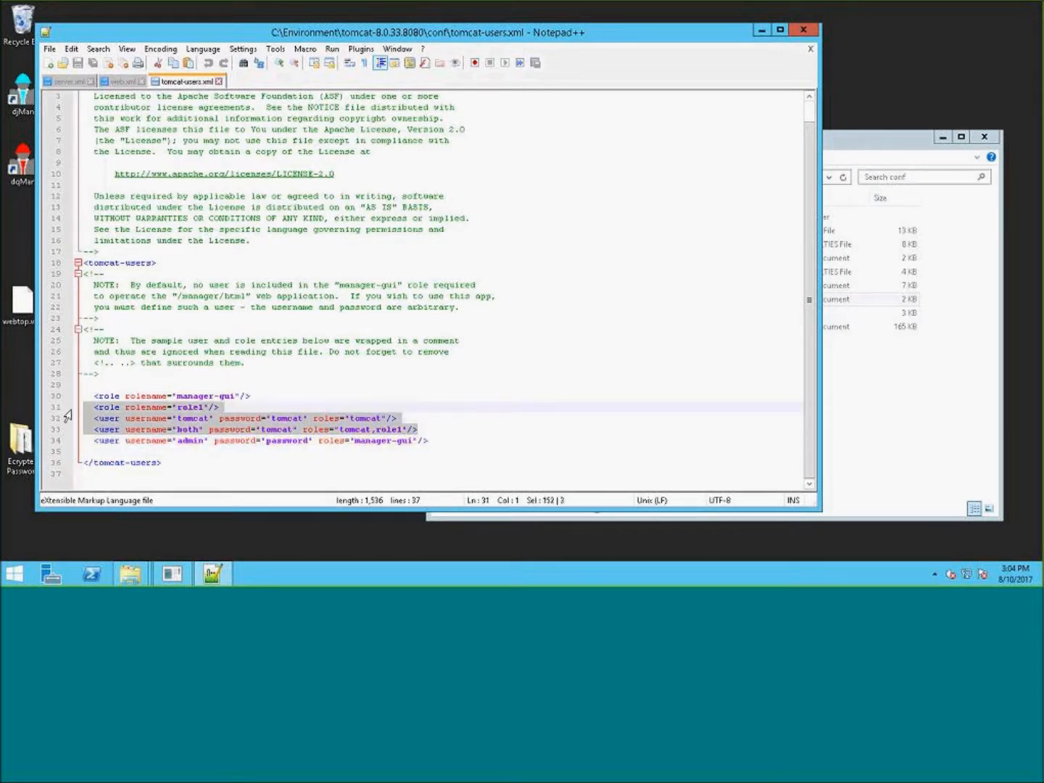
key("Delete")
key("Delete")
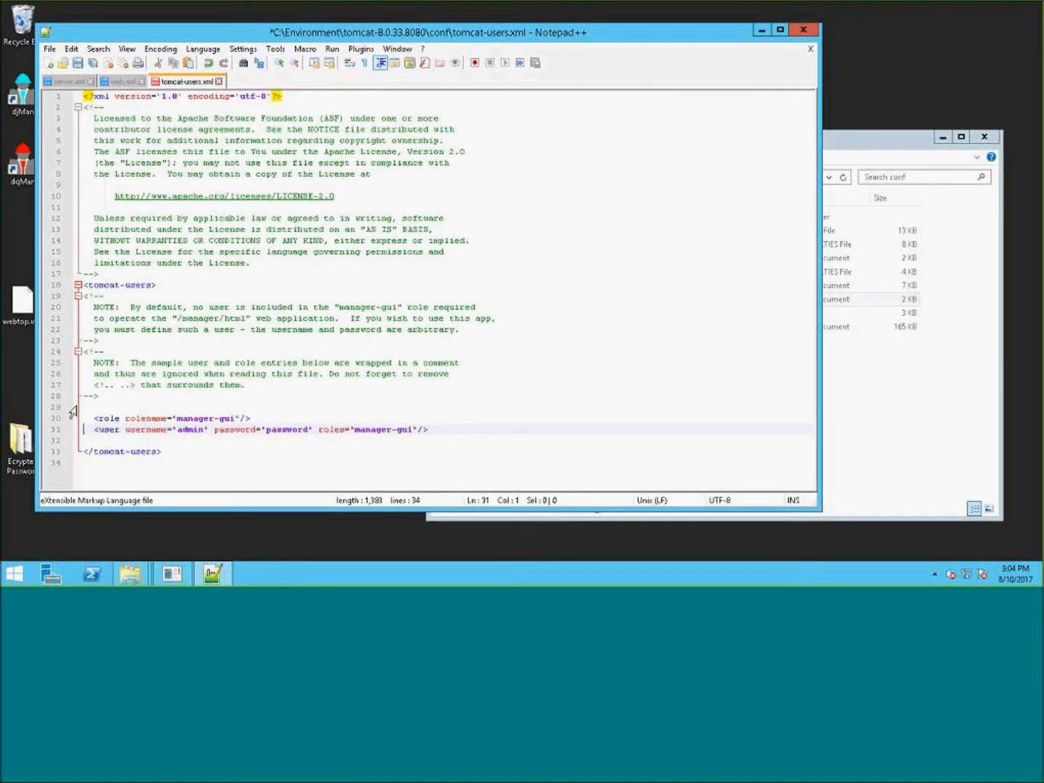
left_click(272, 418)
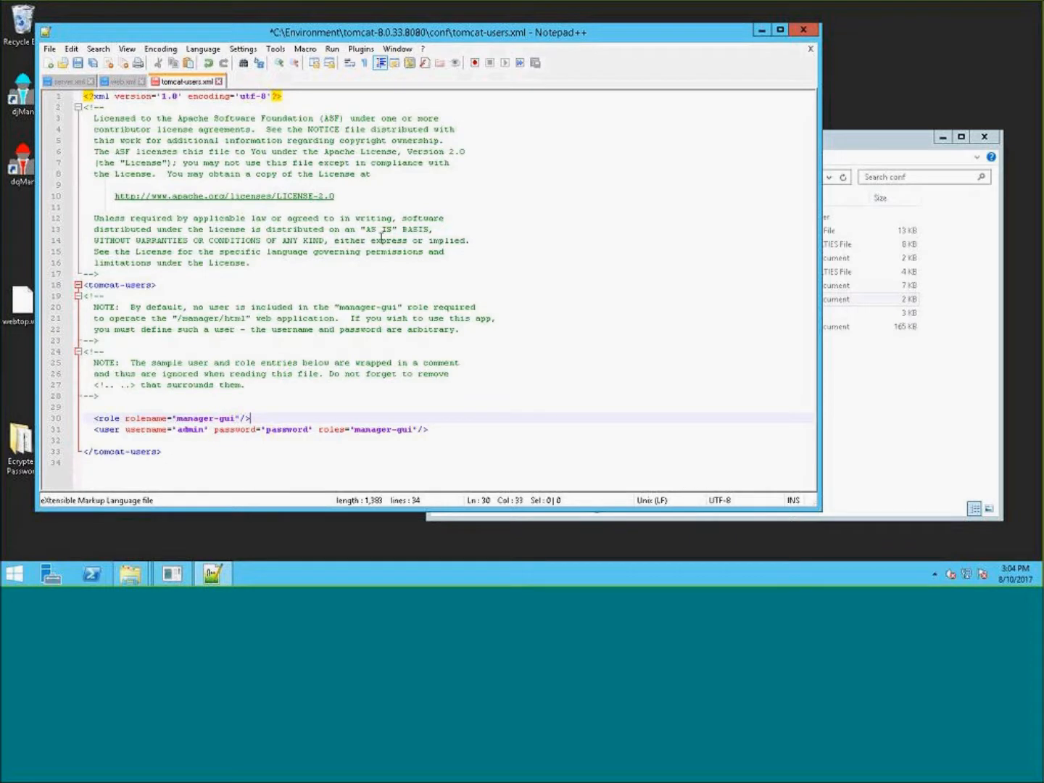
- Examine the remaining admin user entry and its roles in tomcat-users.xml
mouse_move(338, 318)
left_mouse_down()
mouse_move(355, 308)
mouse_move(337, 310)
left_mouse_up()
left_click(302, 404)
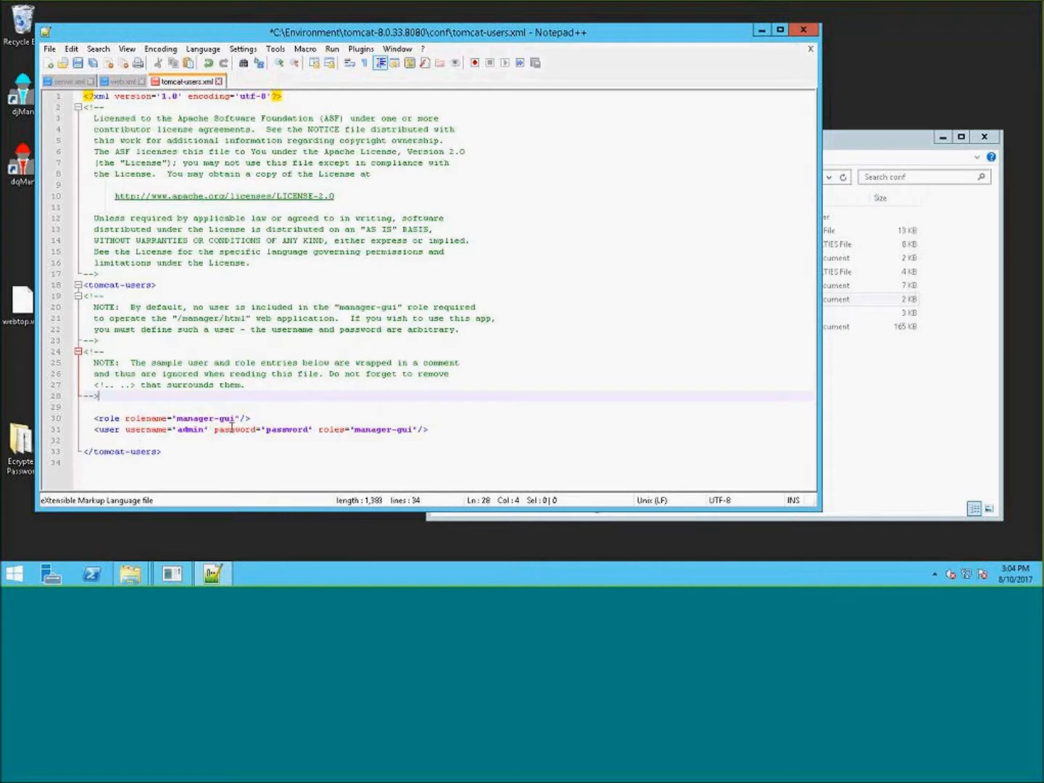
left_click(416, 430)
left_click_drag(415, 433, 318, 432)
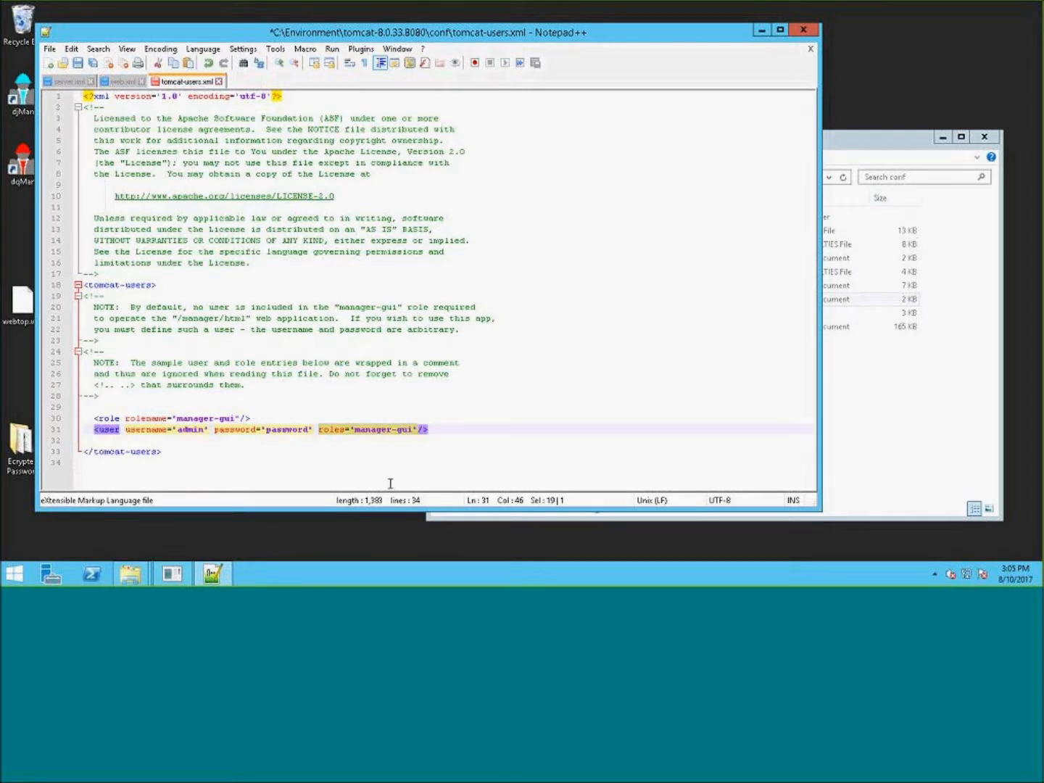
left_click(332, 284)
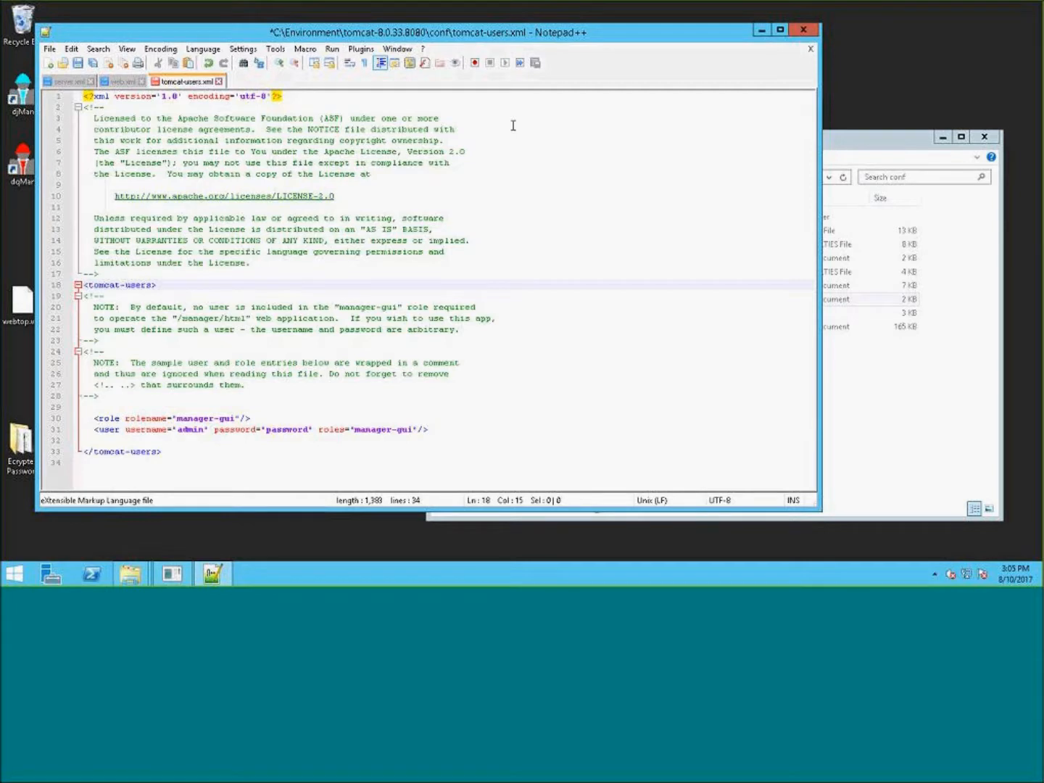
- Review the server.xml and web.xml tabs, then close web.xml
left_click(66, 84)
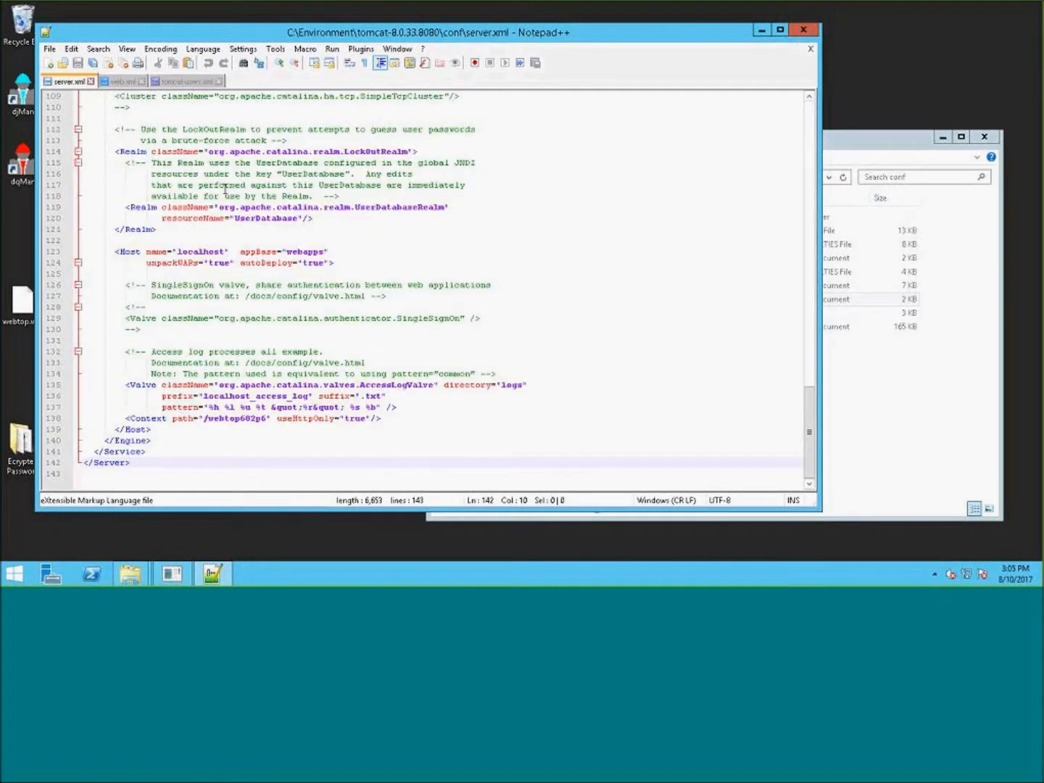
left_click(120, 82)
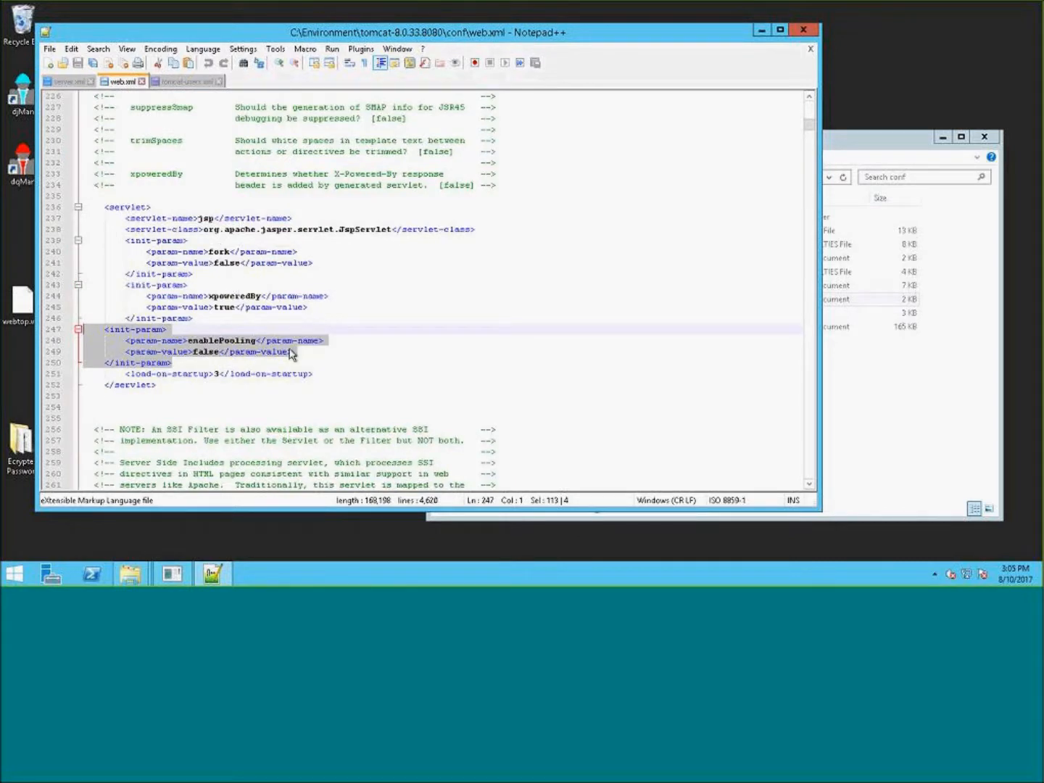
left_click(368, 377)
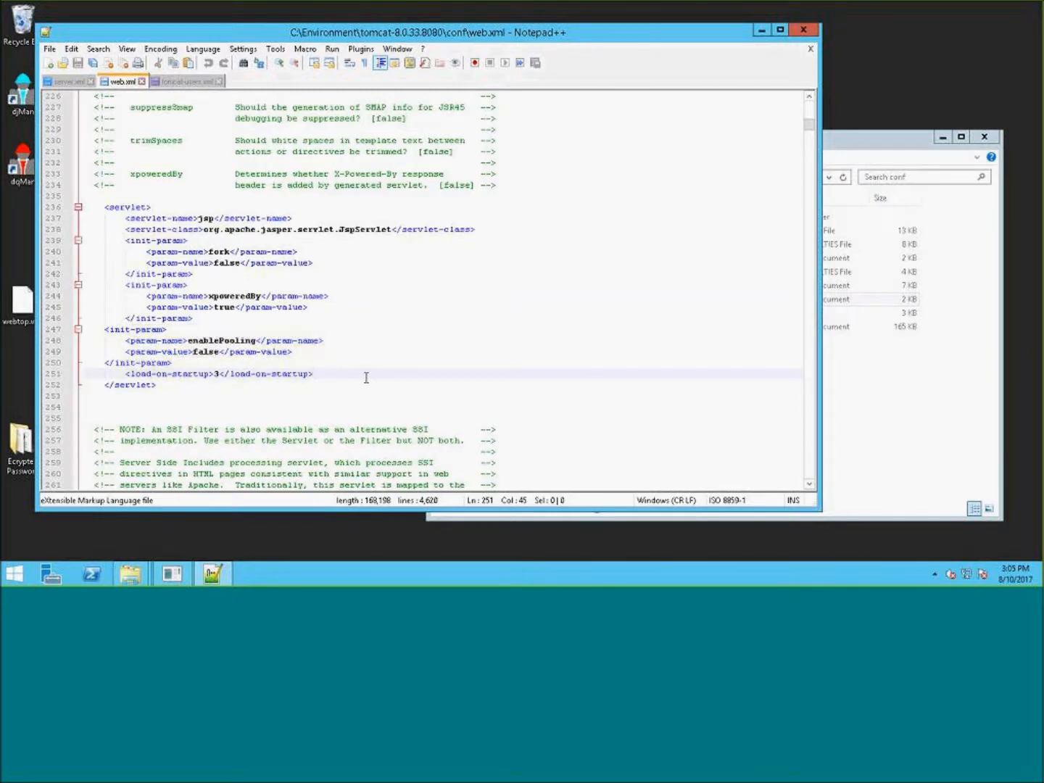
scroll(369, 380, "up", 6)
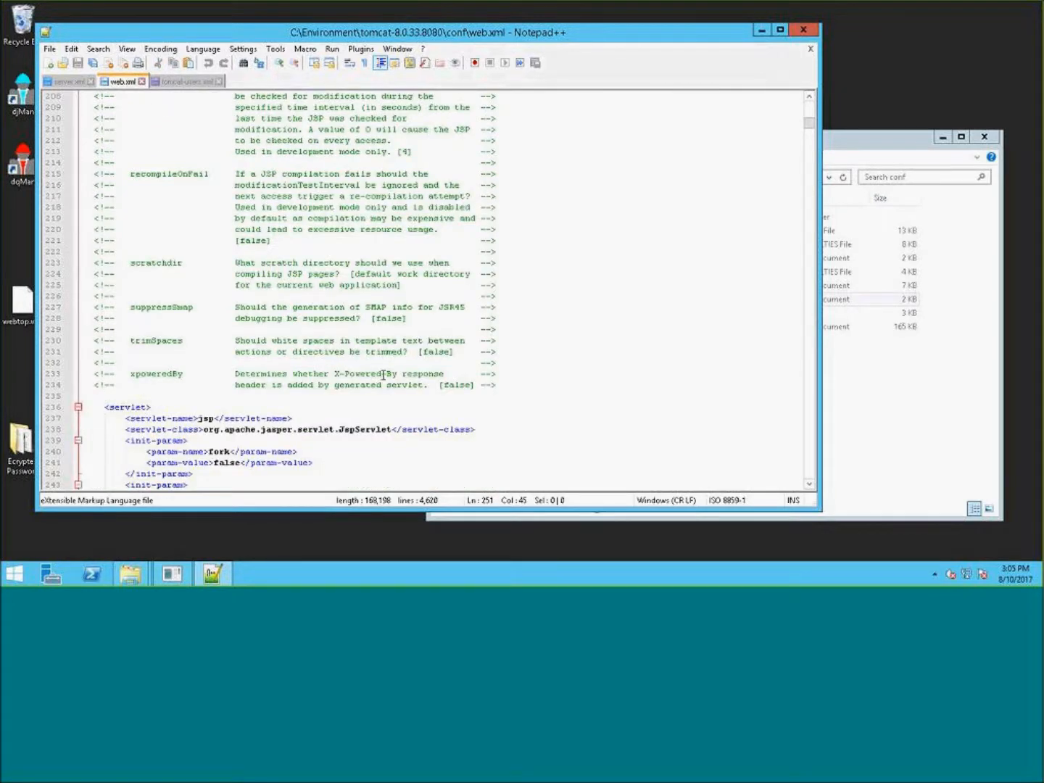
scroll(384, 374, "down", 20)
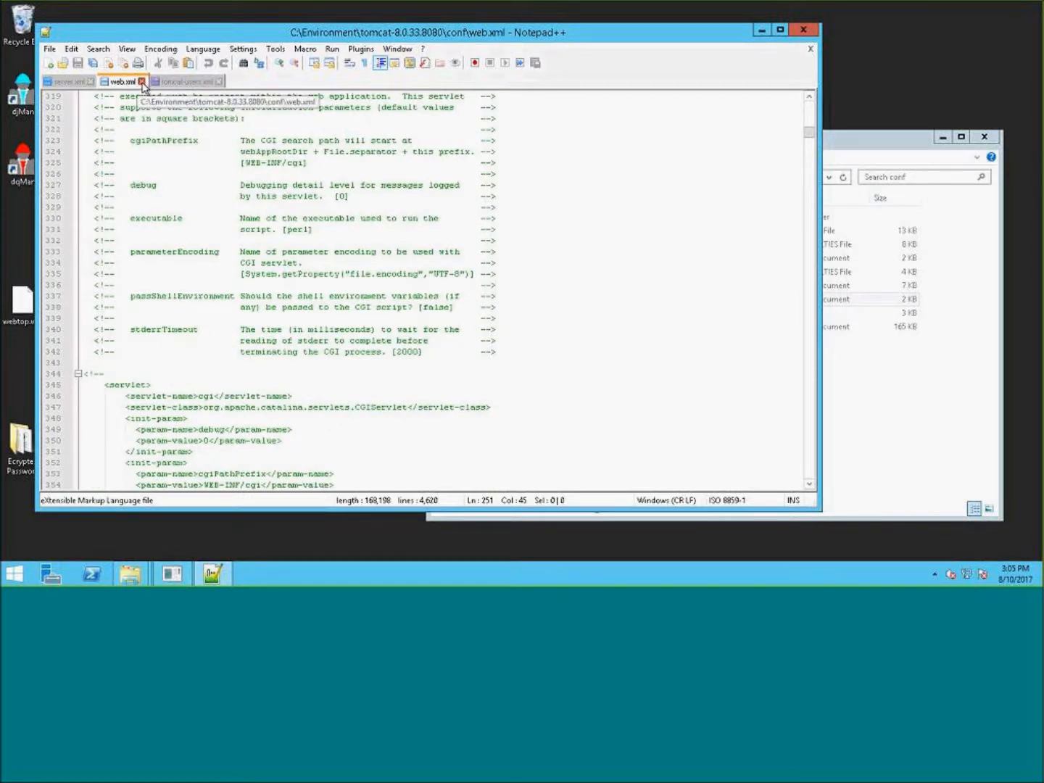
left_click(143, 82)
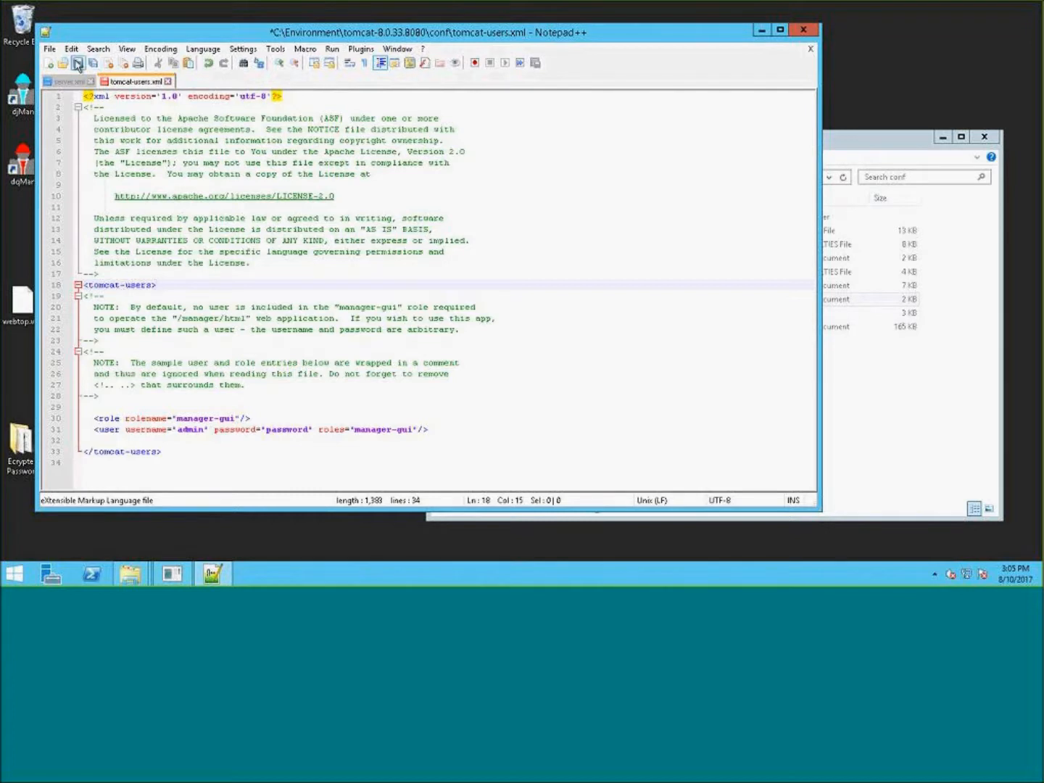
- Save tomcat-users.xml
left_click(77, 63)
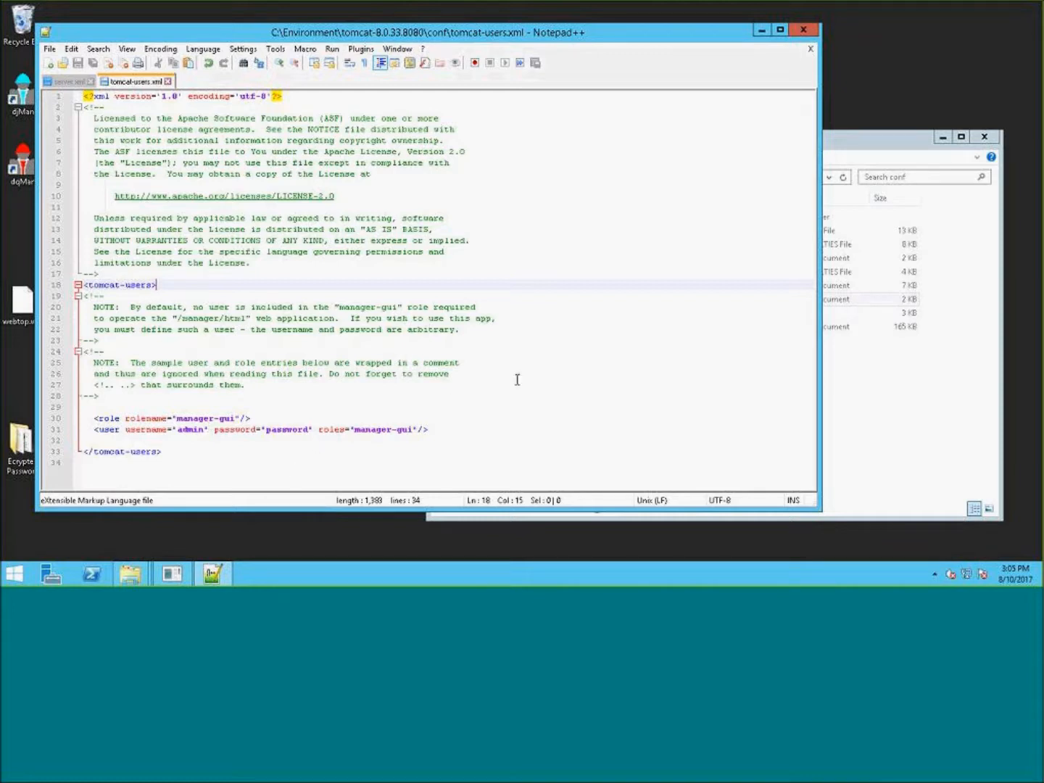
left_click_drag(517, 383, 507, 373)
left_click(105, 396)
left_click_drag(84, 392, 83, 297)
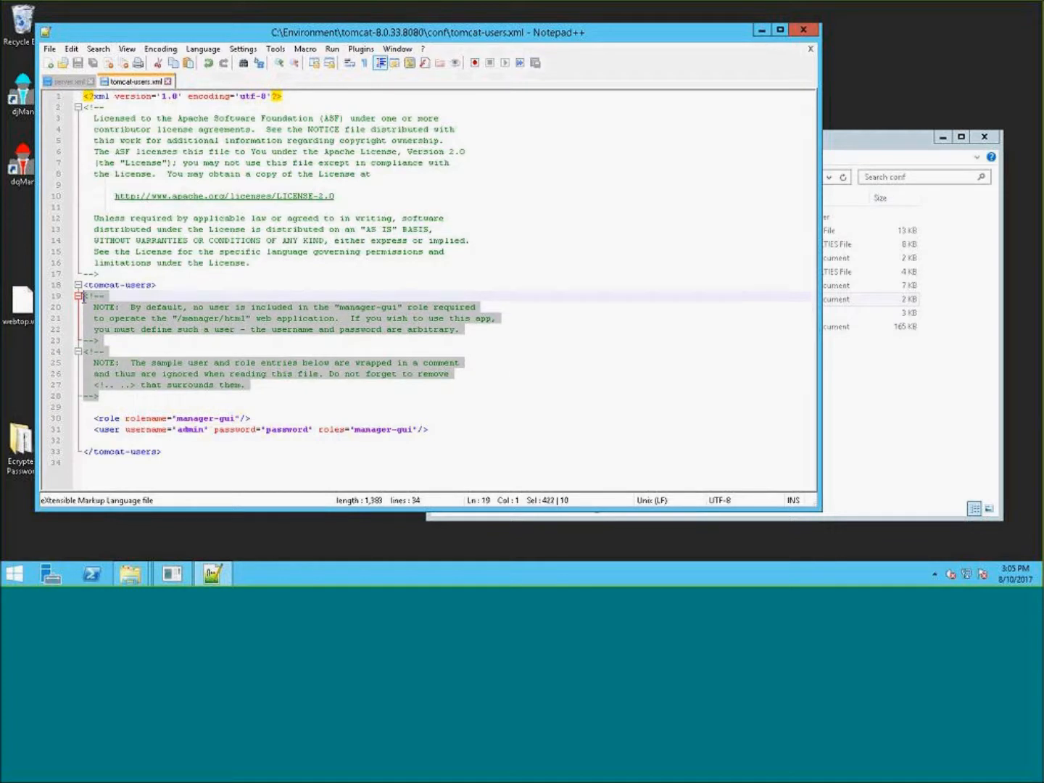
left_click(295, 406)
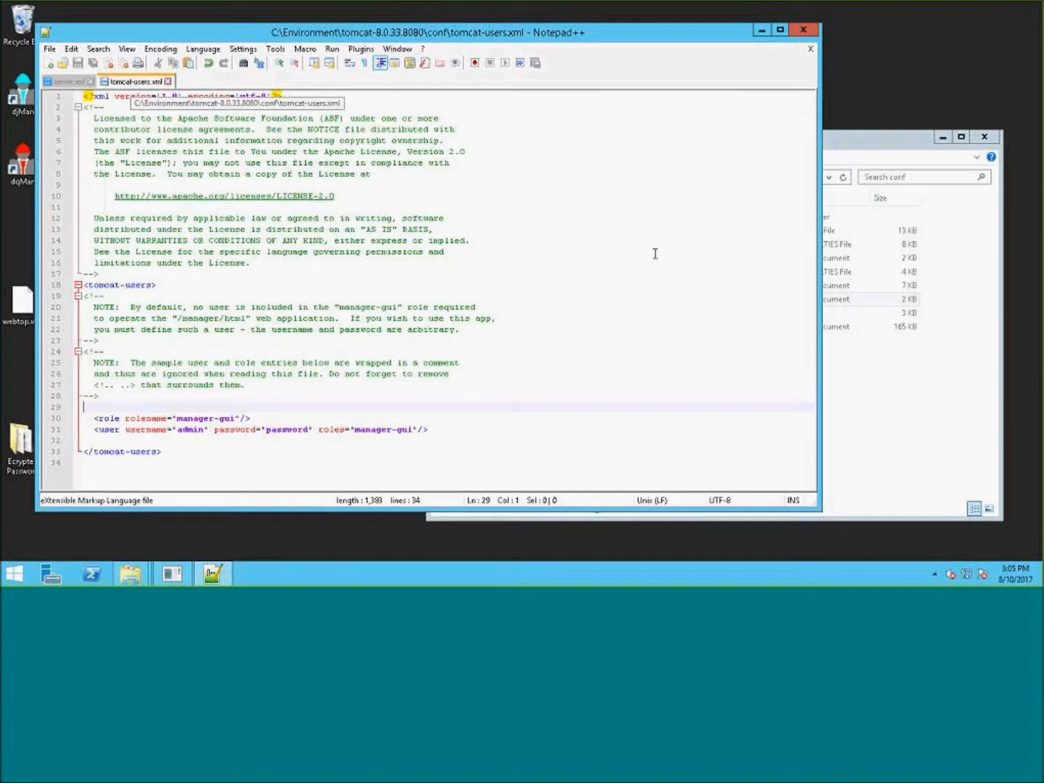
- Open tomcat-users.xml in the web browser to check its XML renders correctly
left_click(891, 370)
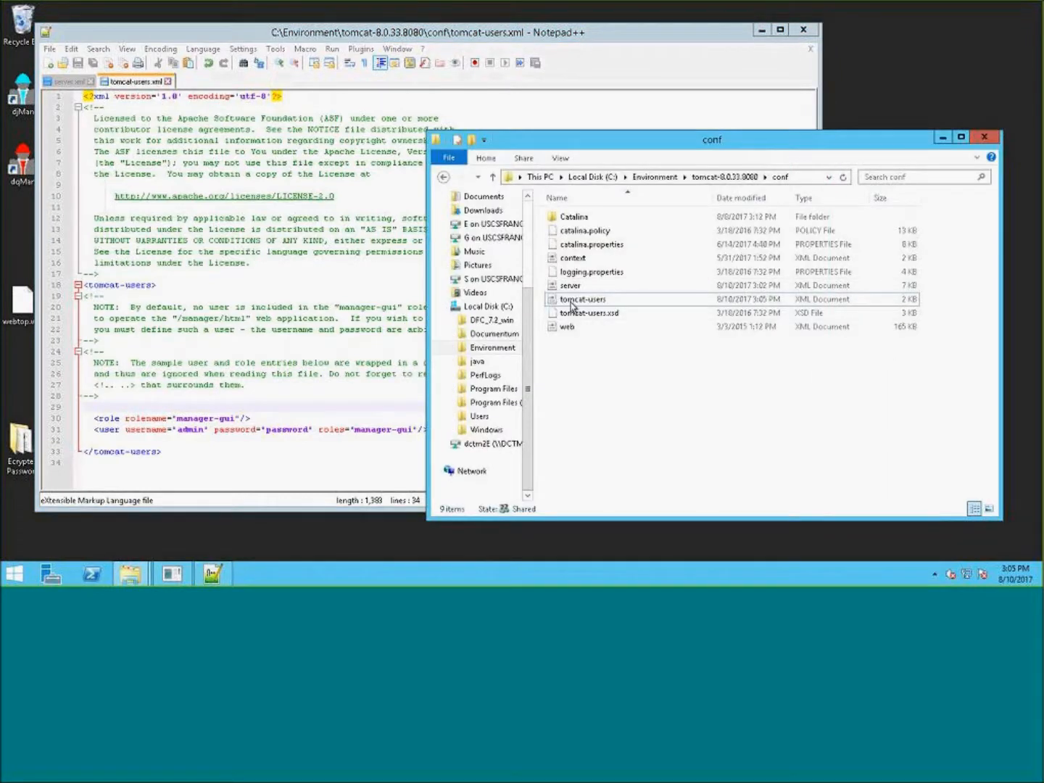
left_click(571, 304)
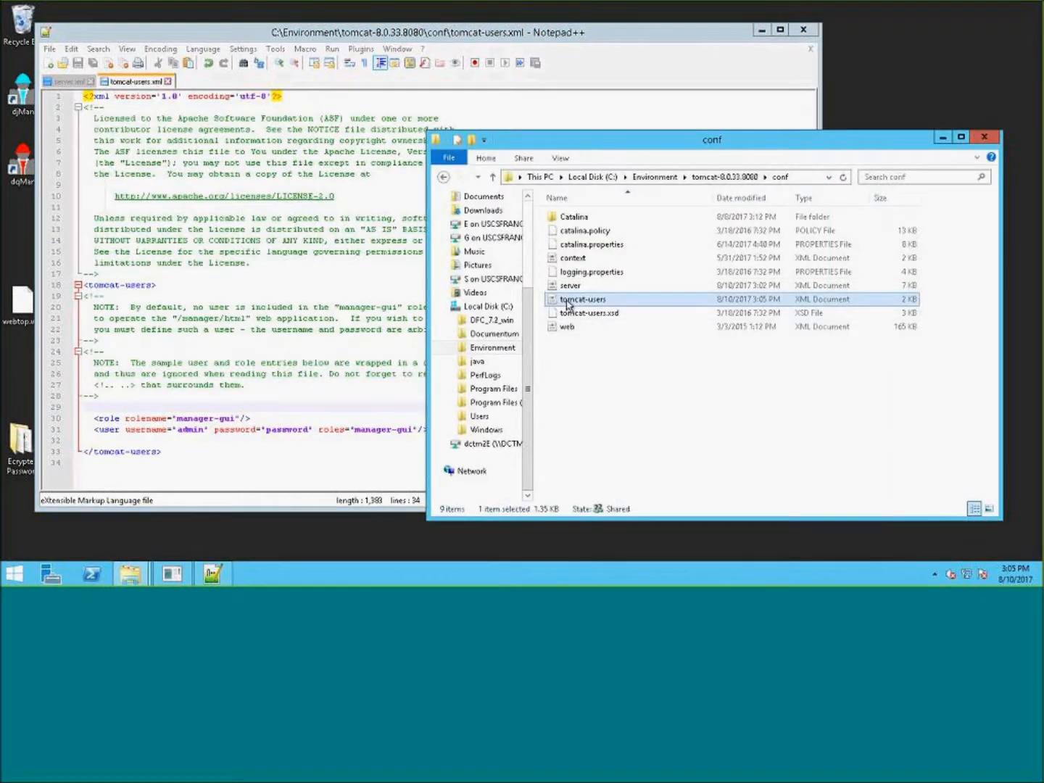
double_click(569, 305)
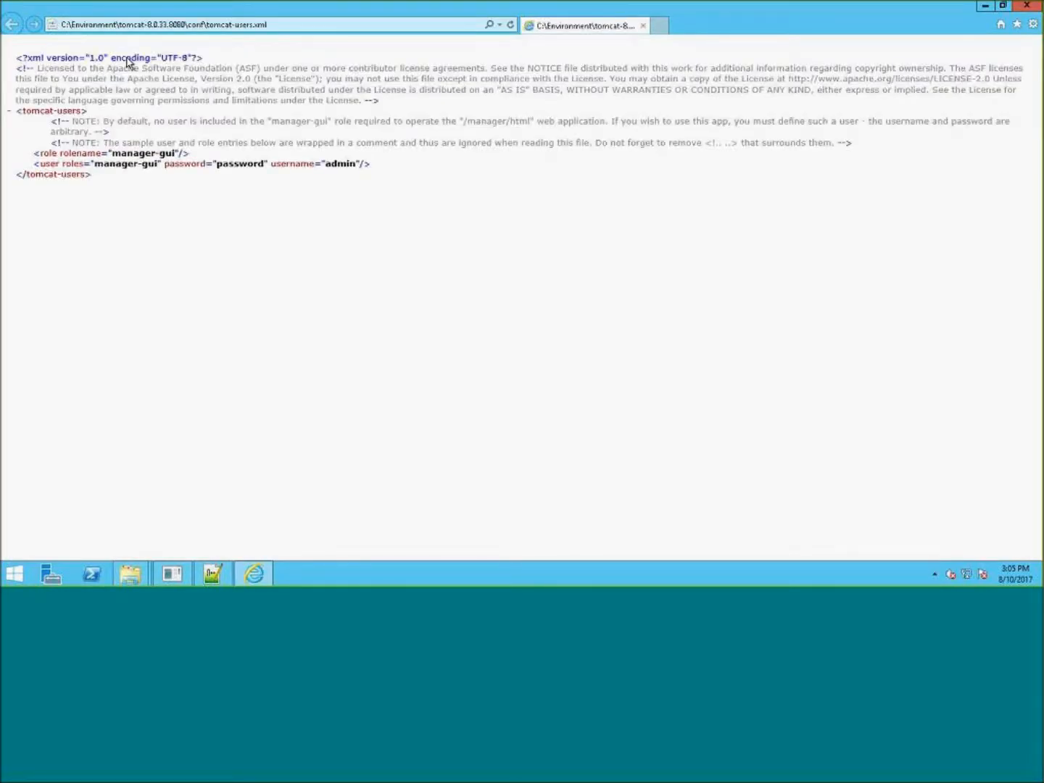
left_click_drag(90, 179, 337, 176)
left_click(1002, 6)
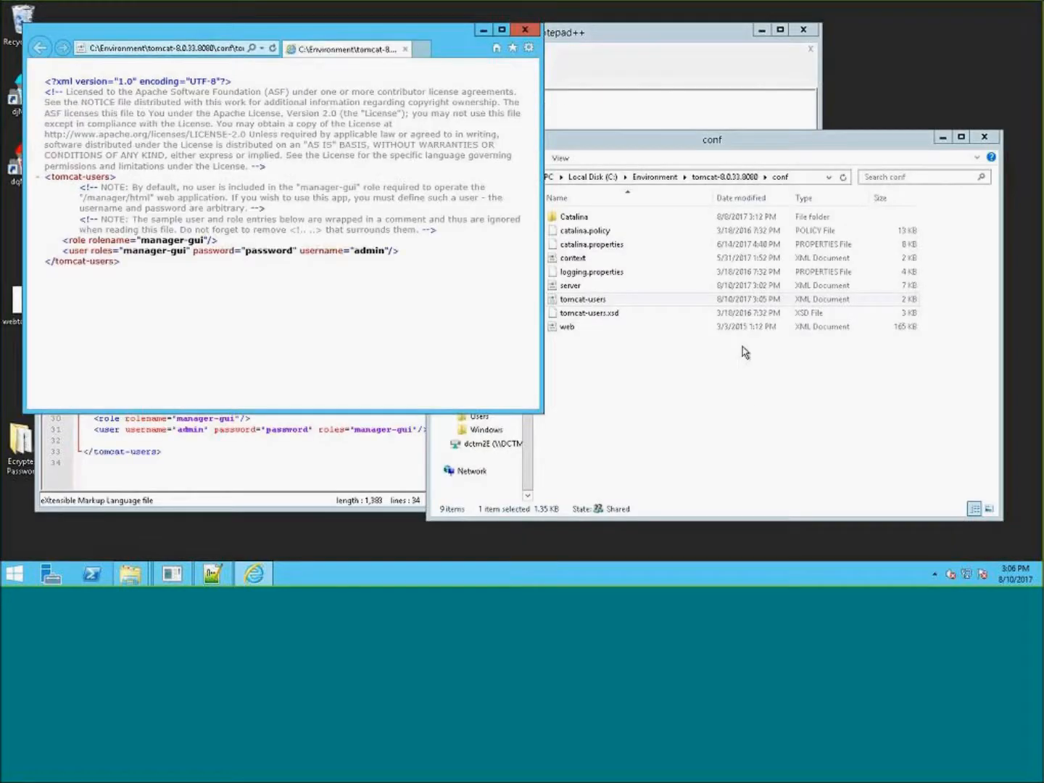
- Open tomcat-users.xml in Notepad and toggle word wrap to inspect its contents
left_click(695, 377)
right_click(606, 301)
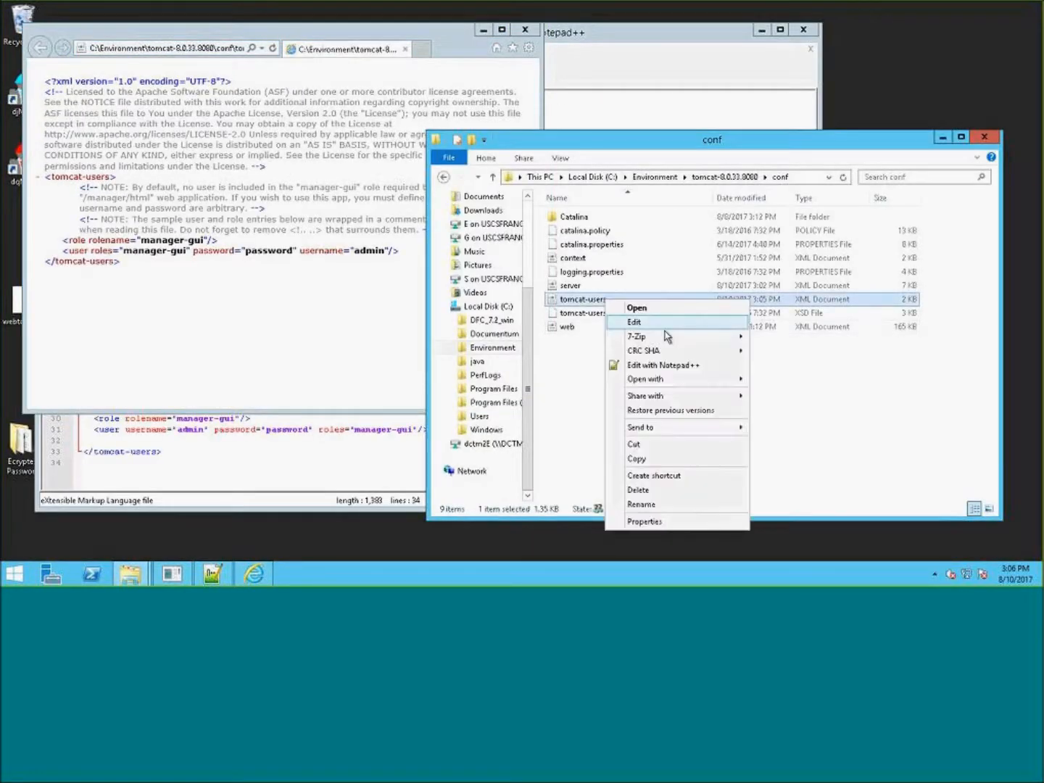
left_click(641, 327)
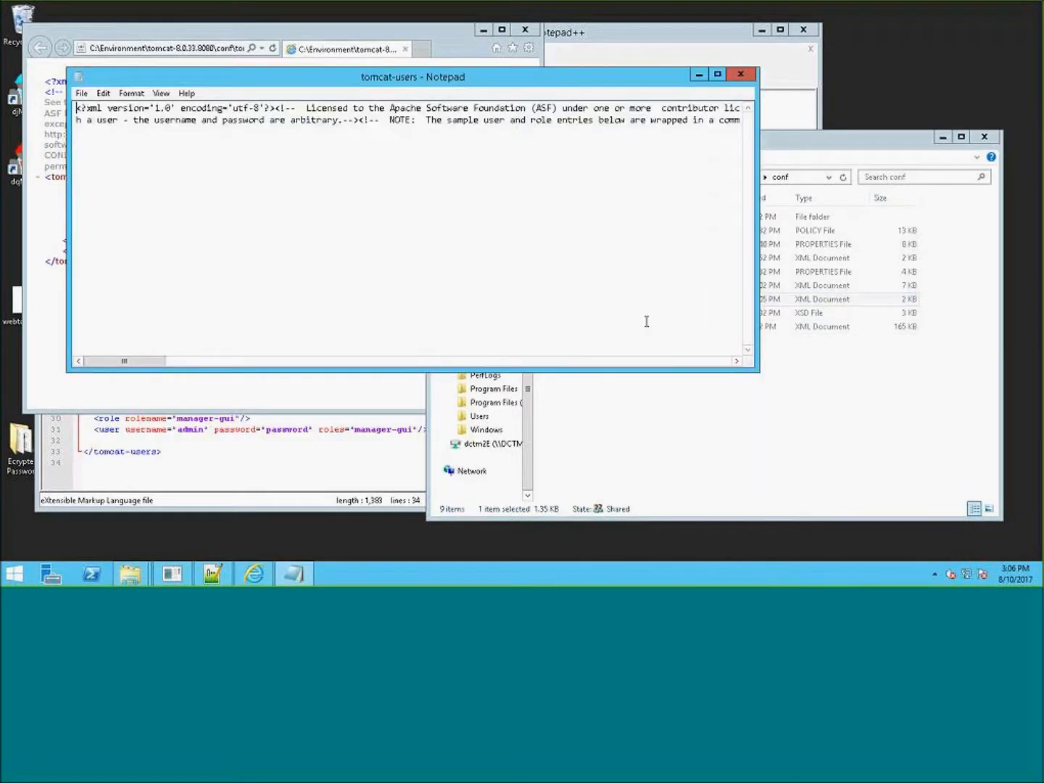
left_click(131, 93)
left_click(149, 106)
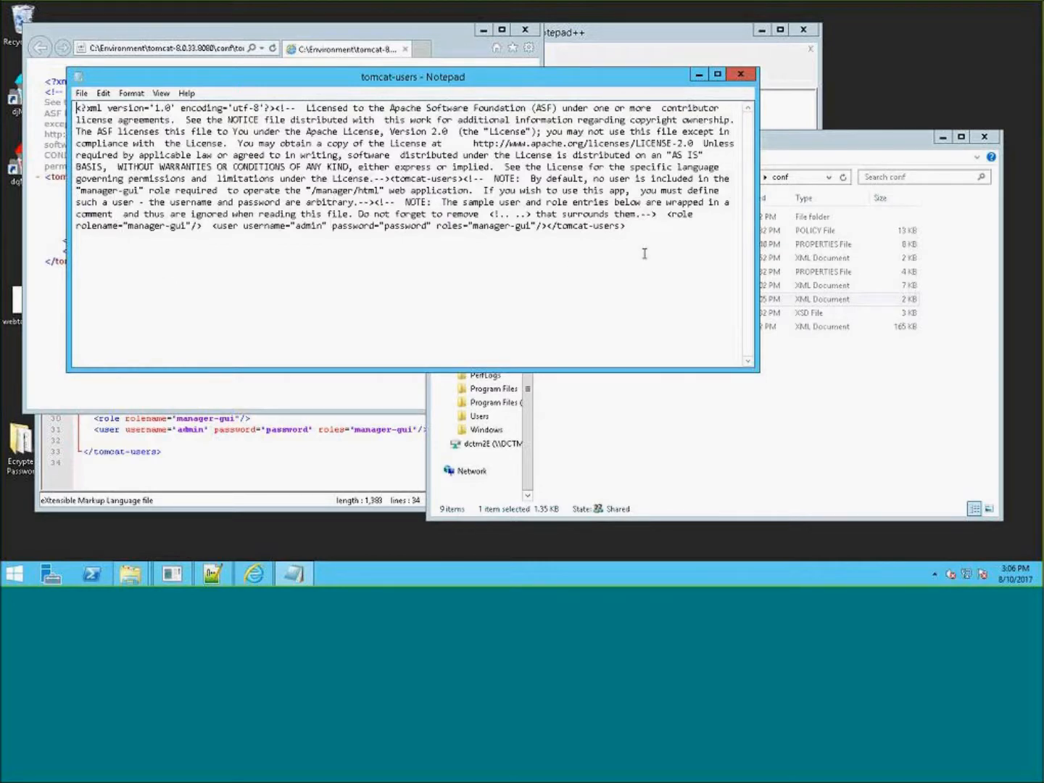
left_click(740, 74)
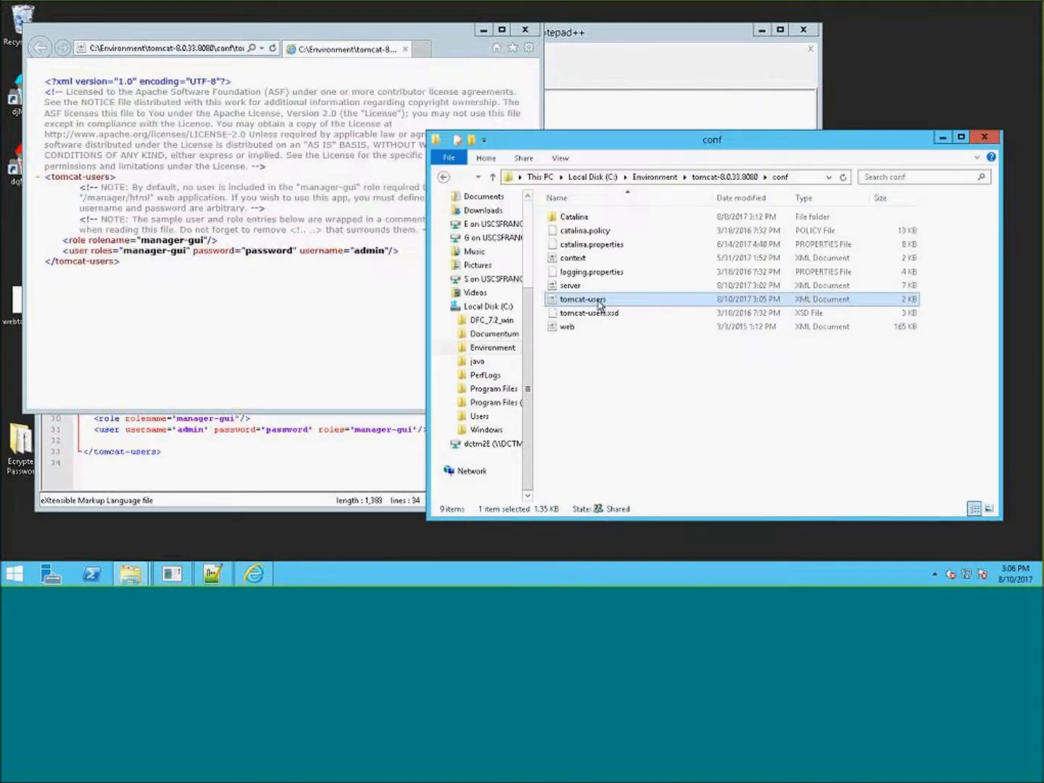
right_click(597, 304)
left_click(648, 322)
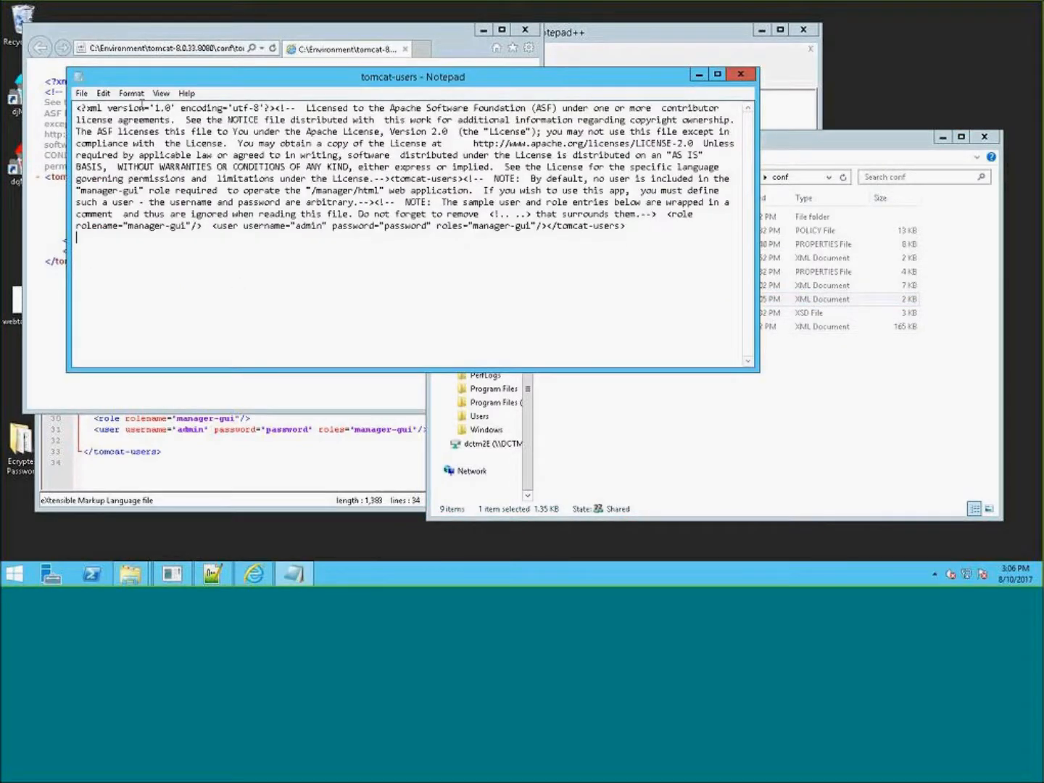
left_click(132, 93)
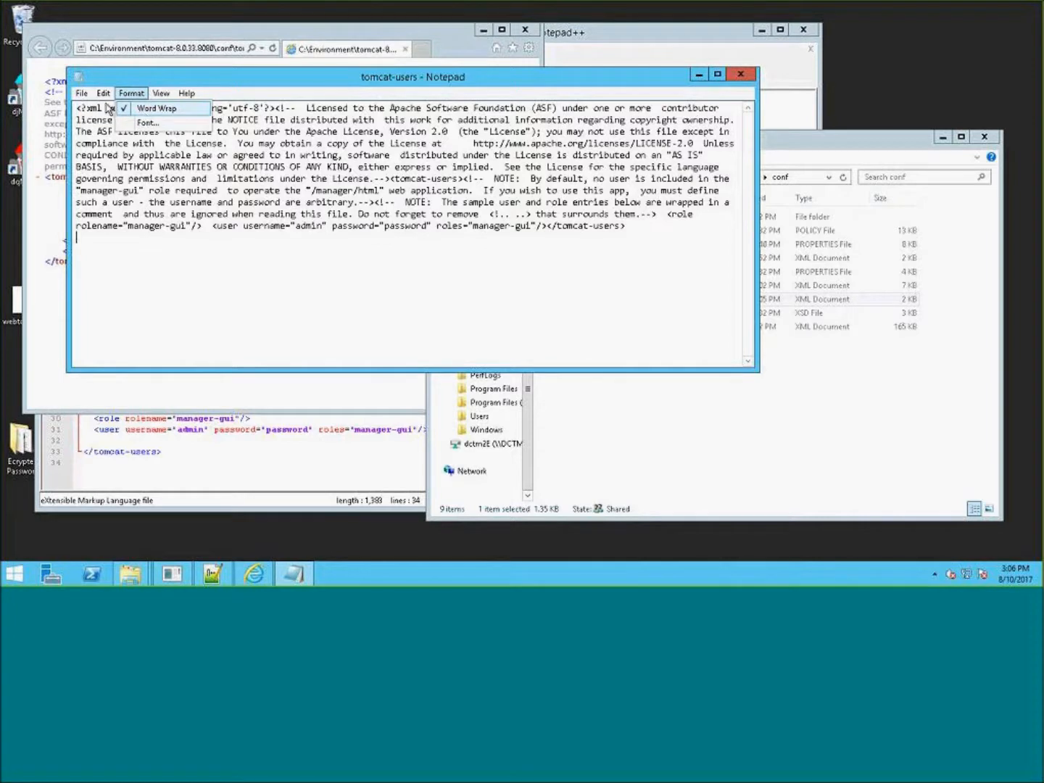
left_click(148, 108)
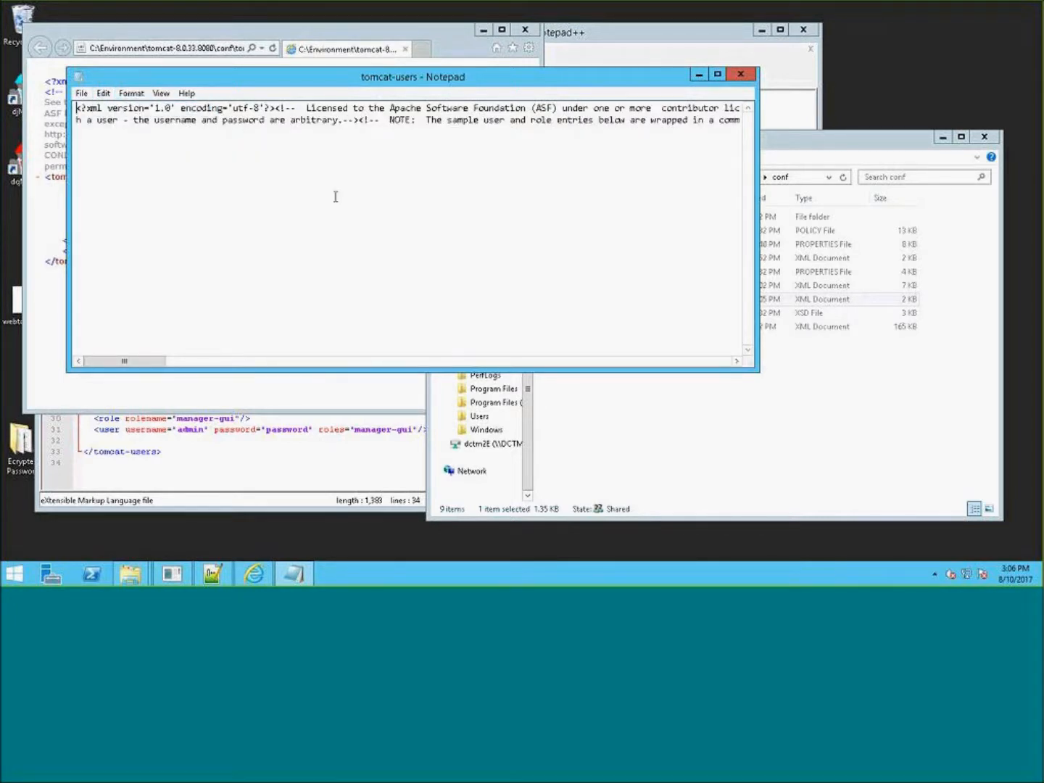
left_click(740, 74)
- Open tomcat-users.xml in WordPad and review the commented section and user entries
right_click(571, 299)
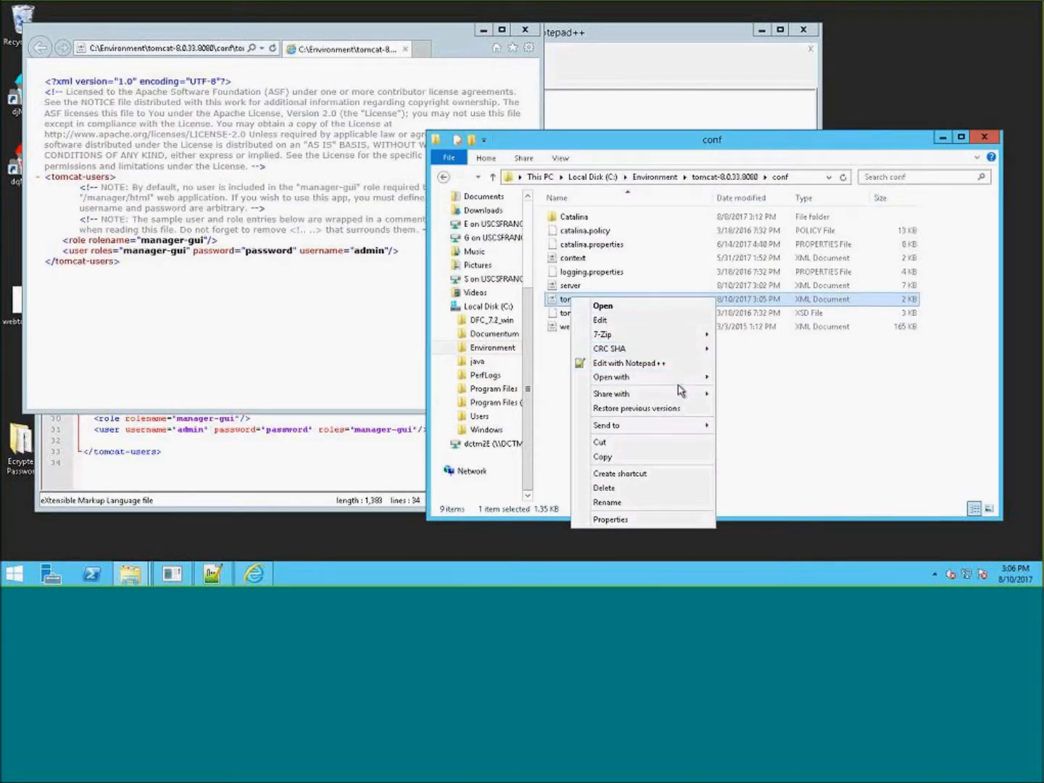
mouse_move(674, 377)
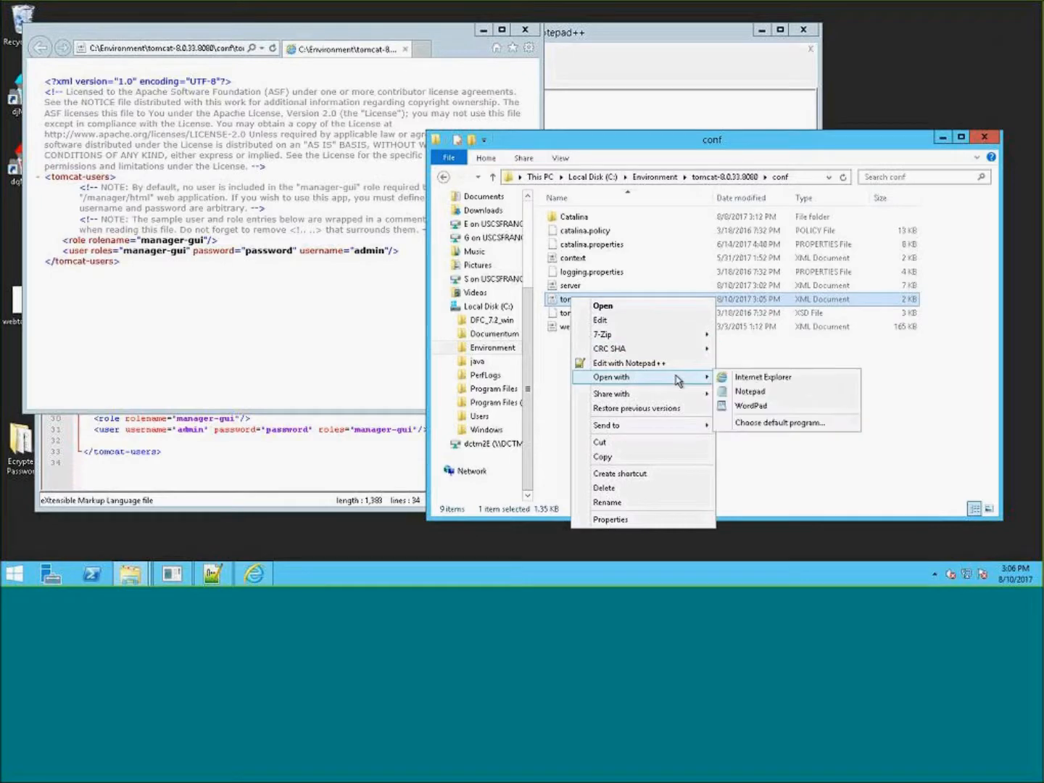
left_click(766, 405)
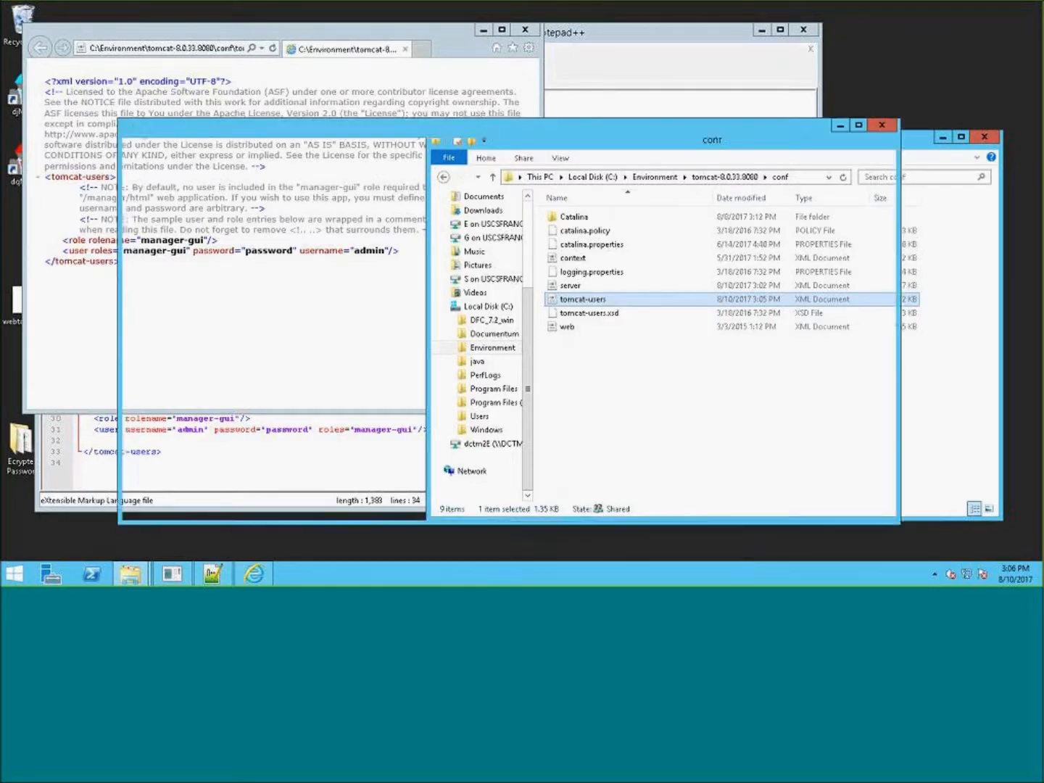
scroll(744, 304, "down", 8)
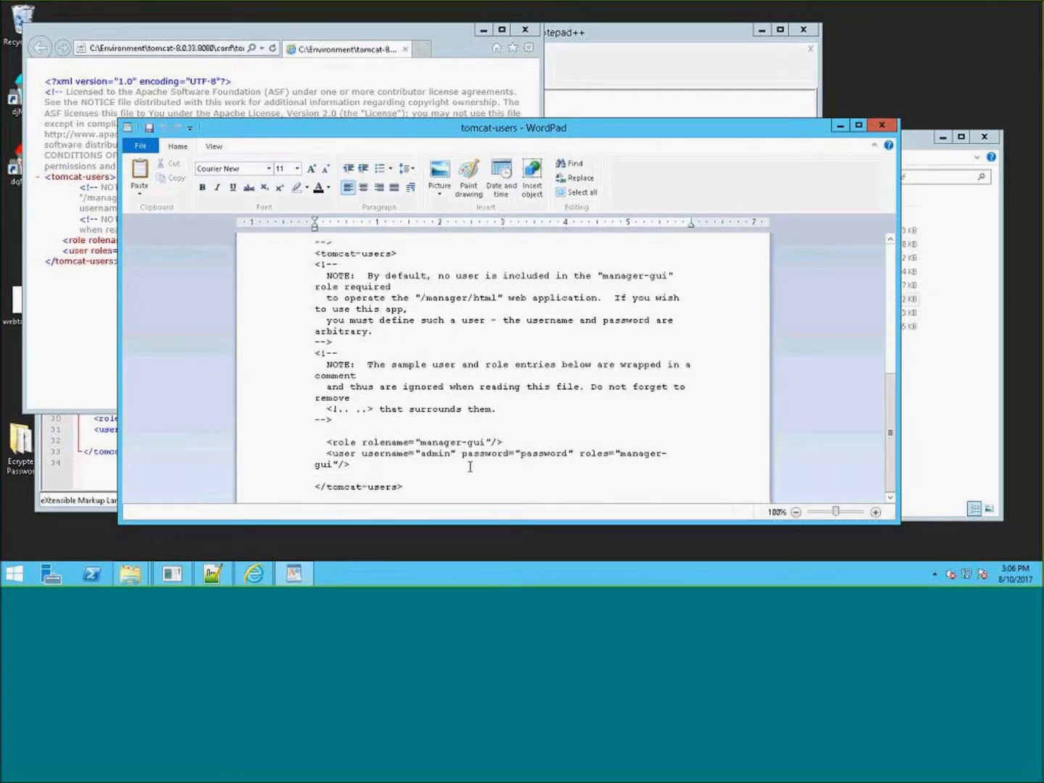
left_click_drag(354, 354, 306, 356)
left_click_drag(342, 420, 312, 420)
left_click(882, 125)
left_click(209, 270)
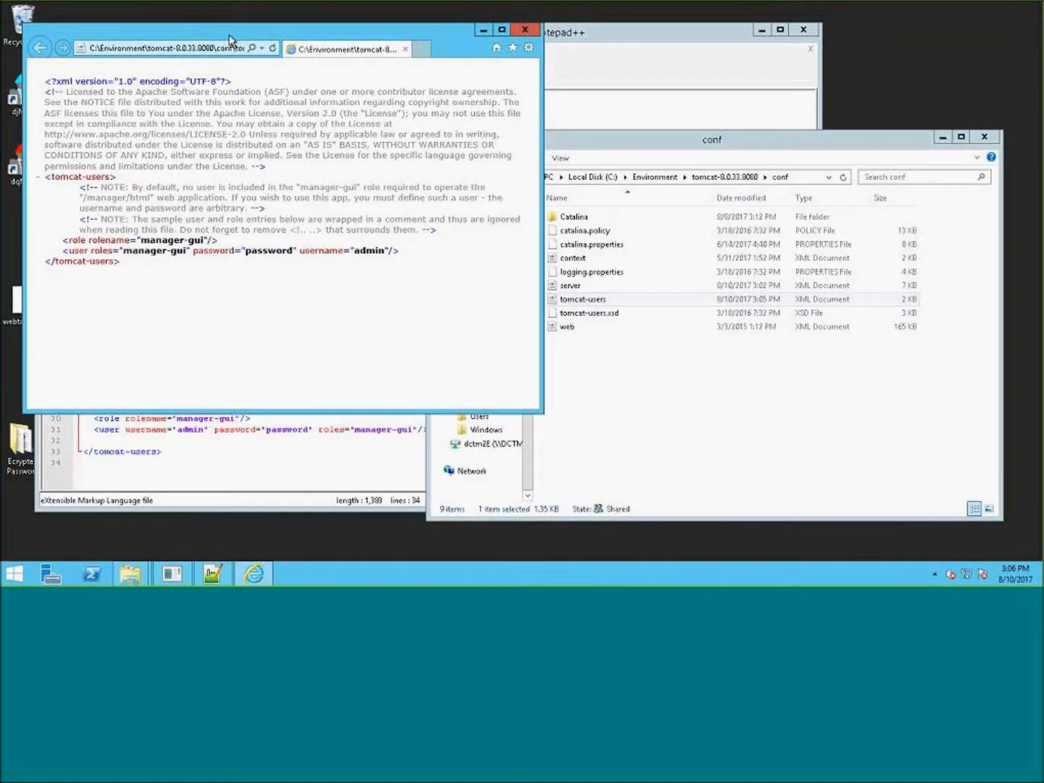
left_click_drag(32, 264, 35, 197)
left_click(252, 464)
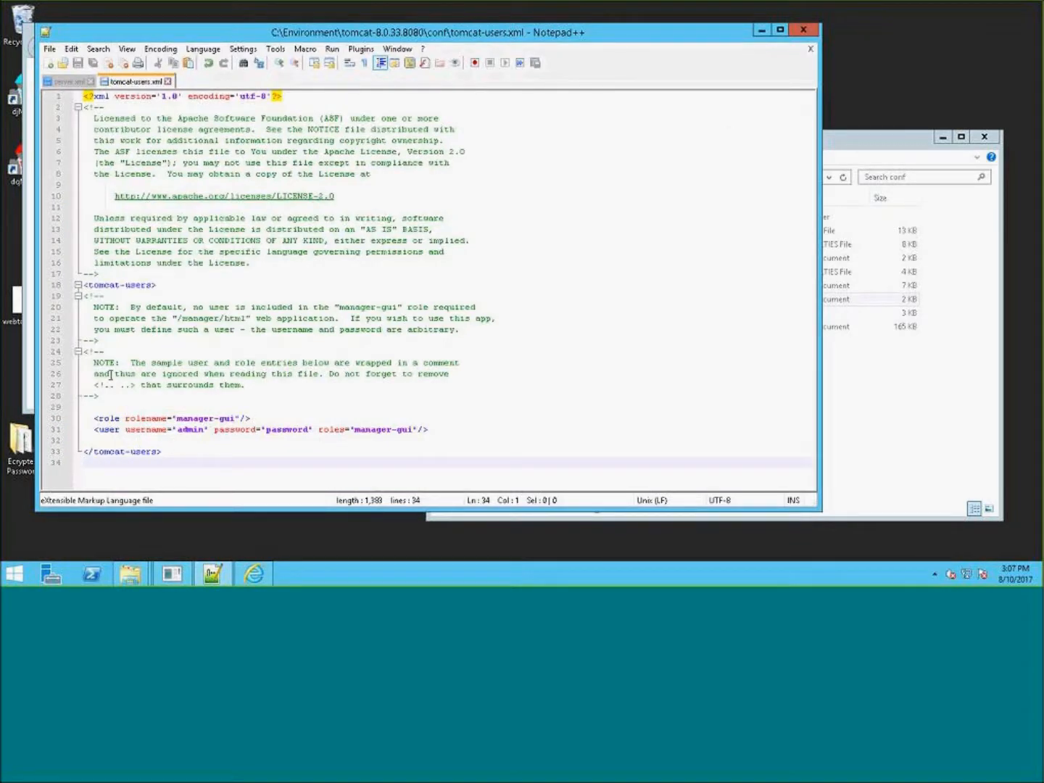
left_click_drag(94, 384, 72, 379)
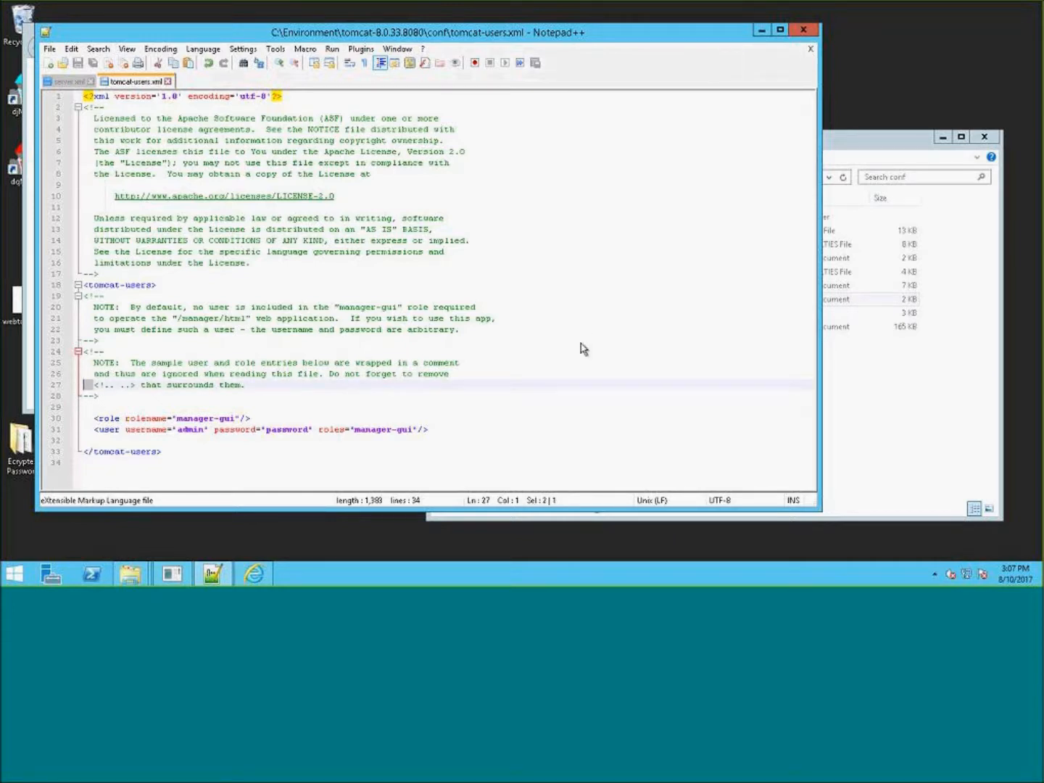
left_click(926, 332)
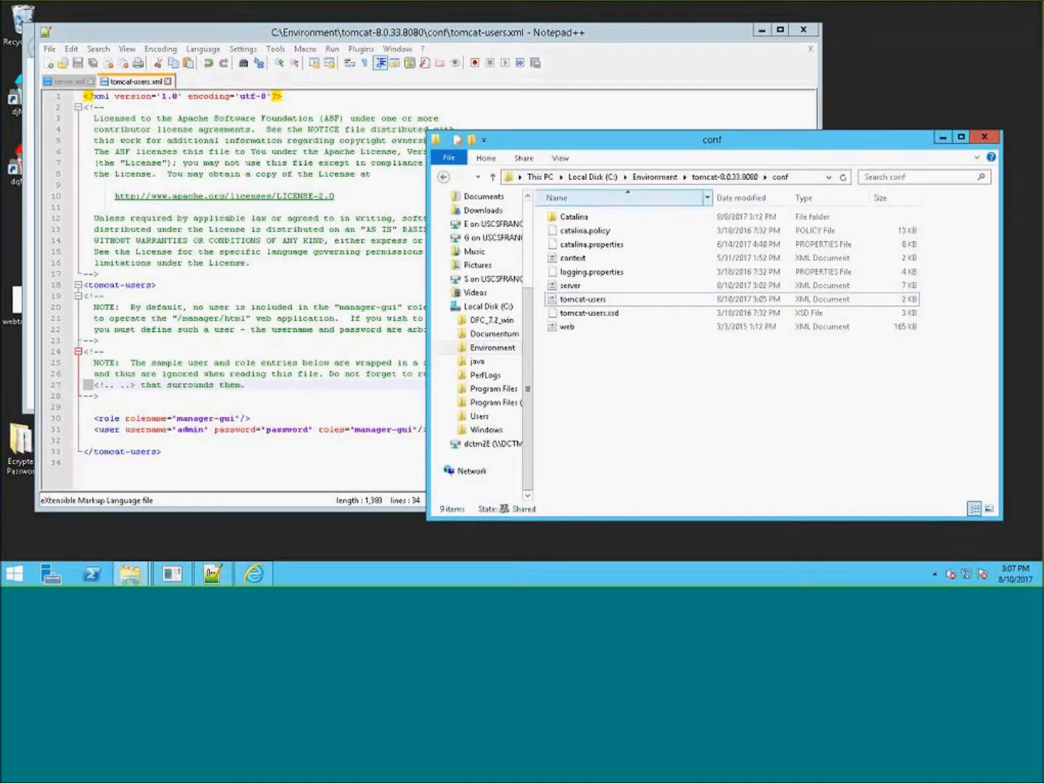
- Permanently delete the jdk1.8.0_91 folder from the tomcat-8.0.33.8080 directory
left_click(725, 177)
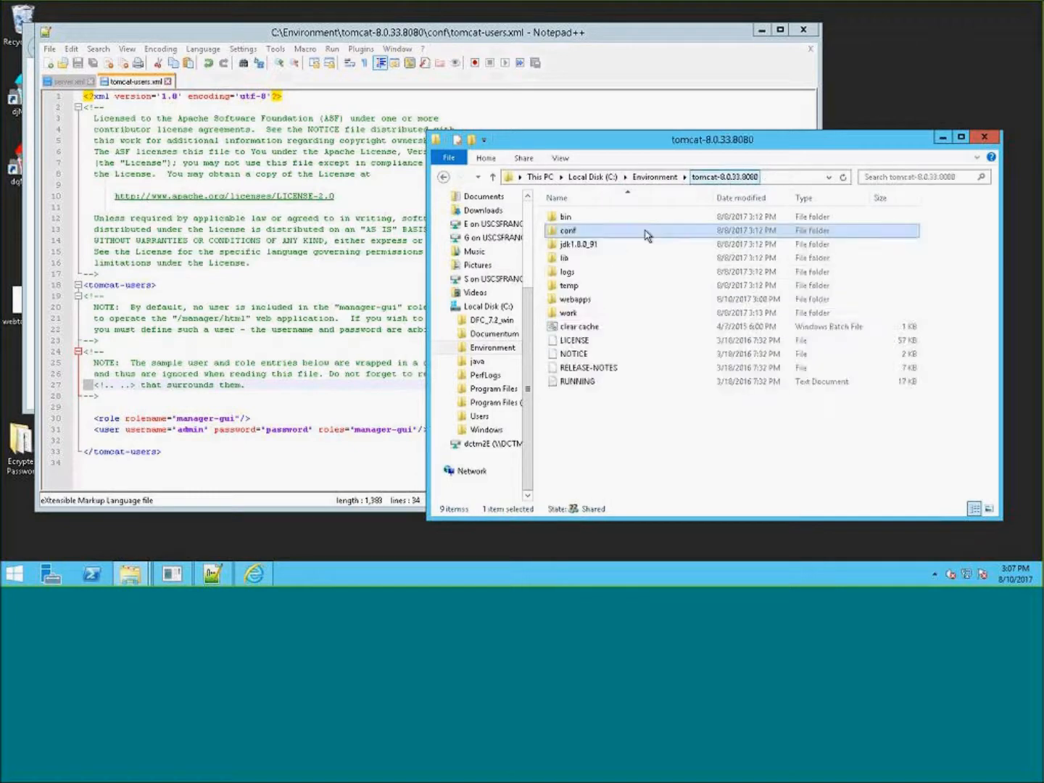
left_click(592, 248)
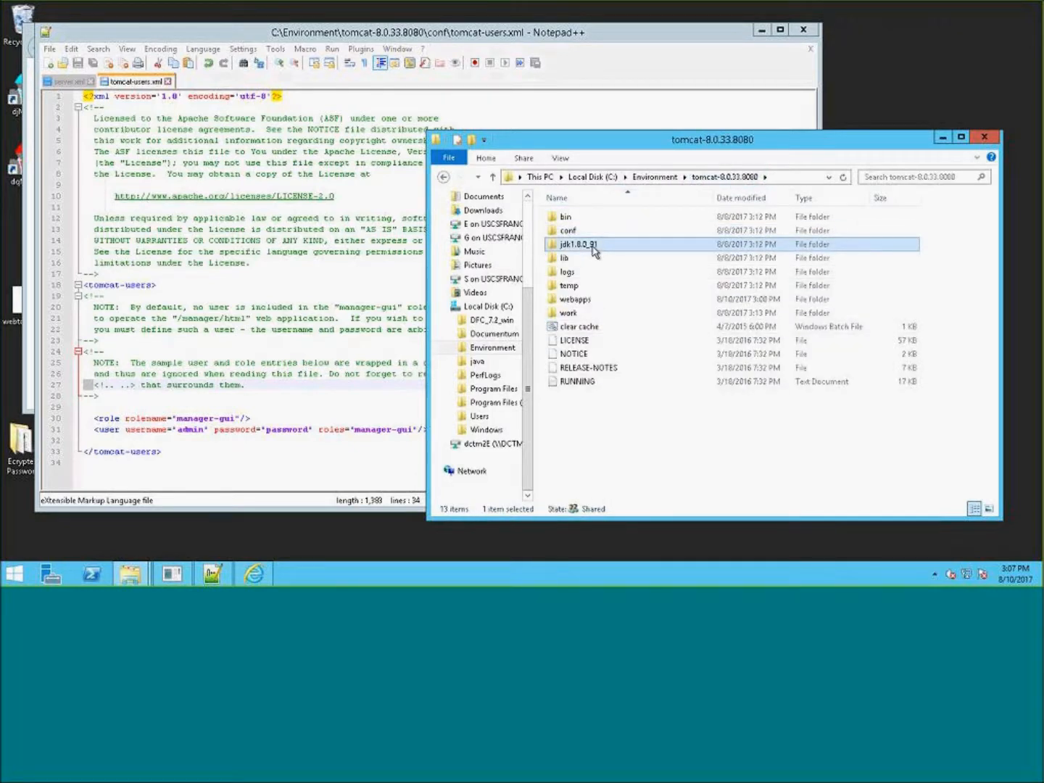
key("shift+Delete")
left_click(624, 337)
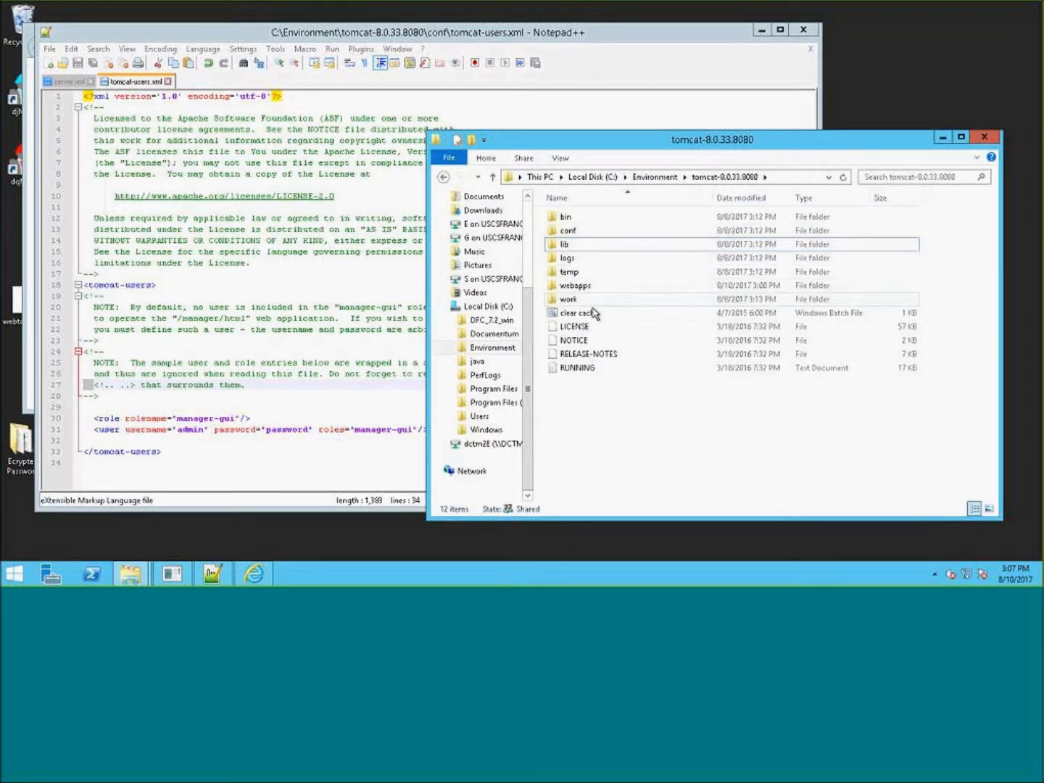
- Copy app.xml from the Ecrypted Password desktop folder into webapps\webtop682p6\custom
double_click(584, 288)
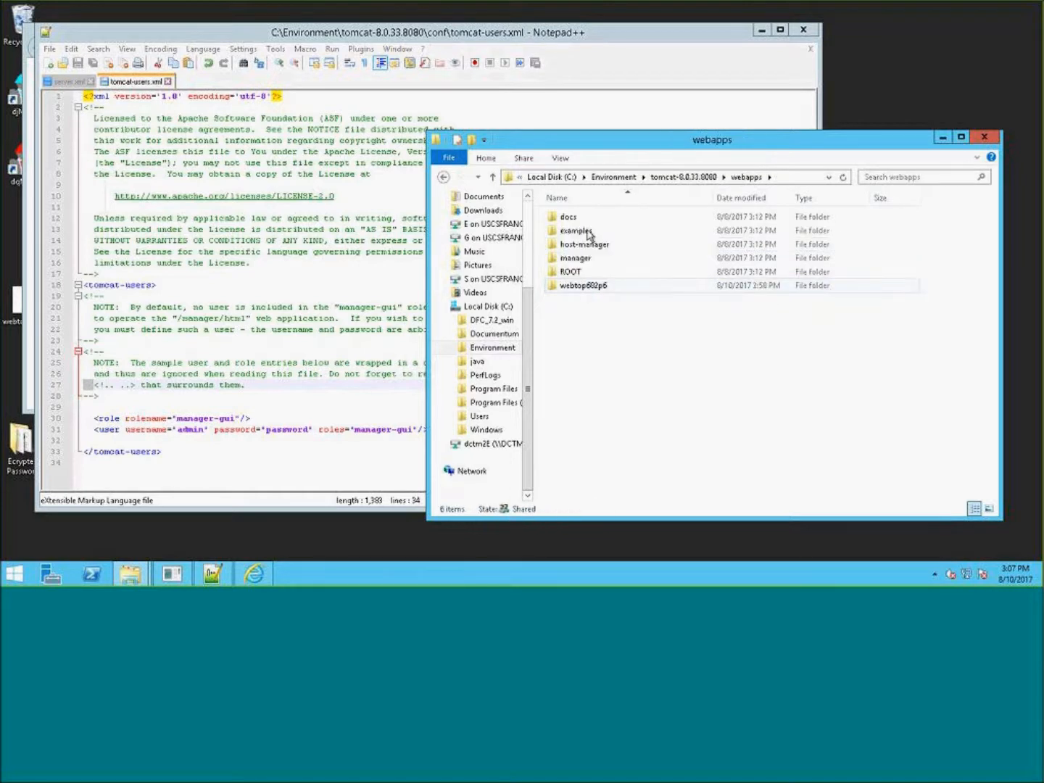
left_click(602, 287)
double_click(602, 287)
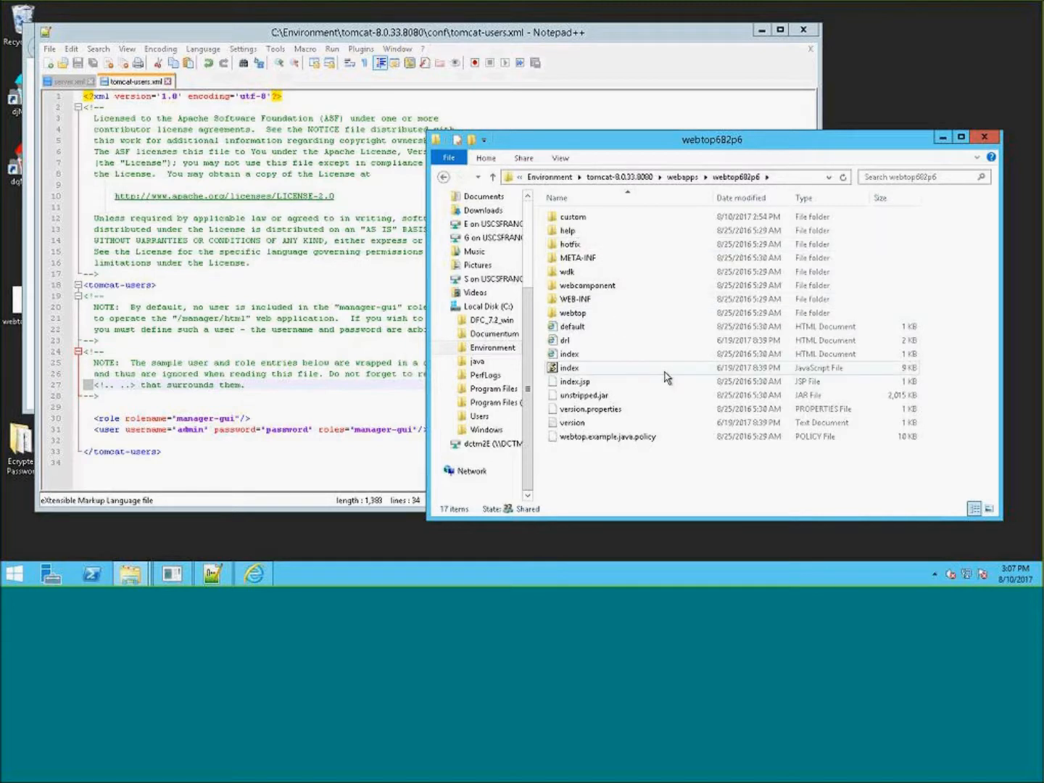
double_click(584, 223)
double_click(572, 218)
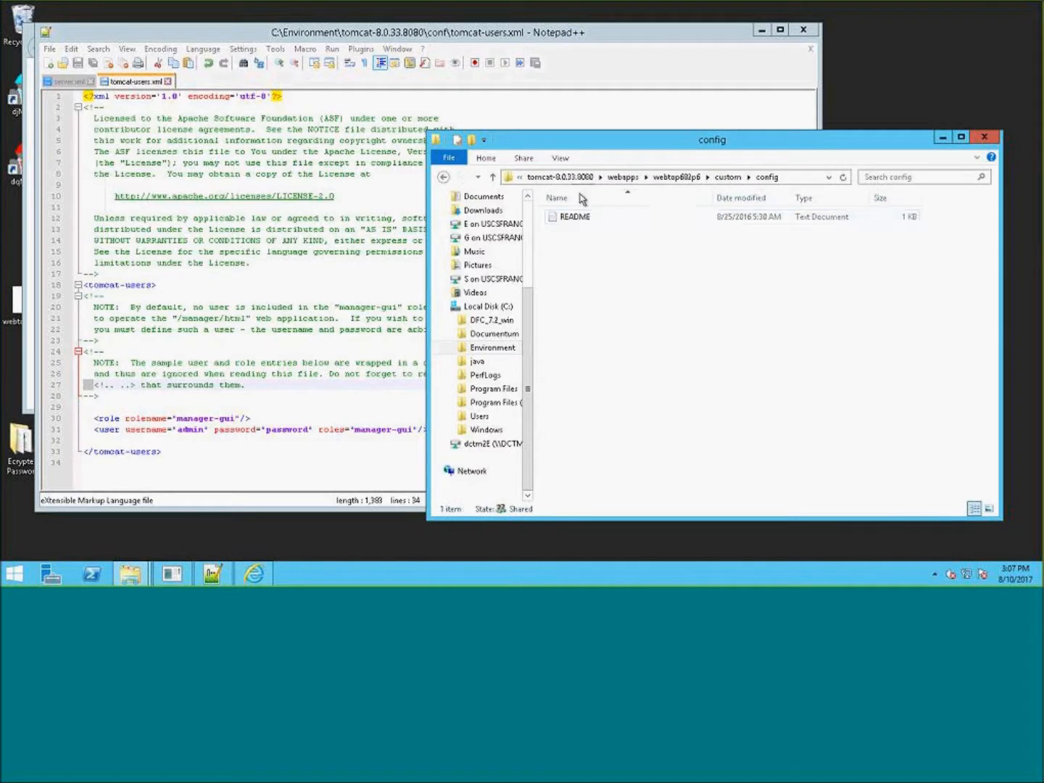
left_click(727, 178)
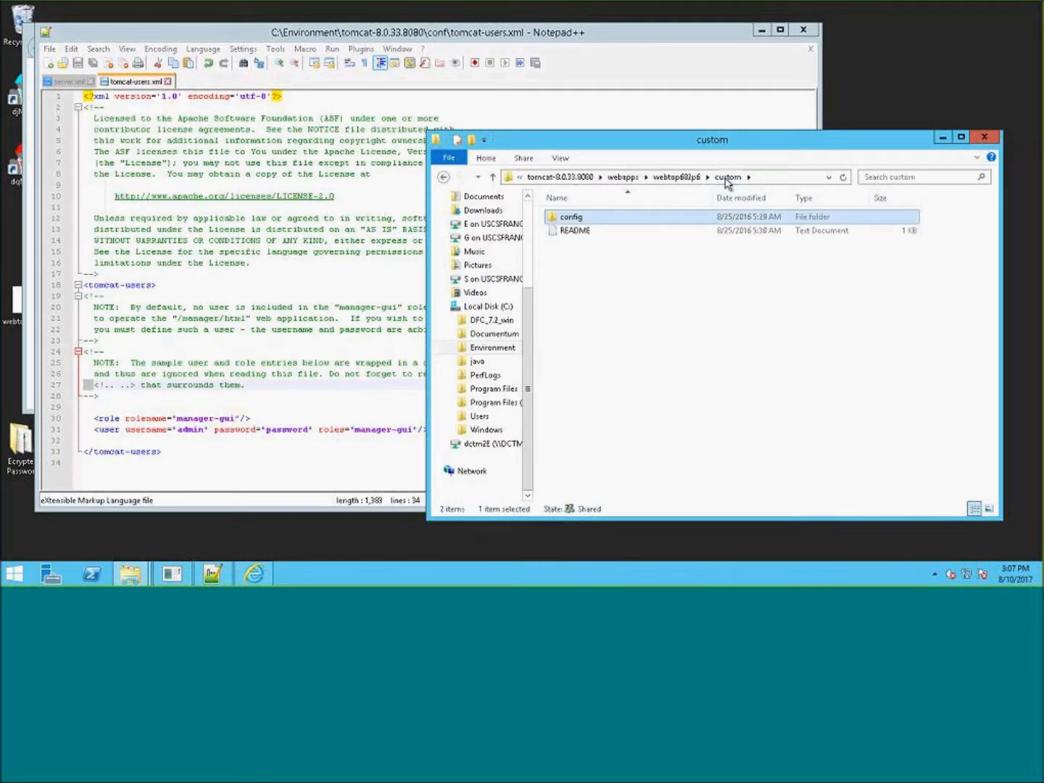
left_click(601, 282)
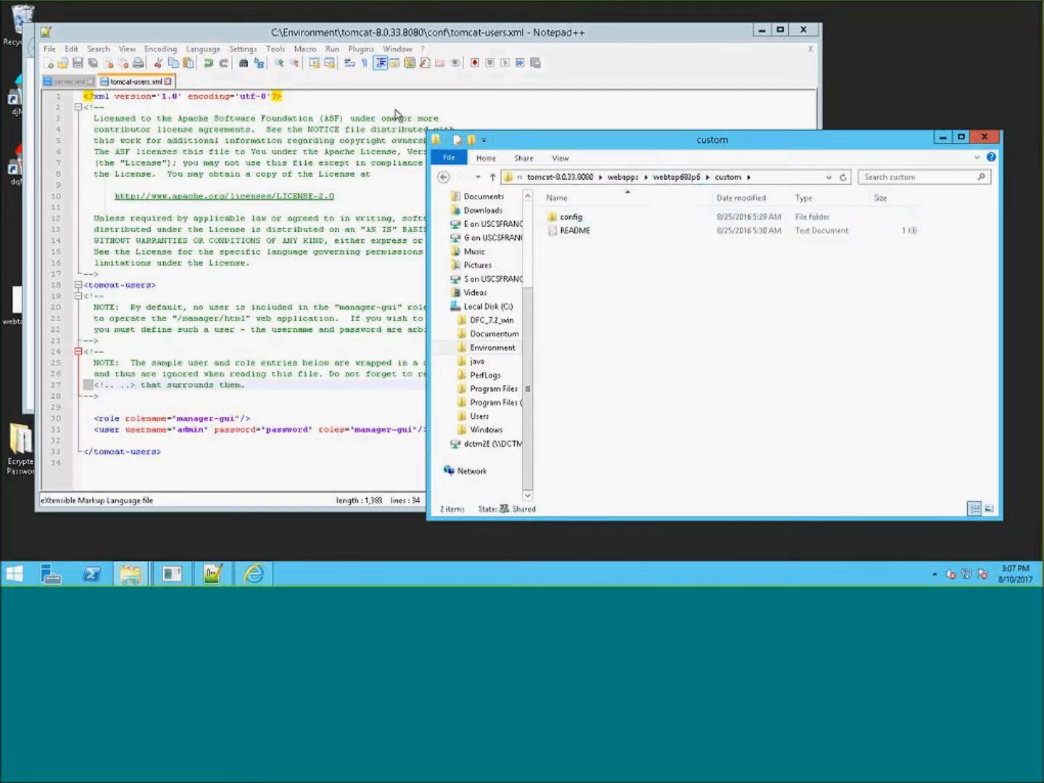
double_click(9, 462)
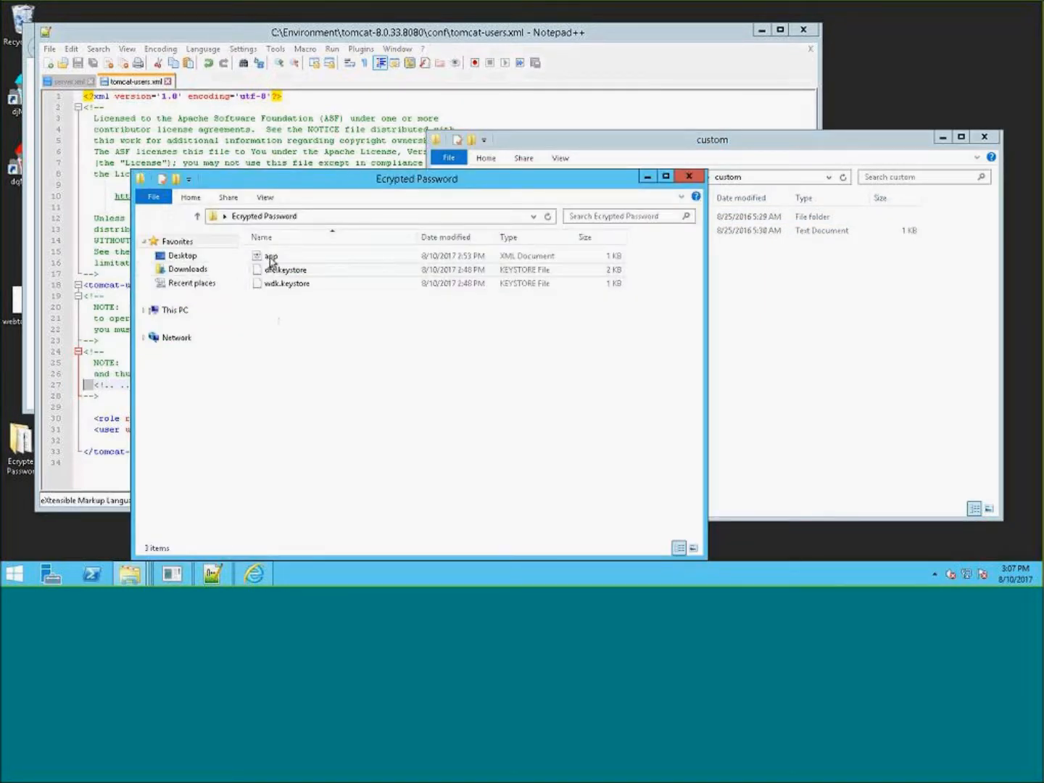
left_click(271, 259)
right_click(271, 260)
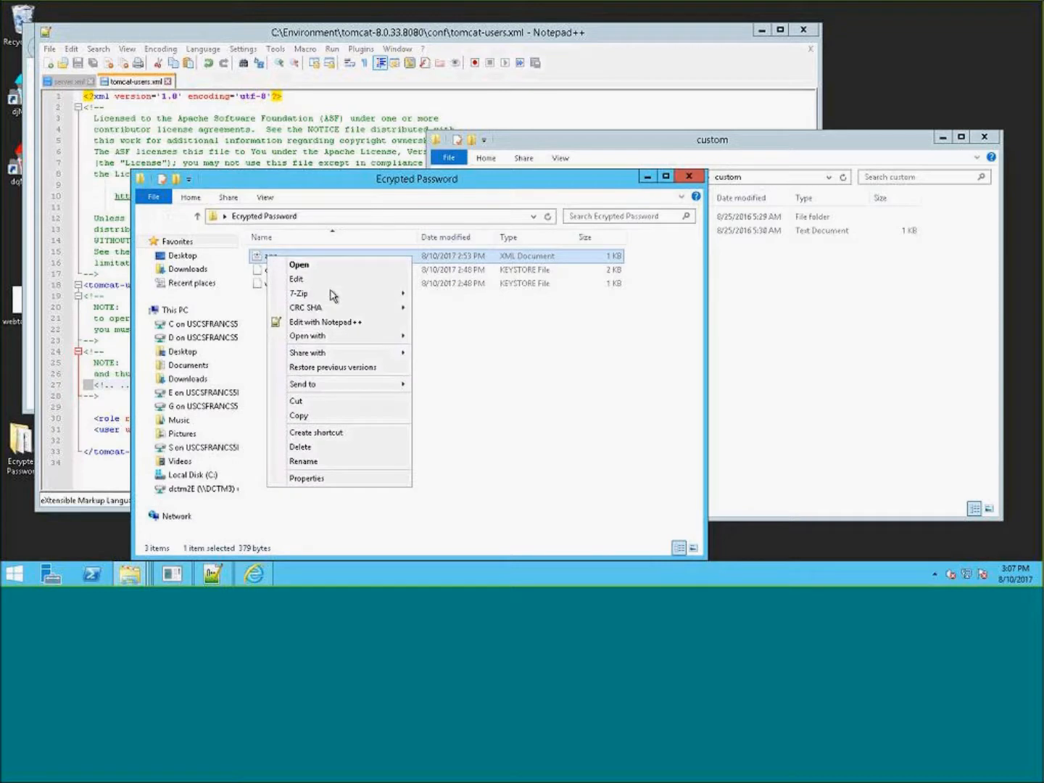
left_click(317, 416)
left_click(799, 389)
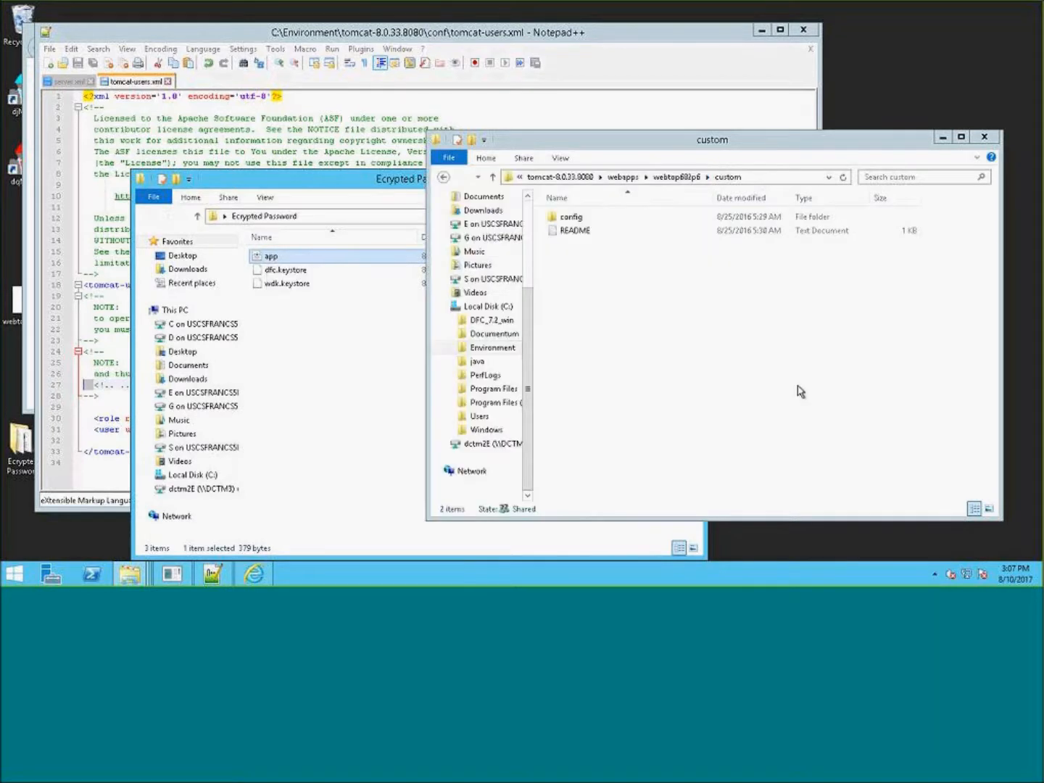
right_click(737, 338)
left_click(770, 422)
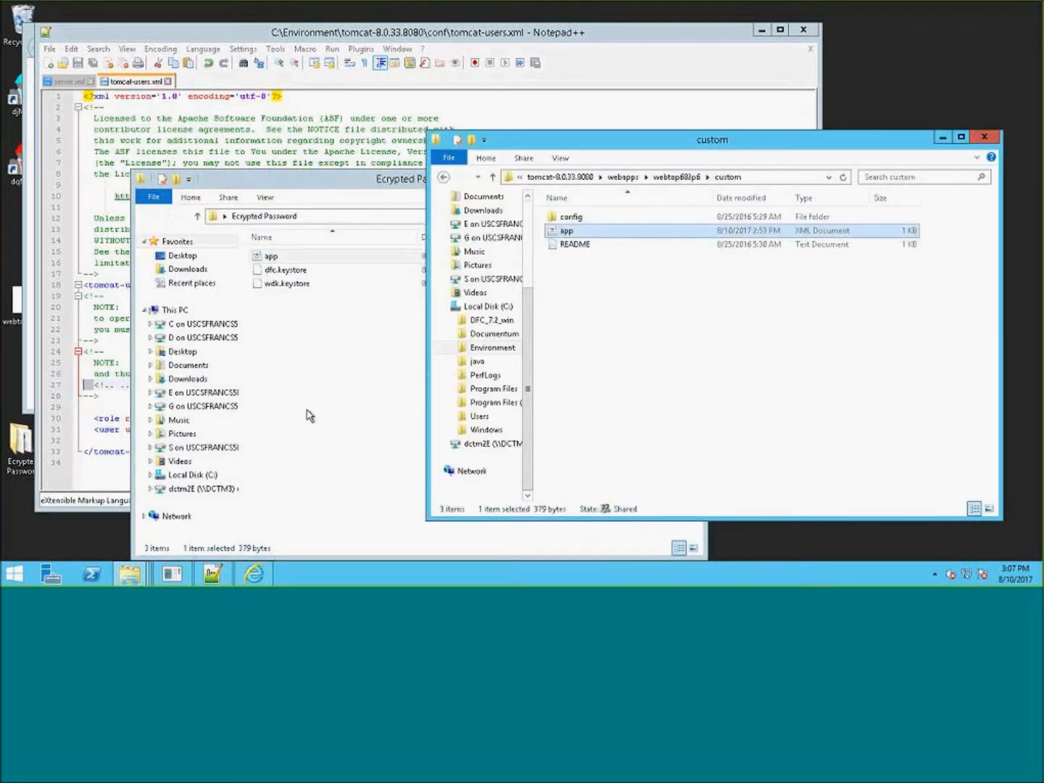
- Review the copied app.xml in Notepad++, then return to the webtop682p6 application folder
left_click(345, 387)
left_click(685, 176)
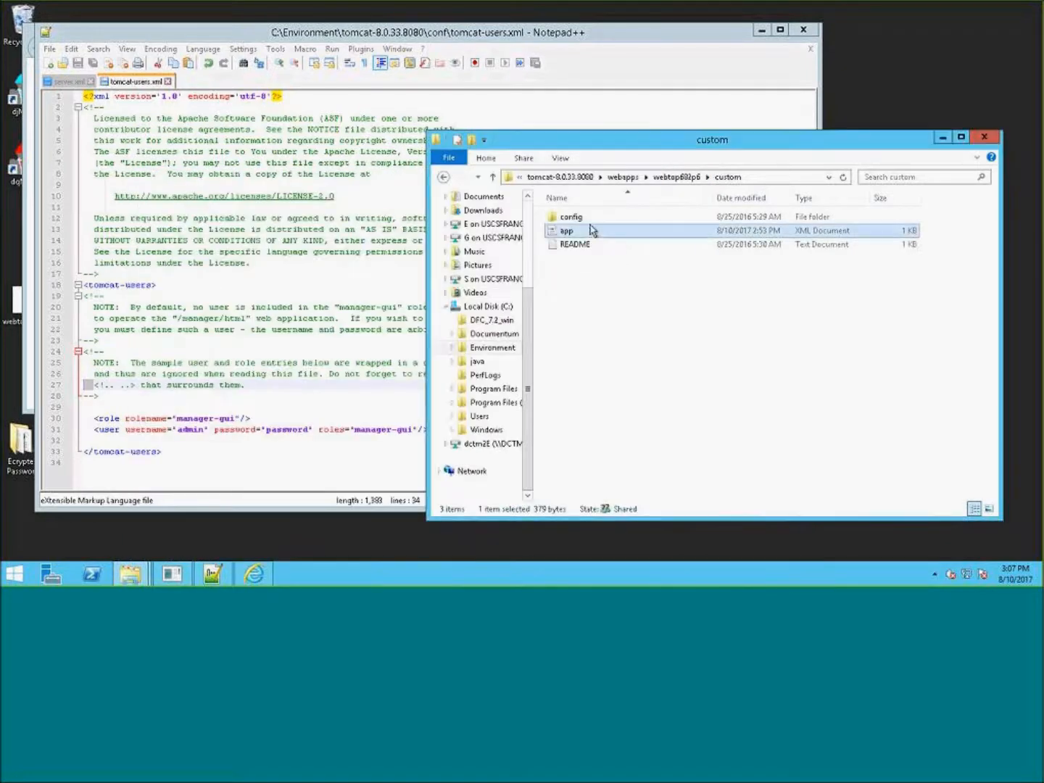
right_click(584, 232)
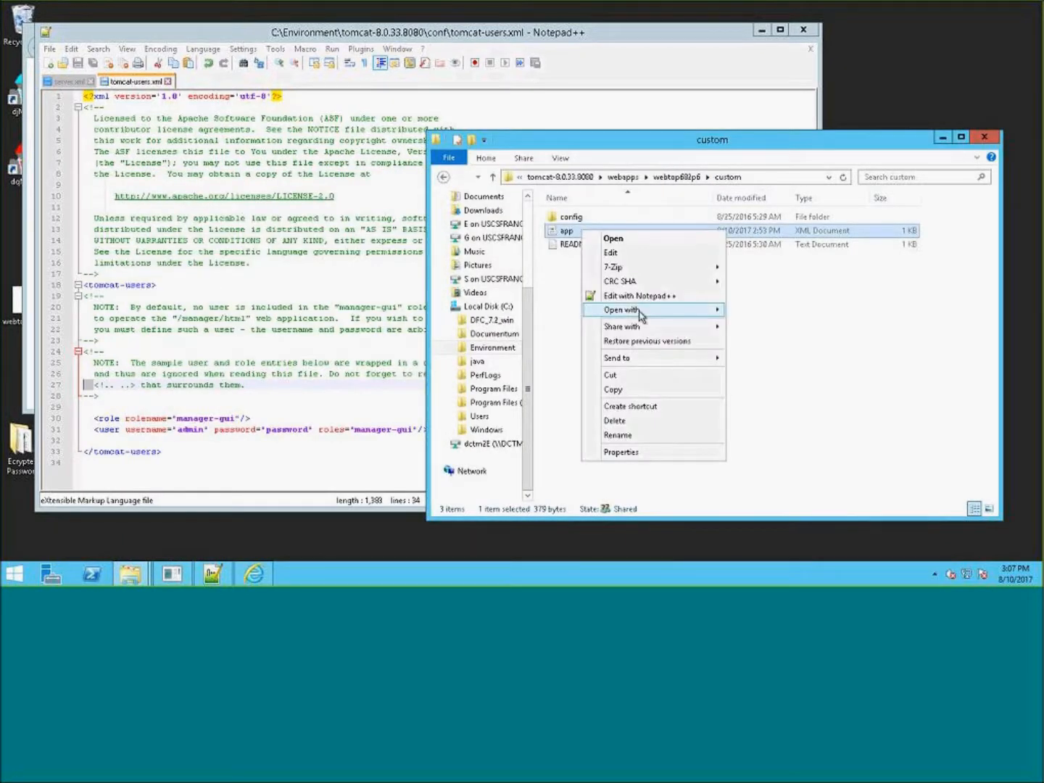
left_click(661, 296)
left_click(430, 303)
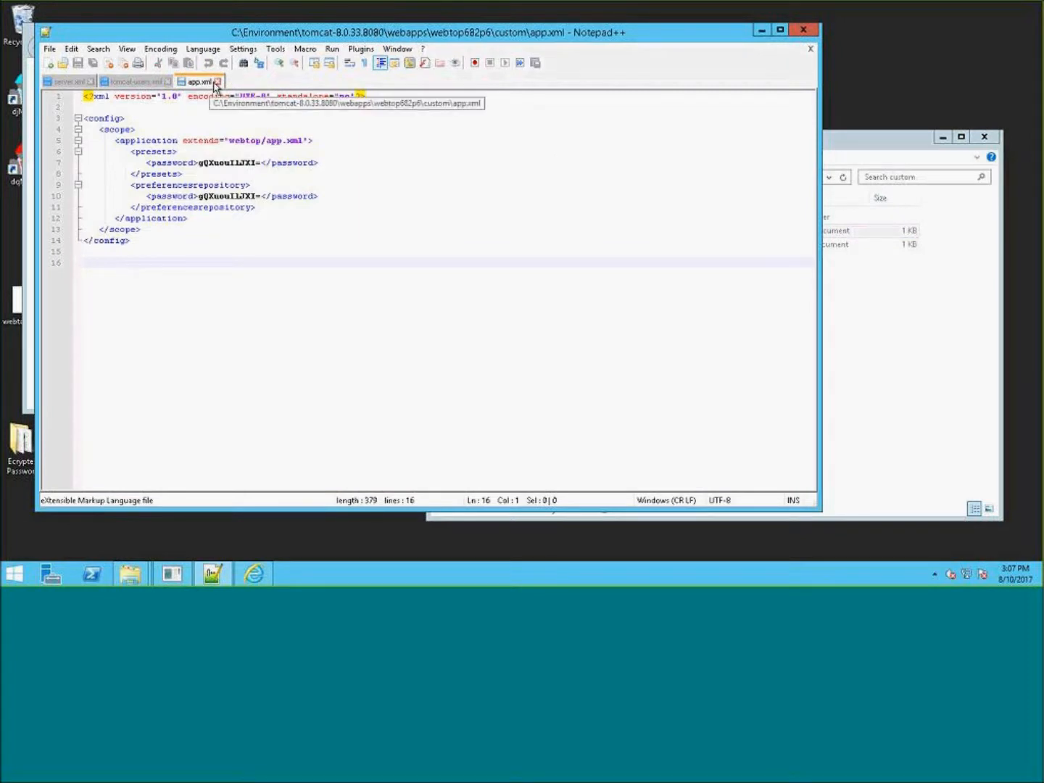
left_click(217, 81)
left_click(854, 155)
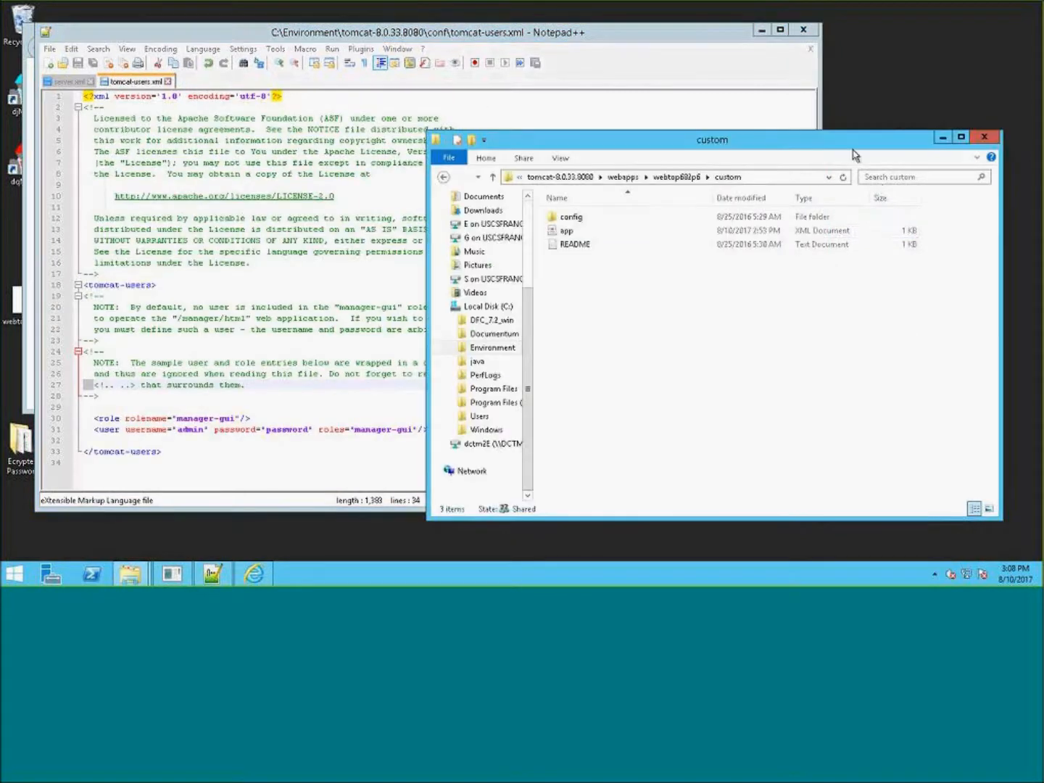
left_click(759, 31)
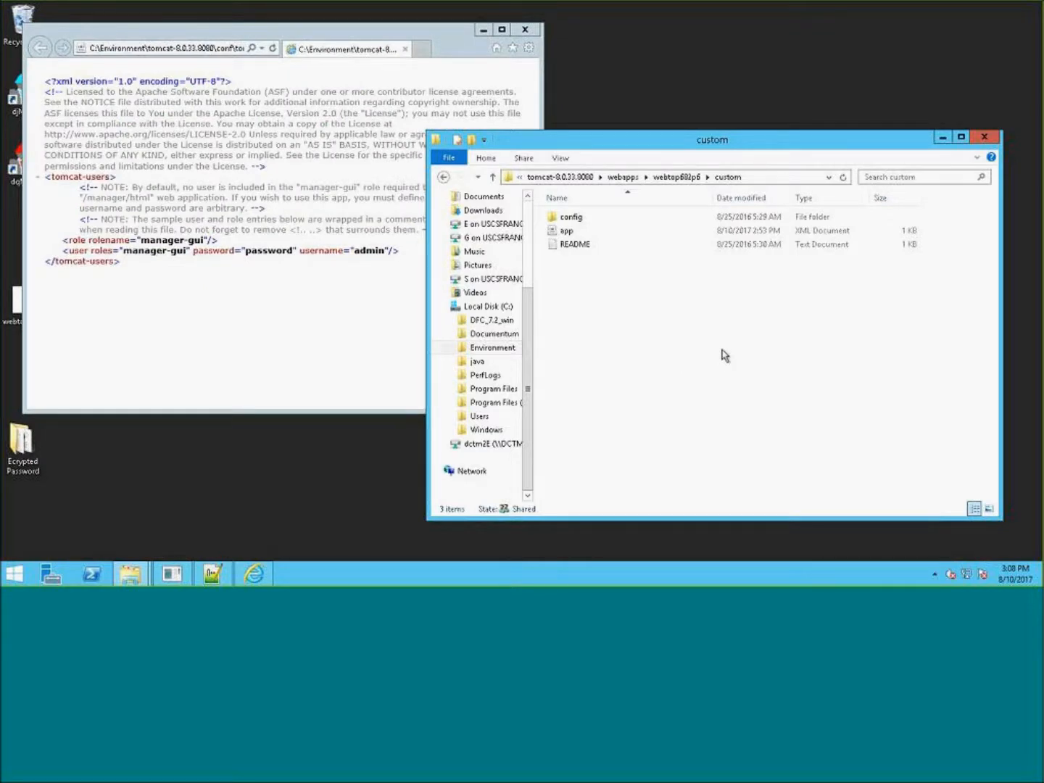
left_click(696, 179)
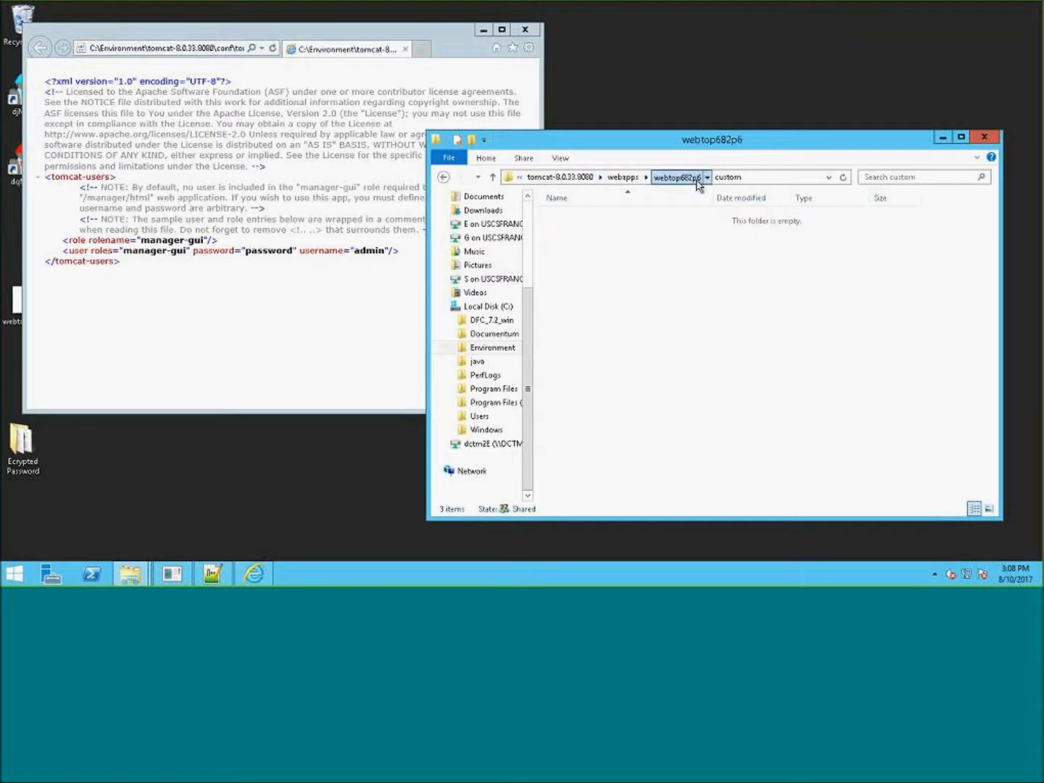
left_click(627, 177)
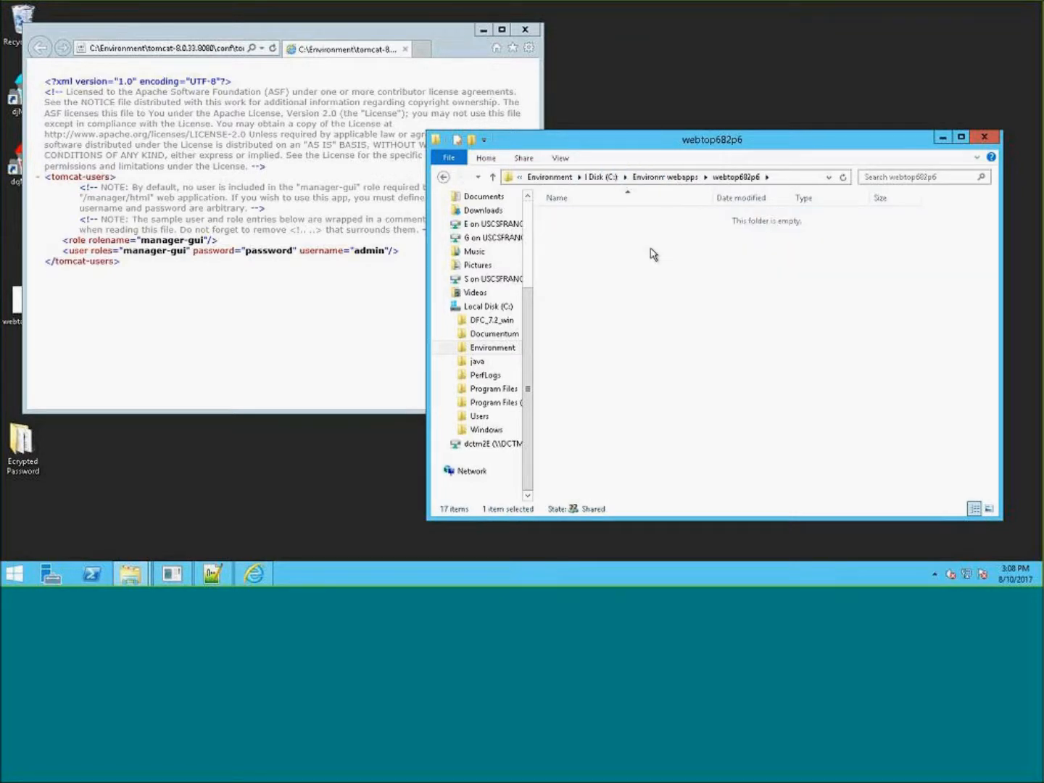
- Return to the tomcat-8.0.33.8080 folder and inspect the options available for the clear cache batch file
left_click(588, 314)
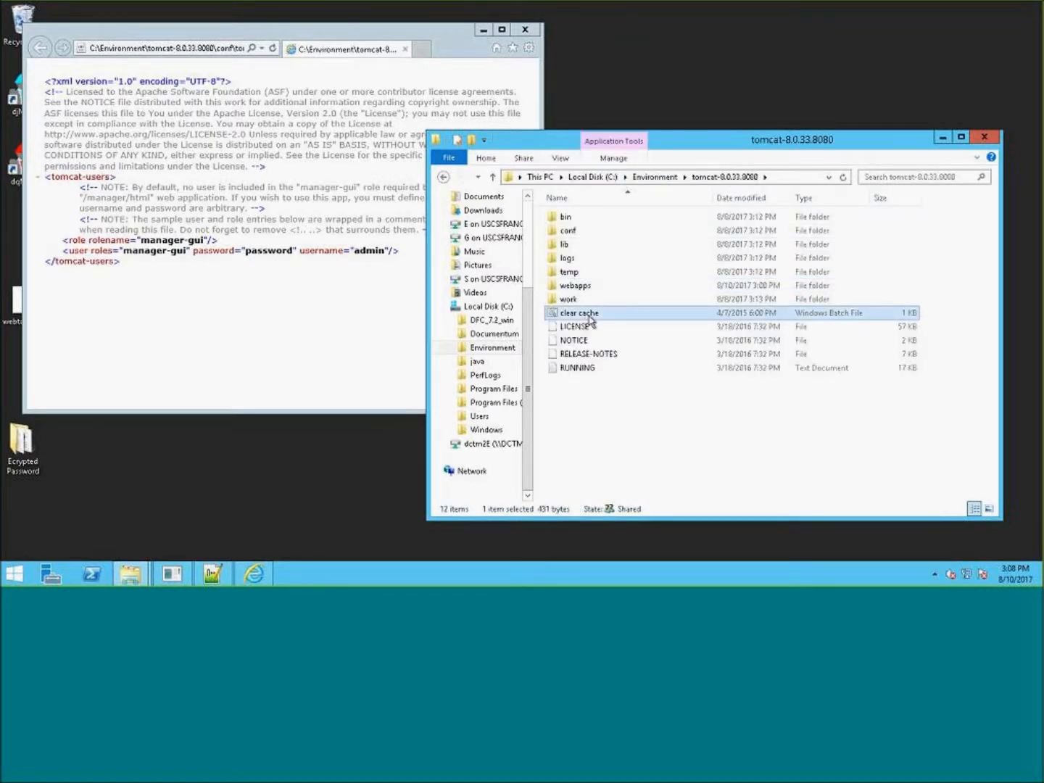
right_click(587, 313)
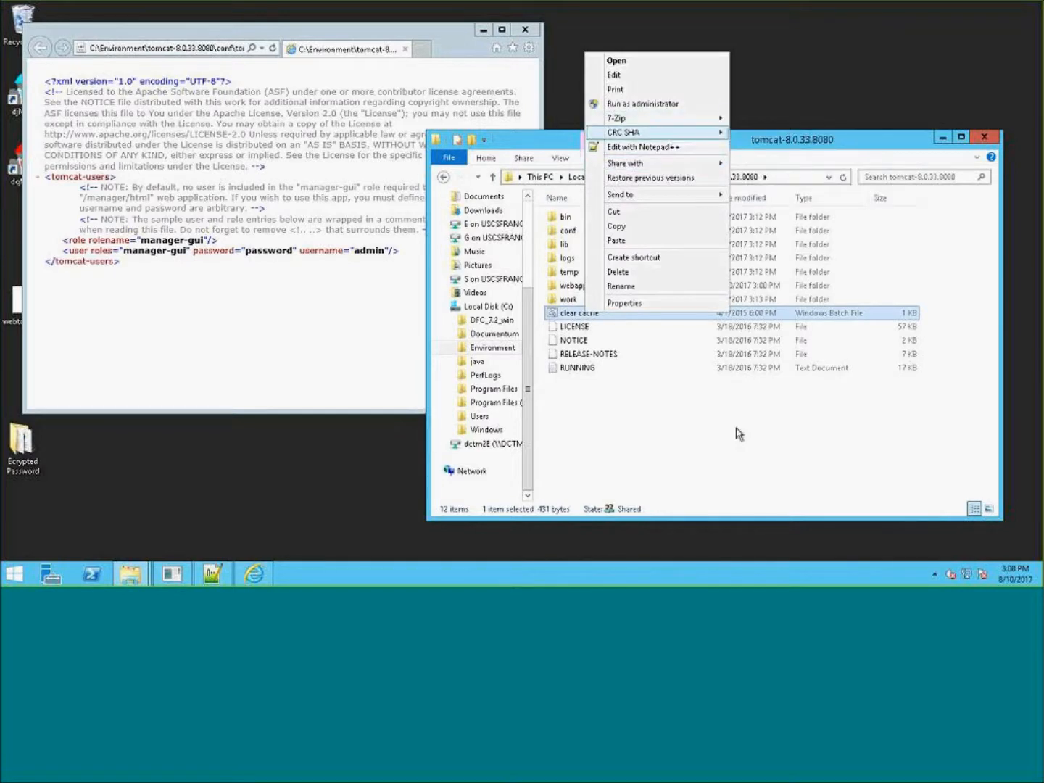
left_click(660, 433)
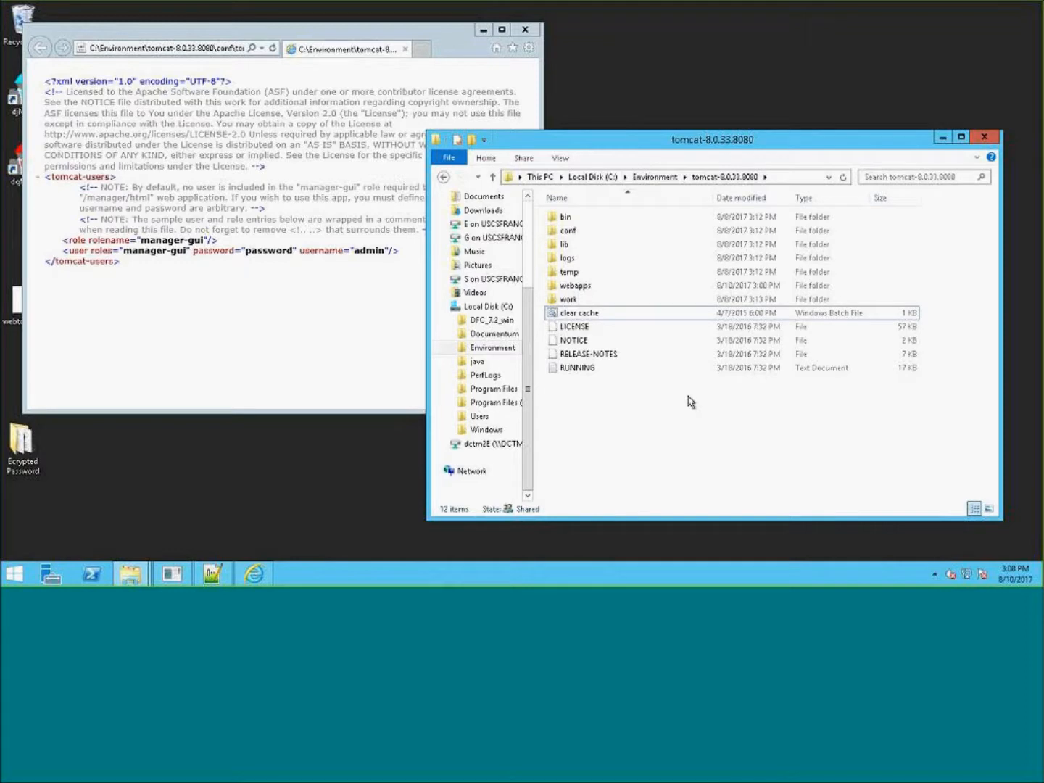
left_click(592, 316)
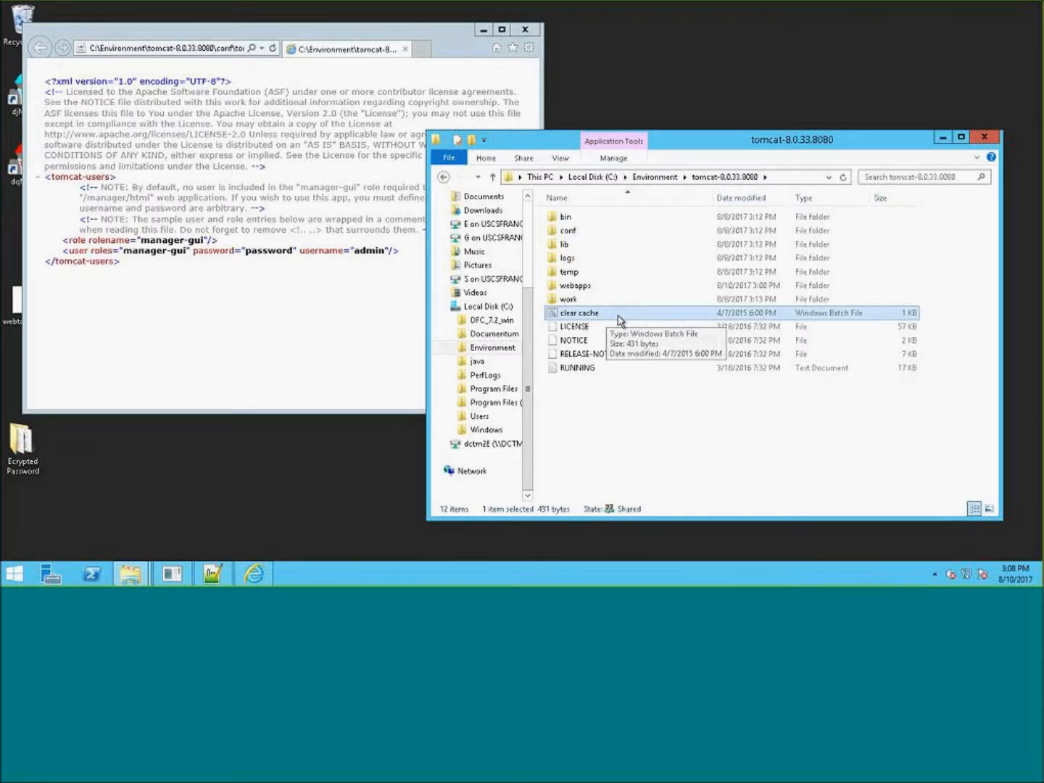
left_click(655, 425)
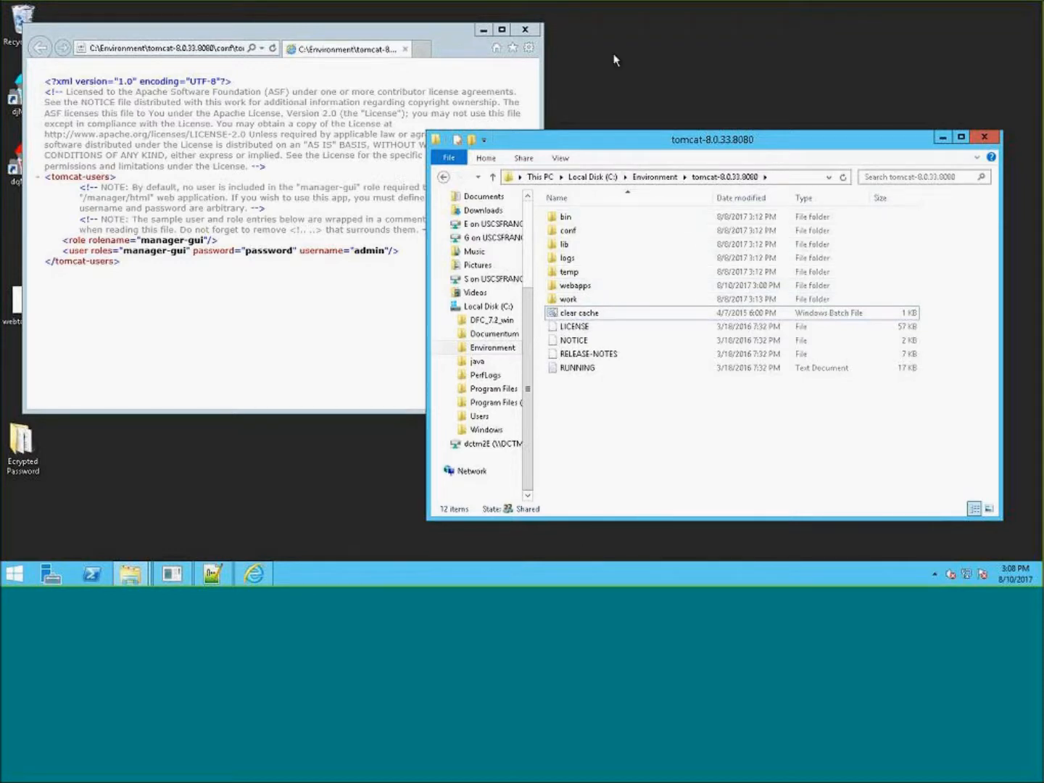
- Browse the contents of the Tomcat logs and bin folders, returning to the tomcat-8.0.33.8080 folder
double_click(580, 260)
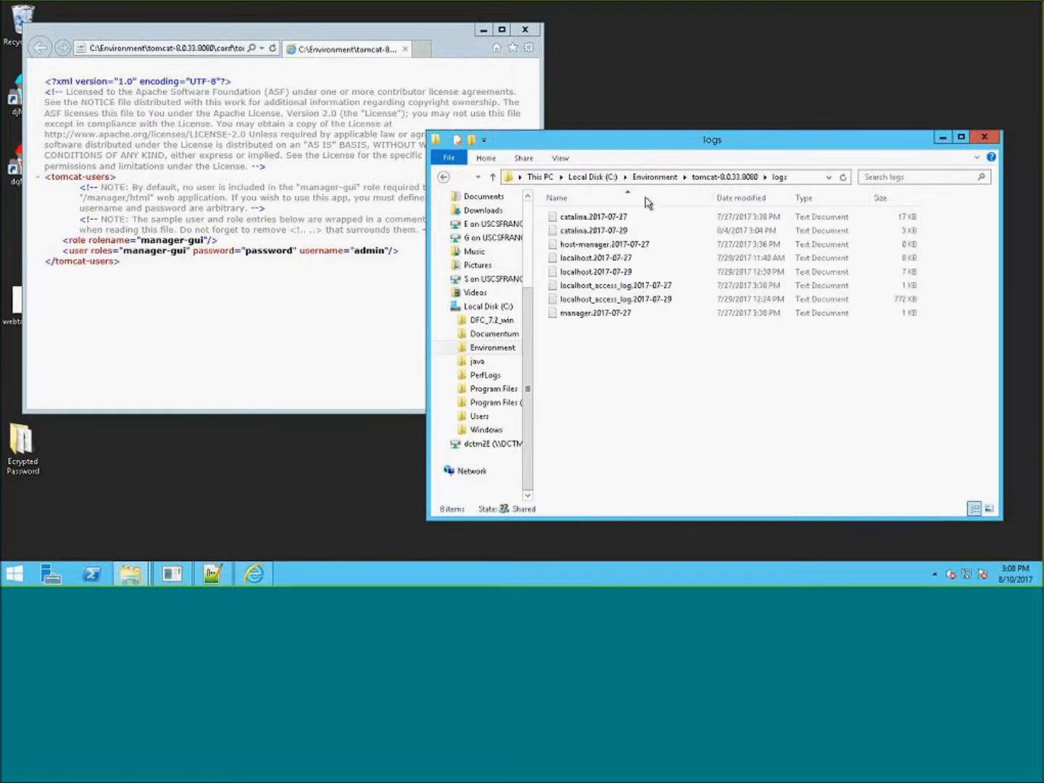
left_click(725, 177)
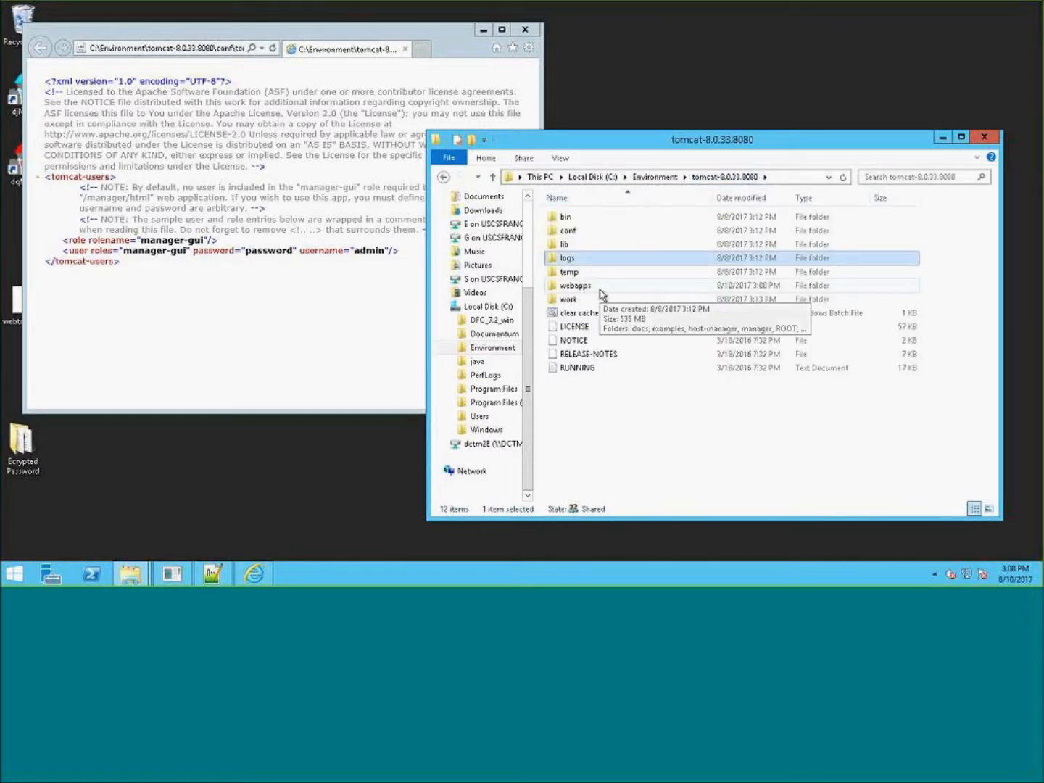
double_click(569, 218)
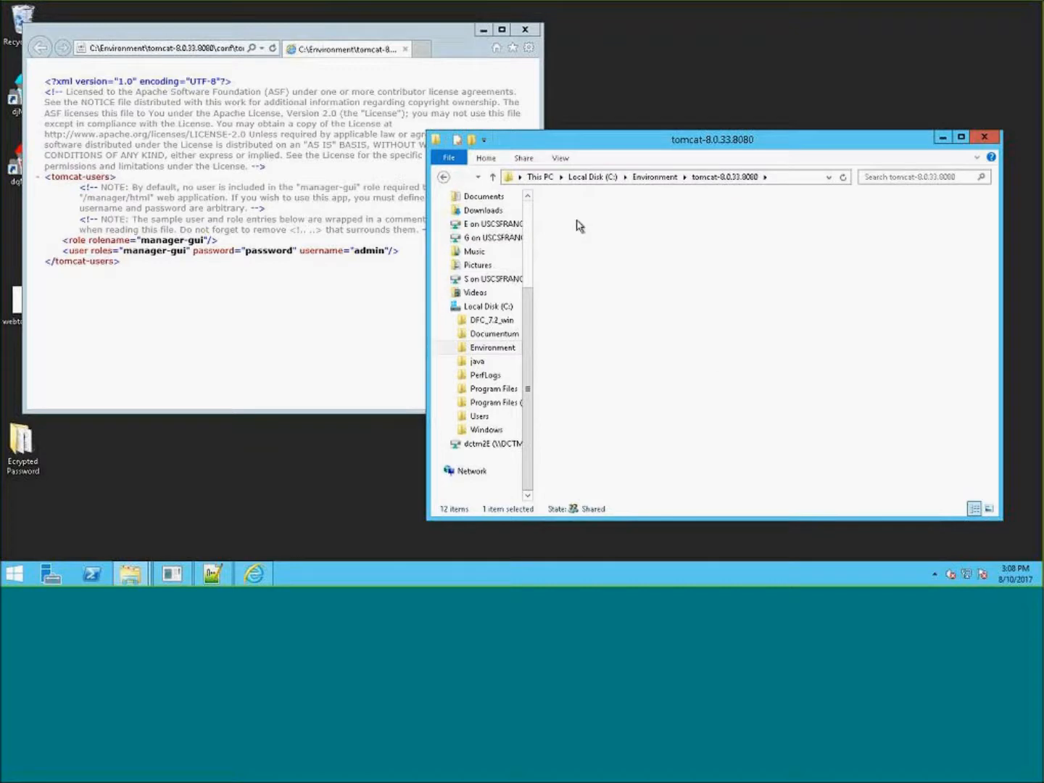
left_click(739, 177)
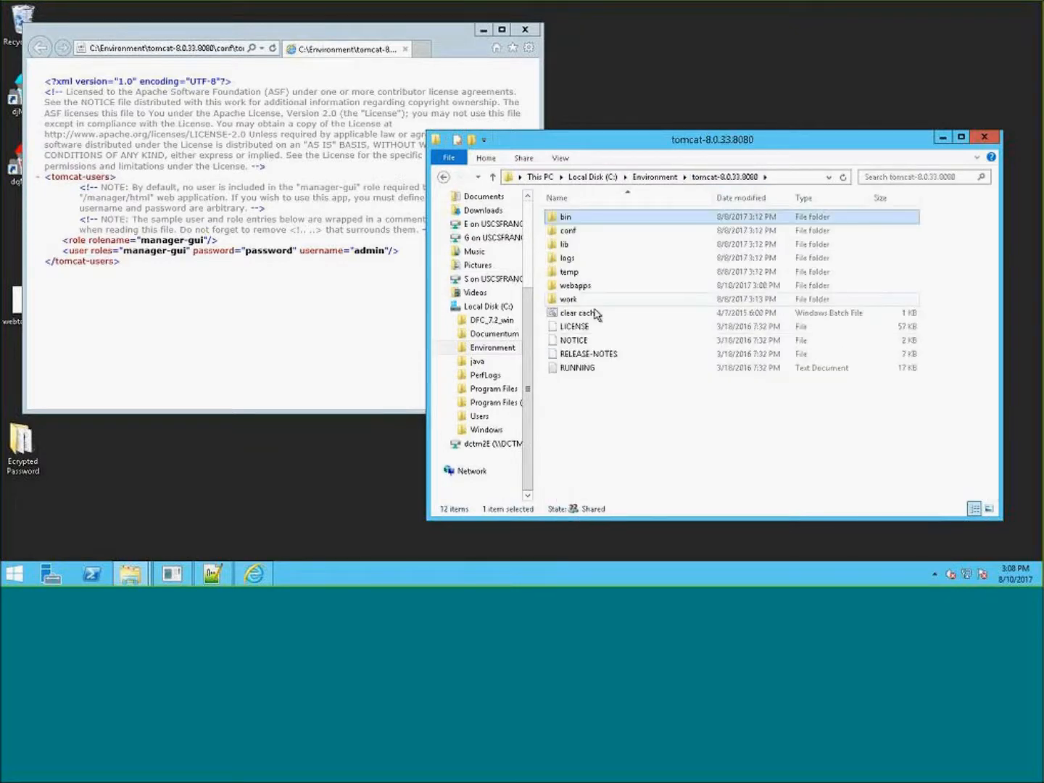
- Open clear cache.bat in Notepad++ and highlight the RD and del cache-clearing commands on lines 11–14
right_click(587, 314)
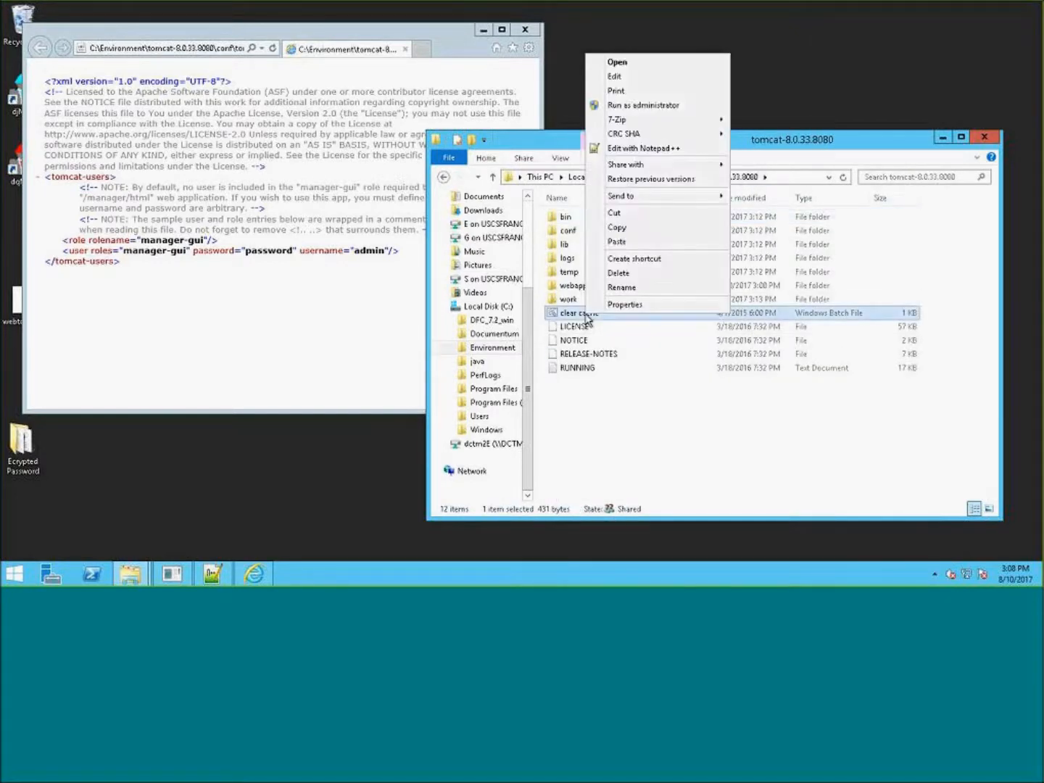
left_click(651, 149)
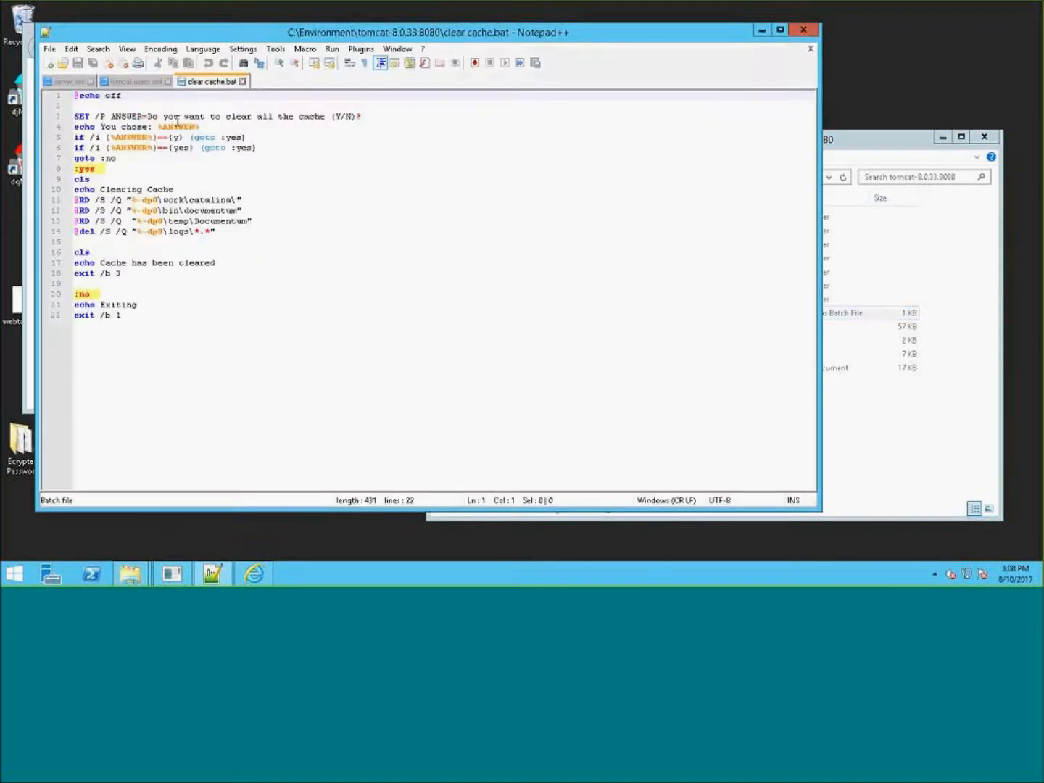
left_click_drag(226, 231, 67, 201)
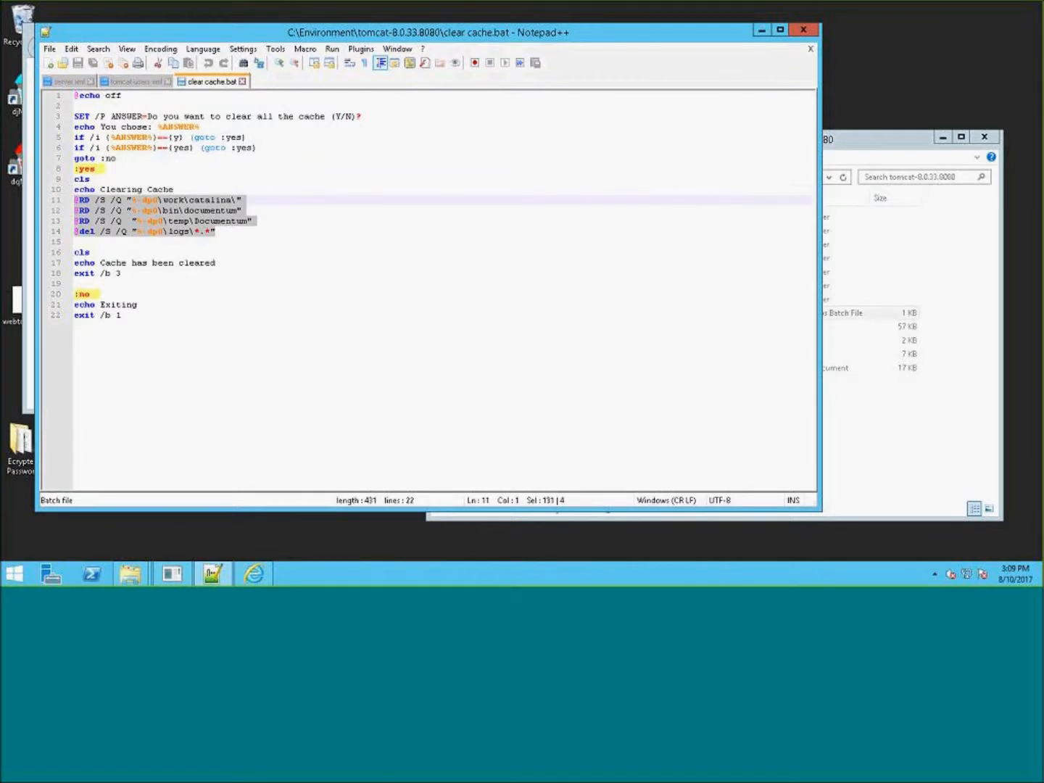
- Examine the bin\documentum\logs and webapps folders that the clear cache script targets
left_click(879, 151)
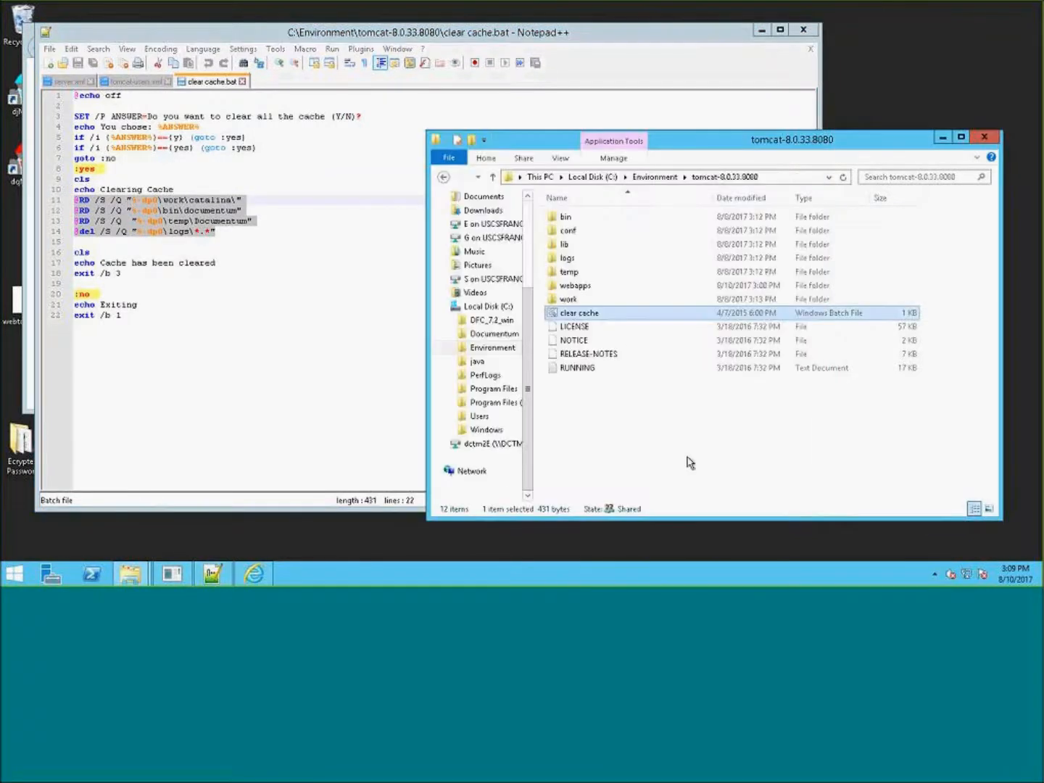
double_click(570, 217)
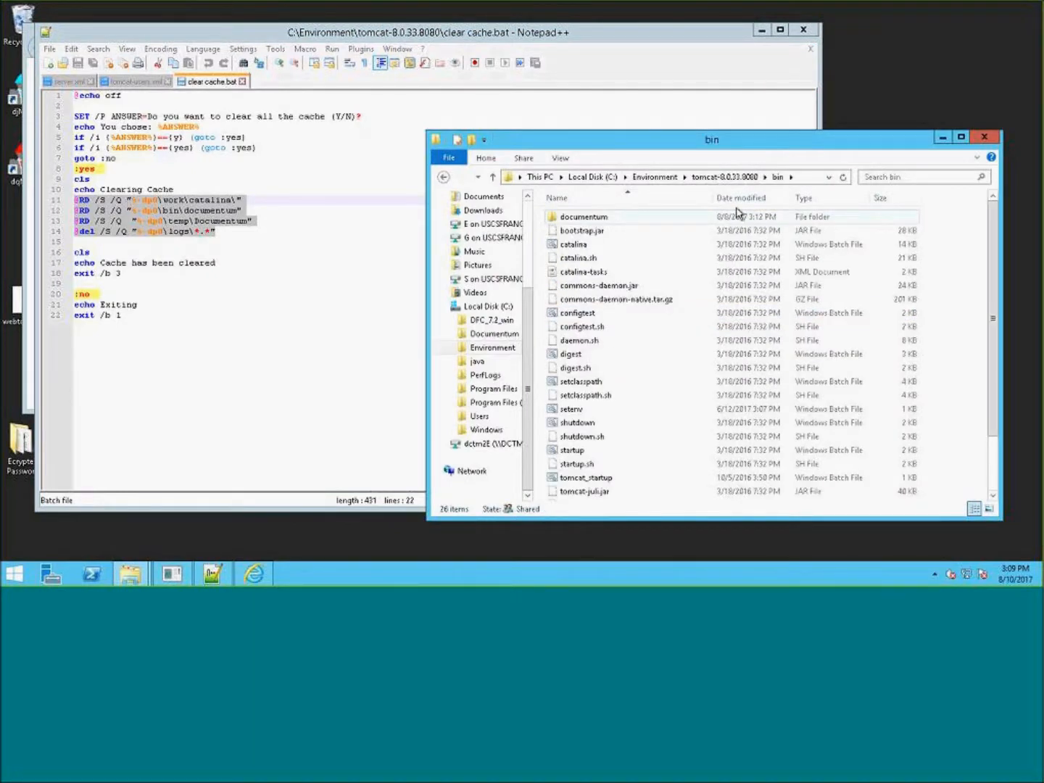
double_click(601, 225)
double_click(573, 287)
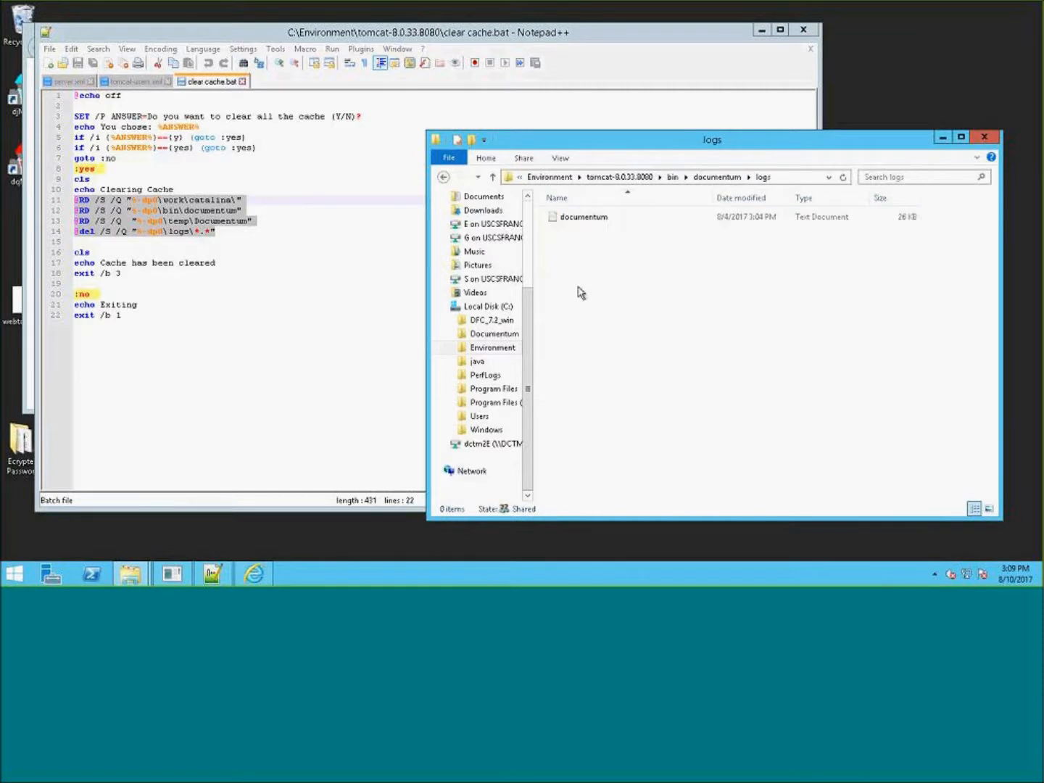
left_click(581, 222)
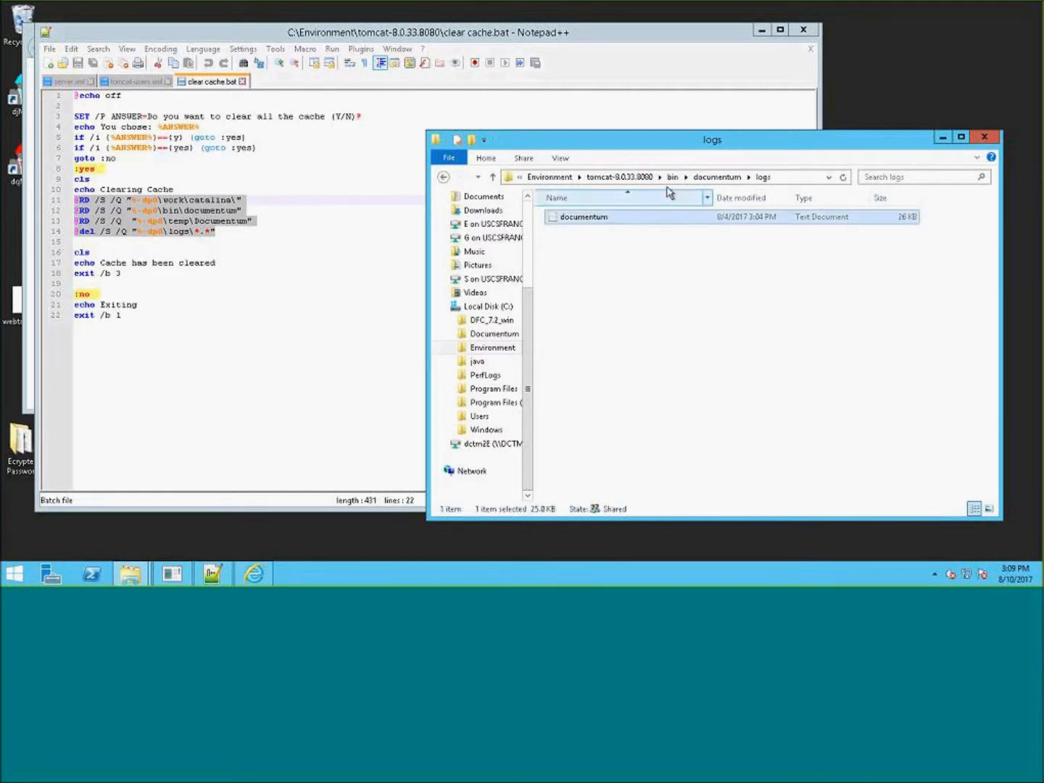
left_click(630, 177)
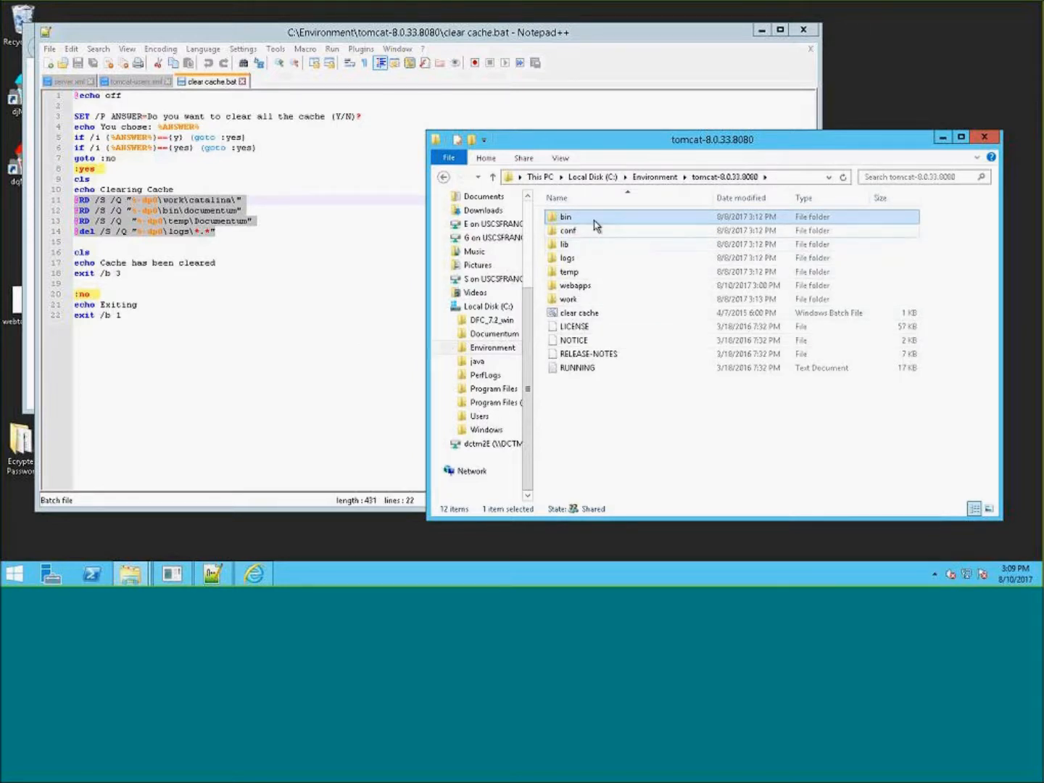
left_click(591, 316)
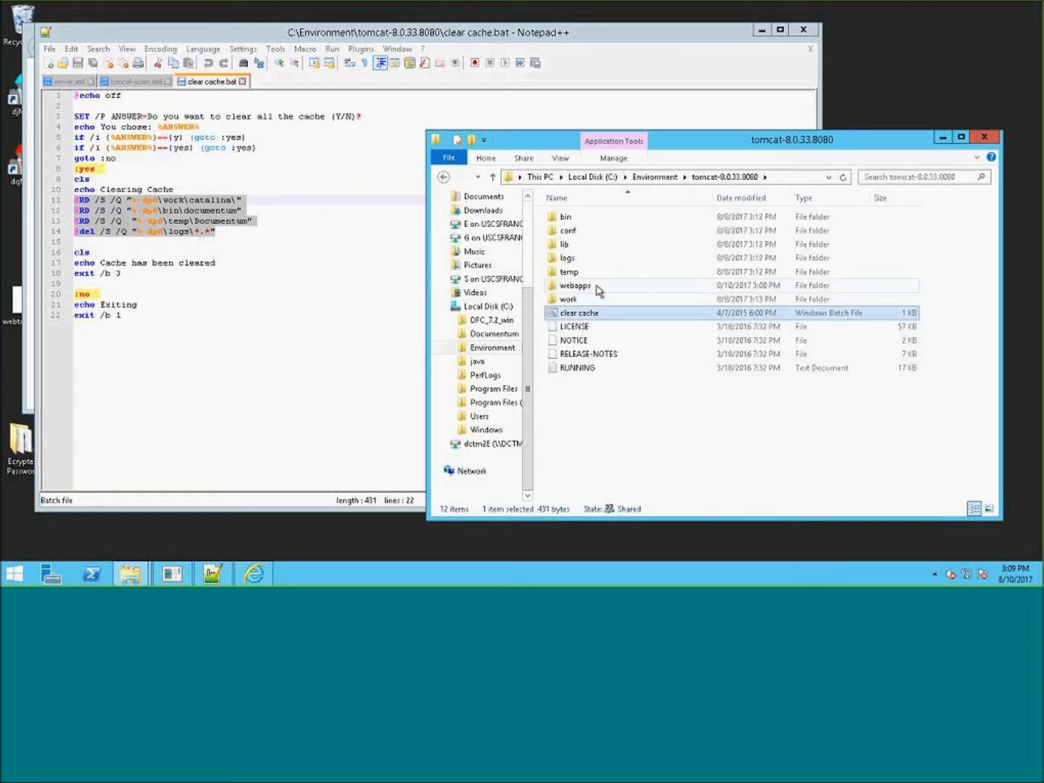
double_click(604, 287)
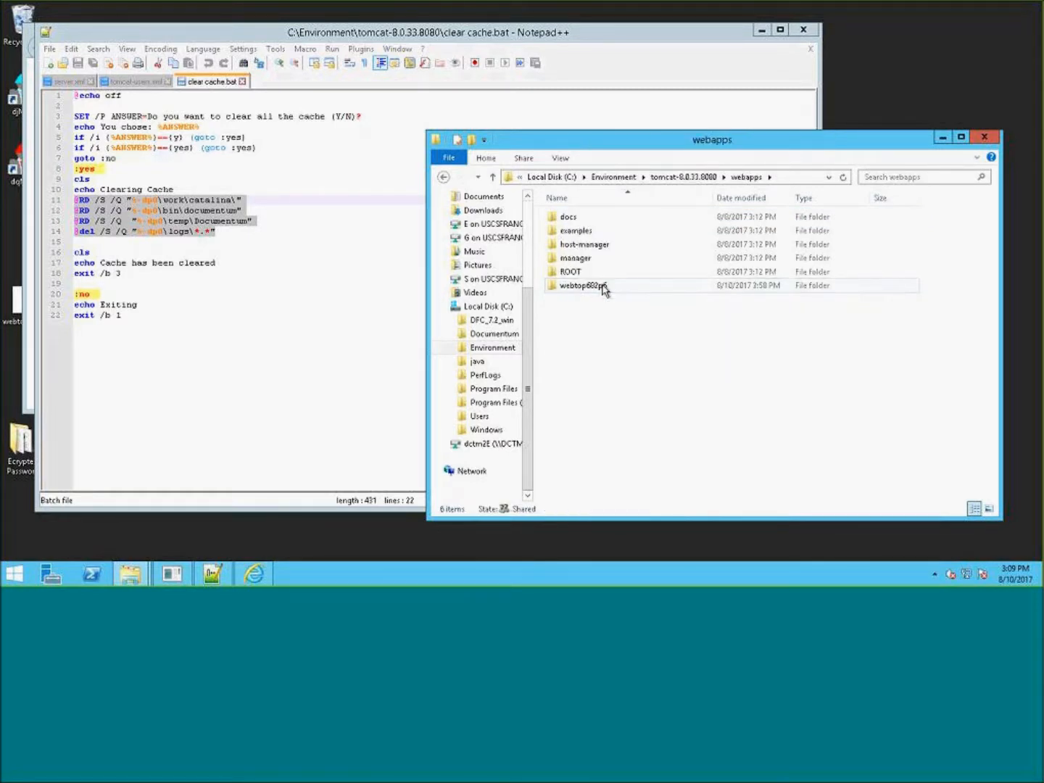
mouse_move(636, 290)
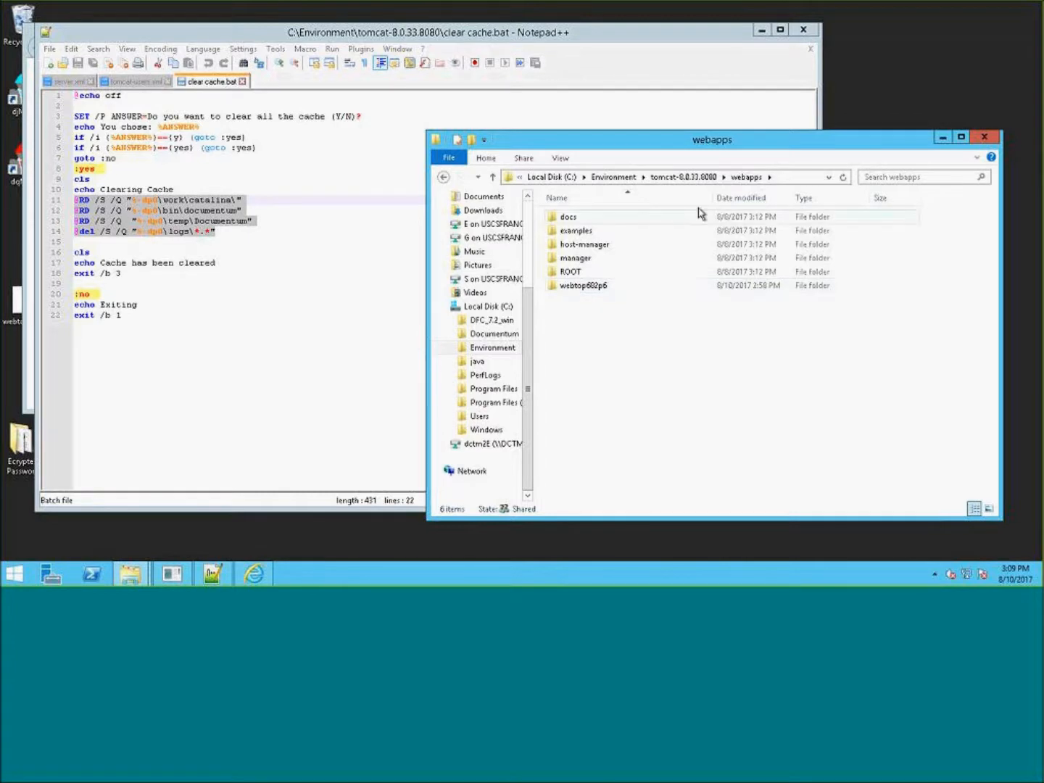
left_click(687, 177)
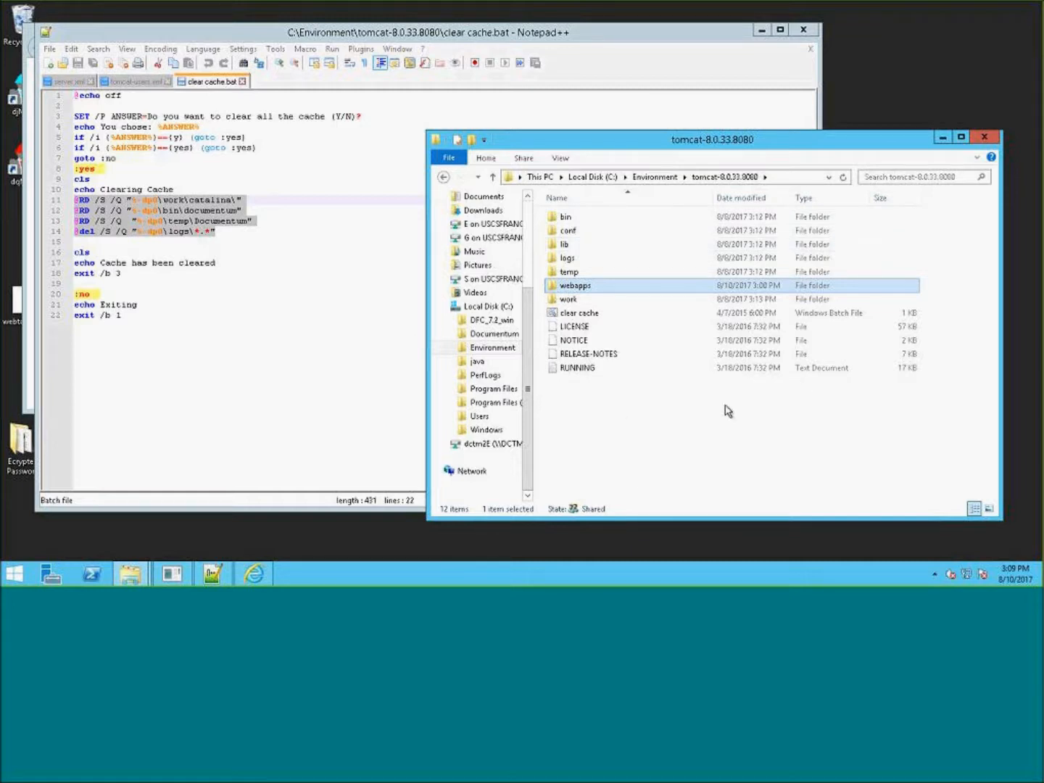
- Examine the bin\documentum folder and its logs subfolder, then return to the tomcat-8.0.33.8080 folder
left_click(694, 415)
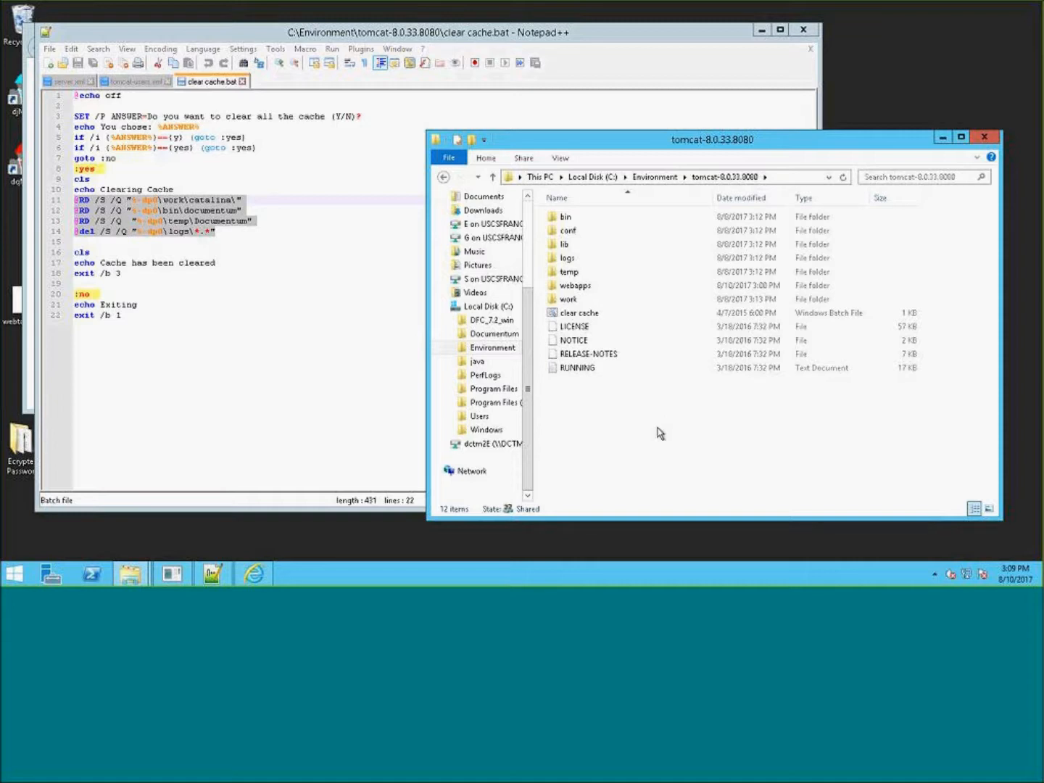
left_click(577, 318)
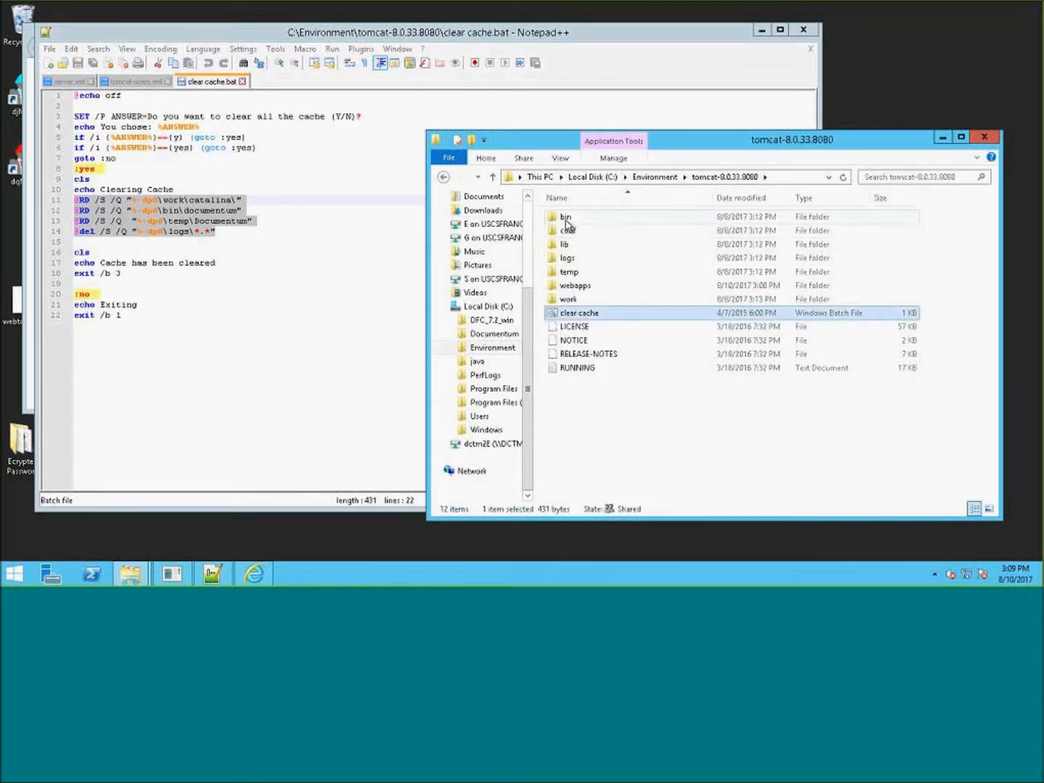
mouse_move(568, 222)
double_click(576, 218)
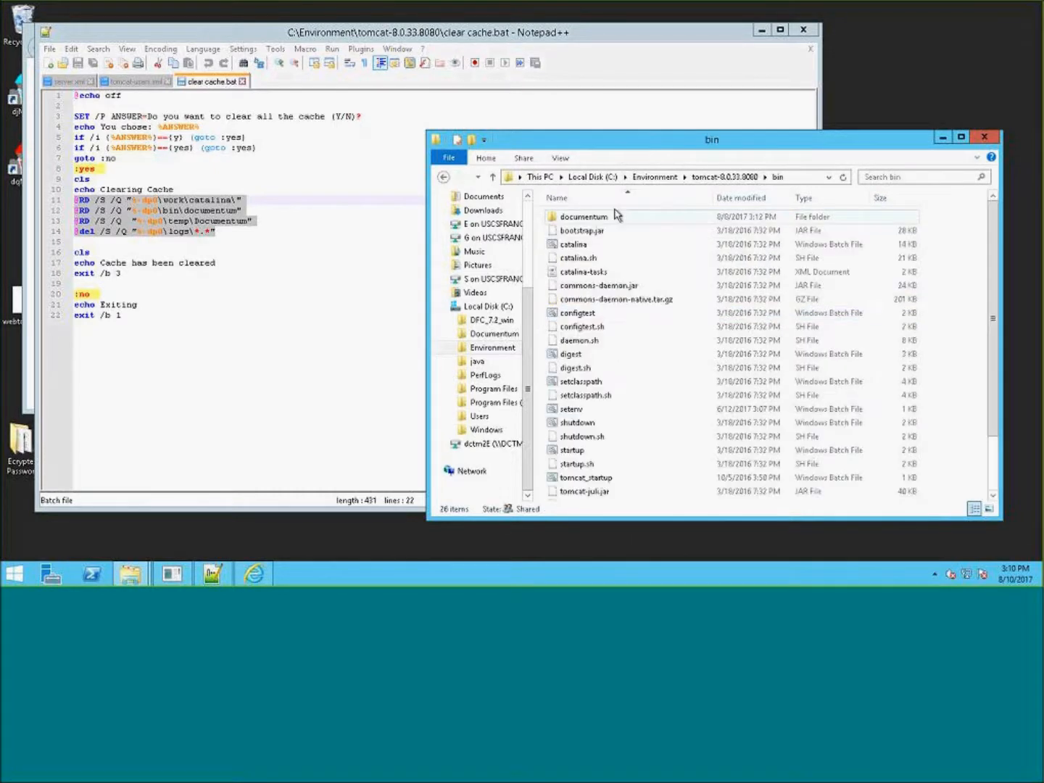
left_click(613, 217)
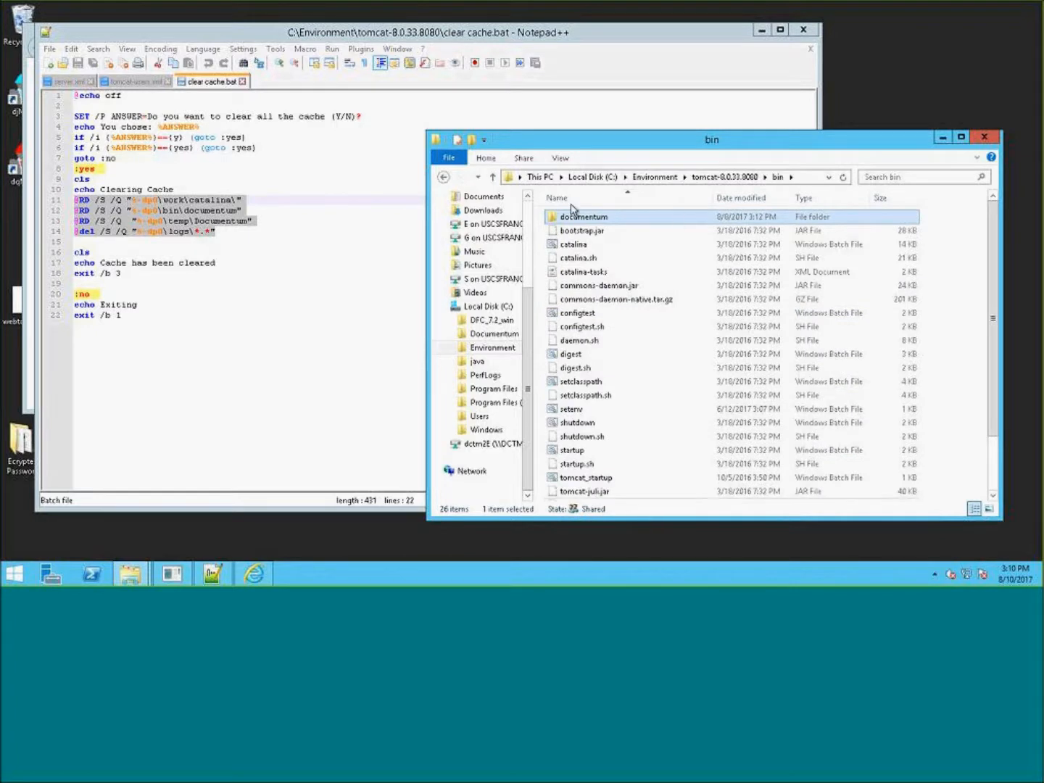
double_click(589, 217)
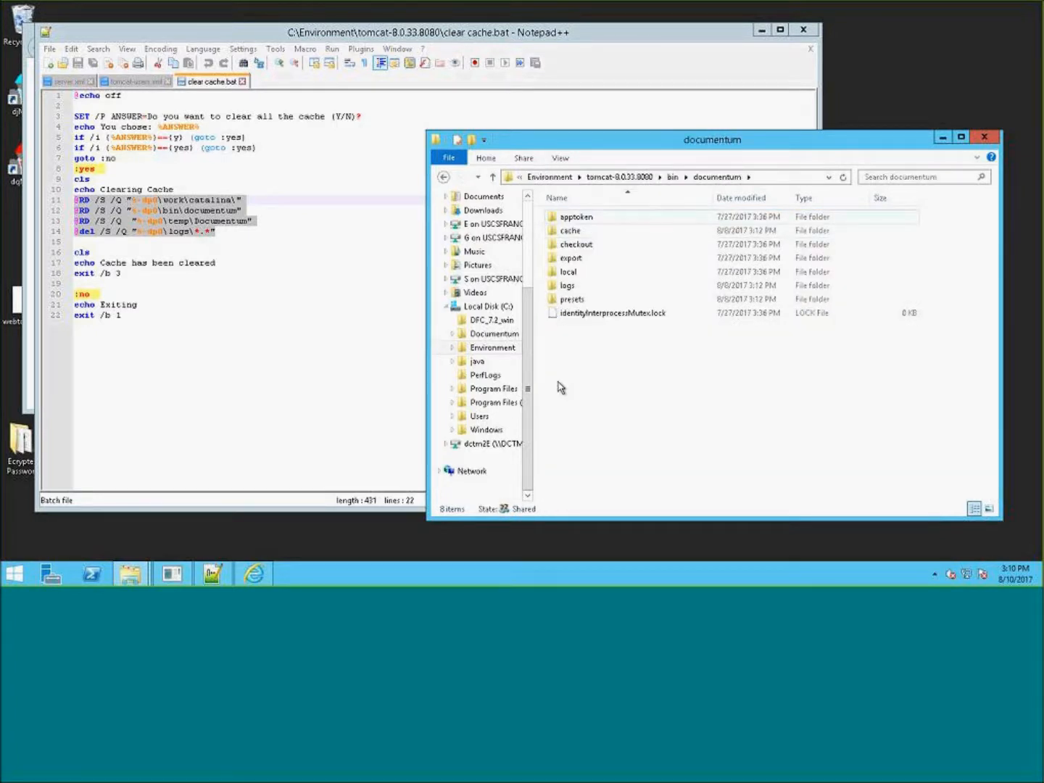
left_click(578, 286)
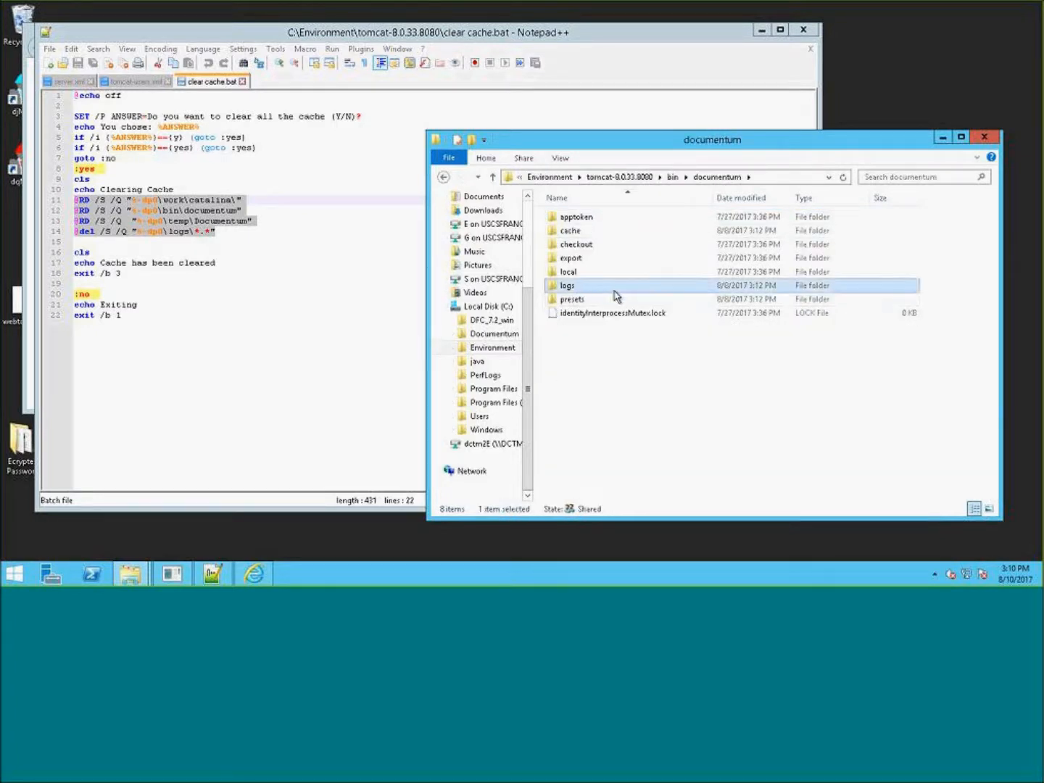
left_click(672, 178)
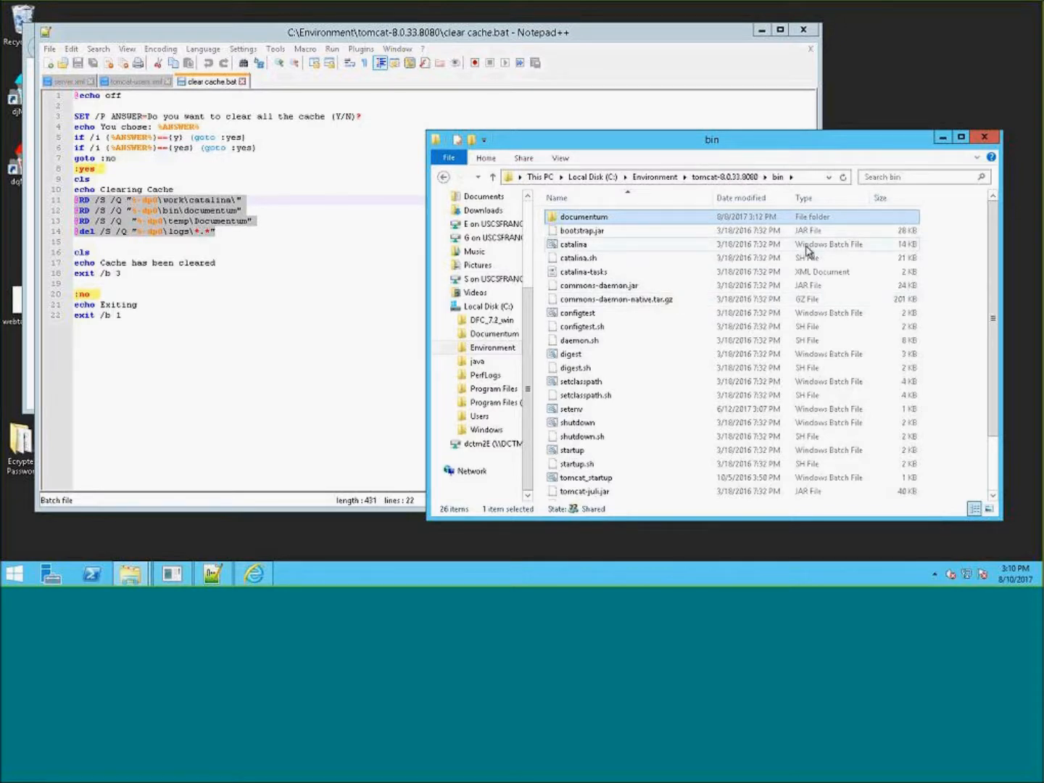
left_click(627, 215)
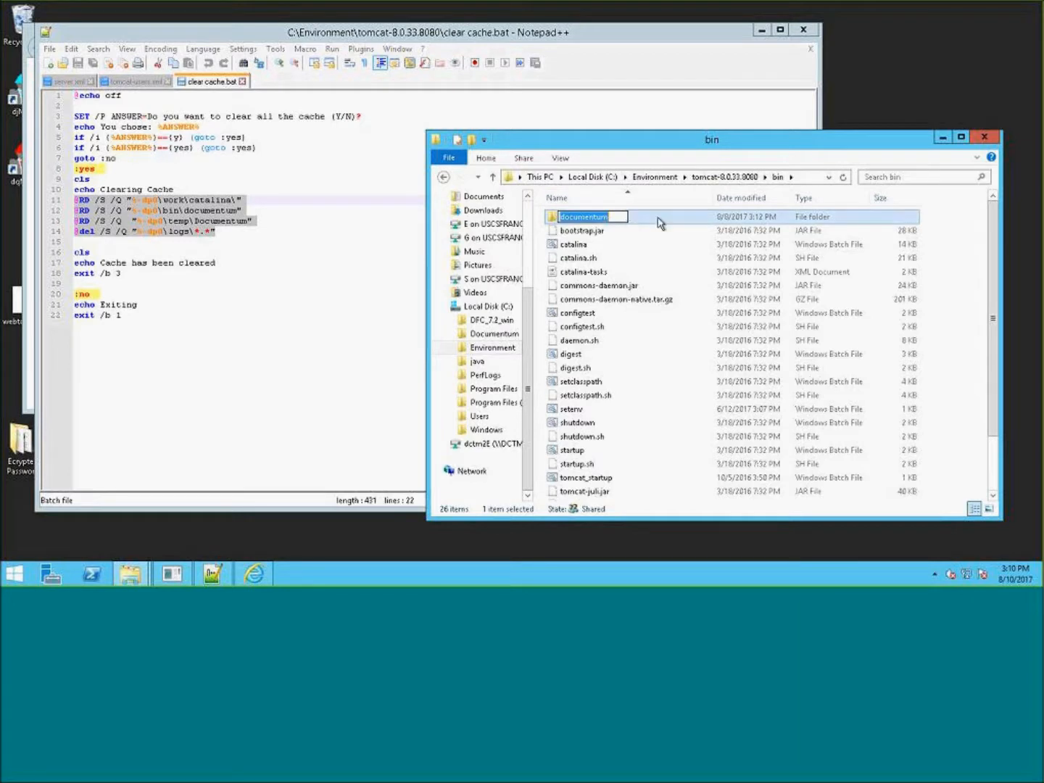
left_click(656, 218)
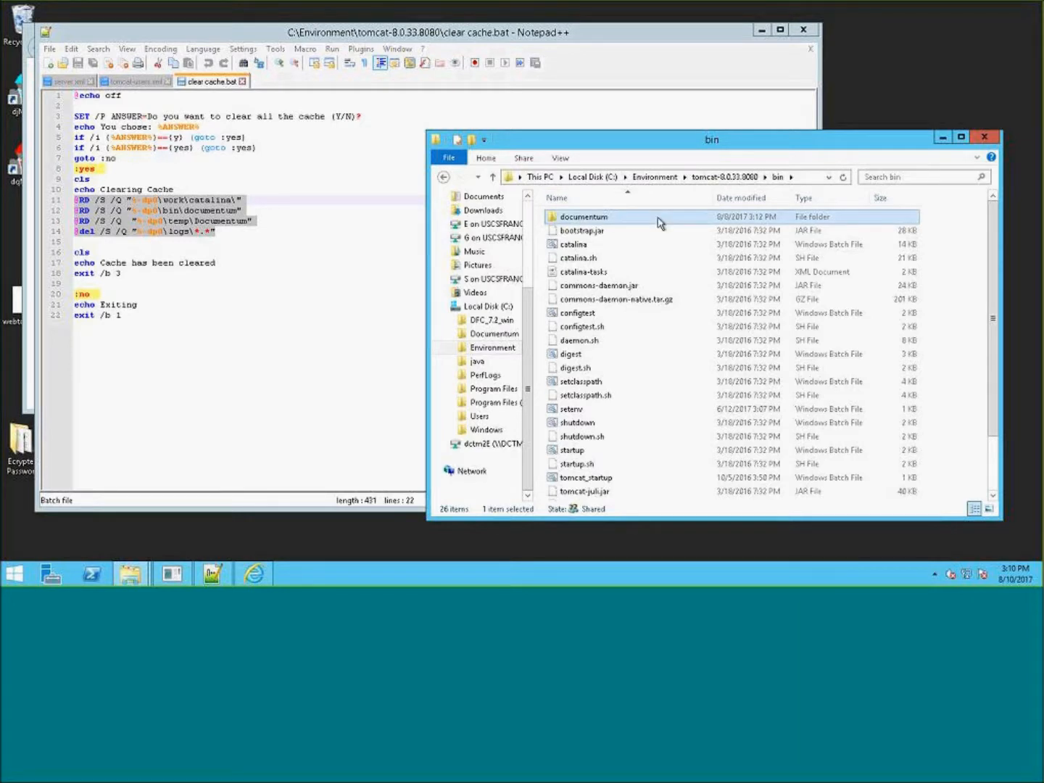
left_click(743, 178)
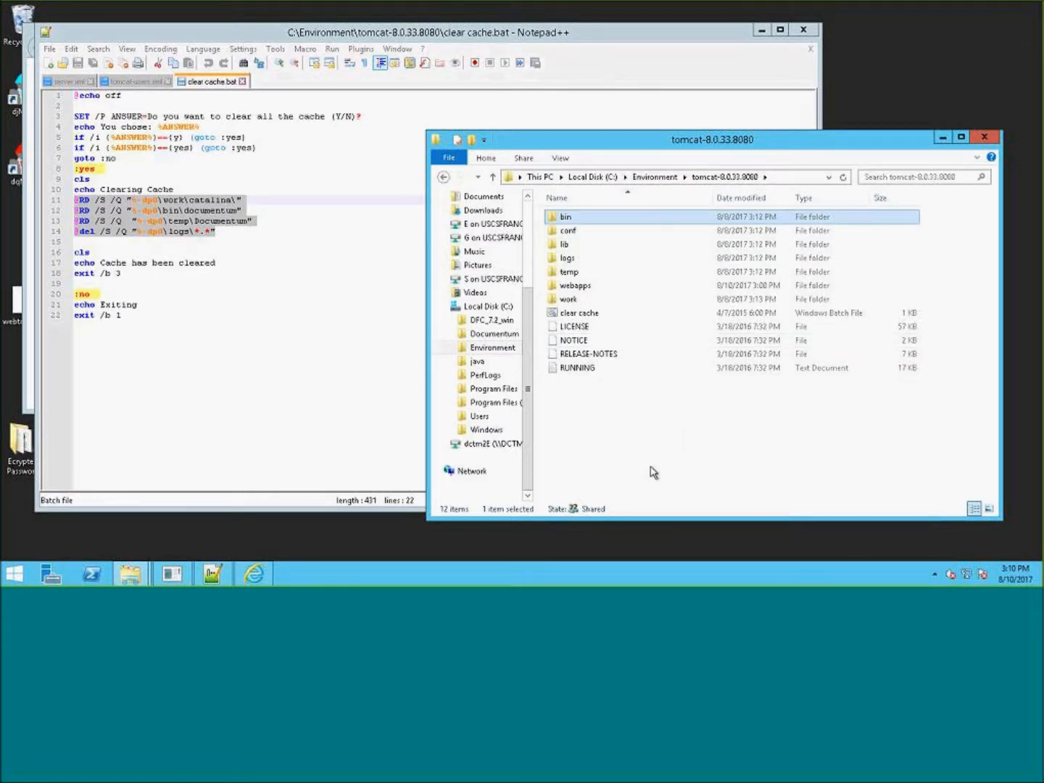
left_click(644, 439)
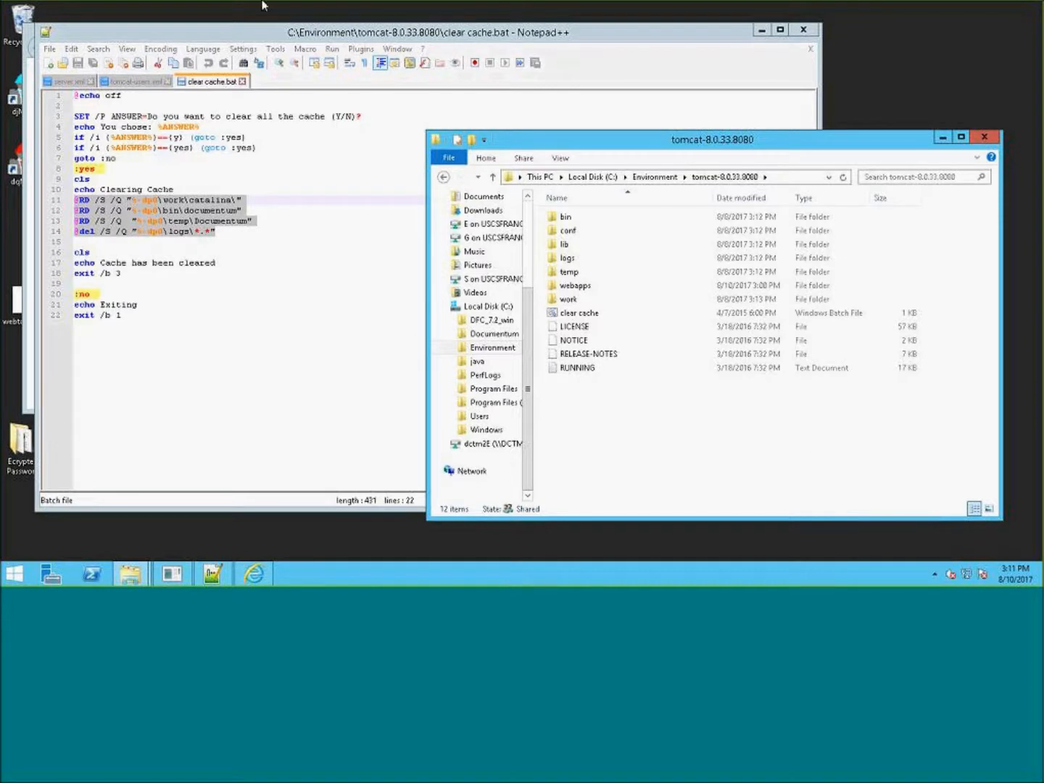
left_click(252, 349)
left_click(588, 179)
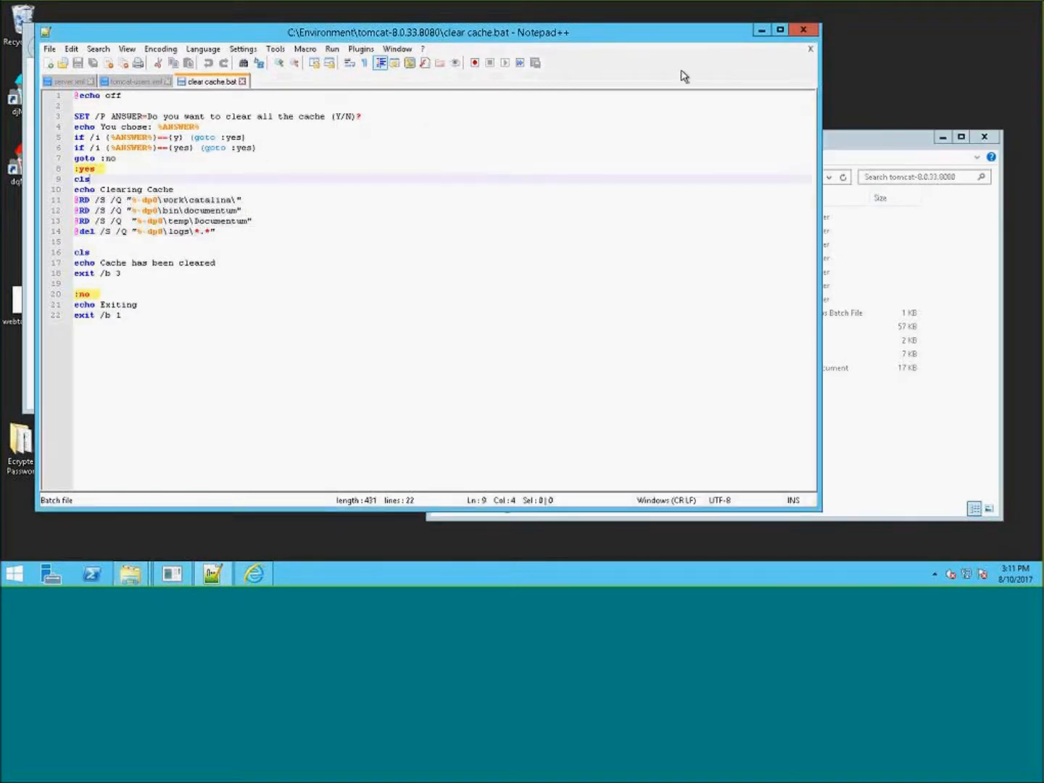
left_click(914, 142)
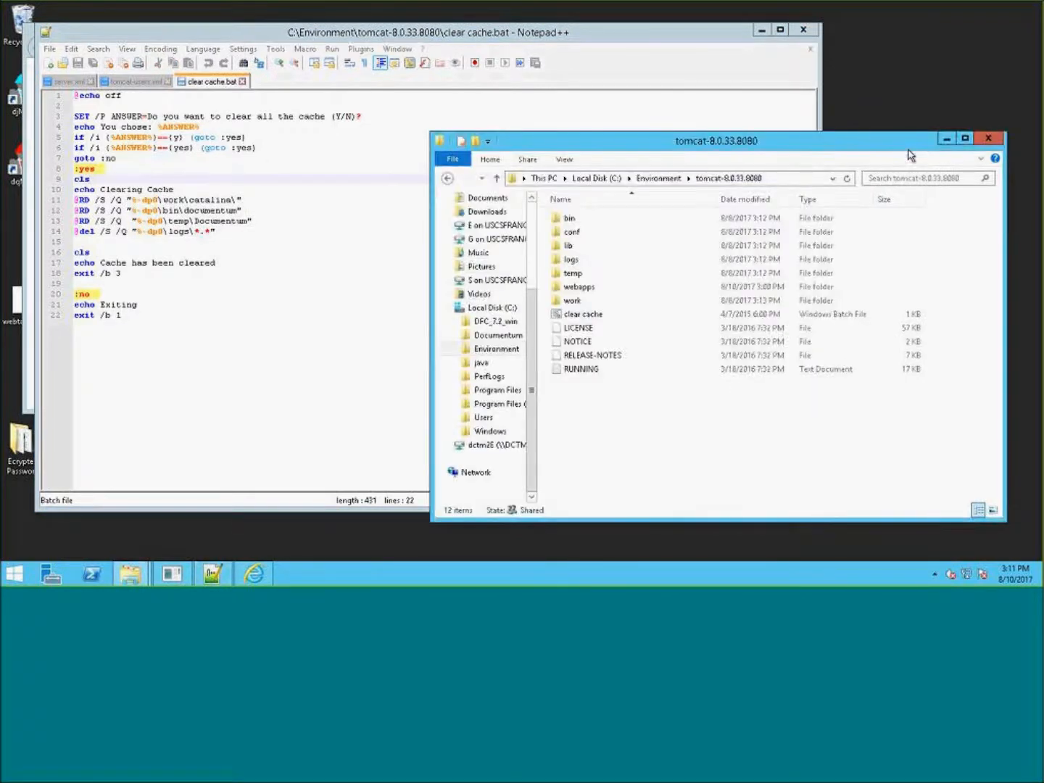
left_click_drag(811, 148, 784, 125)
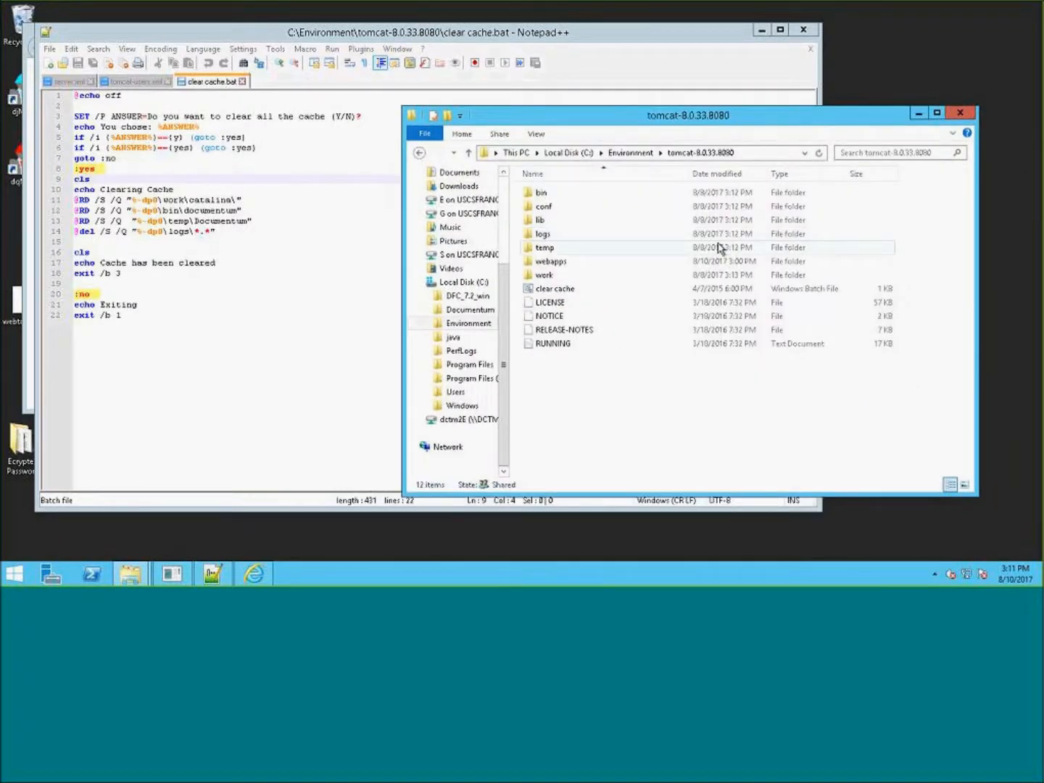
left_click(761, 31)
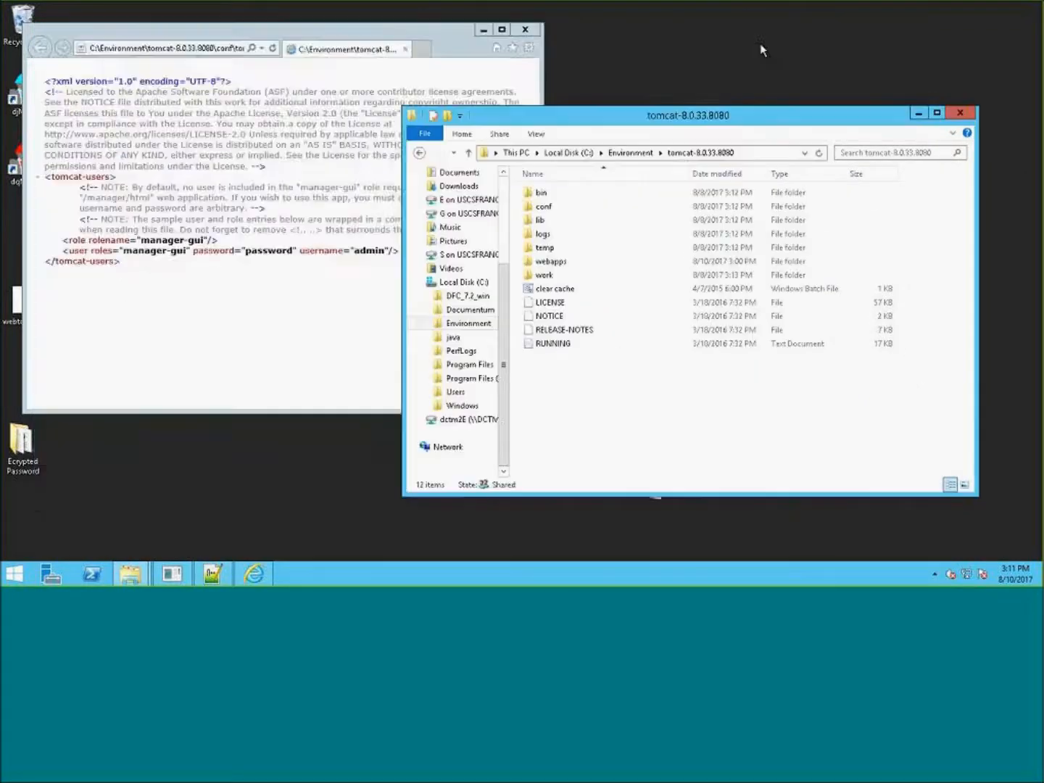
left_click(485, 30)
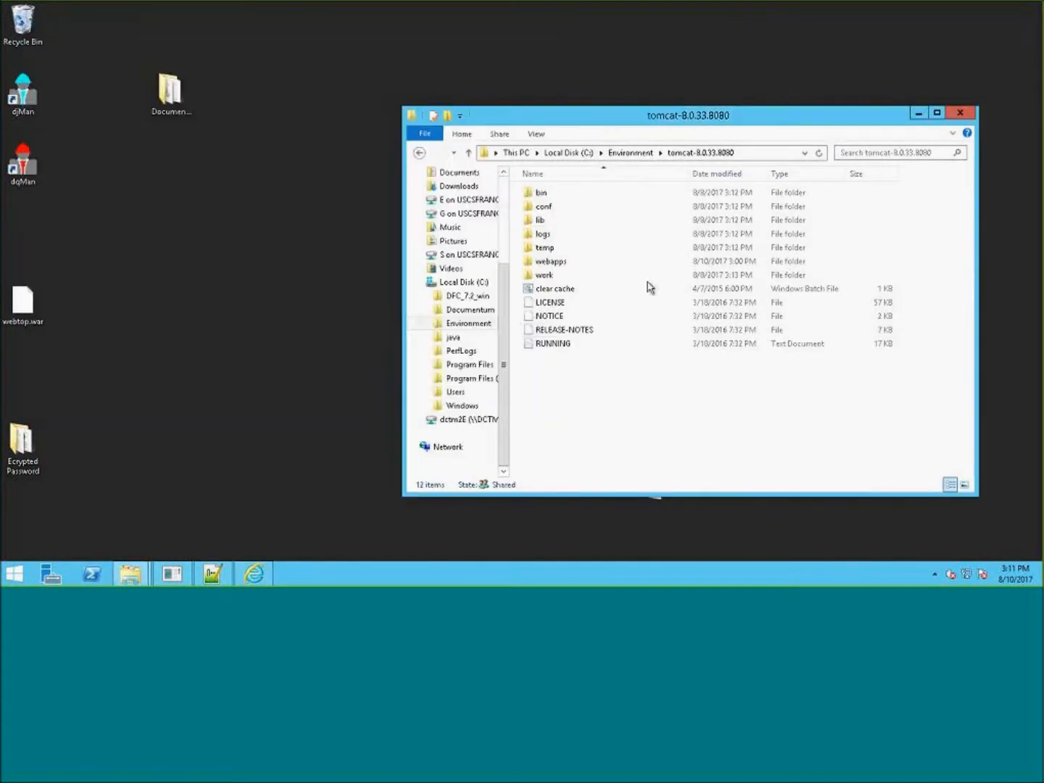
- Start Tomcat by running the startup batch file in the Tomcat bin folder
double_click(573, 196)
scroll(616, 353, "down", 2)
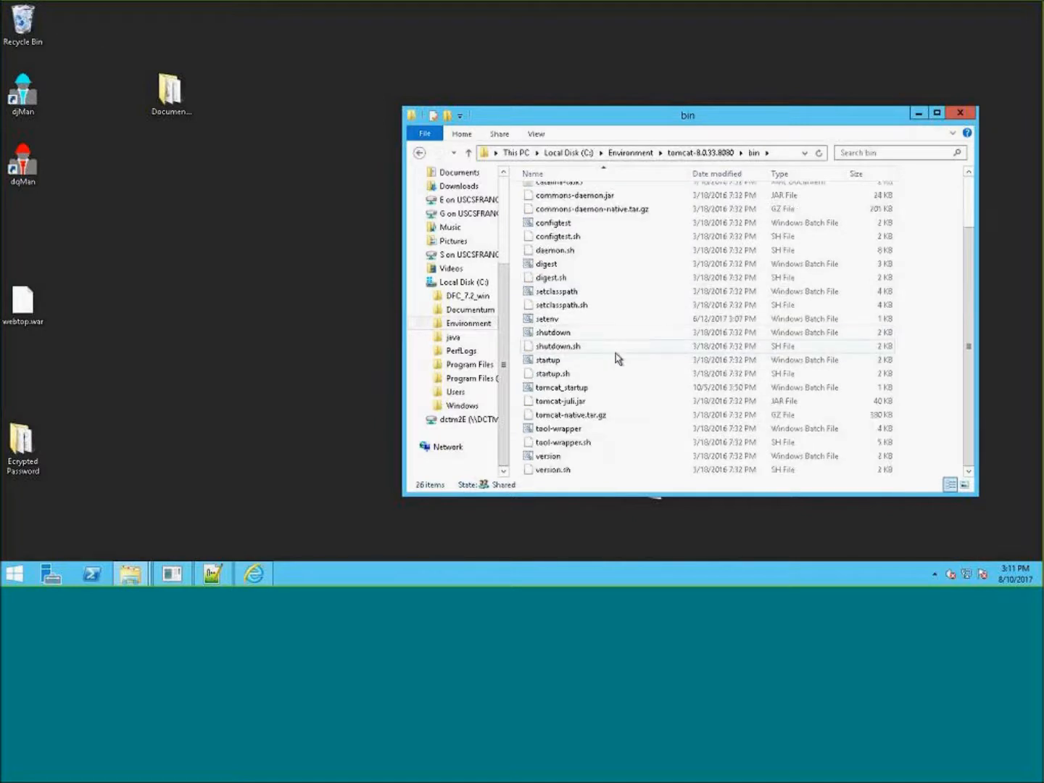
scroll(630, 350, "up", 2)
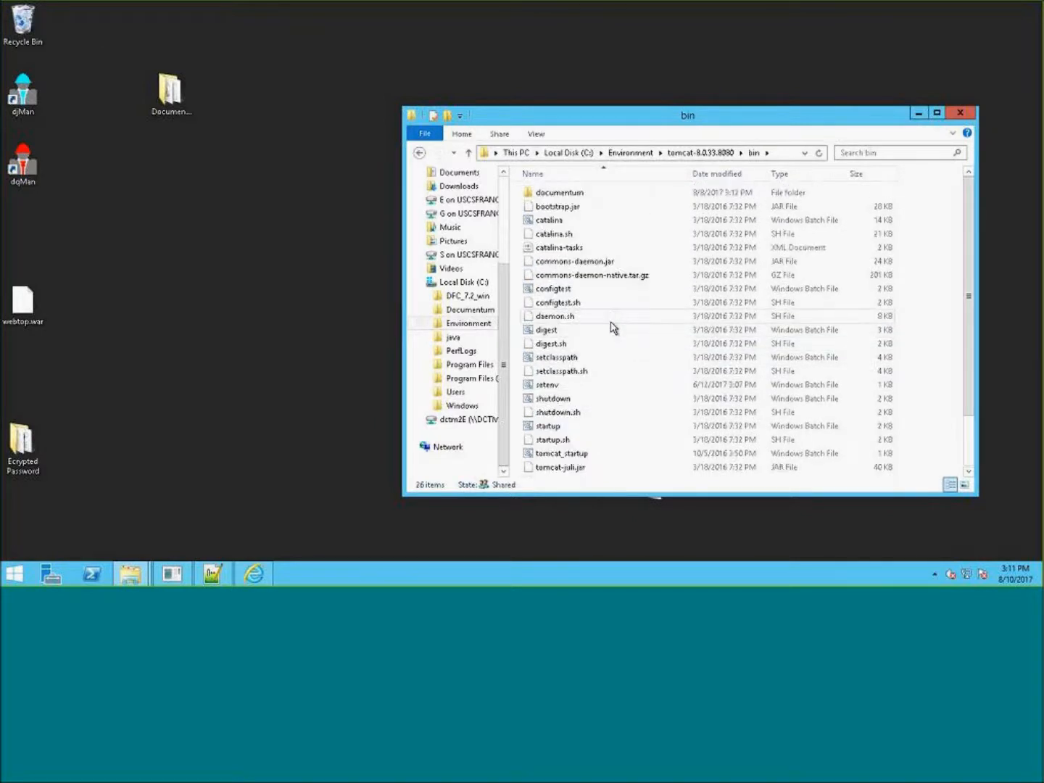
scroll(628, 321, "down", 2)
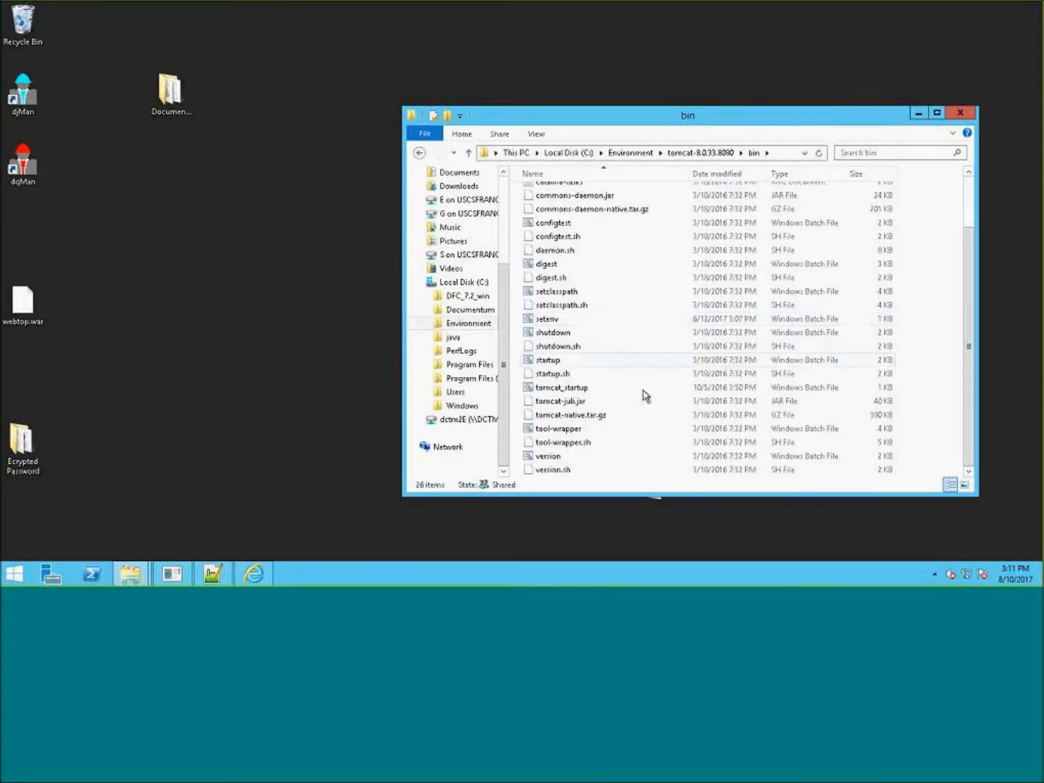
double_click(566, 367)
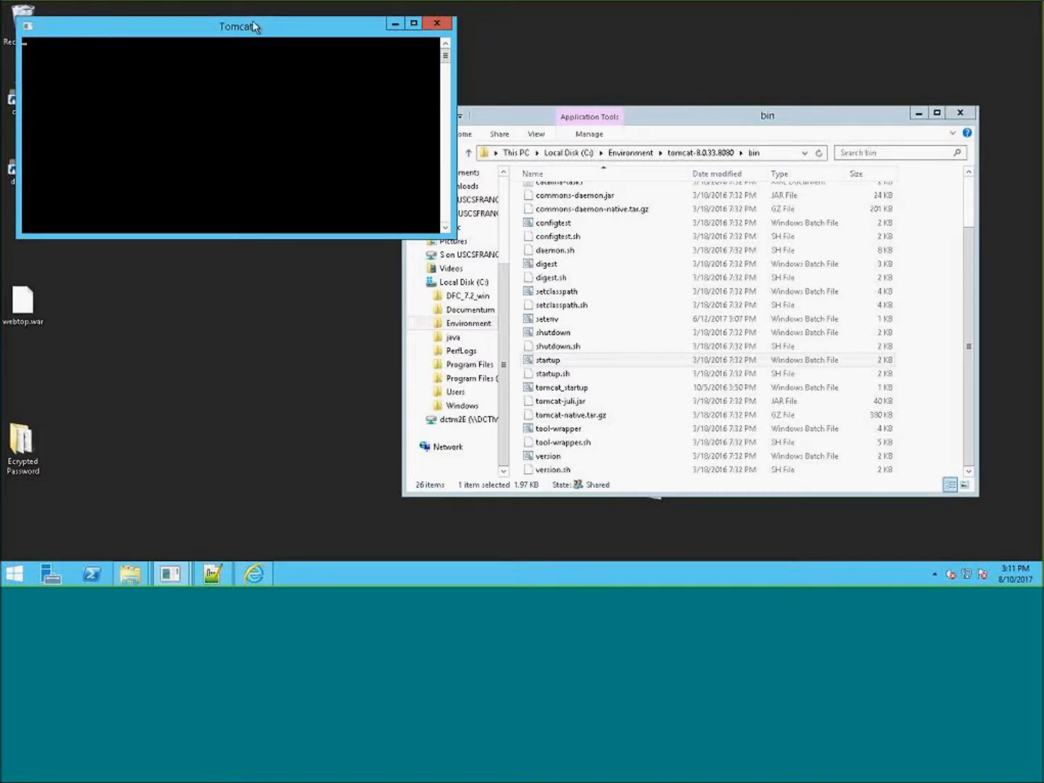
- Enlarge the new Tomcat console window and scroll through its startup log
left_click_drag(252, 26, 340, 45)
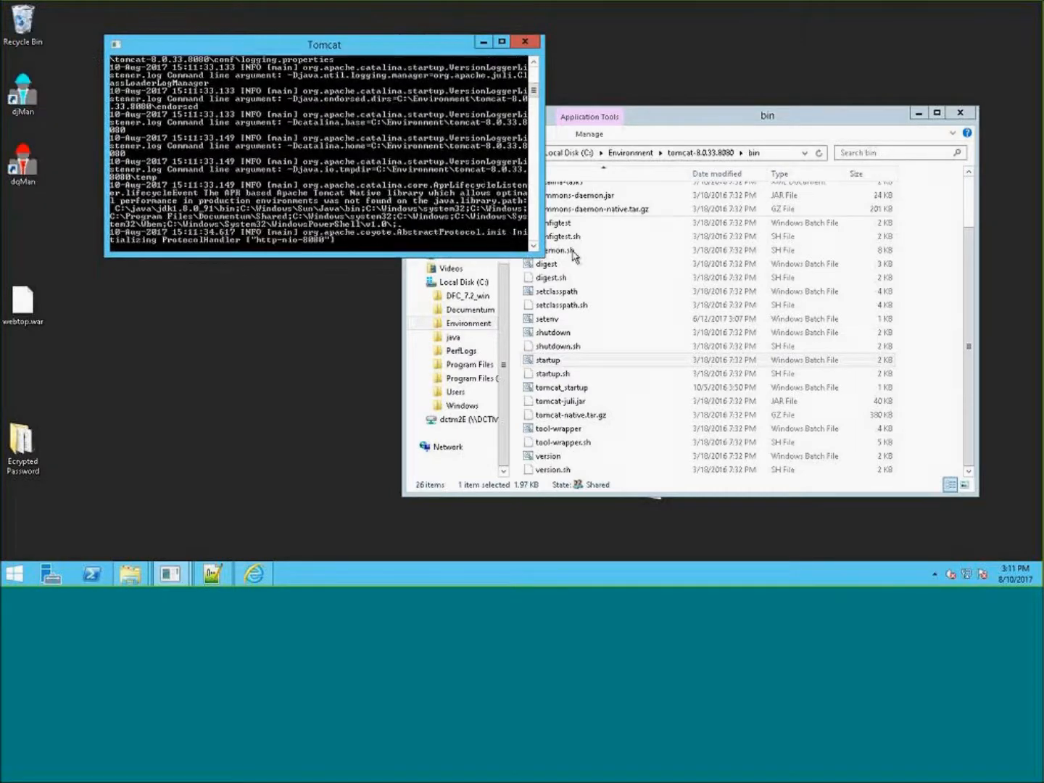
left_click_drag(543, 255, 652, 390)
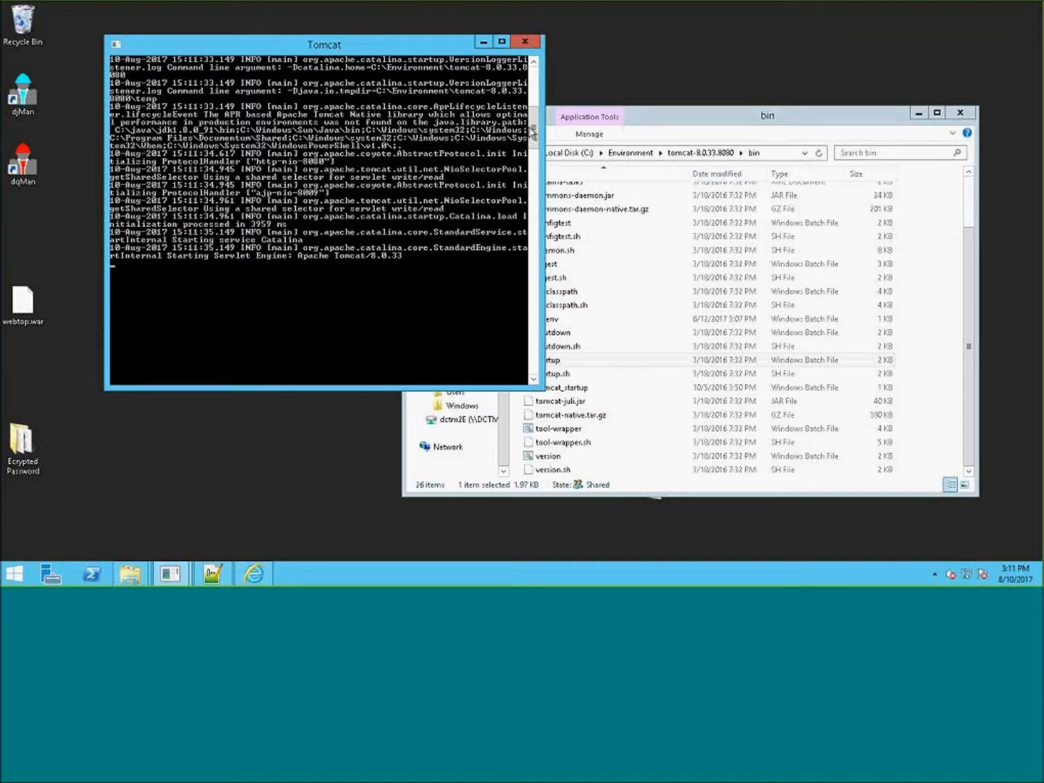
left_click_drag(537, 100, 538, 74)
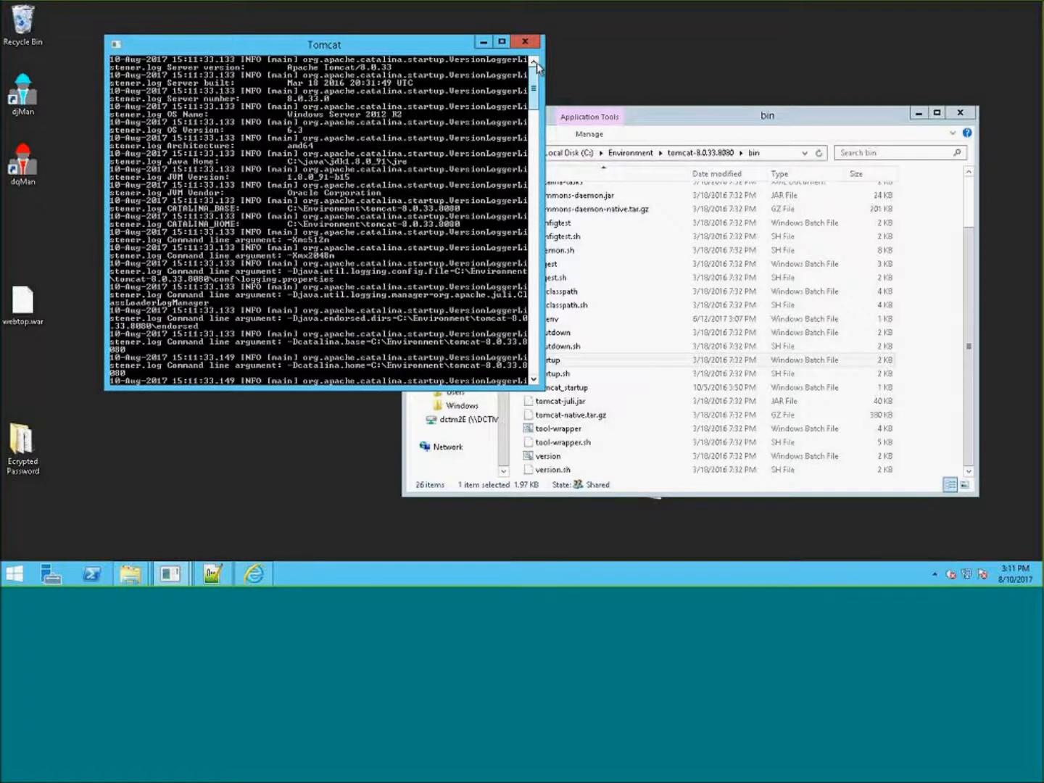
left_click_drag(543, 98, 544, 110)
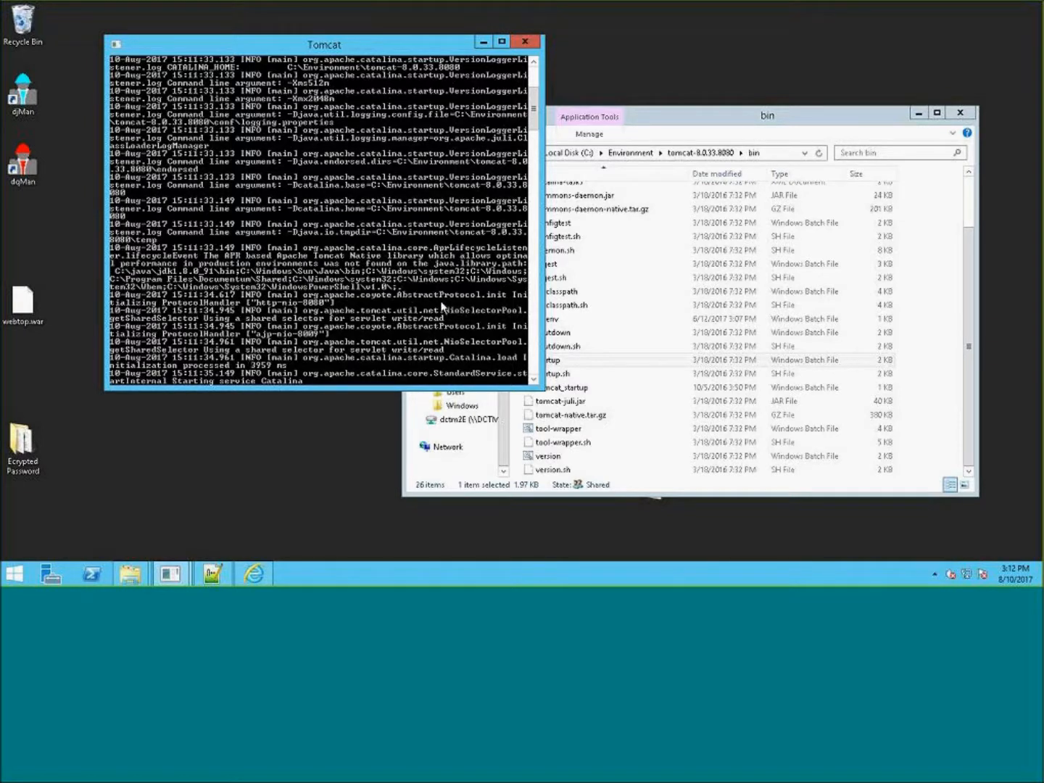
- Bring up the second Tomcat console and go up to the Environment folder listing the Tomcat installations
left_click(171, 576)
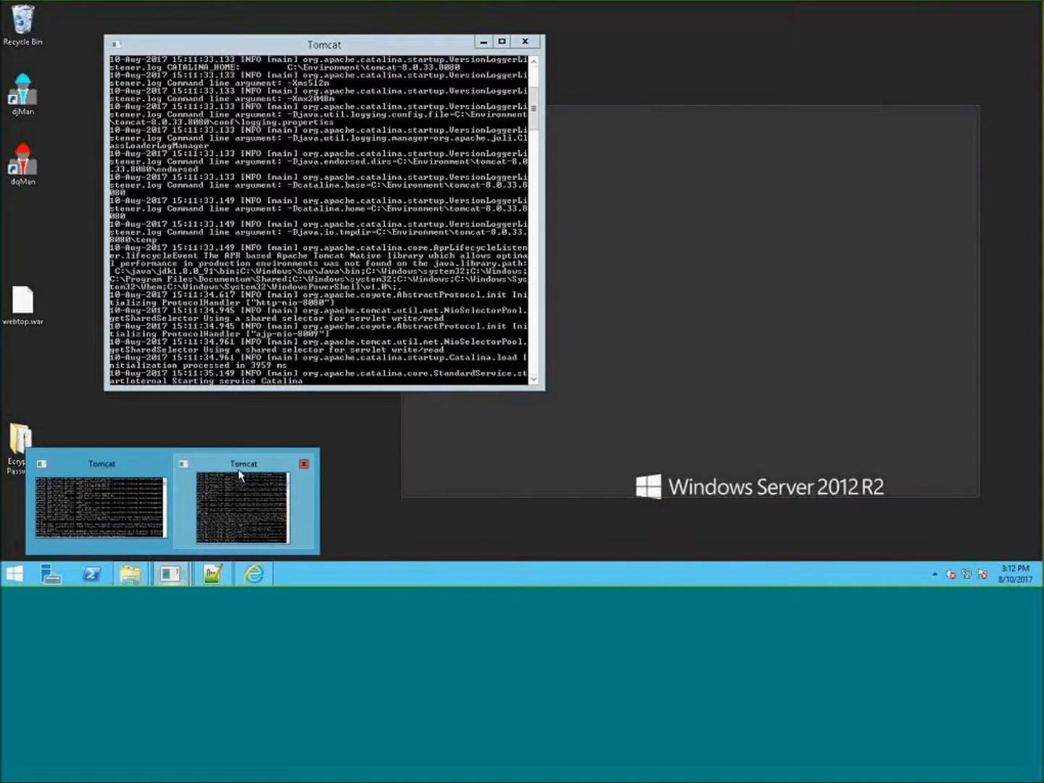
left_click(152, 477)
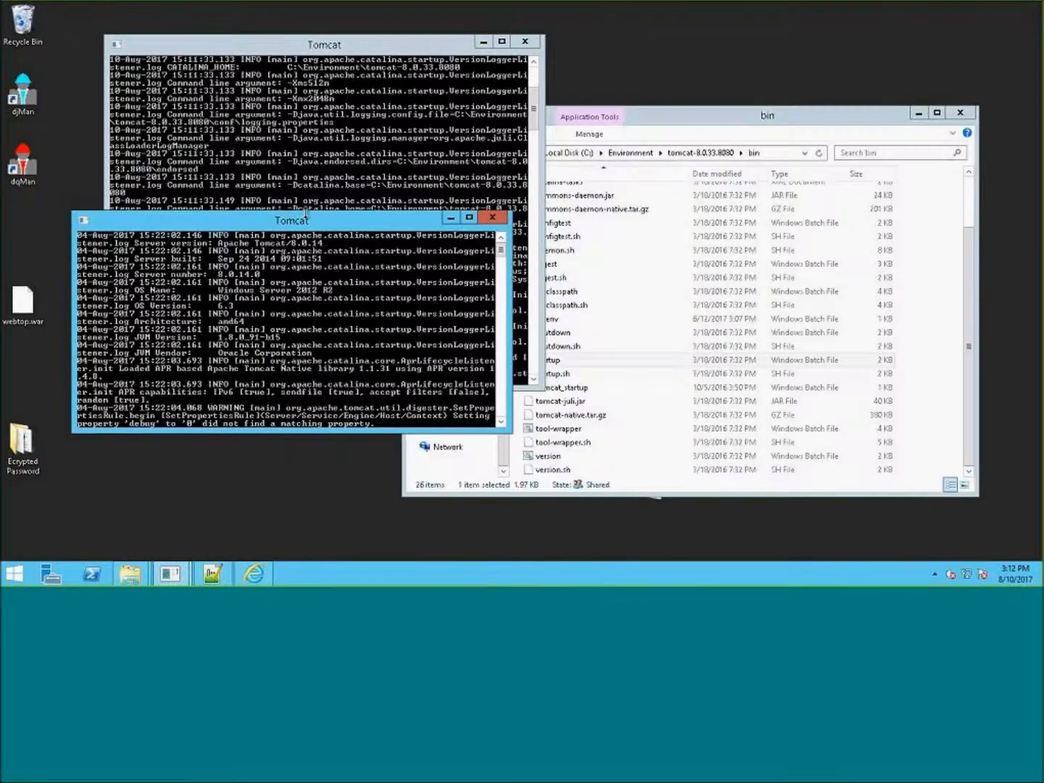
left_click_drag(316, 221, 297, 328)
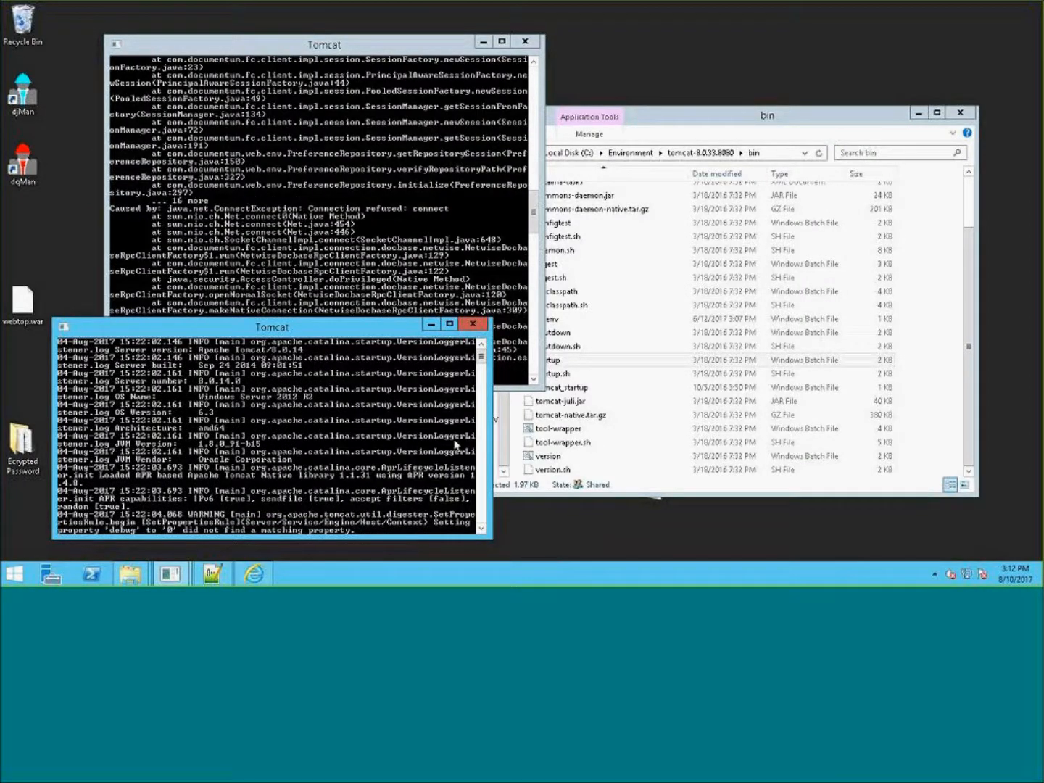
left_click(736, 120)
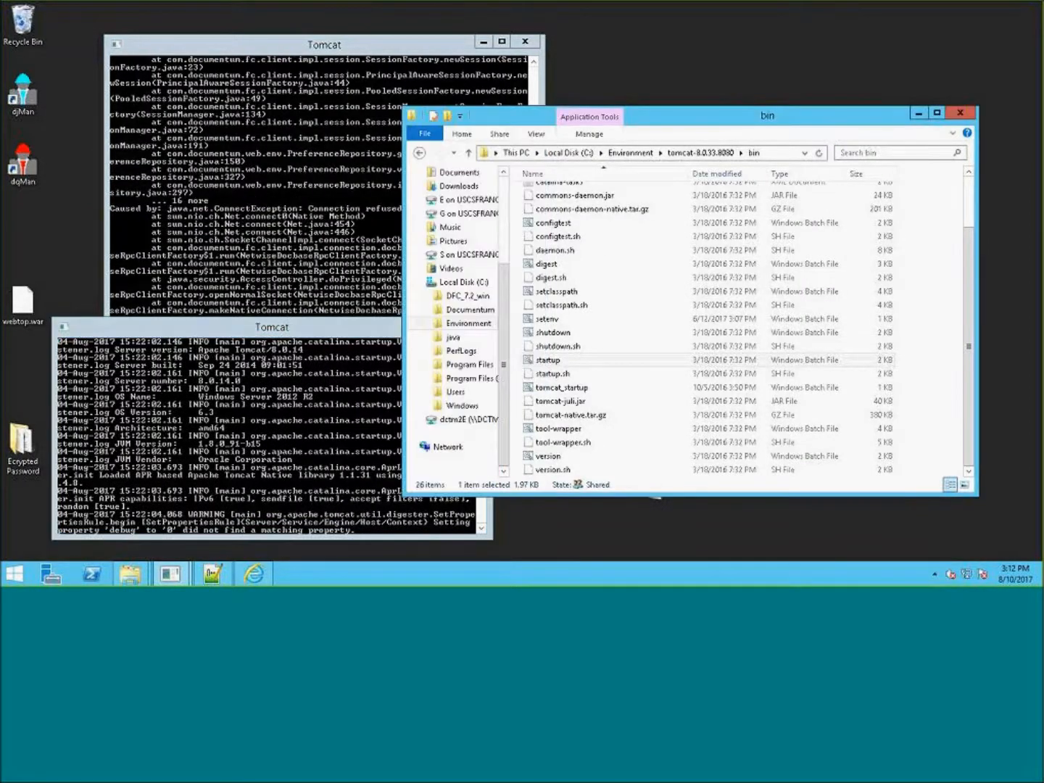
left_click(635, 154)
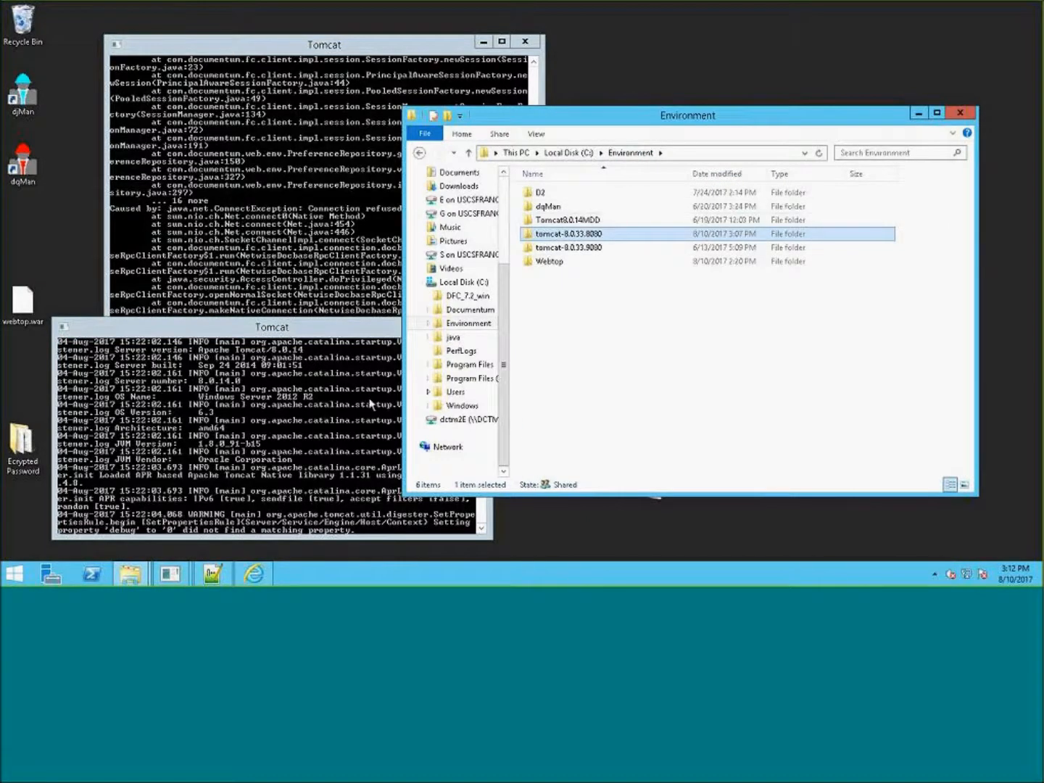
- Compare the startup logs of both Tomcat console windows, scrolling each to its end
left_click(310, 427)
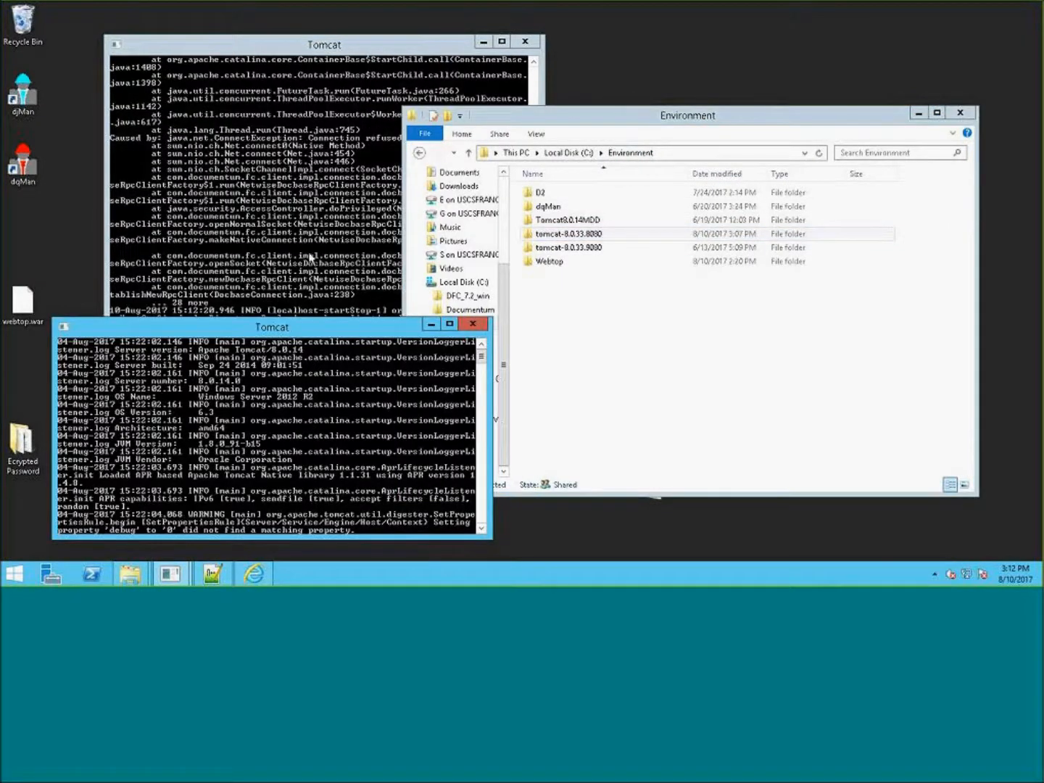
left_click(309, 258)
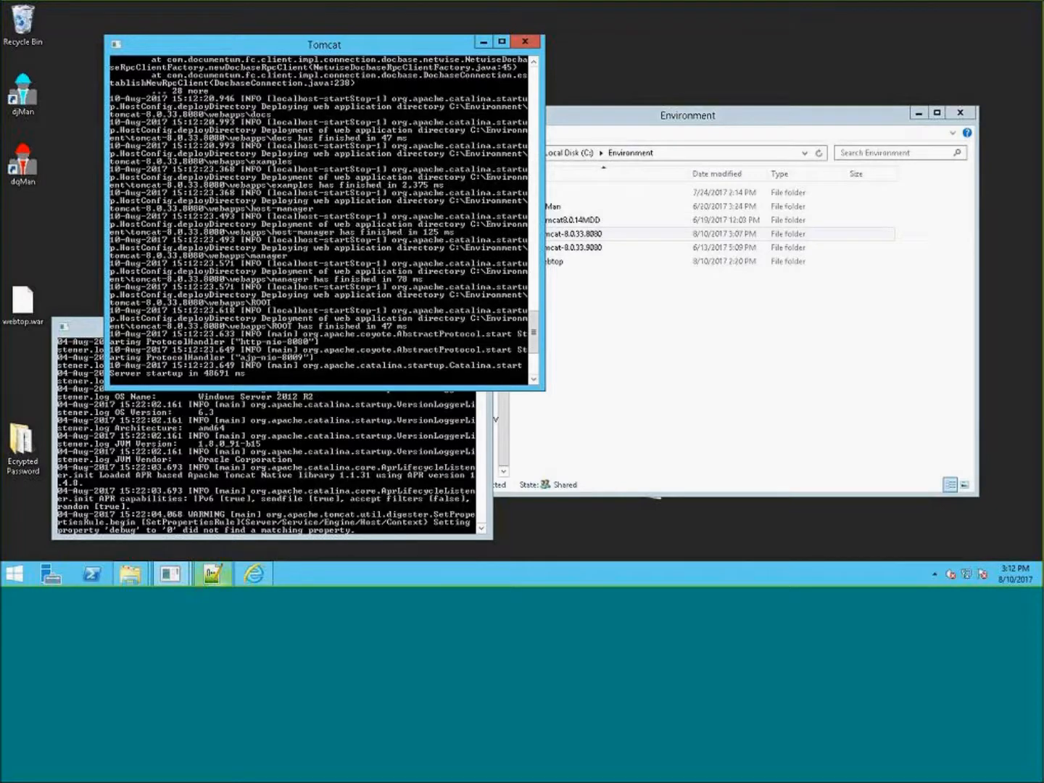
left_click(610, 320)
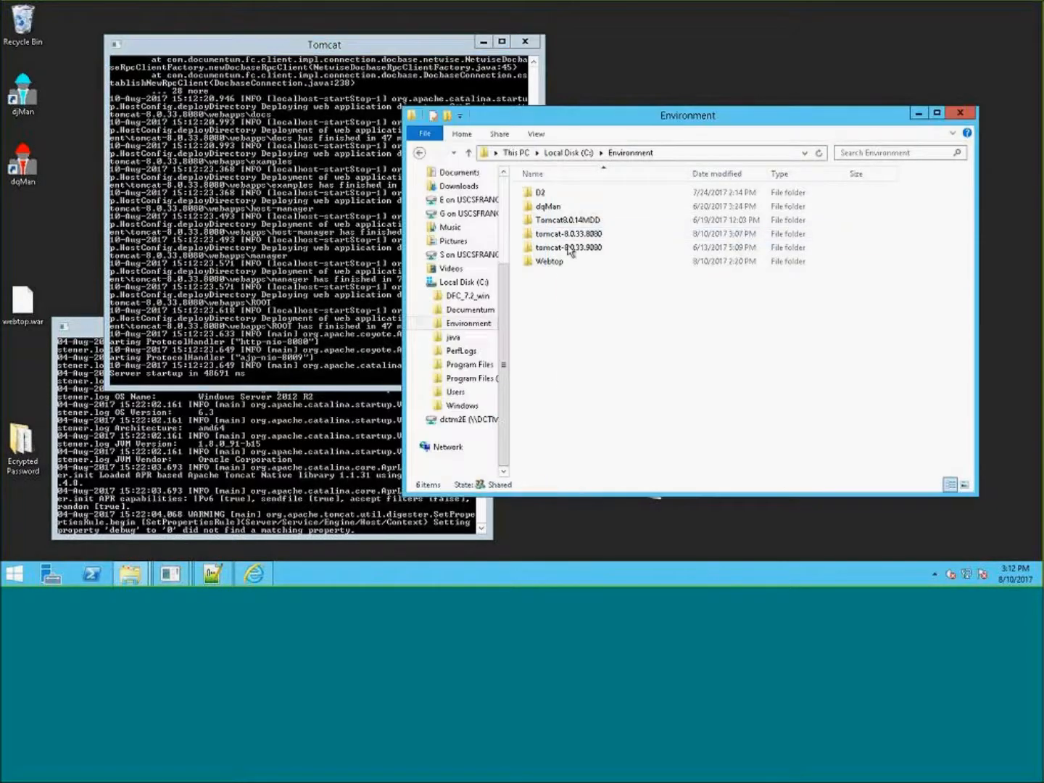
left_click(284, 478)
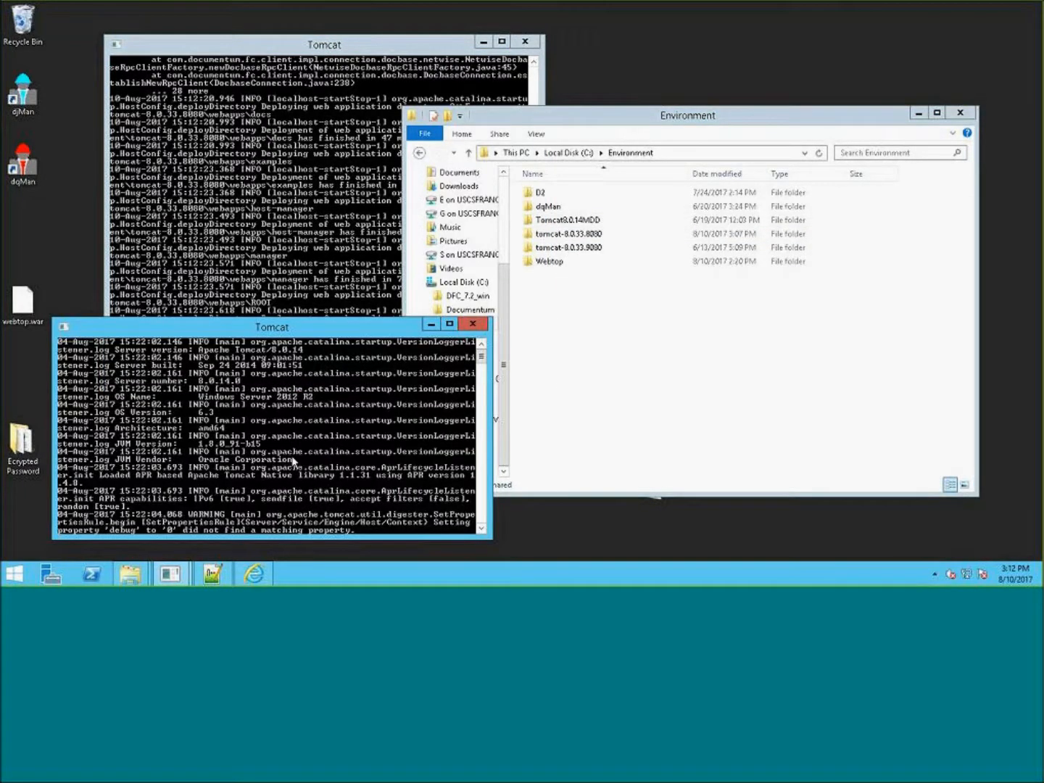
left_click_drag(482, 358, 482, 450)
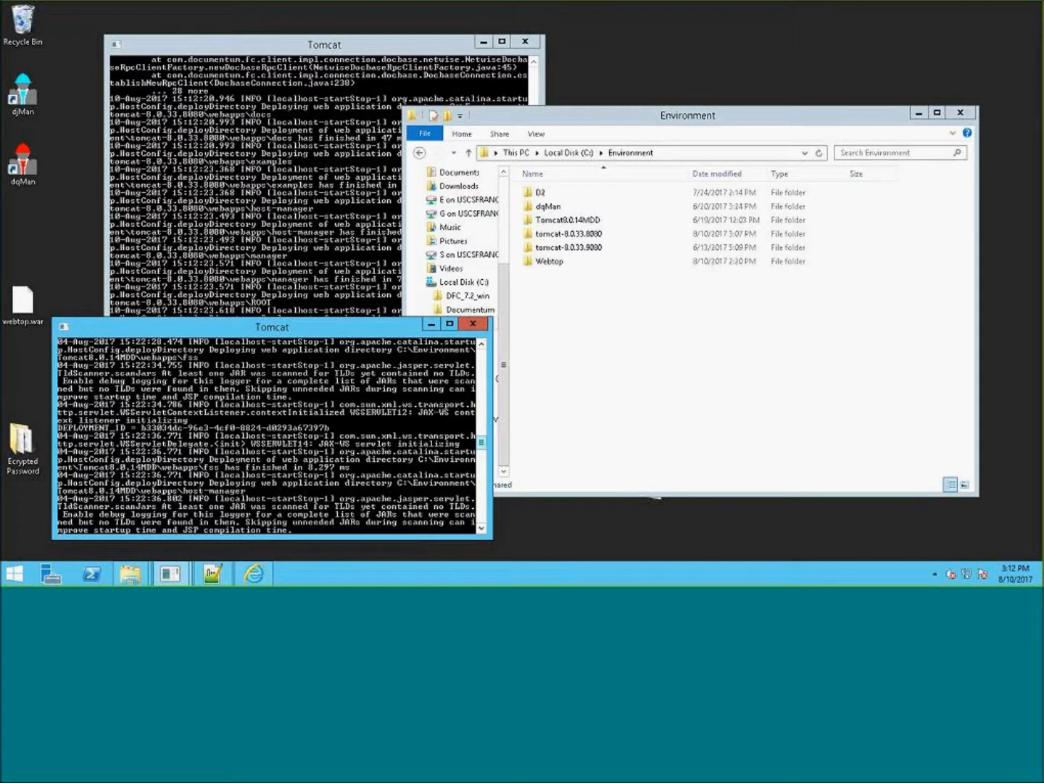
scroll(482, 455, "down", 2)
scroll(482, 460, "down", 4)
scroll(482, 458, "down", 4)
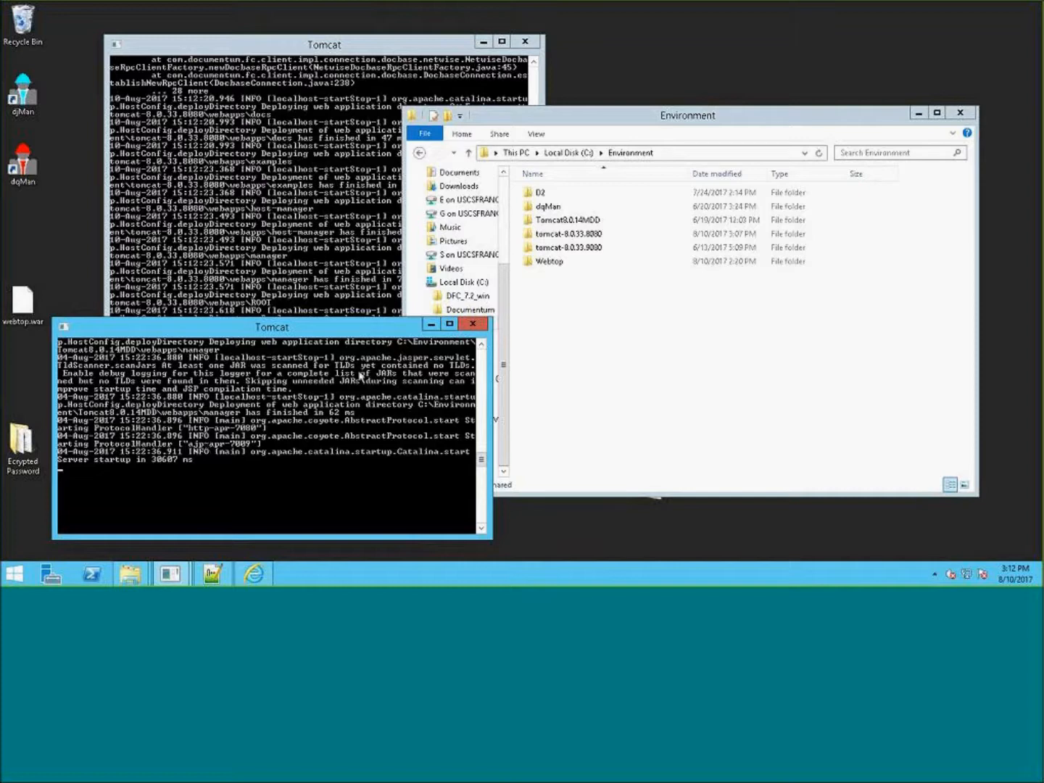
left_click(334, 187)
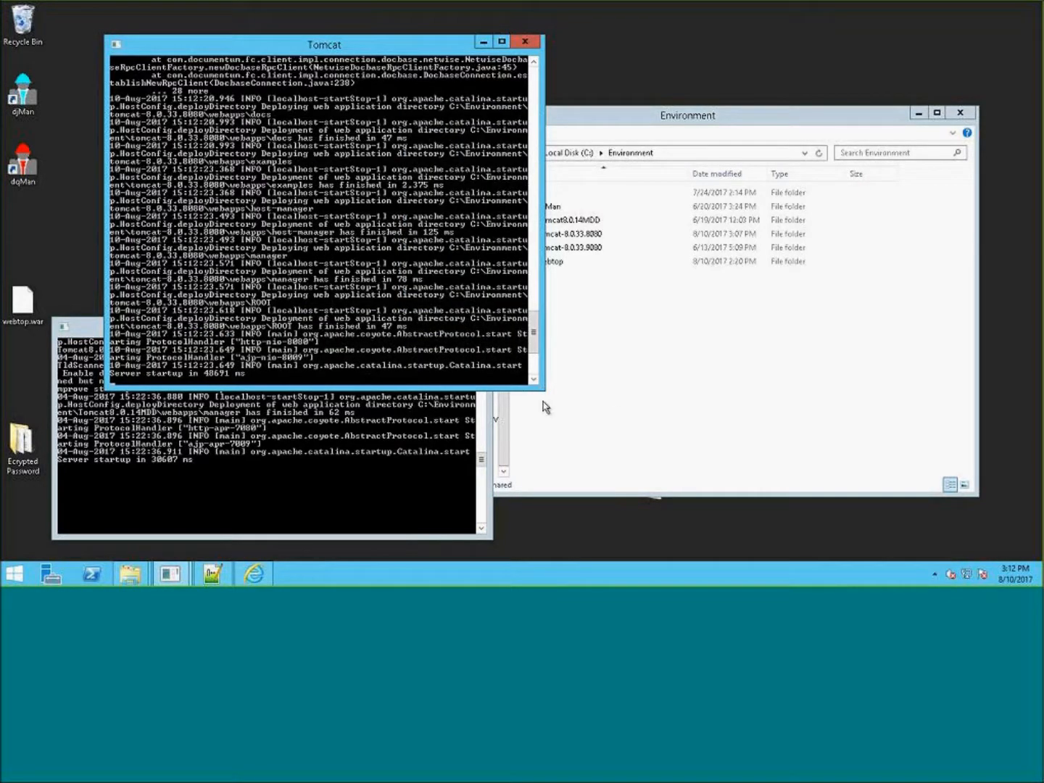
left_click_drag(544, 392, 545, 491)
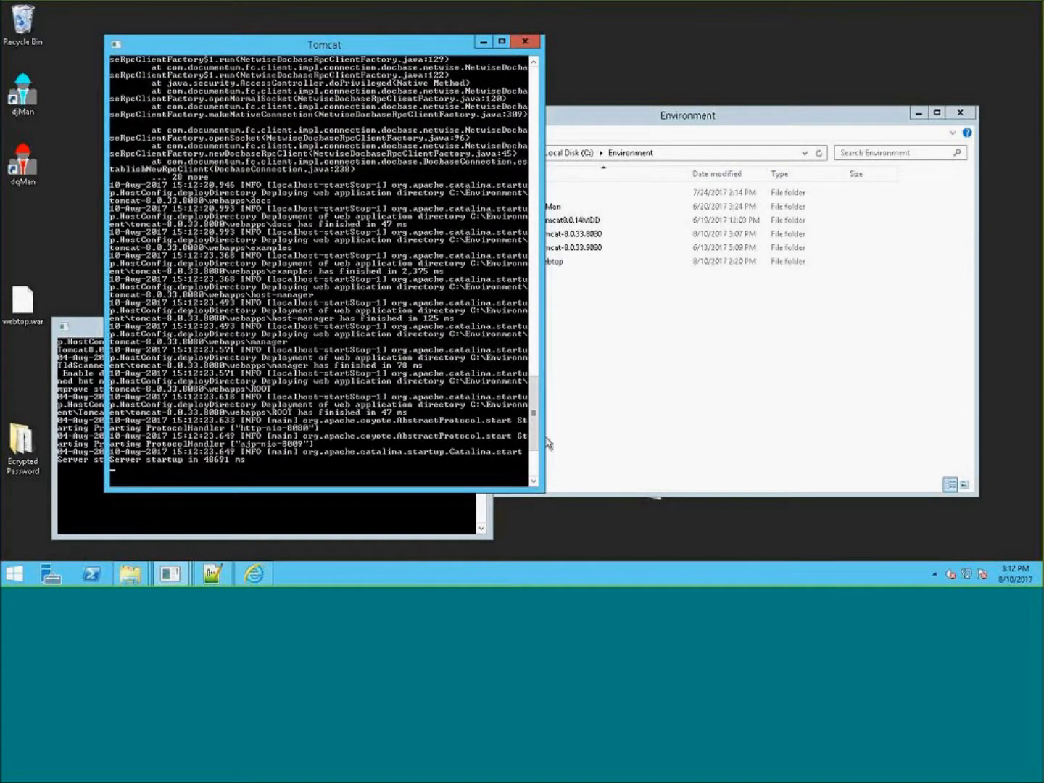
mouse_move(535, 427)
left_mouse_down()
mouse_move(532, 130)
mouse_move(531, 170)
mouse_move(544, 186)
mouse_move(533, 204)
left_mouse_up()
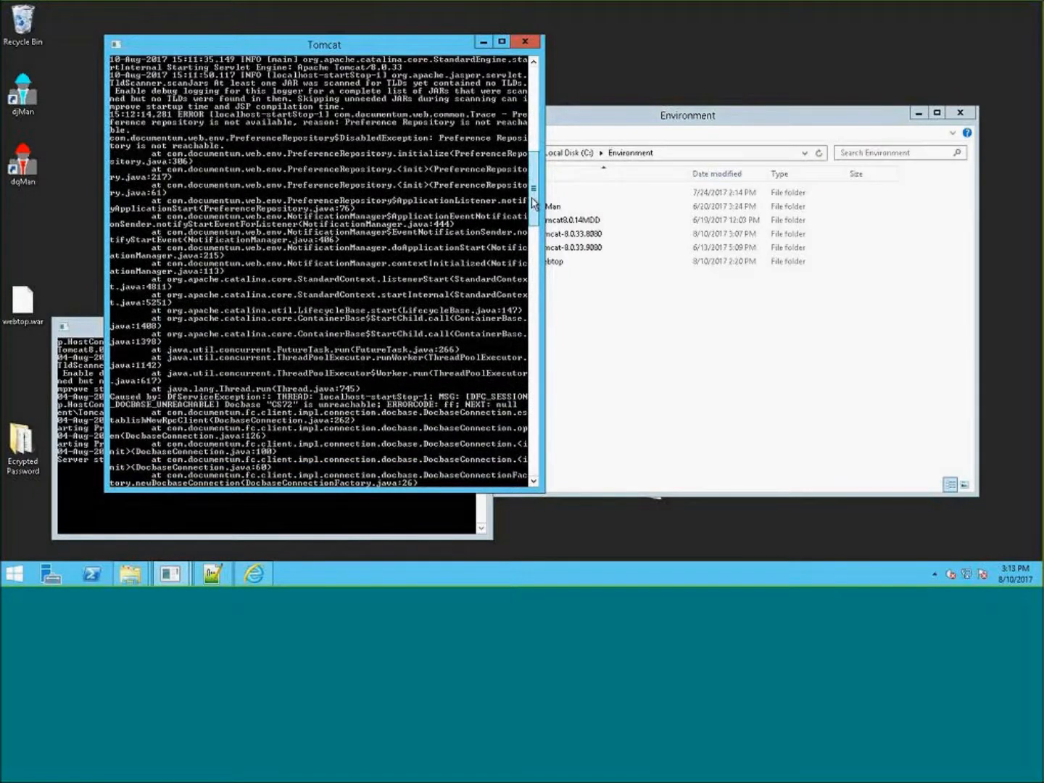
mouse_move(534, 204)
left_mouse_down()
mouse_move(520, 372)
mouse_move(528, 493)
left_mouse_up()
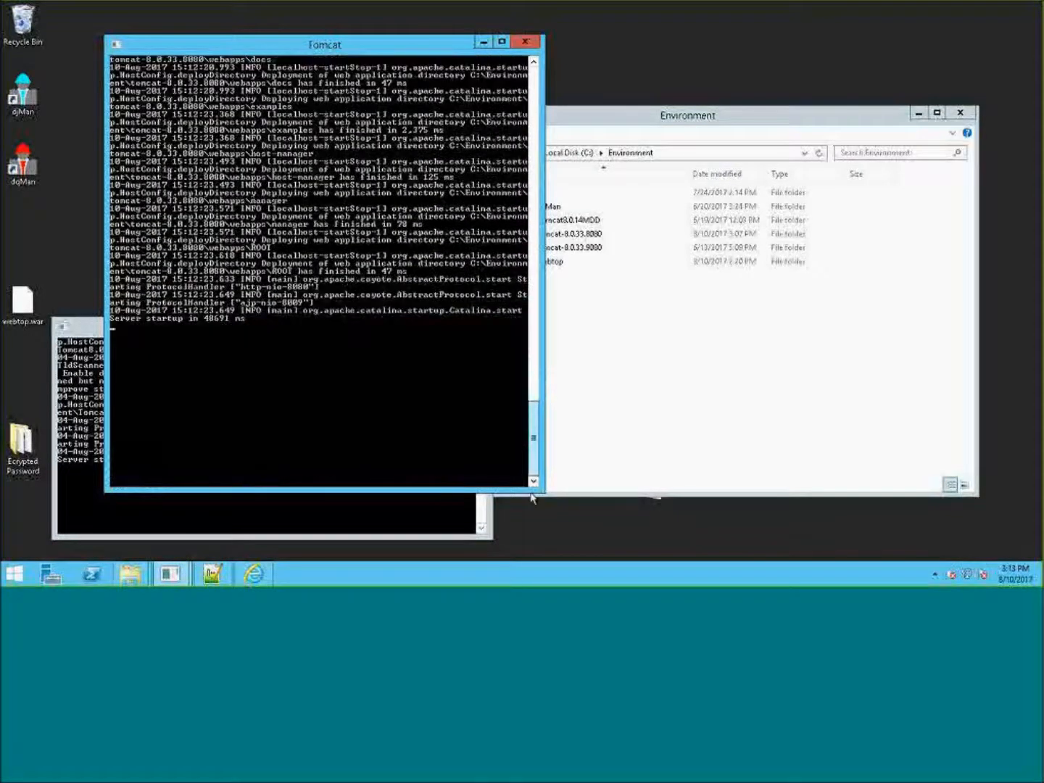
left_click(685, 449)
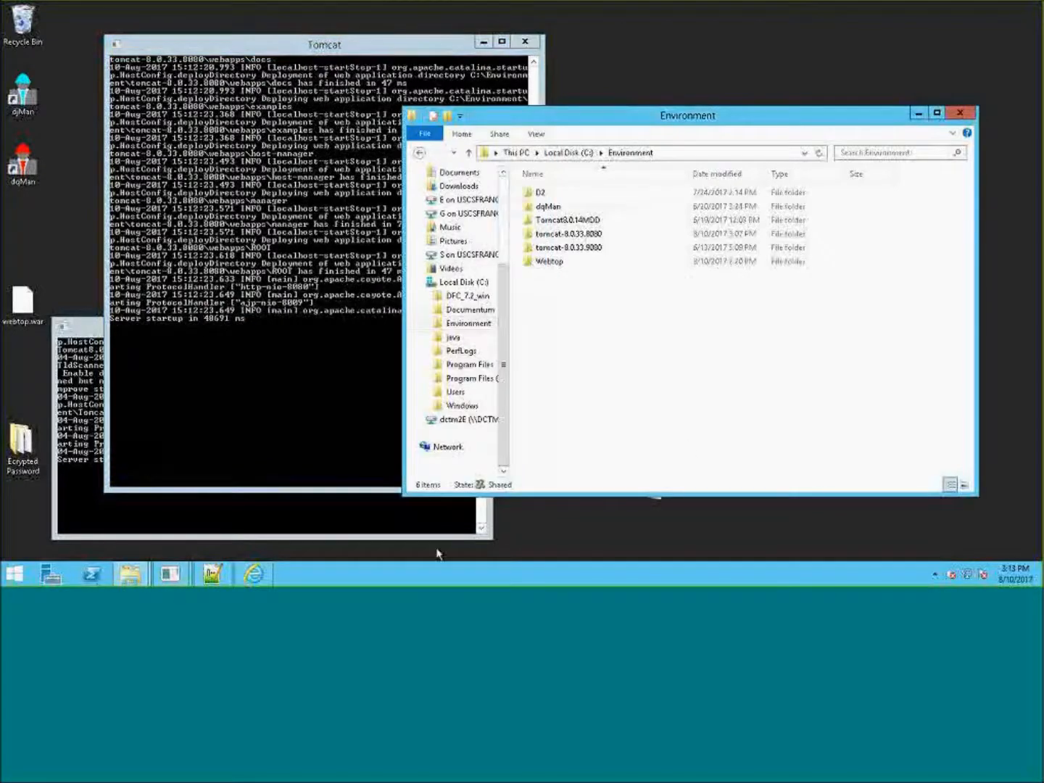
left_click(254, 574)
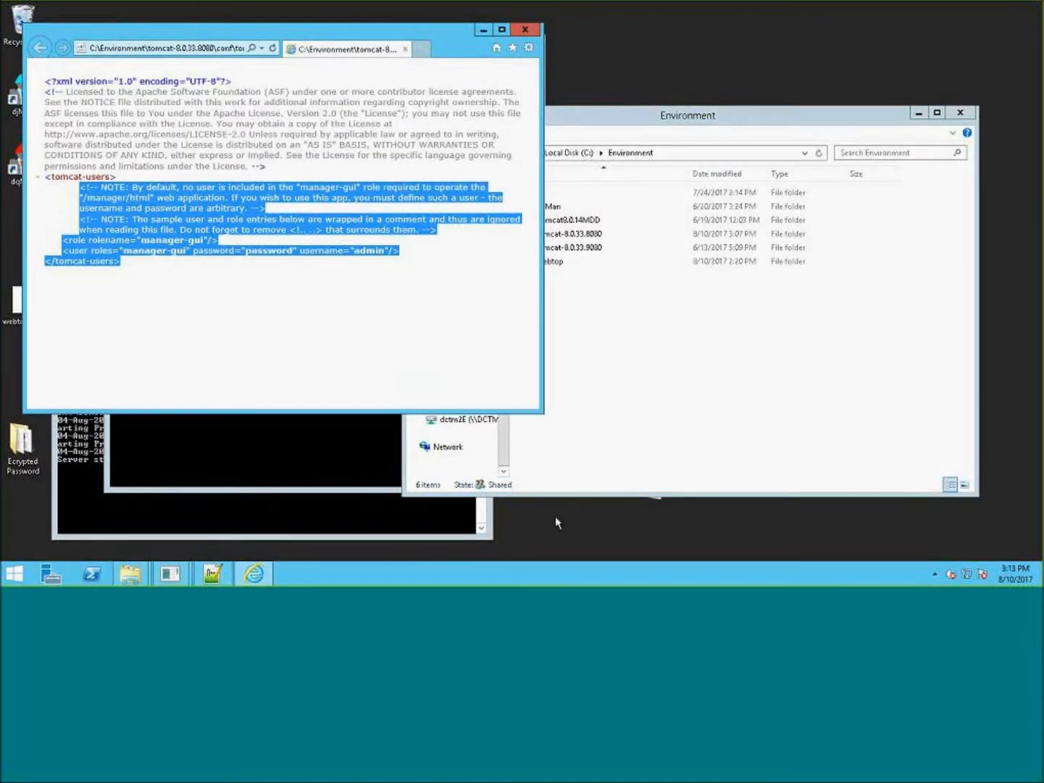
left_click_drag(540, 417, 882, 542)
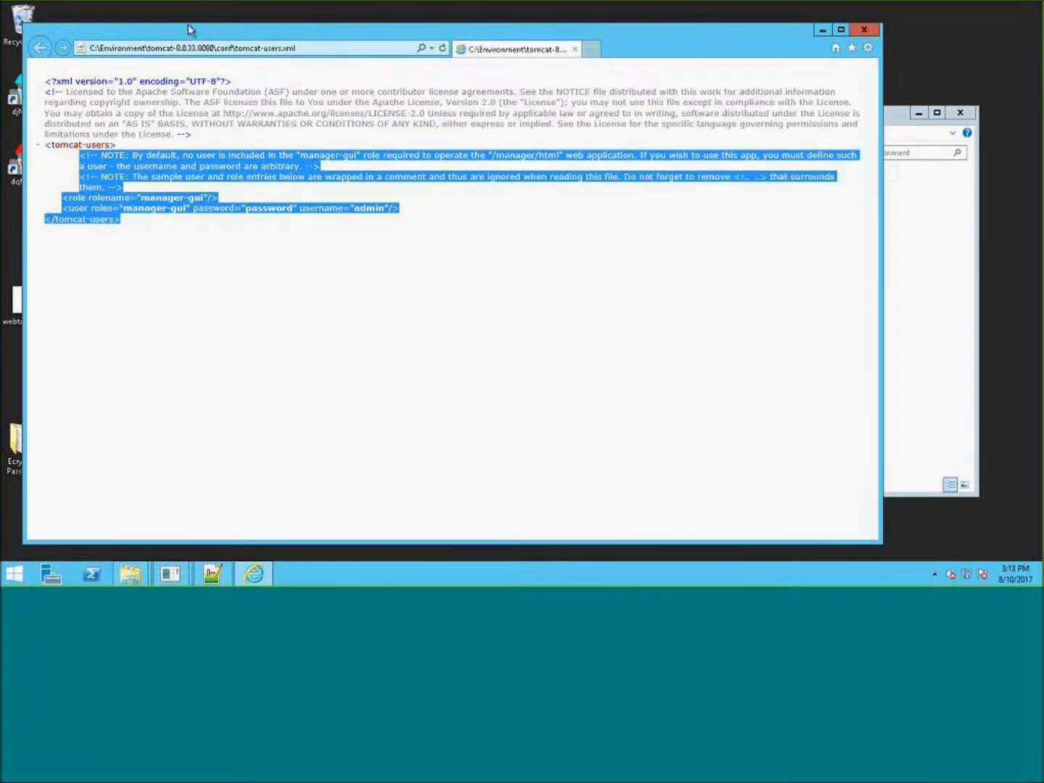
left_click_drag(246, 29, 322, 23)
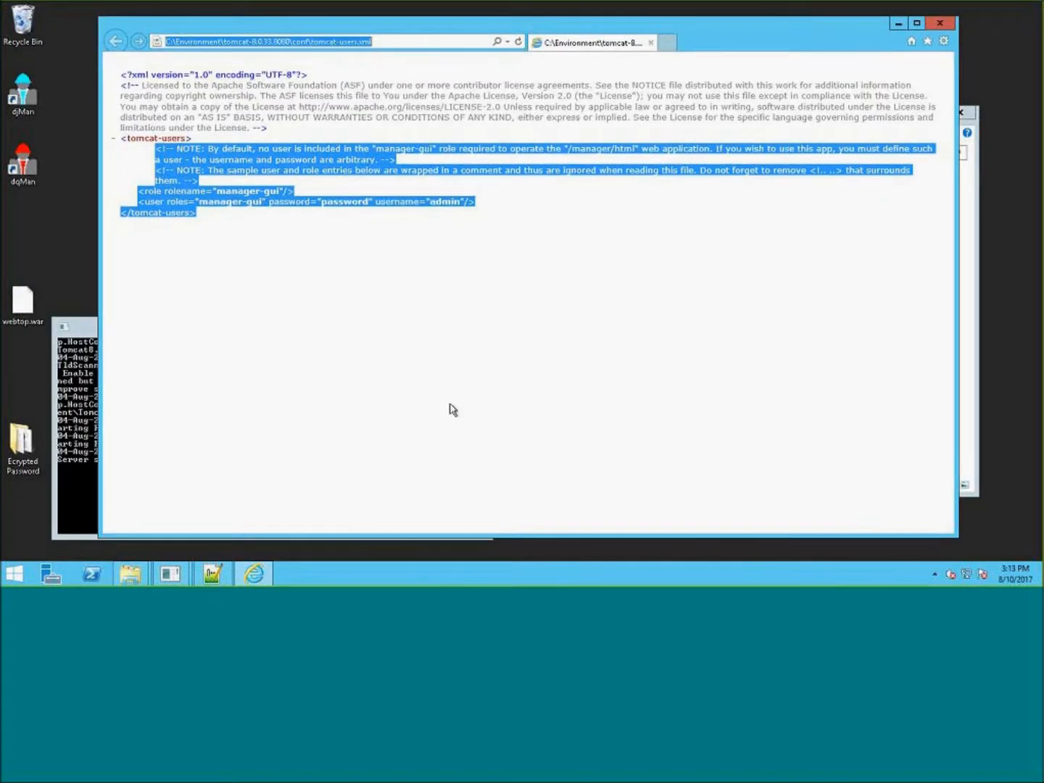
type("htt")
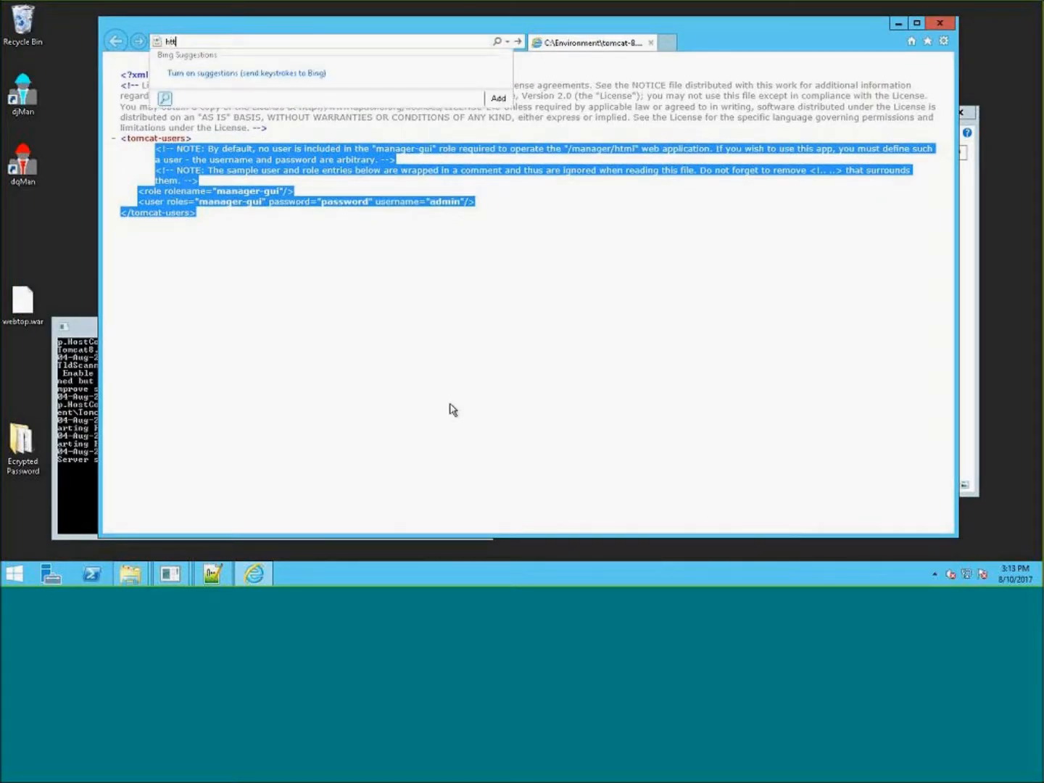
type("p://localhost:8080")
key("Return")
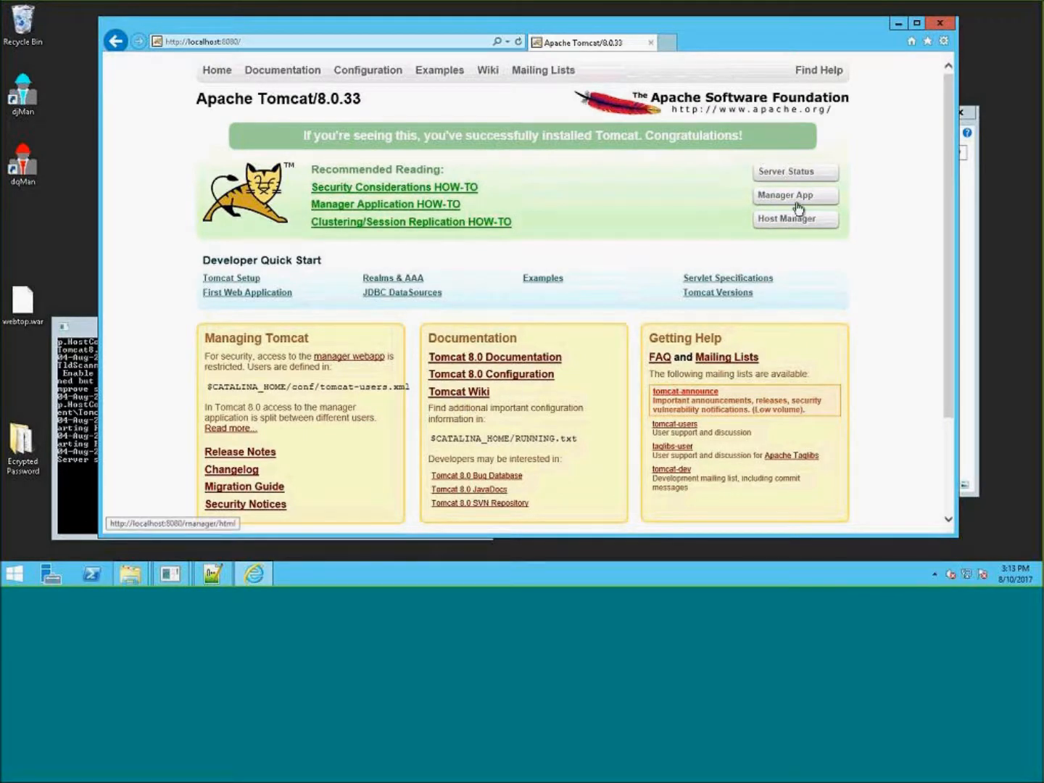
double_click(323, 95)
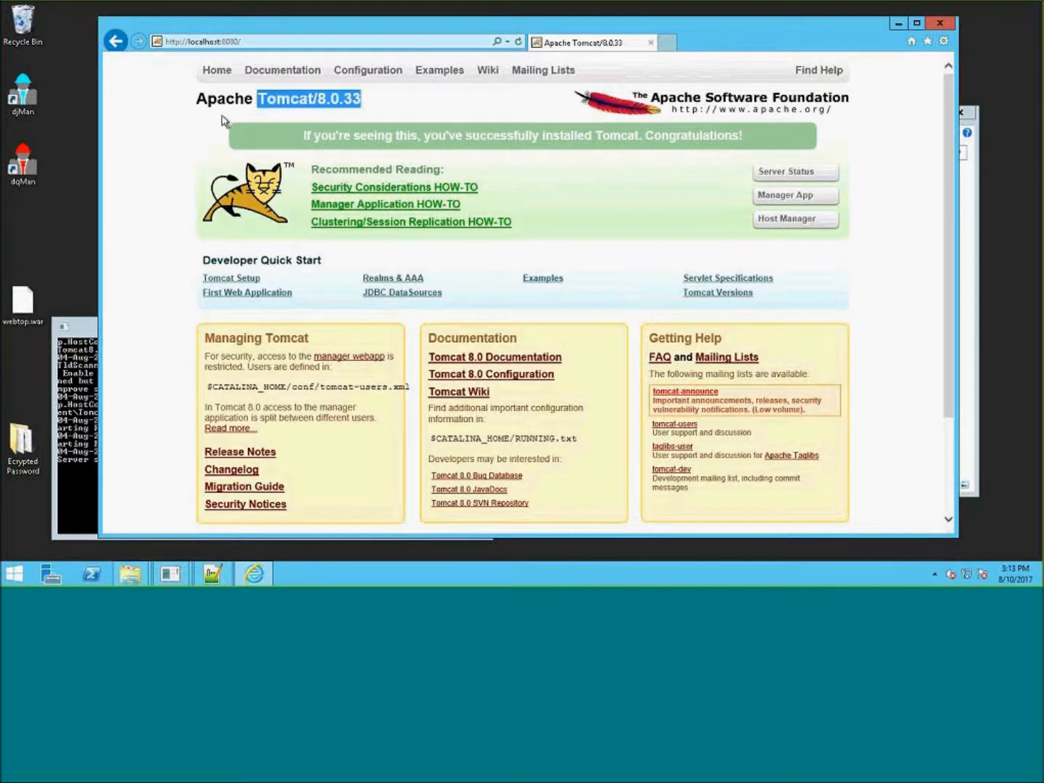
- Open the Tomcat Manager App and enter admin as the user name in the login dialog
left_click_drag(224, 120, 210, 110)
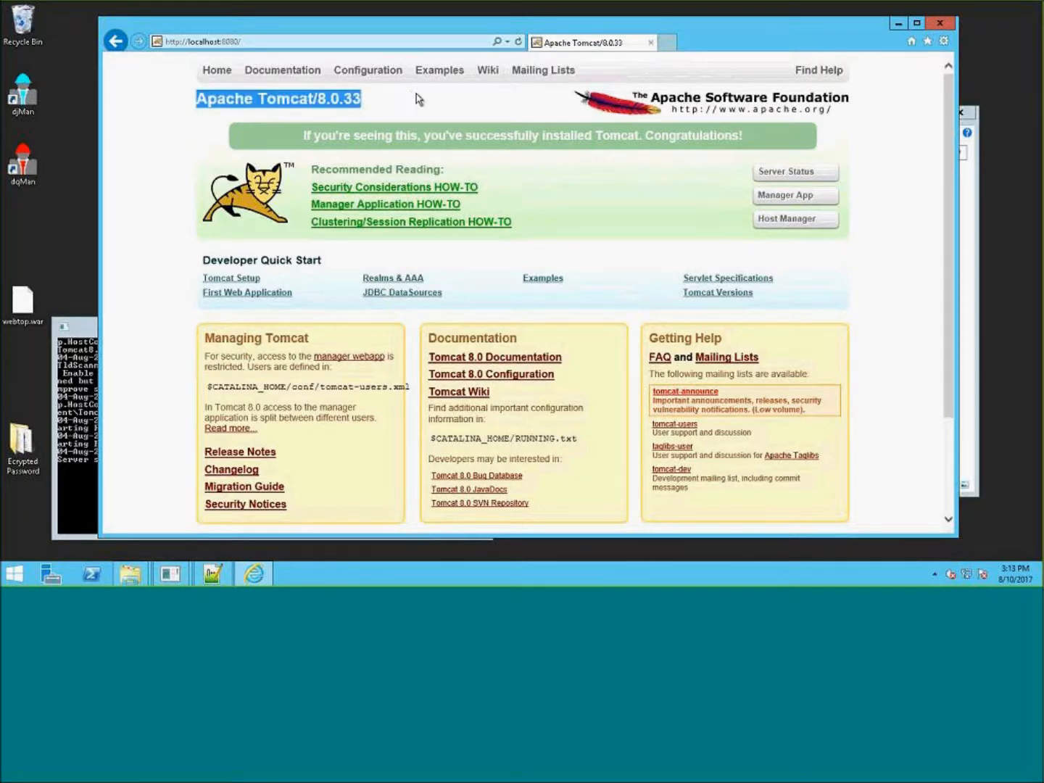
left_click(819, 199)
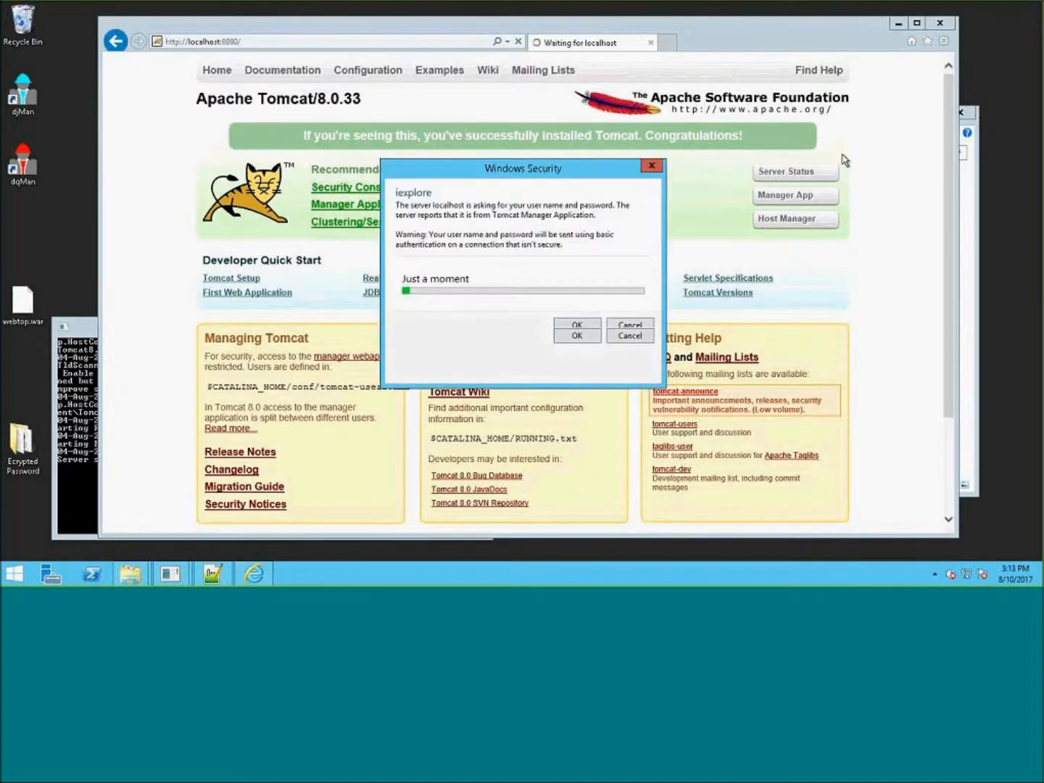
type("amdi")
key("BackSpace")
key("BackSpace")
key("BackSpace")
type("dm")
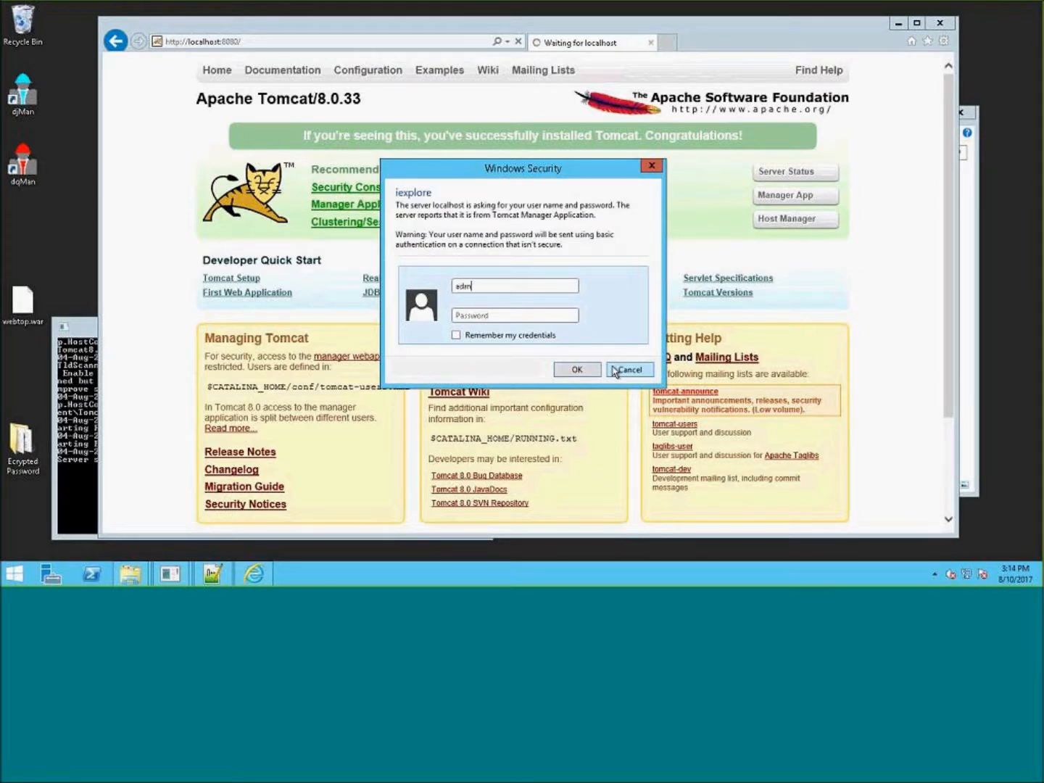
type("*******")
- Enter the manager password, remember the credentials, sign in, and check the webtop682p6 entry in the applications list
key("Return")
type("•••••••")
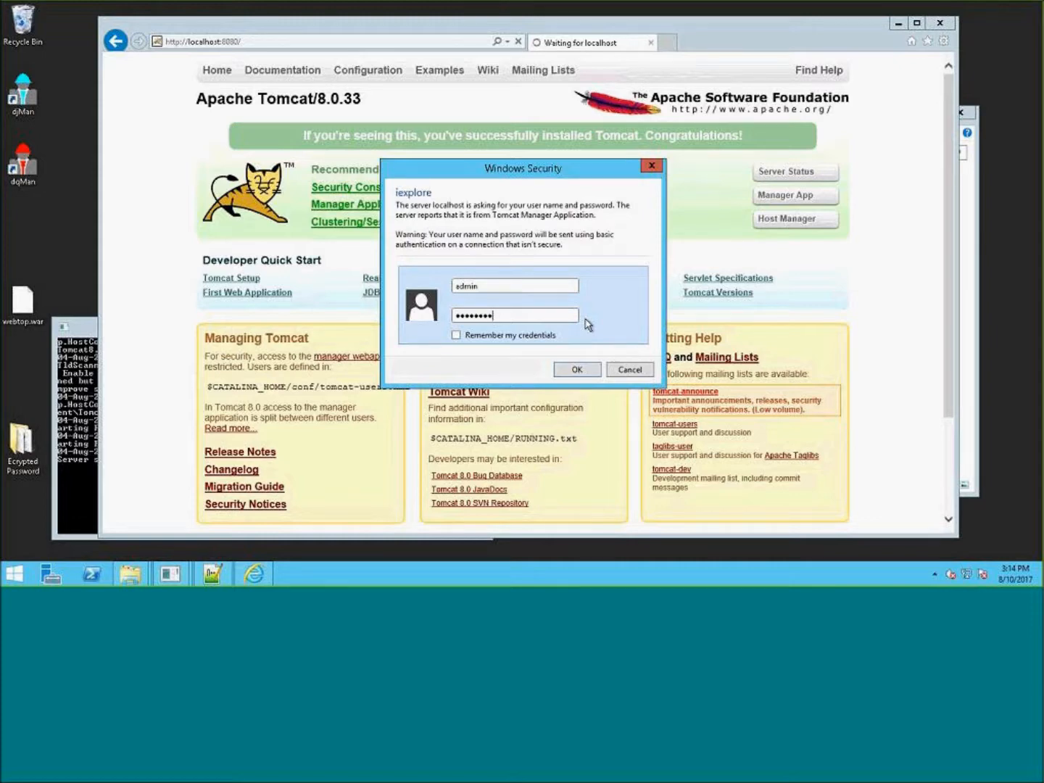
left_click(455, 335)
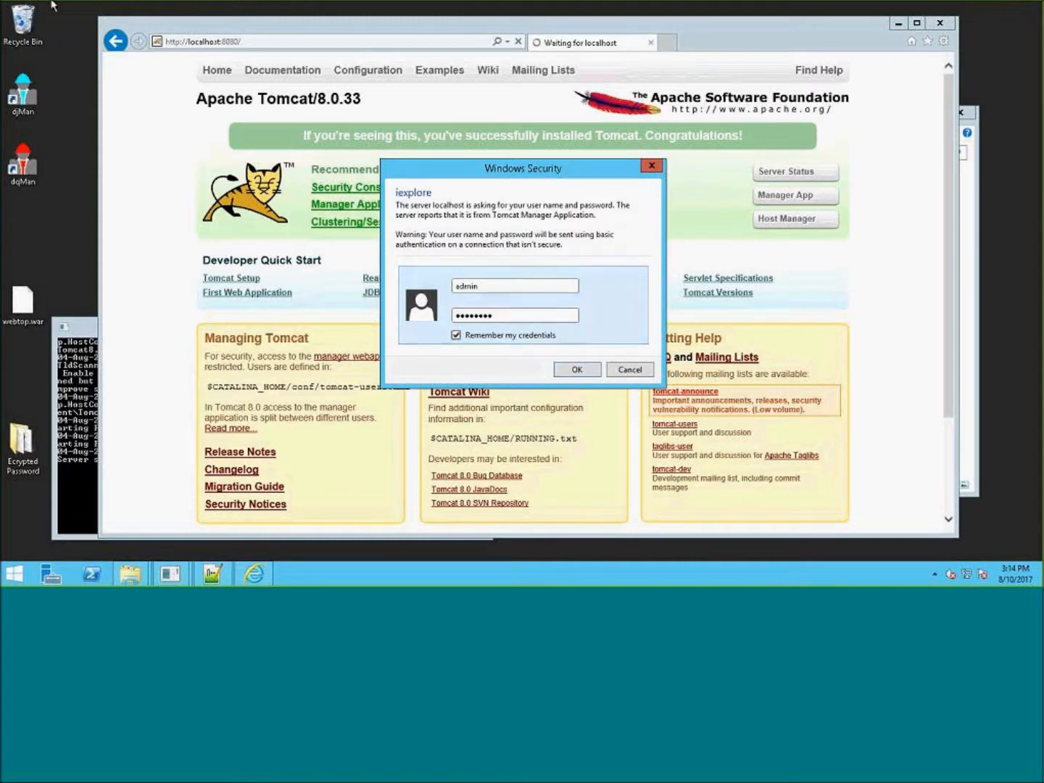
left_click(577, 371)
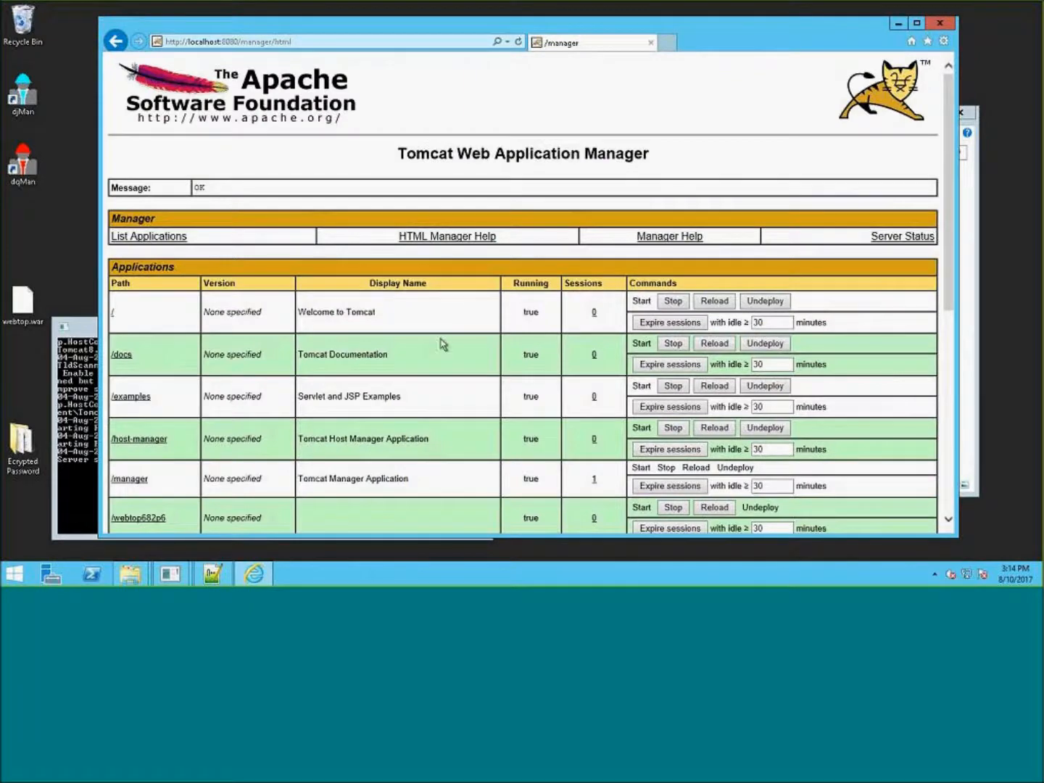
scroll(476, 311, "down", 3)
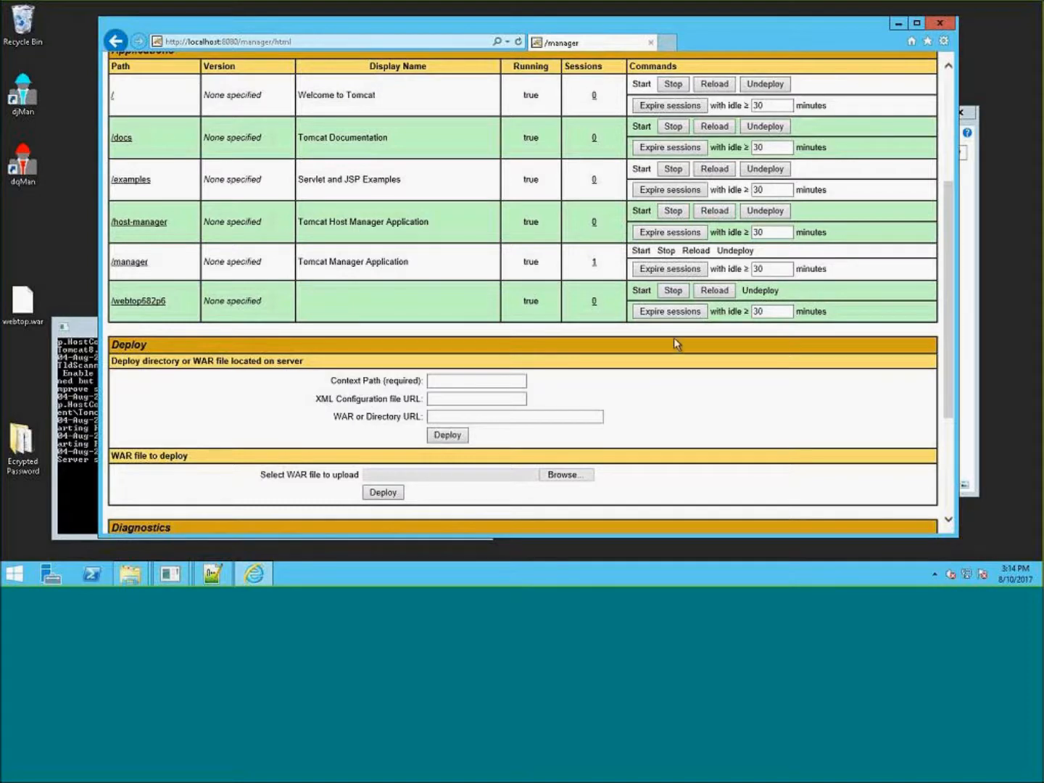
- Open the Tomcat Server Status page and examine the server information and JVM memory pool usage
scroll(690, 410, "up", 2)
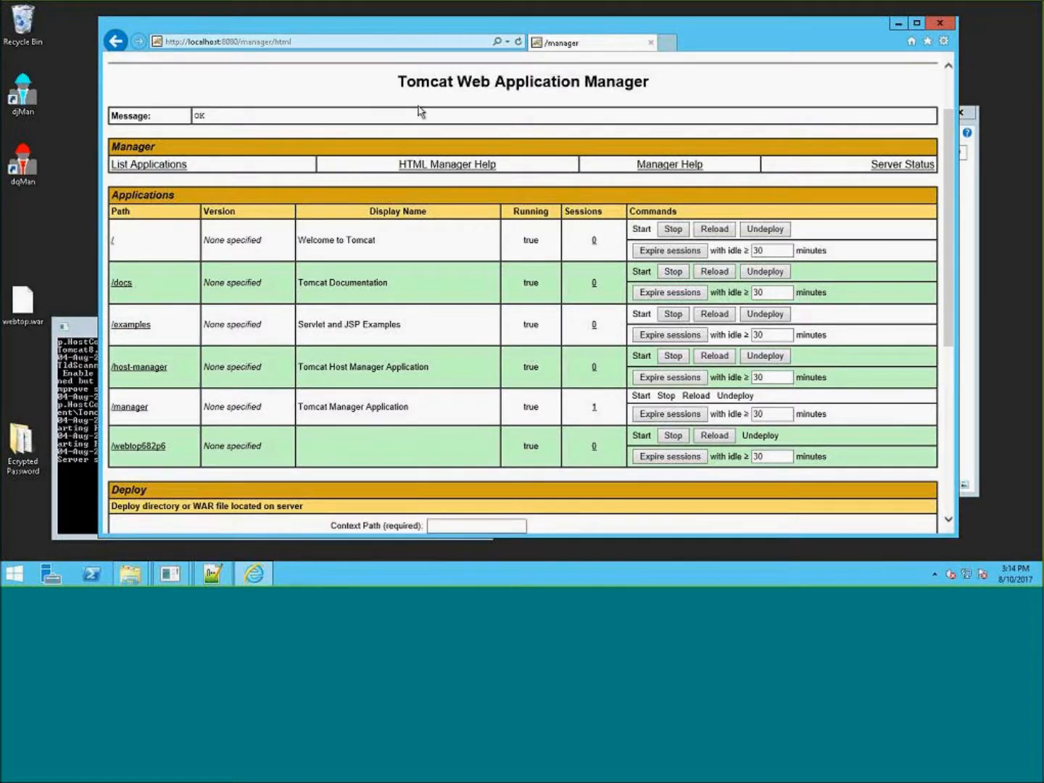
left_click(888, 168)
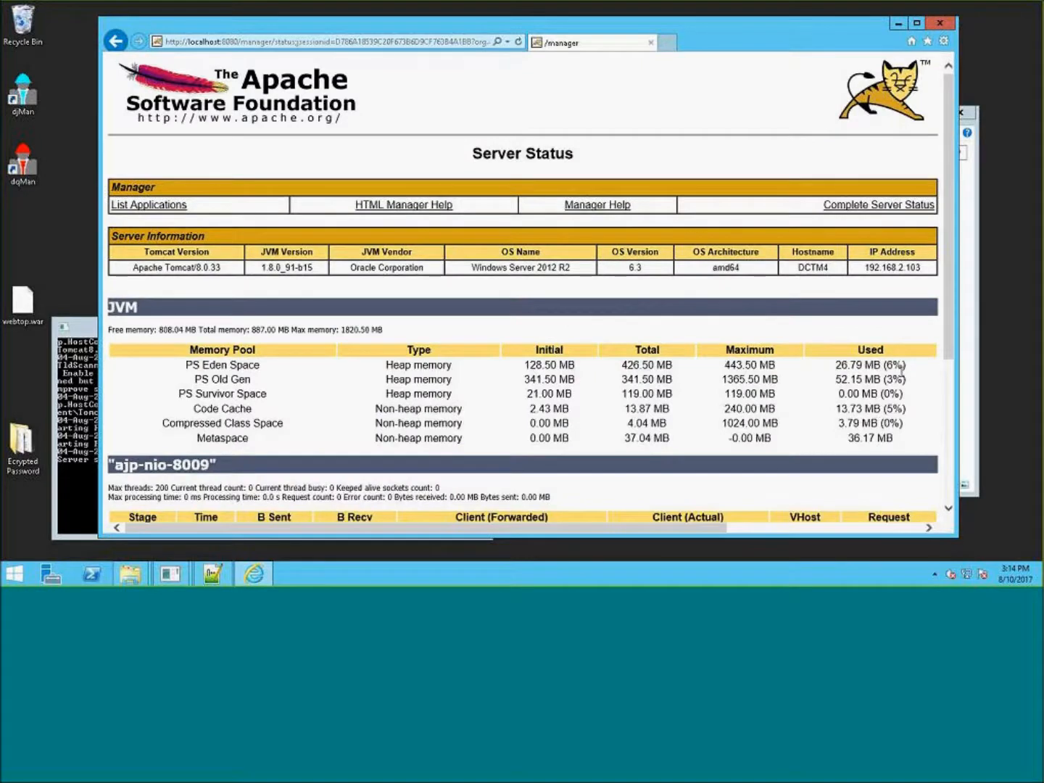
left_click_drag(904, 438, 172, 363)
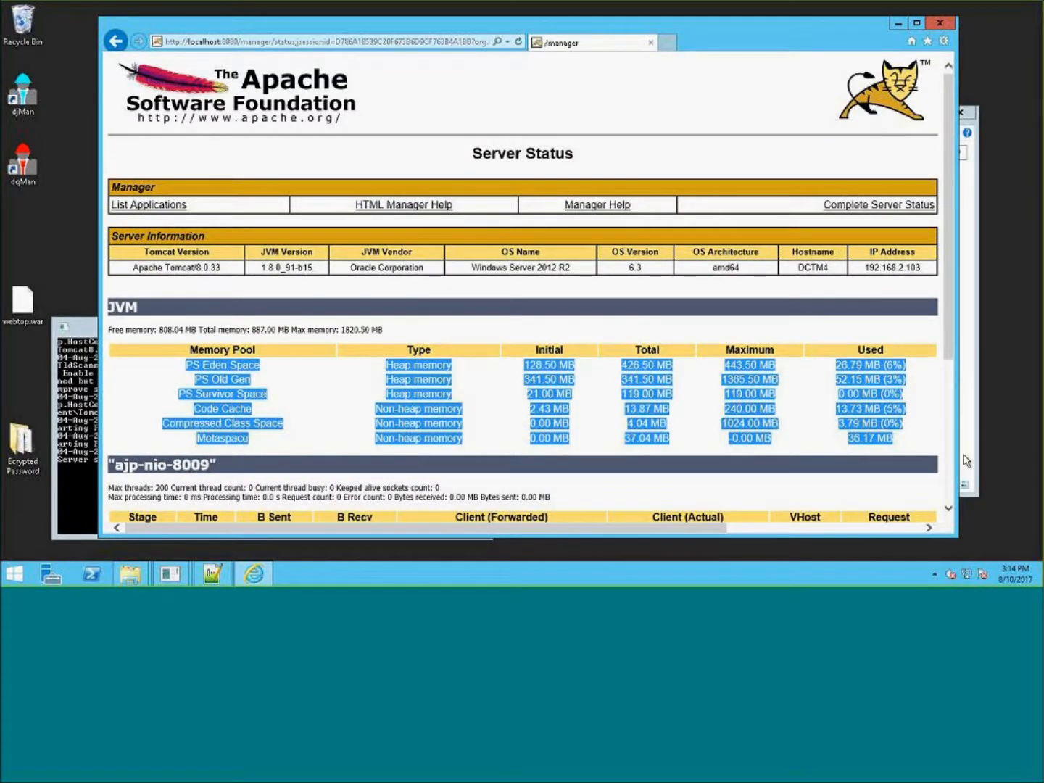
left_click(897, 376)
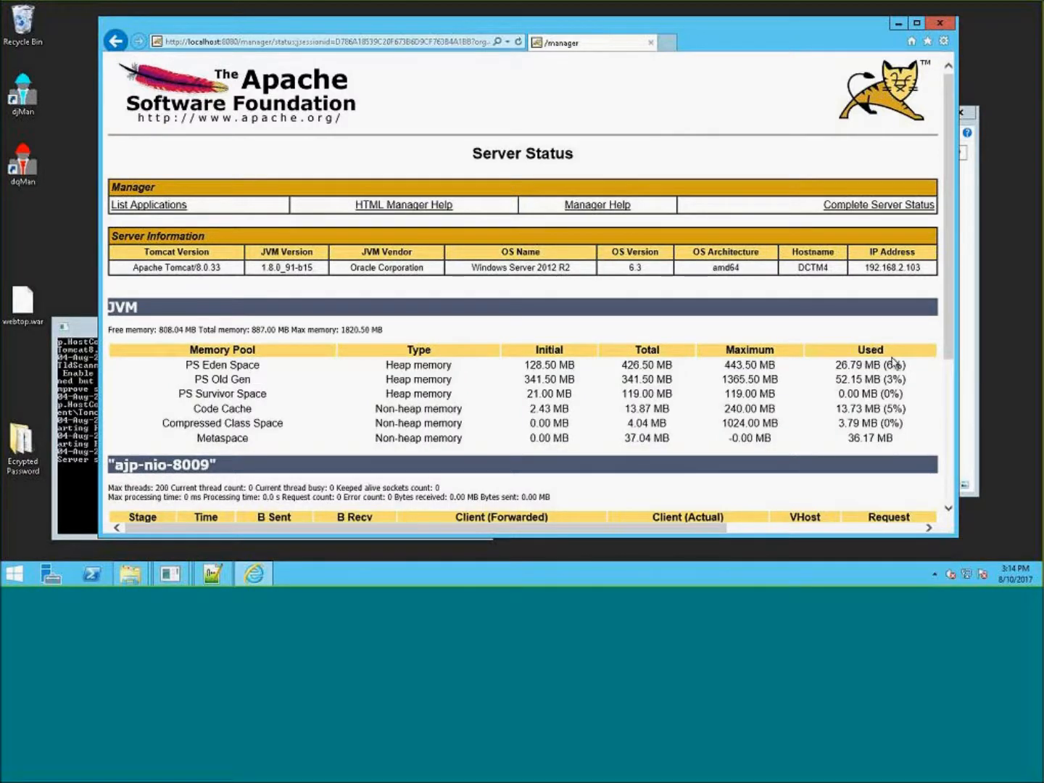
left_click_drag(910, 367, 823, 372)
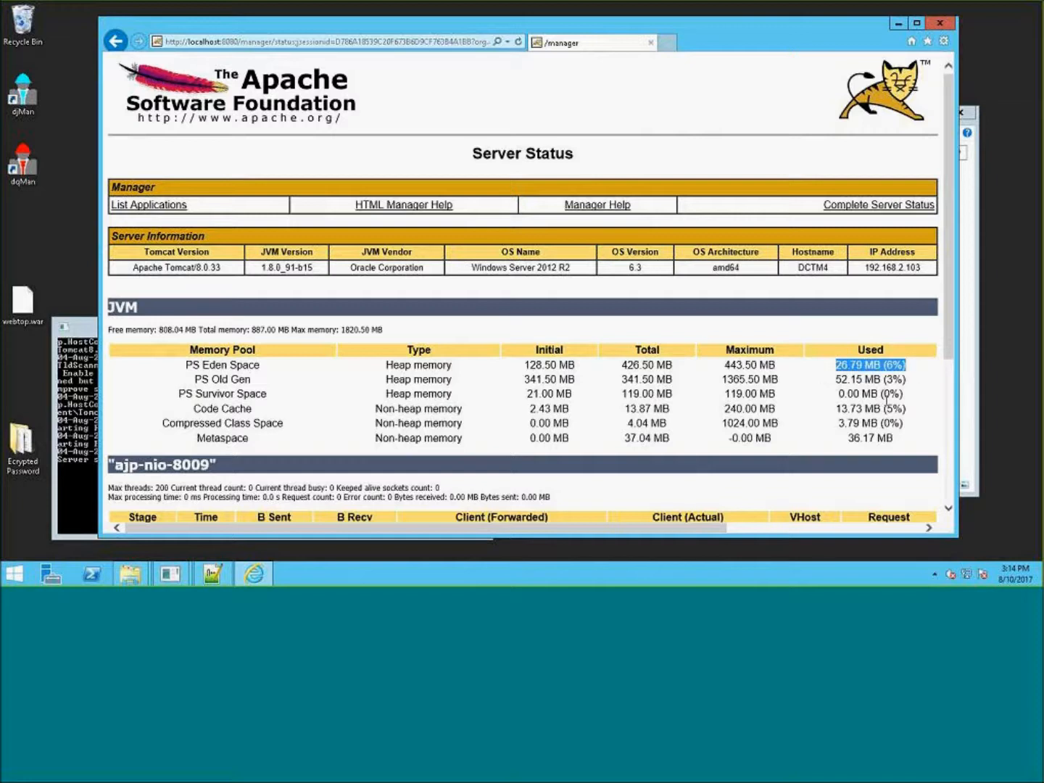
left_click(896, 378)
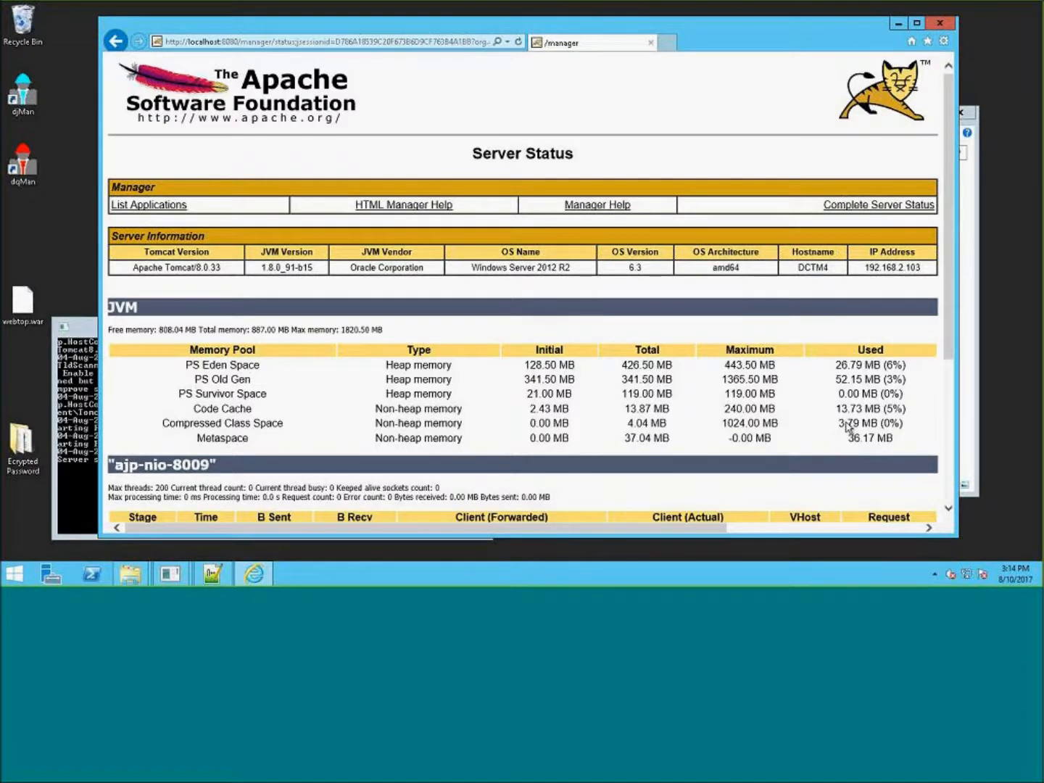
scroll(852, 421, "down", 3)
scroll(853, 419, "up", 3)
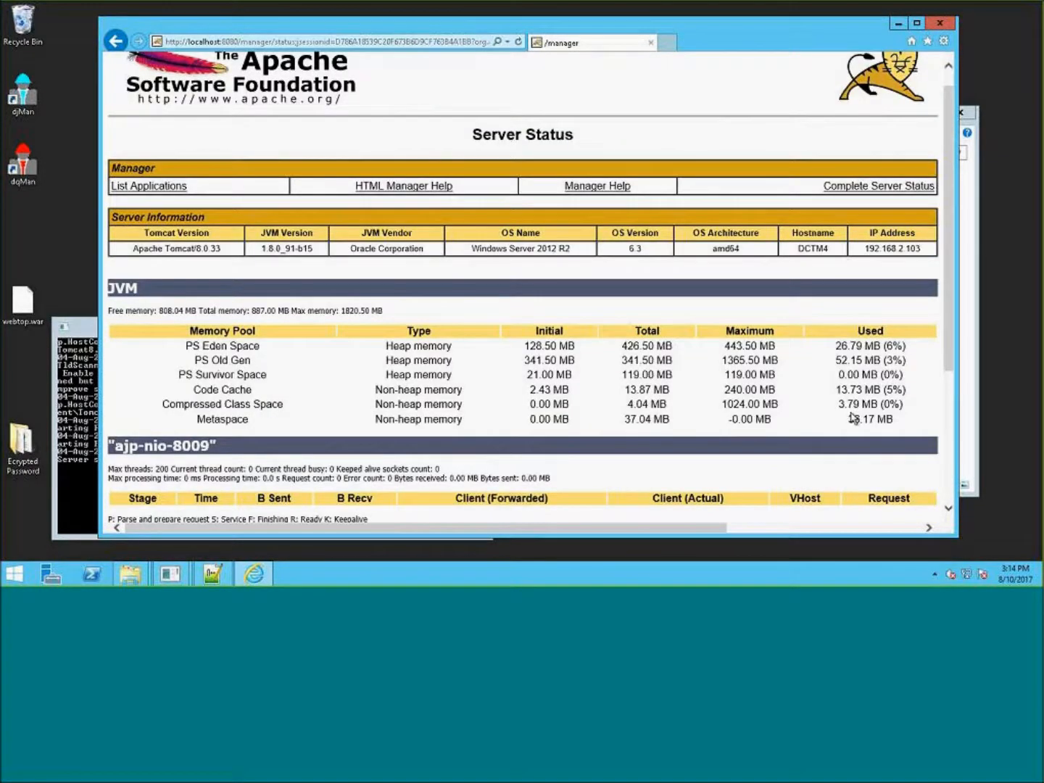
left_click_drag(906, 344, 114, 344)
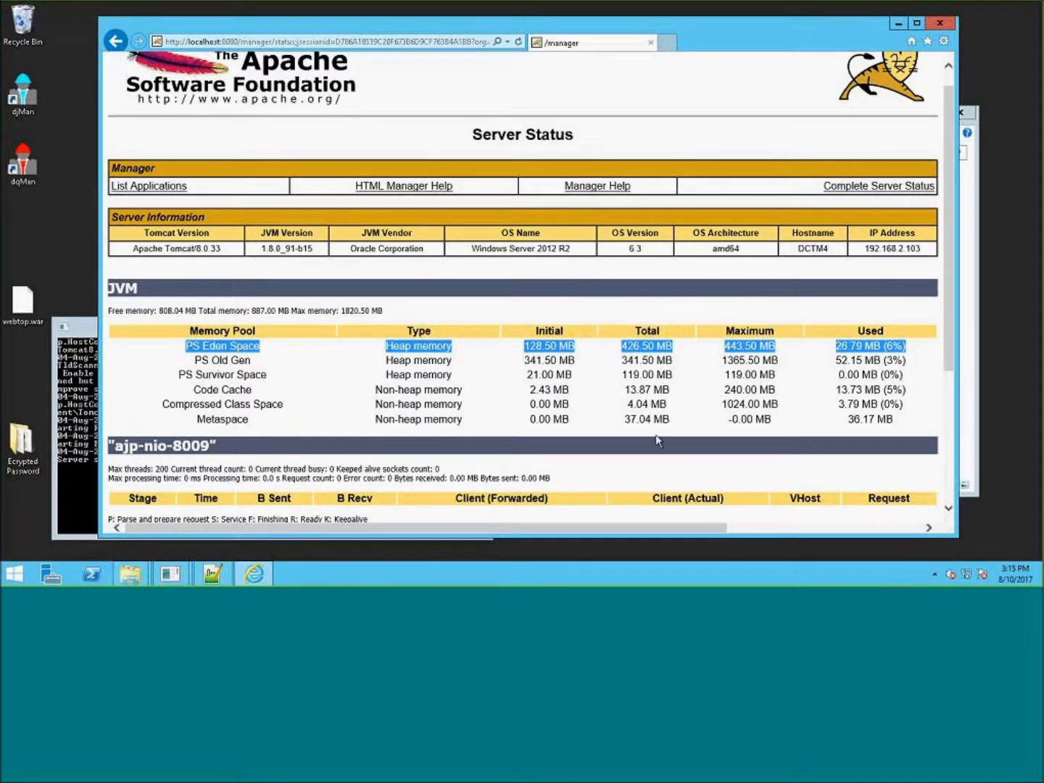
left_click_drag(912, 361, 120, 308)
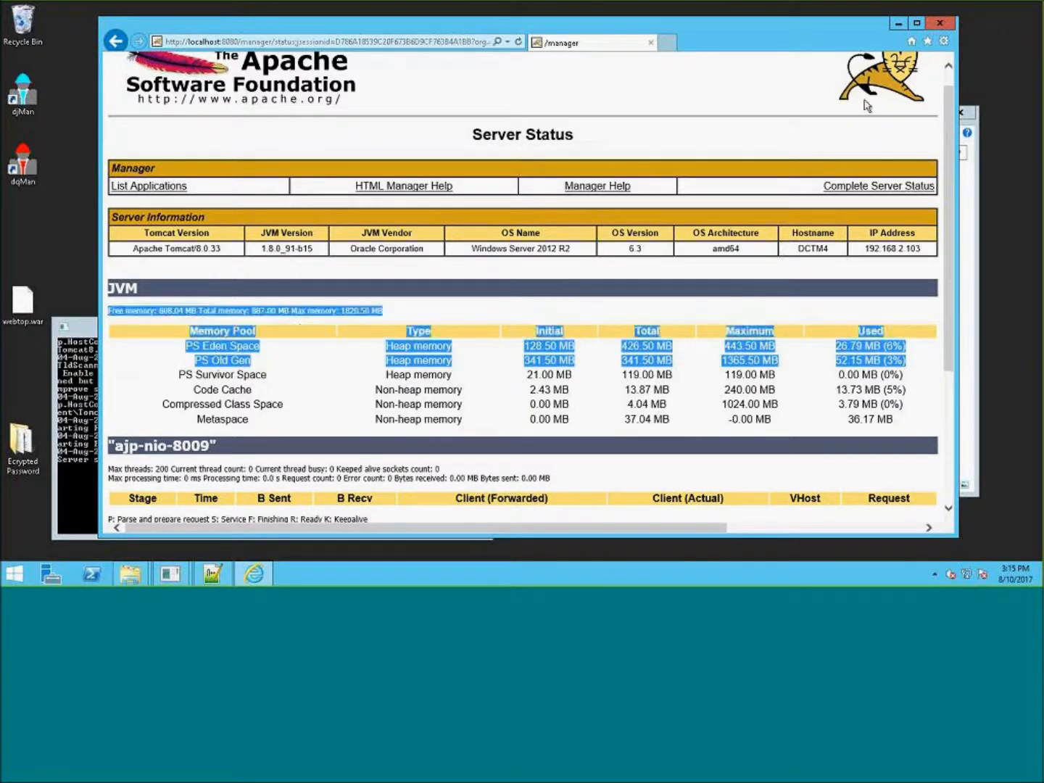
left_click(721, 108)
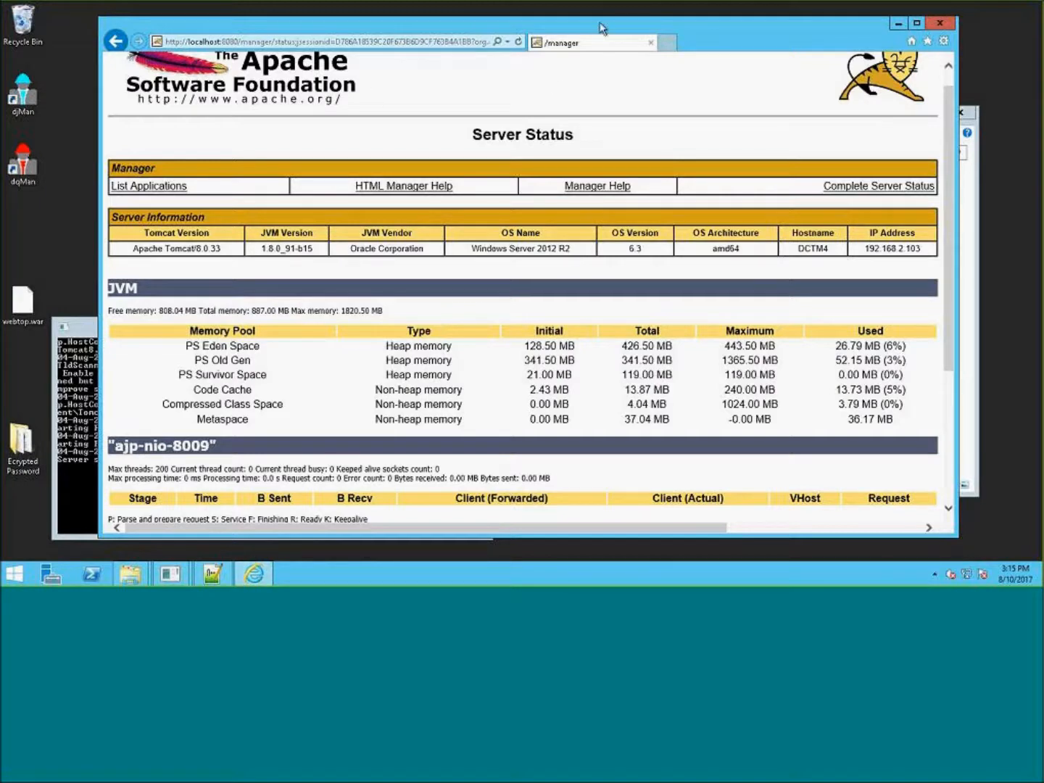
- Return to the applications list and open the webtop682p6 application in a new browser tab
left_click(171, 185)
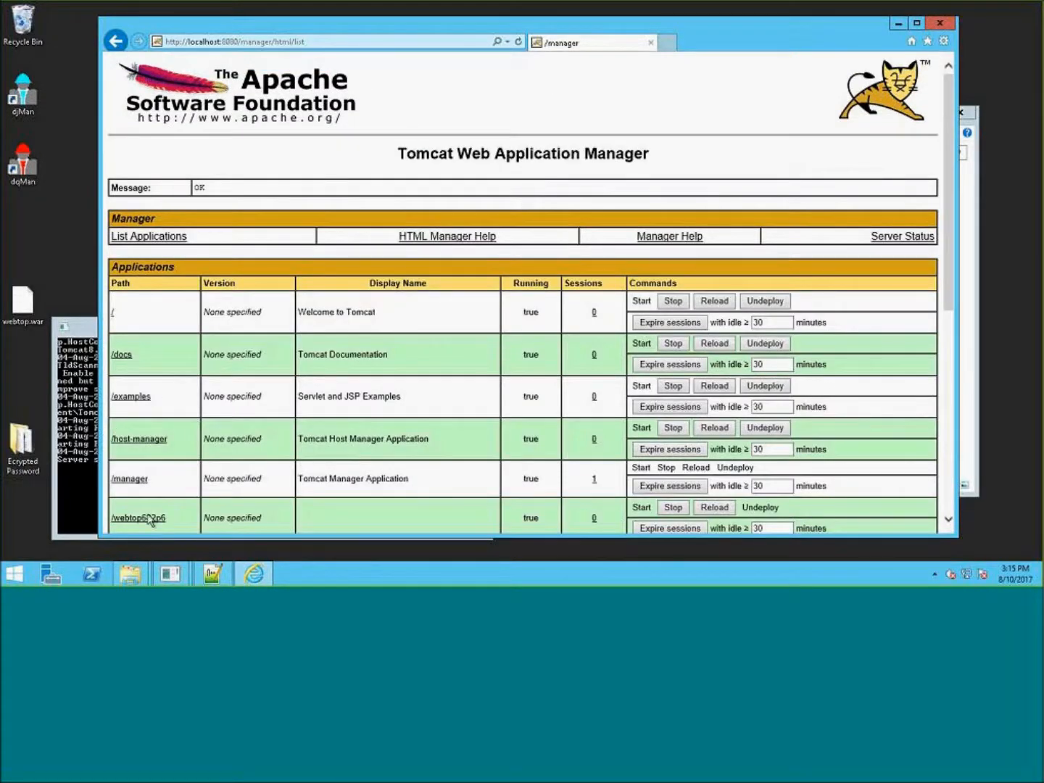
right_click(150, 523)
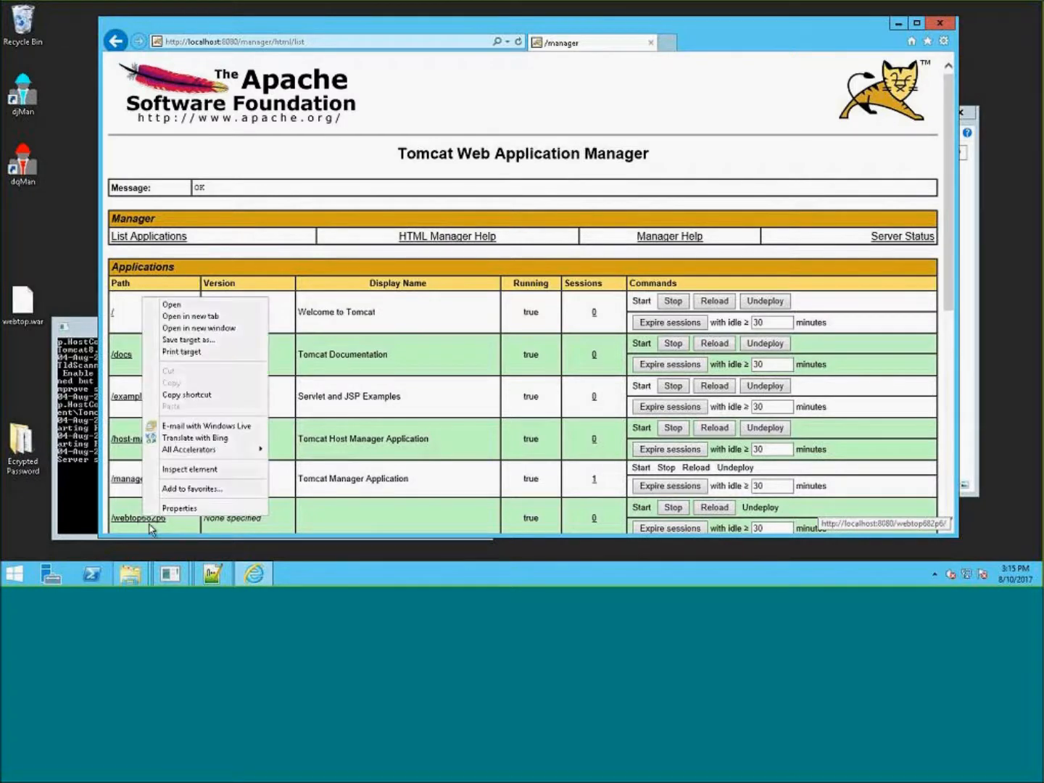
left_click(191, 316)
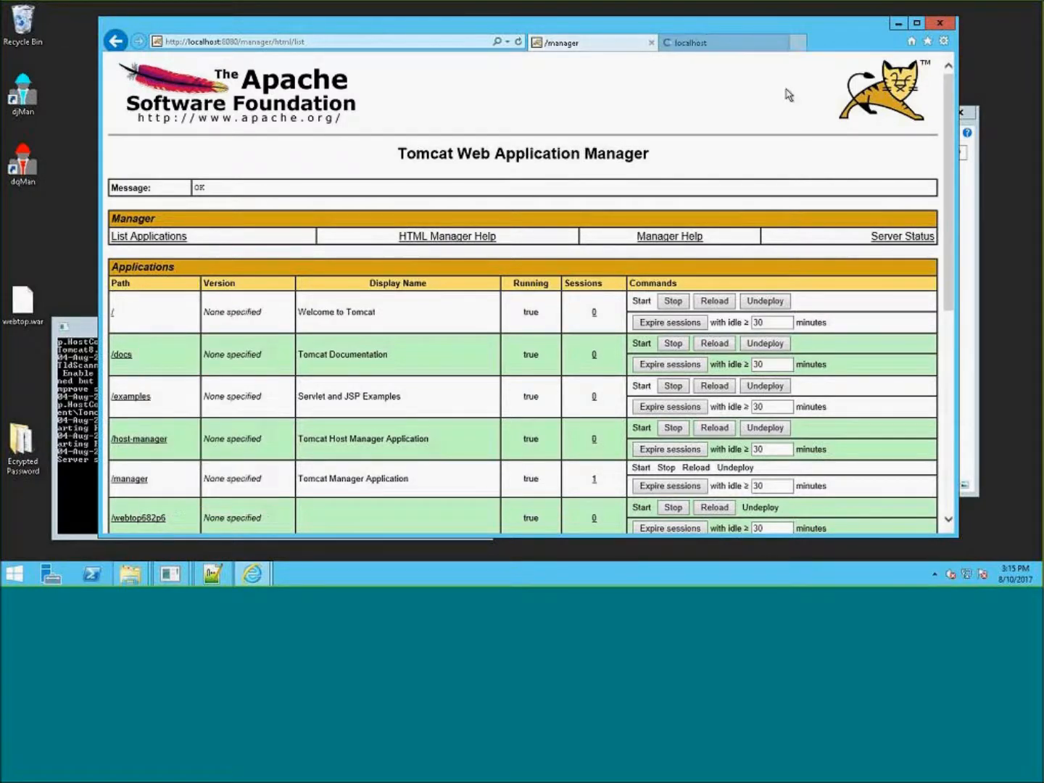
left_click(715, 43)
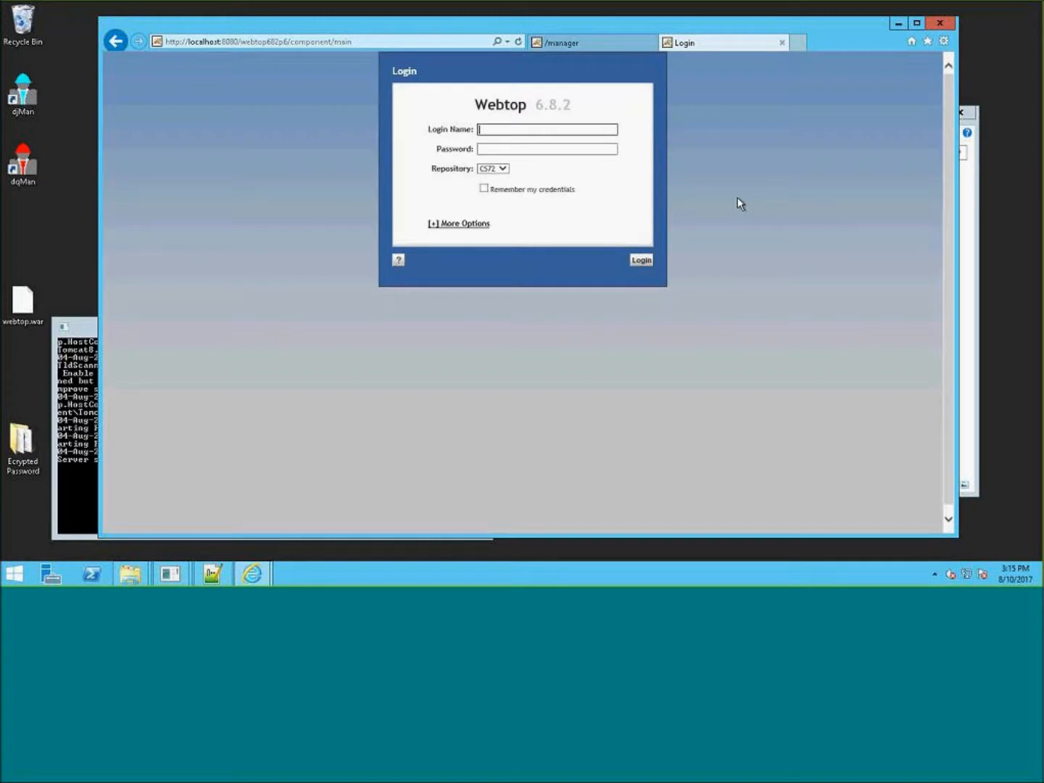
- Enter the administrator login name and password on the Webtop 6.8.2 login page for repository CS72 and sign in
key("Tab")
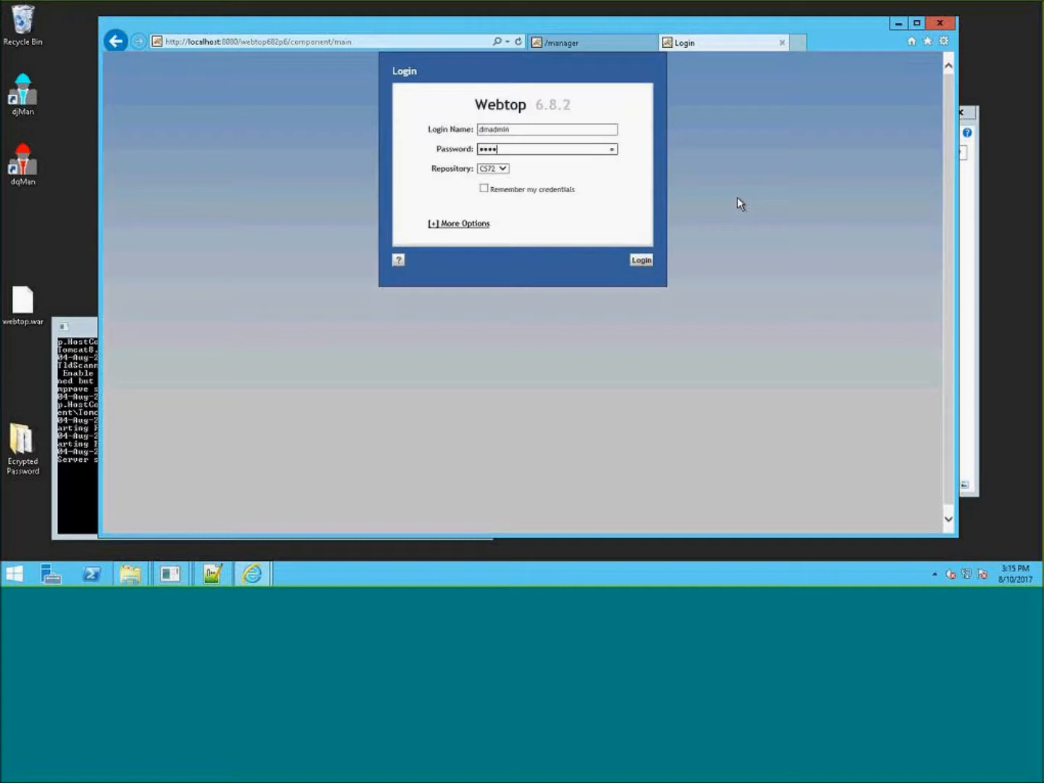
key("Return")
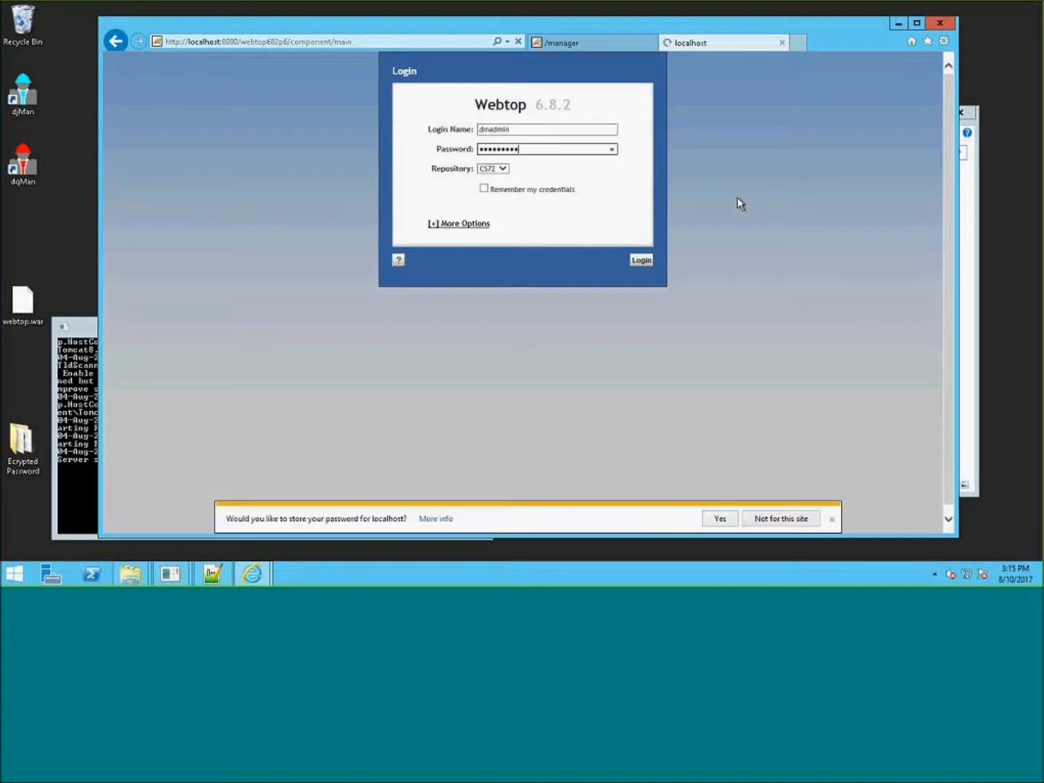